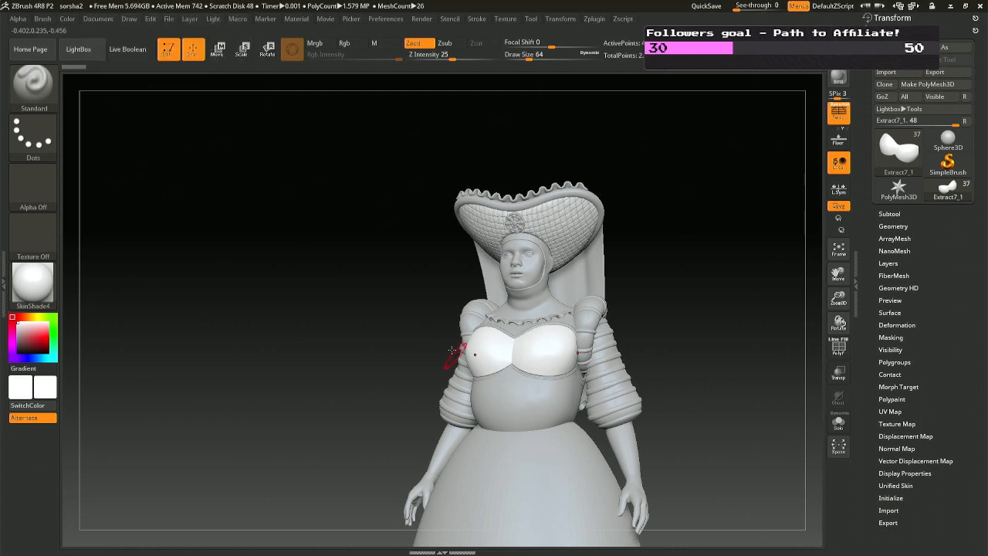
Switch to the Move brush at draw size 217 and nudge the lower edge of the bust piece upward.
mouse_move(452, 353)
left_mouse_down()
mouse_move(465, 337)
mouse_move(443, 340)
mouse_move(366, 311)
mouse_move(340, 288)
left_mouse_up()
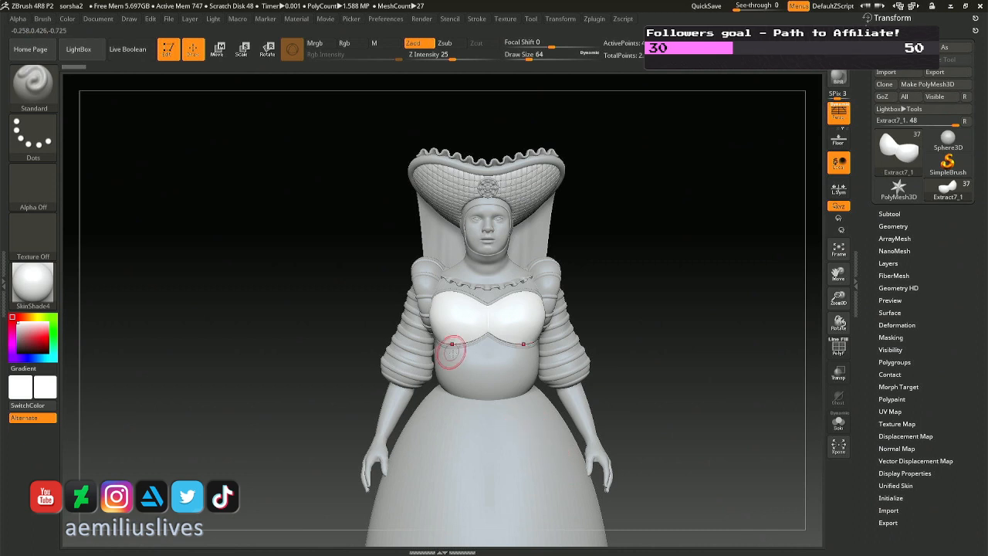
key("space")
left_click_drag(453, 358, 476, 357)
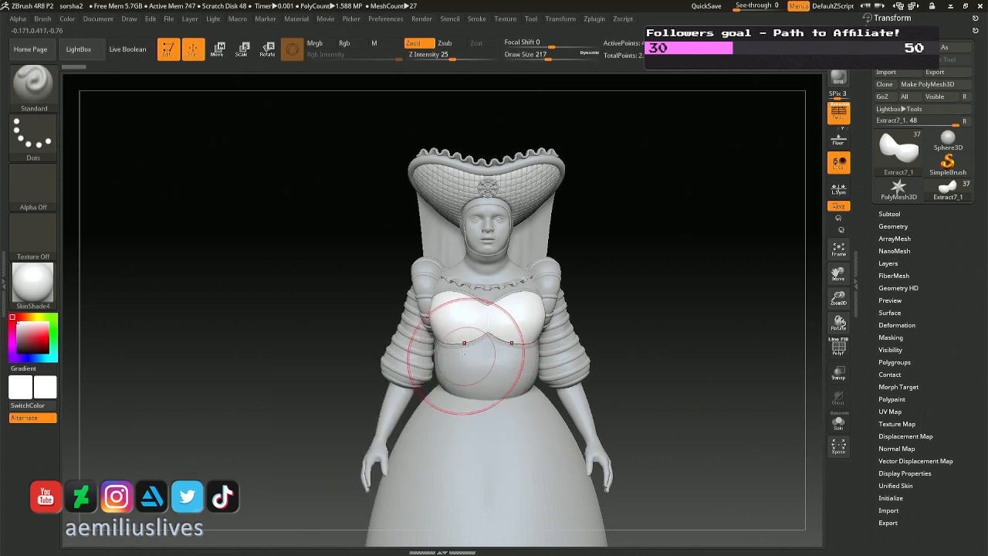
key("b")
key("m")
key("v")
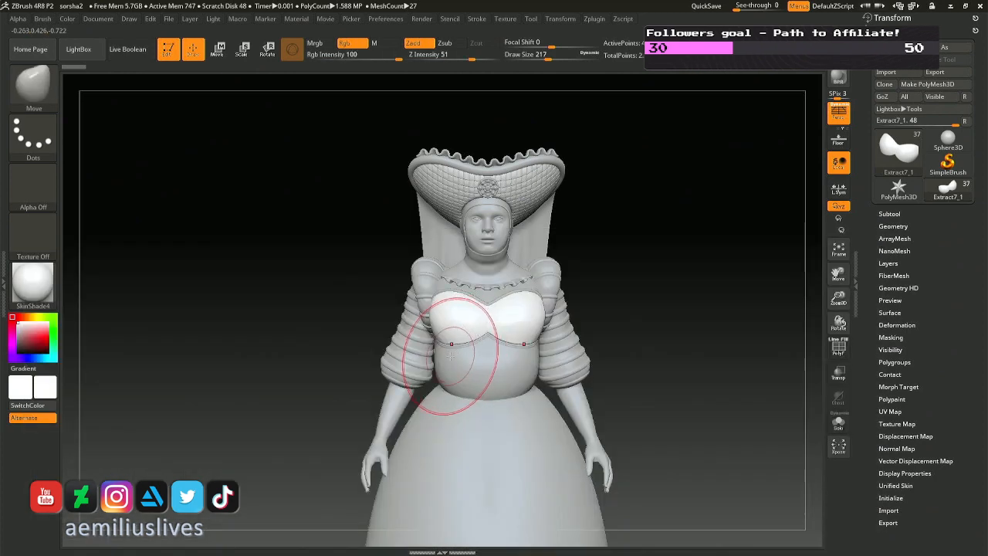
left_click_drag(451, 350, 451, 344)
right_click_drag(451, 348, 483, 350)
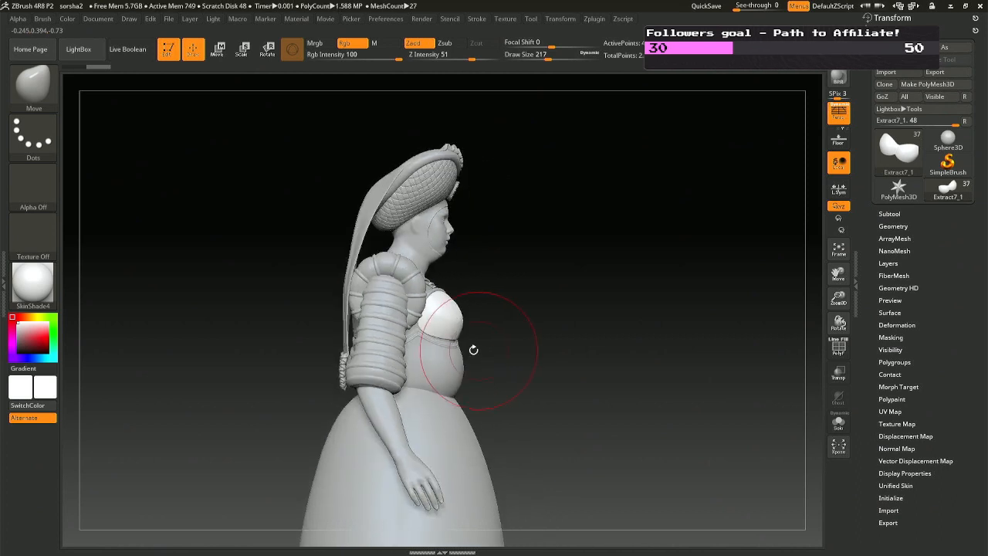
Reduce the Move brush to draw size 94 and reshape the bust piece's lower edge near the centre.
key("space")
left_click_drag(436, 348, 421, 349)
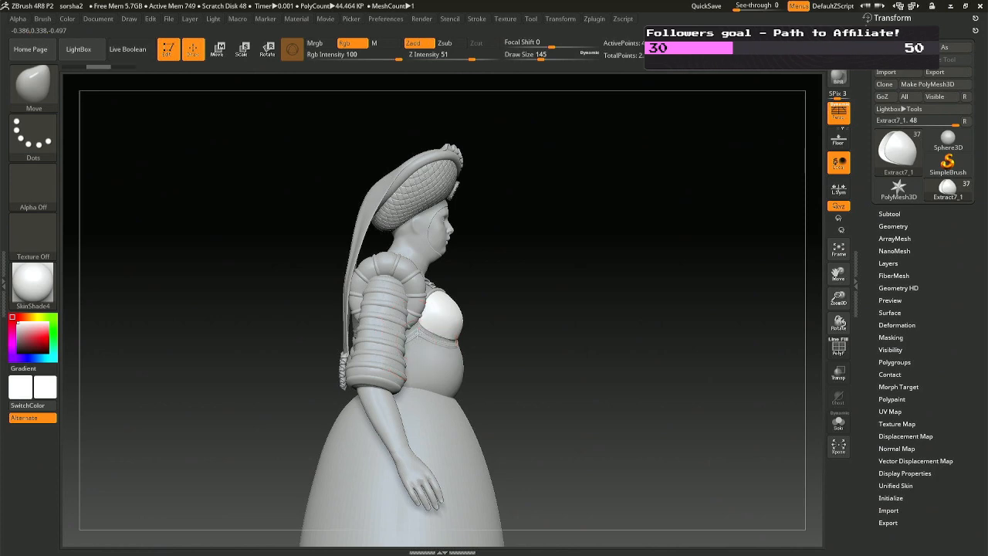
right_click_drag(419, 332, 456, 386)
right_click_drag(474, 331, 478, 355, "ctrl")
key("space")
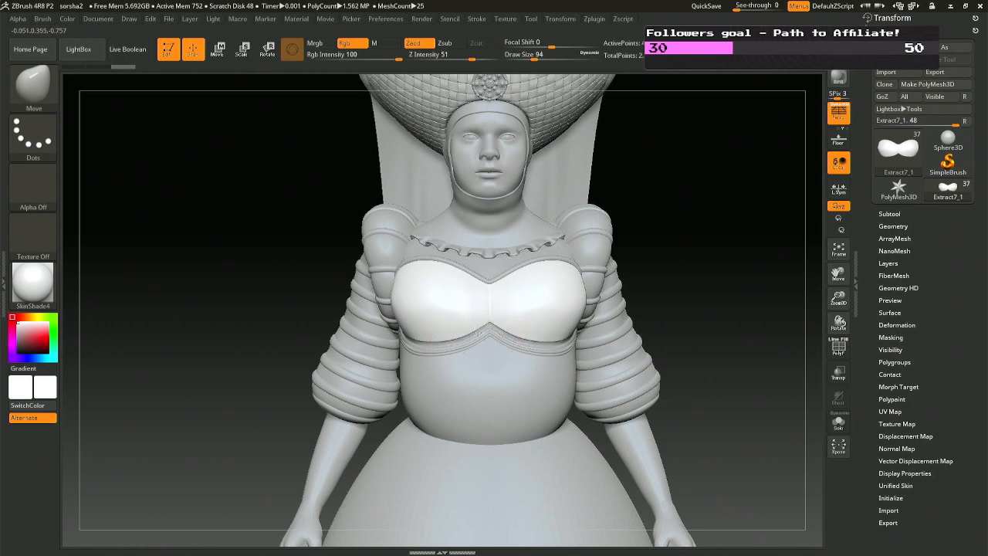
left_click_drag(478, 333, 478, 342)
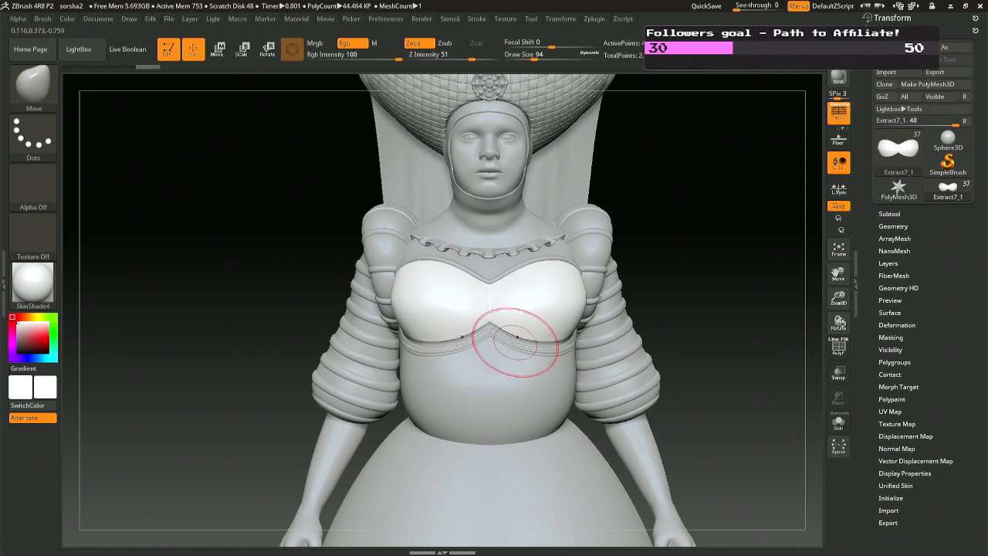
Refine the bust piece's fit against the trim below it, working from the front and the sides.
right_click_drag(496, 342, 463, 334)
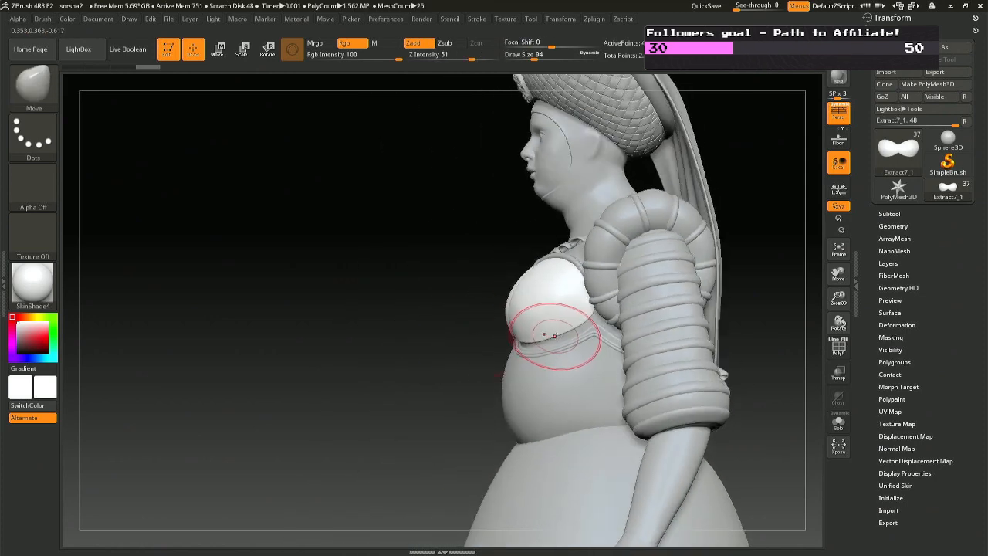
mouse_move(550, 335)
right_mouse_down()
mouse_move(577, 340)
mouse_move(580, 381)
mouse_move(540, 345)
mouse_move(551, 345)
right_mouse_up()
right_click_drag(398, 342, 401, 297, "ctrl")
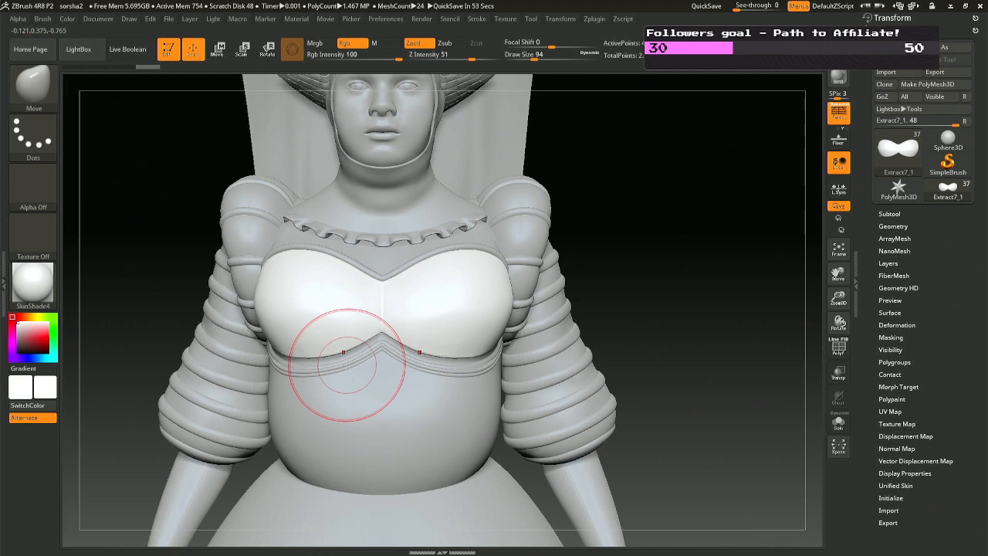
mouse_move(446, 366)
right_mouse_down()
mouse_move(374, 364)
mouse_move(449, 359)
right_mouse_up()
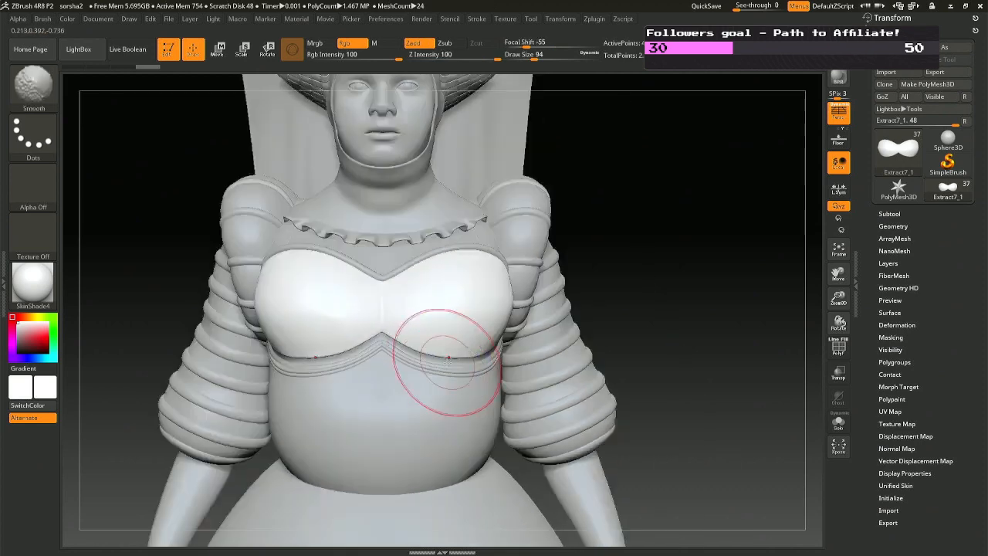
mouse_move(521, 377)
right_mouse_down()
mouse_move(485, 376)
mouse_move(494, 361)
mouse_move(474, 342)
mouse_move(502, 342)
right_mouse_up()
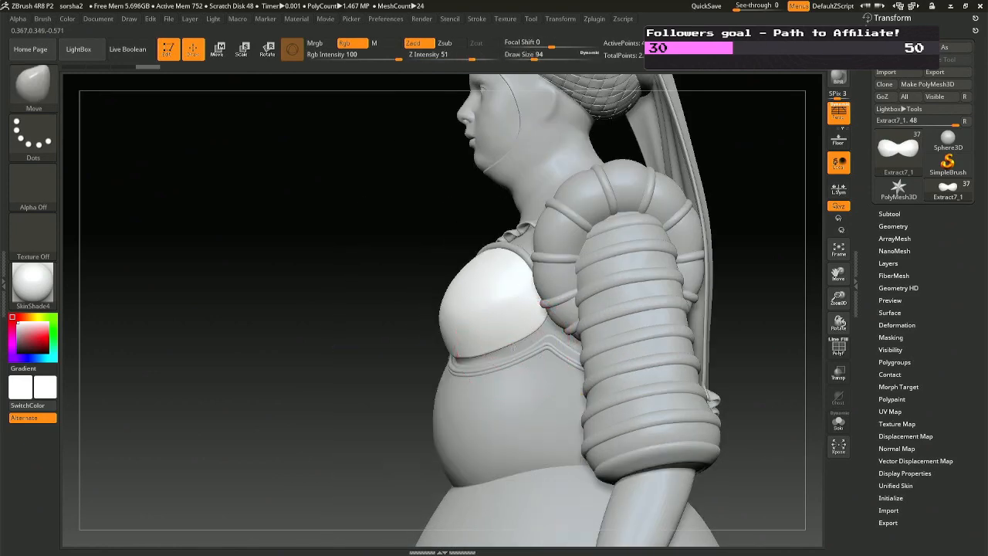
mouse_move(509, 352)
right_mouse_down("shift")
mouse_move(471, 369)
mouse_move(575, 351)
right_mouse_up("shift")
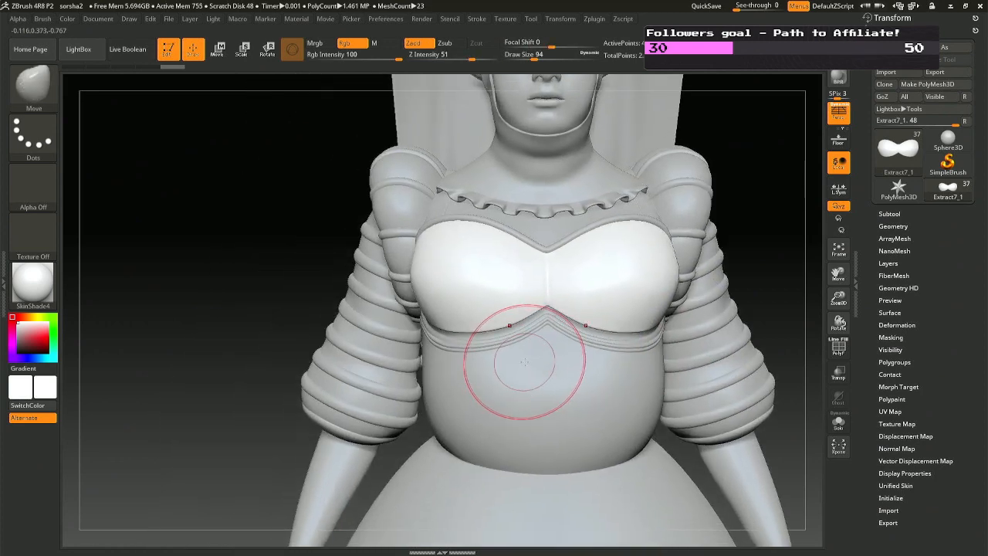
Delete the hidden waist band subtool Extract2 listed directly below the bodice subtool Extract3_1.
left_click(524, 361, "alt")
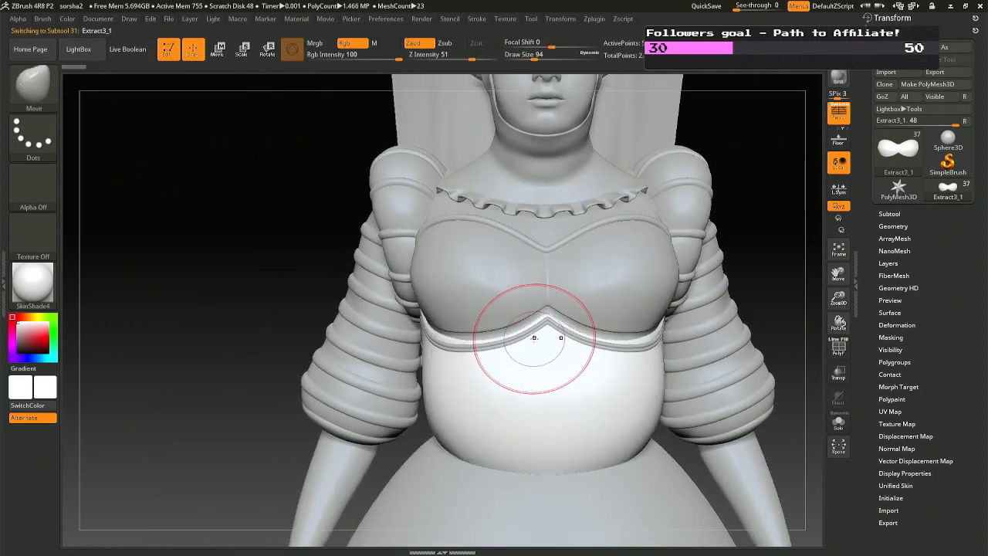
mouse_move(523, 331)
right_mouse_down()
mouse_move(610, 338)
mouse_move(459, 291)
right_mouse_up()
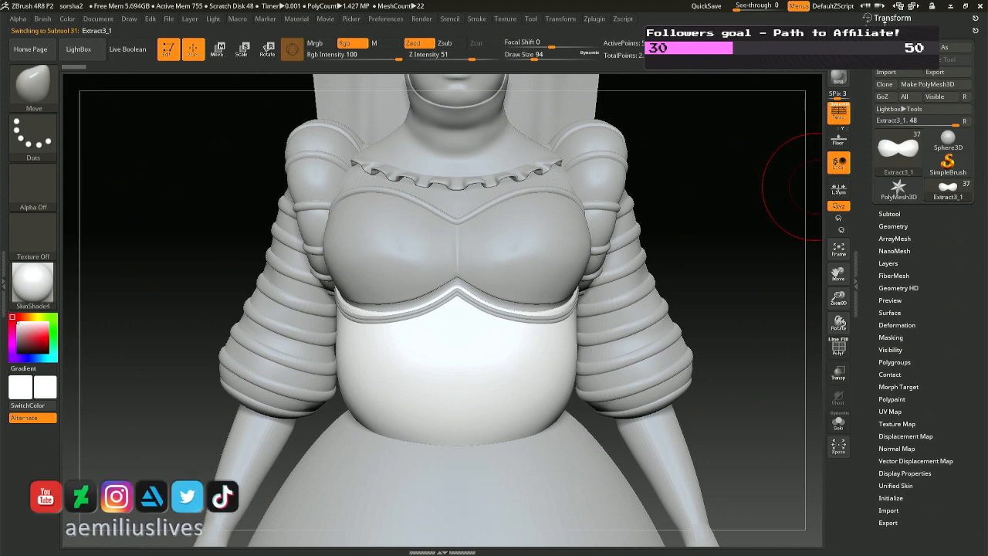
left_click(889, 213)
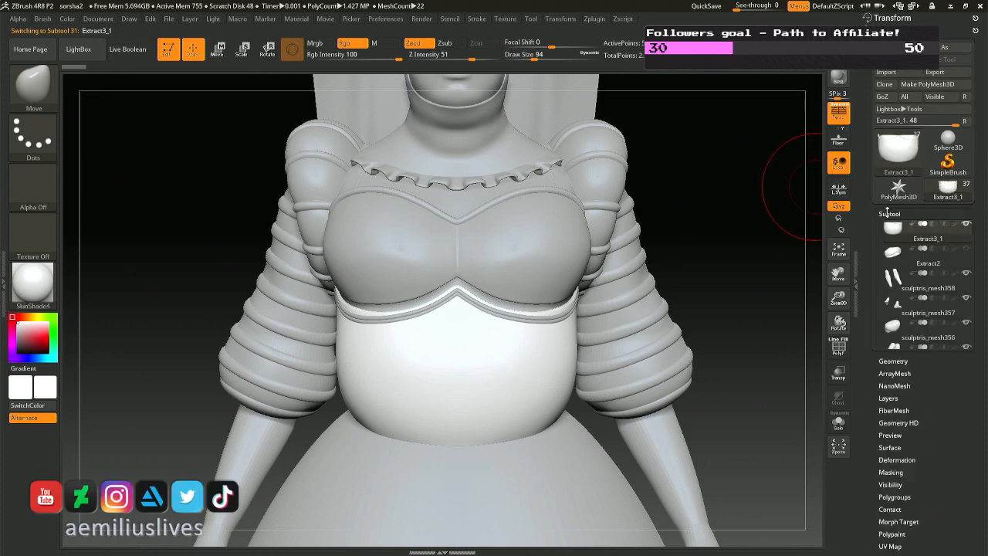
left_click(892, 252)
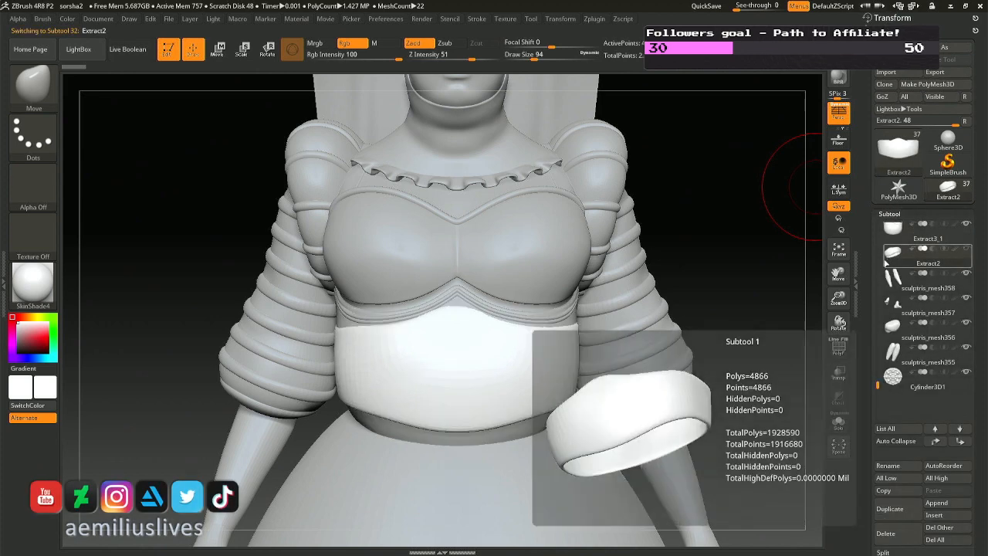
right_click_drag(478, 301, 597, 306)
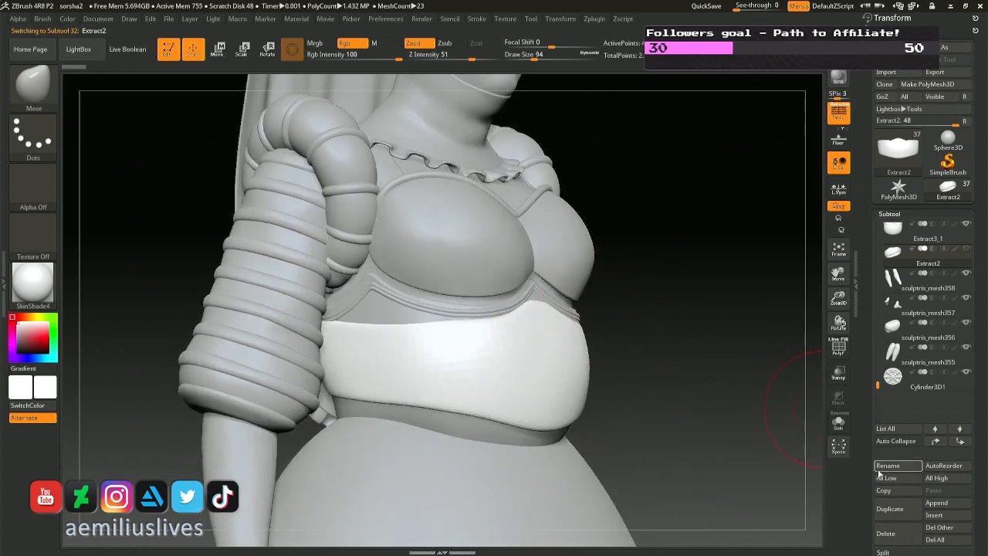
left_click(886, 533)
left_click(802, 542)
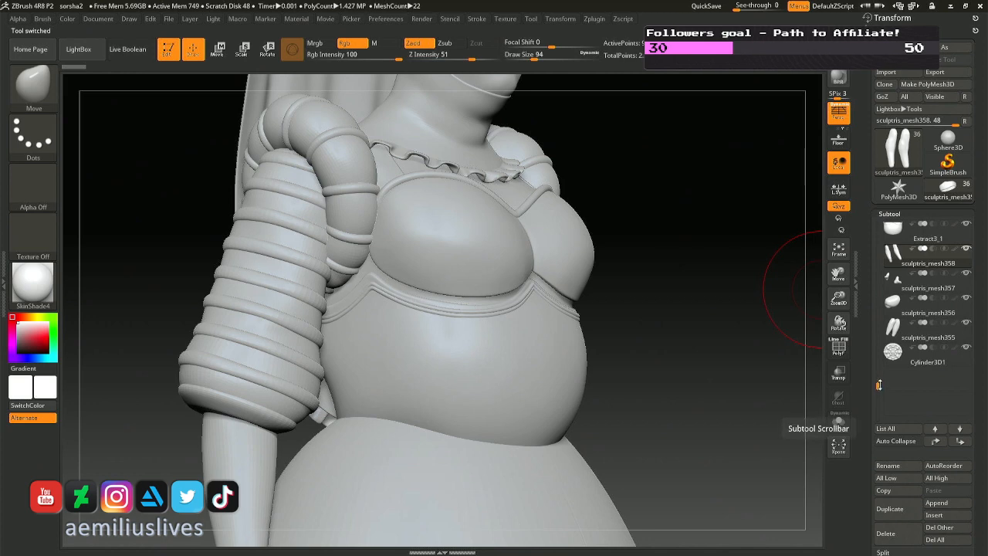
Inspect the hidden bust subtools Extract6 and Extract17 from the front and at an angle.
left_click_drag(878, 389, 877, 360)
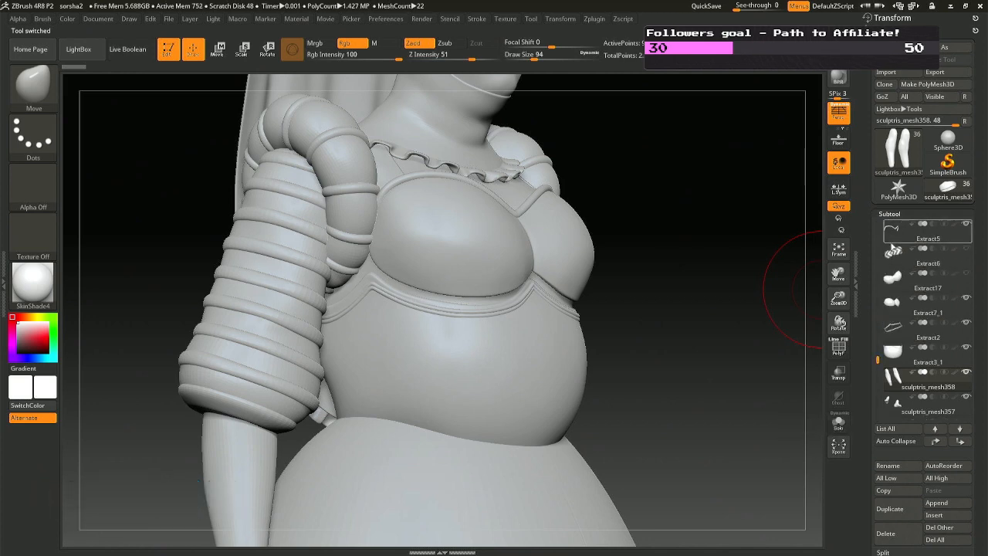
left_click(926, 256)
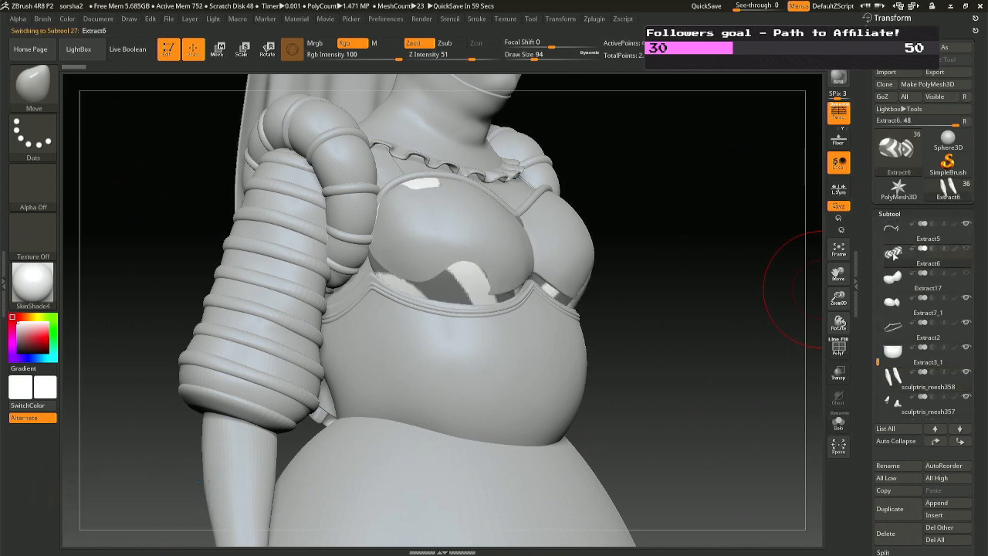
left_click_drag(747, 249, 730, 248, "shift")
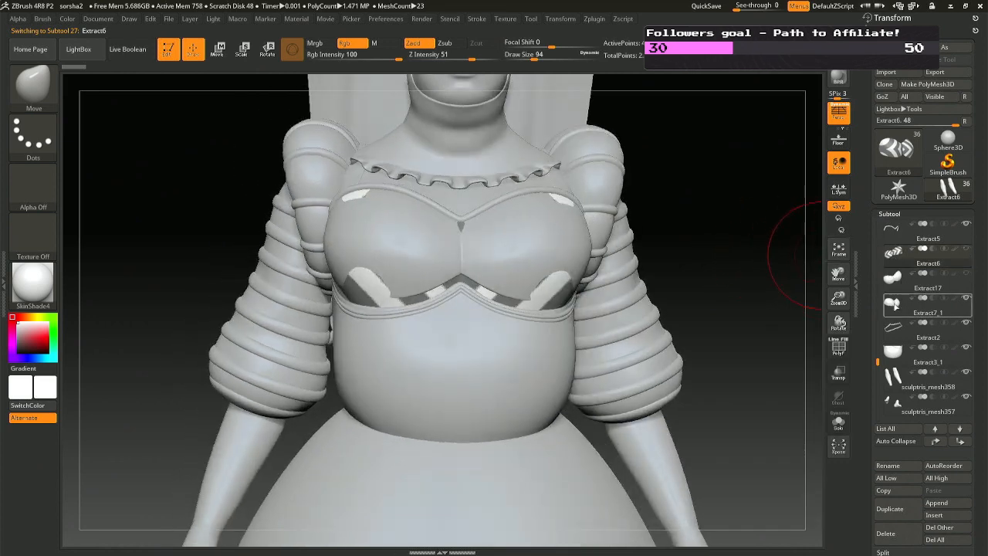
left_click(893, 278)
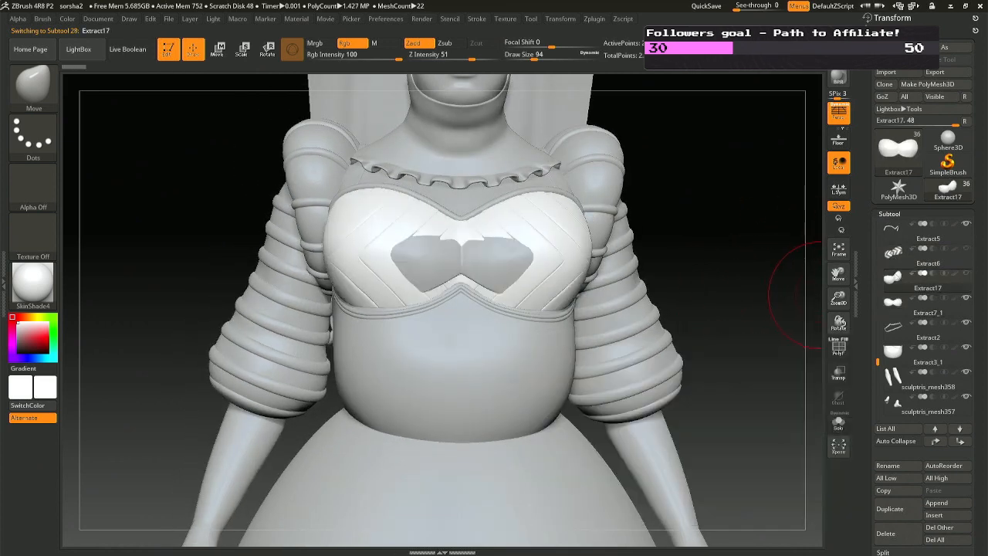
left_click_drag(686, 249, 662, 250)
left_click_drag(650, 154, 646, 274, "alt")
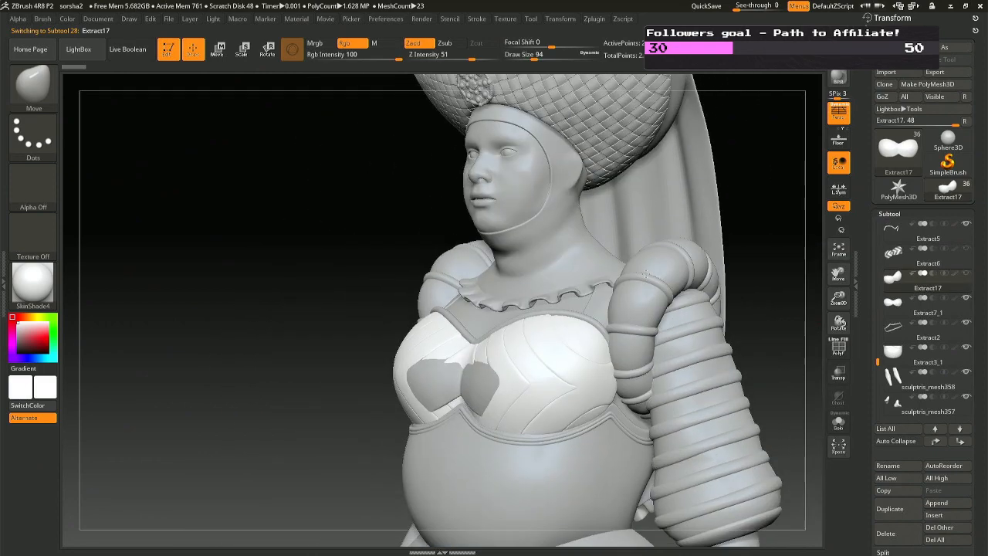
mouse_move(659, 275)
right_mouse_down()
mouse_move(672, 269)
mouse_move(667, 150)
right_mouse_up()
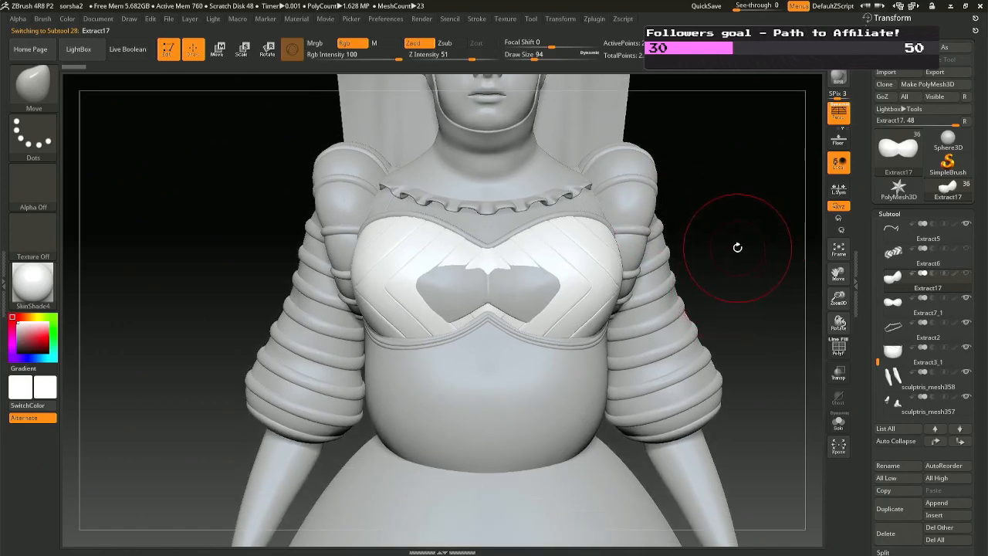
Isolate the chevron strip polygroup on Extract17, invert the visibility, and show the whole mesh again.
left_click_drag(668, 255, 640, 286)
left_click(411, 282, "ctrl+shift")
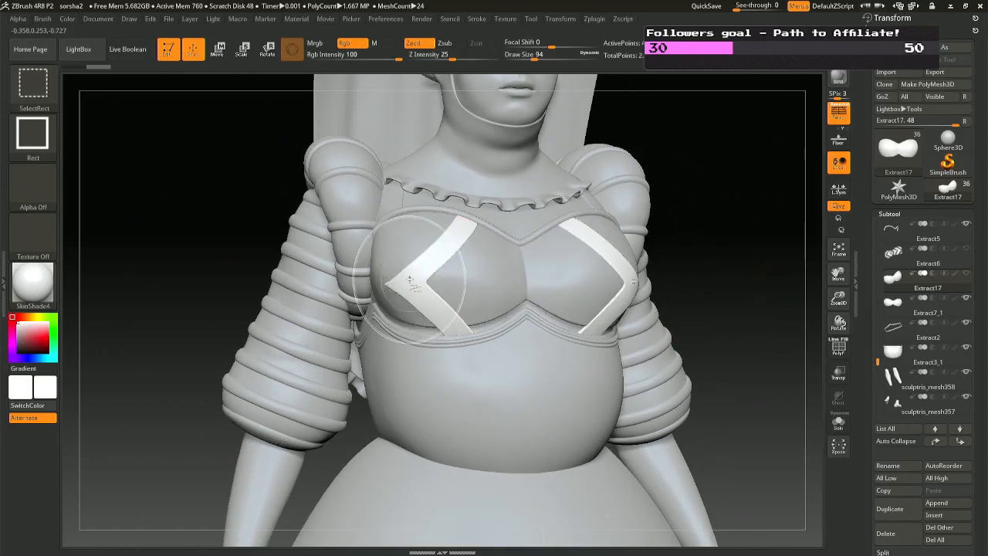
left_click(410, 282, "ctrl+shift")
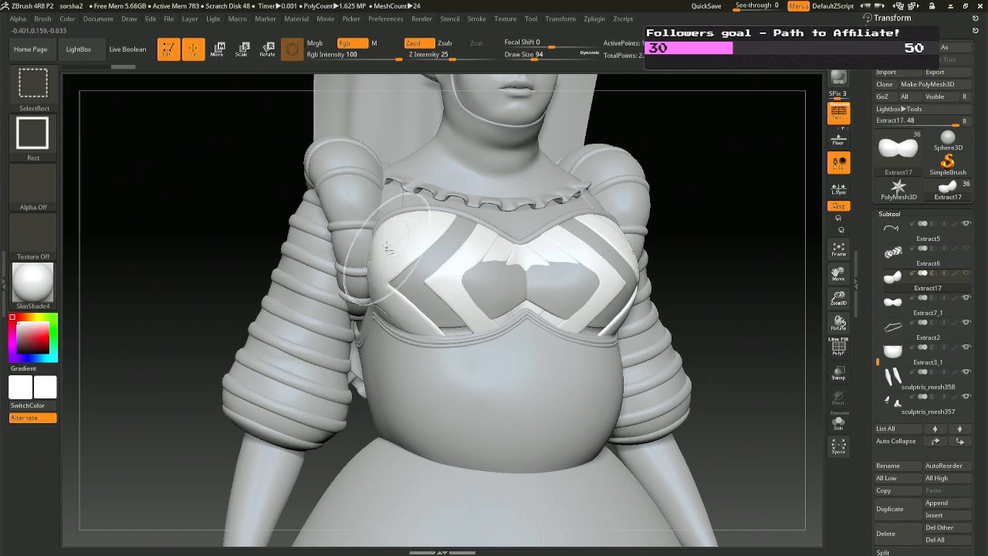
left_click(74, 227, "ctrl+shift")
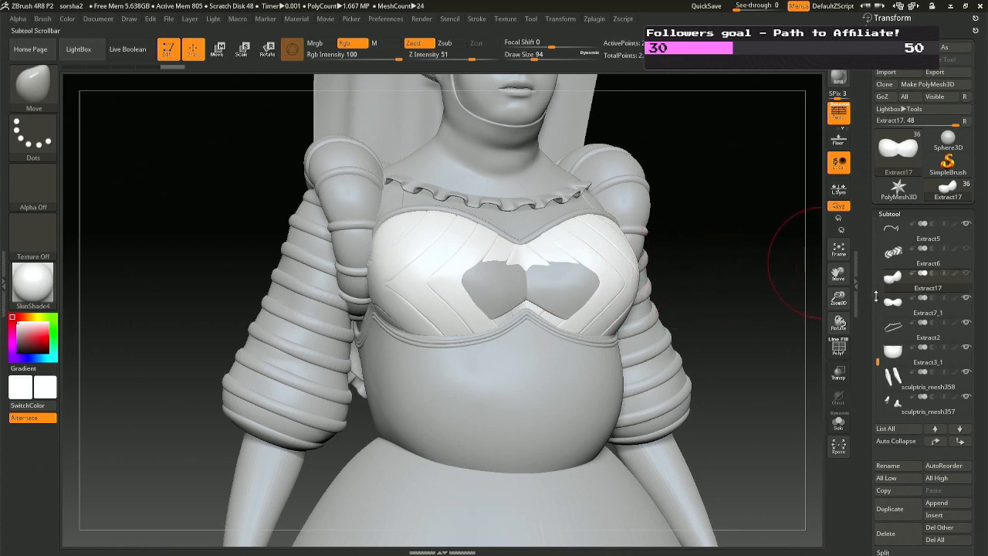
Merge the under-bust trim subtool Extract2 down into the bodice subtool Extract3_1.
left_click(501, 355, "alt")
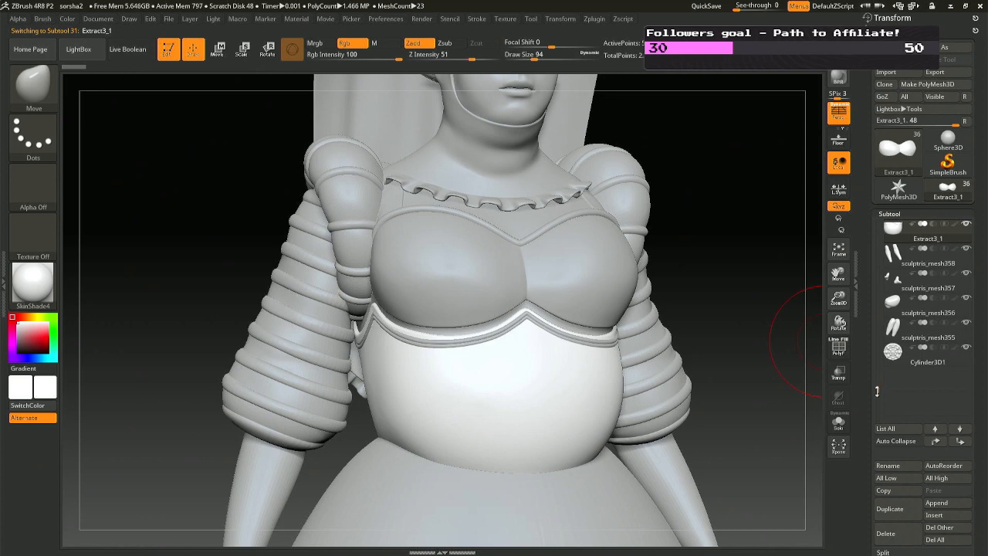
left_click_drag(877, 391, 877, 379)
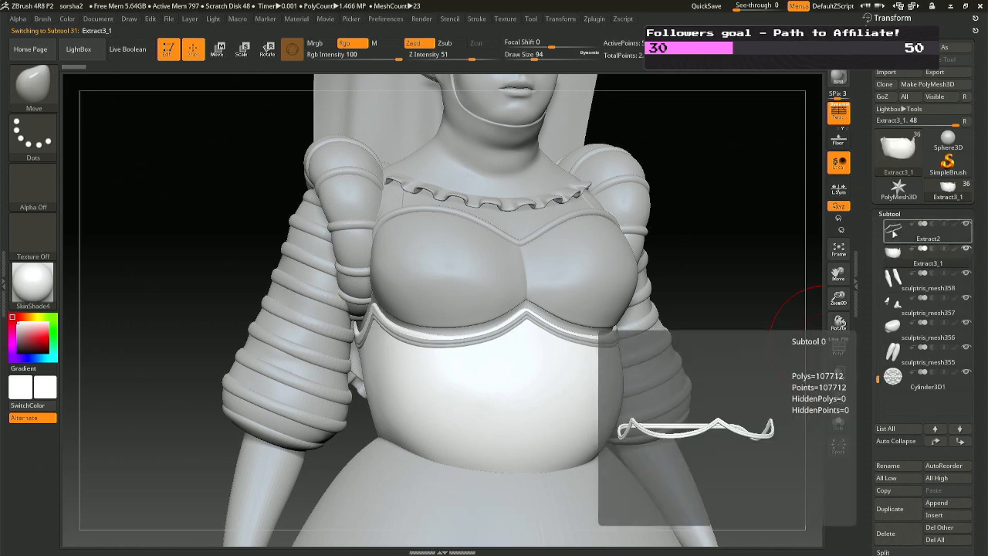
left_click(893, 233)
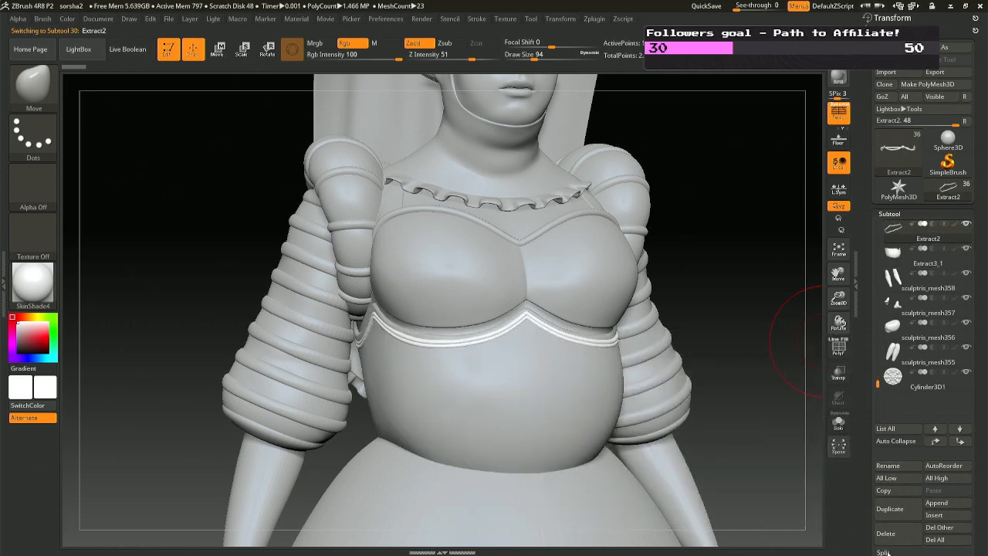
left_click_drag(984, 538, 977, 501)
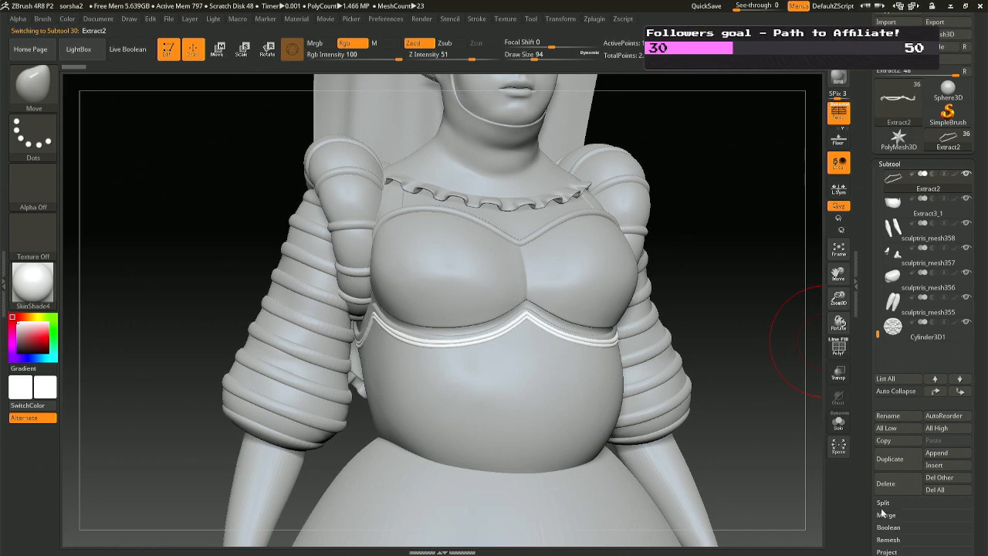
left_click(903, 526)
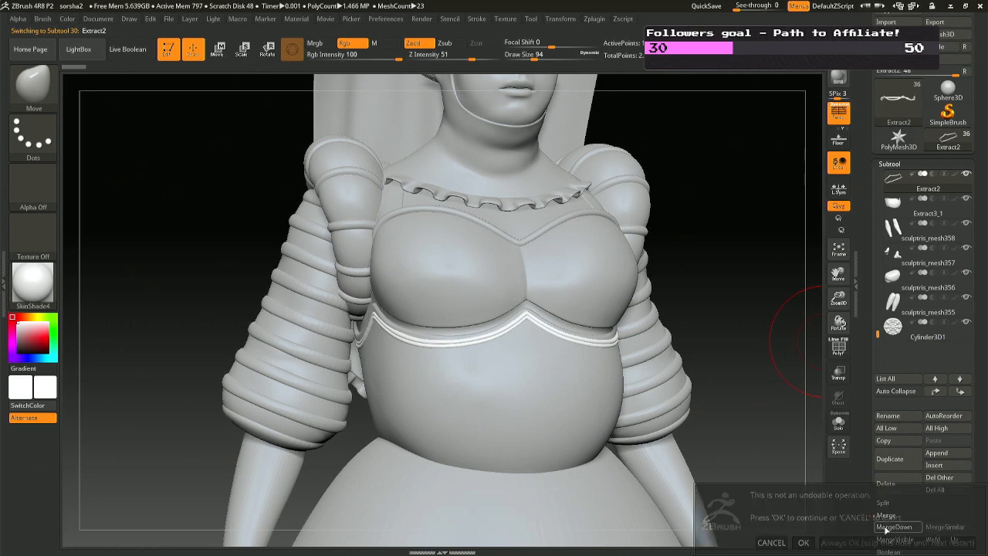
left_click(802, 542)
Fit the merged bodice's upper edge to the underside of the bust with the Move brush at draw sizes 212 and 120.
key("space")
left_click_drag(480, 335, 507, 335)
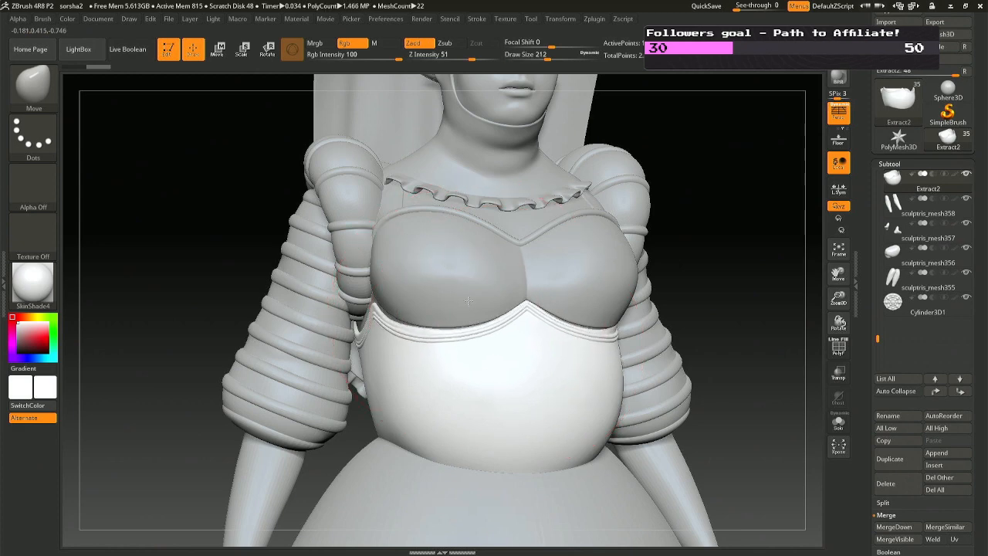
right_click_drag(453, 330, 540, 324)
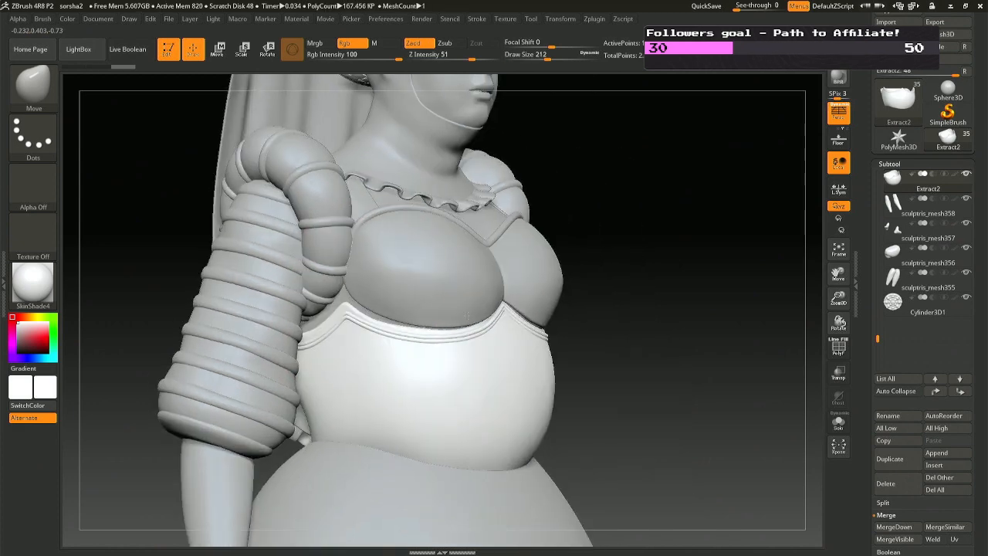
right_click_drag(366, 317, 379, 320)
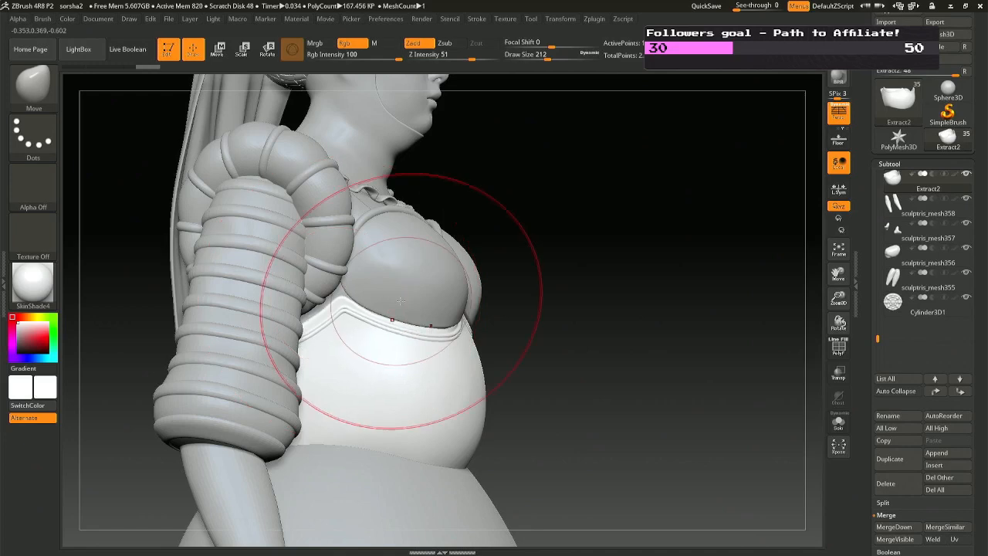
right_click_drag(540, 307, 470, 311)
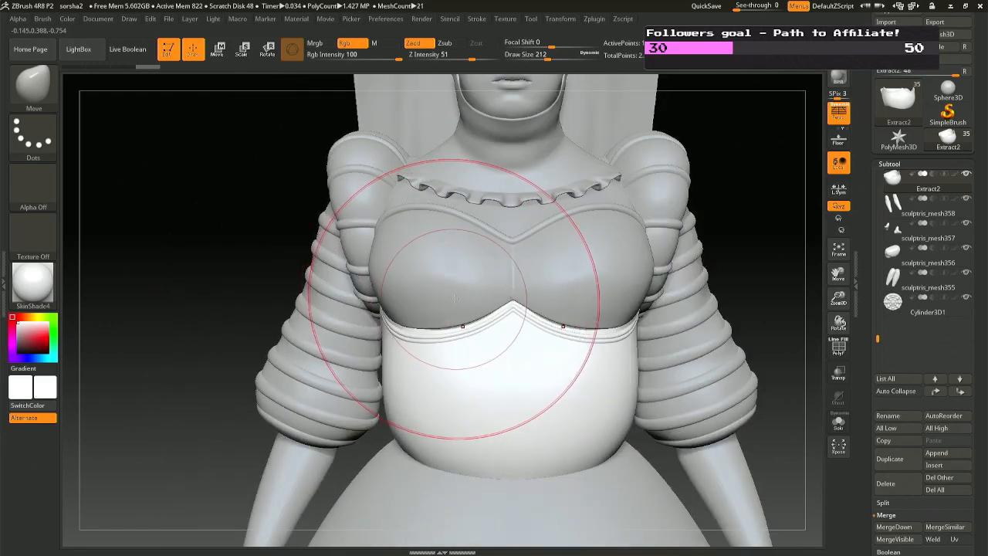
key("space")
left_click_drag(470, 296, 453, 303)
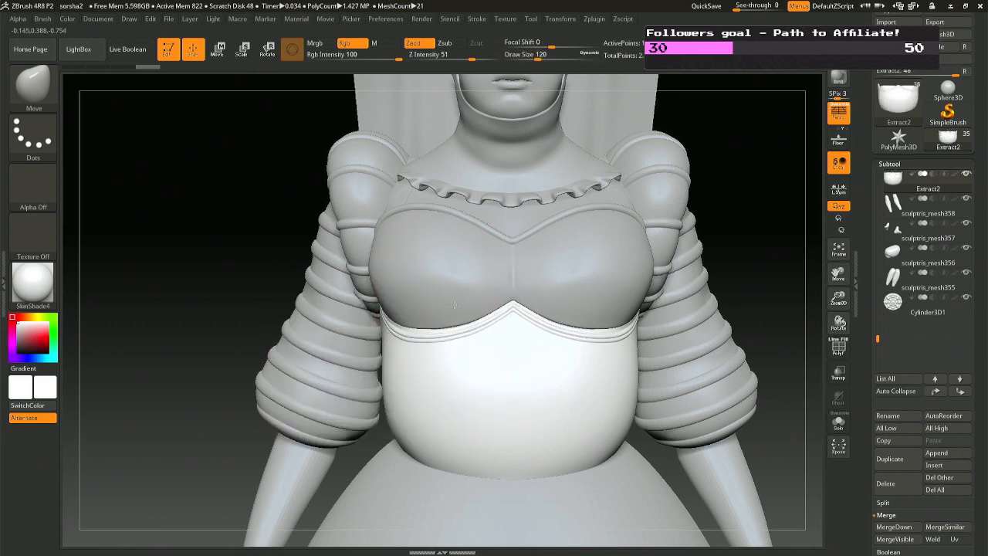
mouse_move(457, 305)
right_mouse_down()
mouse_move(425, 304)
mouse_move(515, 309)
right_mouse_up()
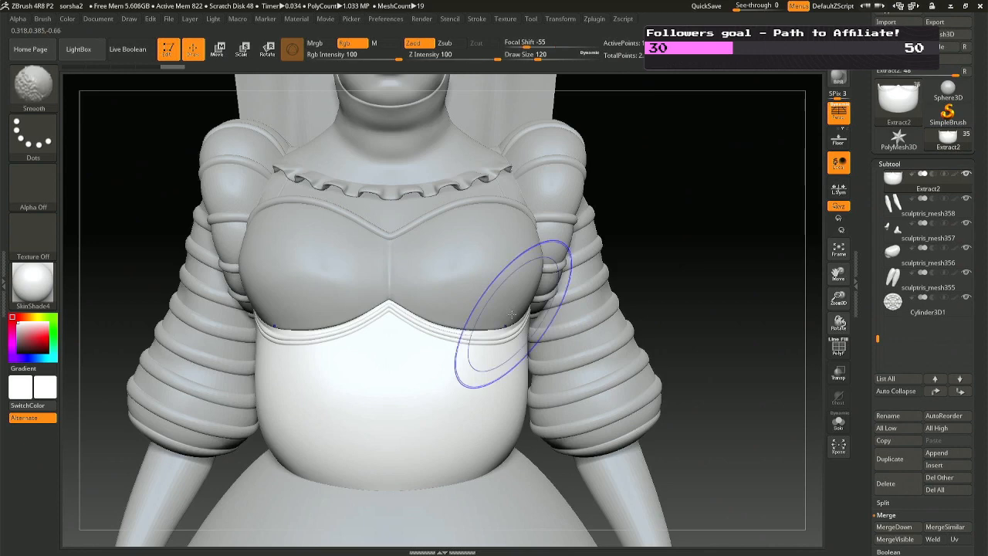
Isolate the under-bust trim on the bodice and try nudging it with the Move brush at draw size 74.
left_click(482, 345, "ctrl+alt+shift")
key("ctrl+shift+z")
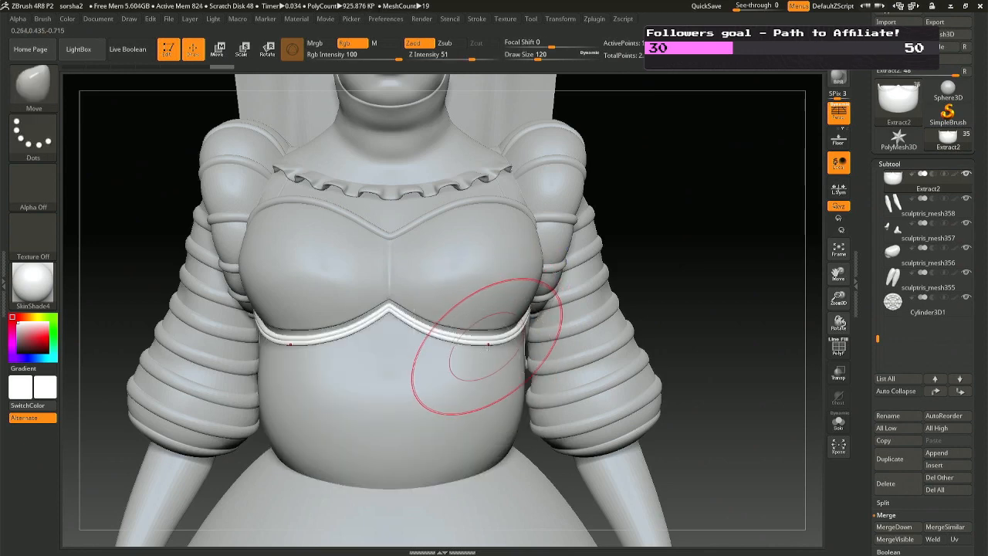
right_click_drag(493, 341, 498, 340)
key("space")
left_click_drag(497, 338, 487, 339)
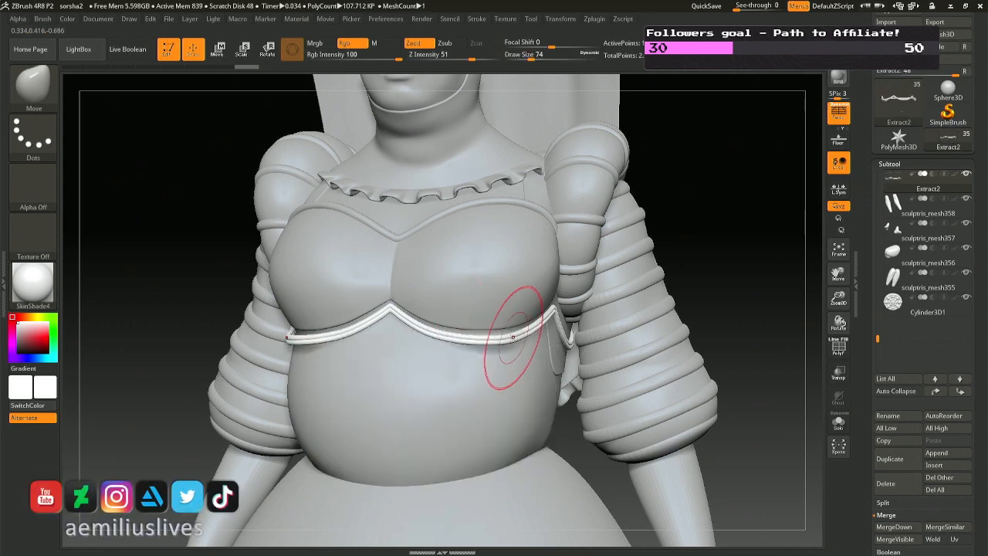
key("ctrl+z")
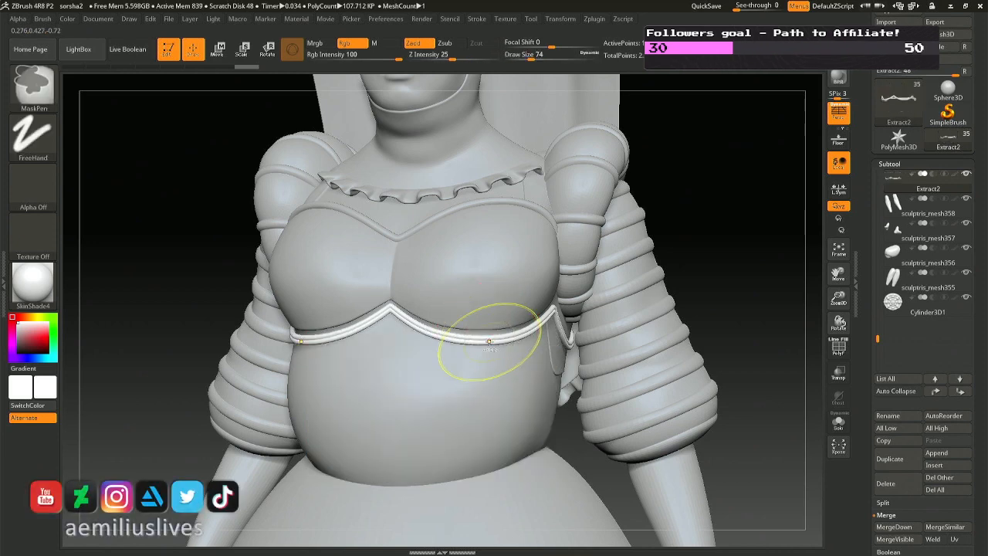
Nudge the isolated under-bust trim with the Move brush at draw size 104 and show the whole bodice mesh again.
key("space")
left_click_drag(489, 341, 498, 342)
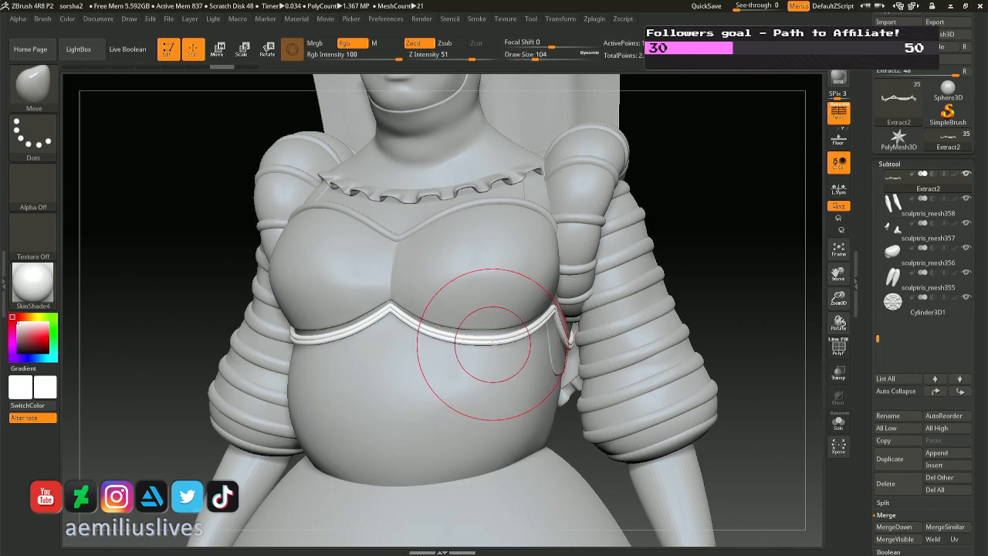
left_click_drag(491, 342, 498, 339)
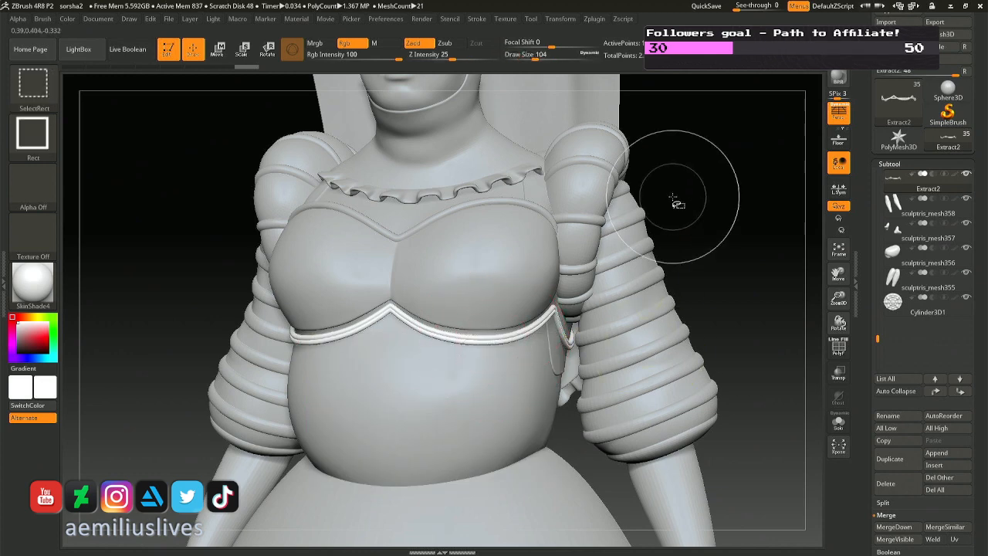
left_click_drag(677, 203, 672, 197, "ctrl")
mouse_move(672, 198)
right_mouse_down()
mouse_move(521, 231)
mouse_move(456, 226)
mouse_move(518, 228)
mouse_move(540, 255)
mouse_move(525, 293)
right_mouse_up()
right_click_drag(519, 331, 524, 264, "ctrl")
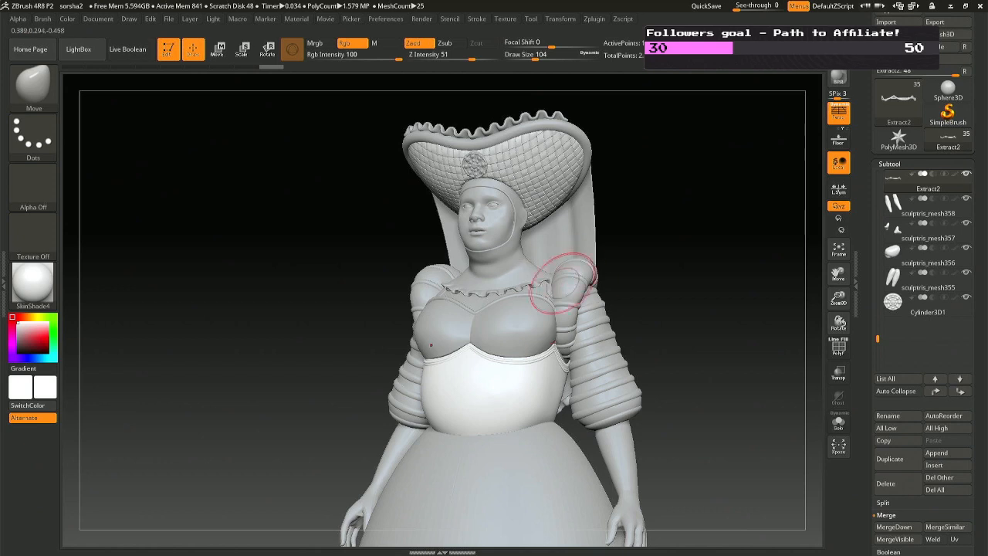
Select the bust subtool Extract7_1 and fit its lower edge to the bodice trim with the Move brush at draw size 54.
left_click(525, 320, "alt")
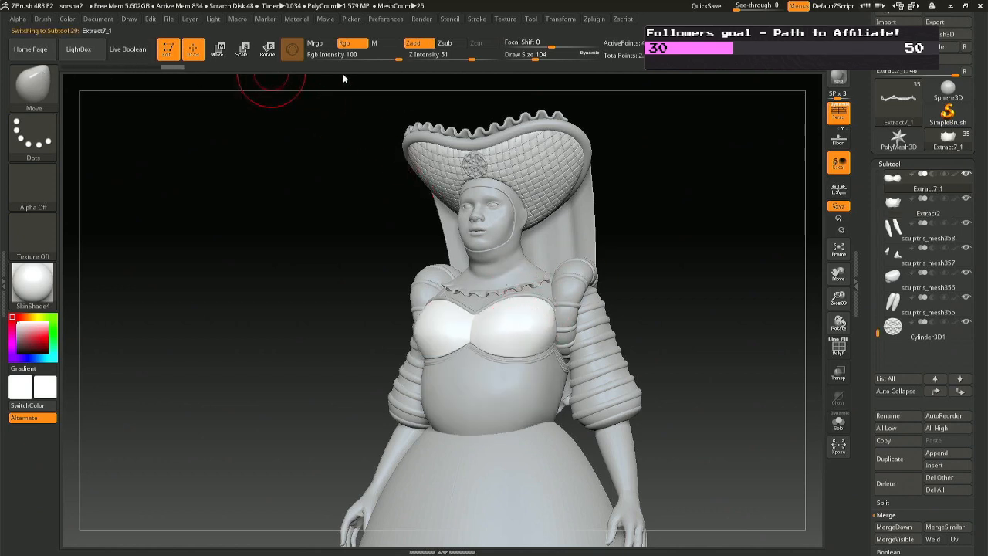
mouse_move(624, 353)
right_mouse_down()
mouse_move(540, 357)
mouse_move(568, 382)
right_mouse_up()
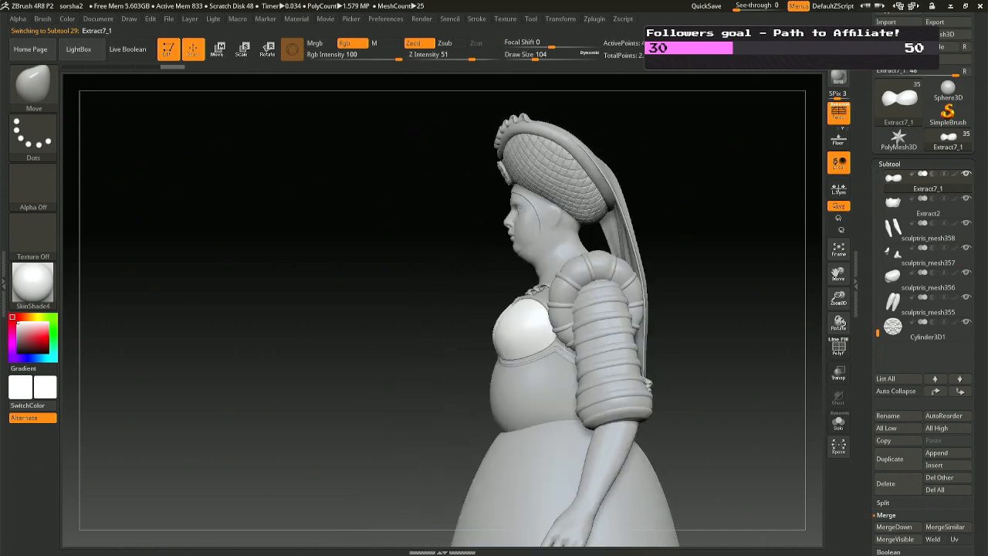
right_click_drag(607, 373, 560, 369)
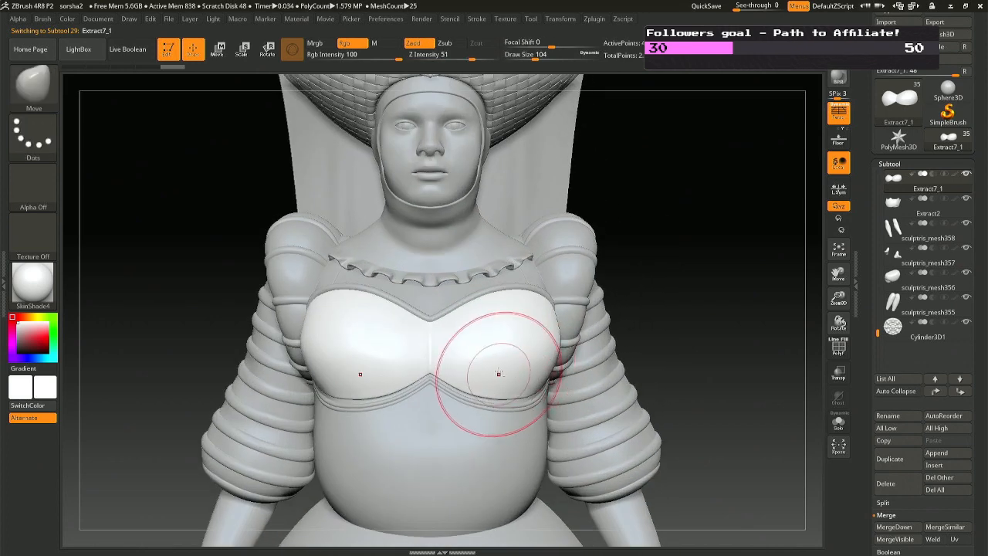
right_click_drag(499, 375, 468, 273, "alt")
right_click(467, 272)
mouse_move(467, 273)
left_mouse_down()
mouse_move(458, 273)
mouse_move(469, 292)
mouse_move(508, 292)
left_mouse_up()
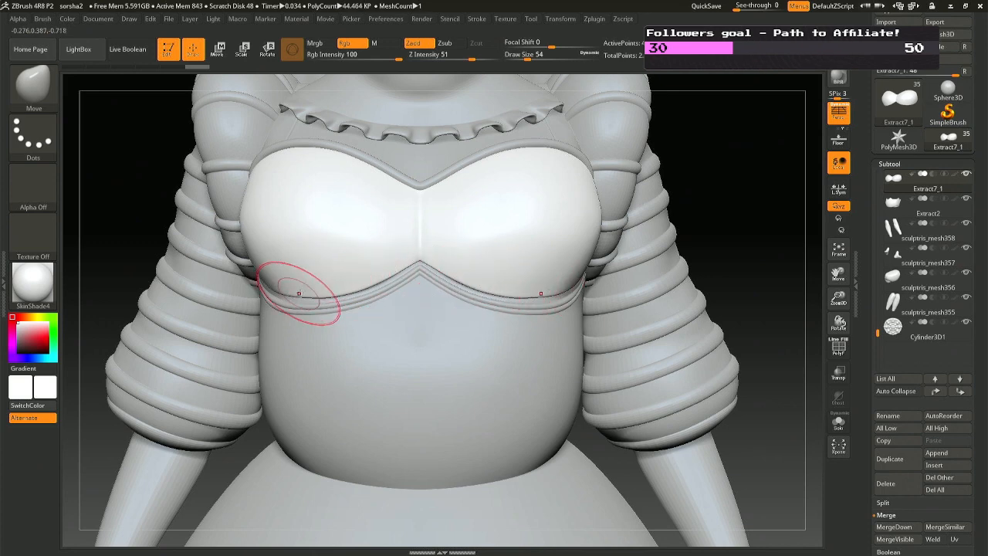
key("ctrl")
left_click_drag(289, 296, 308, 297)
key("ctrl+z")
key("ctrl+z")
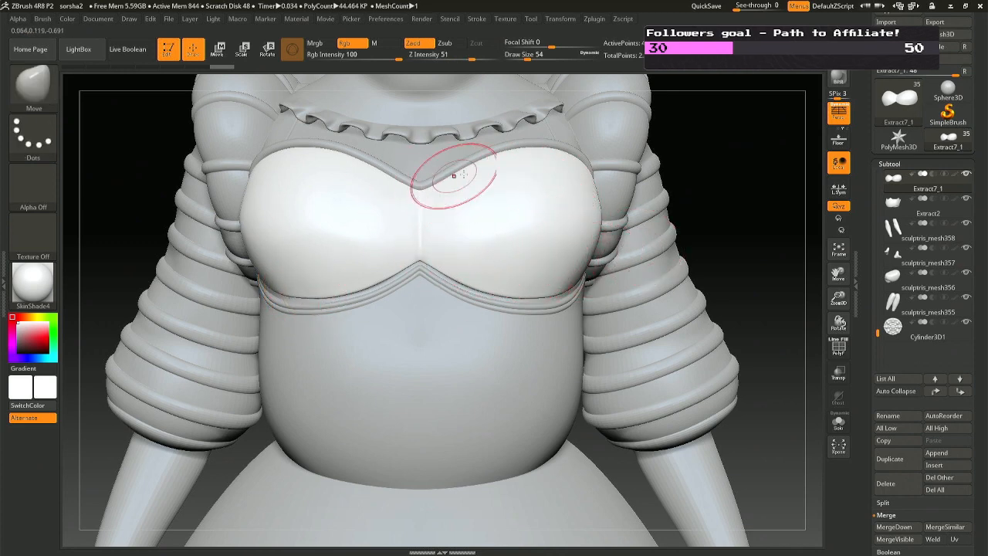
Refine the underside edge and centre of the bust piece from below with the Move brush at draw sizes 68 and 59.
mouse_move(734, 235)
left_mouse_down()
mouse_move(598, 238)
mouse_move(587, 225)
mouse_move(582, 123)
mouse_move(587, 135)
left_mouse_up()
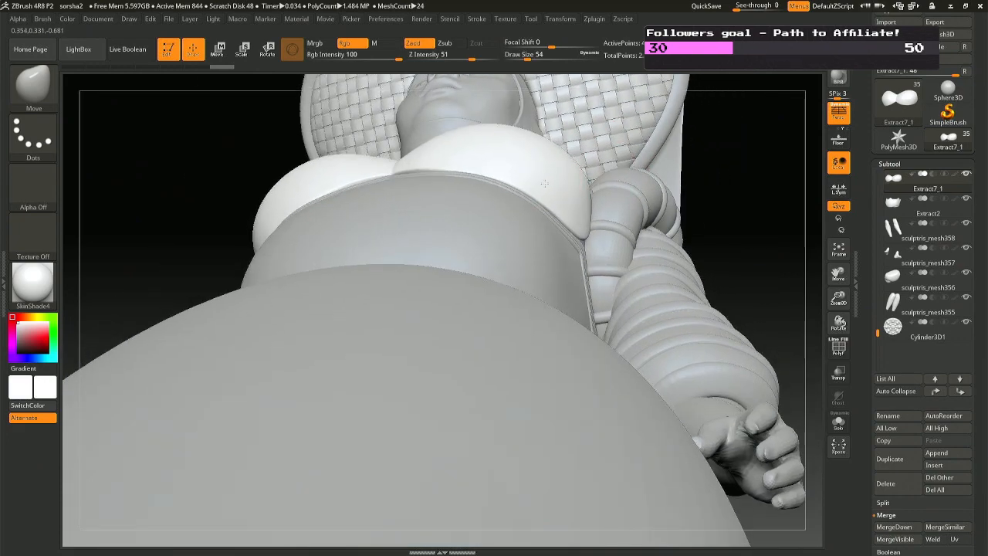
right_click_drag(499, 155, 533, 175)
key("space")
left_click_drag(479, 179, 488, 178)
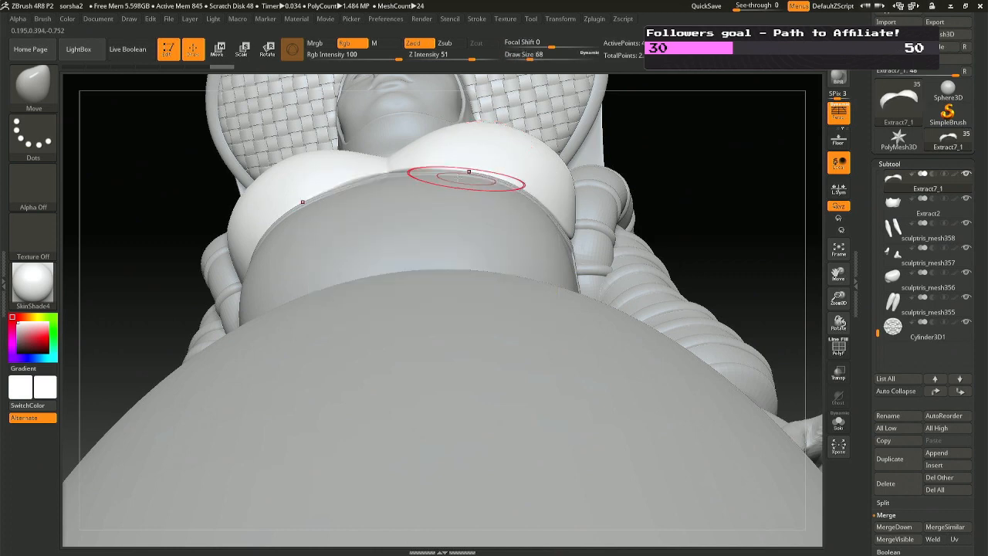
key("space")
left_click_drag(419, 171, 415, 168)
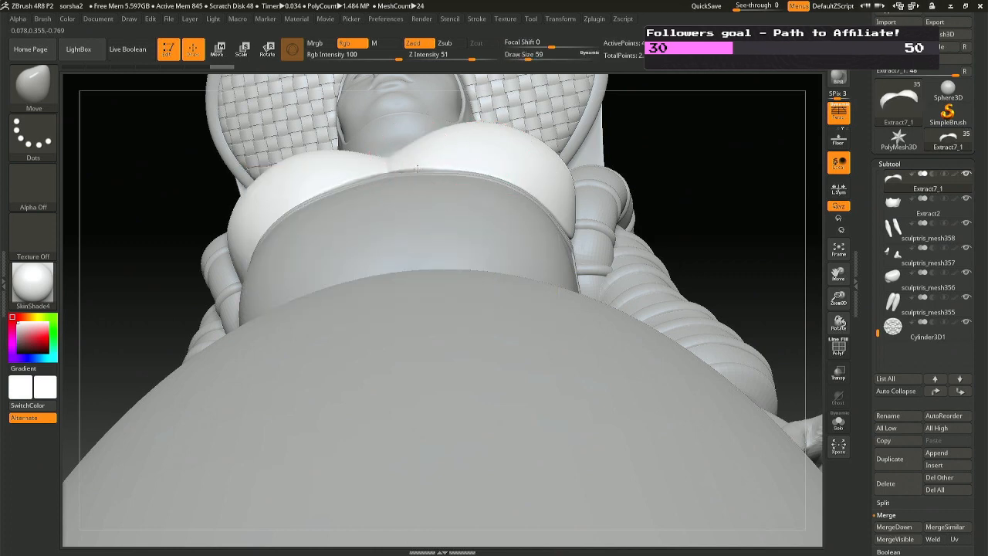
left_click_drag(418, 169, 475, 166)
key("space")
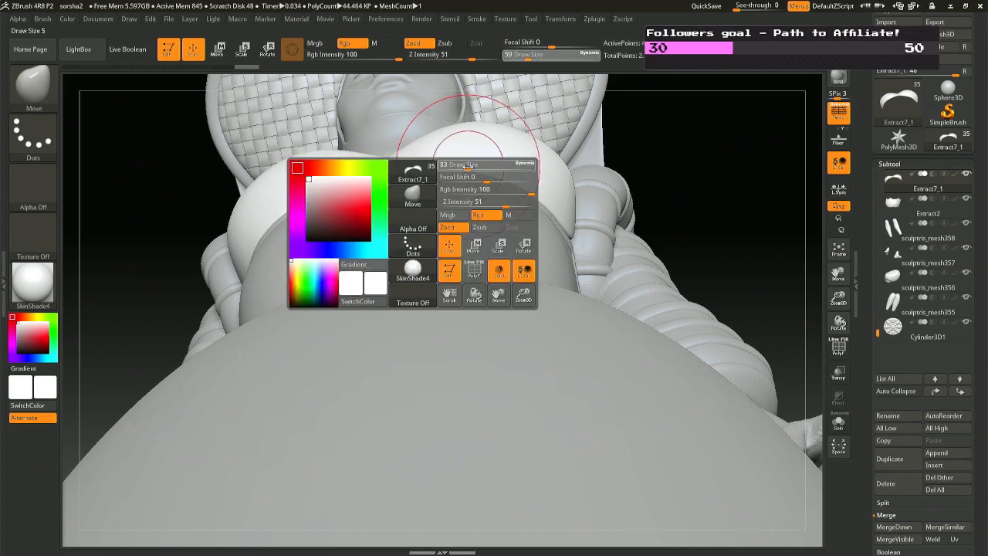
key("space")
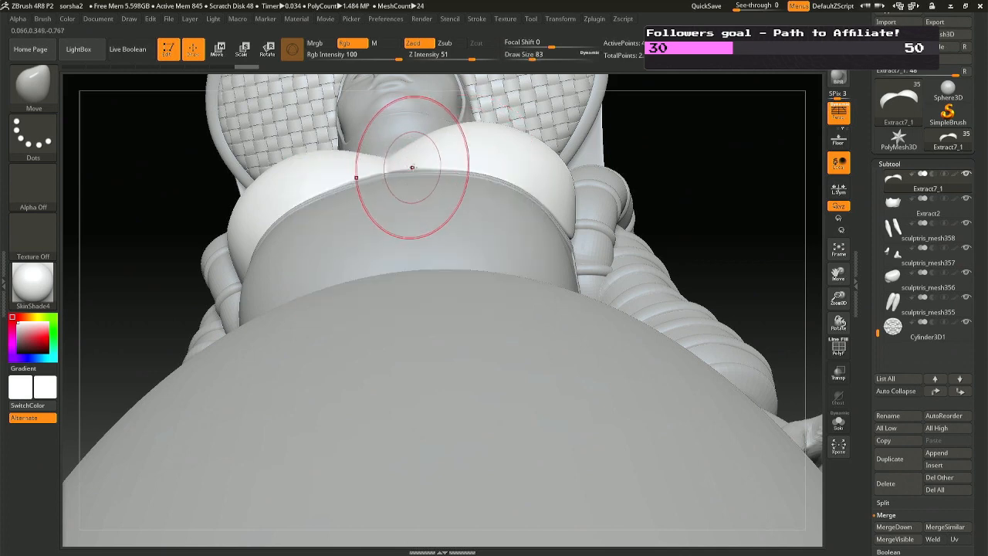
key("space")
left_click_drag(430, 168, 419, 168)
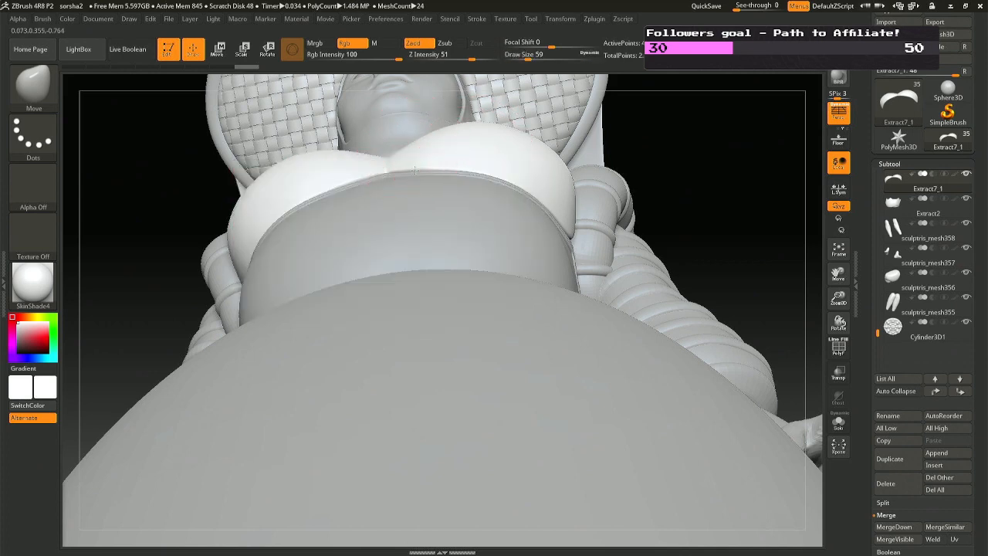
mouse_move(415, 170)
right_mouse_down()
mouse_move(448, 362)
mouse_move(440, 339)
mouse_move(439, 397)
right_mouse_up()
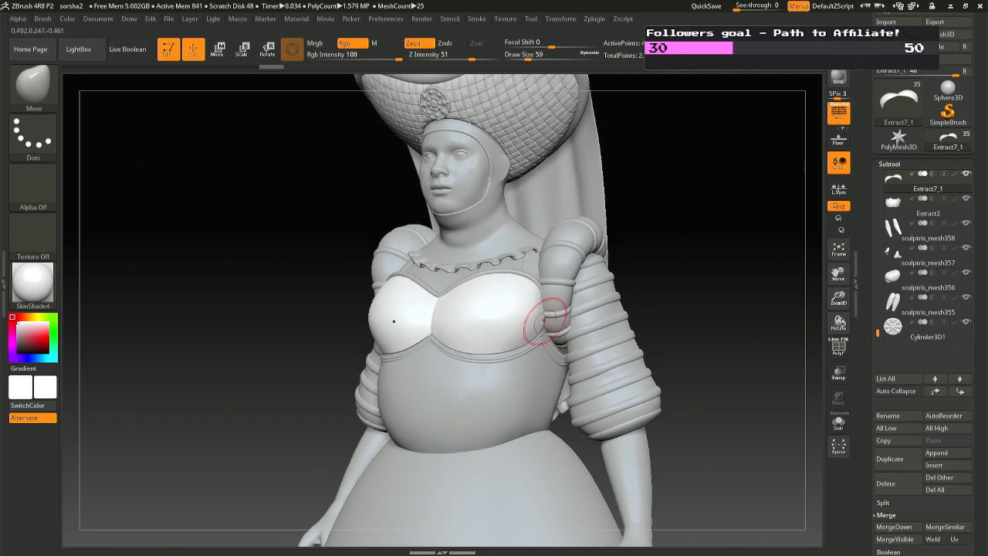
Select the inner sleeve subtool sculptris_mesh361 beneath the raised sleeve bands and display it on its own.
left_click(502, 266, "alt")
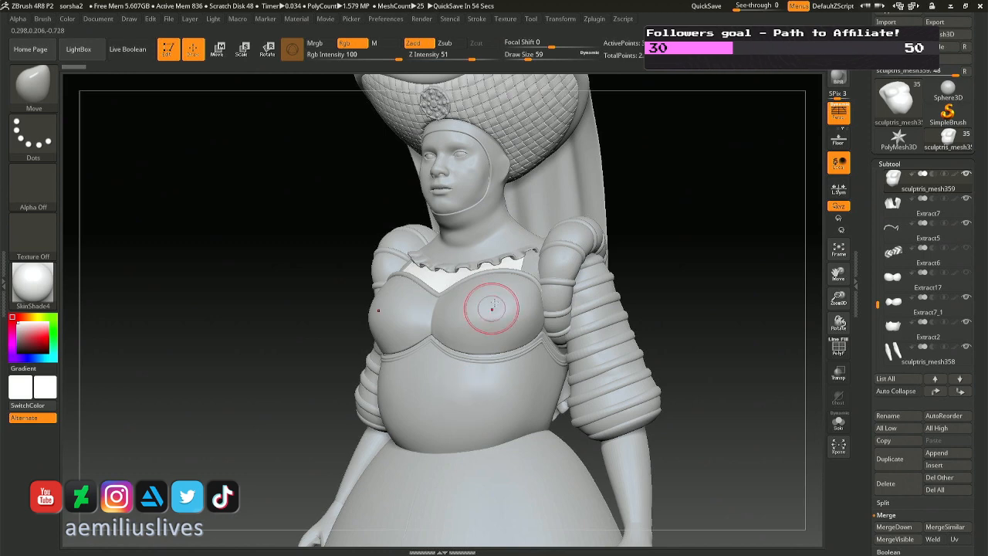
right_click_drag(472, 294, 565, 244)
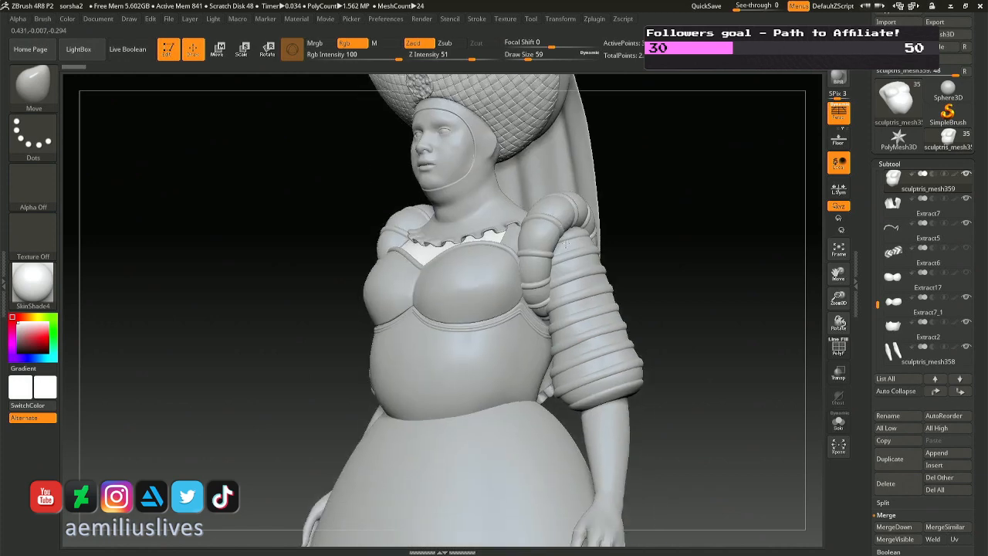
left_click(583, 292, "alt")
mouse_move(545, 298)
right_mouse_down()
mouse_move(557, 293)
mouse_move(544, 284)
right_mouse_up()
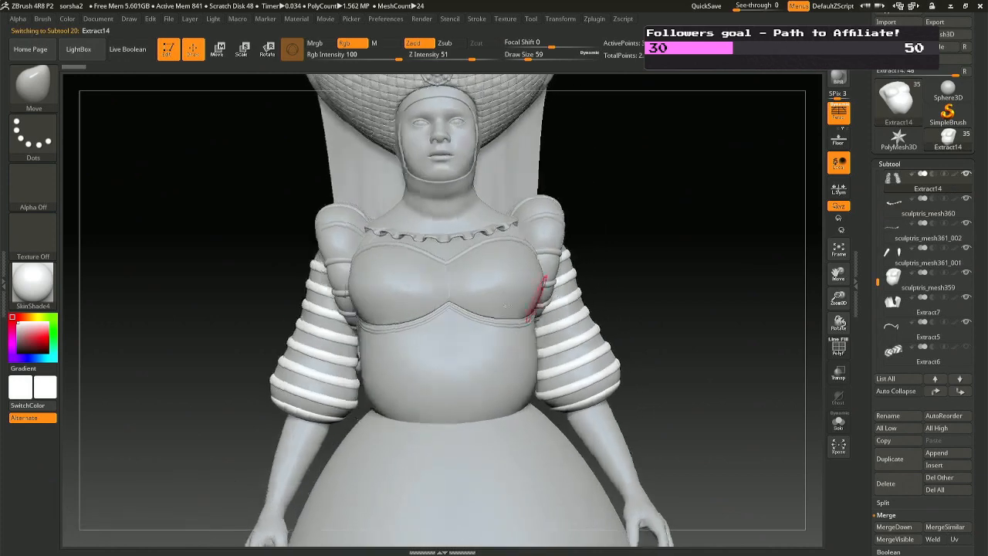
left_click(303, 336, "alt")
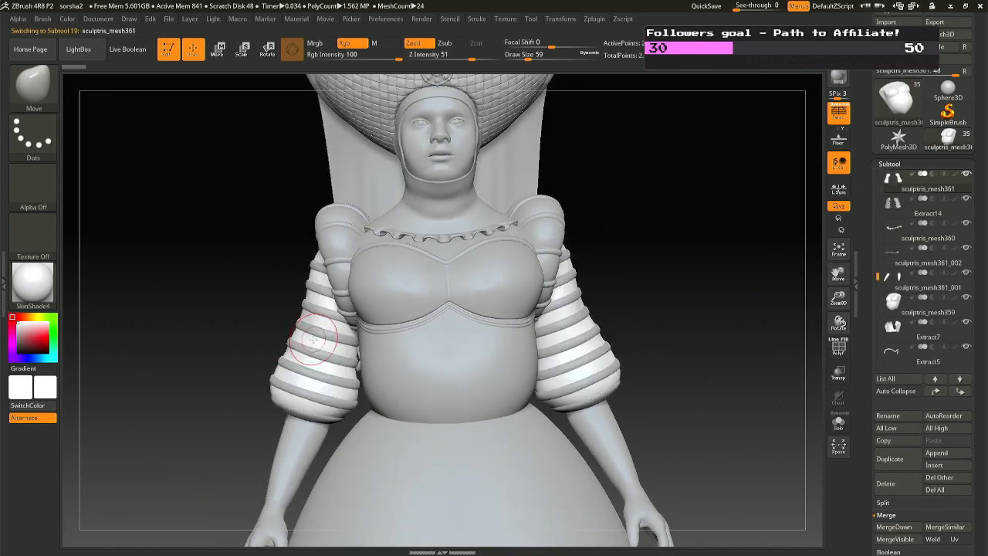
left_click(839, 421)
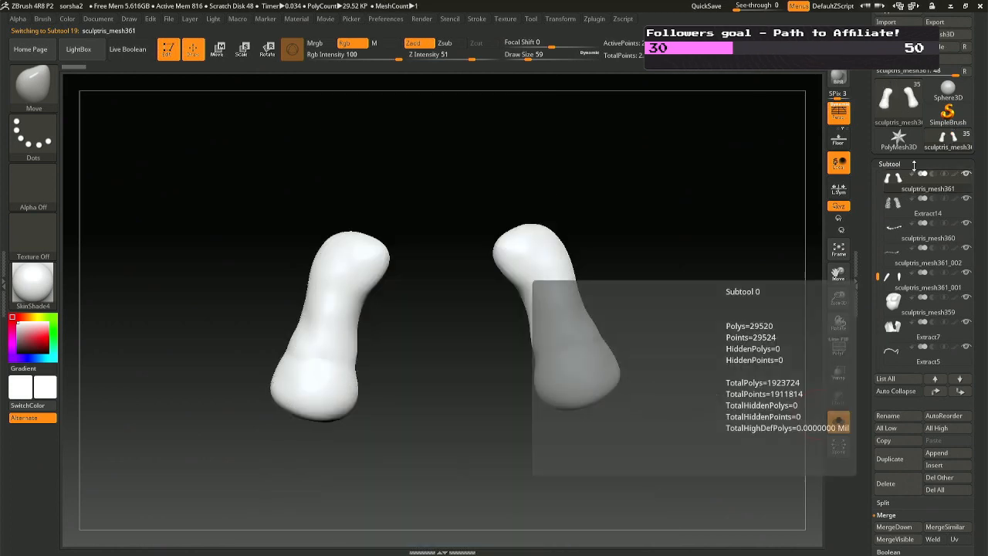
Add surface noise to the sleeves by loading the saved NoiseMaker.ZNM stripe preset and accepting its settings.
left_click(897, 162)
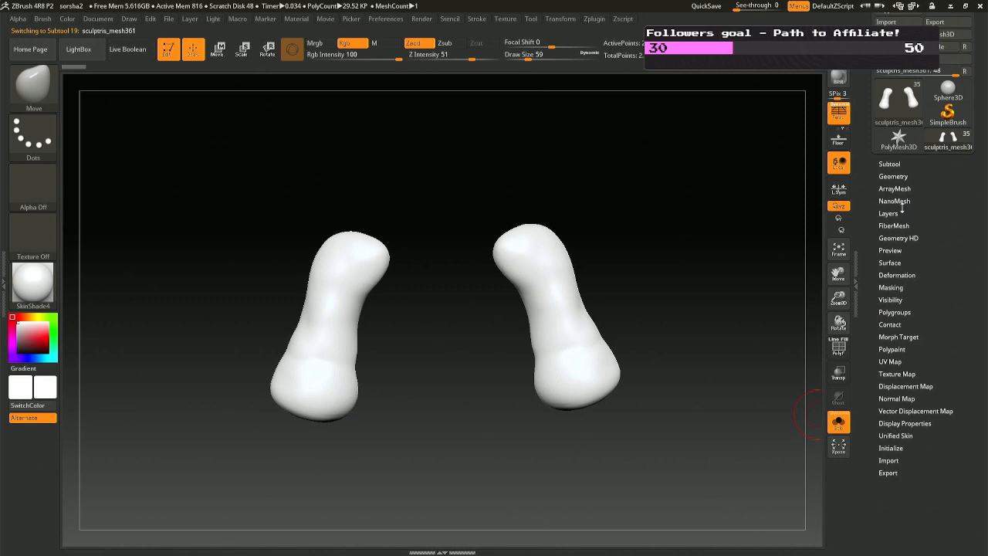
left_click(889, 263)
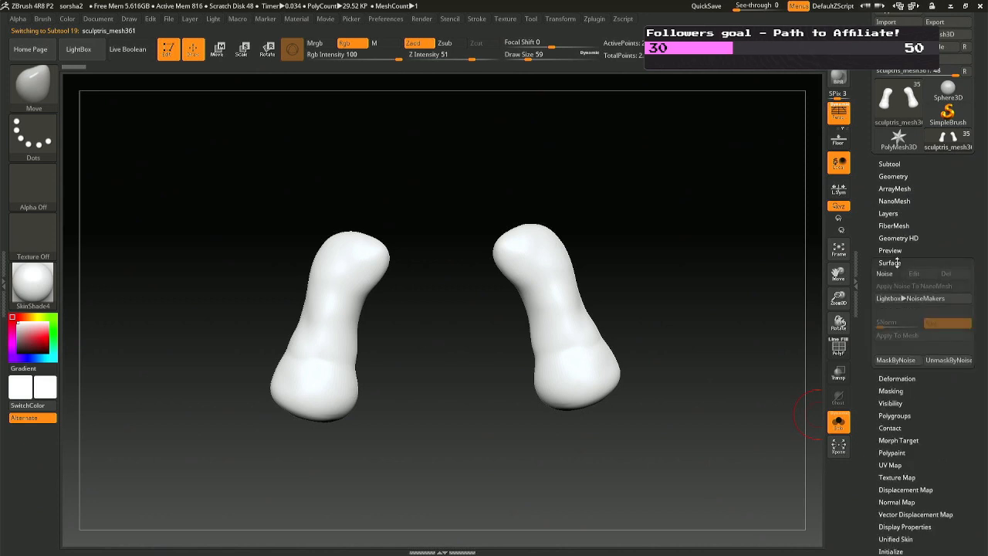
left_click(893, 273)
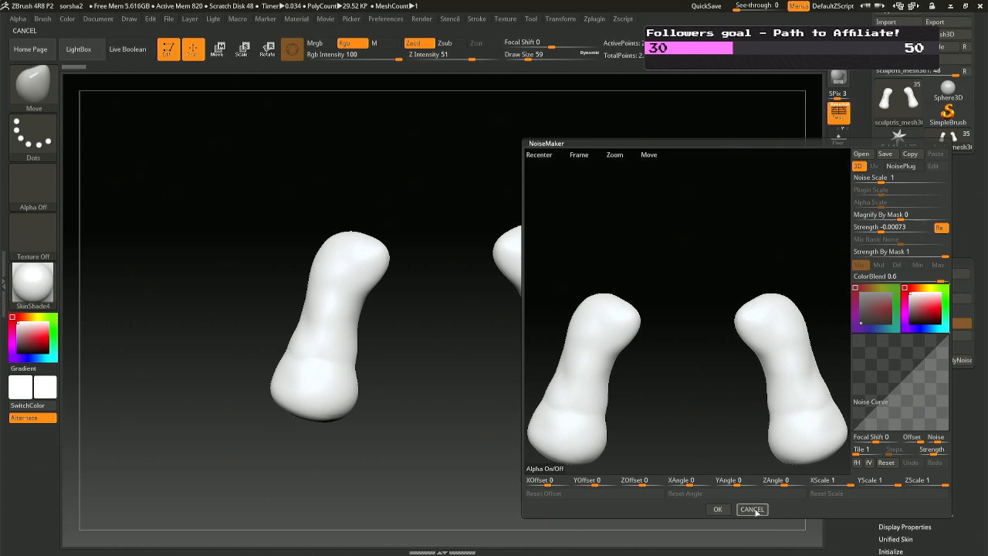
left_click(861, 153)
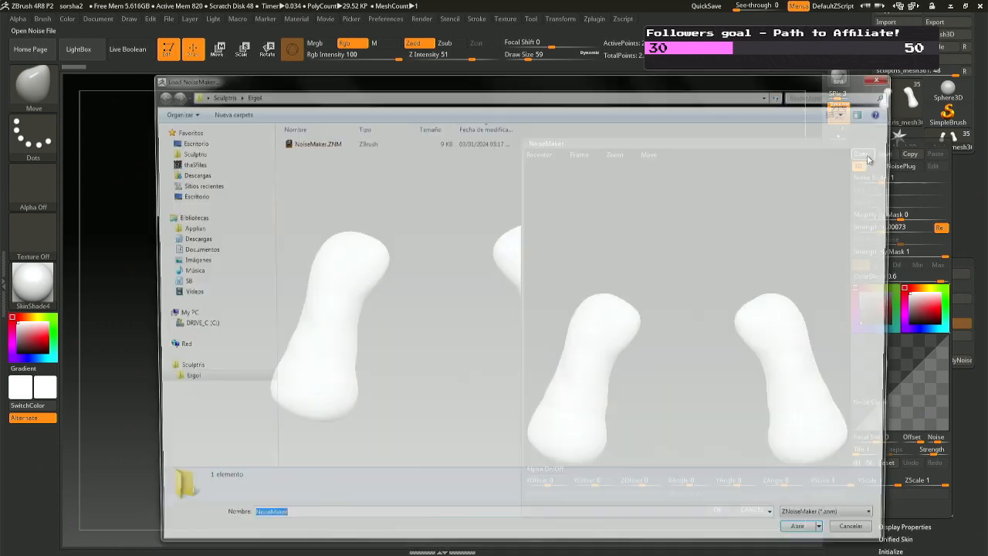
double_click(342, 150)
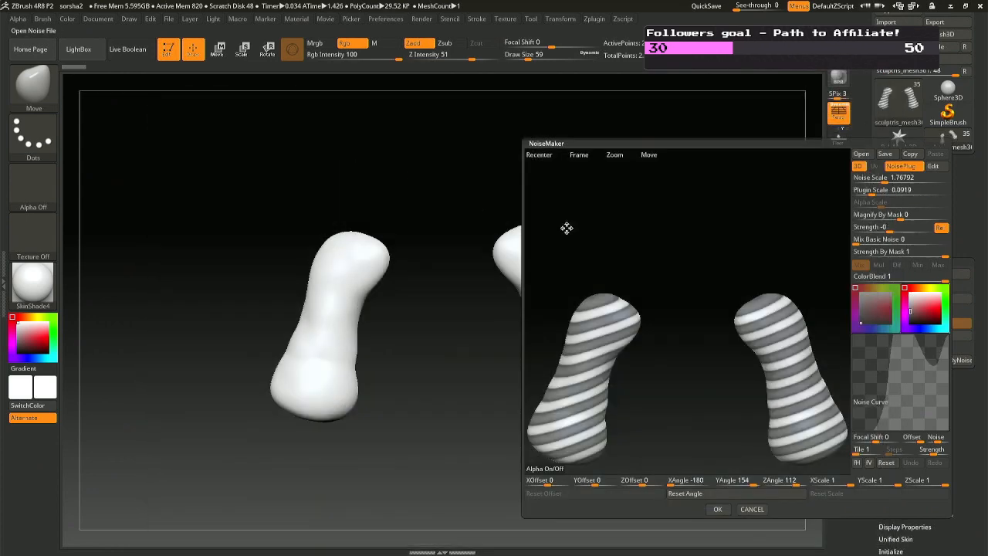
left_click(717, 510)
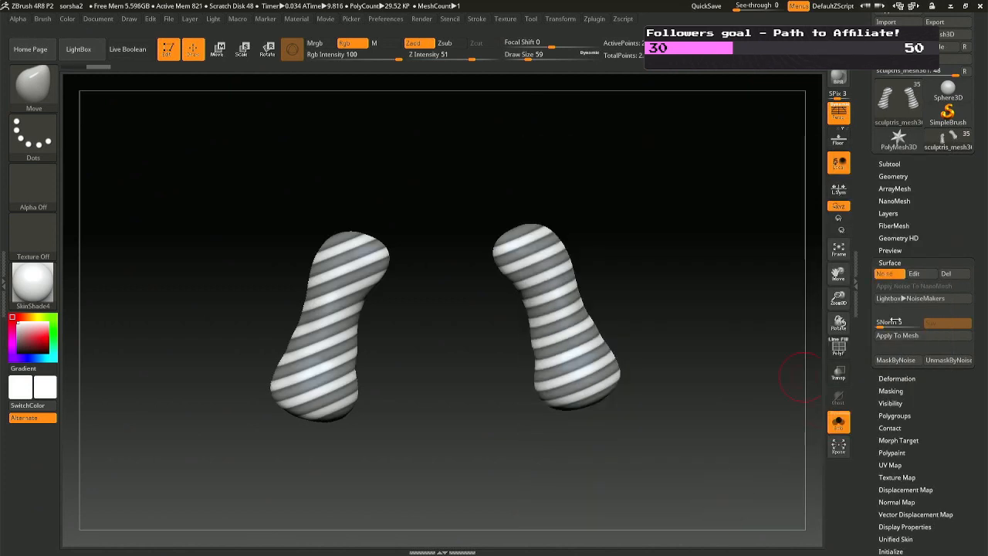
Mask the sleeves by the stripe noise, removing the live noise, and sharpen and invert the mask.
left_click(895, 334)
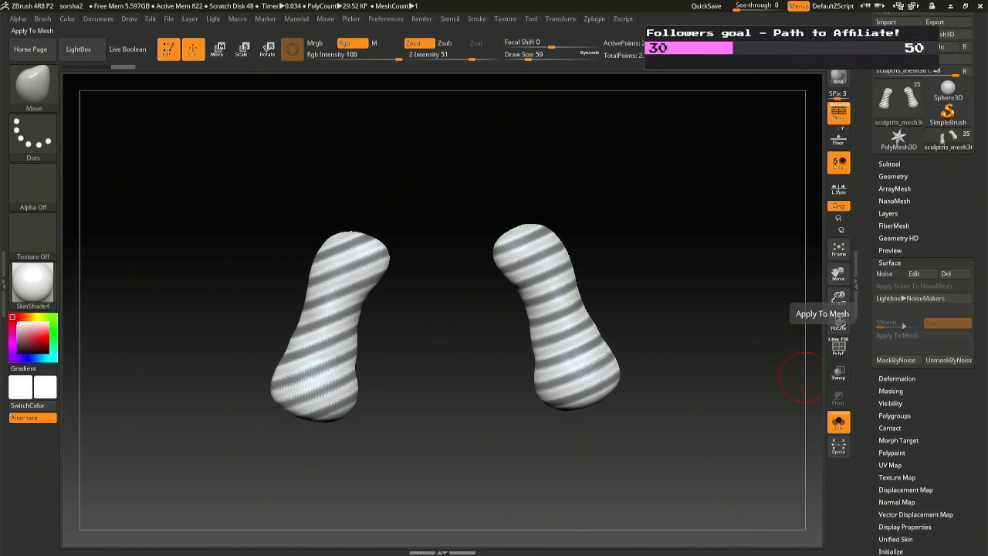
left_click(954, 275)
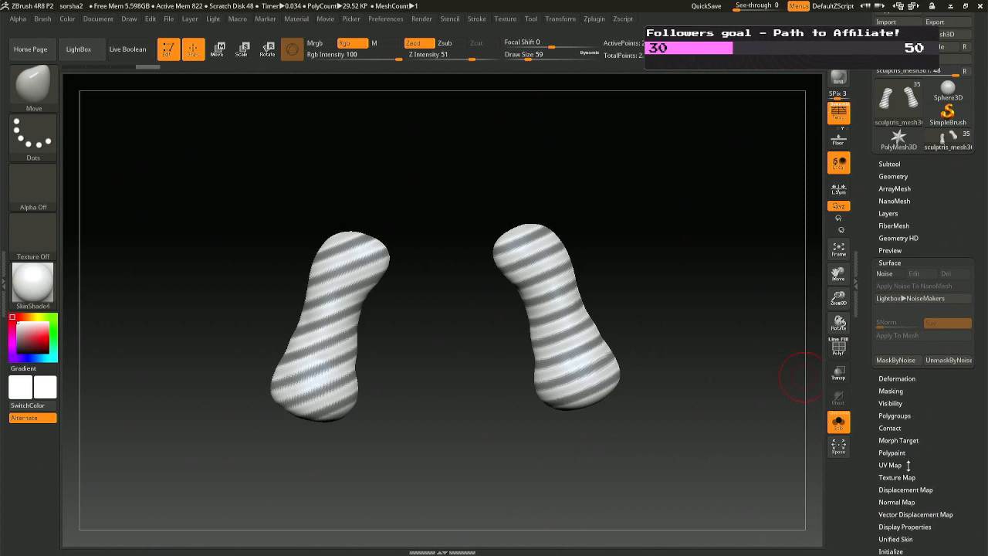
left_click_drag(915, 429, 946, 413)
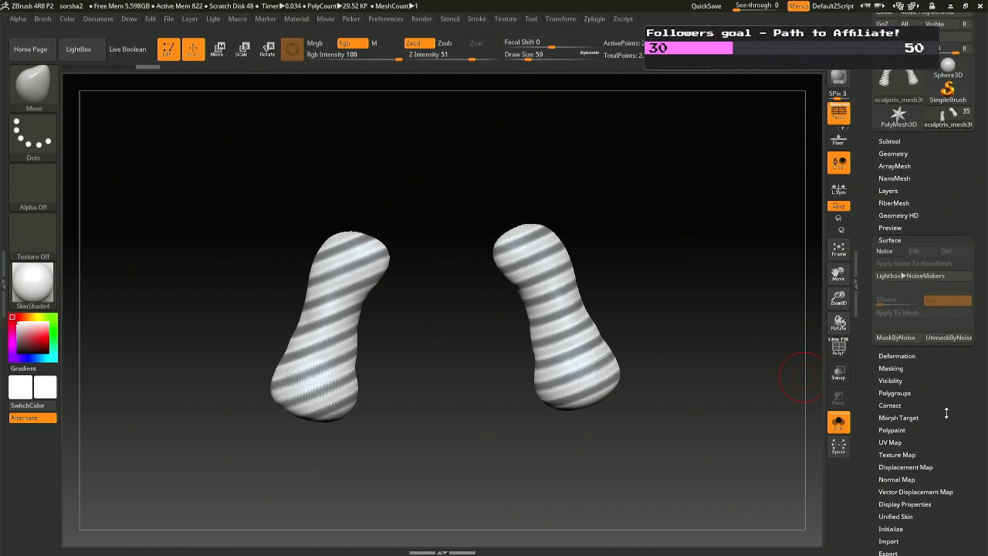
left_click(909, 368)
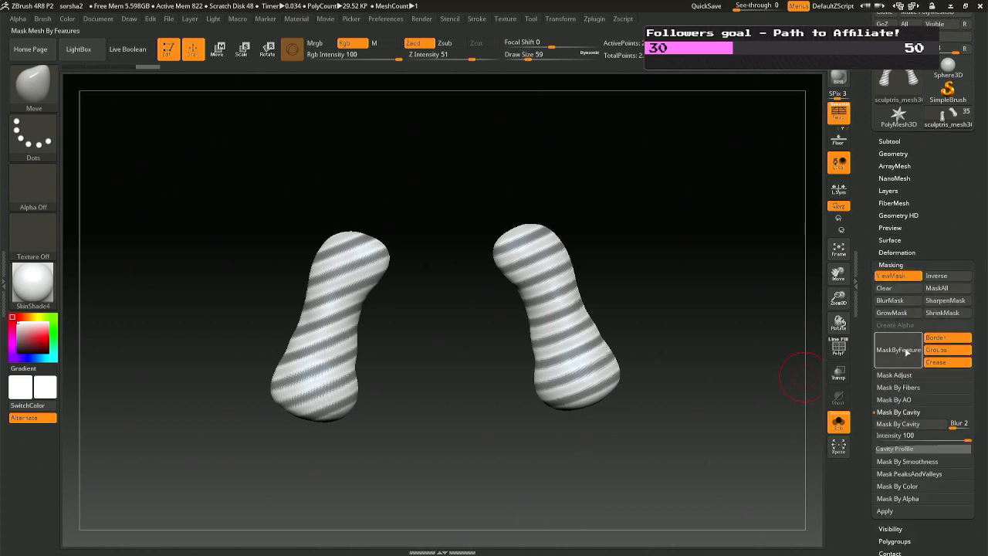
left_click(928, 306)
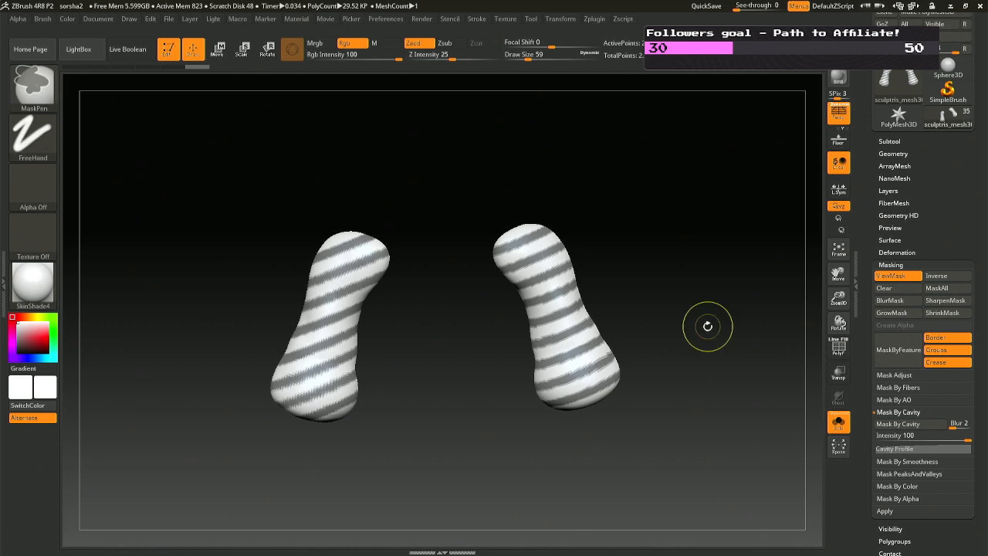
left_click(670, 332, "ctrl")
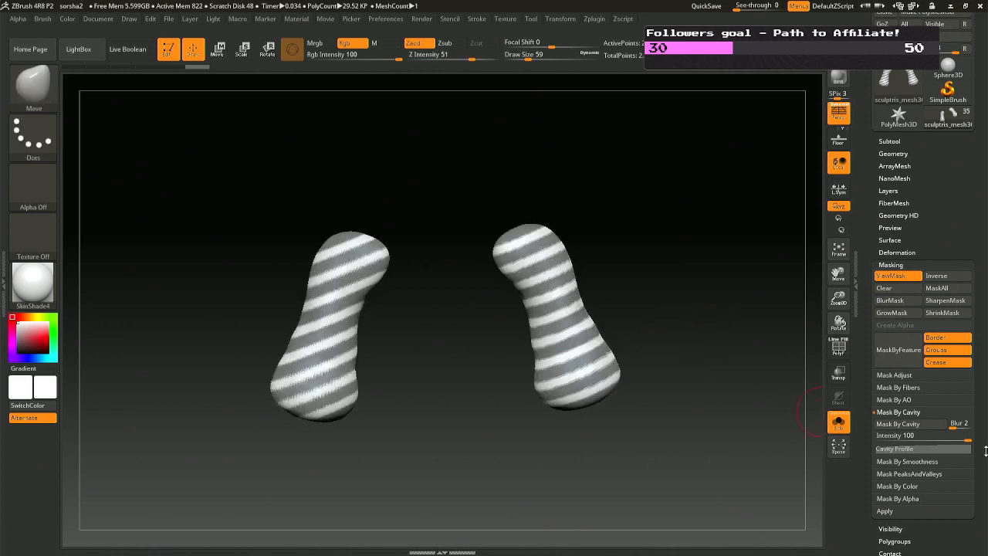
scroll(978, 418, "down", 4)
scroll(979, 448, "up", 4)
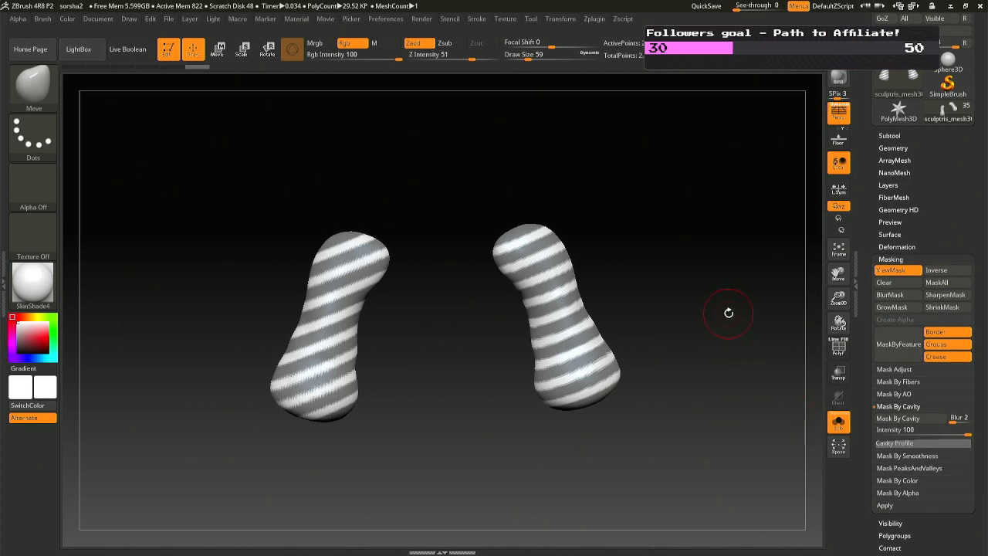
Clear the sleeve mask and subdivide the sleeve mesh once.
key("ctrl+a")
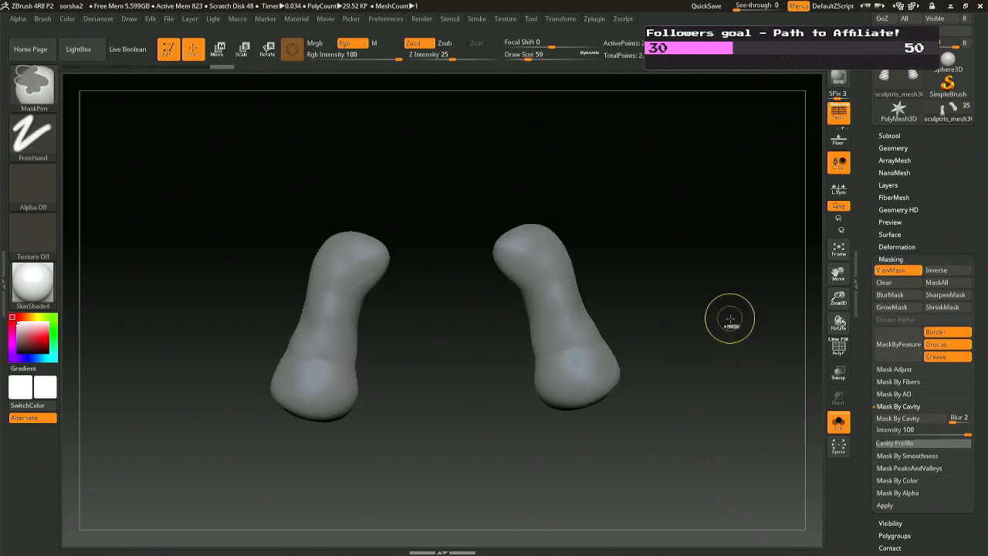
key("ctrl+h")
key("ctrl+d")
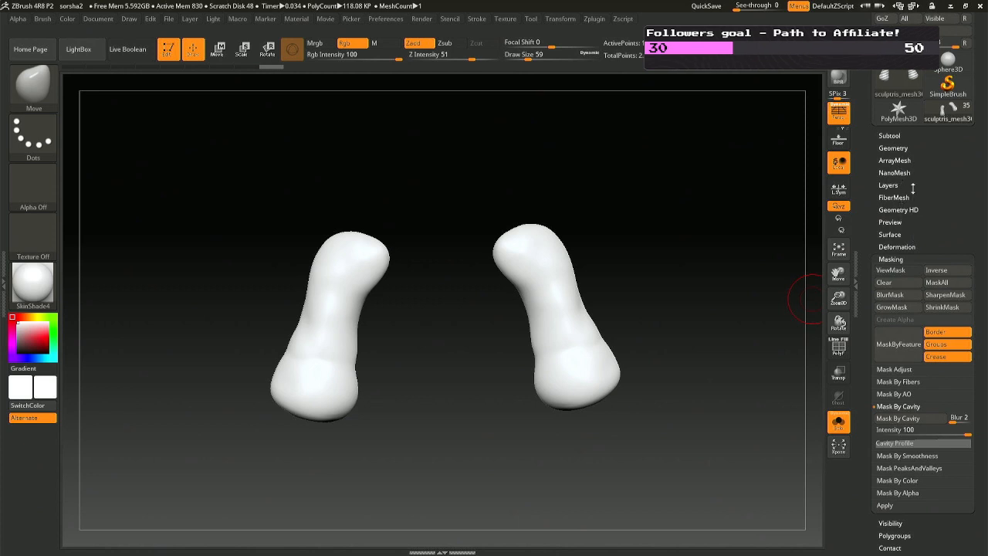
Add surface noise to the subdivided sleeves, loading the saved stripe preset and accepting its settings.
left_click_drag(983, 245, 985, 232)
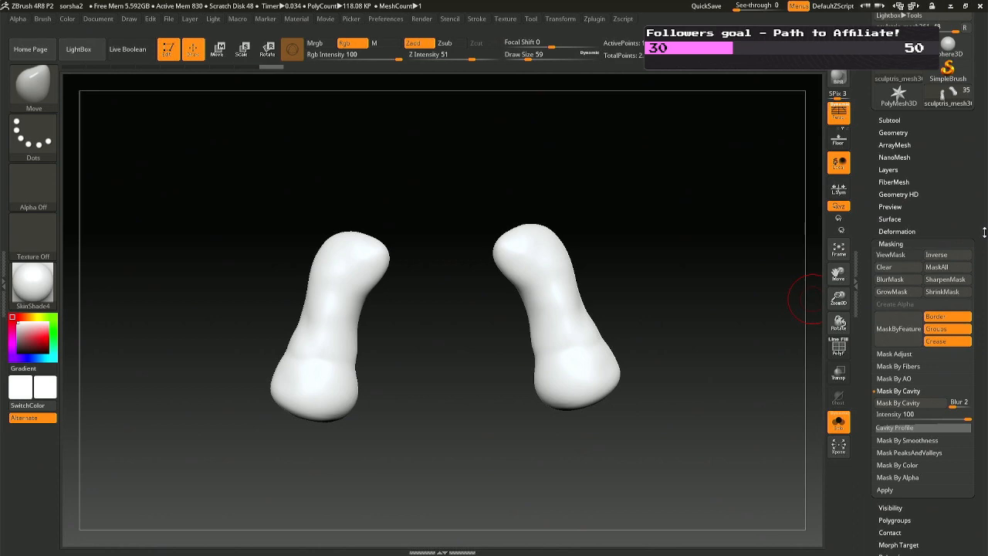
left_click(889, 219)
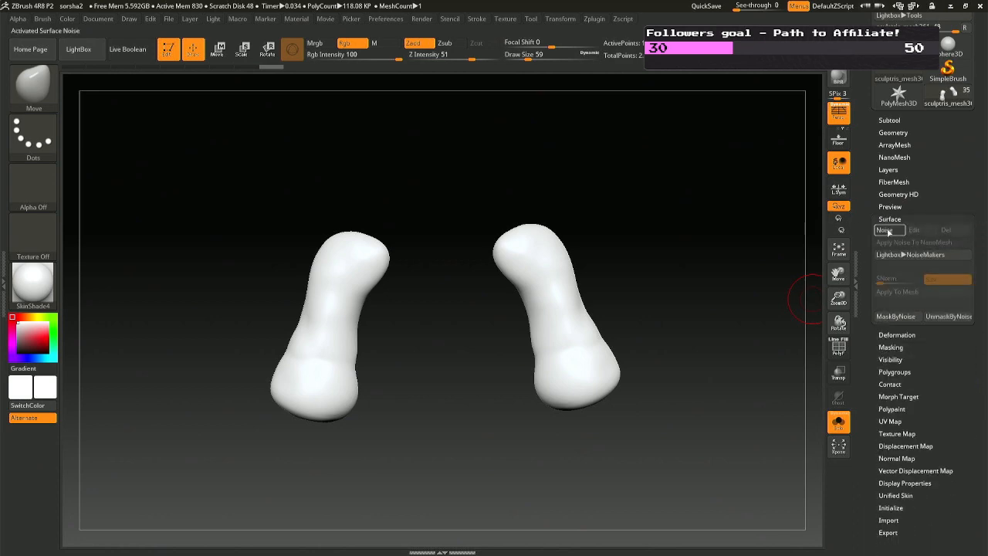
left_click(937, 275)
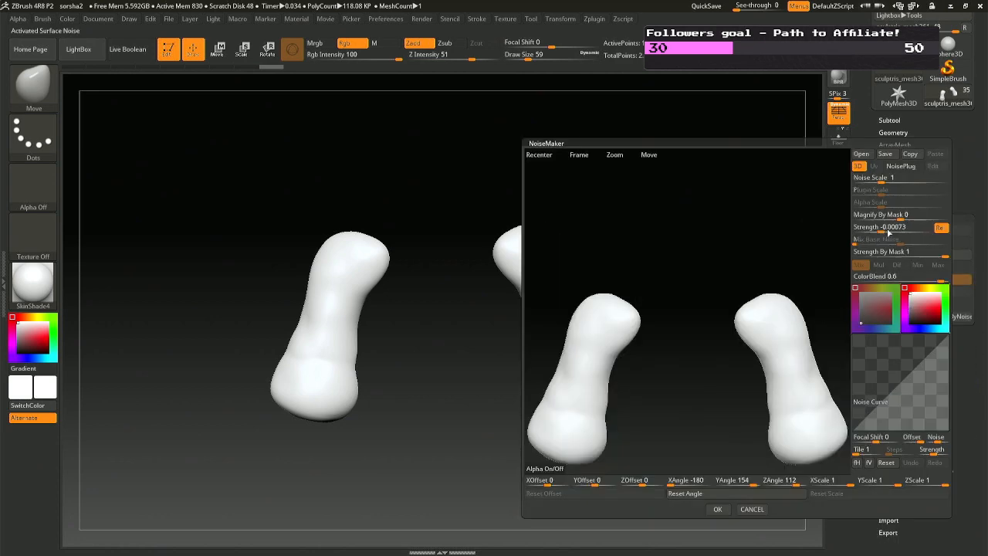
left_click(896, 166)
double_click(312, 139)
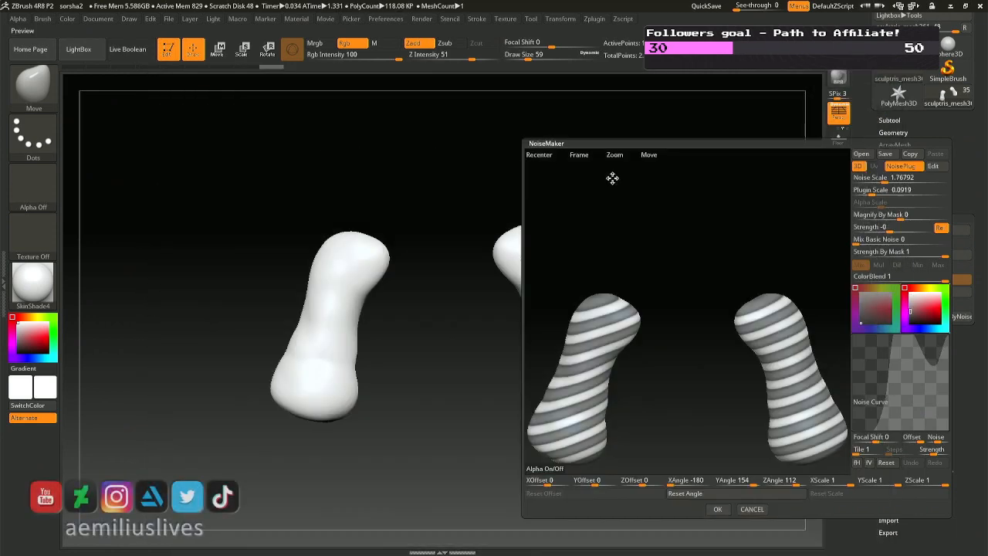
left_click(878, 177)
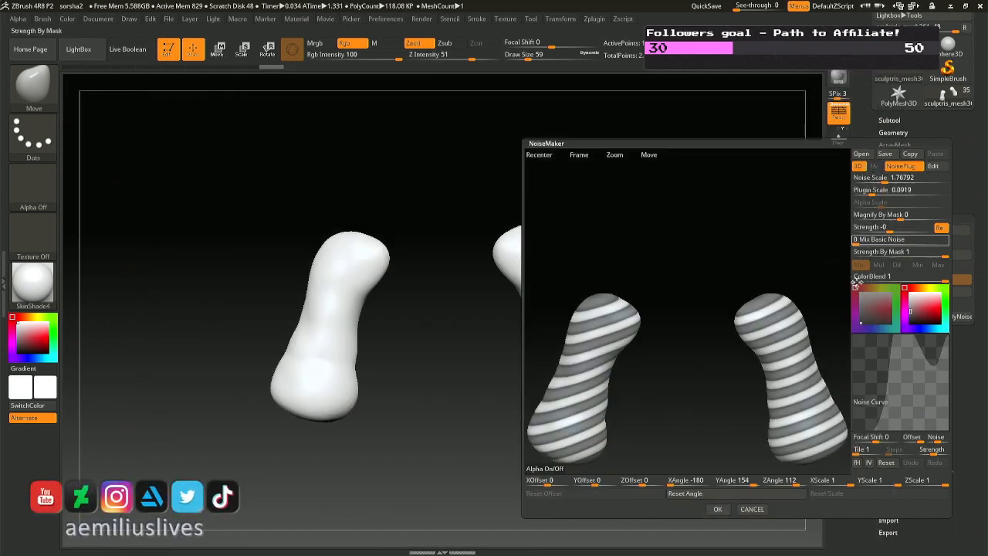
left_click(719, 509)
Convert the stripe noise into a mask on the sleeves, delete the surface noise and shrink the mask.
left_click(896, 291)
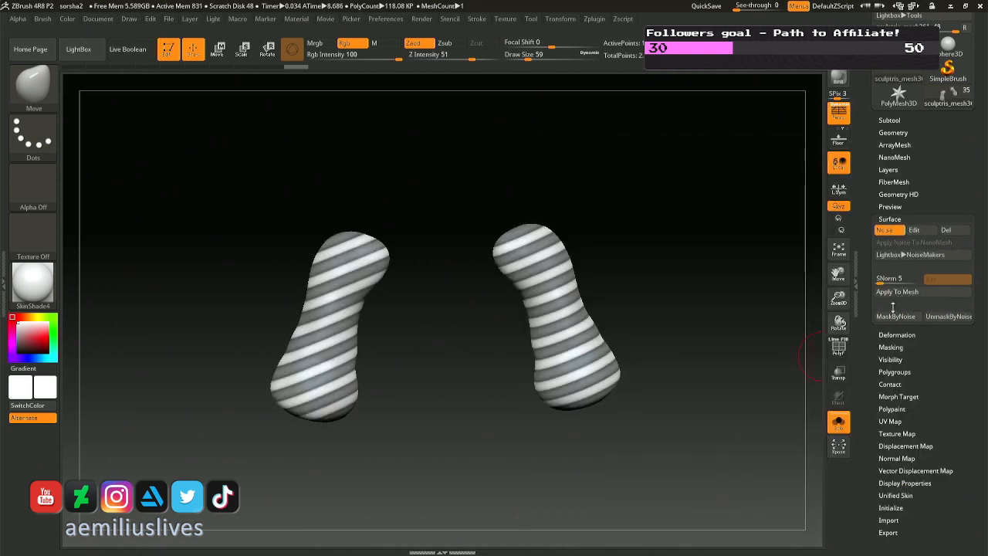
left_click(946, 229)
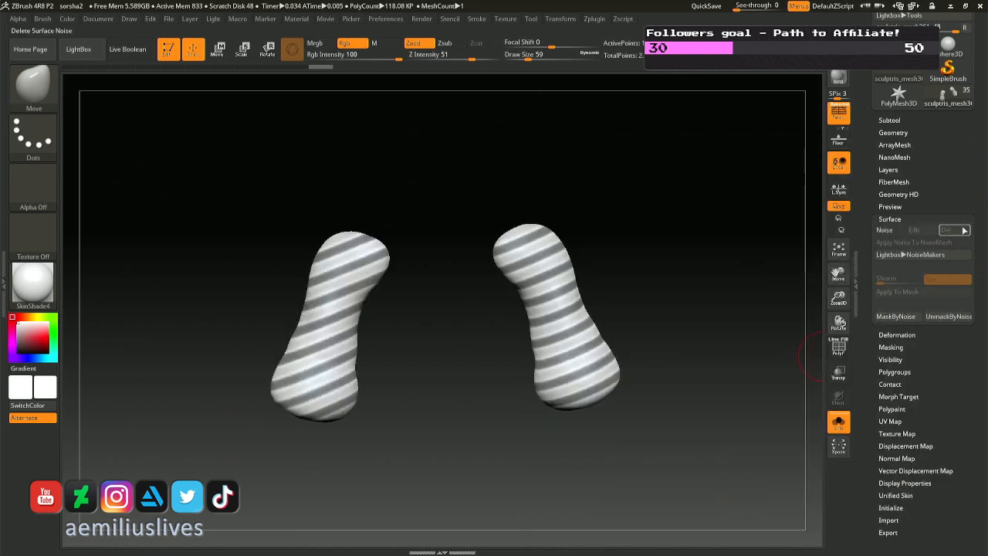
left_click(892, 347)
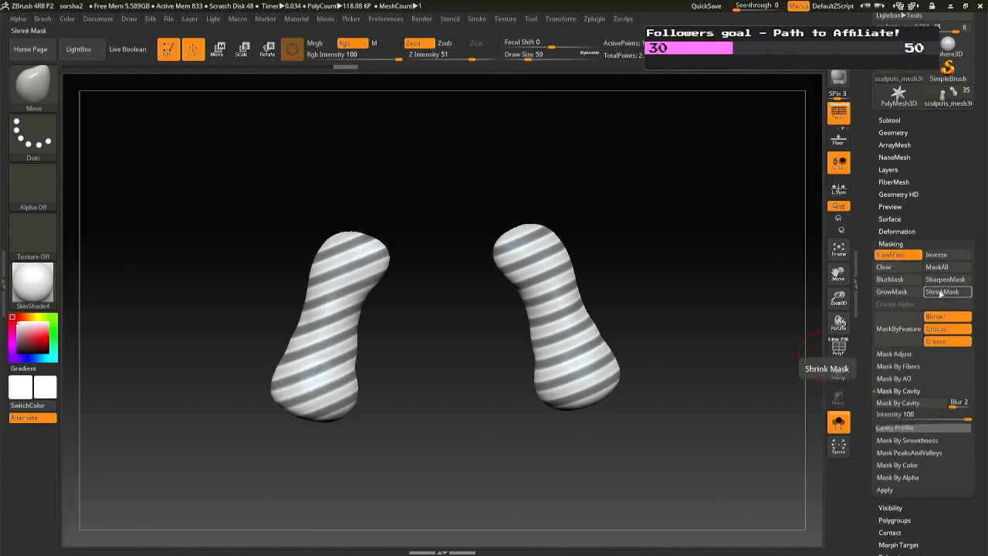
left_click(942, 292)
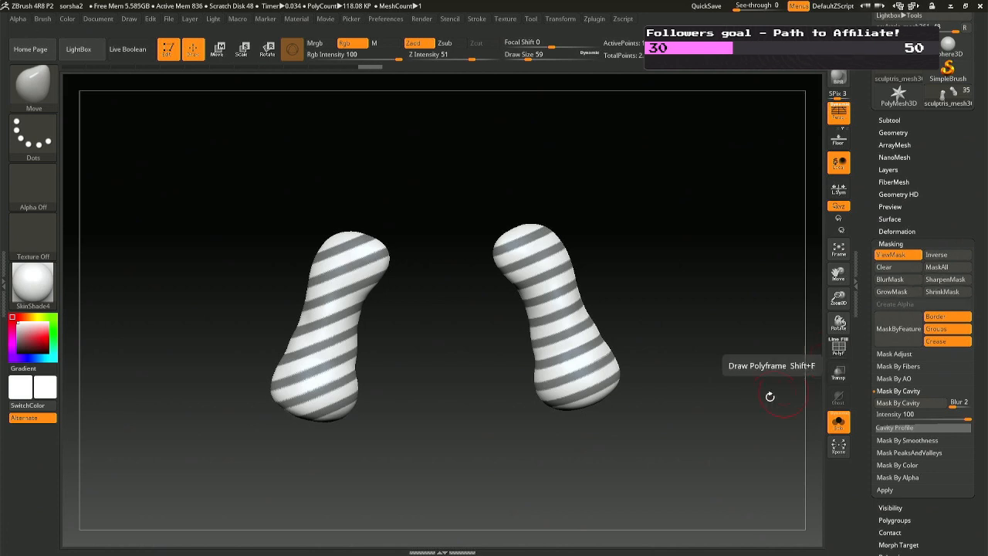
Invert the stripe mask, inspect the sleeves from a slightly different angle, and invert the mask back.
key("ctrl")
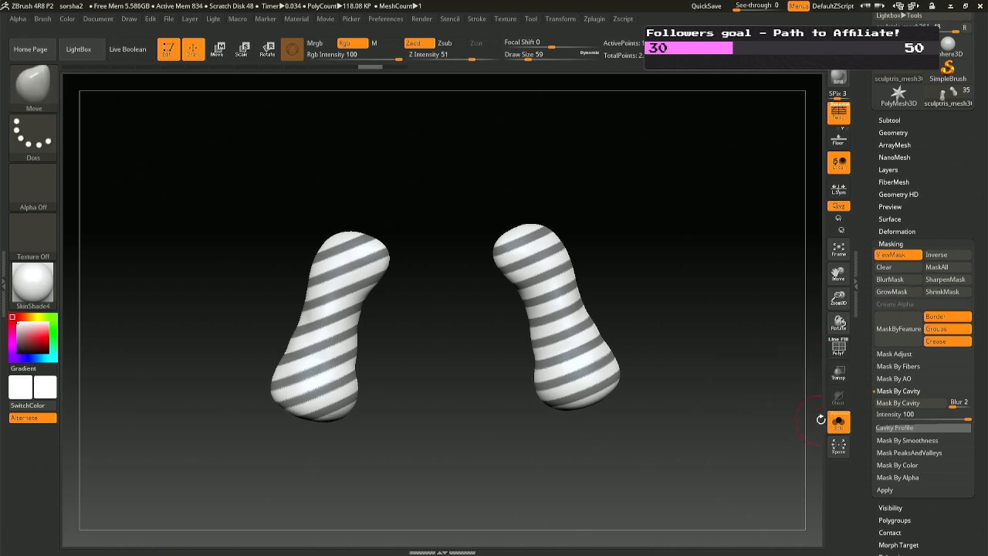
left_click(745, 383, "ctrl")
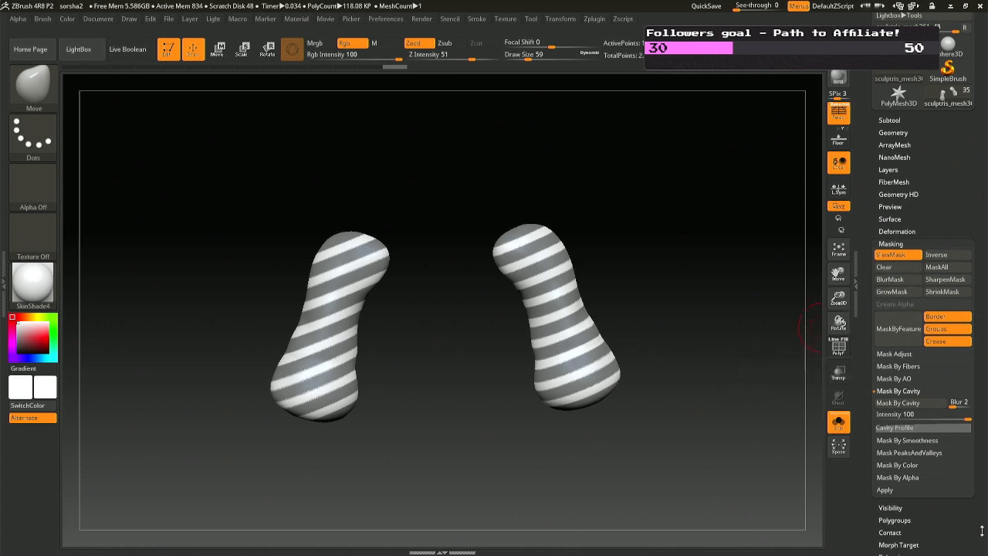
scroll(982, 494, "down", 5)
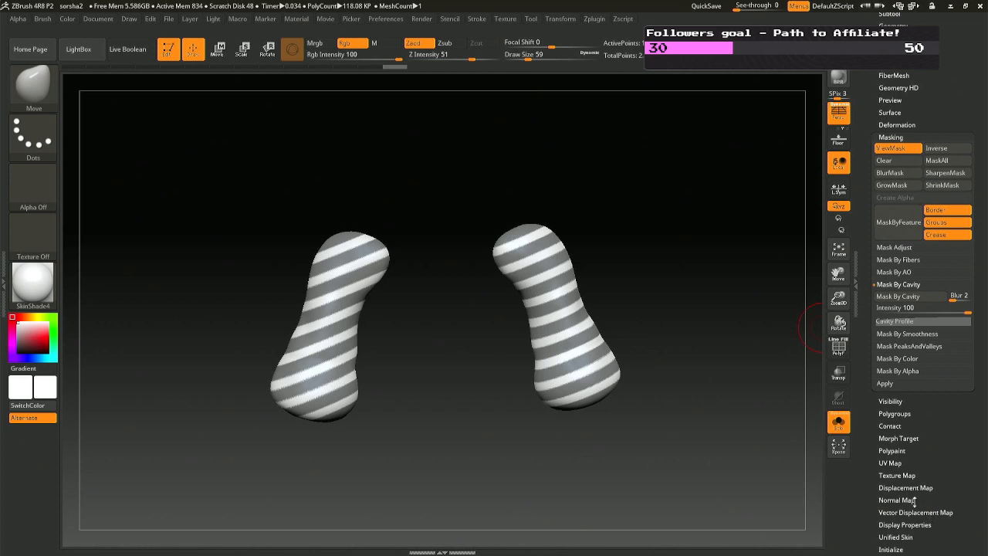
left_click_drag(726, 467, 803, 451)
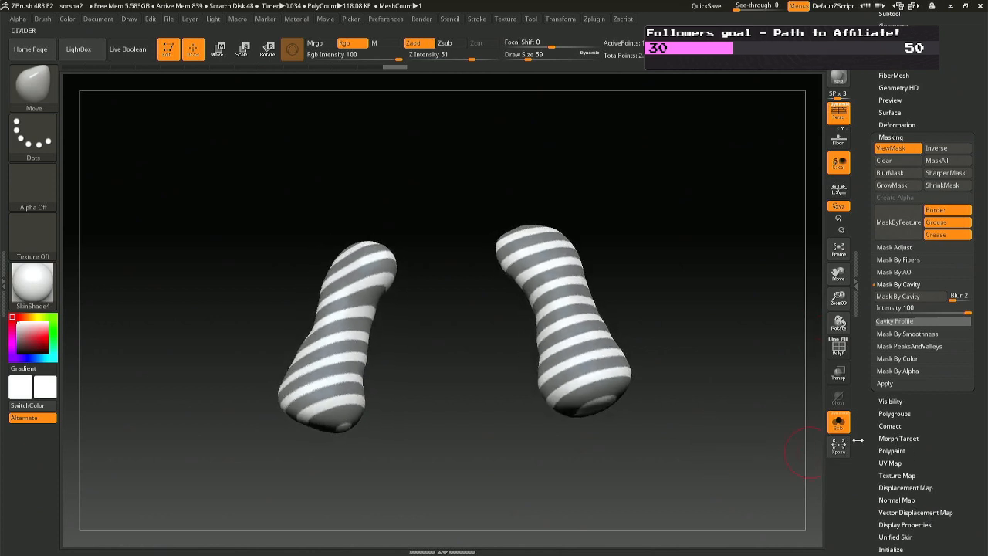
mouse_move(745, 442)
left_mouse_down()
mouse_move(742, 468)
mouse_move(740, 446)
left_mouse_up()
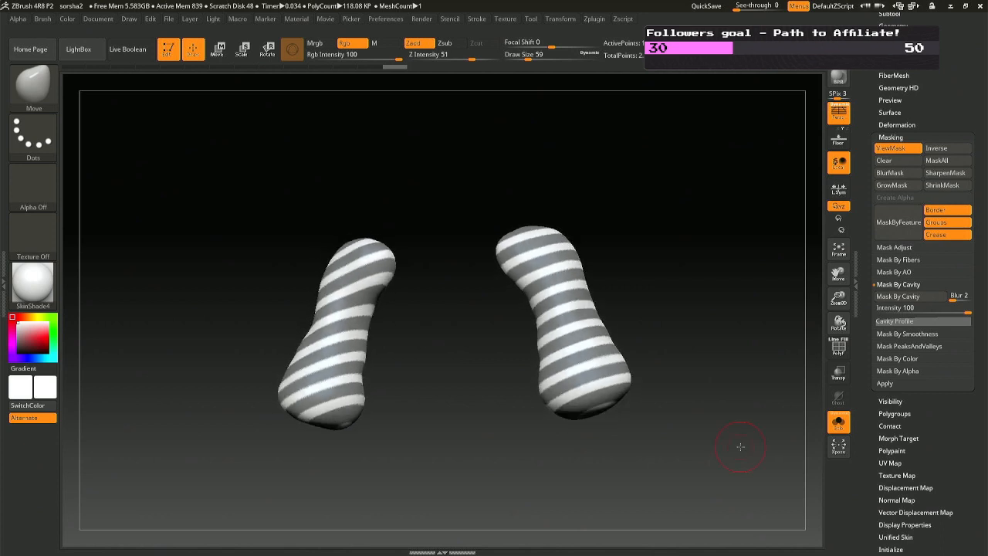
left_click_drag(741, 447, 734, 452)
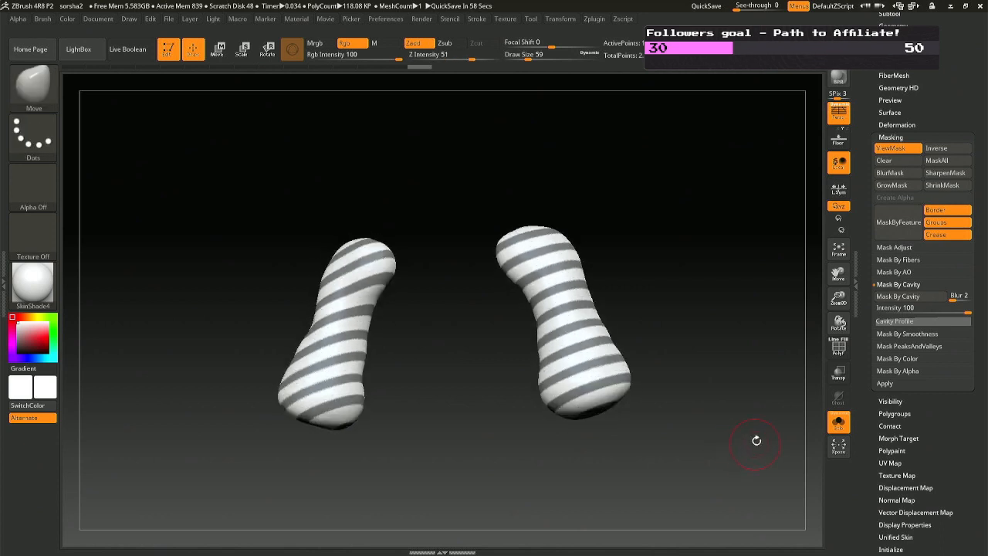
Try raising the unmasked sleeve stripes with the Inflate deformation and undo it.
scroll(985, 461, "down", 1)
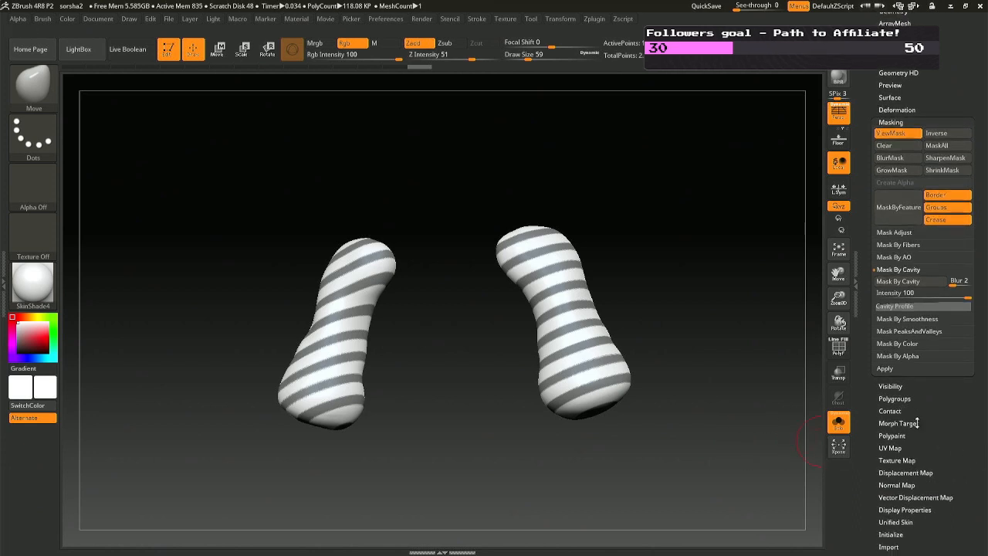
left_click_drag(938, 438, 947, 419)
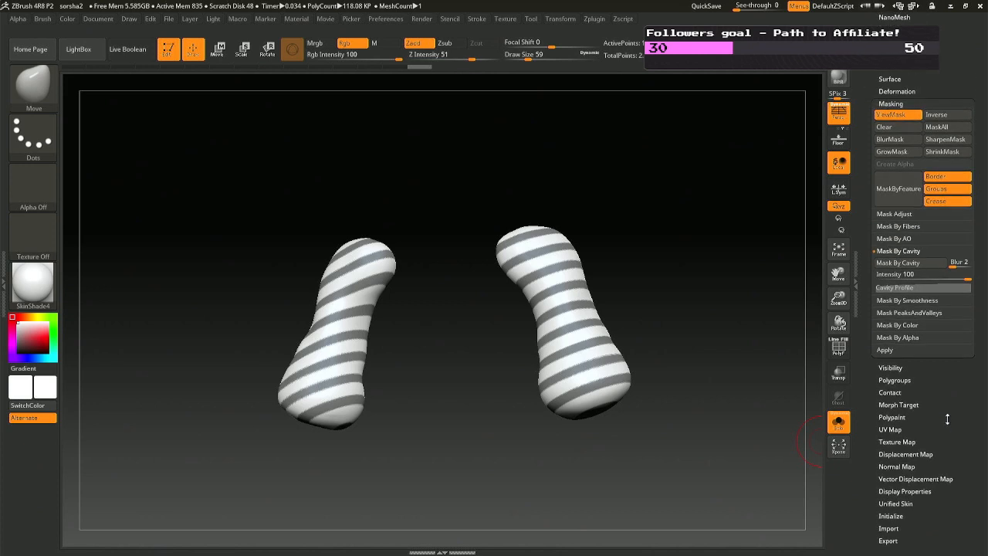
left_click(896, 91)
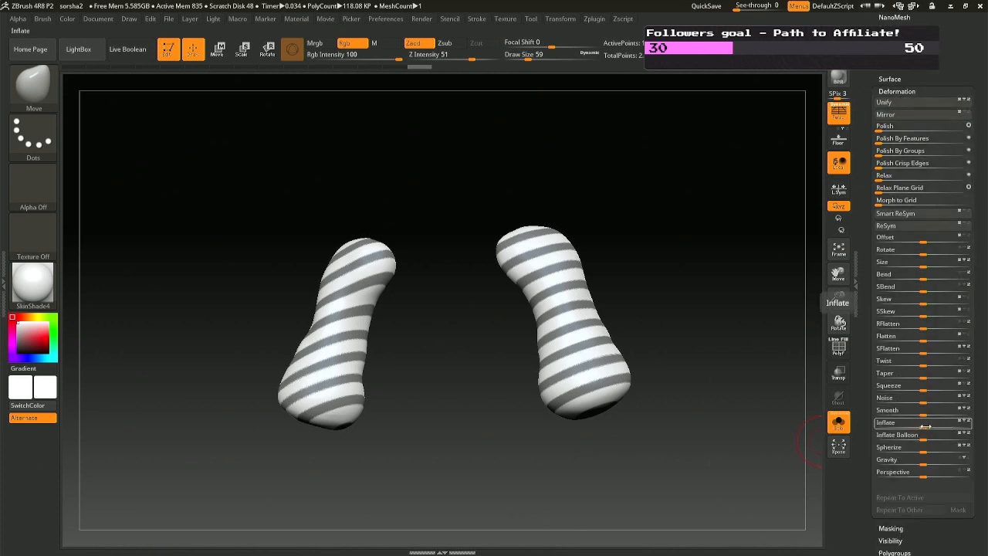
left_click_drag(926, 427, 926, 425)
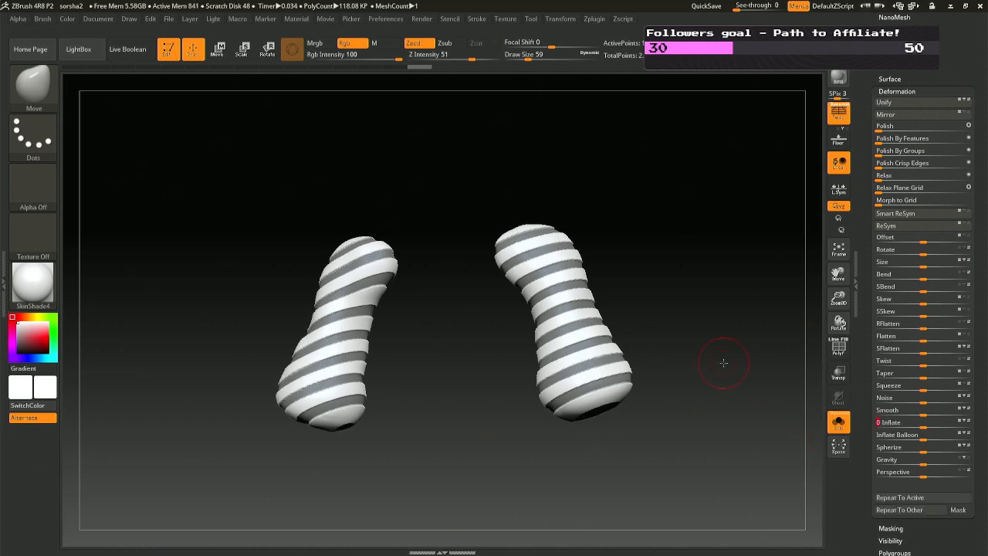
left_click_drag(723, 362, 727, 377)
key("ctrl+z")
Raise the unmasked sleeve stripes with the Inflate Balloon deformation at 3 and clear the mask.
left_click_drag(938, 439, 926, 438)
key("ctrl+z")
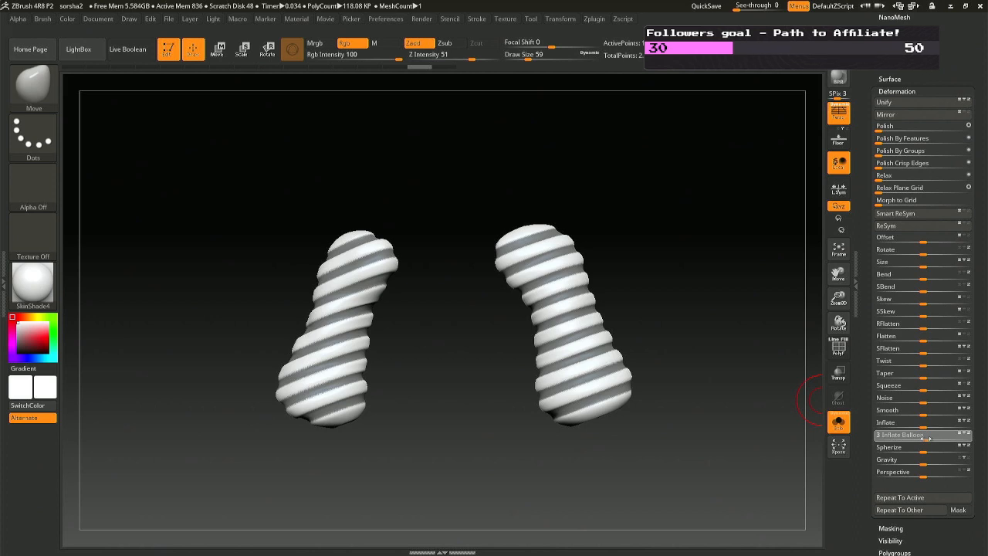
left_click_drag(928, 438, 926, 439)
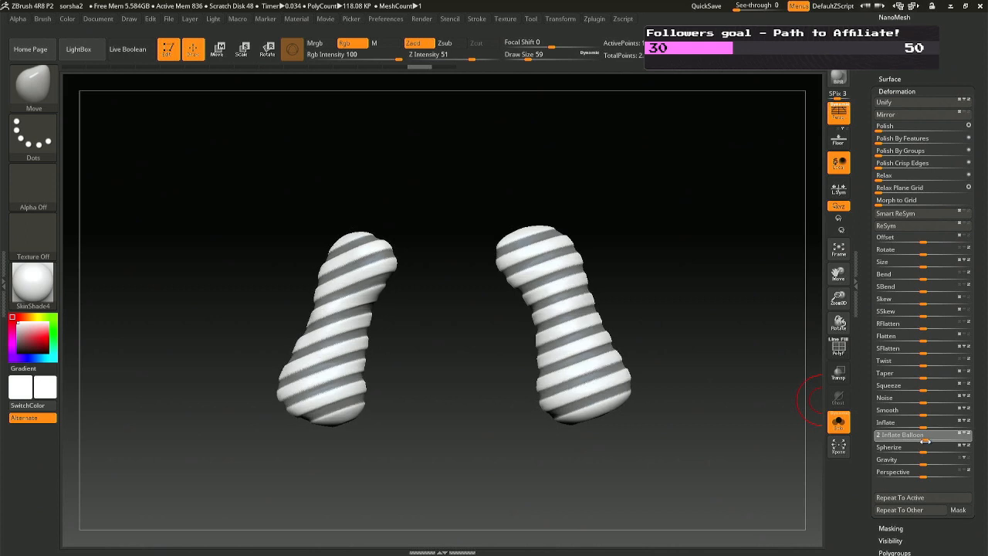
left_click_drag(926, 439, 927, 440)
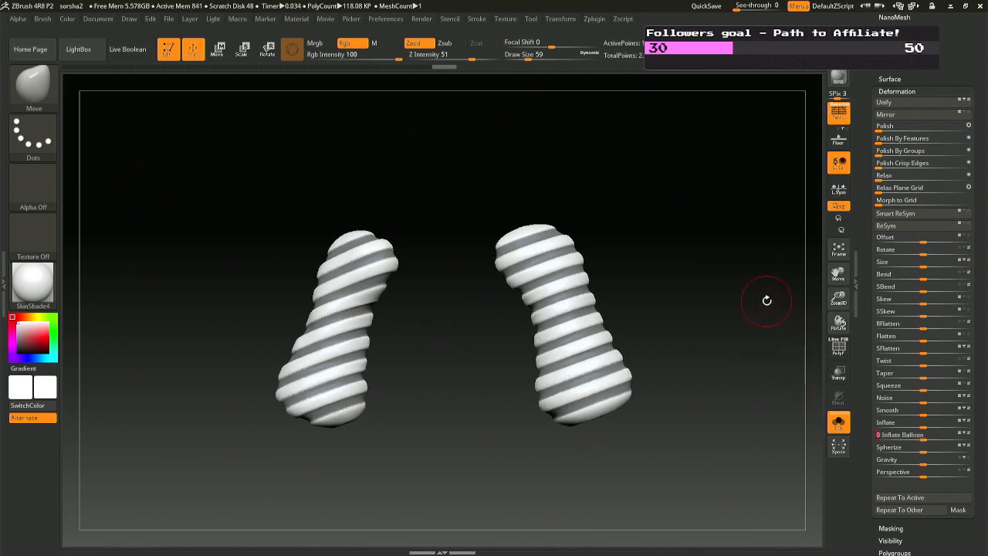
left_click_drag(738, 309, 781, 297, "ctrl")
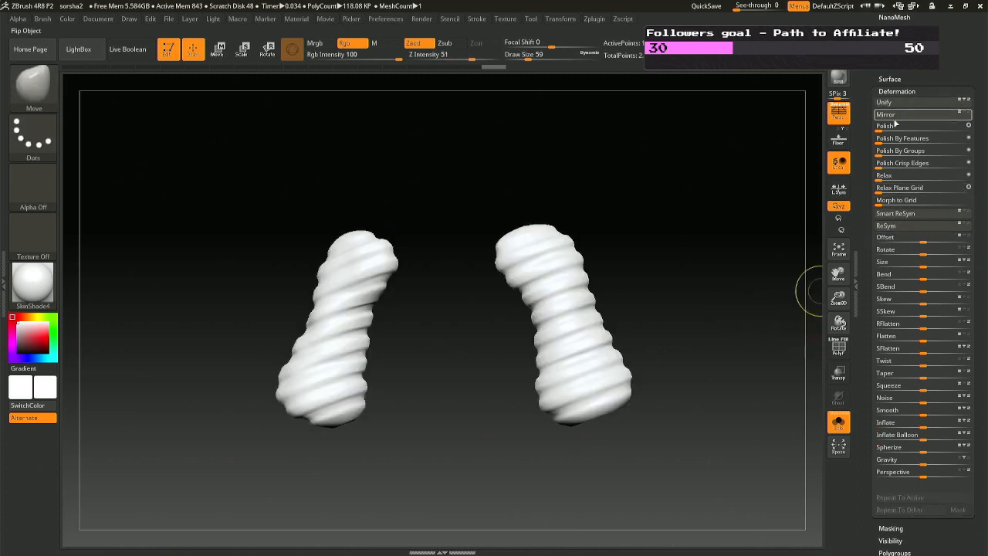
Switch the sleeve mesh down to subdivision level 1.
scroll(918, 232, "up", 6)
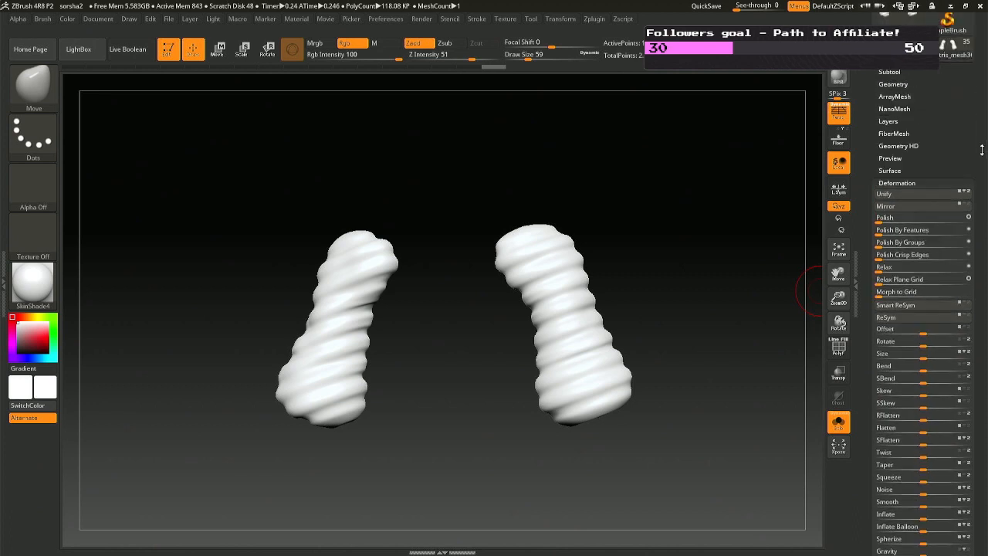
key("ctrl")
left_click(893, 219)
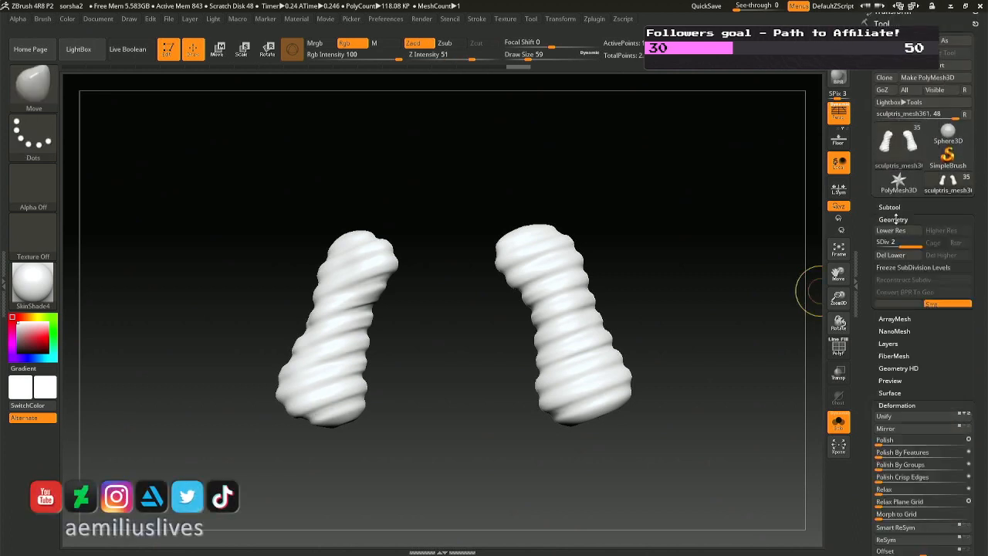
left_click(898, 230)
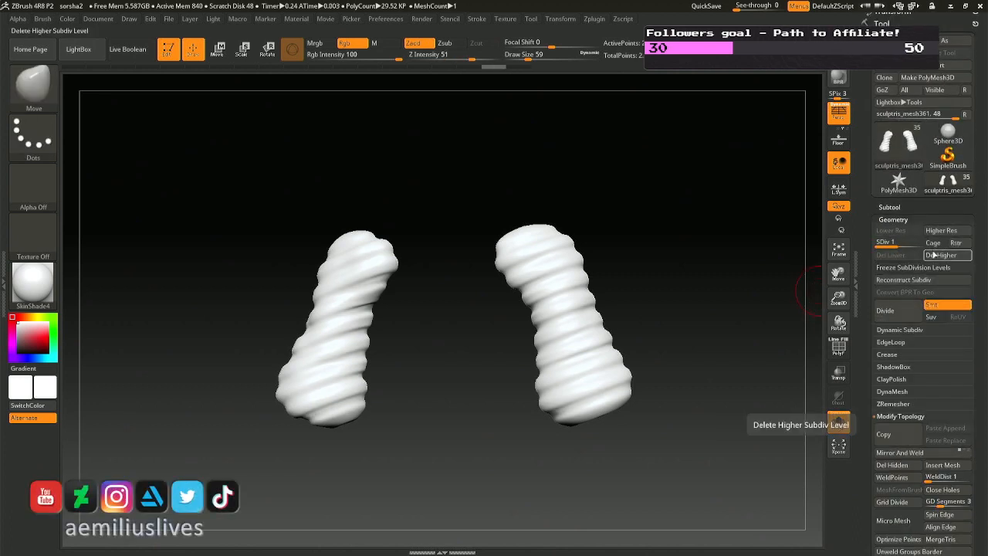
Delete the sleeves' higher subdivision levels and smooth the mesh with the Polish deformation at about 26, comparing it with the unpolished version.
left_click(932, 256)
scroll(942, 308, "down", 4)
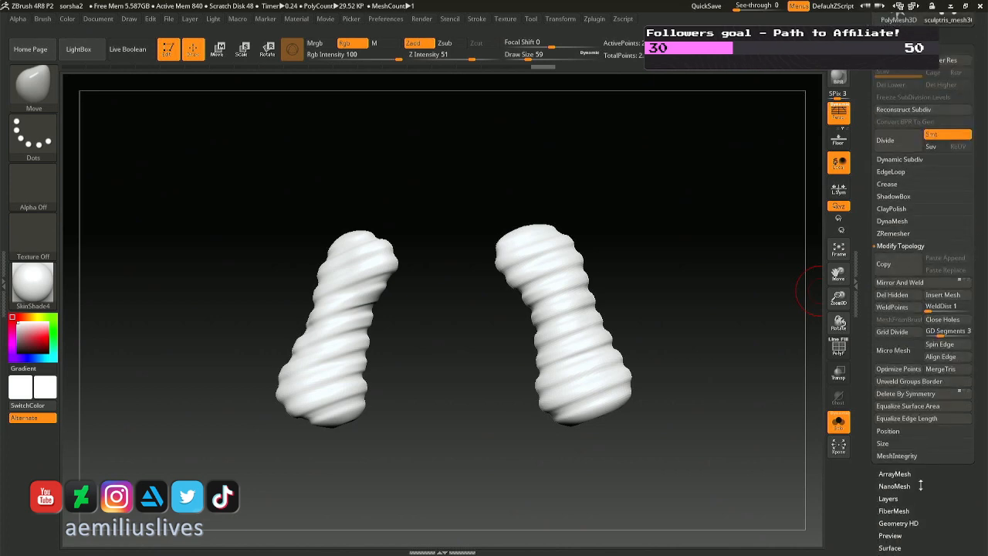
scroll(920, 486, "down", 2)
left_click(897, 486)
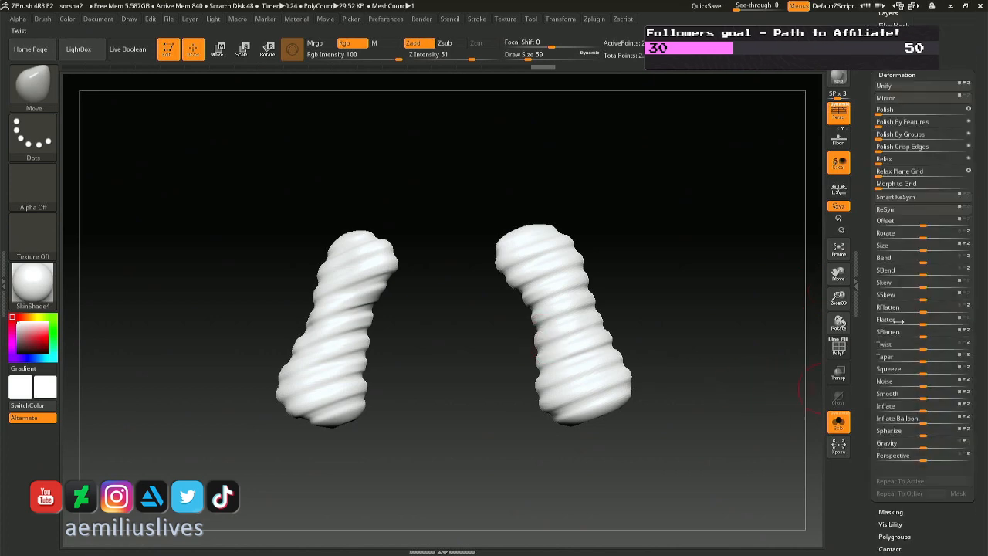
left_click(885, 110)
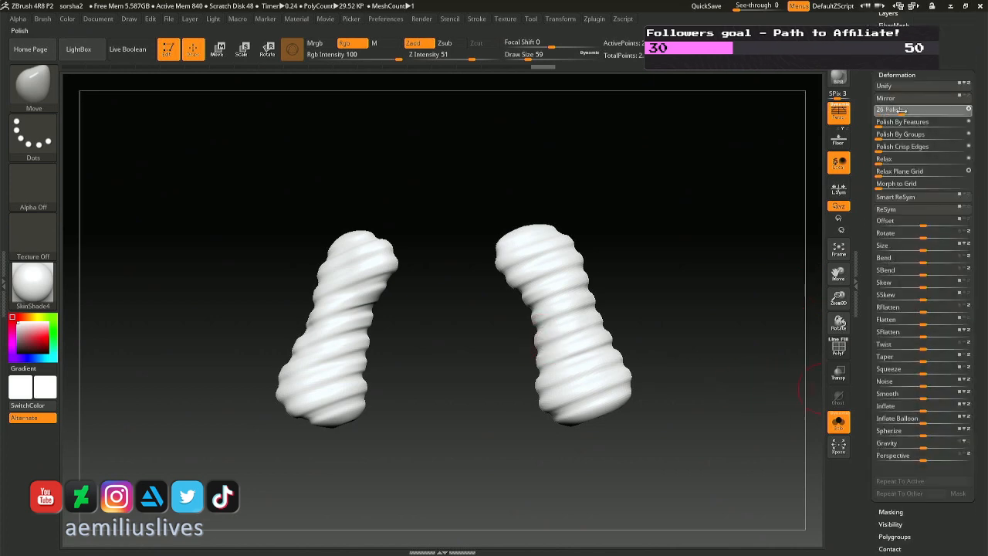
left_click_drag(902, 111, 902, 110)
key("ctrl+z")
key("ctrl+z")
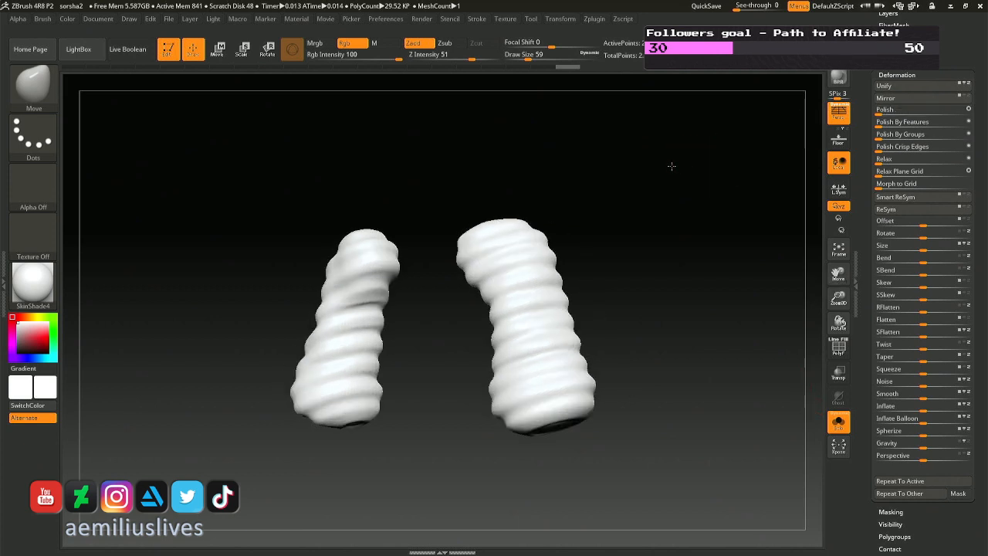
key("ctrl+shift+z")
key("ctrl+shift+z")
key("ctrl+z")
key("ctrl+shift+z")
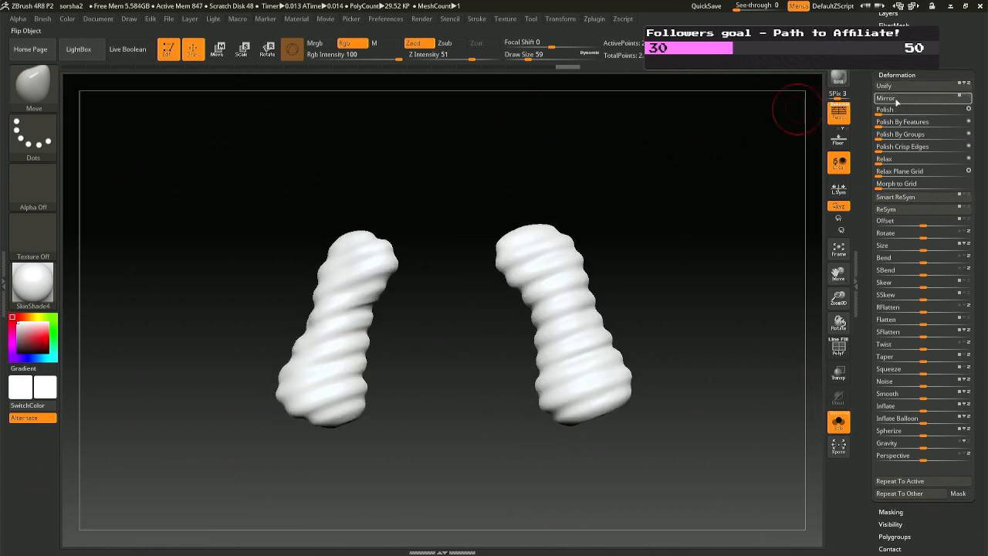
Flip the sleeve mesh with the Mirror deformation, apply Mirror And Weld, and show the whole figure again.
left_click(896, 101)
scroll(931, 68, "up", 2)
left_click(929, 46)
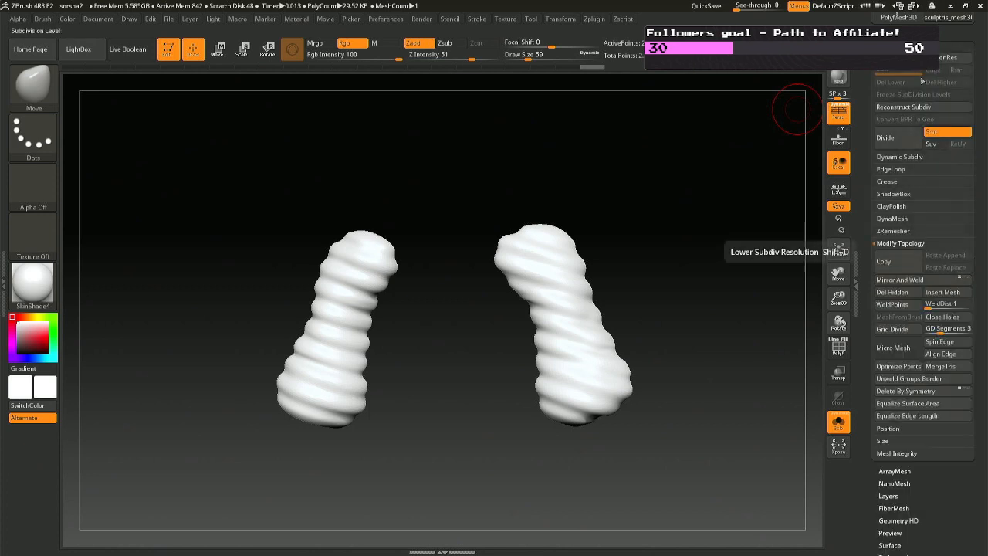
left_click(915, 280)
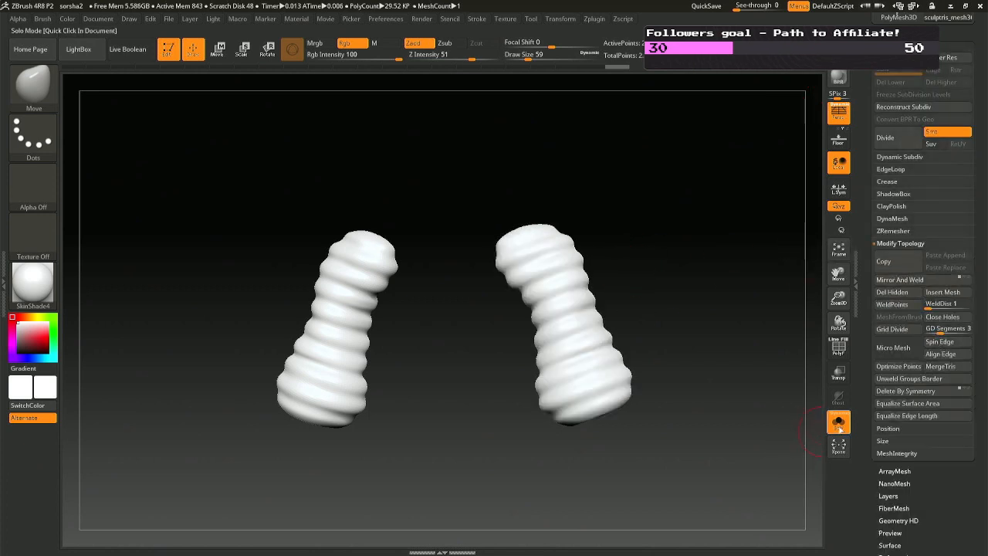
left_click(838, 423)
mouse_move(690, 370)
left_mouse_down()
mouse_move(728, 369)
mouse_move(642, 368)
mouse_move(673, 371)
left_mouse_up()
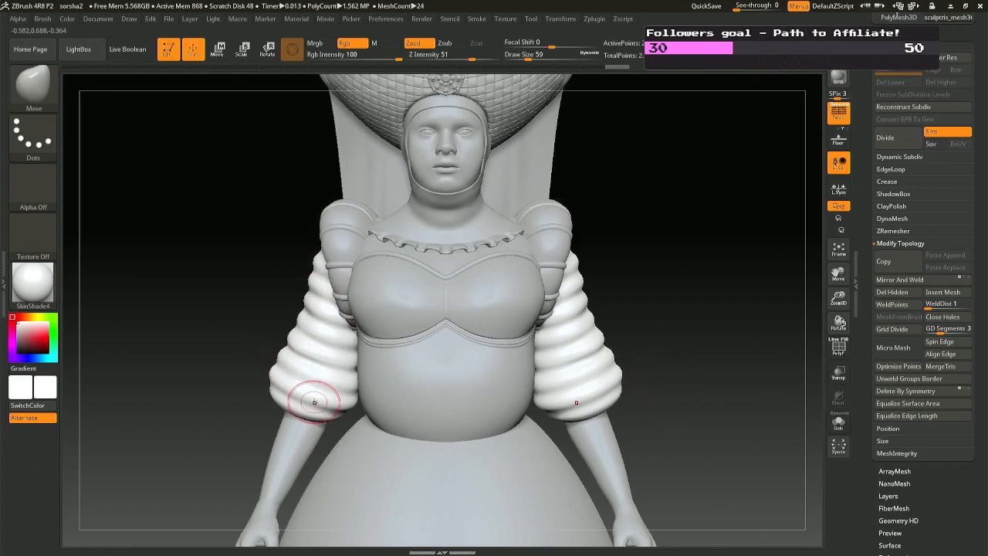
Hide the ridged sleeves sculptris_mesh362_001, select sculptris_mesh361, and step back through its undo history to the smooth sleeves.
left_click(511, 108, "alt")
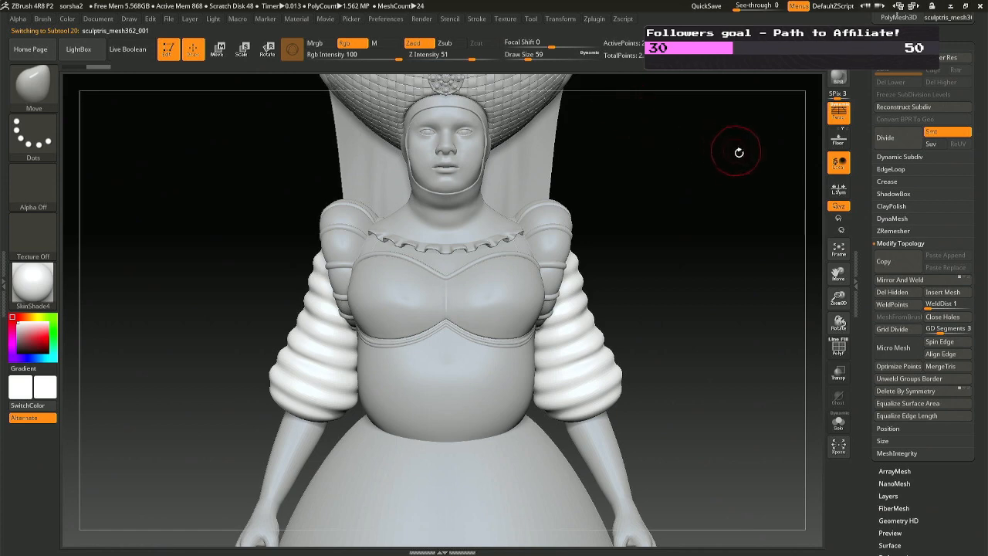
scroll(982, 89, "up", 5)
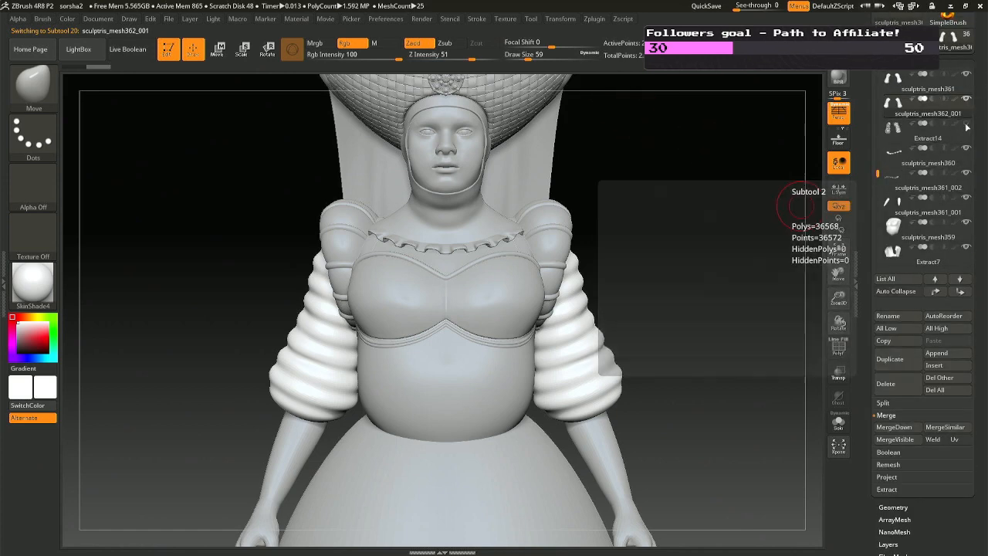
left_click(890, 91)
left_click(890, 81)
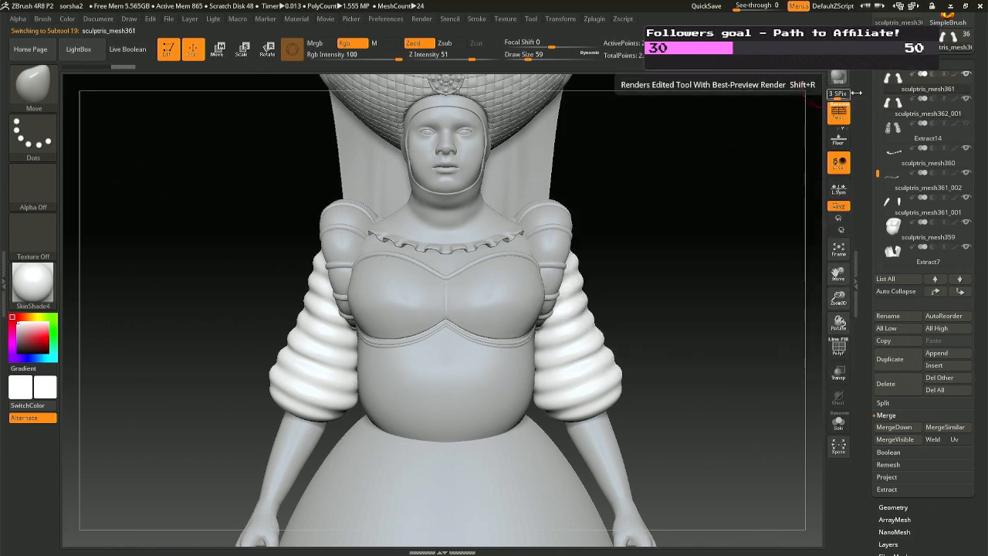
left_click(967, 101)
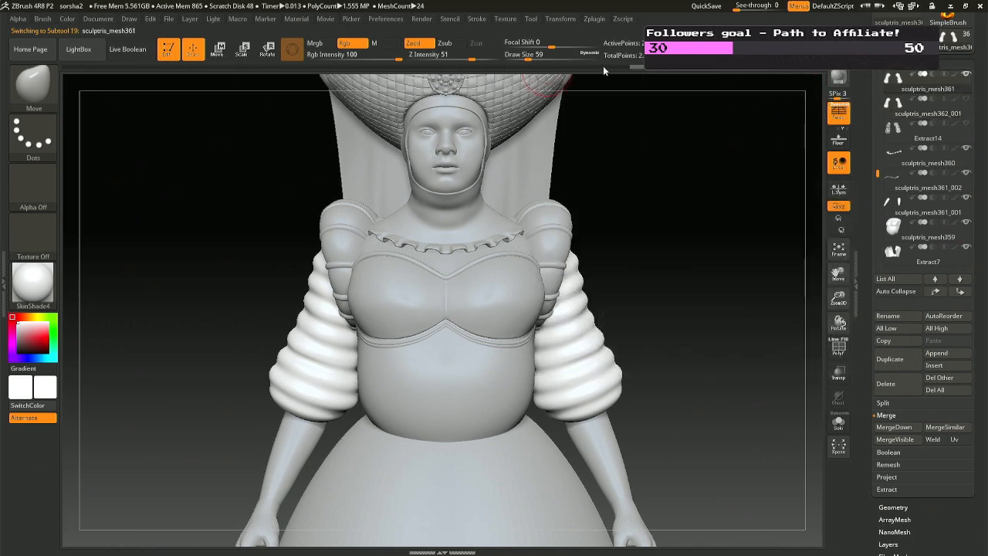
left_click_drag(637, 67, 21, 68)
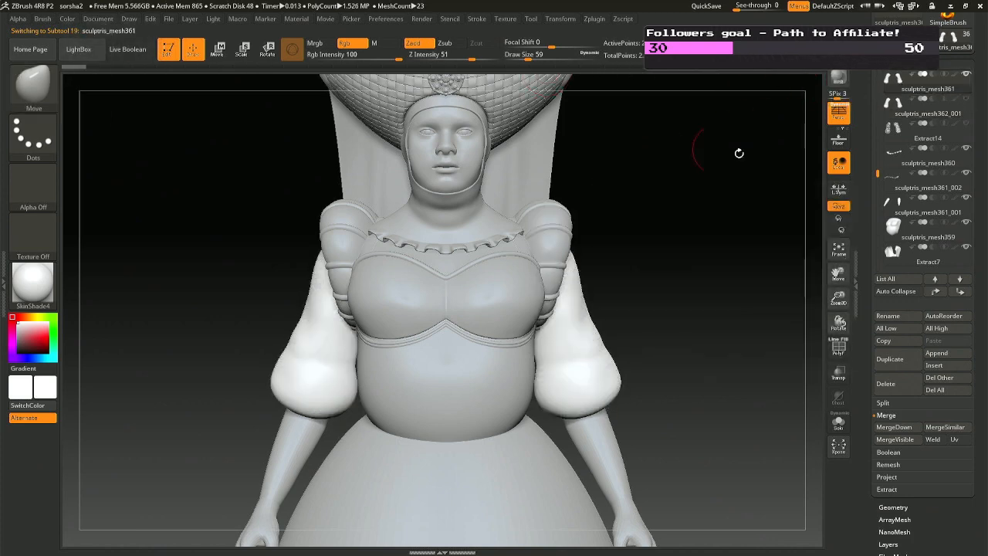
key("ctrl+shift+z")
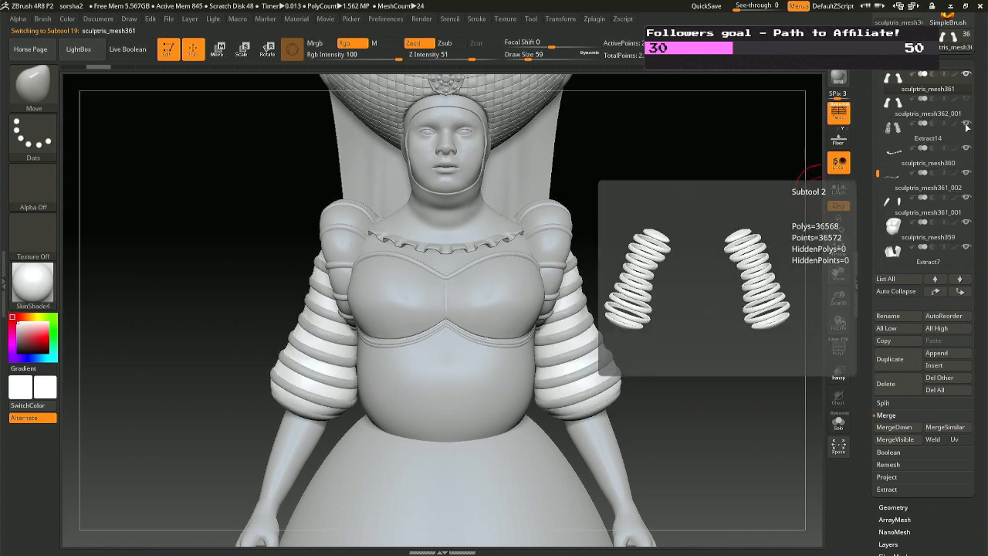
Select the Extract14 sleeve rings and move that subtool above sculptris_mesh362_001 in the subtool order.
left_click(896, 134)
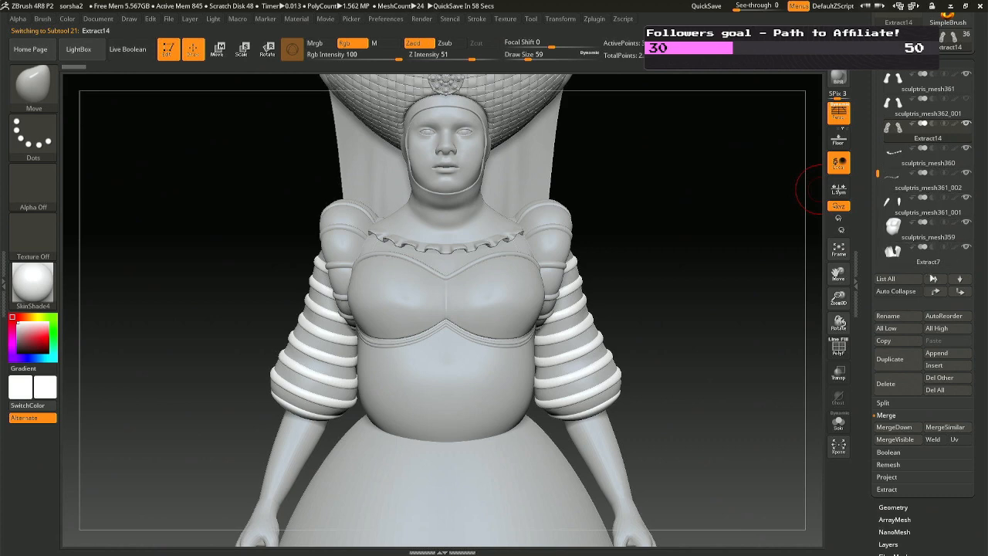
left_click(935, 278)
mouse_move(900, 132)
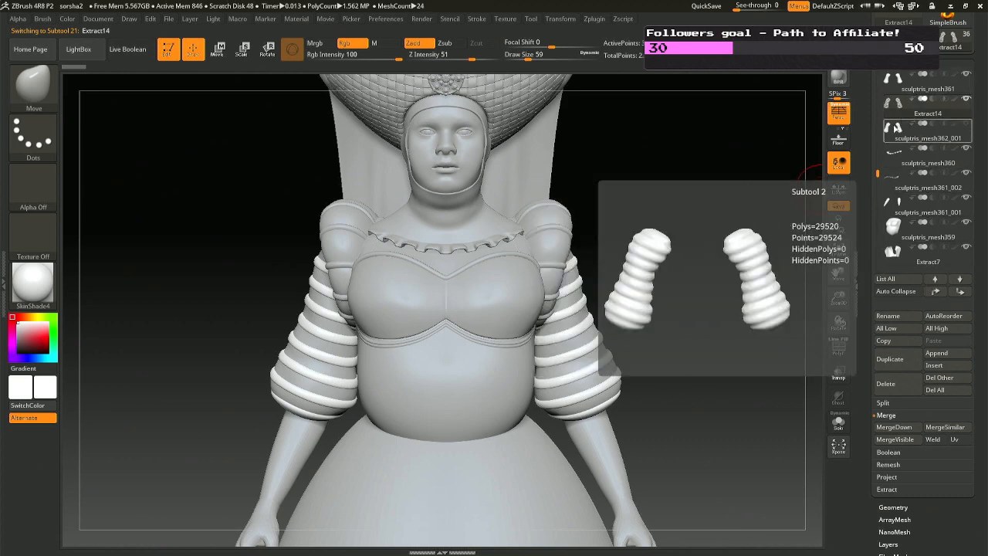
Make the ridged sleeves sculptris_mesh362_001 the active subtool and hide sculptris_mesh361 and Extract14.
left_click(895, 129)
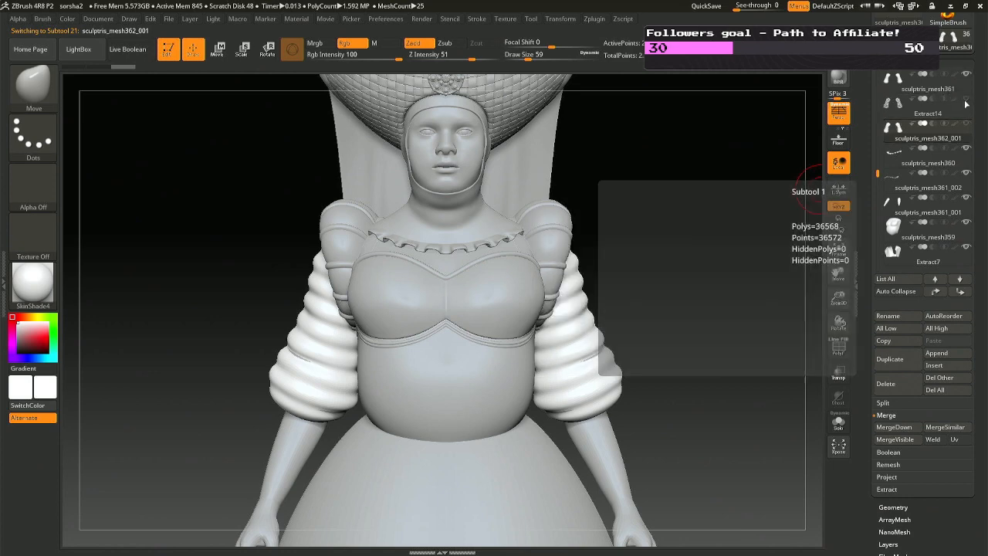
left_click(895, 105)
right_click_drag(549, 308, 536, 307)
Isolate the ridged sleeves and adjust their inner edges with the Move brush at draw size 187, comparing the strokes through undo and redo.
left_click(571, 238)
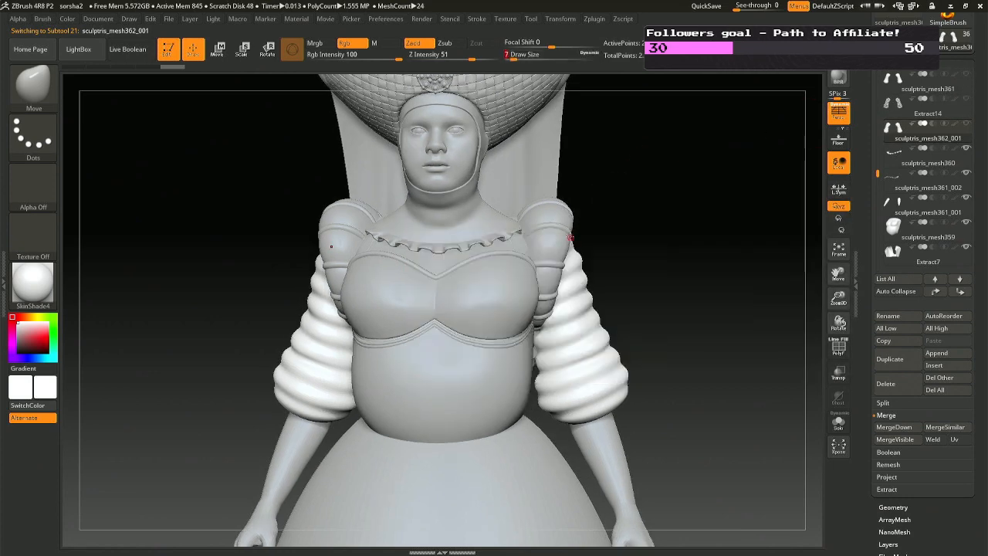
left_click_drag(638, 189, 616, 189)
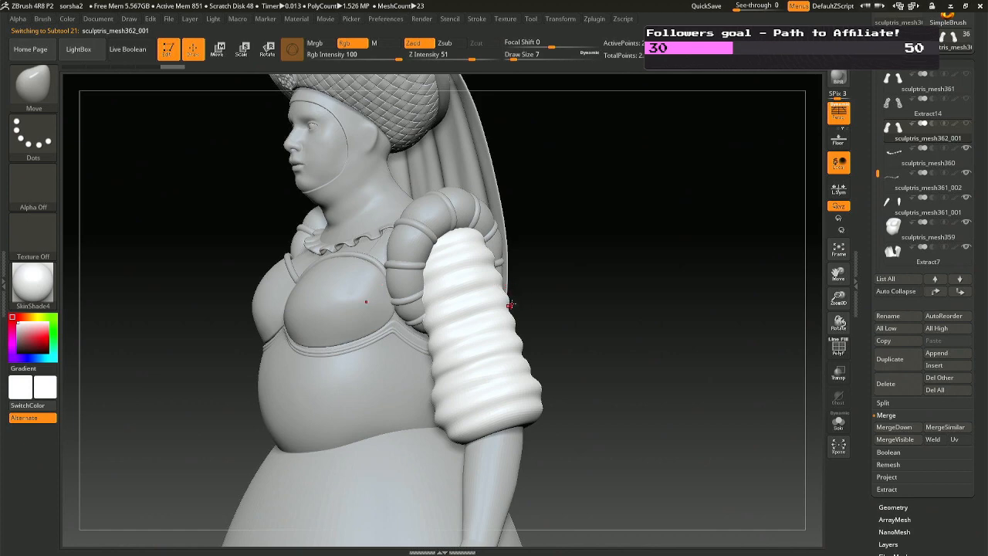
mouse_move(510, 305)
left_mouse_down()
mouse_move(543, 292)
mouse_move(531, 304)
left_mouse_up()
key("space")
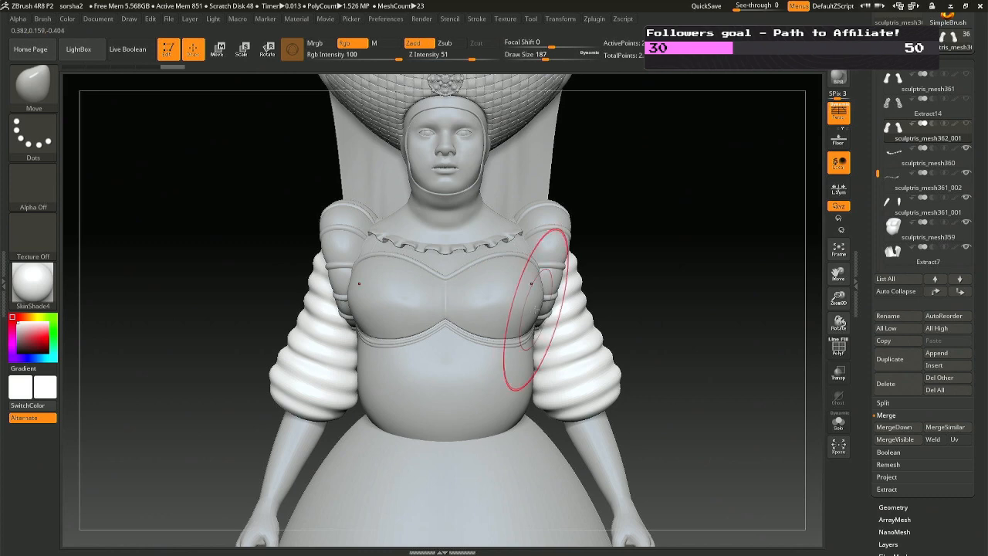
left_click(839, 421)
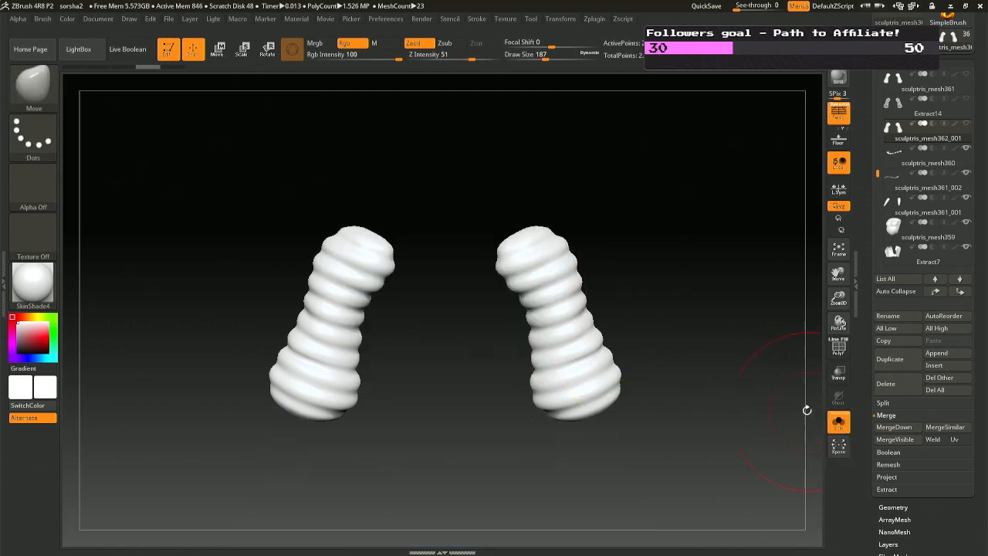
left_click_drag(506, 280, 511, 278)
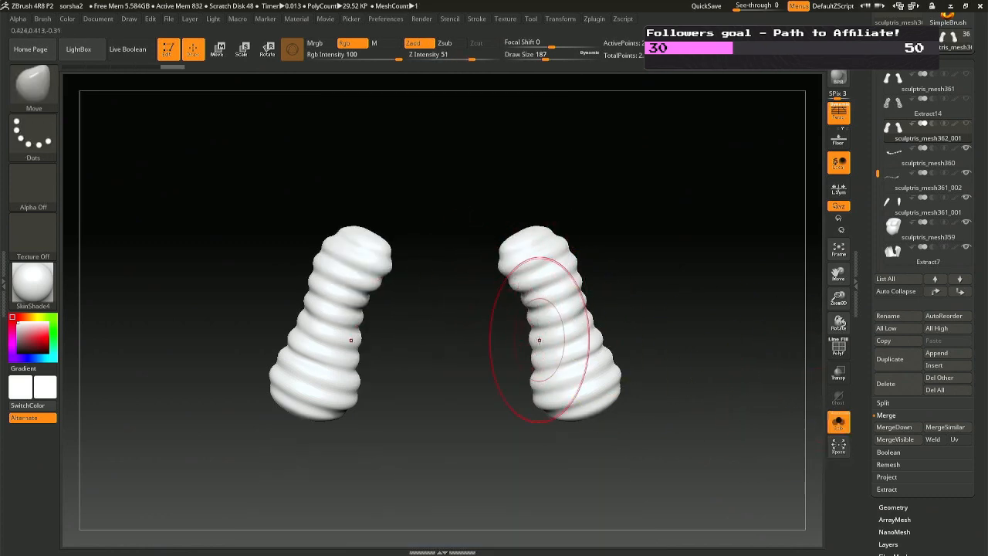
left_click_drag(540, 341, 533, 342)
key("ctrl+z")
key("ctrl+z")
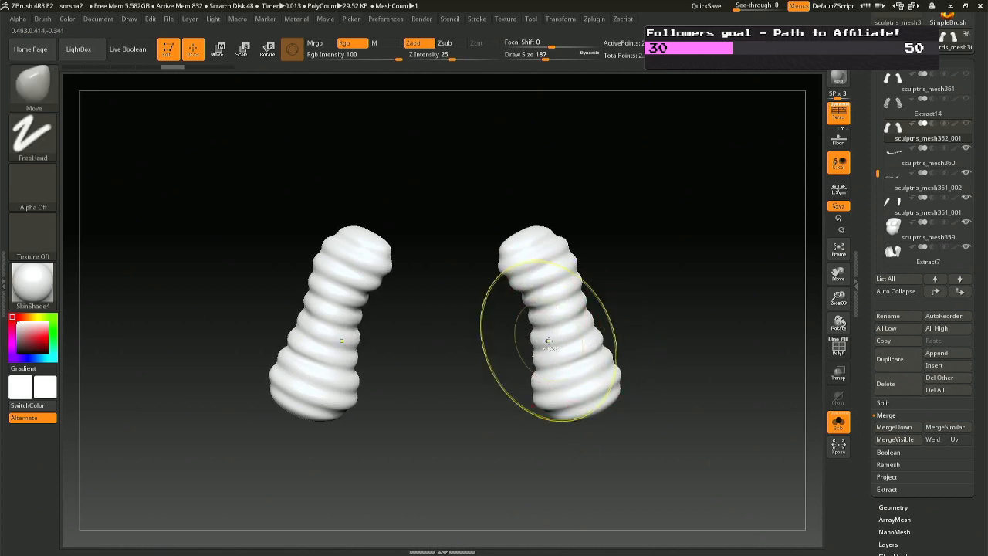
key("ctrl+shift+z")
key("ctrl+z")
Refine the sleeve silhouette with the Move brush at draw size 154 and bring back the rest of the figure.
mouse_move(710, 334)
left_mouse_down()
mouse_move(540, 320)
mouse_move(558, 286)
mouse_move(555, 257)
left_mouse_up()
key("space")
key("ctrl+z")
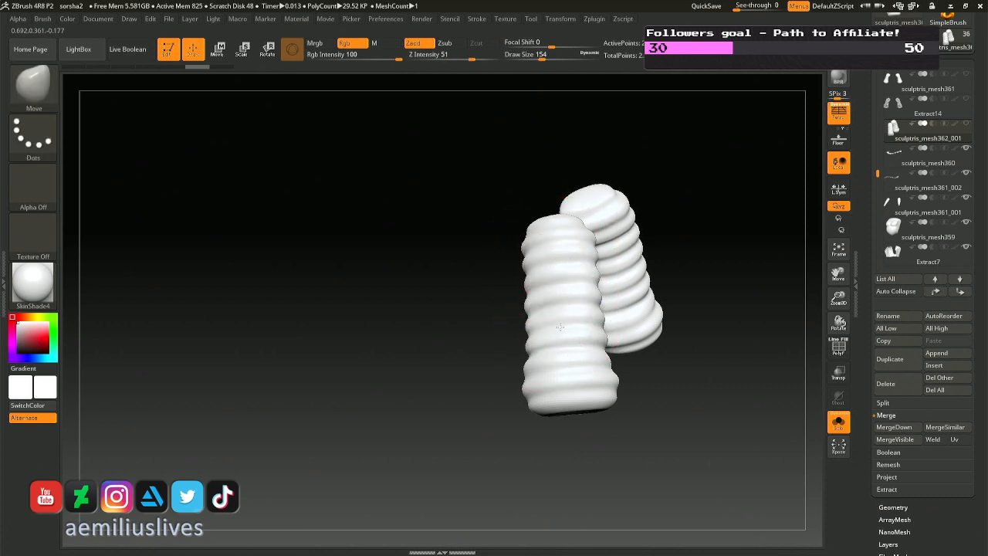
mouse_move(560, 327)
right_mouse_down()
mouse_move(615, 313)
mouse_move(604, 333)
mouse_move(577, 253)
right_mouse_up()
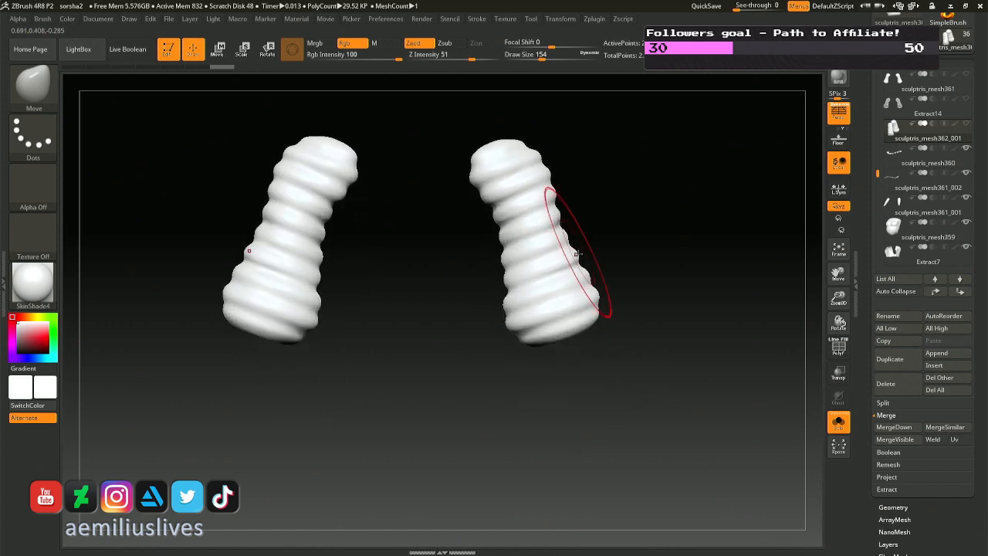
left_click(849, 422)
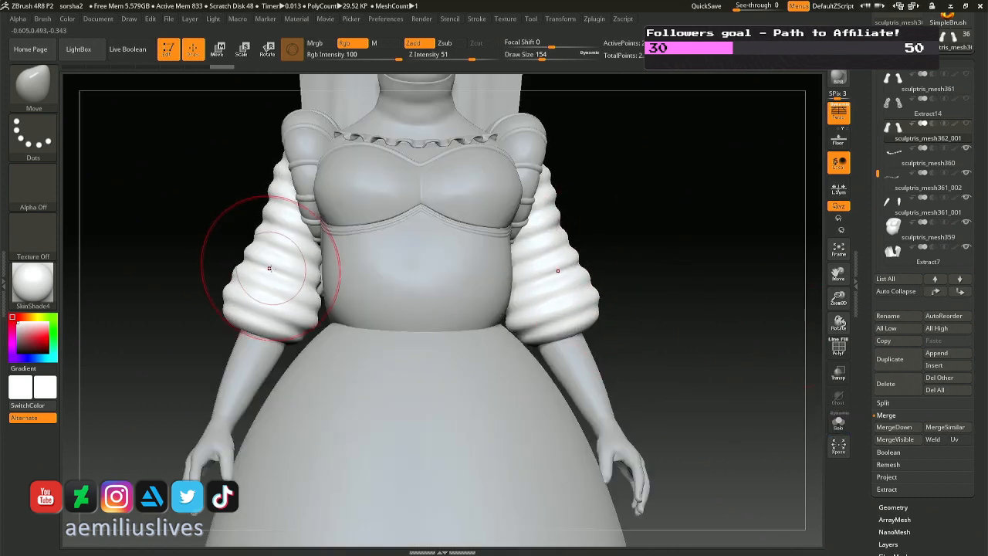
Reshape the upper part and back edge of the ridged sleeves against the shoulder puffs with the Move brush.
right_click_drag(329, 272, 364, 270)
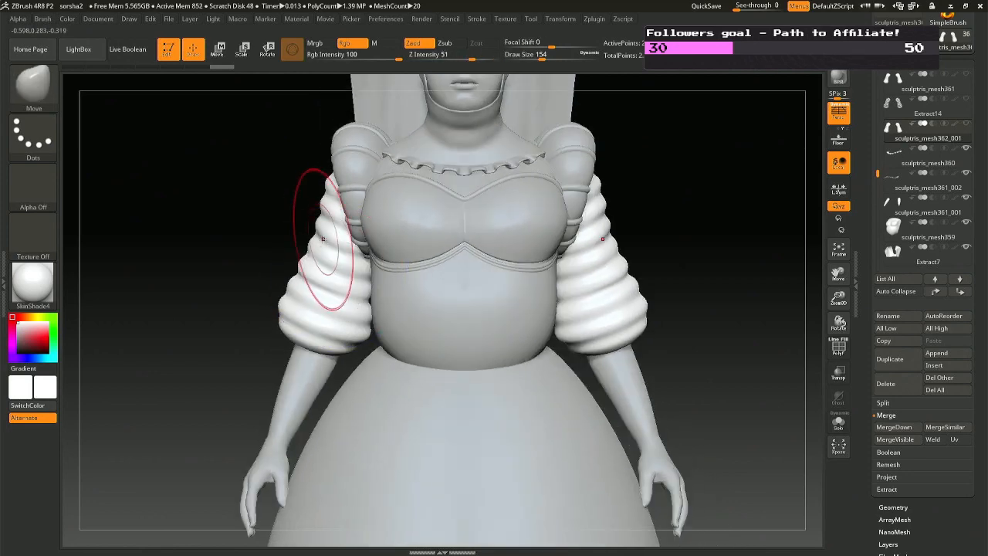
mouse_move(326, 238)
right_mouse_down("alt")
mouse_move(342, 255)
mouse_move(390, 230)
mouse_move(472, 232)
right_mouse_up("alt")
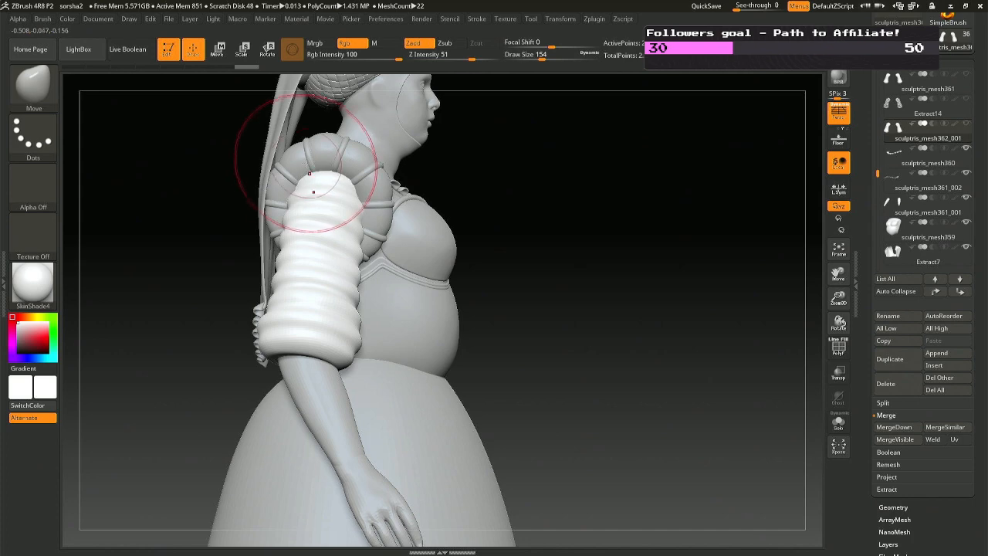
right_click_drag(325, 193, 309, 177)
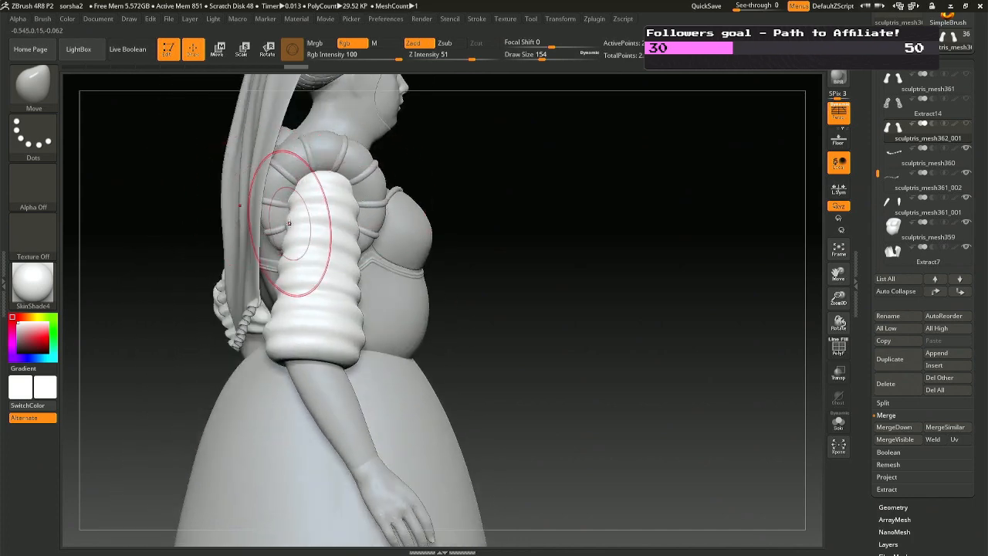
right_click_drag(232, 216, 276, 216)
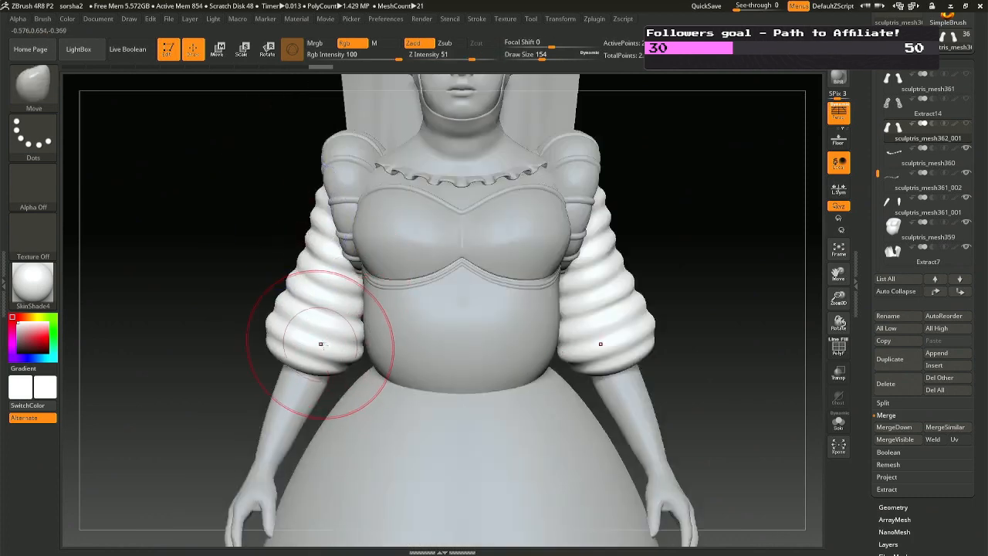
Shape the lower, fuller part of the ridged sleeves above the forearms with the Move brush.
mouse_move(320, 344)
right_mouse_down()
mouse_move(332, 339)
mouse_move(287, 319)
mouse_move(293, 315)
right_mouse_up()
left_click_drag(293, 316, 337, 323)
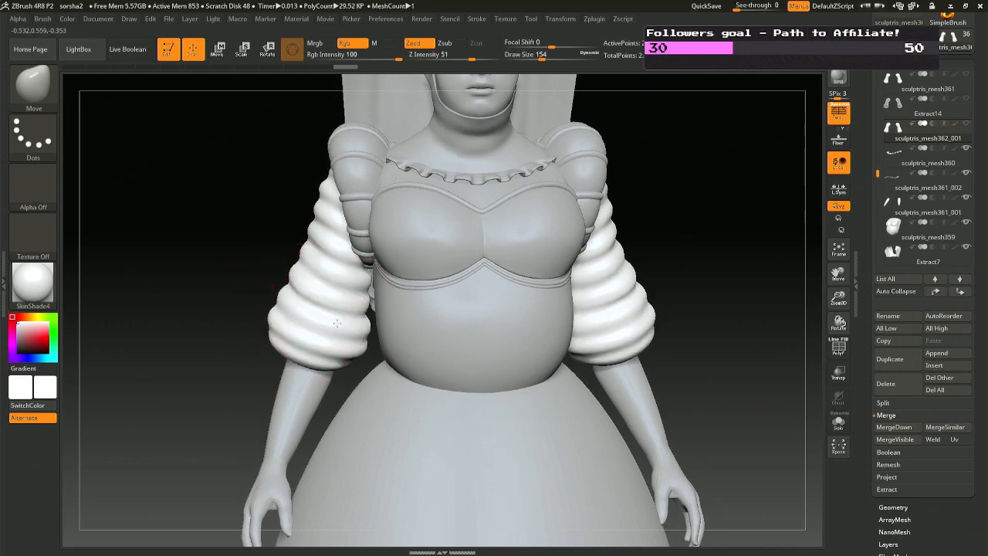
right_click_drag(193, 267, 322, 262)
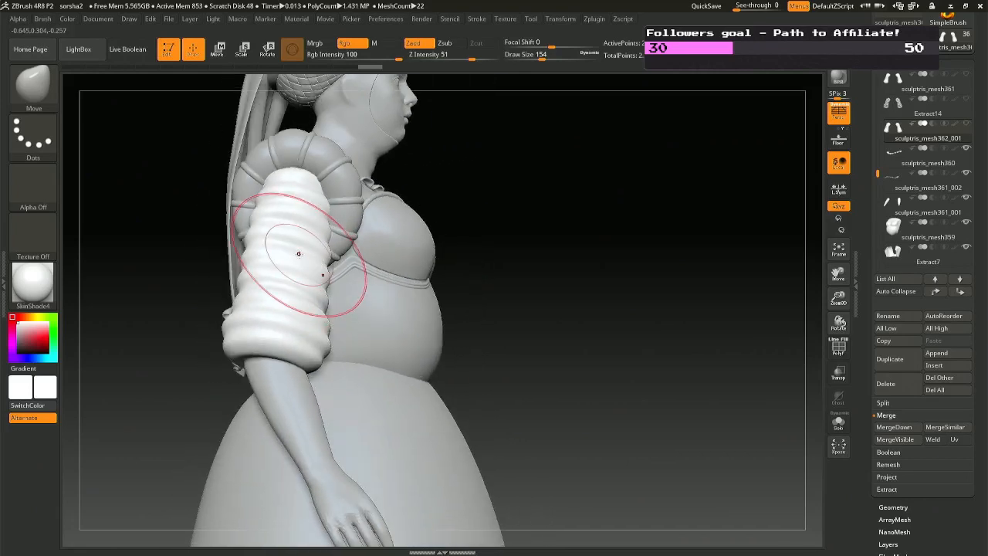
Set the draw size to 128 and adjust the middle of the ridged sleeves with the Move brush from the side.
key("space")
left_click_drag(295, 249, 292, 249)
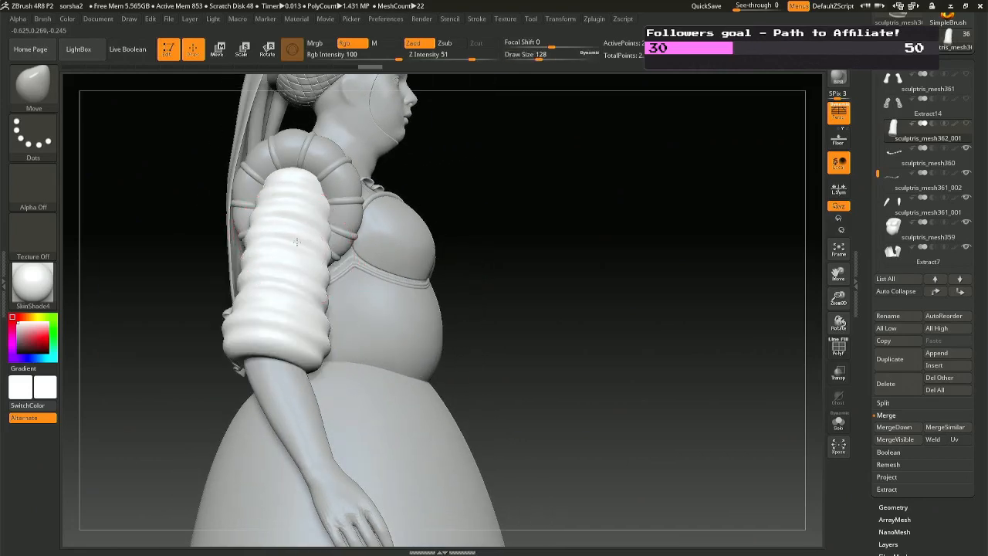
mouse_move(296, 241)
right_mouse_down()
mouse_move(287, 259)
mouse_move(260, 234)
right_mouse_up()
right_click_drag(332, 338, 337, 344)
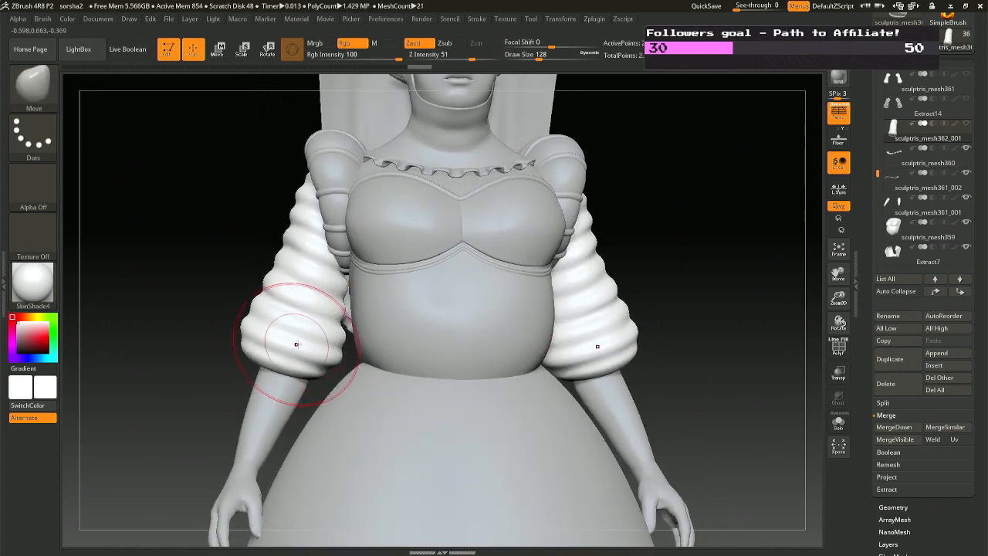
Undo a Move stroke on the lower front of the sleeves and adjust their shape from behind.
mouse_move(296, 343)
left_mouse_down()
mouse_move(287, 341)
mouse_move(309, 342)
left_mouse_up()
key("ctrl+z")
mouse_move(280, 333)
right_mouse_down()
mouse_move(207, 319)
mouse_move(369, 267)
mouse_move(364, 257)
mouse_move(312, 257)
right_mouse_up()
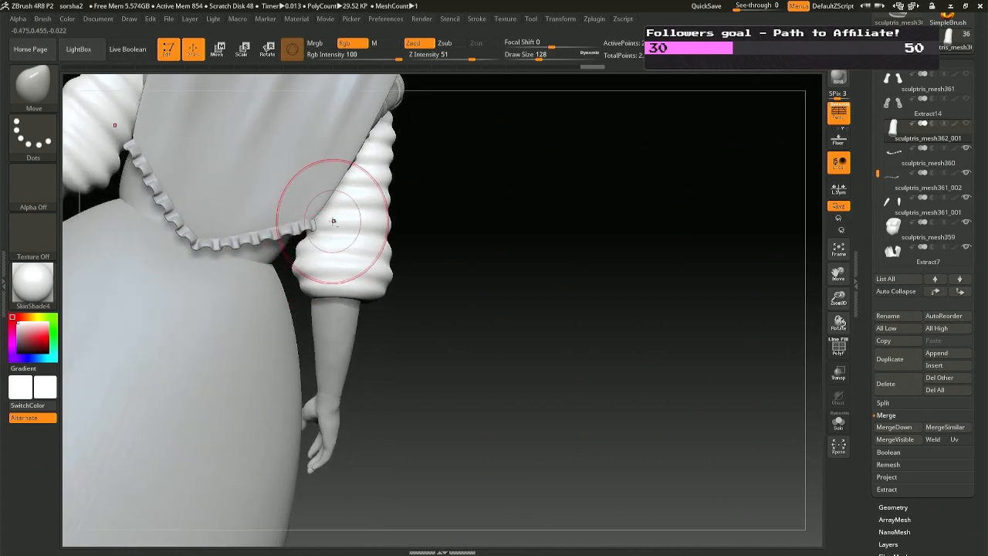
Isolate the ridged sleeves, set the draw size to 77 and reshape their upper ridges with the Move brush.
right_click_drag(326, 221, 337, 320)
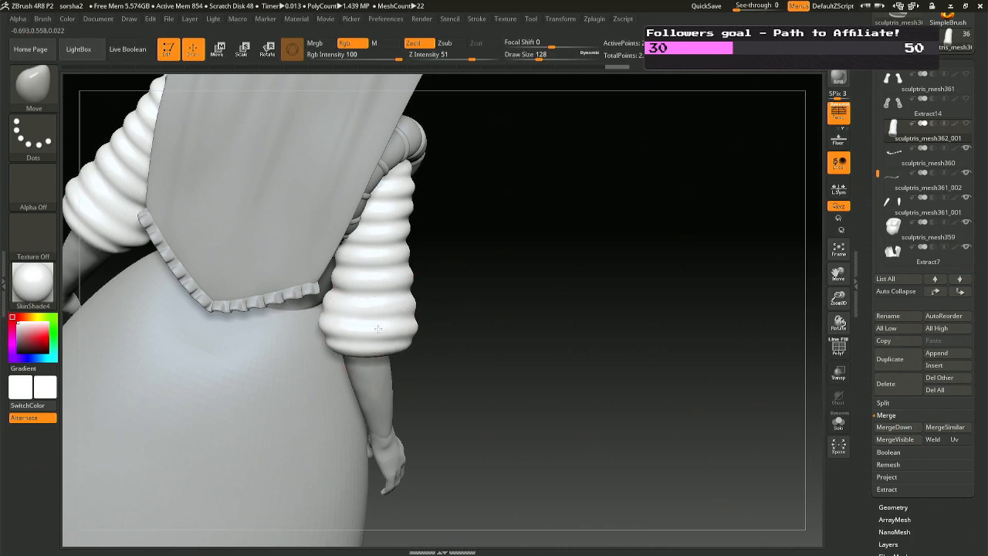
mouse_move(378, 241)
right_mouse_down()
mouse_move(377, 279)
mouse_move(362, 266)
right_mouse_up()
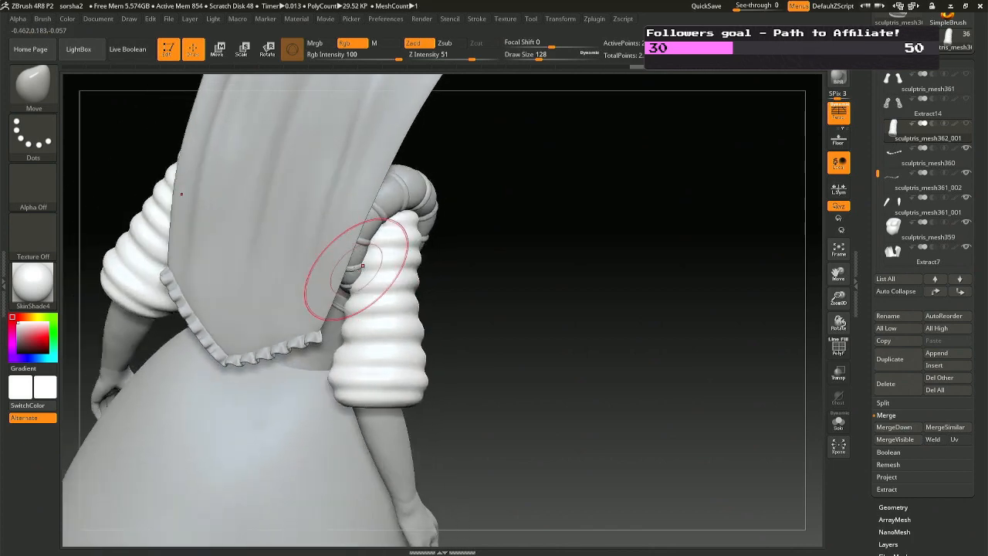
left_click(838, 421)
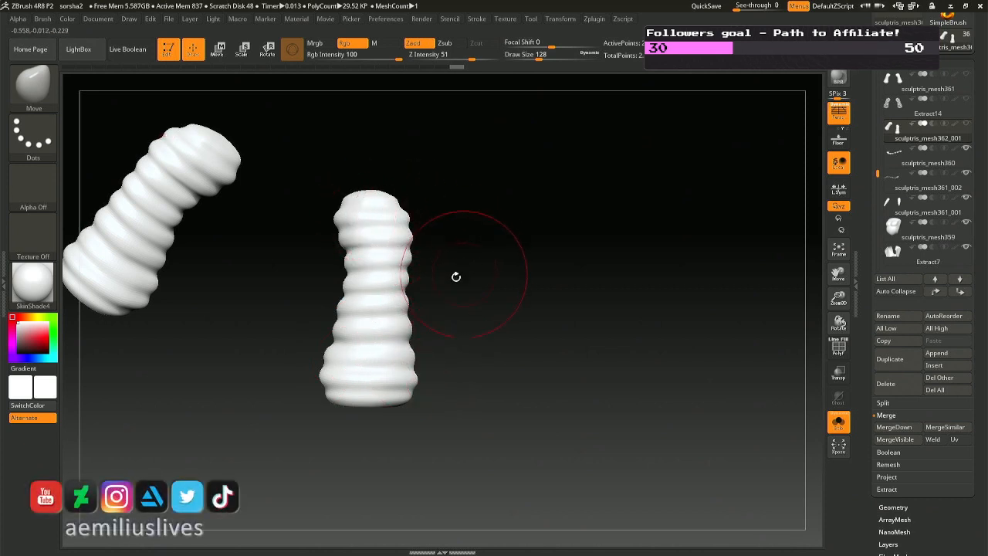
mouse_move(455, 276)
left_mouse_down()
mouse_move(364, 280)
mouse_move(419, 265)
mouse_move(415, 255)
left_mouse_up()
key("space")
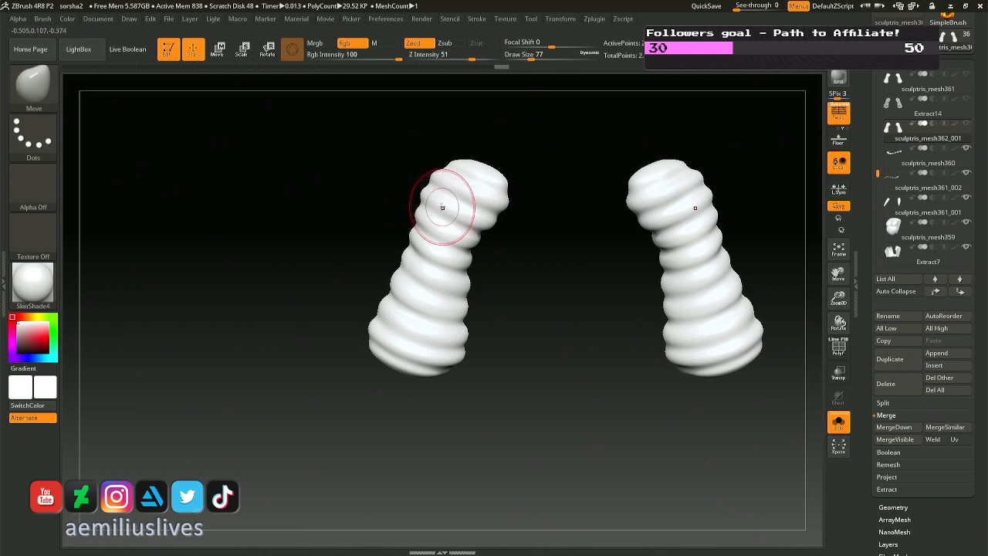
left_click_drag(465, 220, 464, 225)
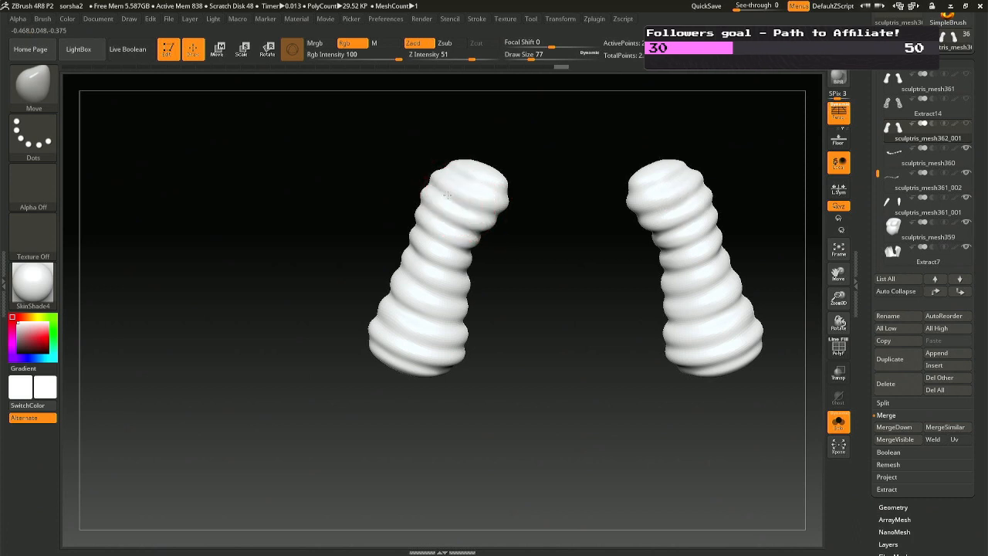
mouse_move(482, 263)
left_mouse_down()
mouse_move(522, 249)
mouse_move(514, 253)
mouse_move(526, 265)
mouse_move(409, 247)
mouse_move(419, 198)
mouse_move(406, 216)
left_mouse_up()
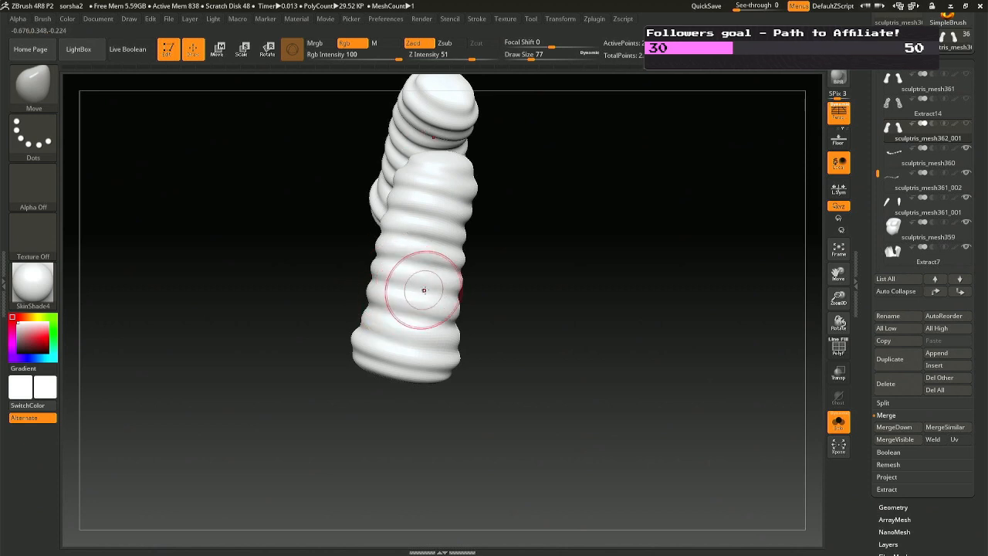
Adjust the contours of the isolated ridged sleeves with the Move brush from several angles, and show the whole figure again.
mouse_move(424, 290)
right_mouse_down()
mouse_move(397, 280)
mouse_move(401, 271)
mouse_move(409, 298)
right_mouse_up()
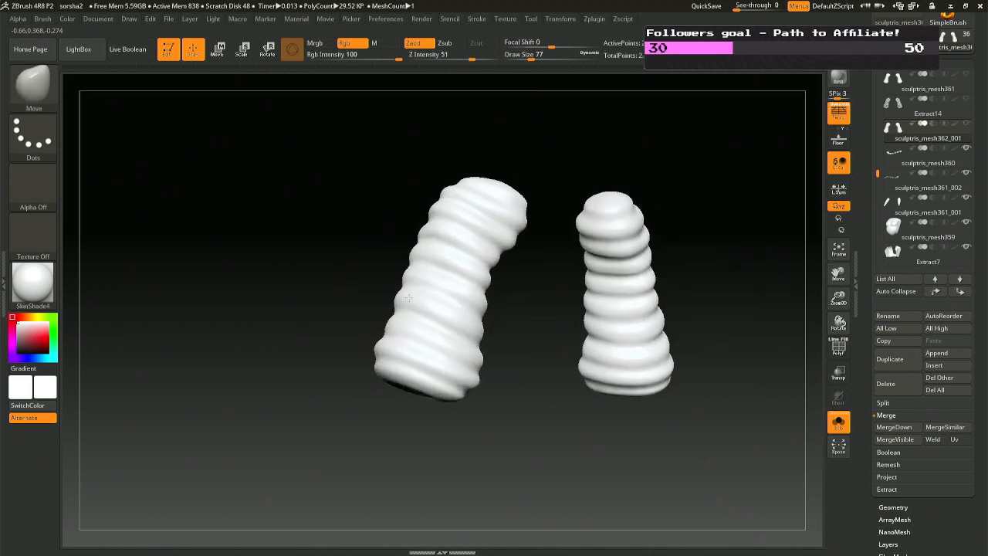
key("ctrl")
key("ctrl+shift")
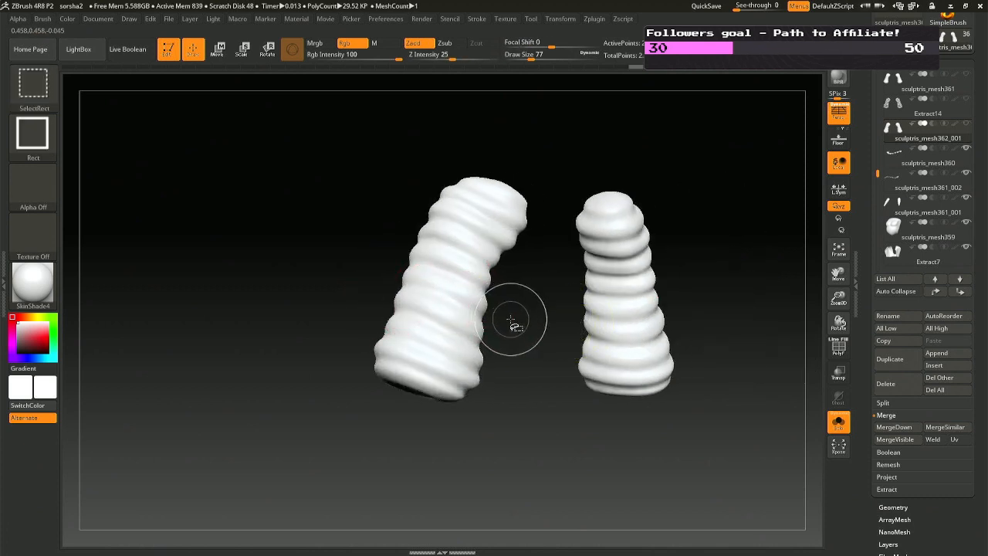
mouse_move(518, 322)
right_mouse_down()
mouse_move(546, 330)
mouse_move(536, 320)
mouse_move(548, 313)
right_mouse_up()
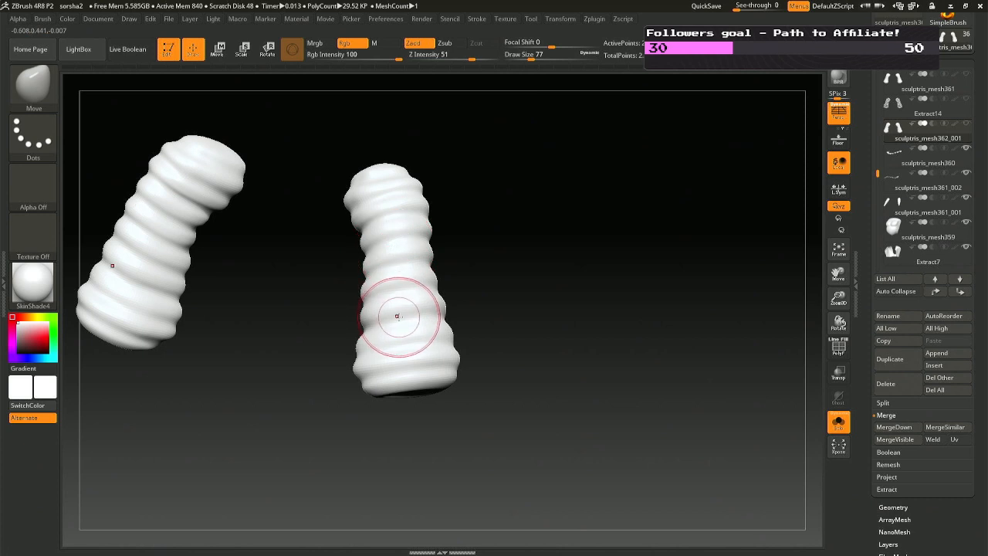
right_click_drag(399, 314, 465, 333)
right_click_drag(487, 375, 802, 417)
left_click(838, 422)
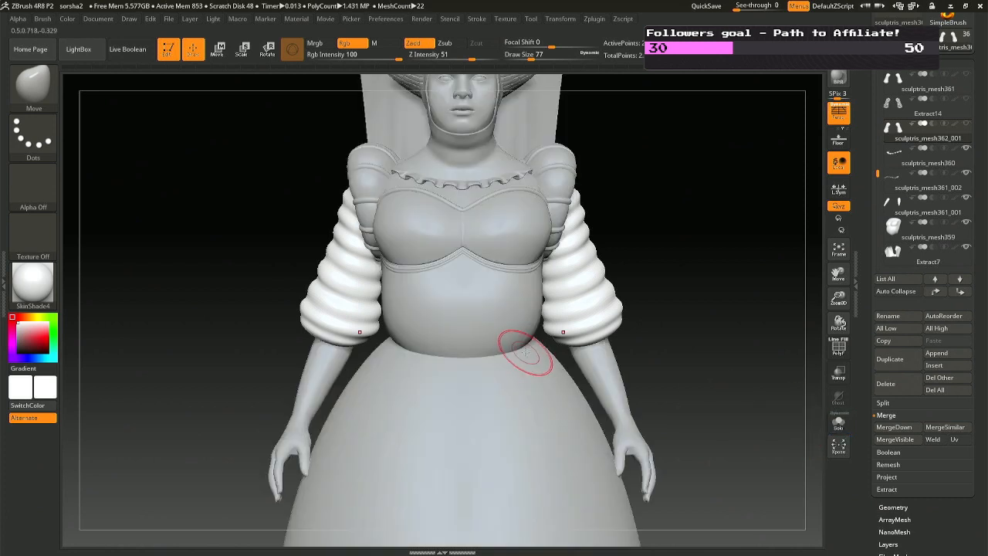
Select the forearms, unhide the ridged sleeves and shift the forearms slightly outward along the X axis.
right_click_drag(522, 348, 524, 366)
right_click_drag(521, 288, 521, 351, "alt")
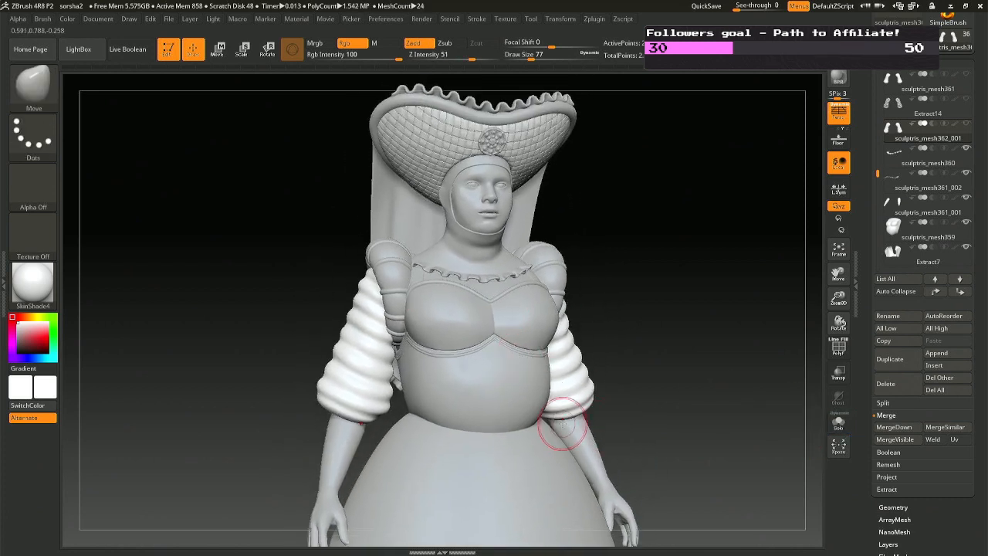
right_click_drag(492, 443, 426, 319, "alt")
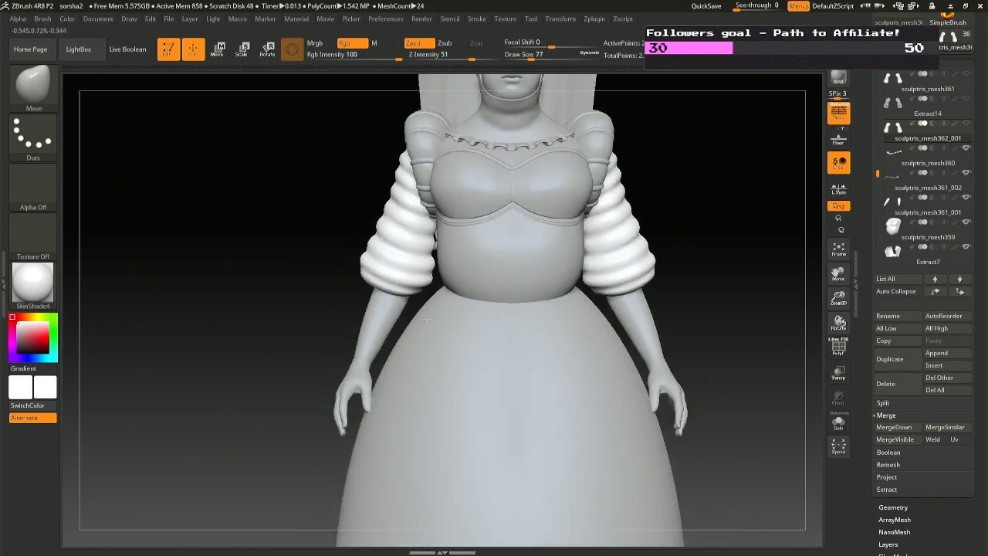
left_click(384, 323, "alt")
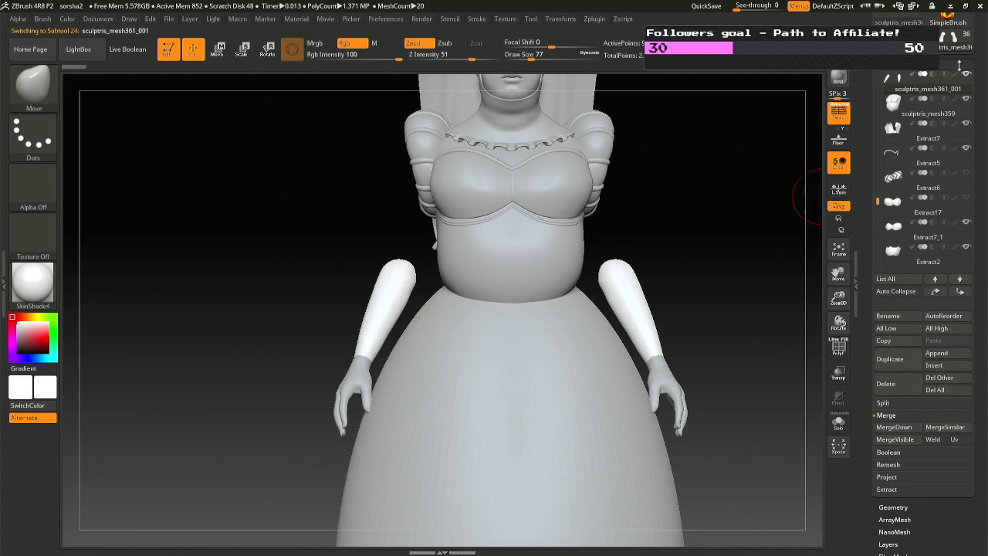
left_click_drag(877, 202, 877, 169)
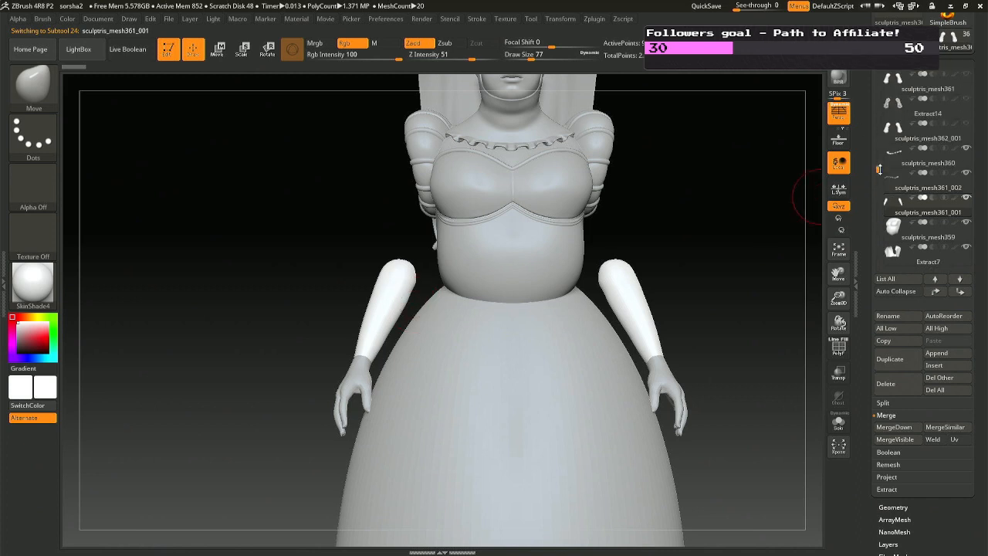
left_click(967, 125)
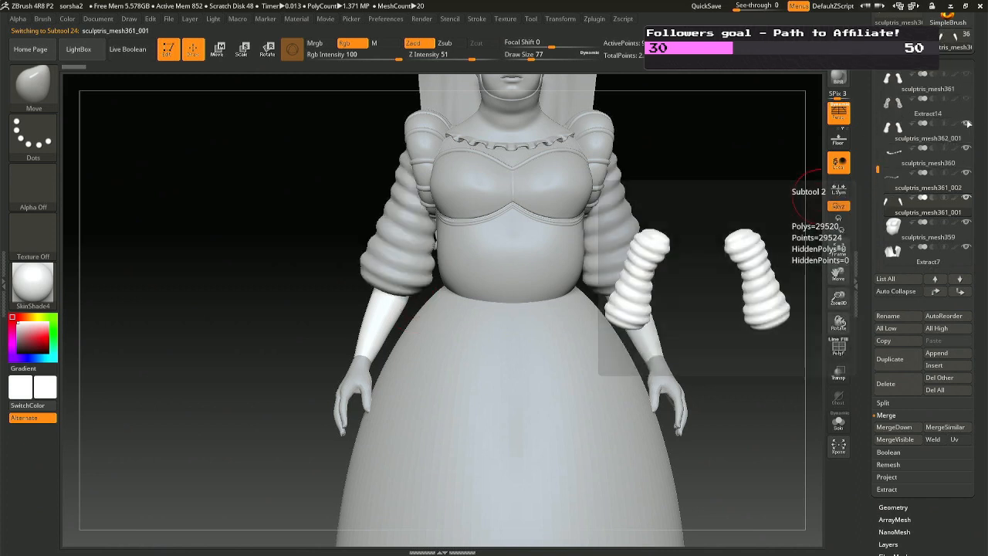
key("r")
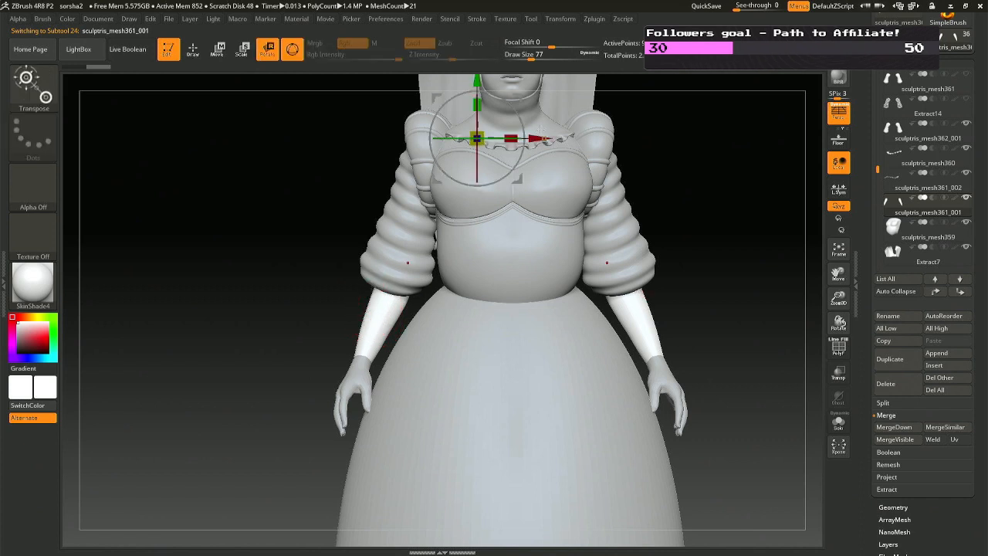
left_click_drag(544, 139, 539, 143)
Select the hands, reset the gizmo orientation and move the hands slightly outward along X to meet the forearms.
left_click(357, 371, "alt")
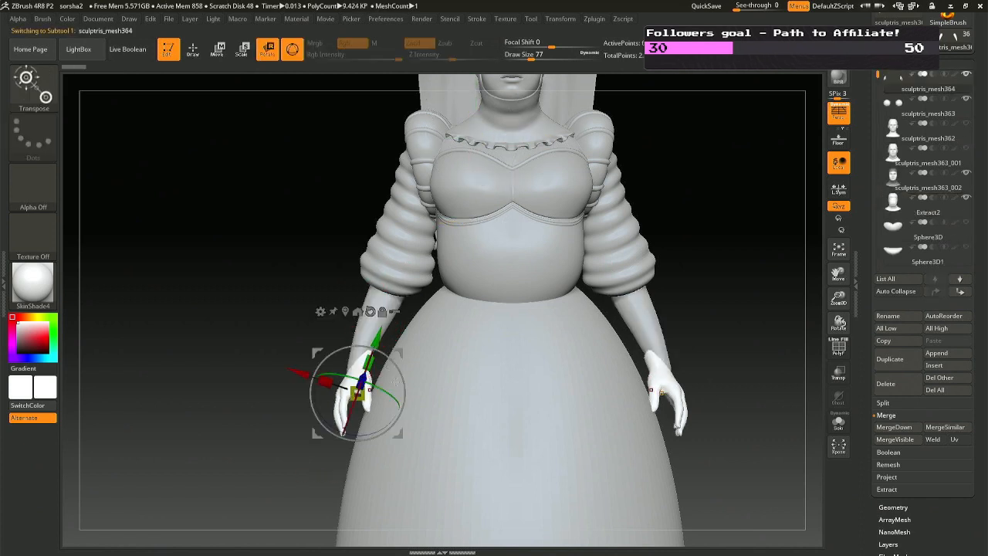
left_click(369, 311)
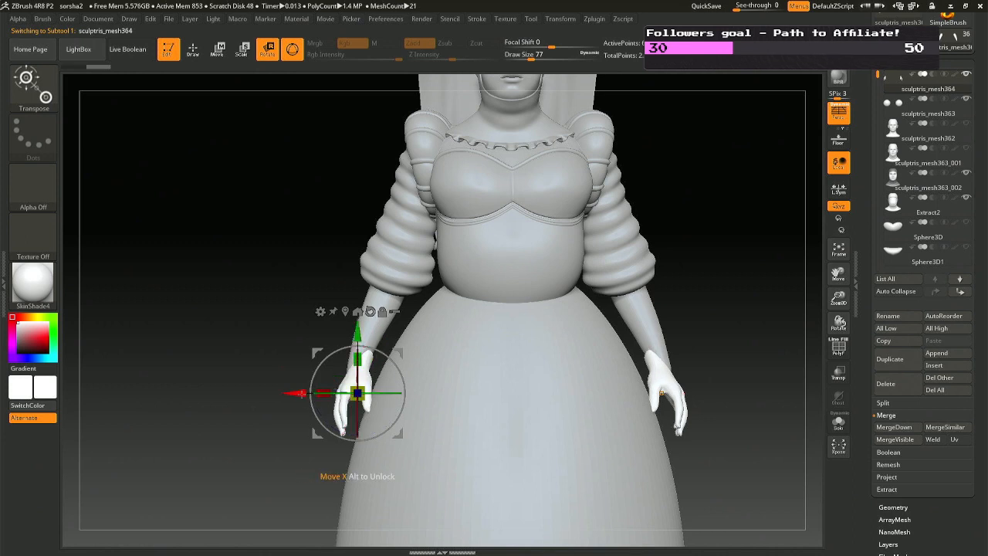
left_click_drag(301, 393, 294, 394)
key("q")
Examine the proportions of the sleeves, arms and skirt from the side, three-quarter and front views.
right_click_drag(424, 362, 563, 363)
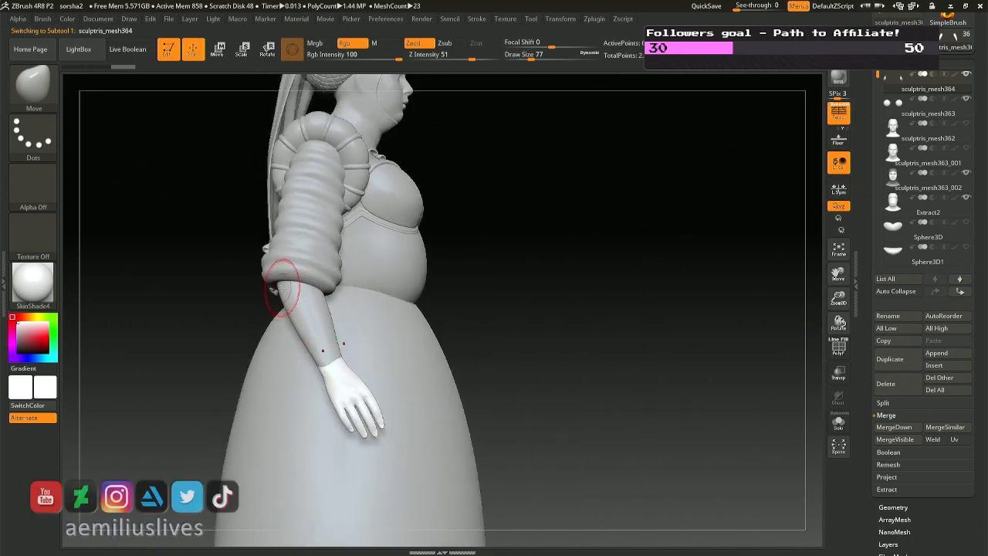
right_click_drag(394, 290, 338, 285)
mouse_move(453, 160)
right_mouse_down()
mouse_move(455, 222)
mouse_move(466, 183)
right_mouse_up()
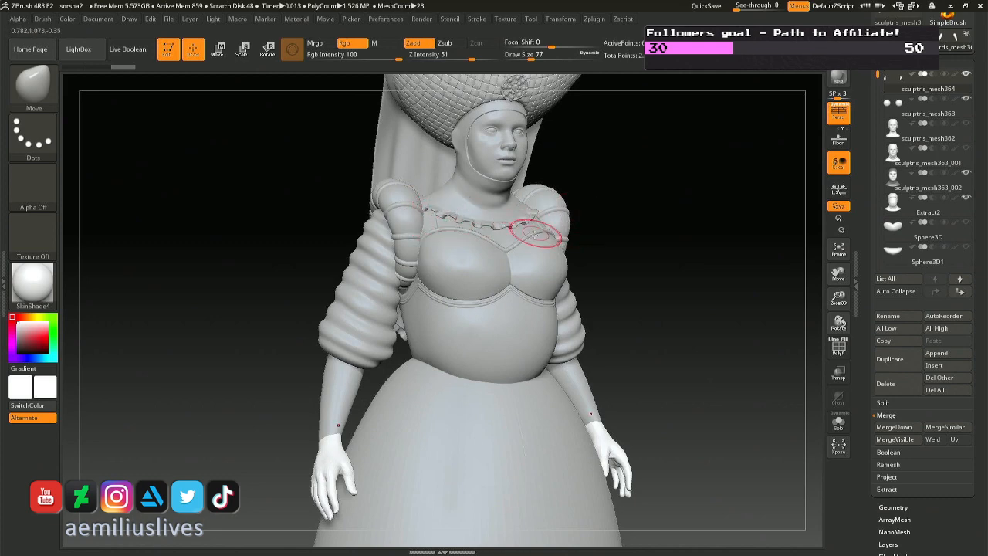
right_click_drag(538, 233, 474, 213)
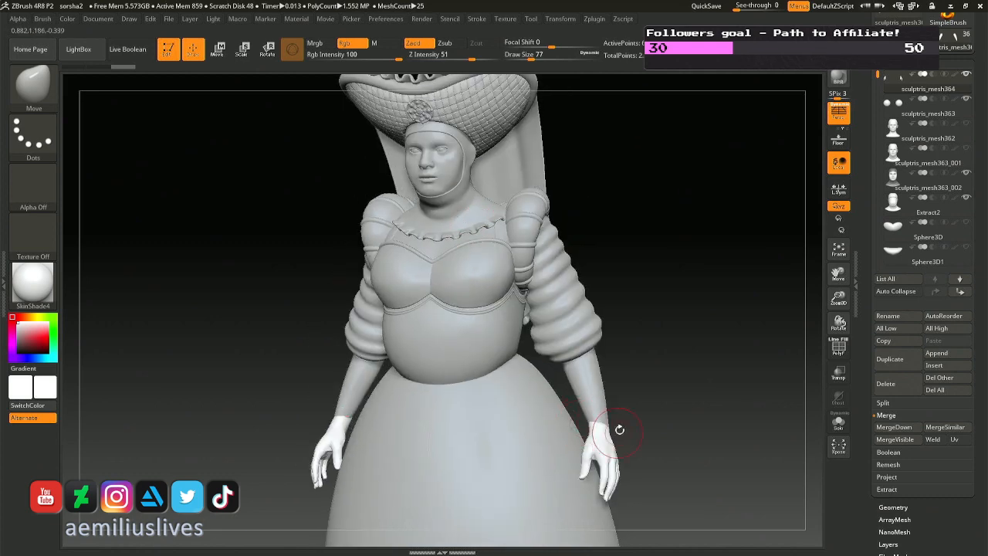
mouse_move(596, 437)
right_mouse_down()
mouse_move(475, 273)
mouse_move(438, 249)
mouse_move(479, 238)
right_mouse_up()
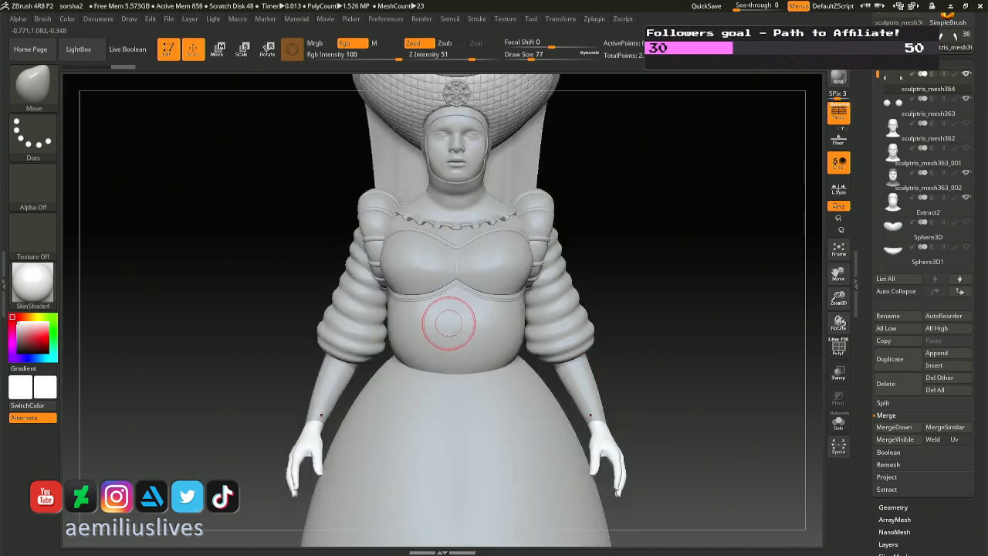
right_click_drag(448, 324, 477, 393)
left_click(468, 469, "alt")
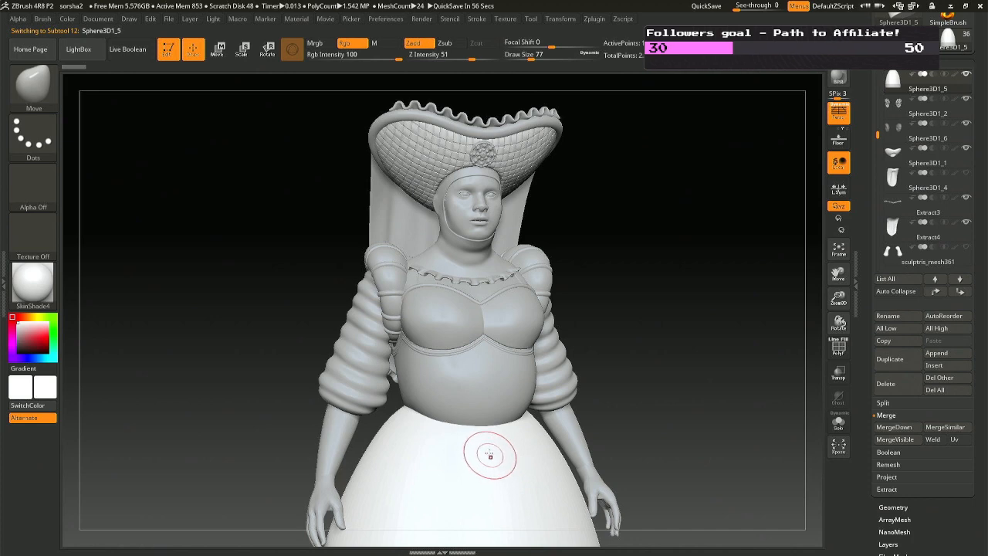
right_click_drag(470, 388, 459, 386)
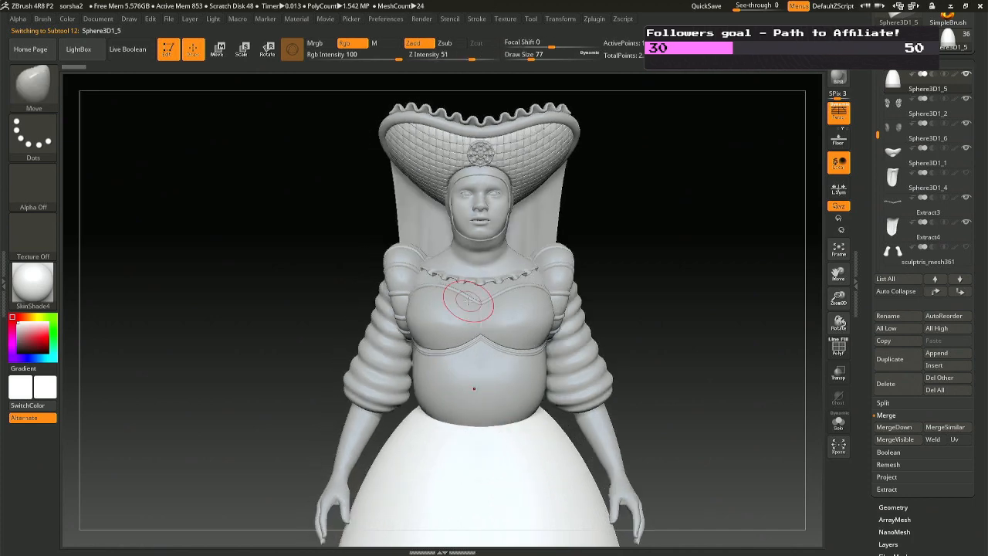
right_click_drag(483, 281, 470, 203, "ctrl")
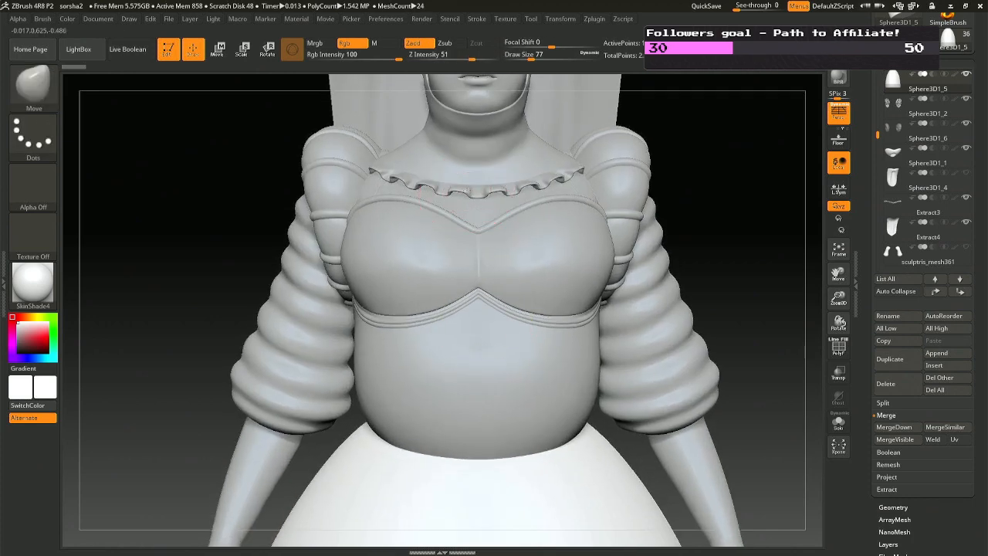
Select the neckline ruffle, set the draw size to 51 and fit the ruffle against the chest with the Move brush.
left_click(475, 186, "alt")
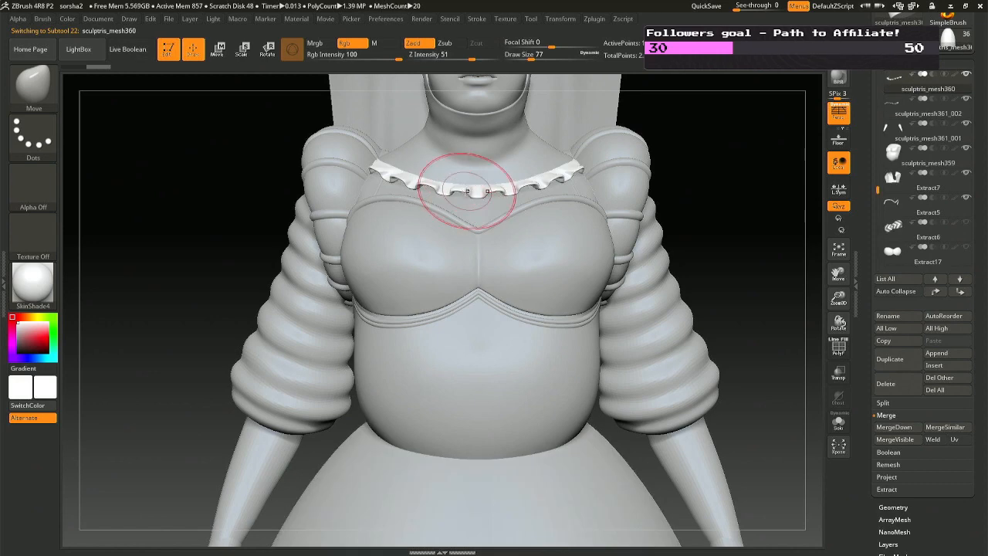
right_click_drag(412, 188, 419, 186)
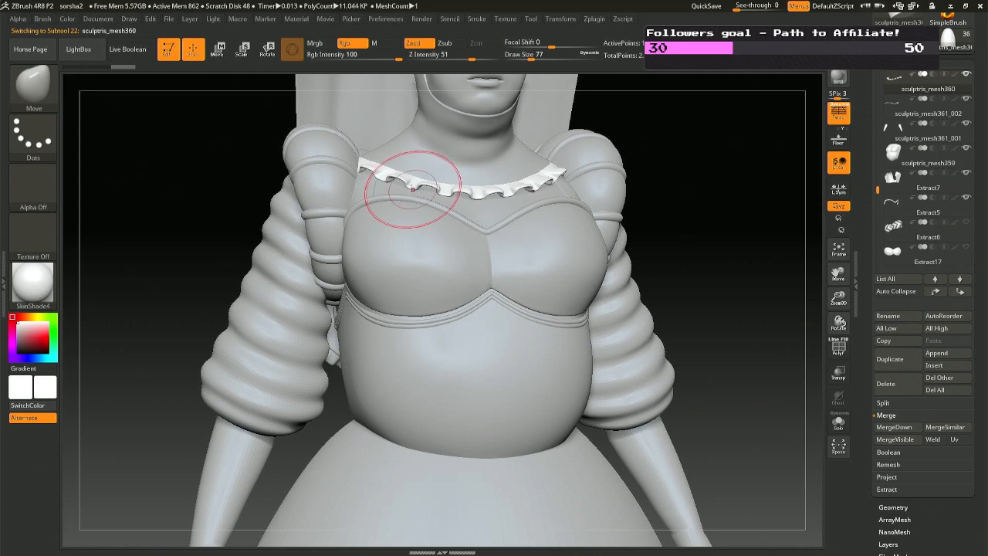
right_click_drag(412, 182, 418, 179)
key("space")
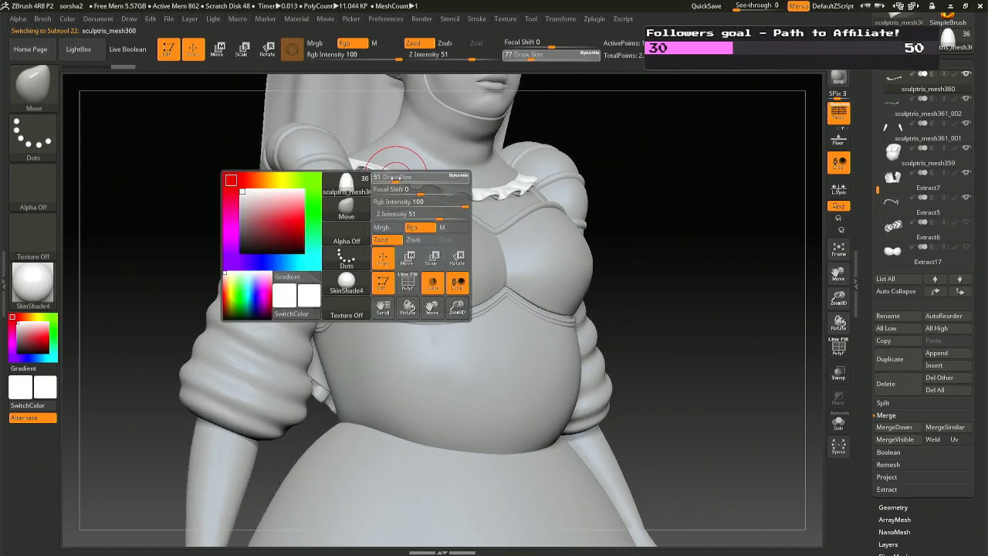
left_click_drag(403, 177, 389, 181)
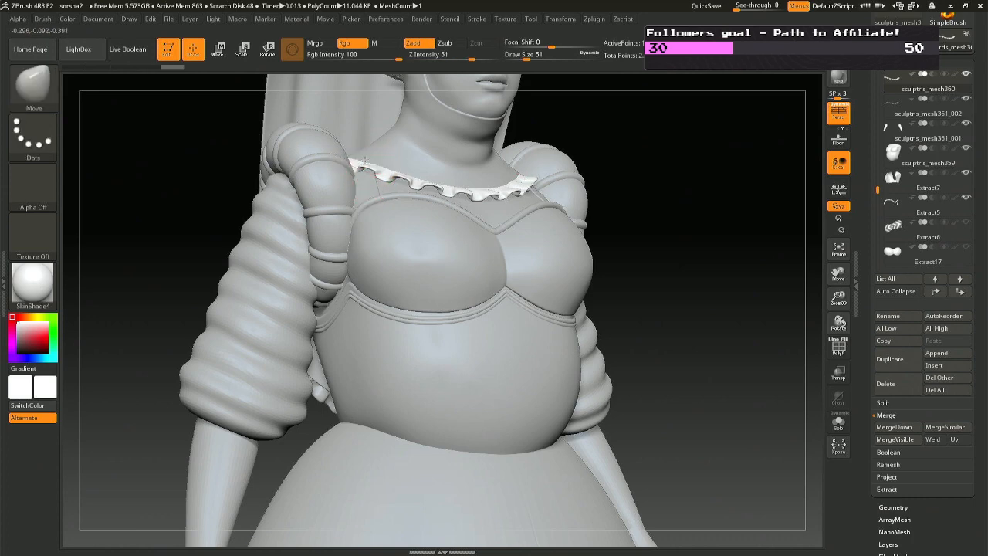
right_click_drag(374, 163, 503, 176)
right_click_drag(530, 145, 514, 166)
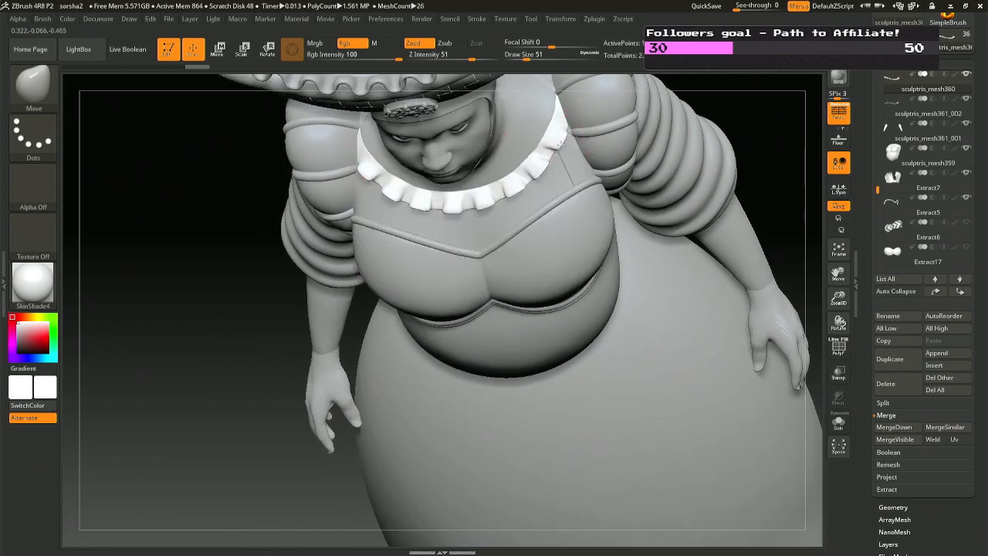
mouse_move(560, 143)
right_mouse_down()
mouse_move(569, 149)
mouse_move(566, 139)
right_mouse_up()
right_click_drag(505, 245, 477, 182)
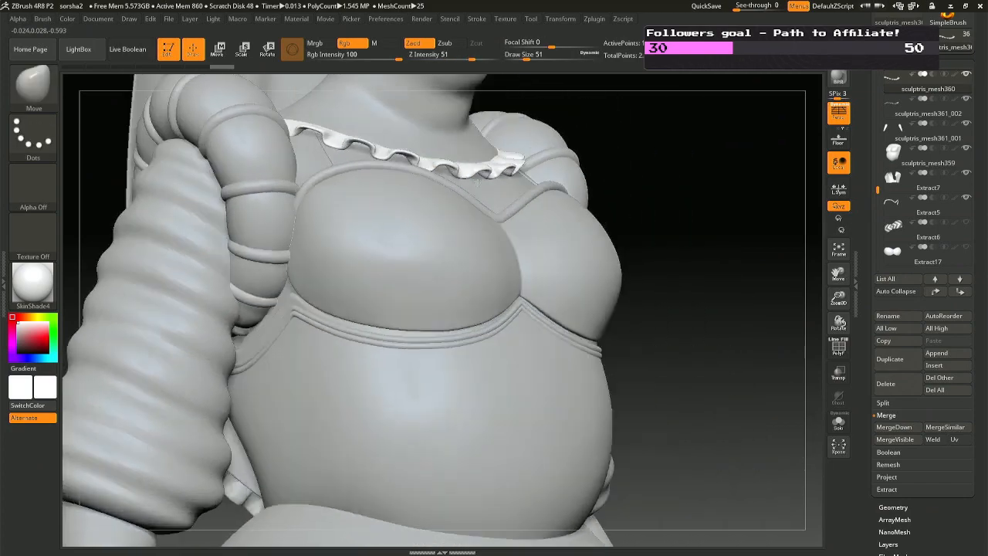
right_click_drag(367, 149, 349, 181)
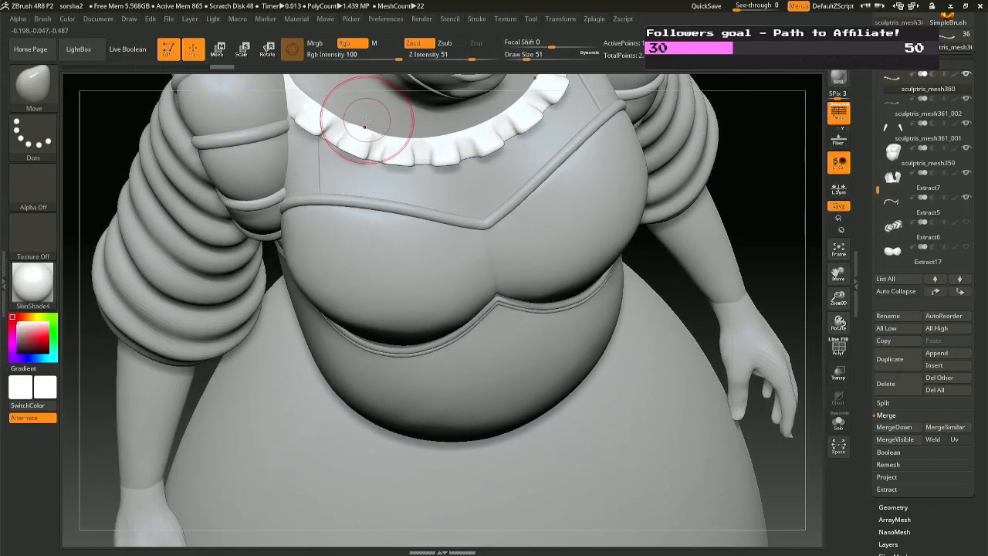
Refine the neckline ruffle near the shoulders with the Move brush, using draw sizes 27 and 46.
key("space")
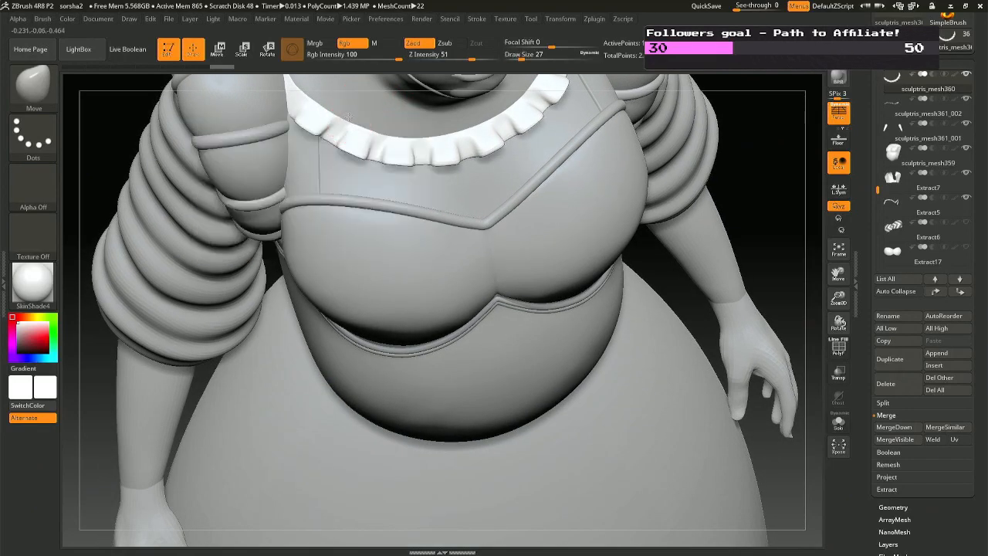
right_click_drag(345, 103, 355, 171)
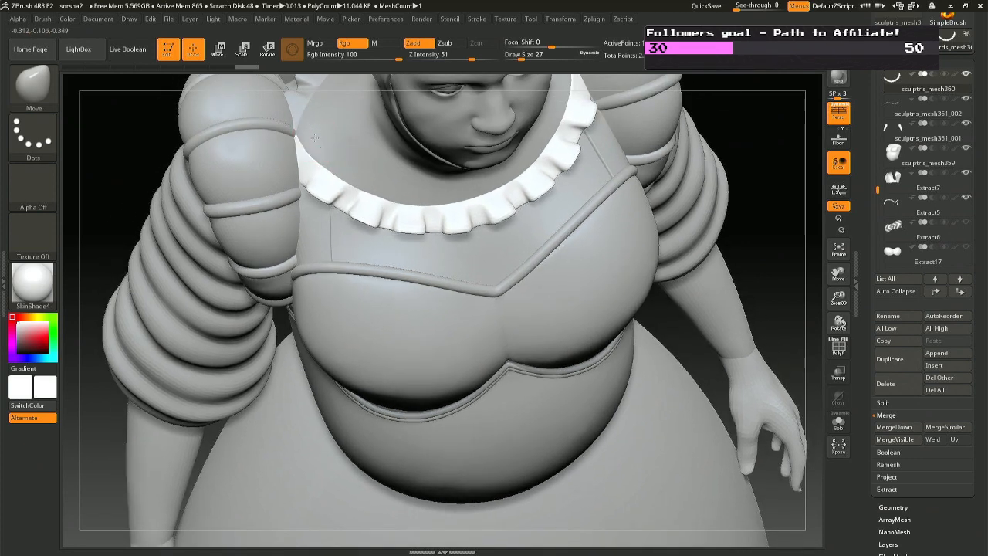
key("space")
left_click_drag(314, 147, 323, 147)
right_click_drag(367, 183, 357, 103)
right_click_drag(563, 255, 466, 242, "shift")
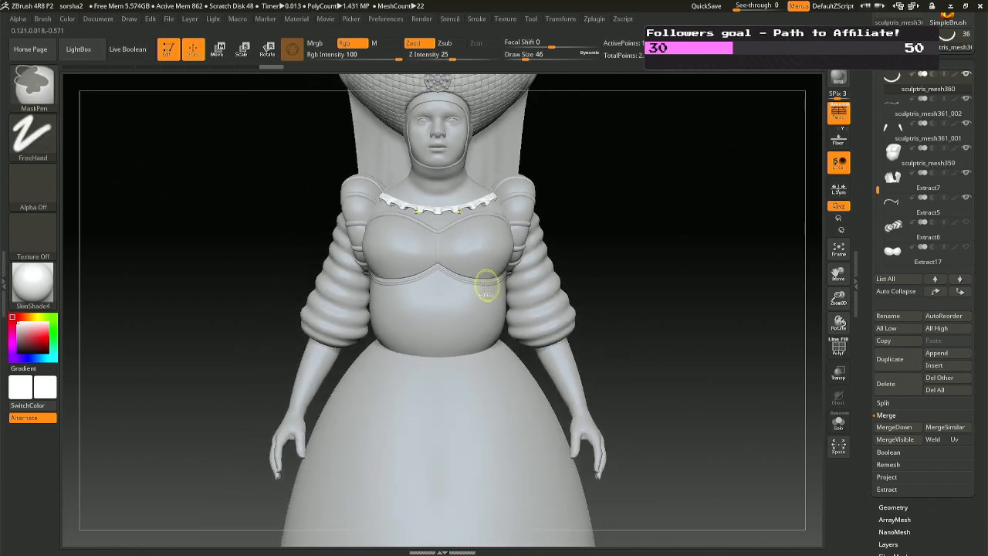
Select the bodice around the waist and shape its sides with the Move brush, using draw sizes 120 and 136.
mouse_move(486, 287)
right_mouse_down("ctrl")
mouse_move(447, 378)
mouse_move(411, 362)
mouse_move(485, 361)
right_mouse_up("ctrl")
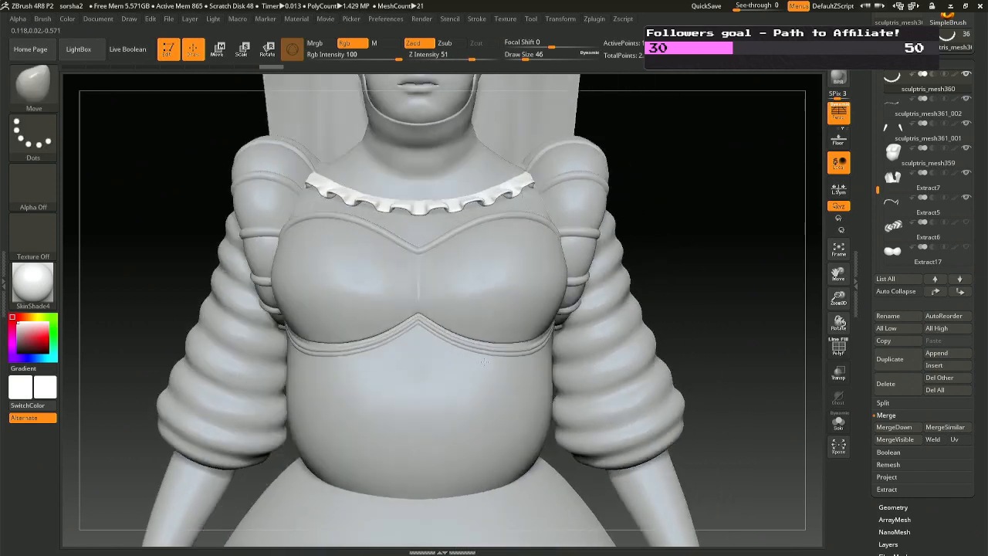
mouse_move(507, 393)
right_mouse_down("ctrl")
mouse_move(539, 378)
mouse_move(452, 342)
right_mouse_up("ctrl")
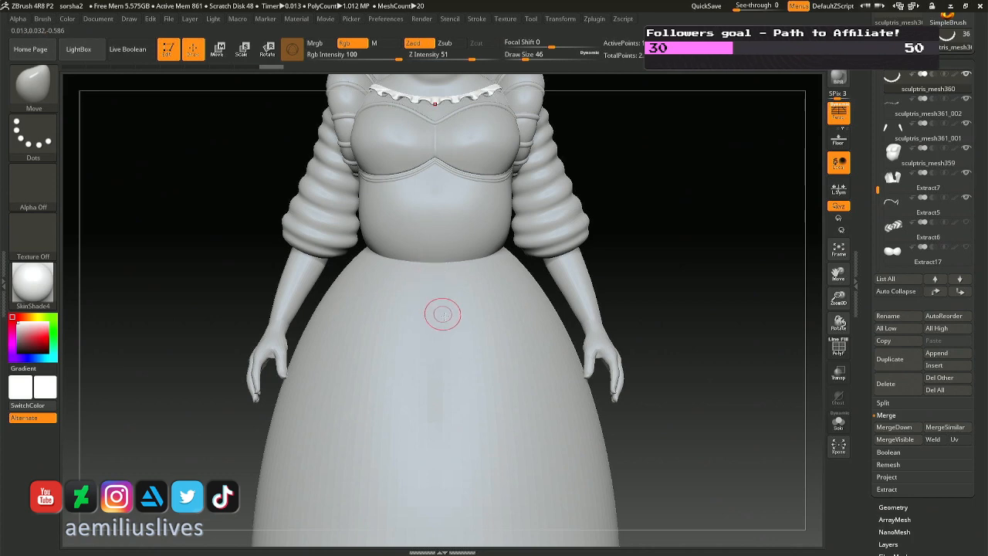
left_click(376, 210, "alt")
key("space")
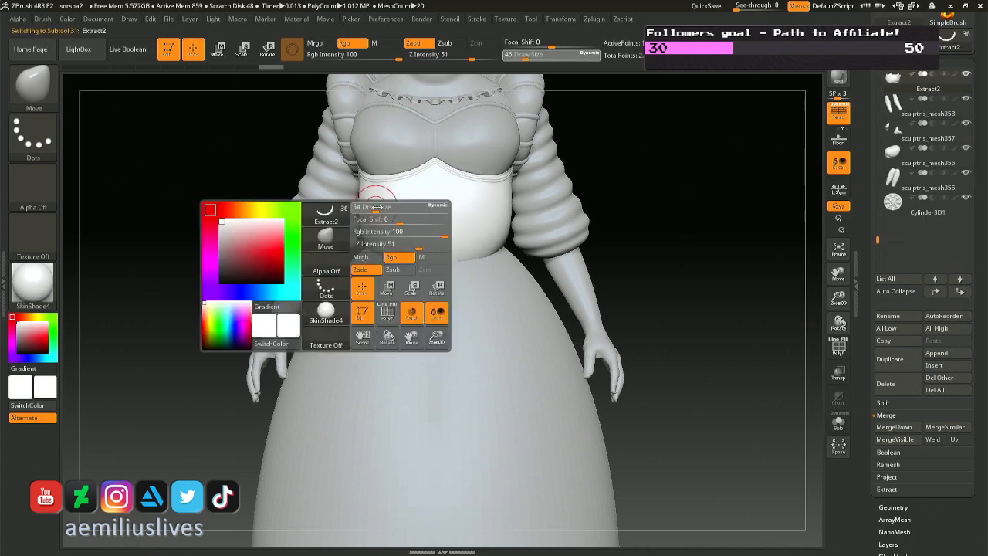
left_click_drag(384, 207, 387, 207)
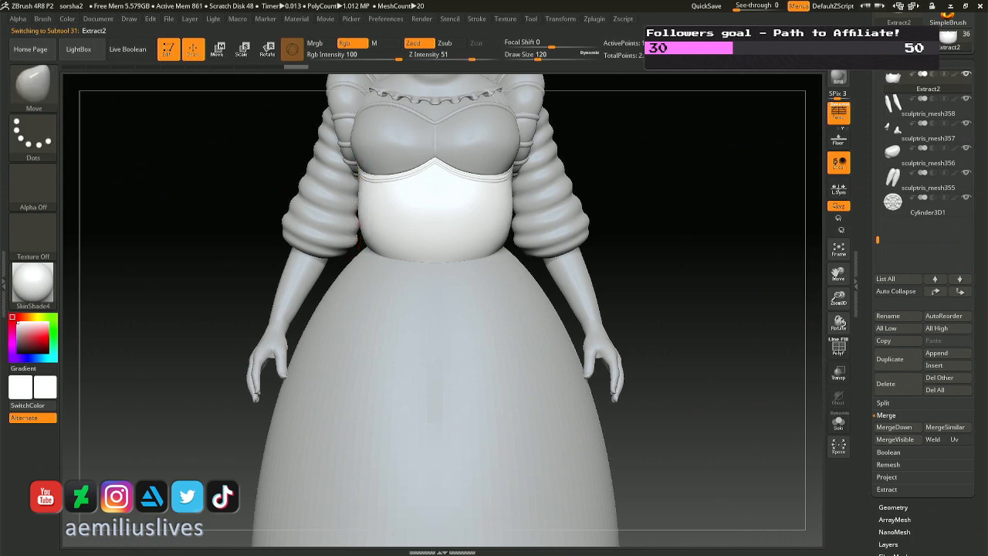
key("ctrl+z")
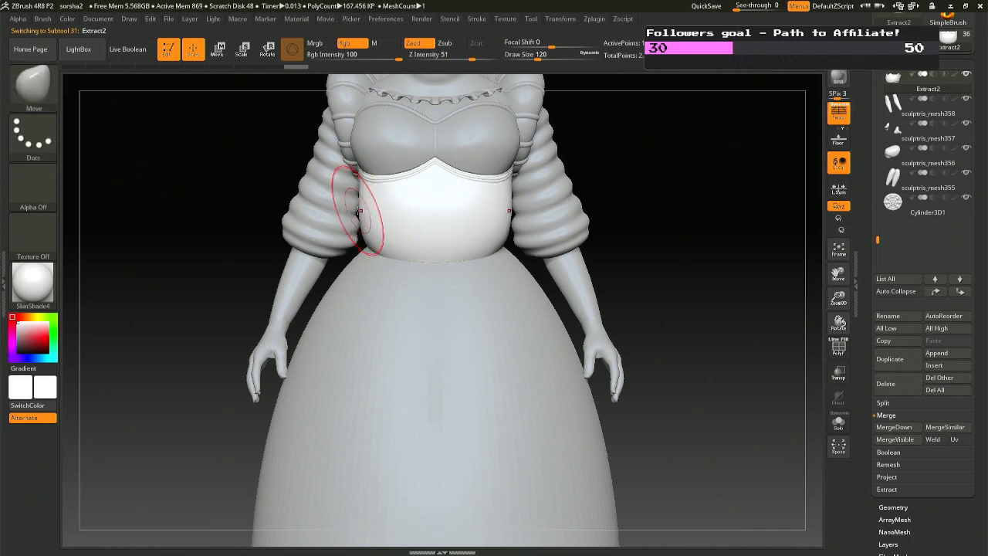
right_click_drag(349, 209, 371, 209)
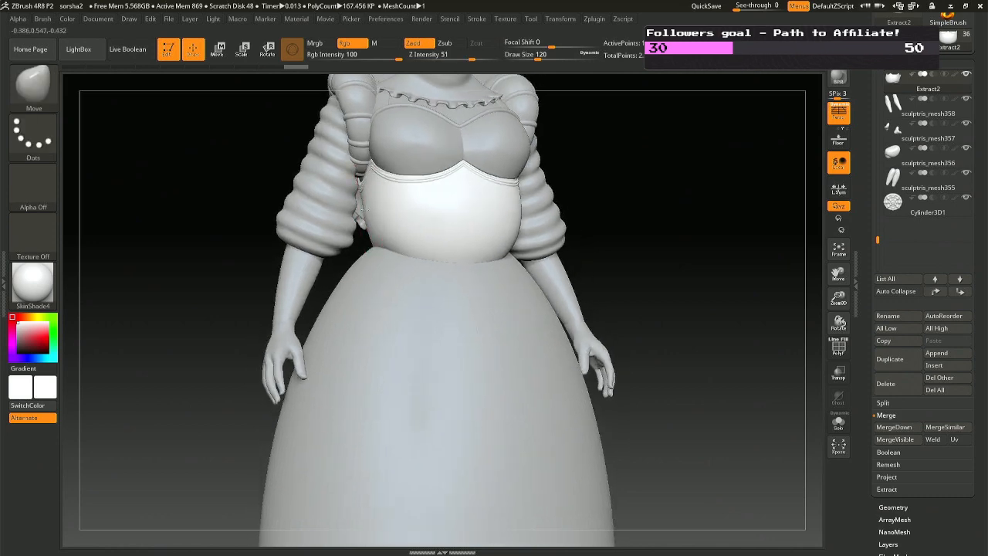
key("space")
left_click_drag(370, 209, 371, 209)
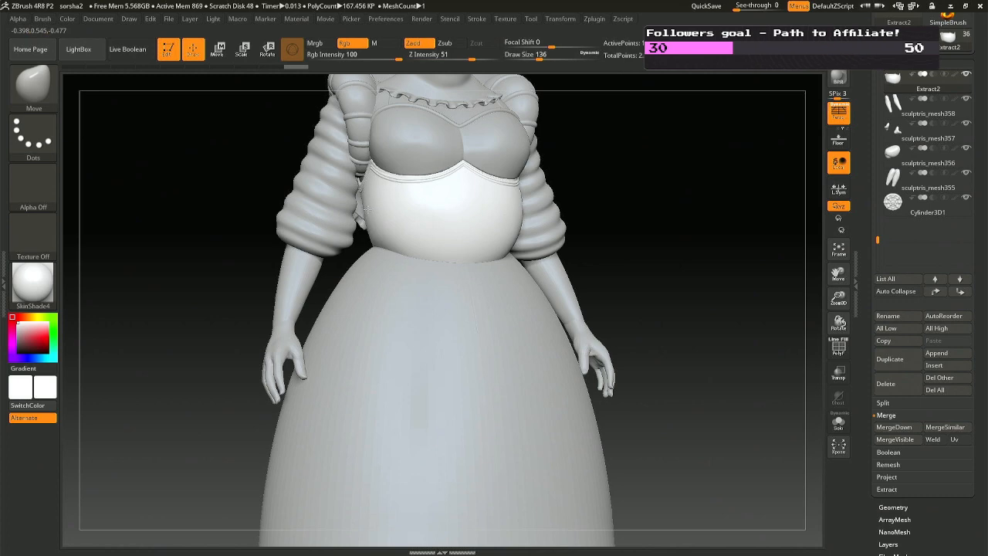
Hide the bodice's underbust trim and separate the hidden geometry into its own subtool with Split Hidden.
mouse_move(376, 211)
right_mouse_down()
mouse_move(354, 212)
mouse_move(434, 234)
mouse_move(409, 226)
right_mouse_up()
key("ctrl+shift+z")
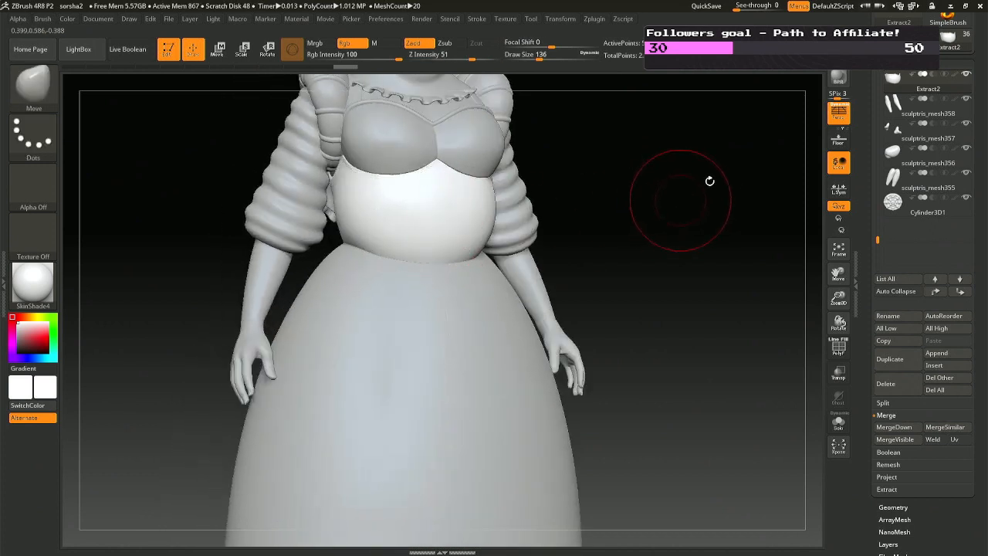
left_click(891, 402)
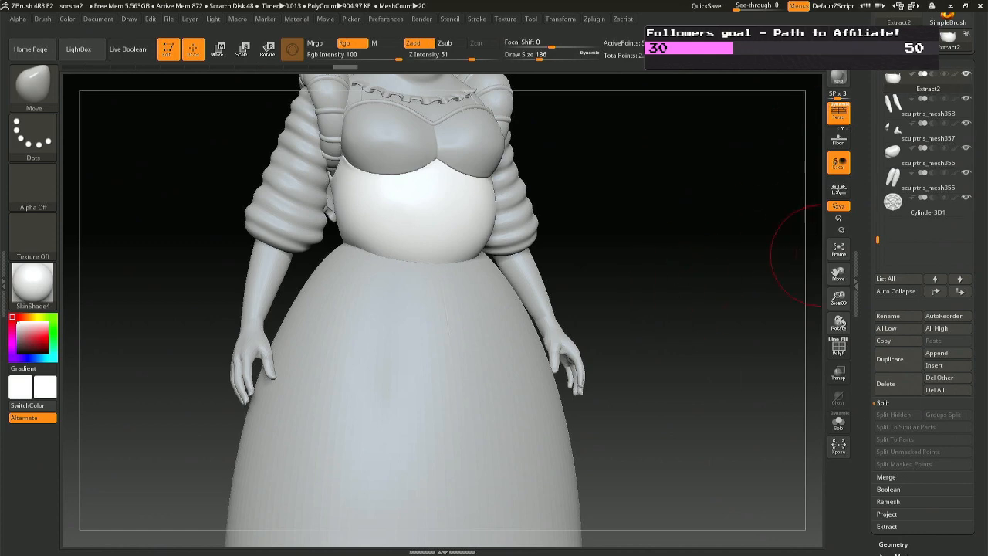
left_click(893, 76)
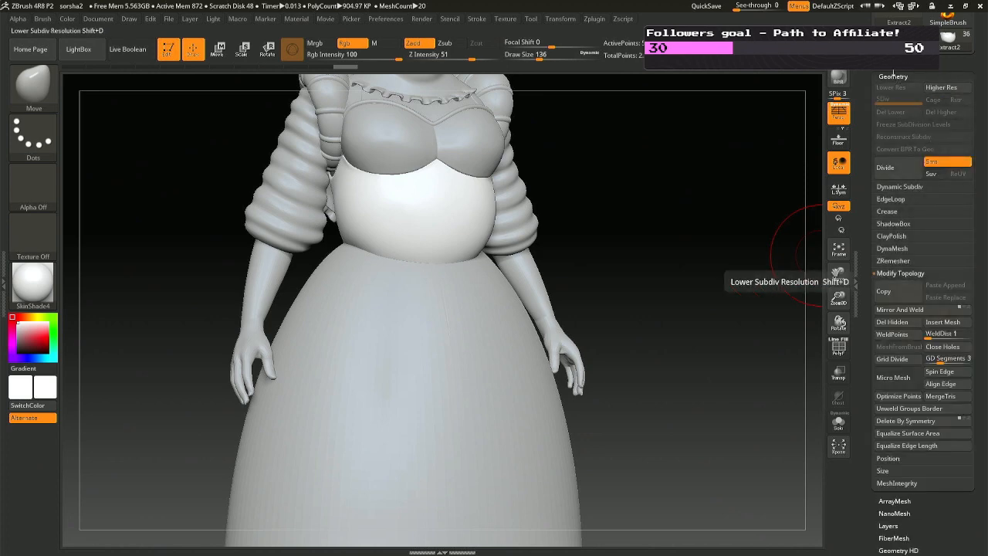
left_click(893, 76)
left_click(897, 416)
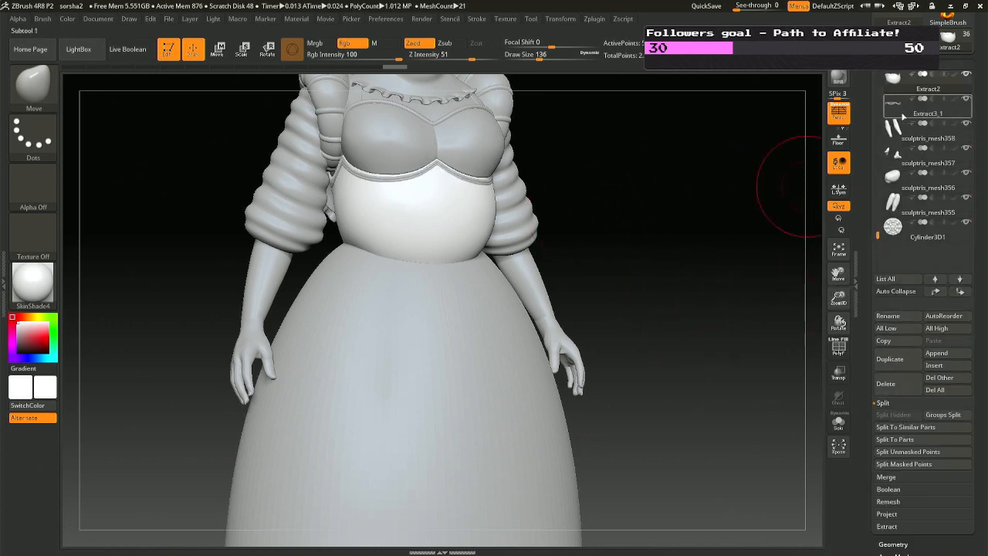
Select the split underbust trim, set the draw size to 83 and fit its outer ends to the bodice with the Move brush.
left_click(901, 109)
left_click_drag(659, 150, 636, 162)
right_click_drag(636, 162, 636, 224, "ctrl")
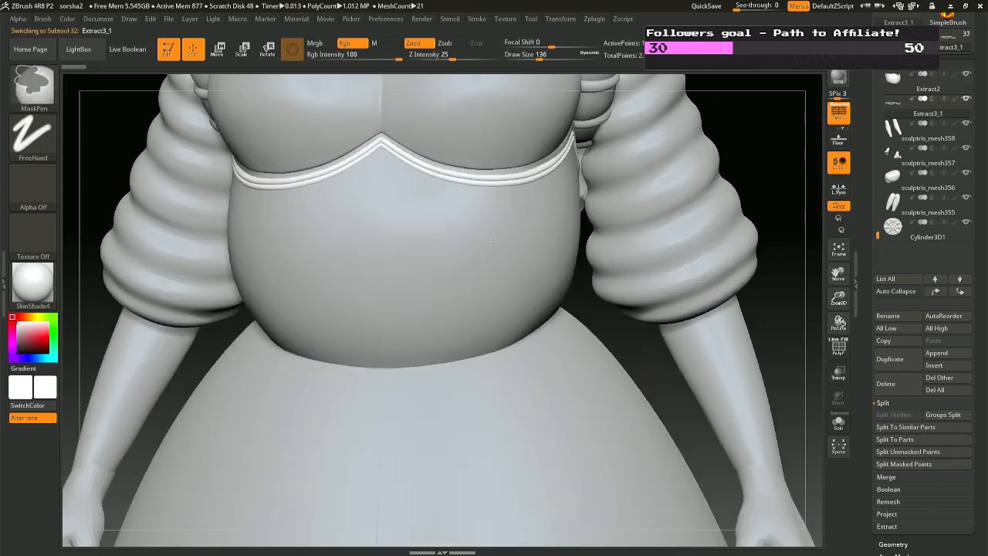
mouse_move(446, 160)
right_mouse_down()
mouse_move(385, 160)
mouse_move(486, 159)
right_mouse_up()
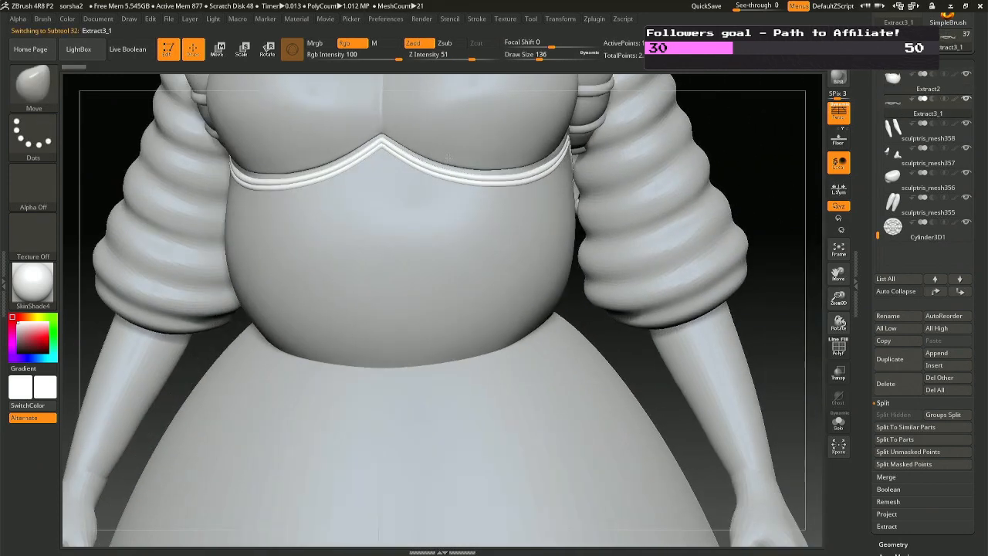
key("space")
left_click_drag(438, 177, 430, 177)
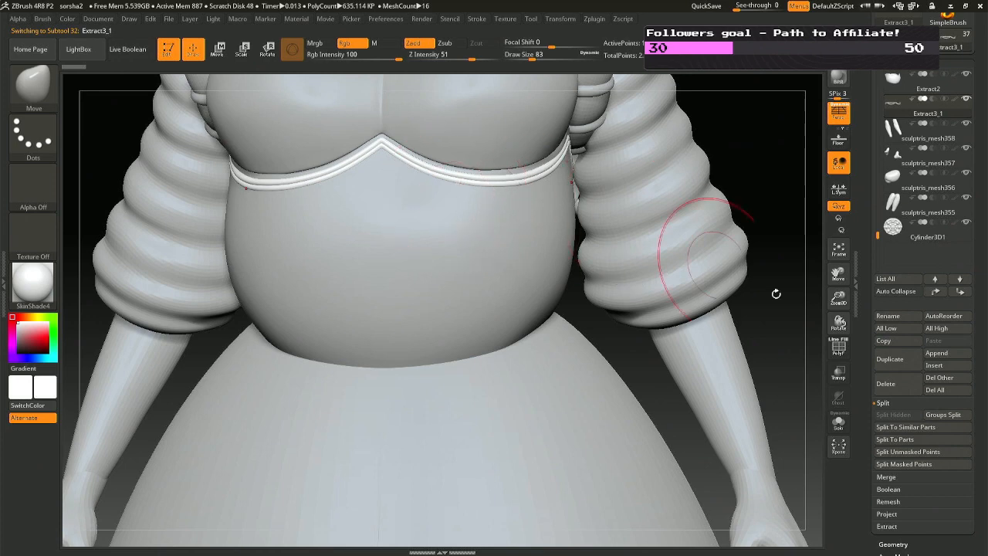
right_click_drag(594, 270, 569, 185)
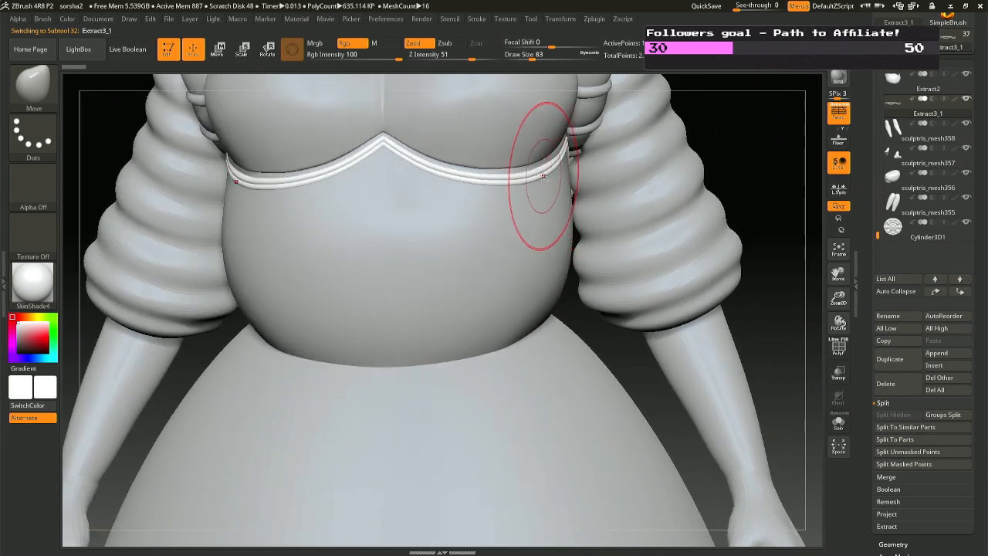
key("ctrl")
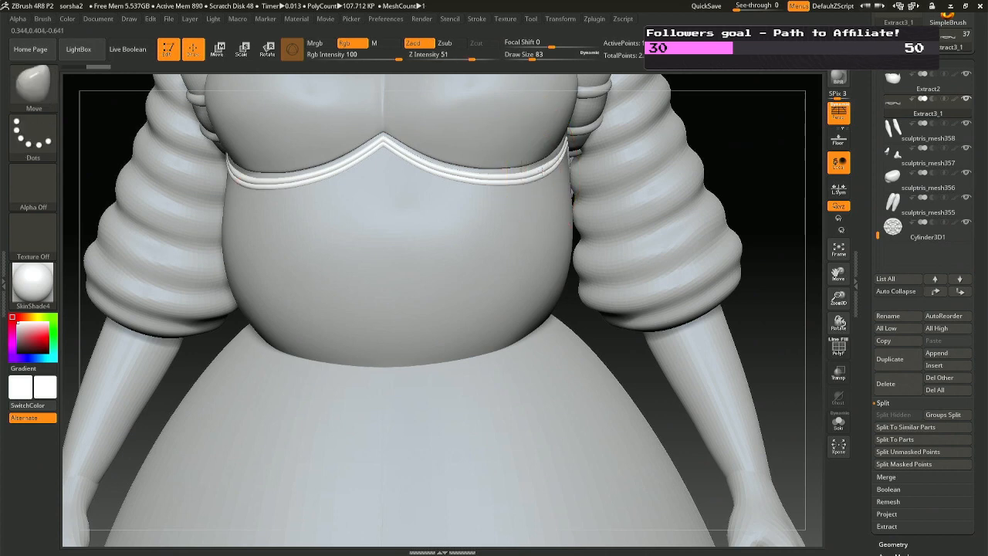
mouse_move(539, 171)
right_mouse_down()
mouse_move(525, 181)
mouse_move(516, 170)
mouse_move(571, 208)
mouse_move(543, 182)
mouse_move(567, 171)
mouse_move(558, 163)
mouse_move(572, 183)
mouse_move(644, 182)
mouse_move(647, 173)
right_mouse_up()
key("ctrl")
mouse_move(536, 255)
right_mouse_down("ctrl")
mouse_move(505, 166)
mouse_move(509, 269)
mouse_move(504, 242)
mouse_move(535, 324)
right_mouse_up("ctrl")
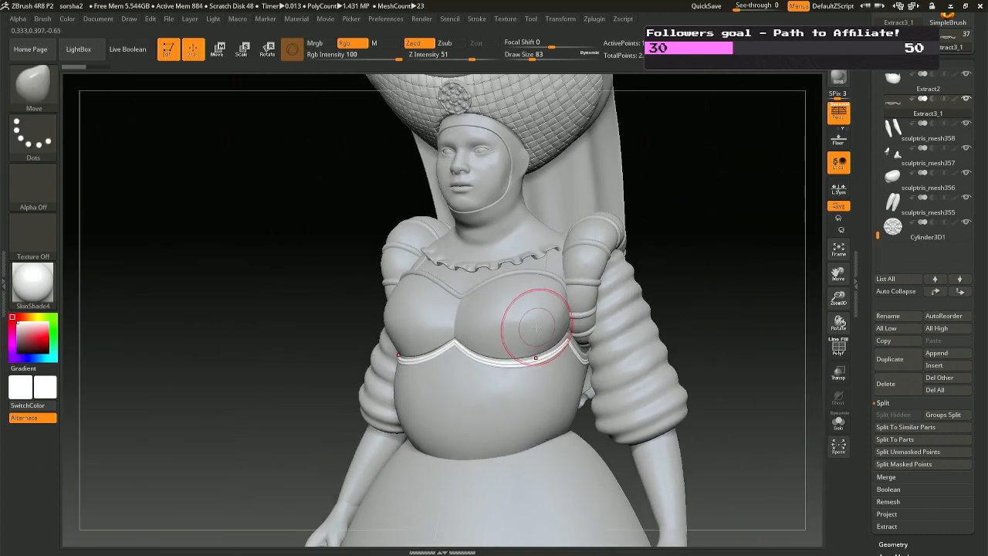
Thicken the underbust trim slightly with the Inflate deformation and smooth it with Polish By Features.
scroll(926, 503, "down", 4)
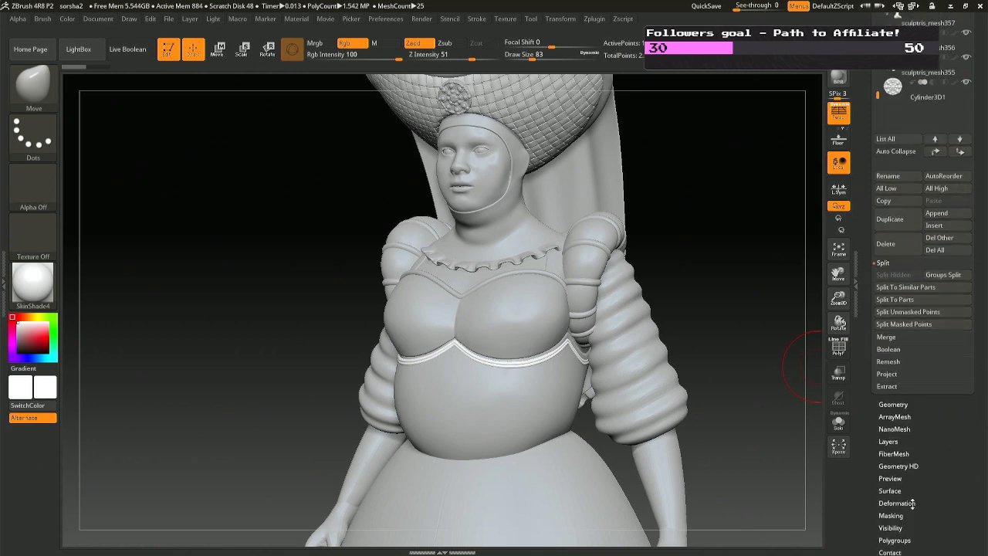
left_click(896, 502)
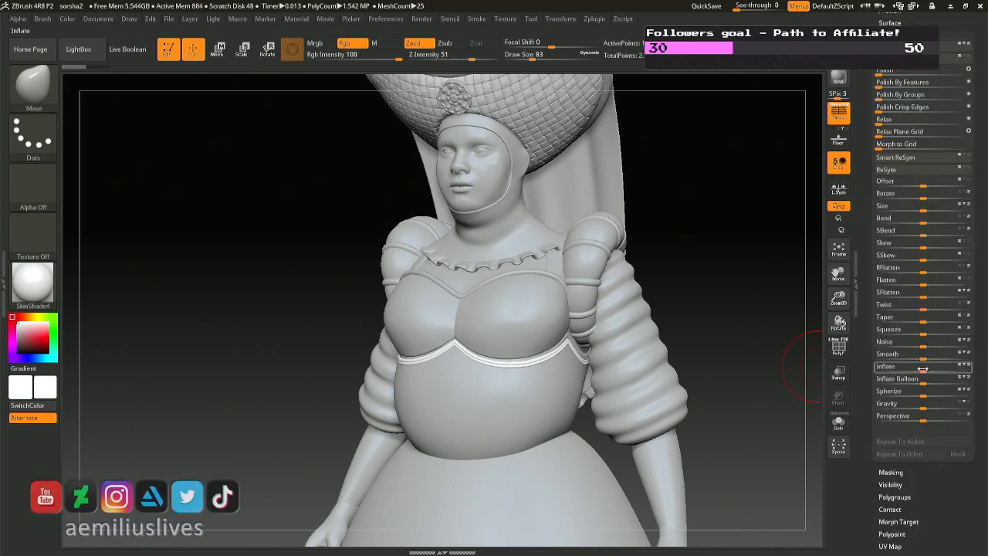
left_click_drag(923, 368, 926, 369)
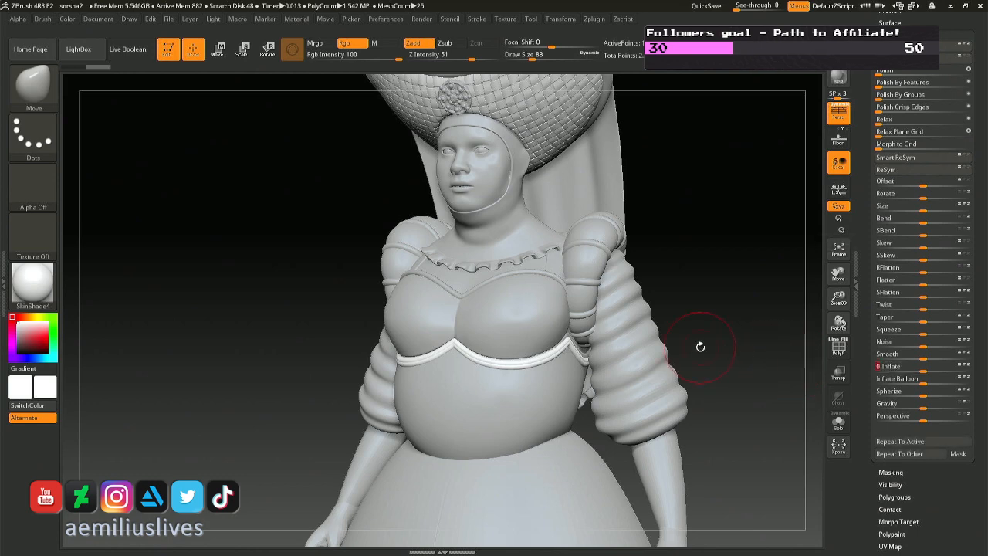
key("ctrl+z")
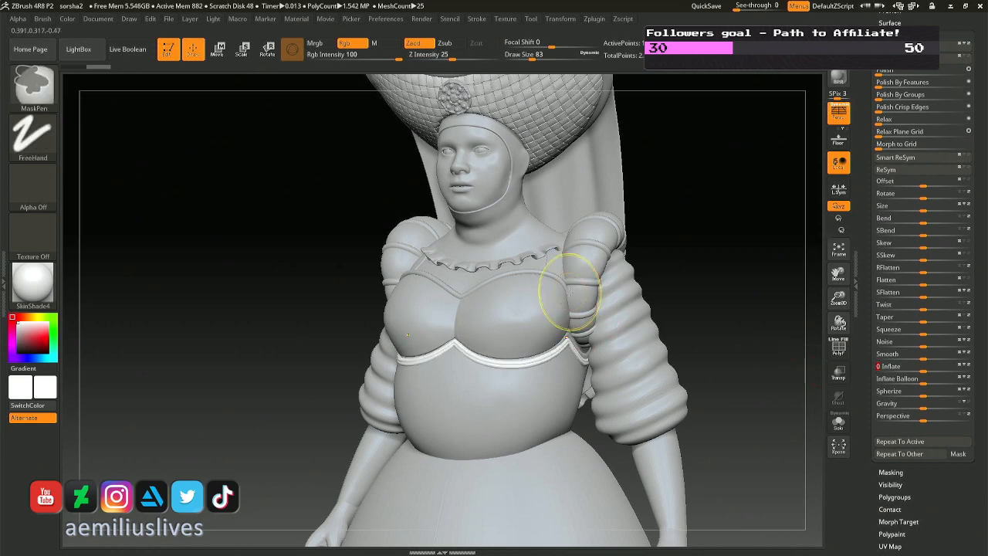
right_click_drag(569, 290, 586, 357, "ctrl")
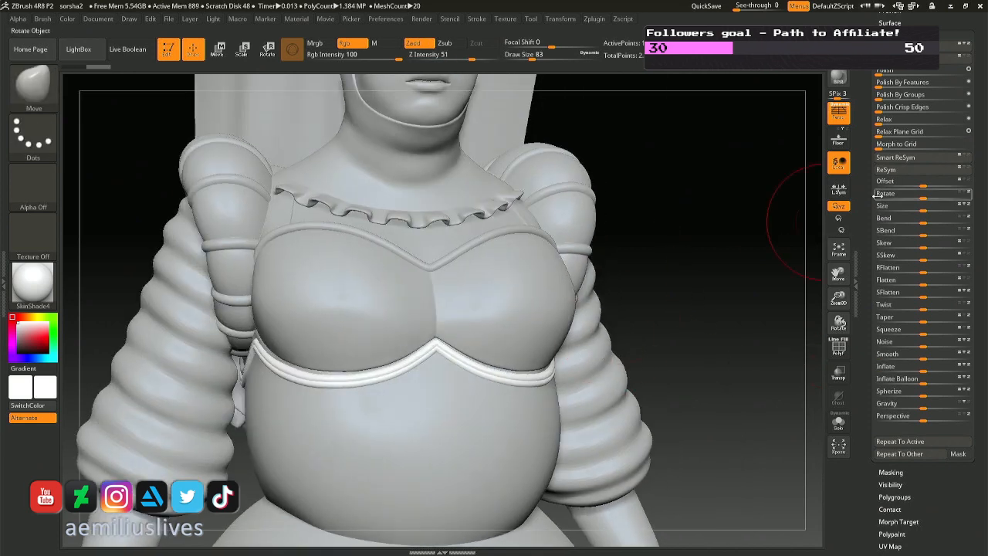
left_click_drag(922, 83, 983, 83)
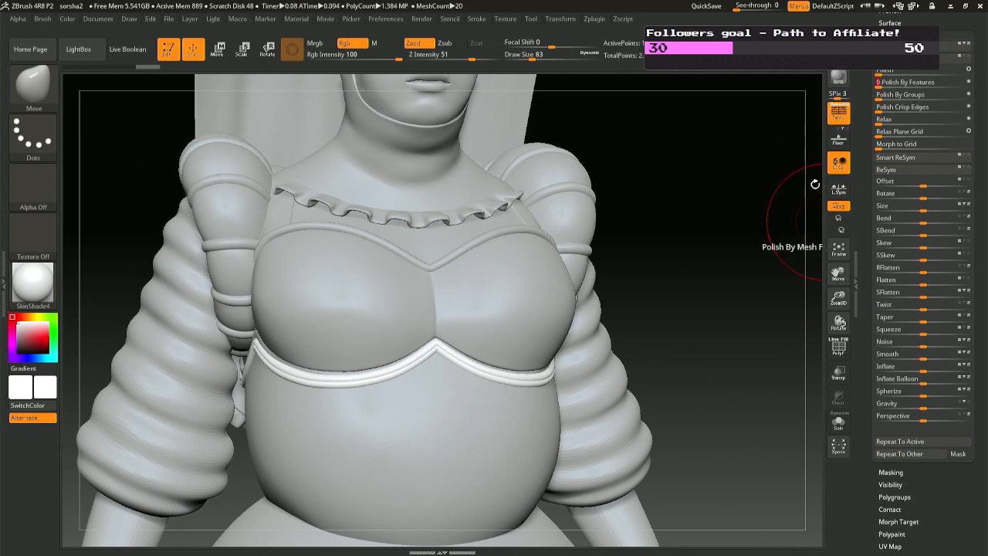
mouse_move(618, 330)
right_mouse_down("ctrl")
mouse_move(611, 305)
mouse_move(641, 305)
mouse_move(622, 319)
mouse_move(628, 326)
mouse_move(510, 308)
mouse_move(488, 325)
right_mouse_up("ctrl")
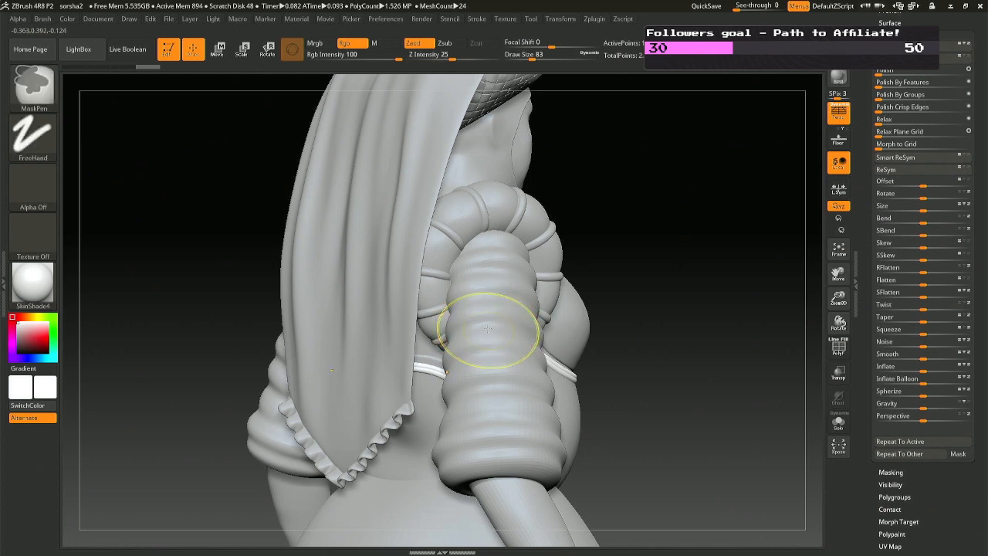
mouse_move(490, 330)
right_mouse_down("ctrl")
mouse_move(538, 326)
mouse_move(505, 339)
mouse_move(573, 320)
mouse_move(490, 331)
right_mouse_up("ctrl")
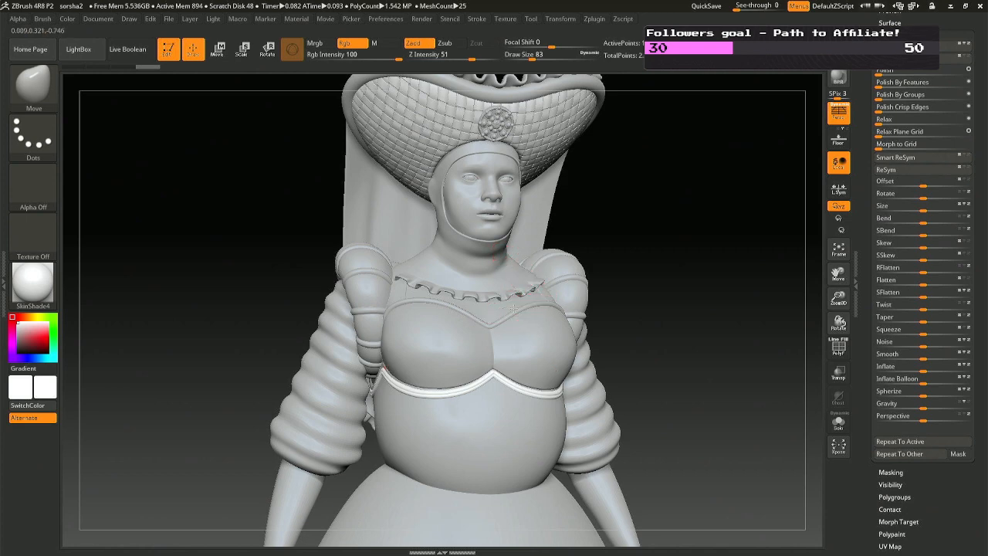
right_click_drag(525, 299, 529, 348)
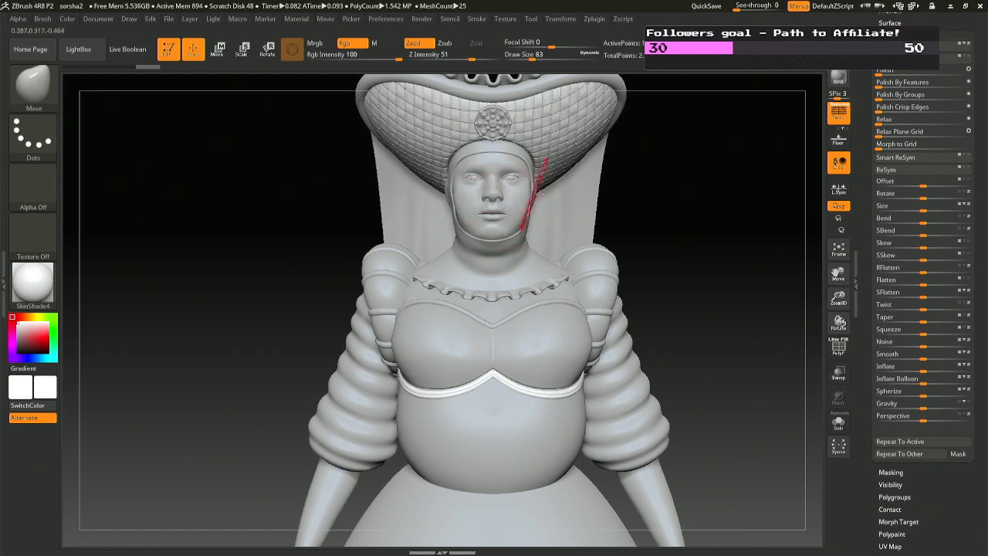
right_click_drag(540, 196, 498, 288, "ctrl")
Select the round medallion on the headdress and inspect it up close from the front.
right_click_drag(456, 185, 463, 249, "alt")
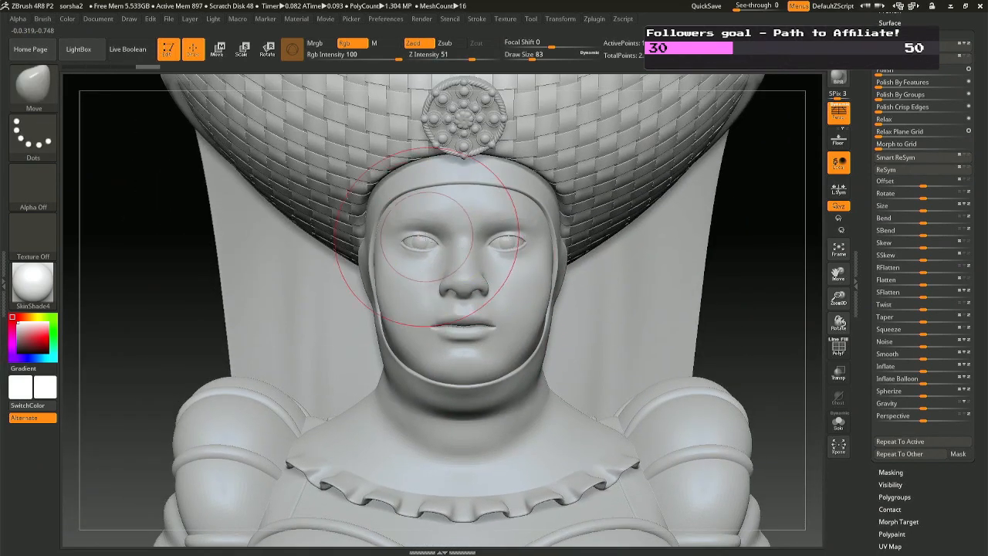
left_click(472, 191, "alt")
left_click(479, 115, "alt")
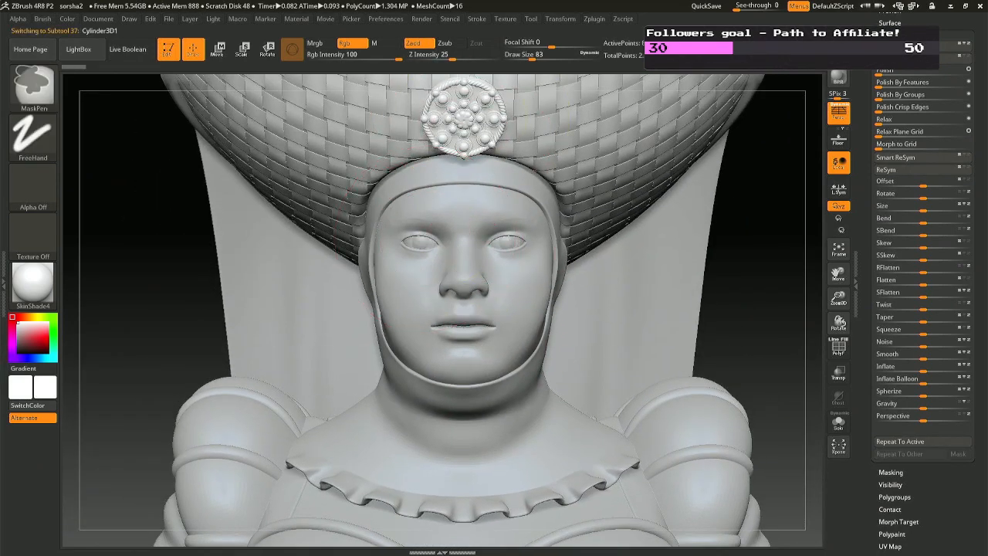
mouse_move(484, 116)
right_mouse_down("ctrl")
mouse_move(502, 136)
mouse_move(501, 274)
right_mouse_up("ctrl")
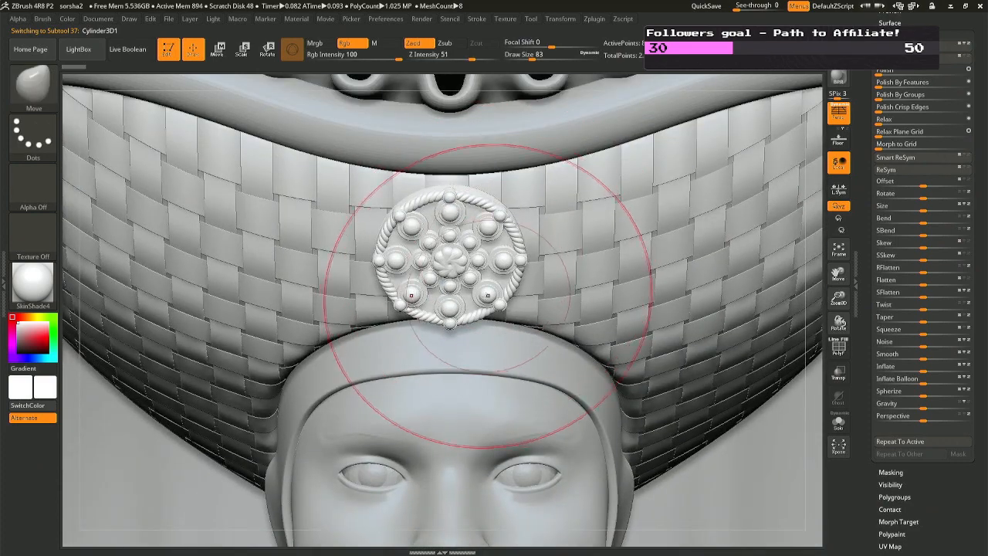
mouse_move(502, 224)
right_mouse_down()
mouse_move(511, 246)
mouse_move(567, 273)
mouse_move(560, 257)
mouse_move(502, 265)
mouse_move(510, 293)
right_mouse_up()
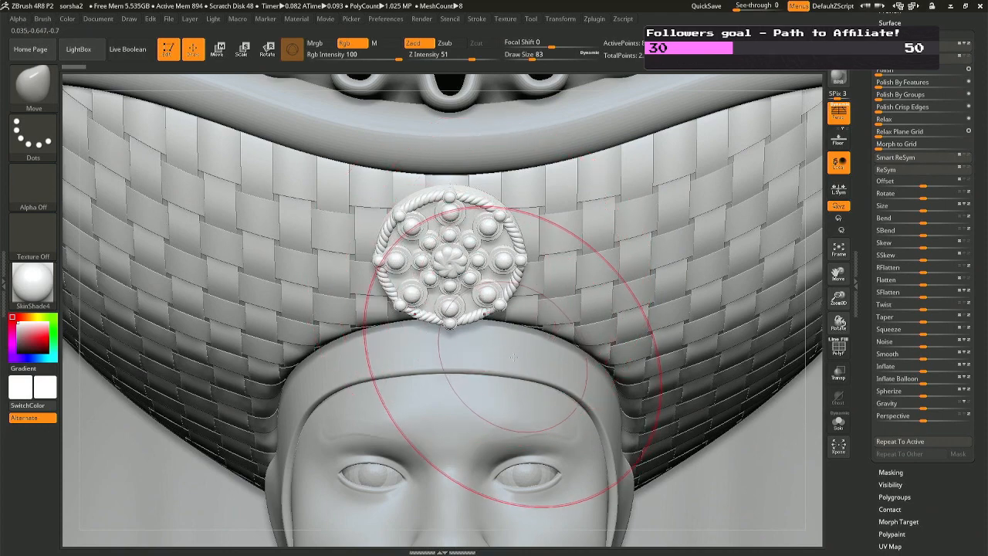
key("ctrl")
key("f")
mouse_move(494, 185)
left_mouse_down()
mouse_move(489, 205)
mouse_move(442, 209)
mouse_move(496, 214)
mouse_move(548, 168)
mouse_move(559, 54)
left_mouse_up()
mouse_move(570, 244)
right_mouse_down("ctrl")
mouse_move(540, 203)
mouse_move(538, 220)
right_mouse_up("ctrl")
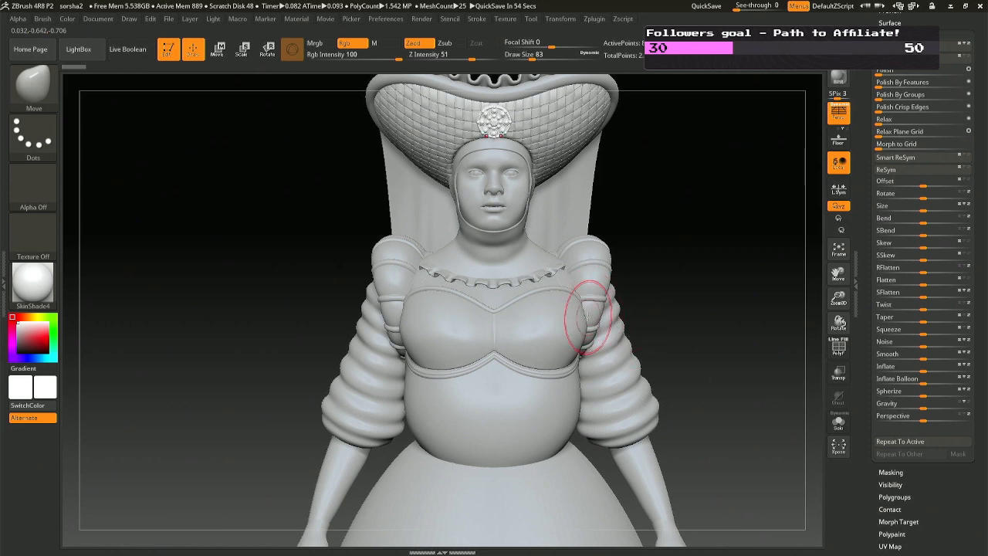
Select the ridged sleeves, set the Move brush's draw size to 104 and undo the last trial change to the sleeves.
mouse_move(594, 321)
right_mouse_down("ctrl")
mouse_move(573, 301)
mouse_move(585, 279)
mouse_move(582, 367)
mouse_move(594, 279)
mouse_move(575, 273)
mouse_move(589, 283)
mouse_move(595, 270)
right_mouse_up("ctrl")
mouse_move(595, 270)
right_mouse_down("alt")
mouse_move(575, 224)
mouse_move(627, 249)
right_mouse_up("alt")
right_click_drag(561, 224, 621, 396)
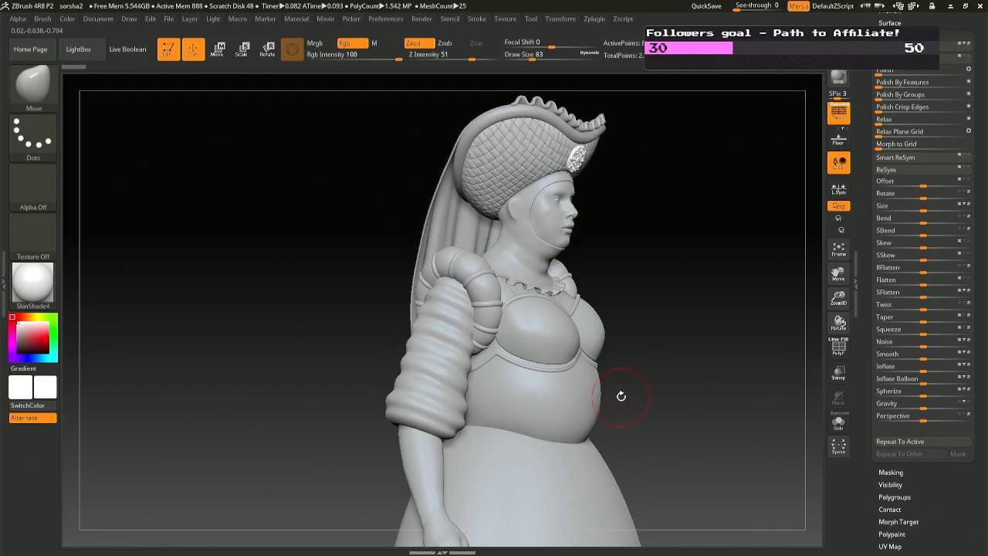
left_click(430, 406, "alt")
key("space")
left_click_drag(432, 376, 438, 376)
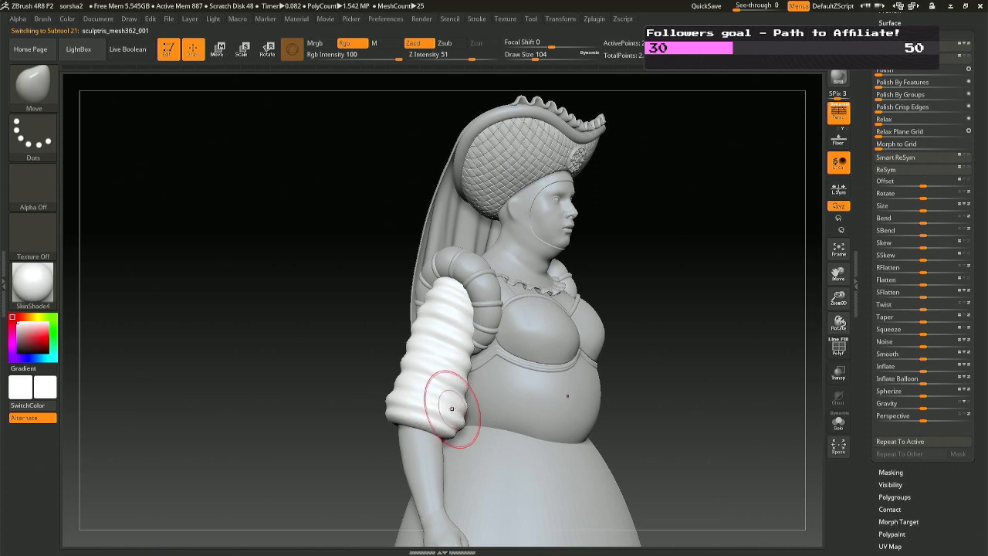
mouse_move(452, 408)
right_mouse_down()
mouse_move(397, 411)
mouse_move(440, 409)
mouse_move(427, 409)
right_mouse_up()
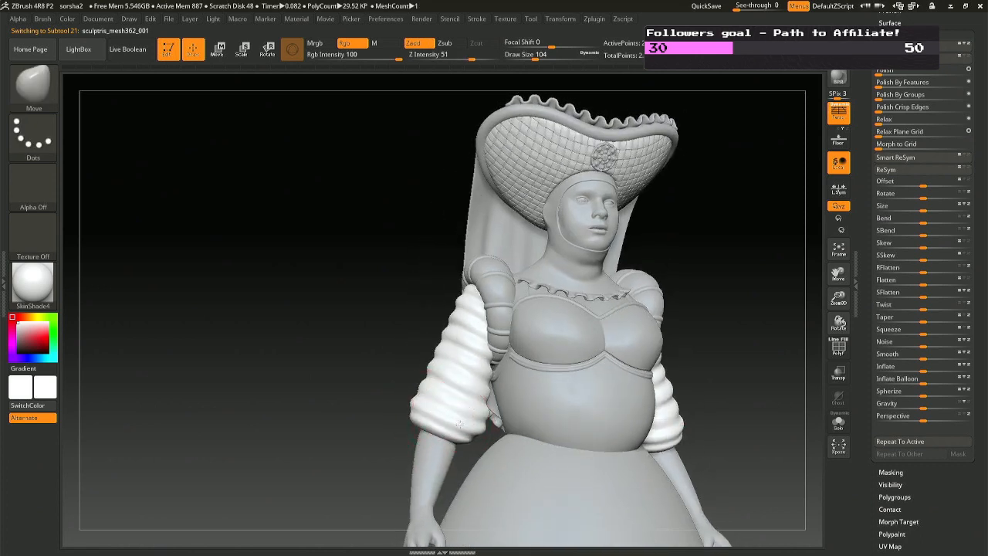
key("ctrl+z")
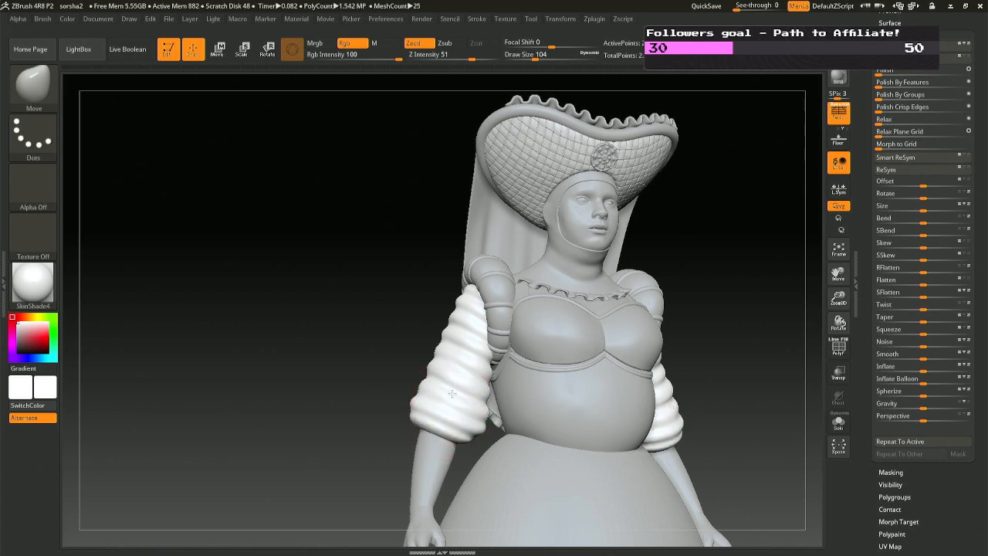
Set the draw size to 149, nudge the sleeves' lower ends with the Move brush and check the shape from all sides.
key("space")
left_click_drag(452, 374, 456, 374)
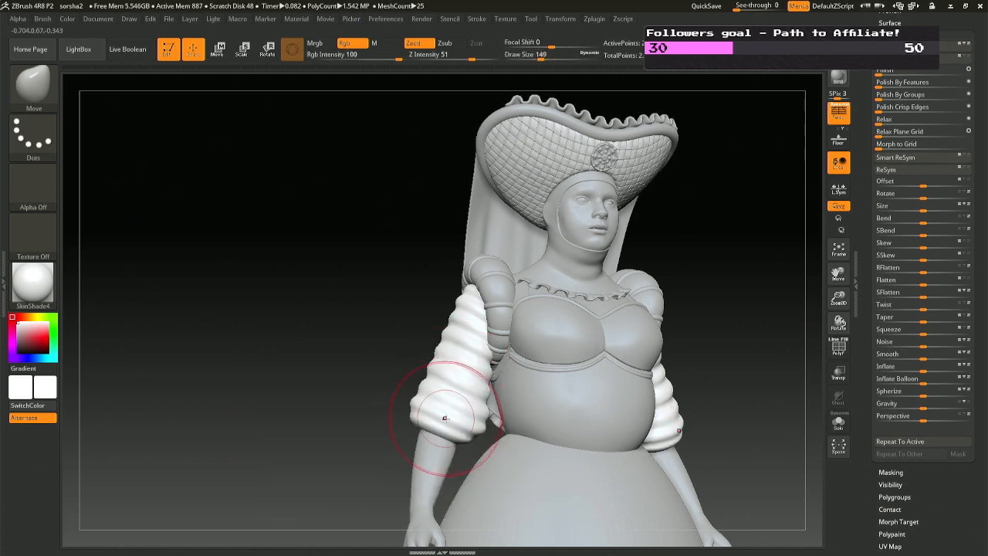
left_click_drag(445, 418, 441, 419)
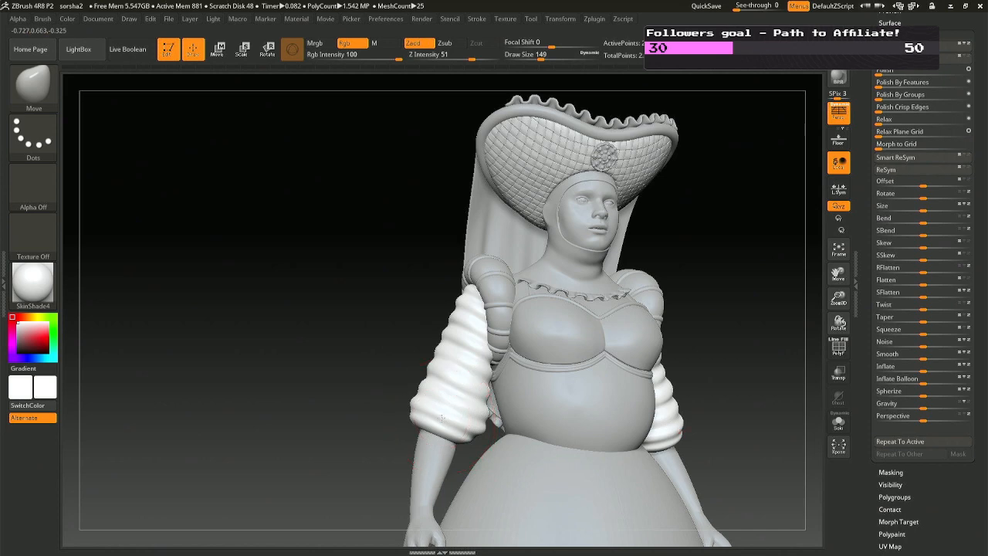
left_click_drag(216, 403, 573, 335)
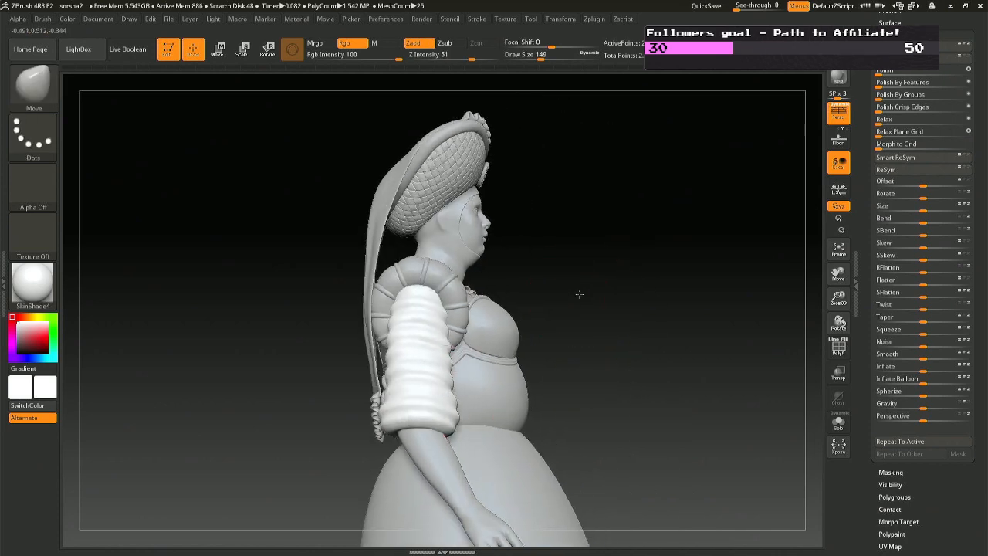
left_click_drag(579, 294, 619, 318)
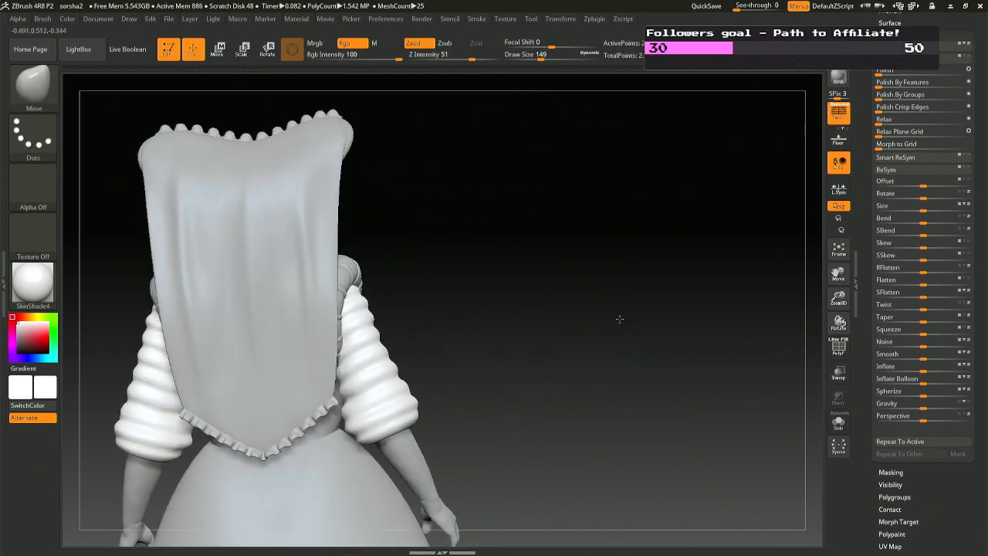
mouse_move(494, 314)
left_mouse_down()
mouse_move(603, 306)
mouse_move(669, 289)
mouse_move(632, 294)
left_mouse_up()
key("ctrl")
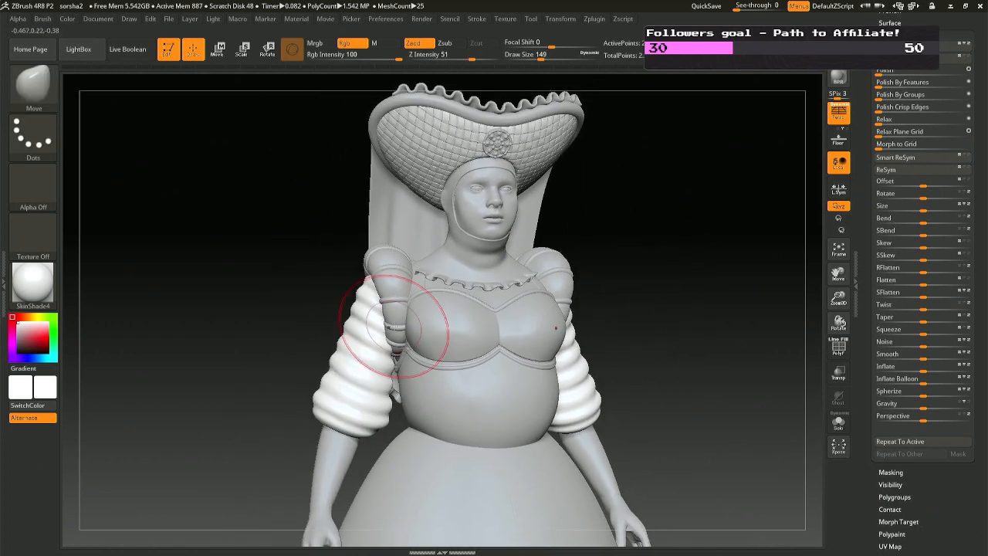
Compare the ridged sleeves with the smooth sleeves sculptris_mesh361 and the Extract14 rings, ending with the ridged sleeves reselected.
scroll(981, 114, "up", 3)
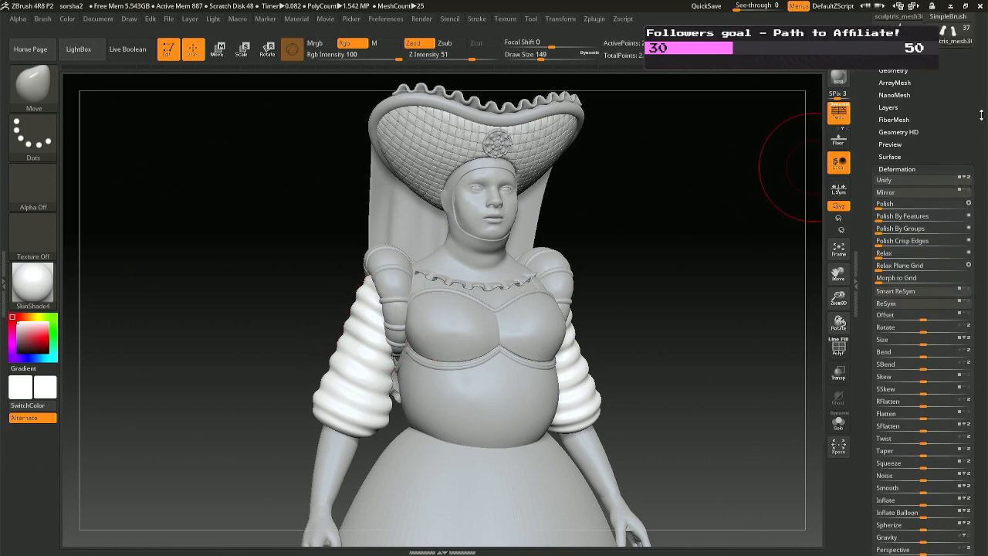
left_click(901, 70)
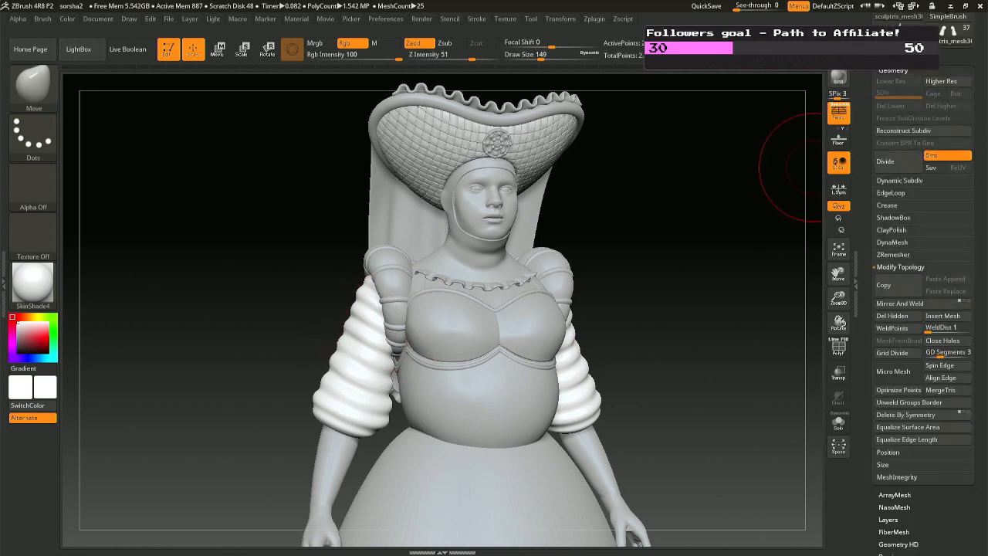
left_click(893, 59)
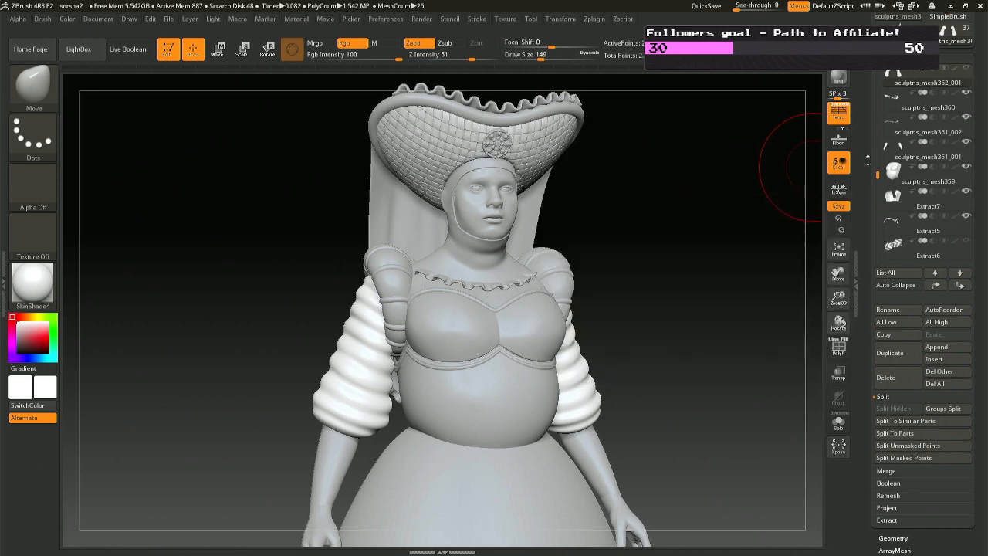
left_click_drag(876, 174, 876, 158)
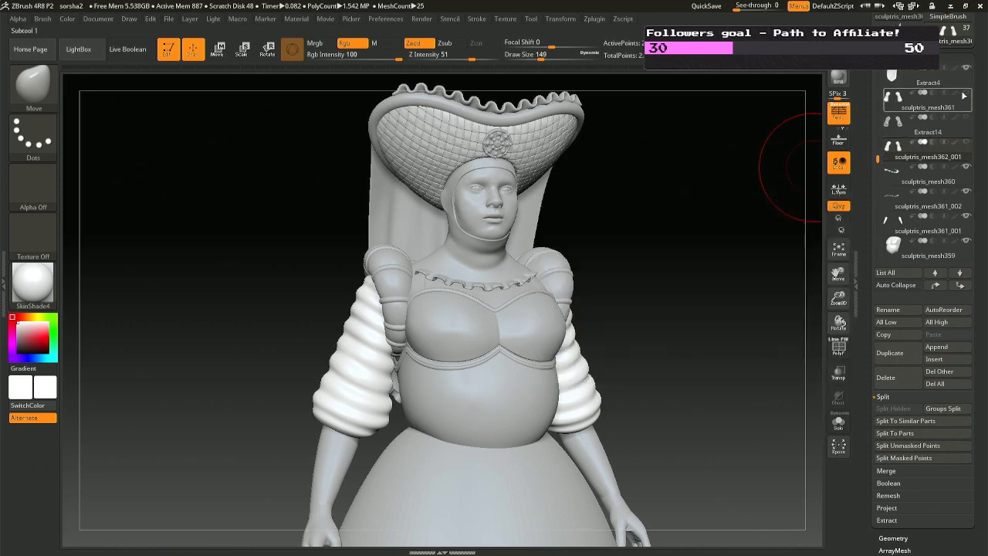
left_click(968, 121)
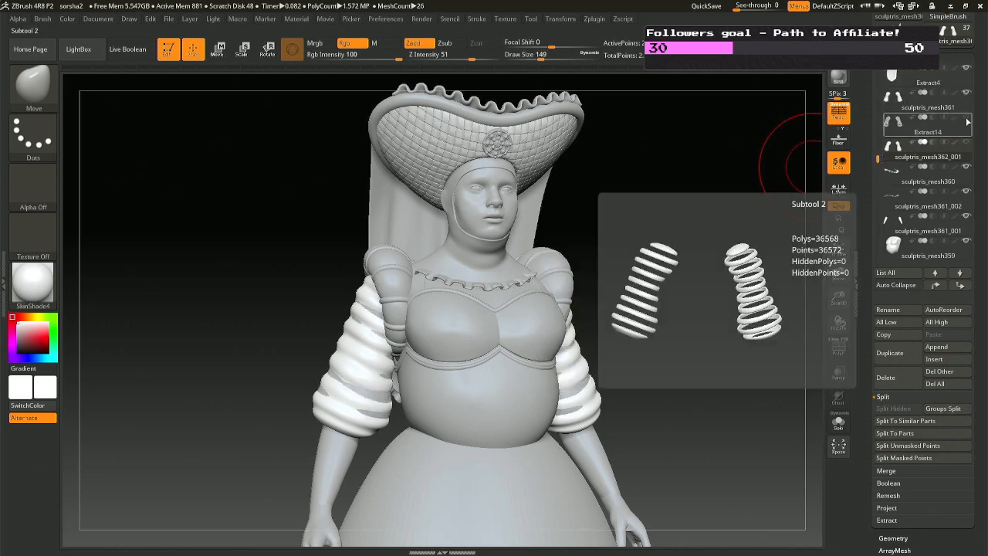
left_click(922, 119)
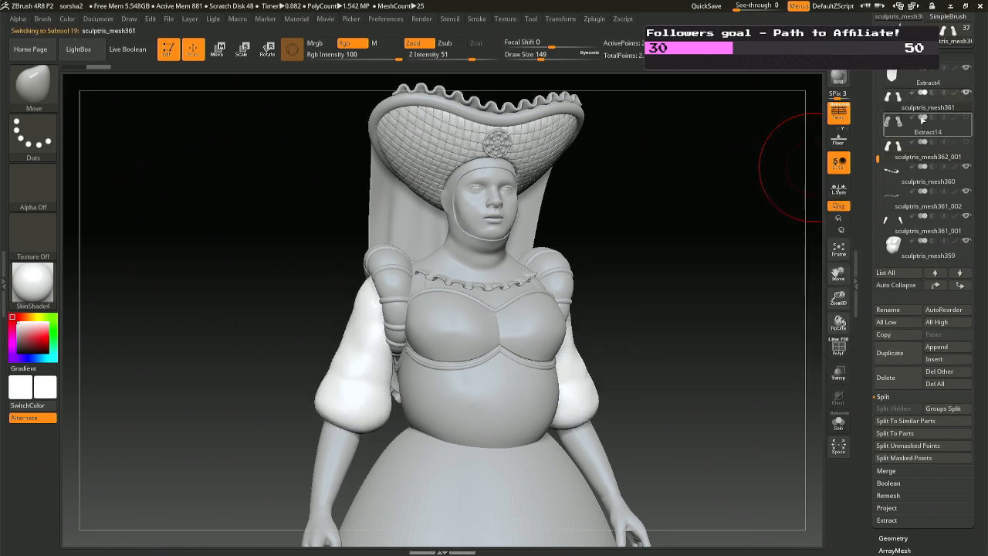
left_click(969, 119)
mouse_move(711, 119)
left_mouse_down()
mouse_move(641, 120)
mouse_move(698, 115)
left_mouse_up()
left_click_drag(635, 212, 679, 199)
mouse_move(966, 93)
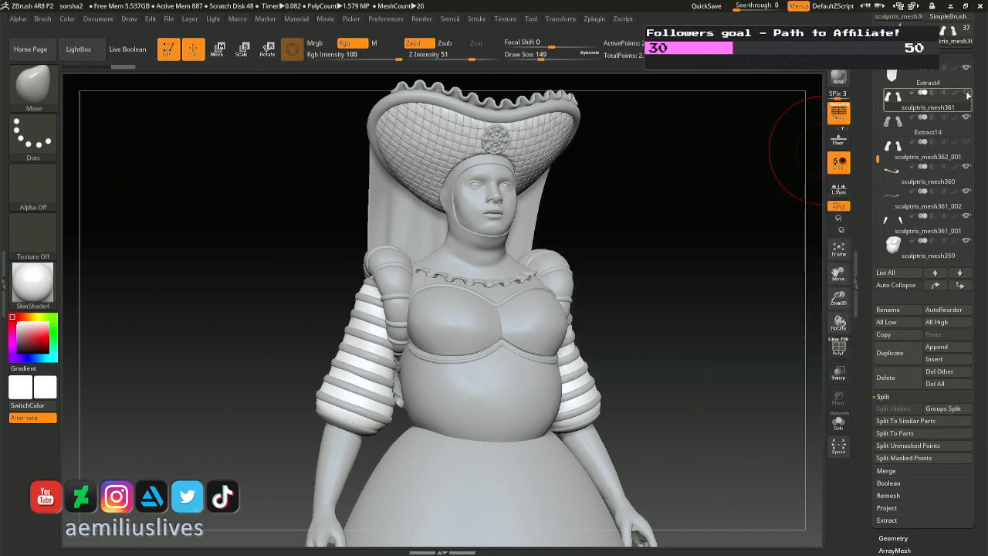
left_click(891, 148)
left_click(891, 148)
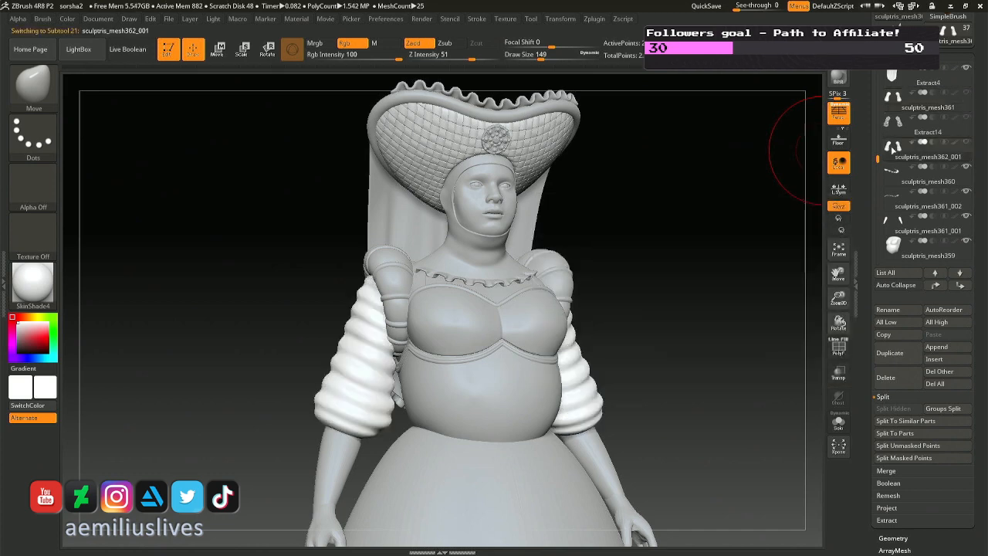
Isolate the ridged sleeves, reshape their inner sides with the Move brush at draw sizes 90 and 112, and show the whole figure again.
mouse_move(414, 367)
right_mouse_down()
mouse_move(398, 365)
mouse_move(419, 375)
right_mouse_up()
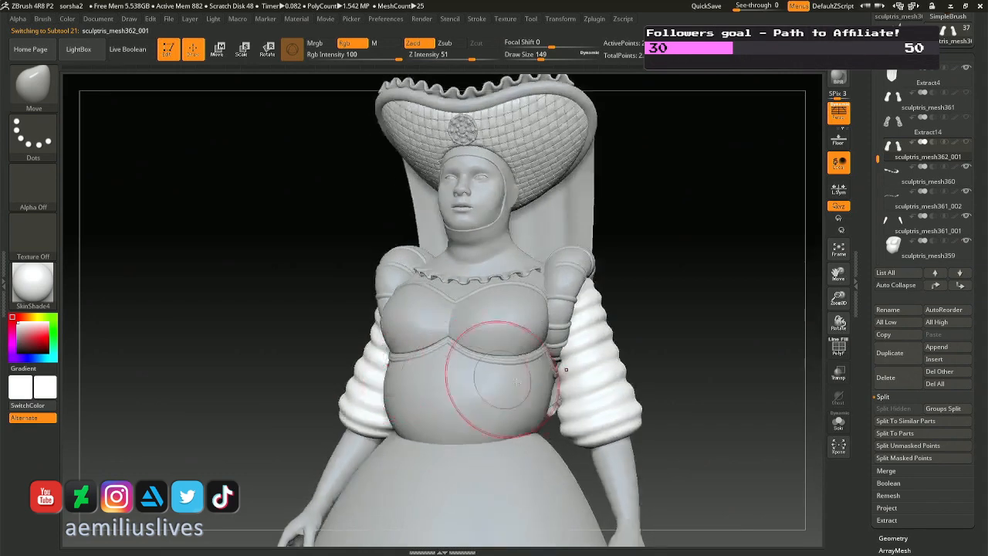
right_click_drag(567, 369, 749, 371)
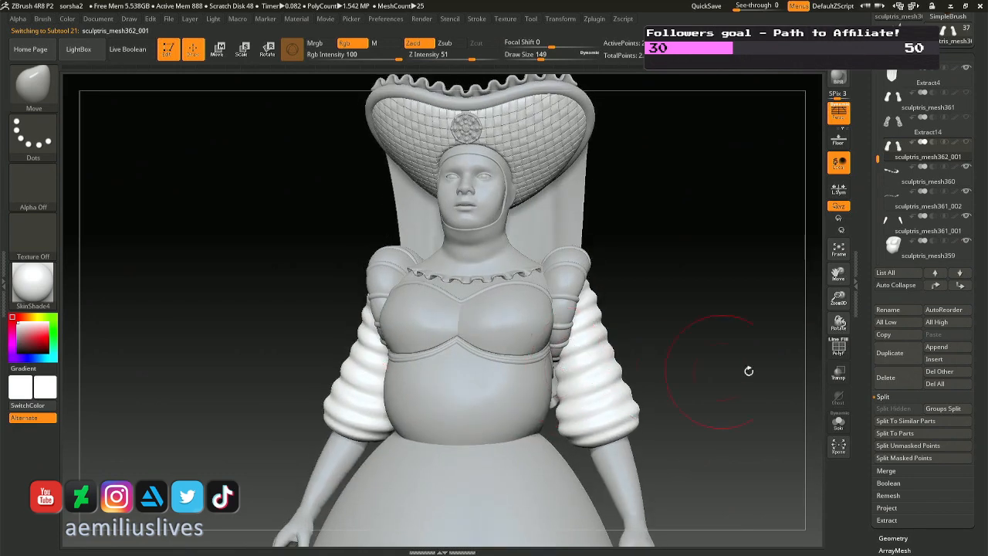
left_click(838, 422)
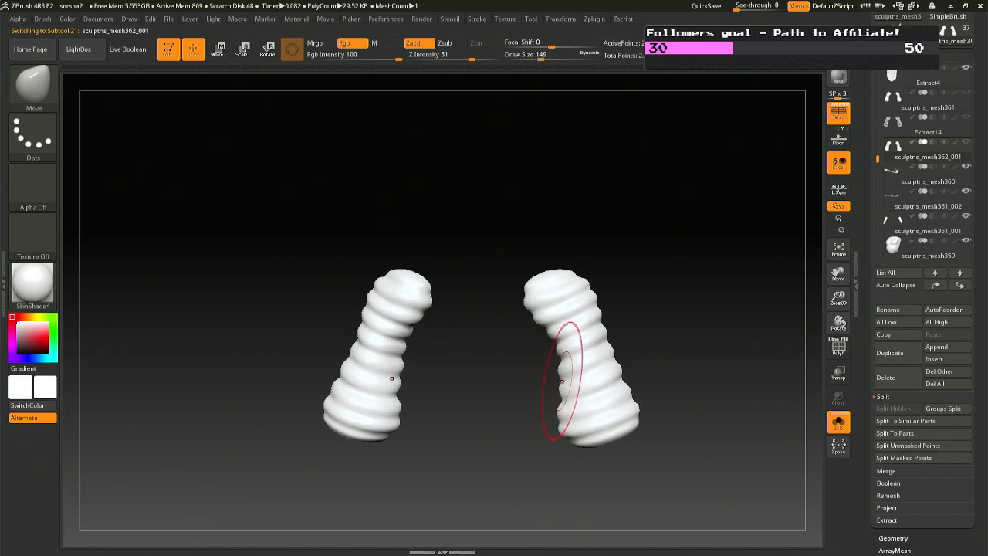
key("space")
left_click_drag(557, 374, 558, 374)
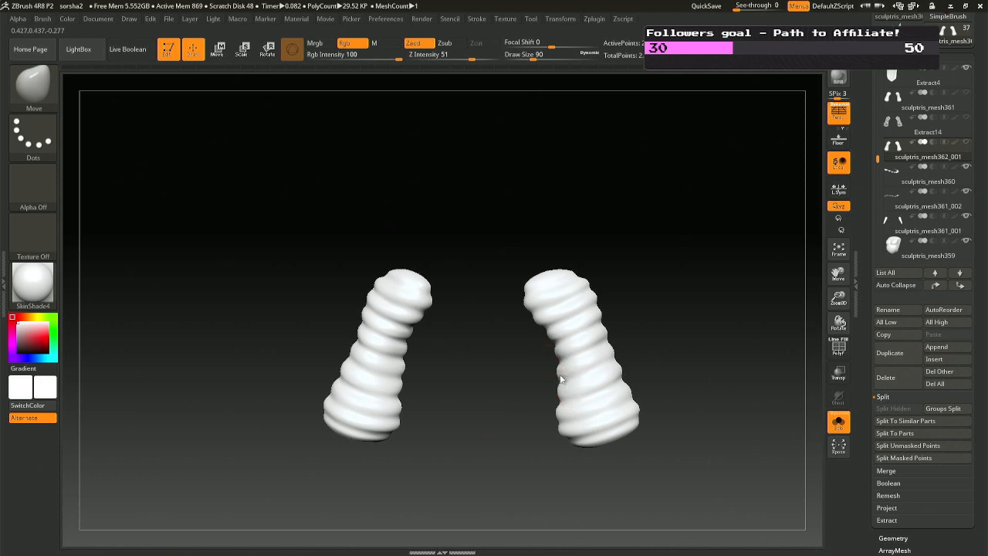
key("space")
left_click_drag(564, 374, 563, 374)
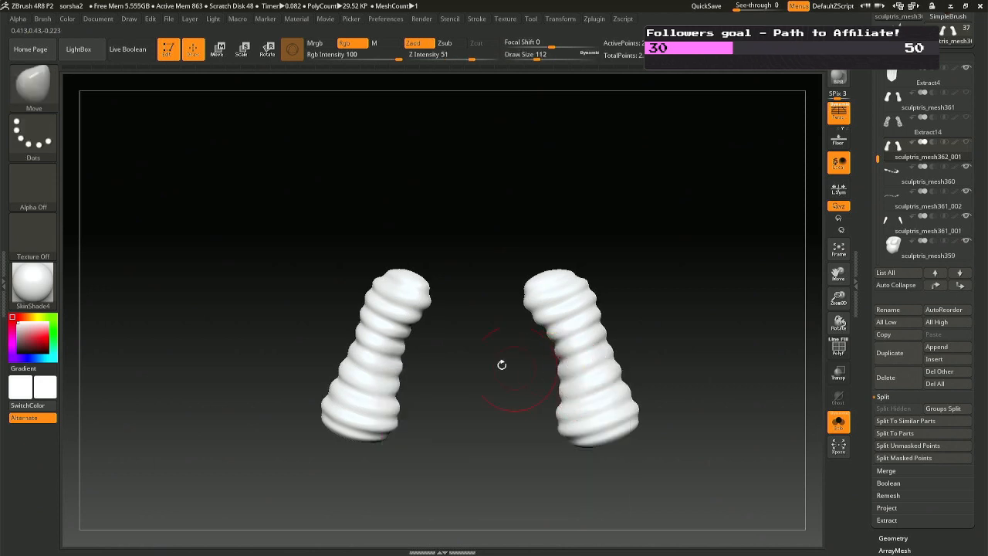
left_click(838, 418)
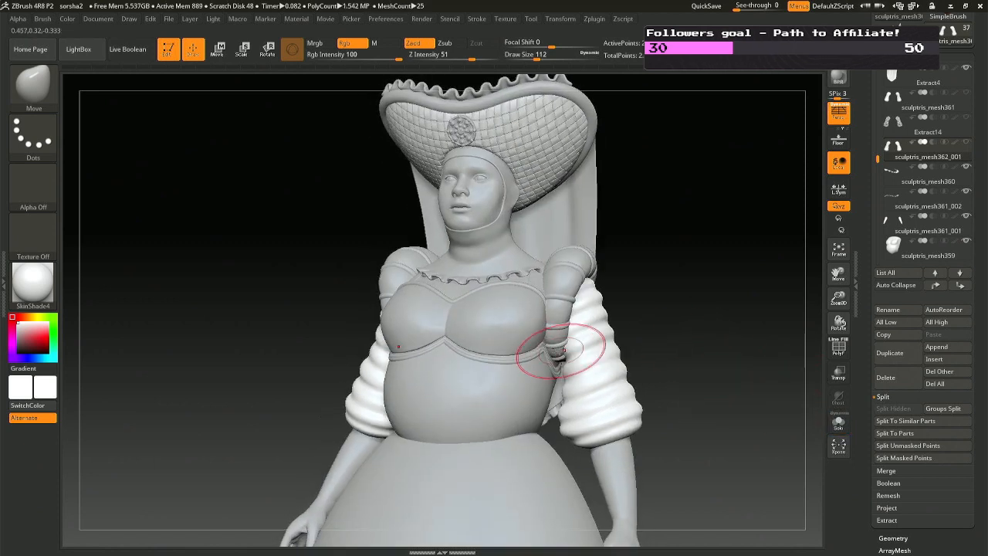
right_click_drag(561, 351, 610, 349)
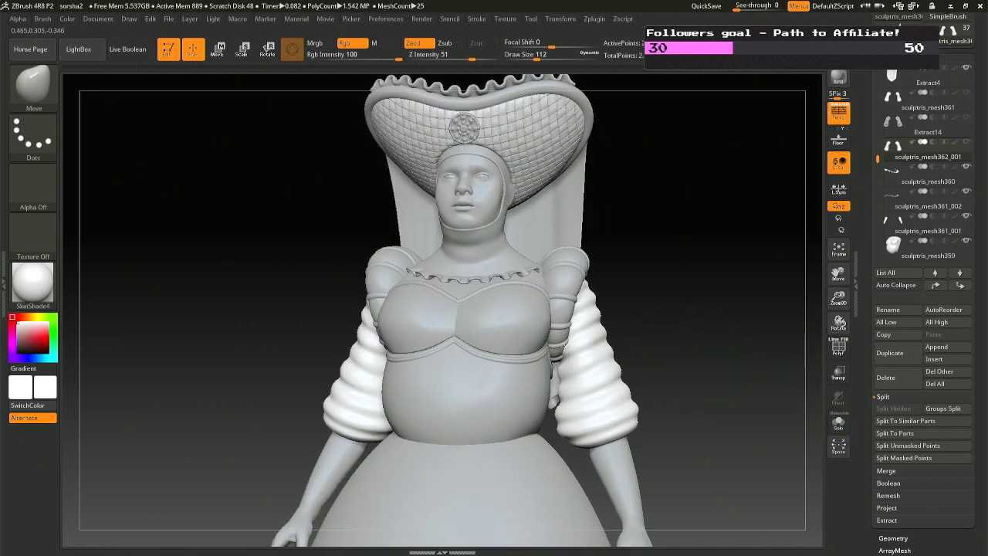
Select the shoulder rolls, make the ridged sleeves sculptris_mesh362_001 visible again and check both together from the front.
left_click(562, 337, "alt")
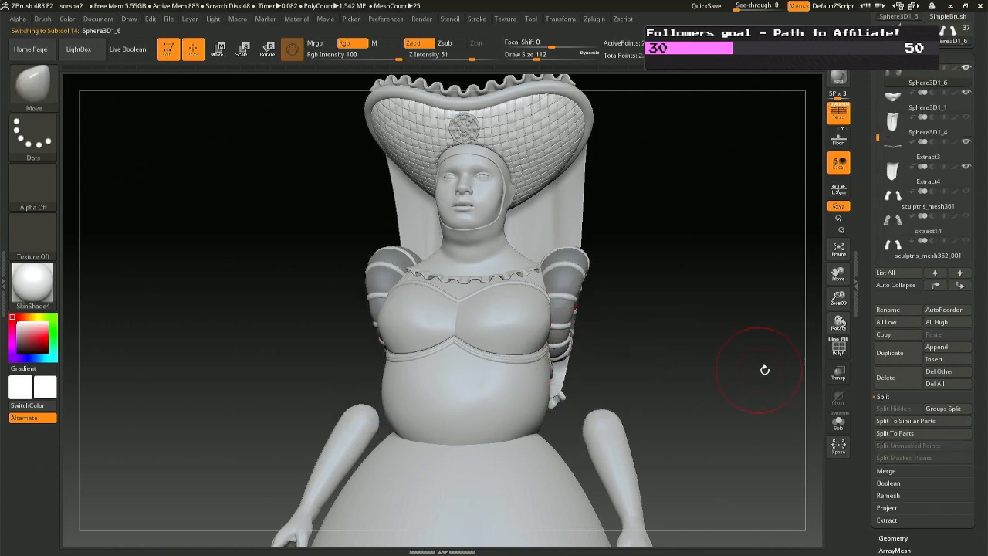
left_click_drag(765, 370, 668, 356)
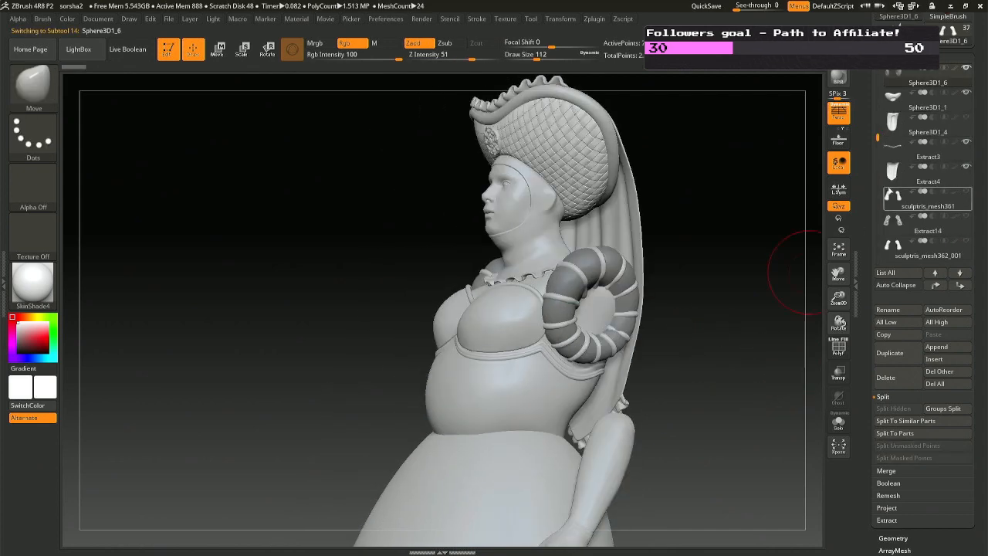
left_click(966, 240)
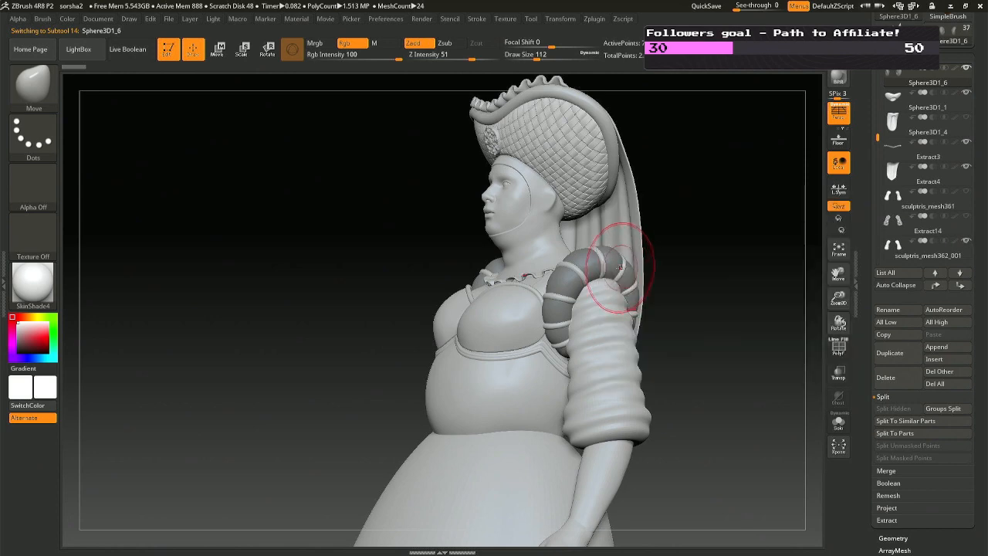
mouse_move(628, 254)
left_mouse_down()
mouse_move(646, 266)
mouse_move(653, 255)
mouse_move(640, 236)
mouse_move(672, 238)
mouse_move(679, 209)
mouse_move(689, 216)
mouse_move(670, 225)
mouse_move(690, 213)
mouse_move(650, 208)
mouse_move(657, 252)
left_mouse_up()
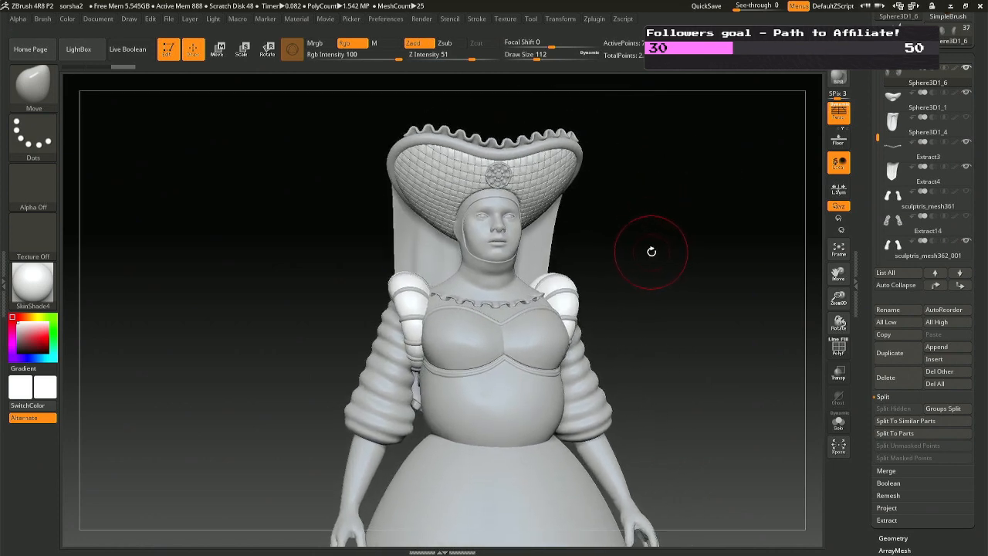
Select the headdress's woven surface Sphere3D1_1 and open its surface noise in the NoiseMaker editor.
left_click(447, 188, "alt")
right_click_drag(501, 179, 505, 326, "ctrl")
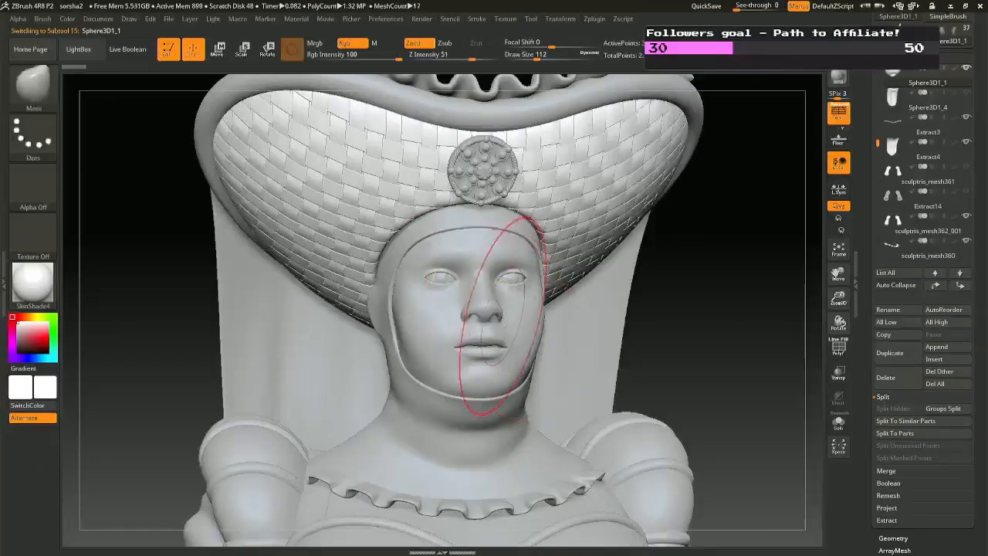
right_click_drag(419, 245, 421, 262, "ctrl")
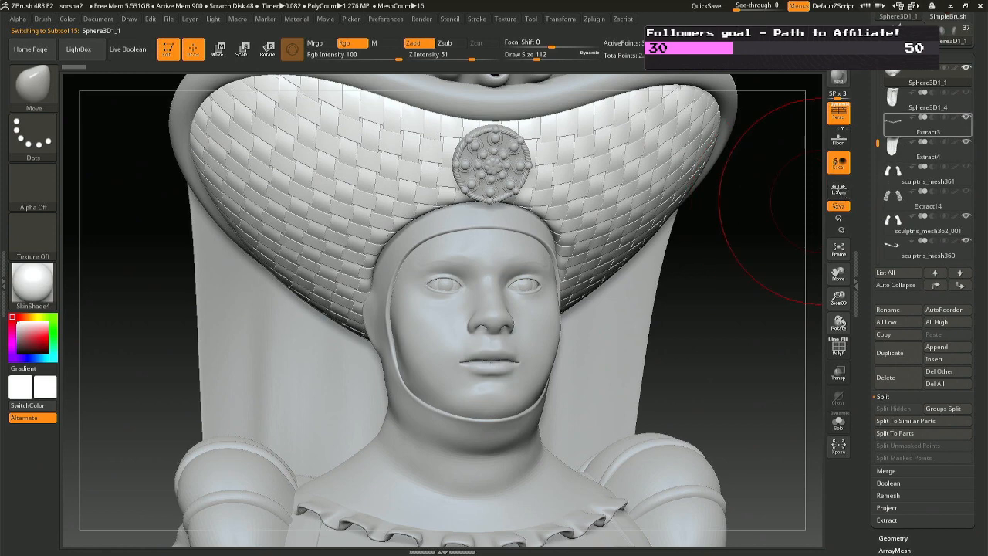
left_click(889, 58)
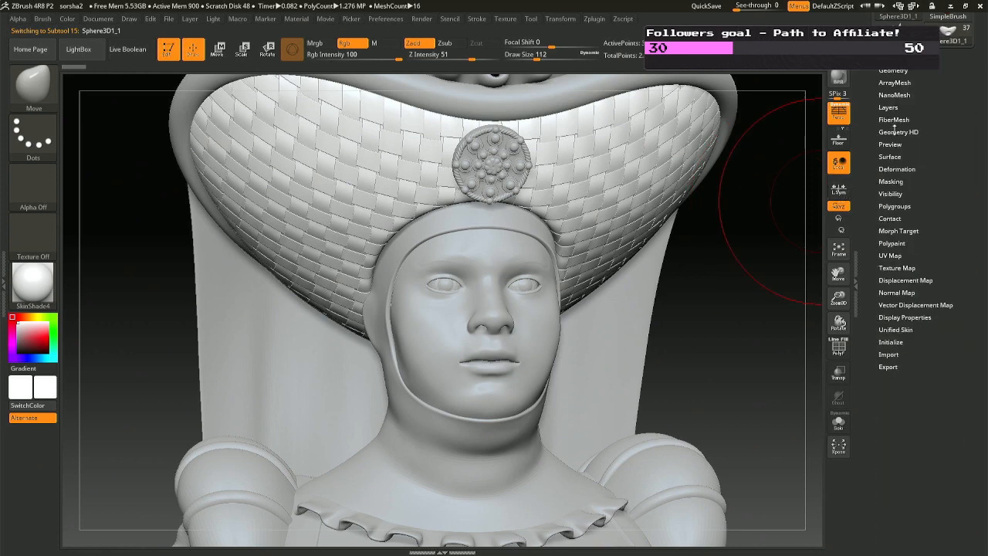
left_click(890, 156)
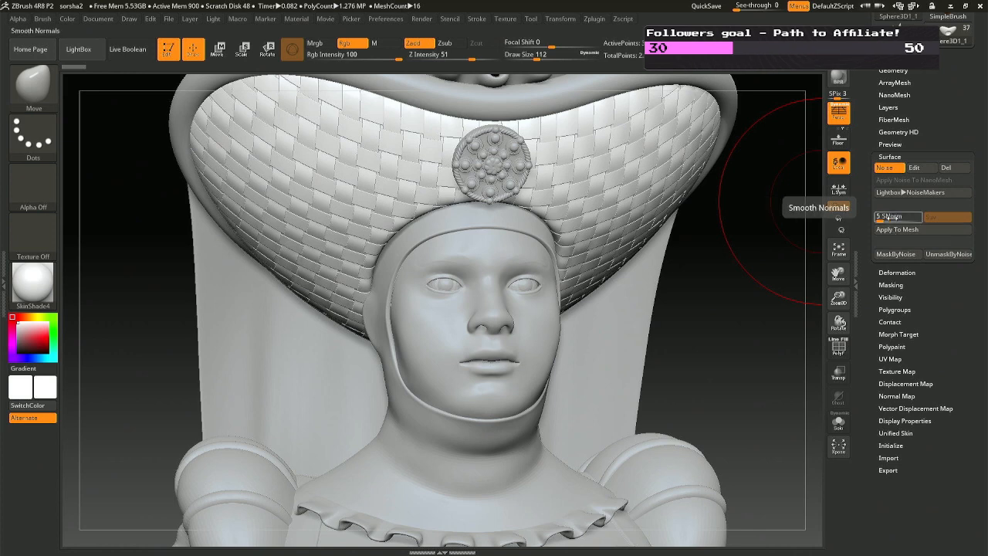
key("ctrl")
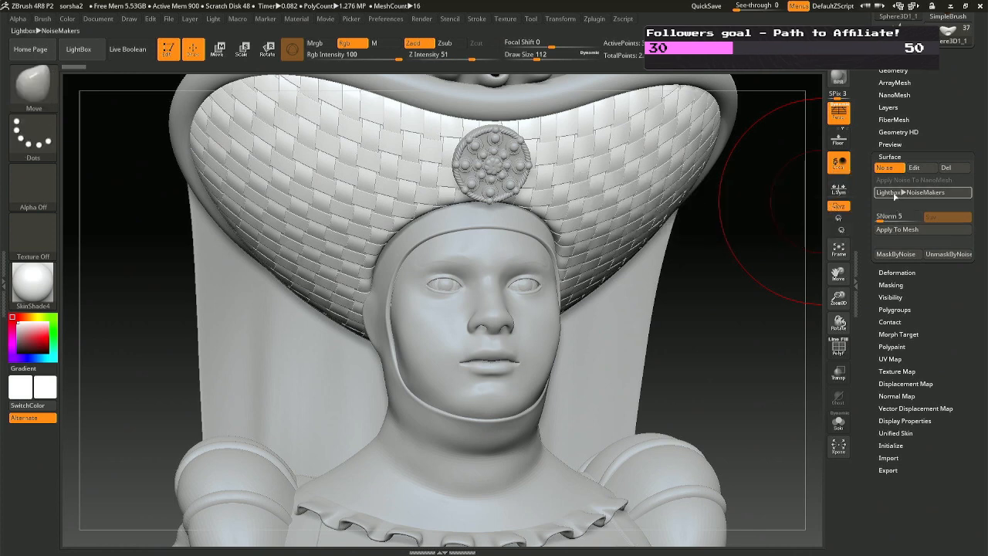
left_click(919, 168)
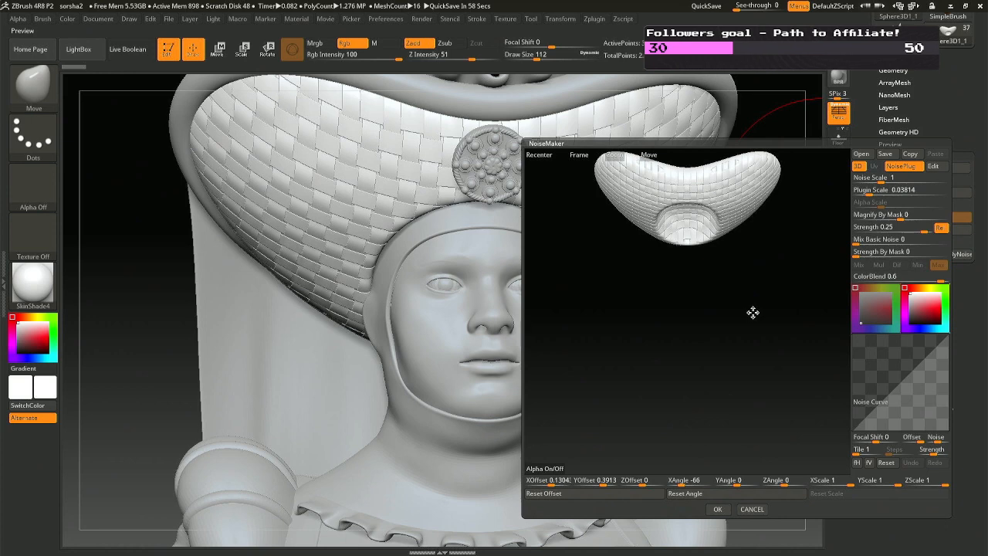
Try different Noise Scale values, including 16 and 0.0008, on the headdress's weave and discard the noise changes.
left_click(855, 178)
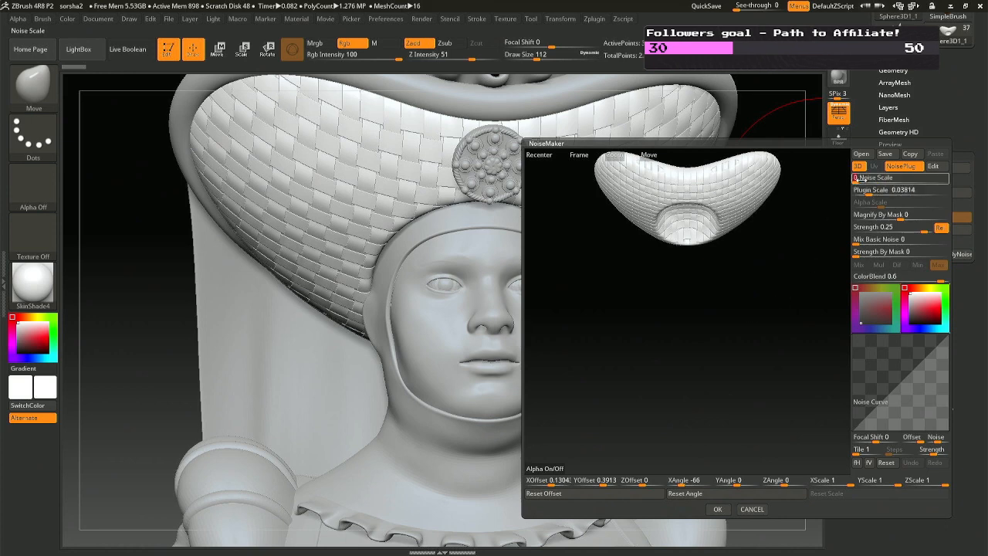
left_click_drag(862, 179, 900, 180)
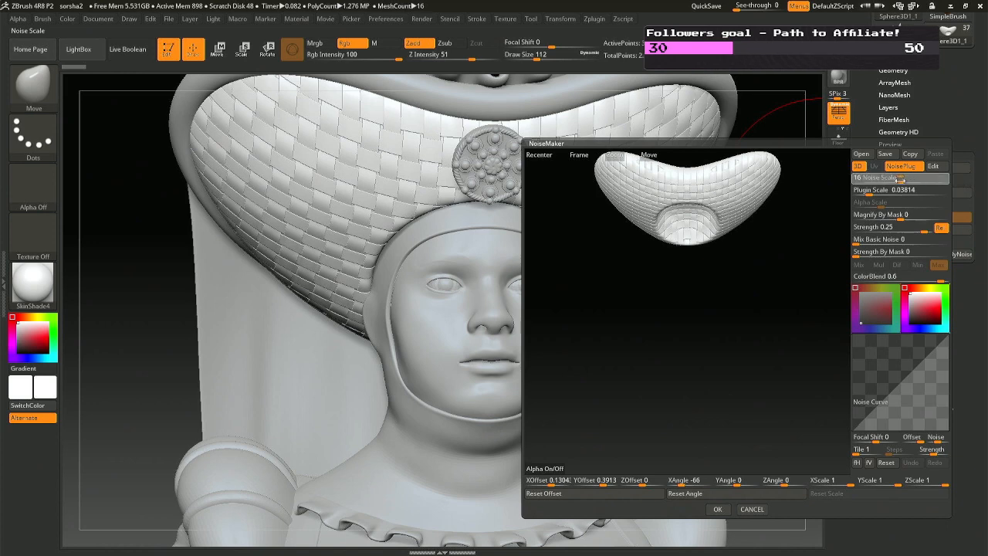
left_click(872, 179)
left_click_drag(868, 182, 861, 181)
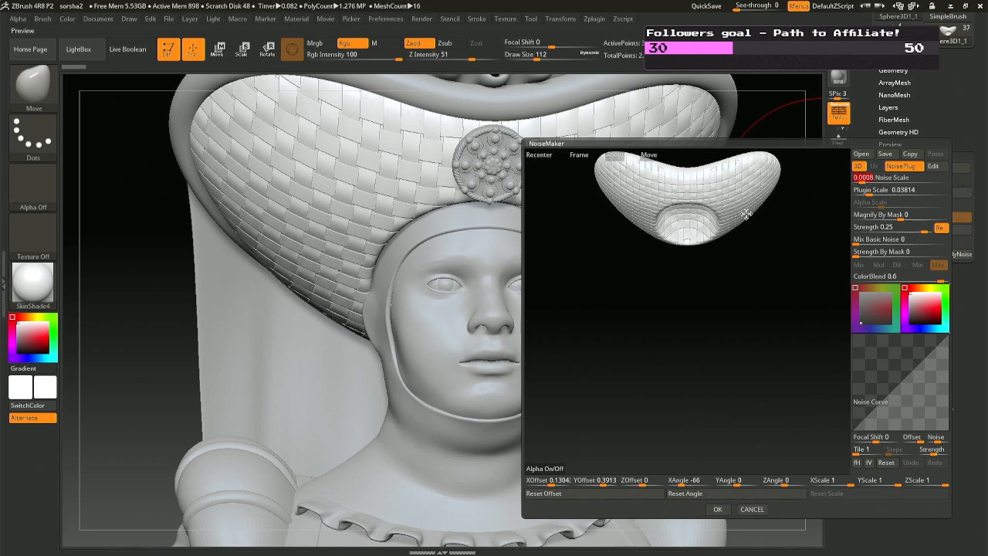
left_click_drag(764, 246, 742, 202)
left_click_drag(666, 328, 686, 323)
left_click(739, 510)
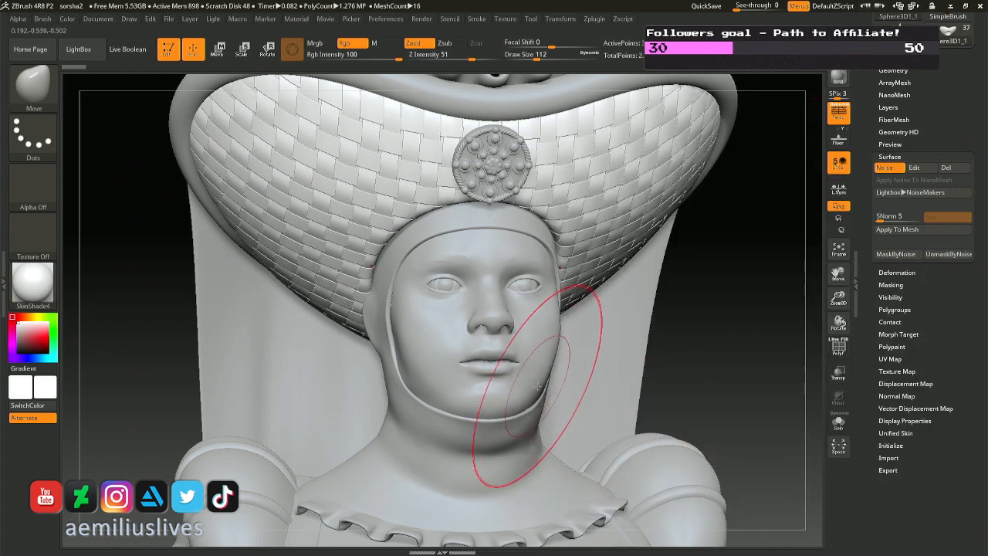
Hide the coif Extract2 so the head beneath it is exposed, and bring the side of the face into close view.
key("ctrl")
mouse_move(588, 418)
right_mouse_down("ctrl")
mouse_move(607, 409)
mouse_move(622, 369)
mouse_move(626, 316)
right_mouse_up("ctrl")
left_click_drag(626, 316, 635, 316)
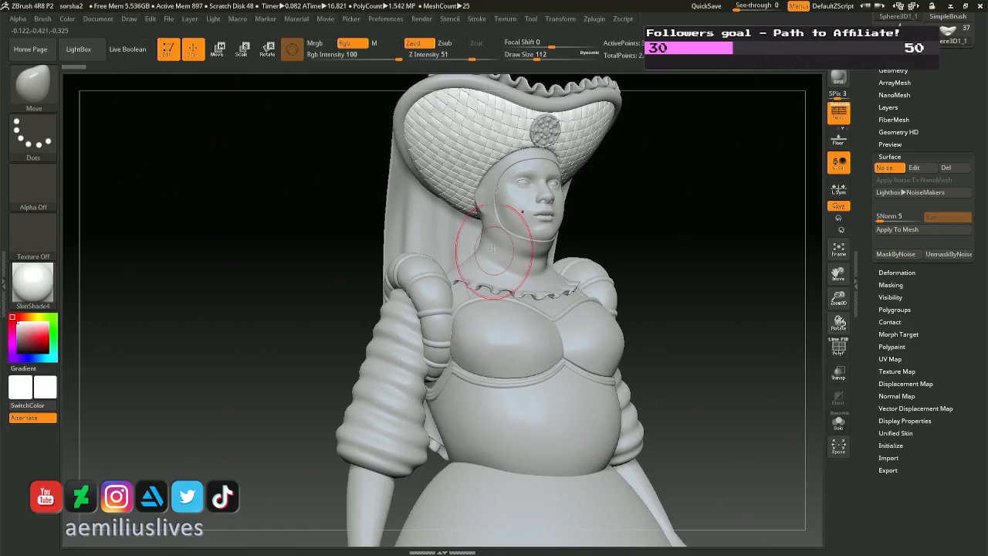
left_click_drag(663, 267, 633, 267)
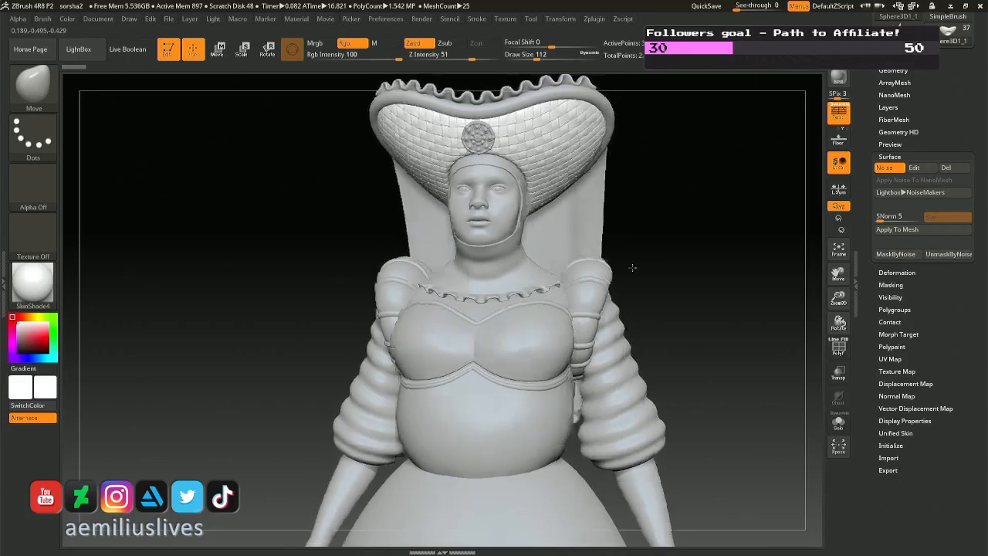
left_click(522, 258, "alt")
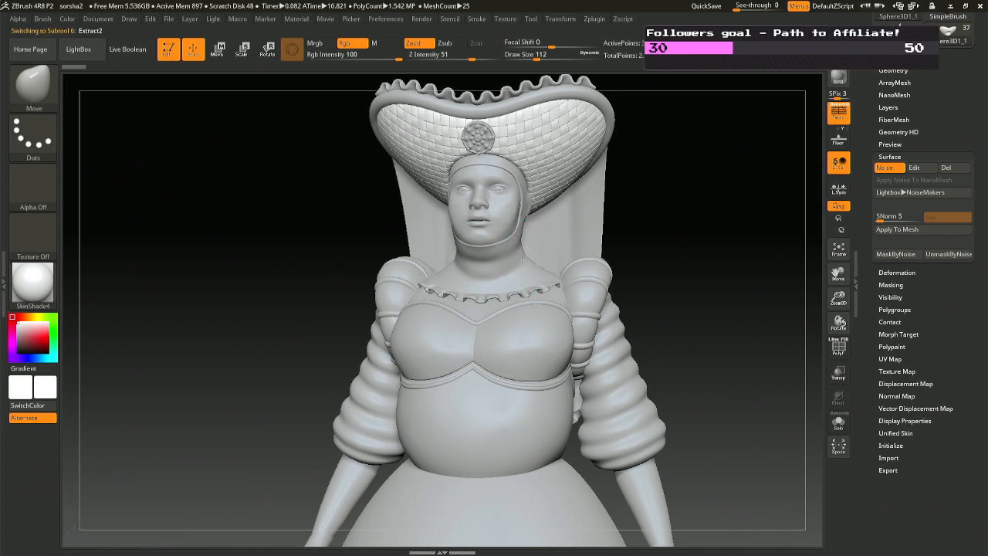
left_click_drag(960, 105, 987, 121)
left_click(907, 79)
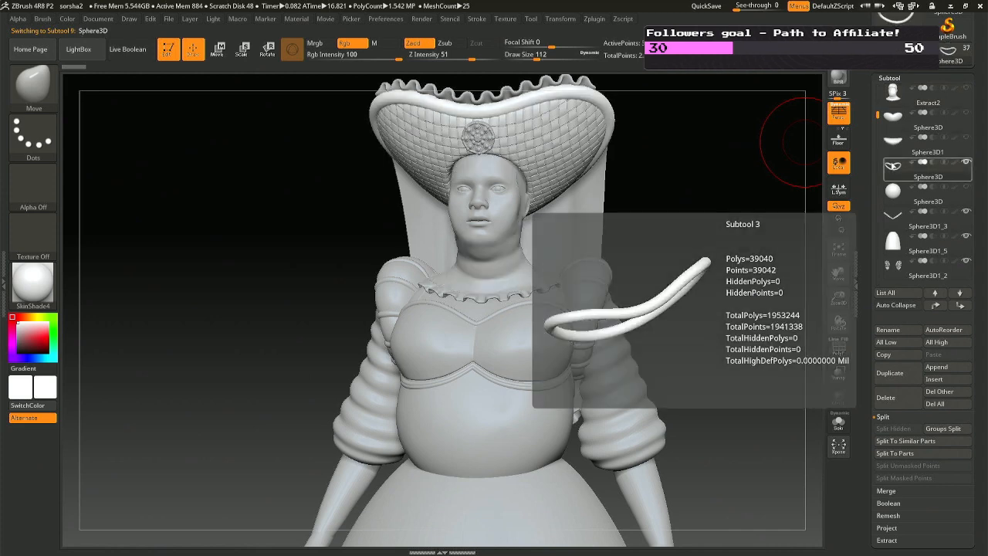
left_click_drag(690, 156, 676, 160)
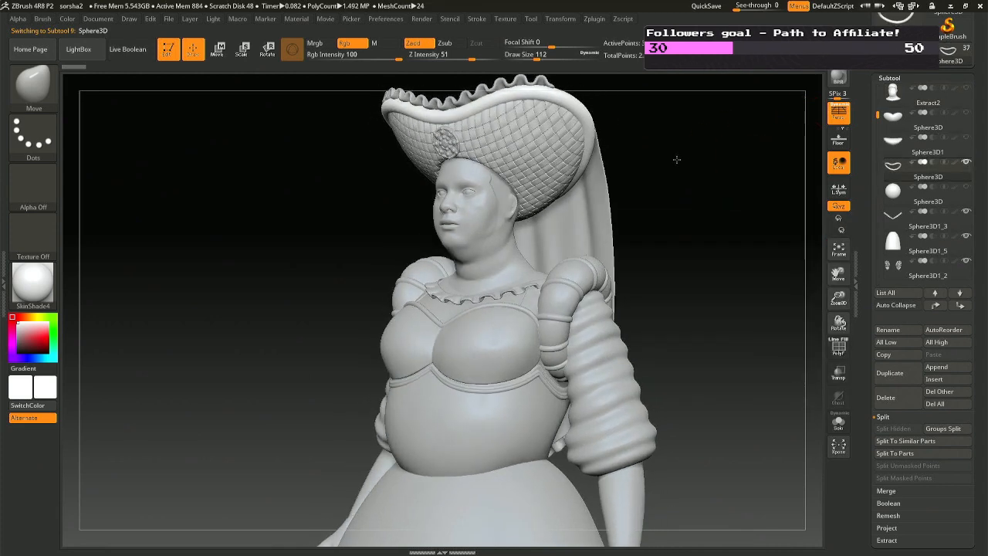
right_click_drag(533, 174, 462, 265, "ctrl")
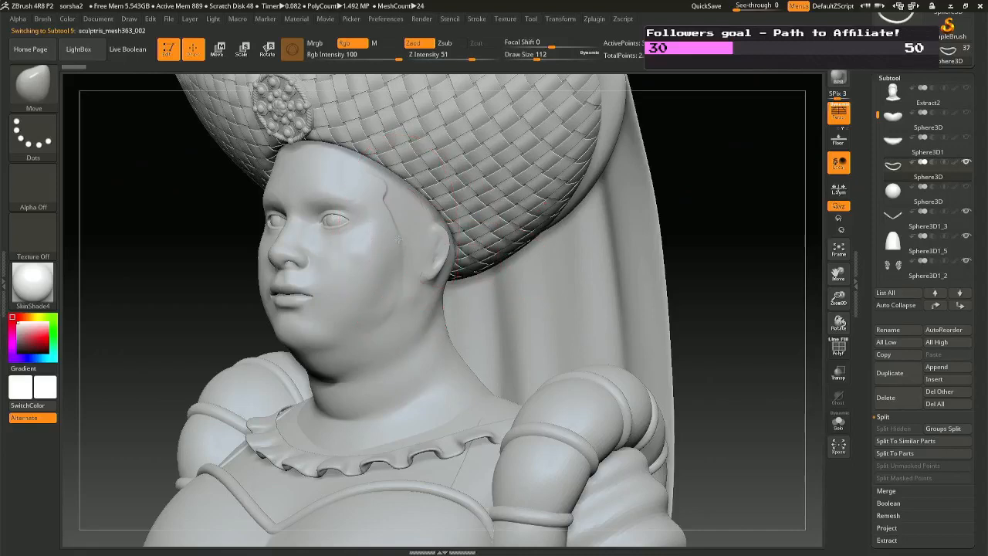
Select the head sculptris_mesh363_002, invert its mask, then reshape and smooth the temple hairline at draw size 46, checking both sides.
left_click(398, 239, "alt")
key("space")
left_click_drag(420, 228, 389, 229)
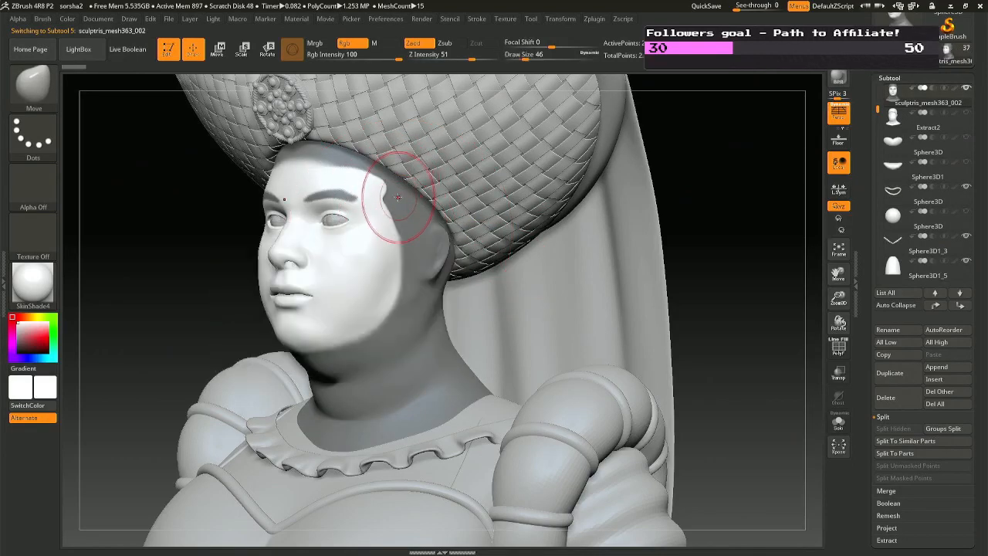
key("ctrl+i")
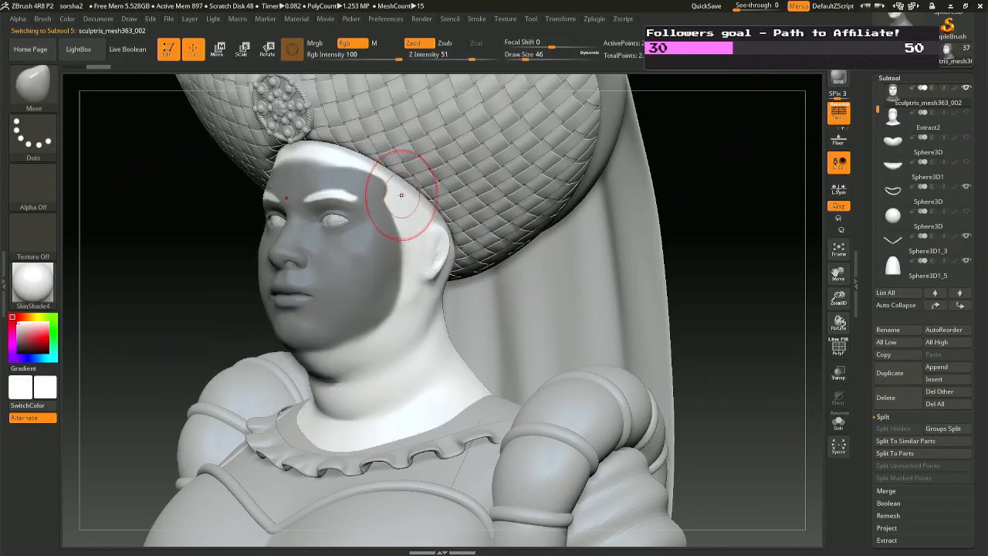
mouse_move(389, 199)
left_mouse_down()
mouse_move(362, 166)
mouse_move(373, 180)
left_mouse_up()
left_click_drag(308, 186, 401, 205, "shift")
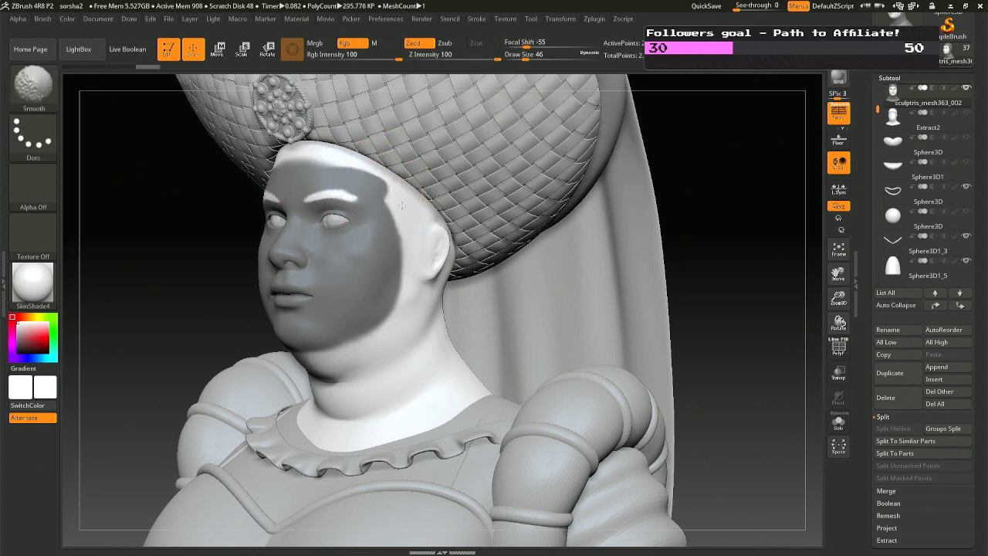
mouse_move(132, 220)
left_mouse_down()
mouse_move(202, 216)
mouse_move(253, 199)
left_mouse_up()
mouse_move(252, 199)
right_mouse_down()
mouse_move(348, 200)
mouse_move(239, 198)
right_mouse_up()
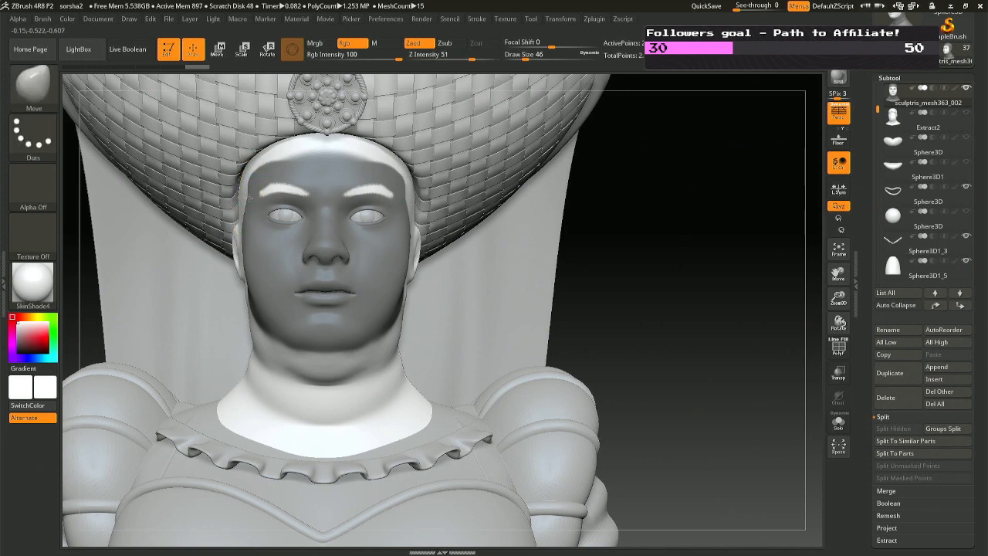
key("shift")
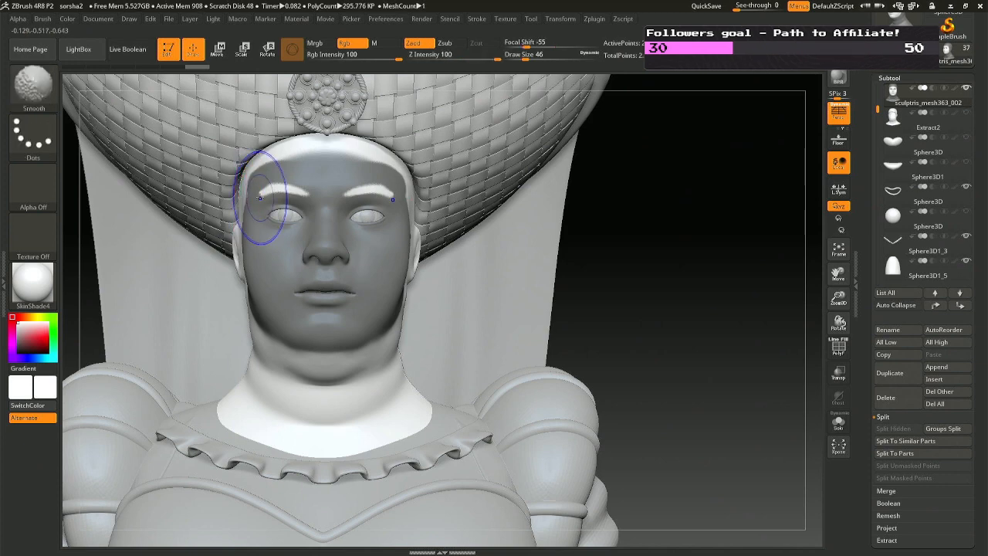
right_click_drag(271, 193, 369, 242)
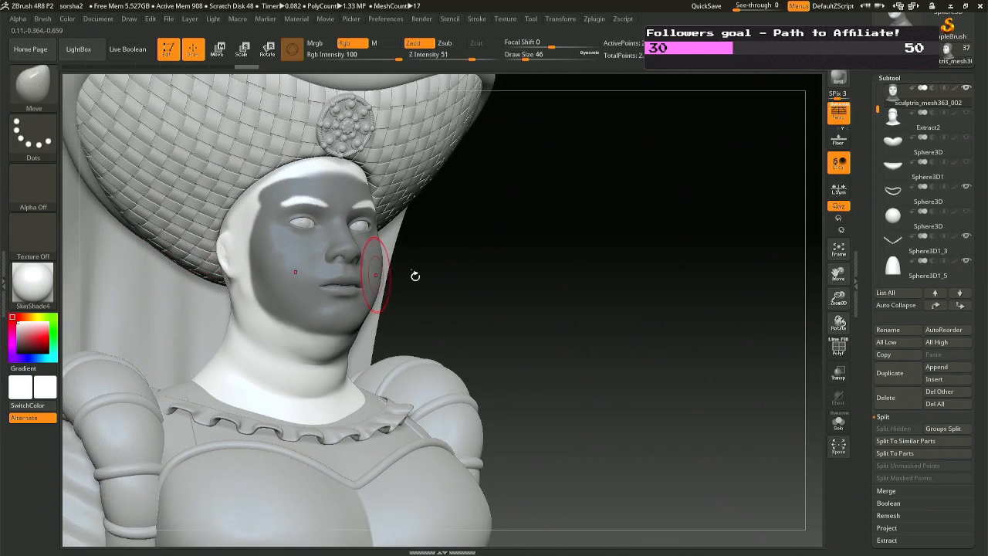
right_click_drag(415, 275, 332, 278)
Compare the alternate head sculptris_mesh363_001 with sculptris_mesh363_002, show the coif Extract2 again and keep only sculptris_mesh363_002 visible beneath it.
left_click_drag(878, 106, 876, 100)
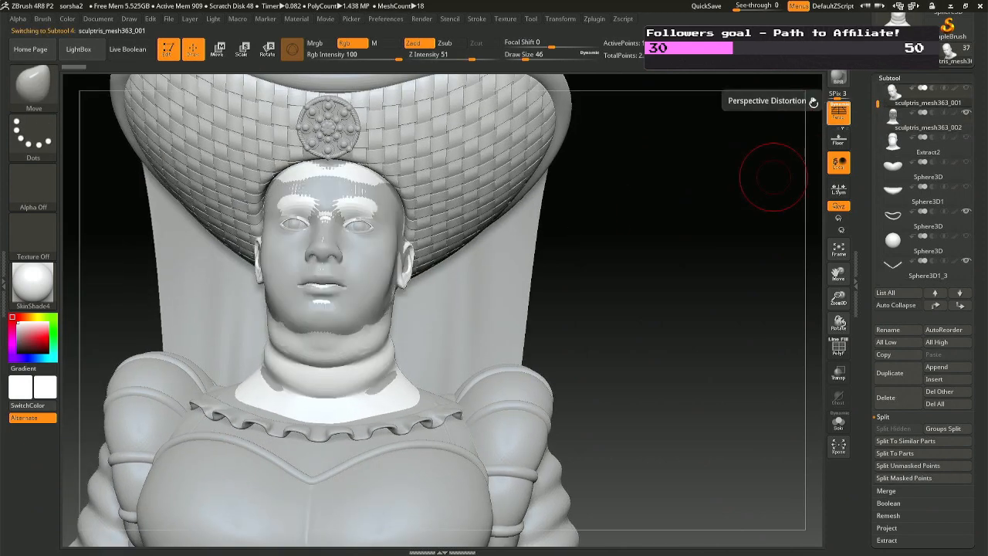
mouse_move(409, 348)
right_mouse_down()
mouse_move(615, 271)
mouse_move(646, 234)
mouse_move(640, 257)
mouse_move(672, 247)
mouse_move(702, 193)
right_mouse_up()
right_click_drag(668, 276, 687, 252, "ctrl")
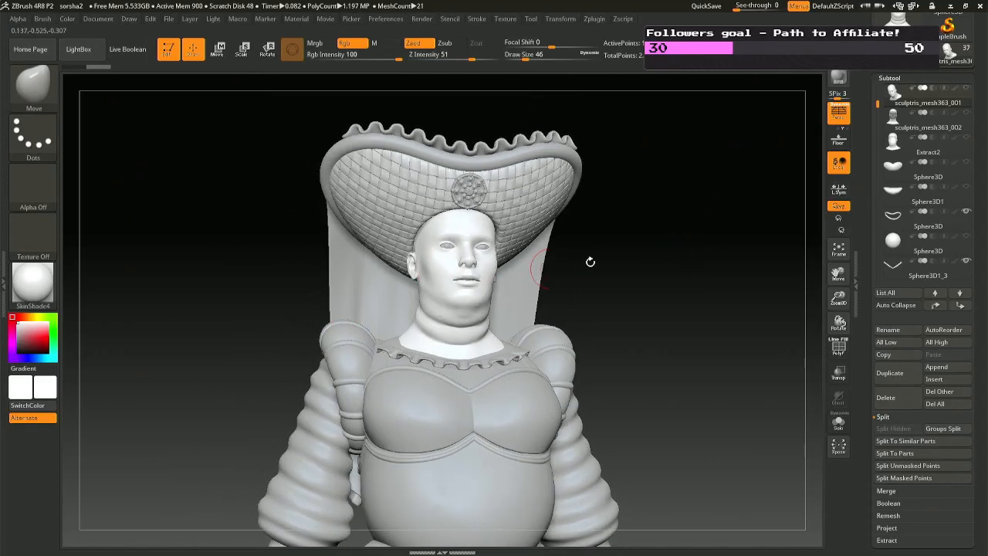
mouse_move(899, 118)
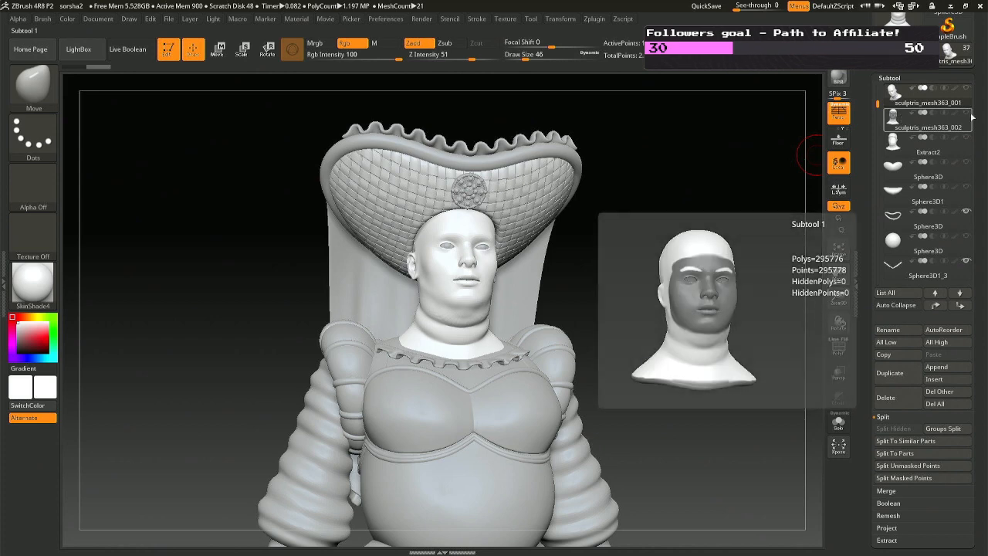
left_click(895, 94)
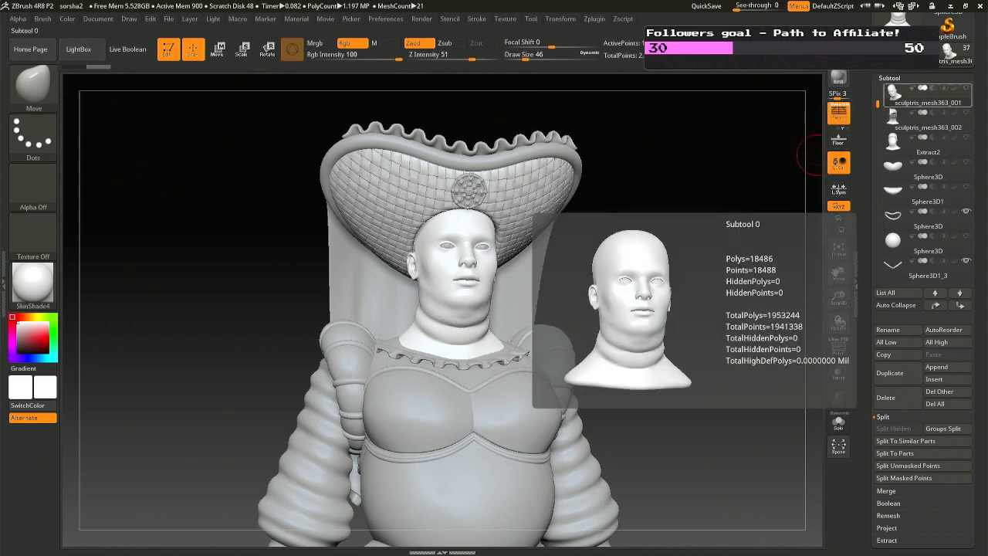
left_click(893, 141)
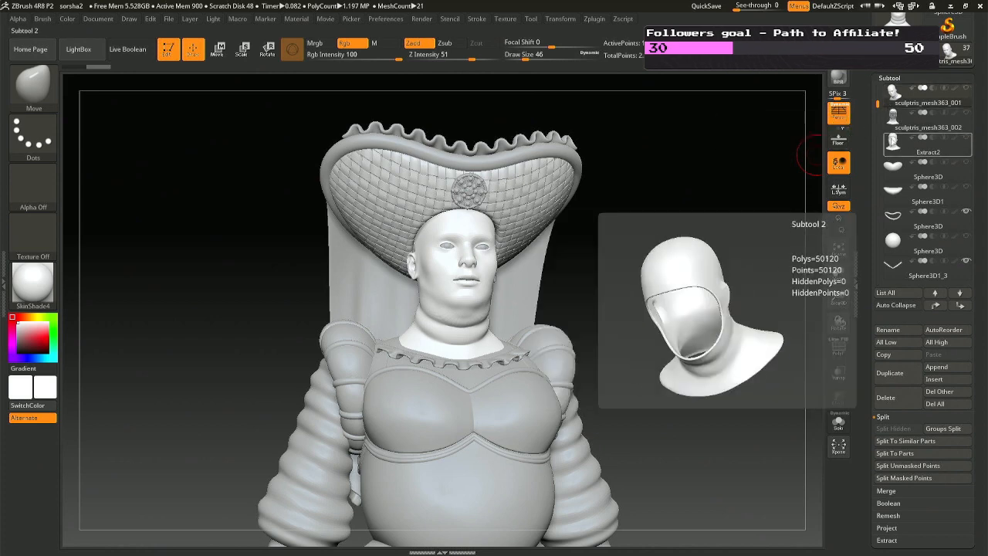
left_click(892, 116)
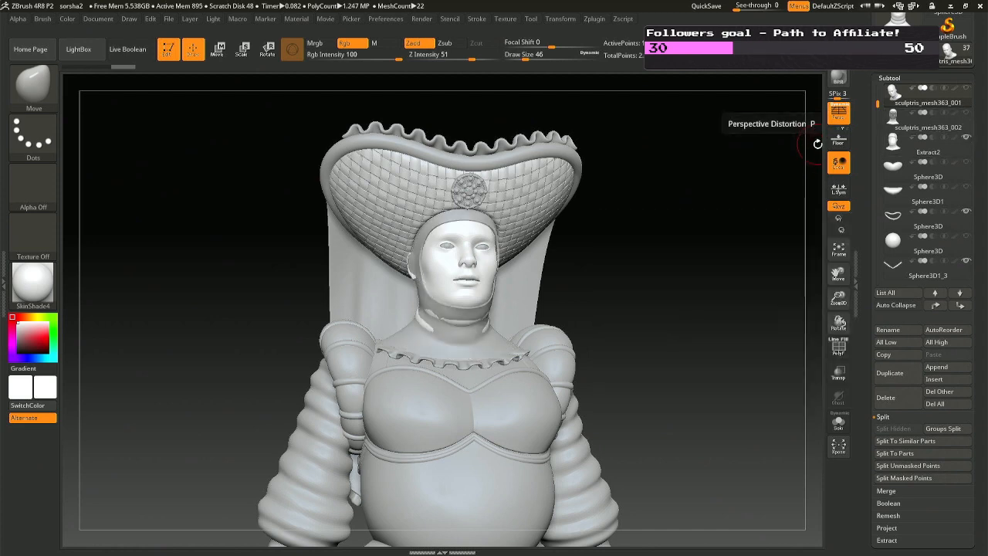
left_click(893, 118)
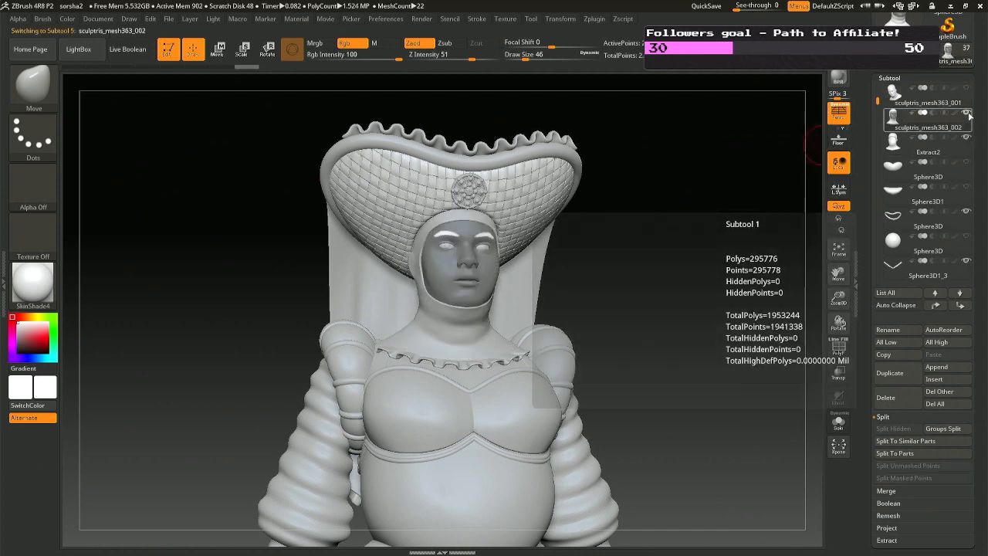
Examine up close how the masked head sits inside the coif's face opening, ending with the coif selected.
left_click_drag(571, 224, 499, 296)
left_click(461, 338, "alt")
right_click_drag(588, 323, 685, 296, "alt")
mouse_move(566, 289)
right_mouse_down("ctrl")
mouse_move(550, 317)
mouse_move(538, 318)
right_mouse_up("ctrl")
left_click(511, 246, "alt")
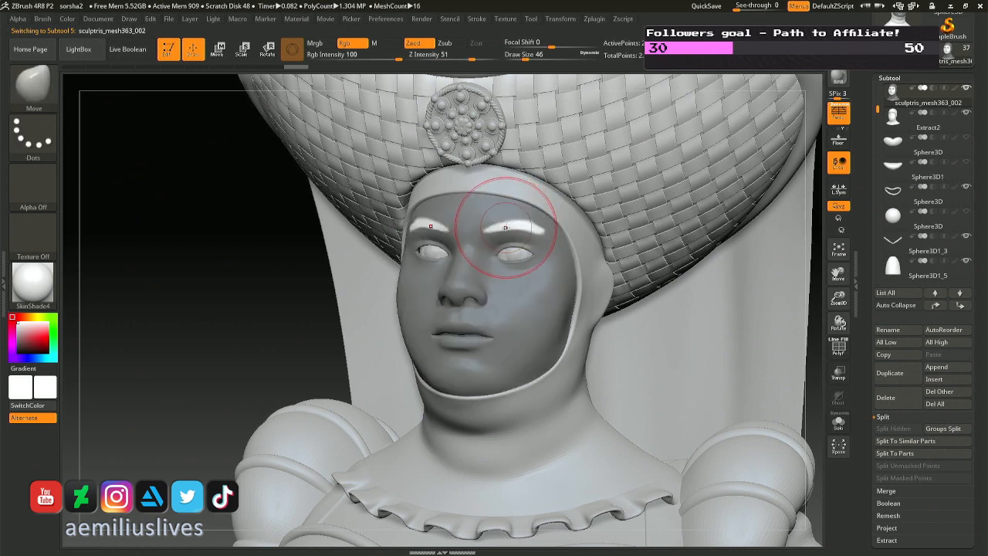
key("shift")
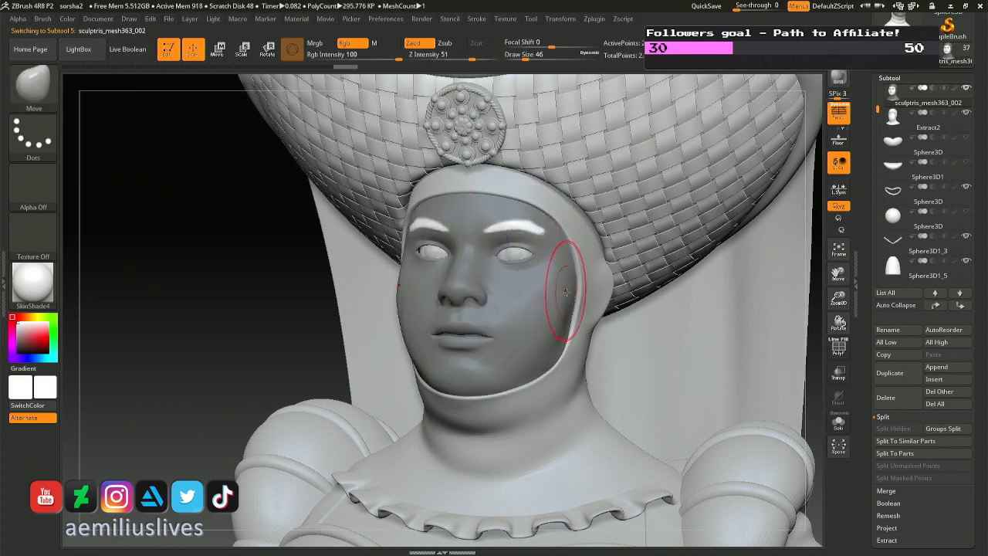
left_click(568, 377, "alt")
Select the hand mesh sculptris_mesh364 and pull its wrist edge to fit the forearm, at draw size 71.
mouse_move(568, 378)
right_mouse_down("ctrl")
mouse_move(621, 353)
mouse_move(656, 386)
mouse_move(555, 291)
mouse_move(591, 301)
mouse_move(622, 354)
mouse_move(619, 338)
right_mouse_up("ctrl")
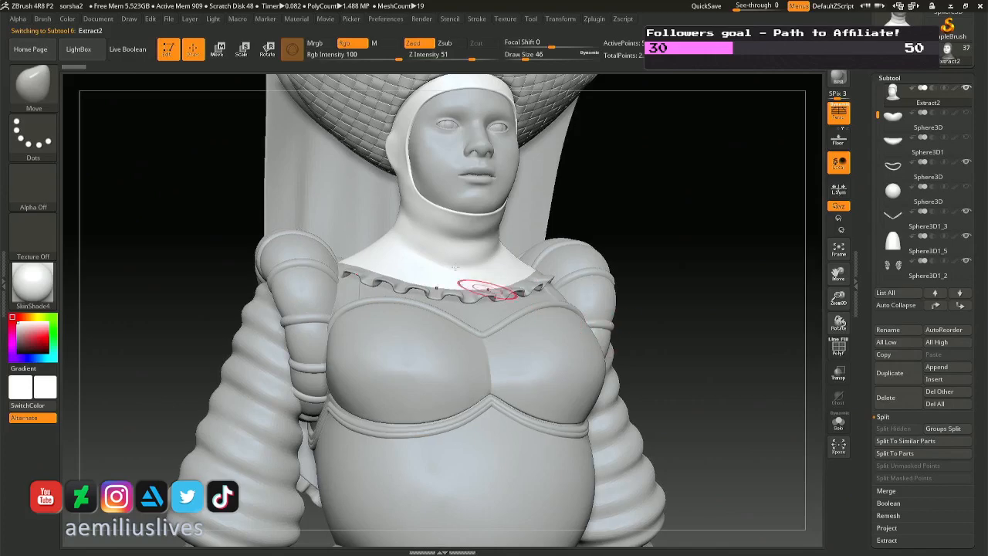
right_click_drag(489, 289, 494, 355, "ctrl")
mouse_move(494, 355)
right_mouse_down("alt")
mouse_move(441, 260)
mouse_move(452, 331)
mouse_move(463, 210)
right_mouse_up("alt")
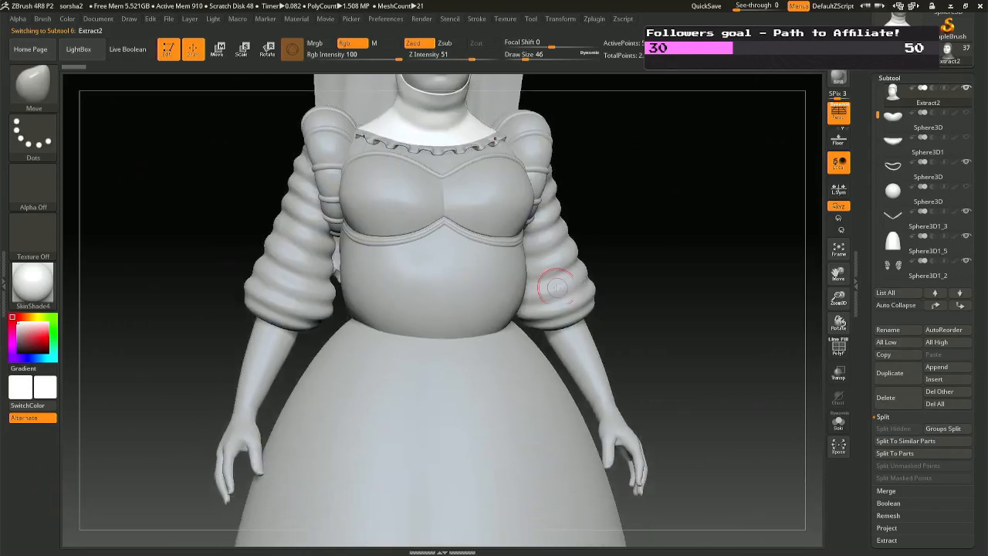
right_click_drag(676, 334, 548, 233)
mouse_move(527, 277)
right_mouse_down()
mouse_move(487, 286)
mouse_move(499, 363)
mouse_move(479, 278)
mouse_move(444, 282)
mouse_move(465, 250)
mouse_move(456, 213)
right_mouse_up()
left_click(492, 292, "alt")
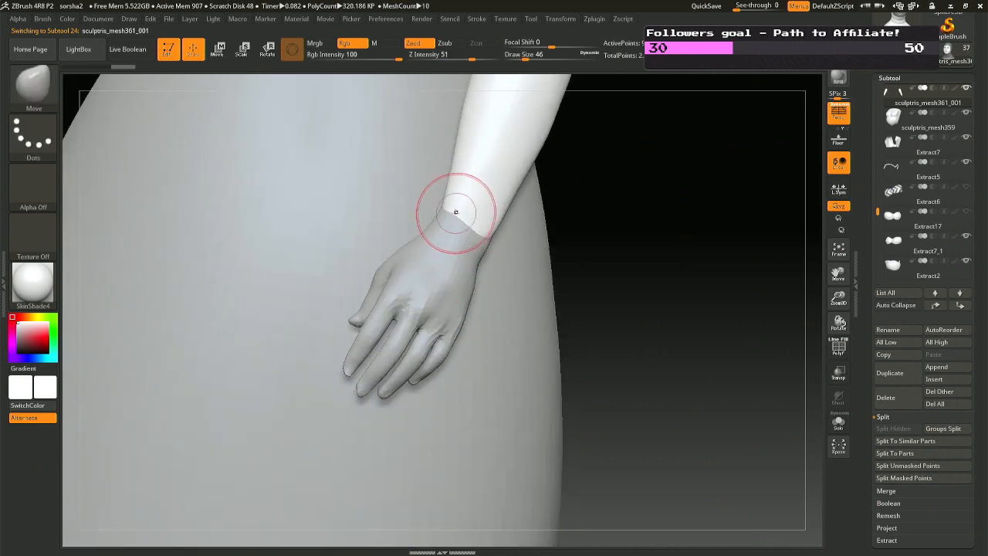
left_click(441, 212, "alt")
key("space")
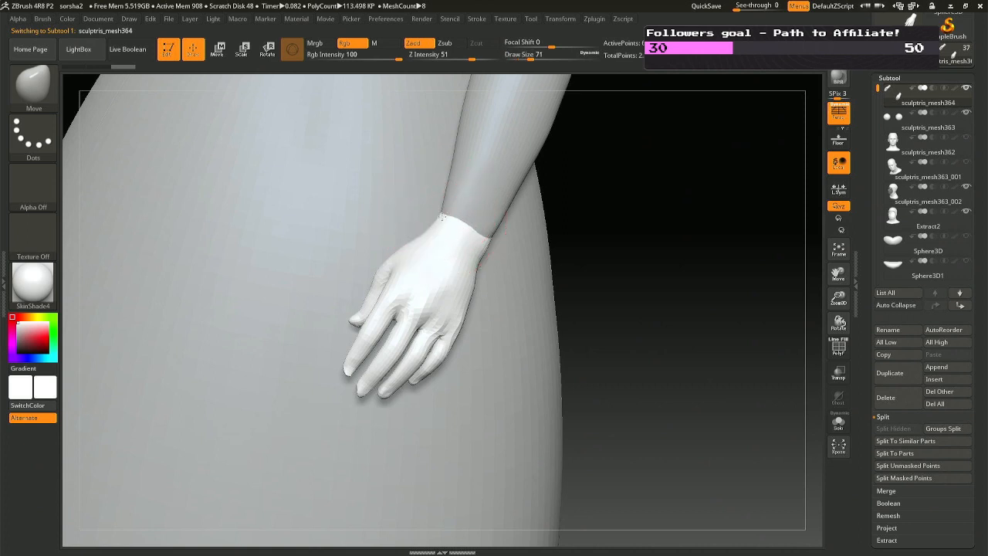
right_click_drag(447, 219, 439, 216)
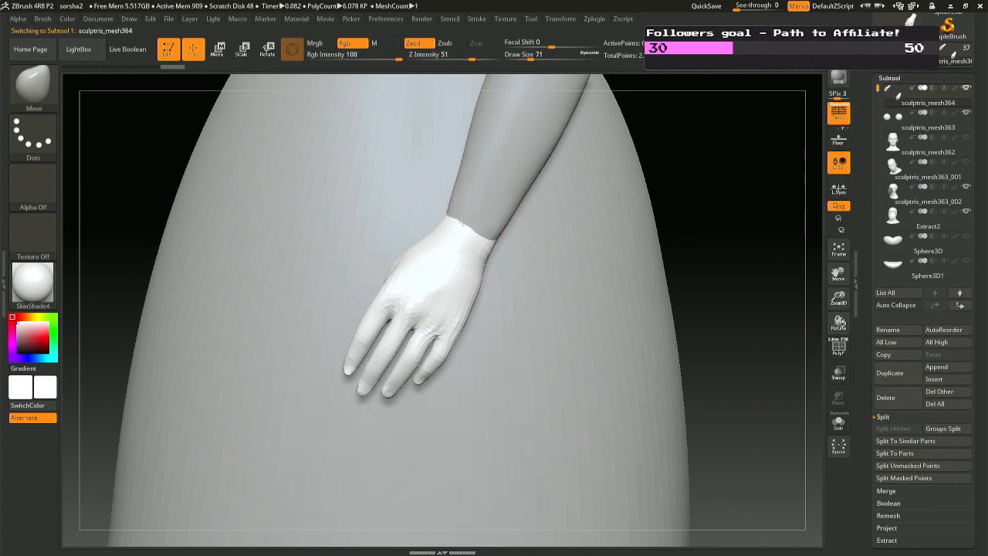
right_click_drag(460, 222, 419, 204)
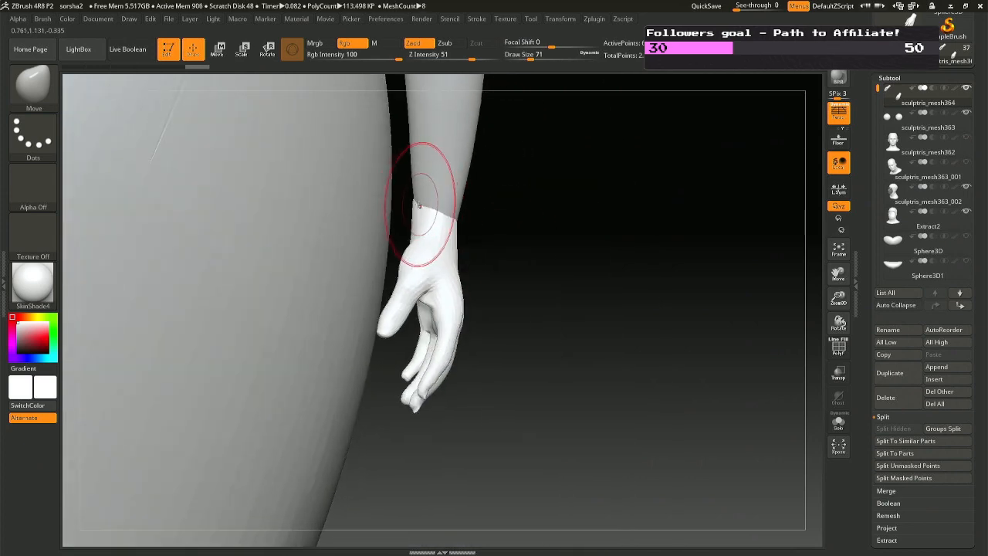
Reduce the draw size to 46 and refine the hand's wrist edge where it meets the forearm, checking both sides.
key("space")
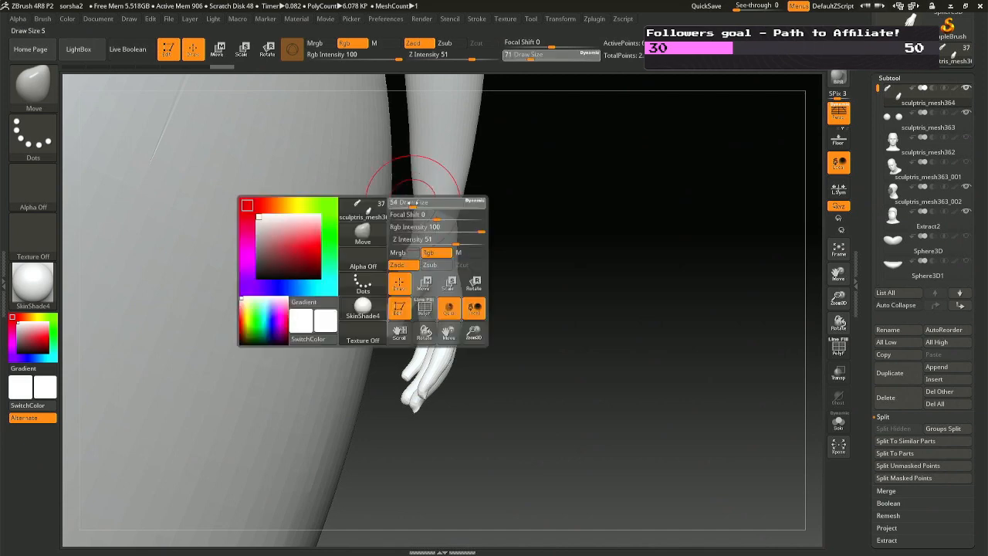
left_click_drag(411, 202, 427, 209)
mouse_move(490, 223)
left_mouse_down()
mouse_move(393, 194)
mouse_move(409, 199)
left_mouse_up()
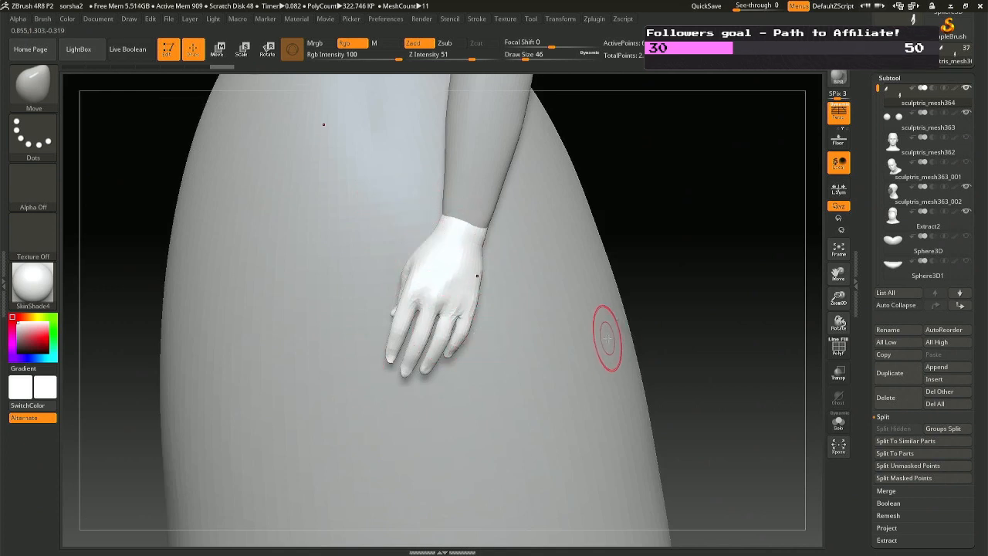
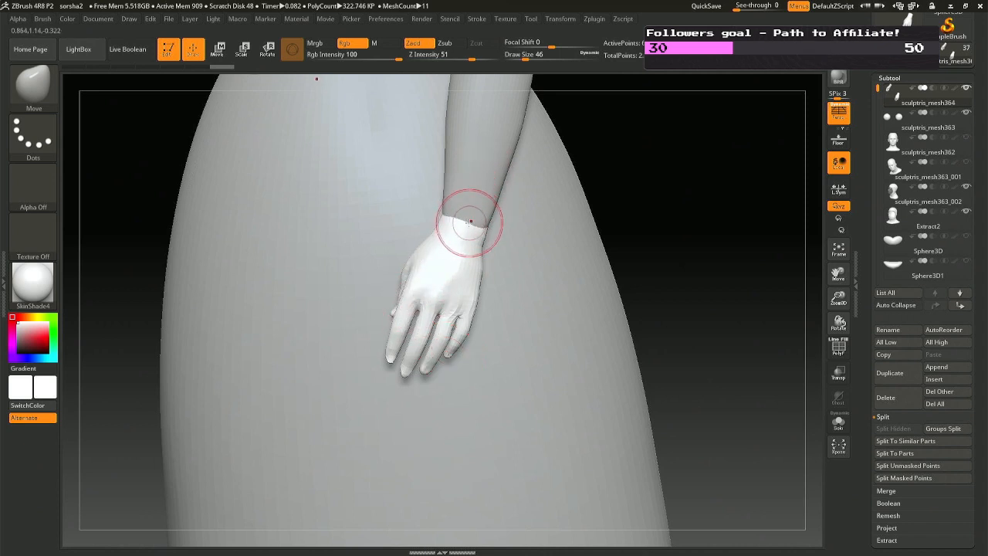
right_click_drag(471, 222, 479, 218)
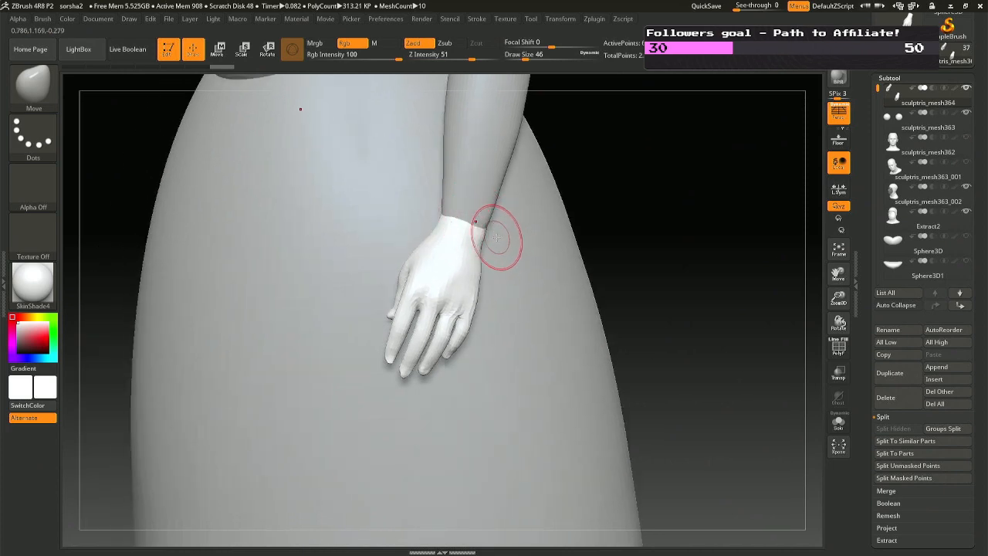
right_click_drag(568, 331, 590, 332)
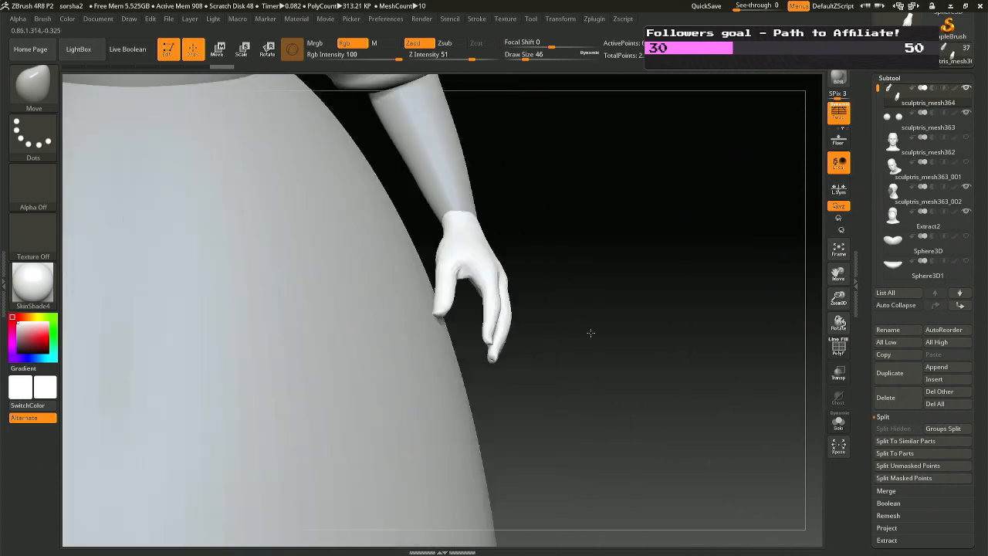
Save the project under the existing file name sorsha2.ZPR.
right_click_drag(659, 381, 635, 320, "ctrl")
key("ctrl+s")
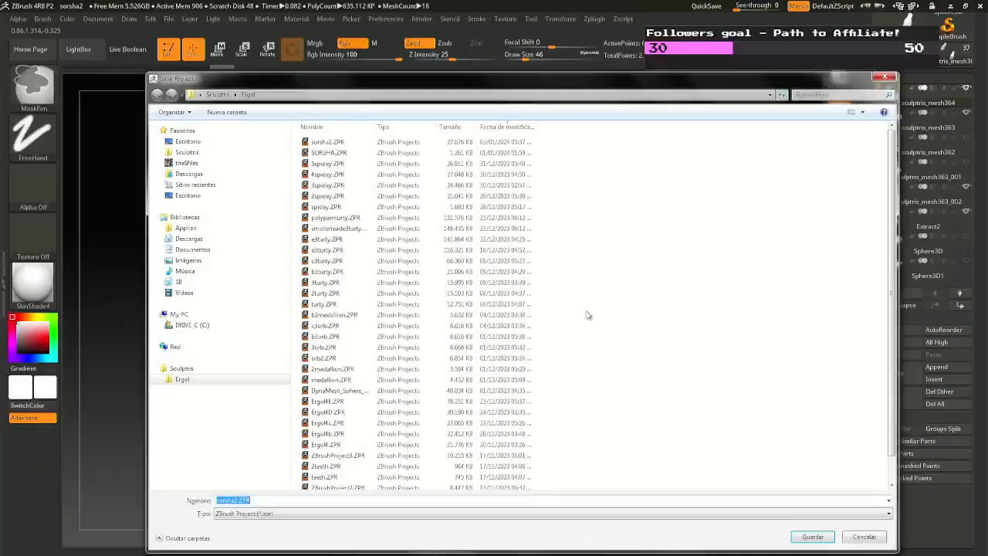
key("Return")
Select the round Sphere3D subtool and load the sm_IMM Frill brush from file.
key("n")
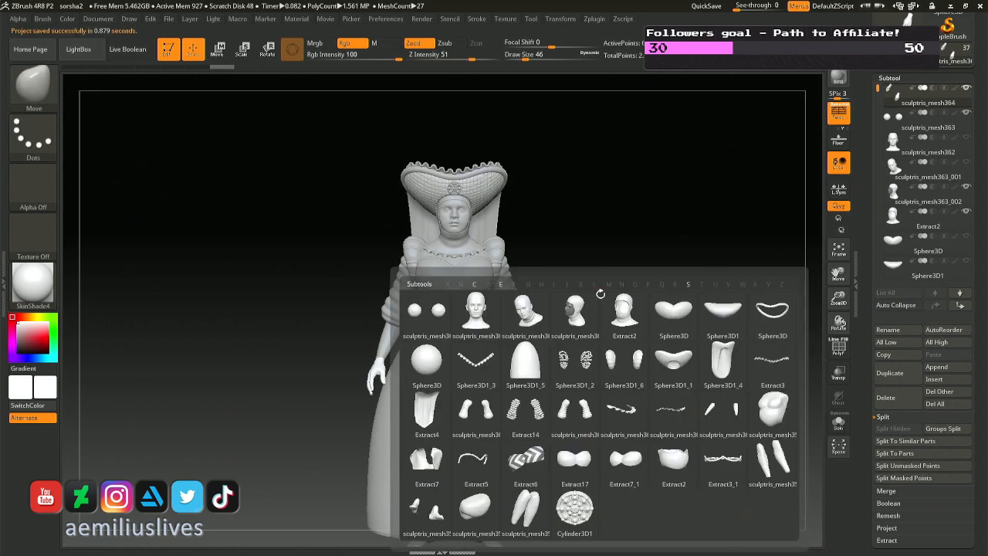
mouse_move(593, 308)
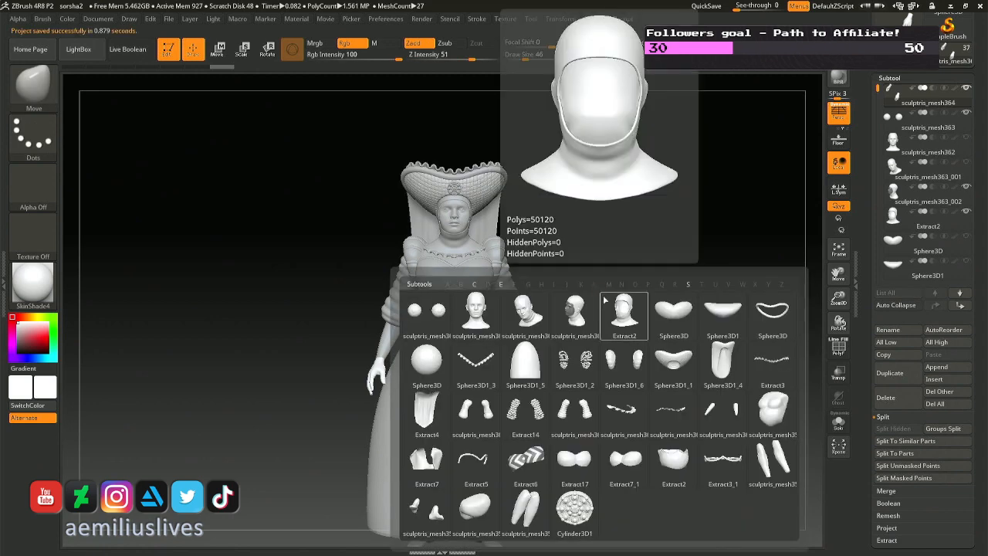
left_click(426, 361)
left_click_drag(594, 261, 586, 269)
key("b")
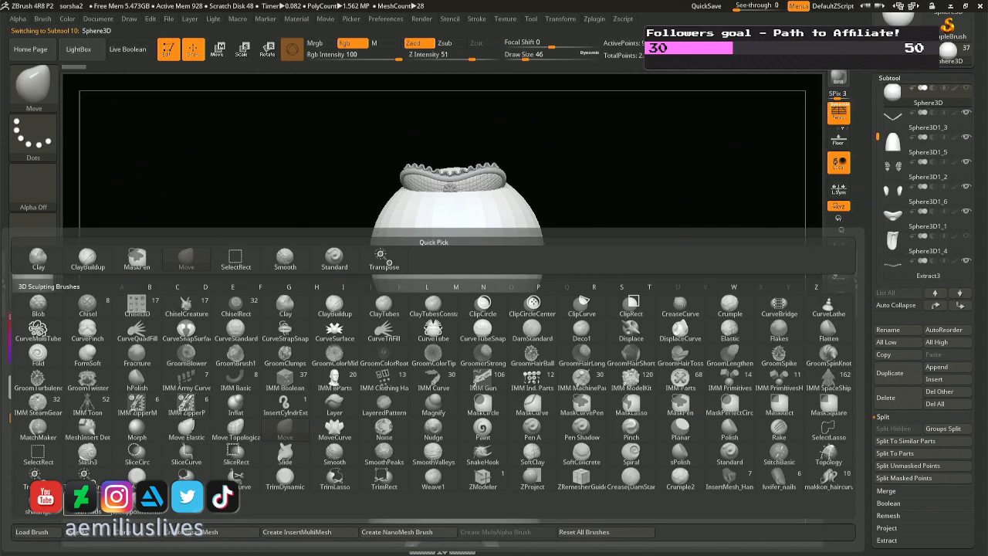
left_click(32, 532)
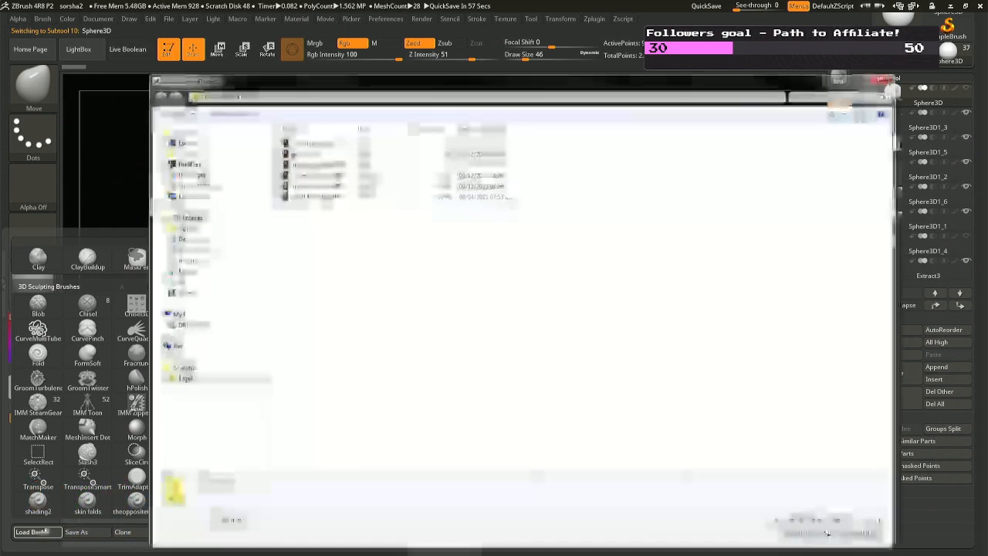
double_click(320, 194)
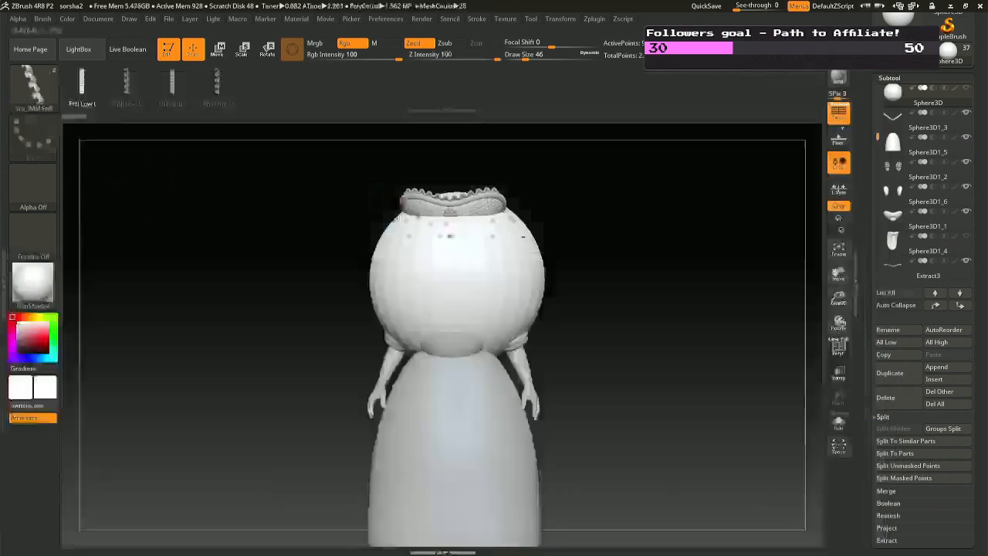
Turn off the Y-axis radial symmetry, then test a short frill stroke across the sphere's front and undo it.
left_click(569, 20)
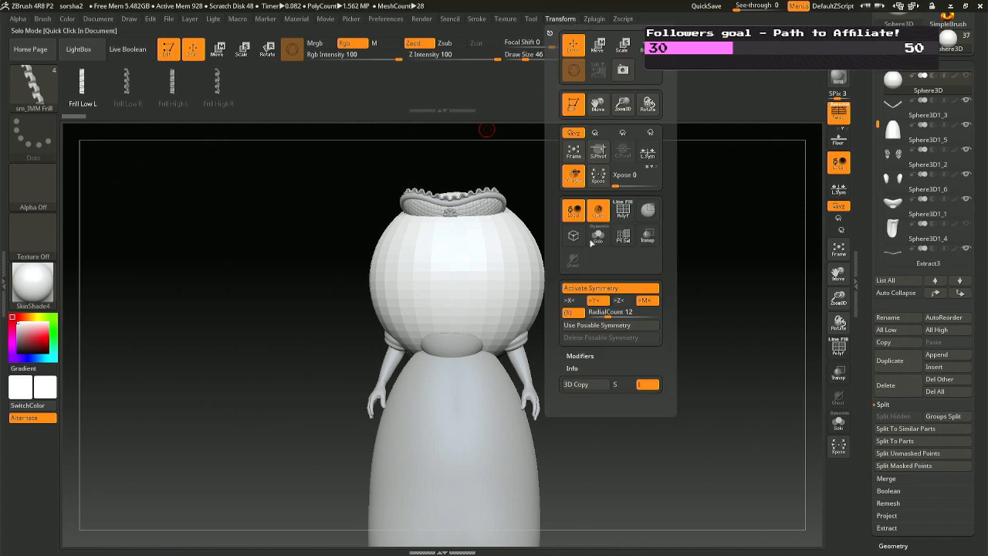
left_click(600, 302)
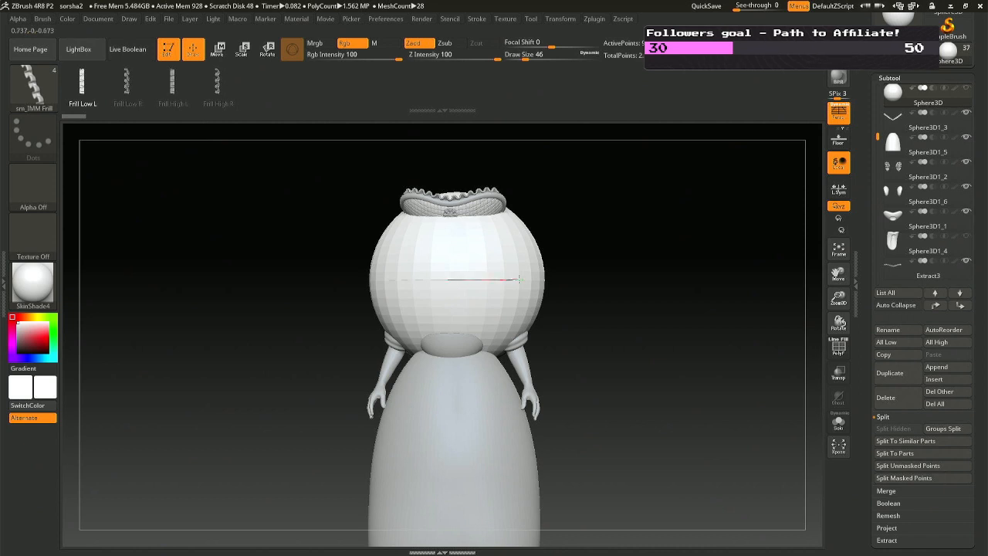
left_click_drag(519, 279, 512, 284)
right_click_drag(499, 227, 483, 282, "ctrl")
key("ctrl+z")
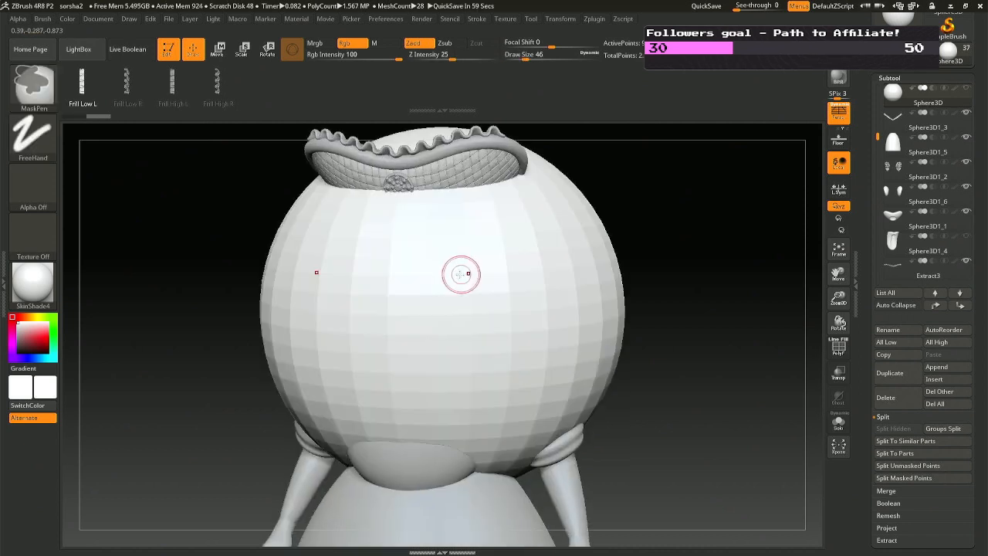
Try a frill curve around the sphere's middle starting at draw size 358, then undo the last stroke.
key("space")
left_click_drag(461, 274, 491, 274)
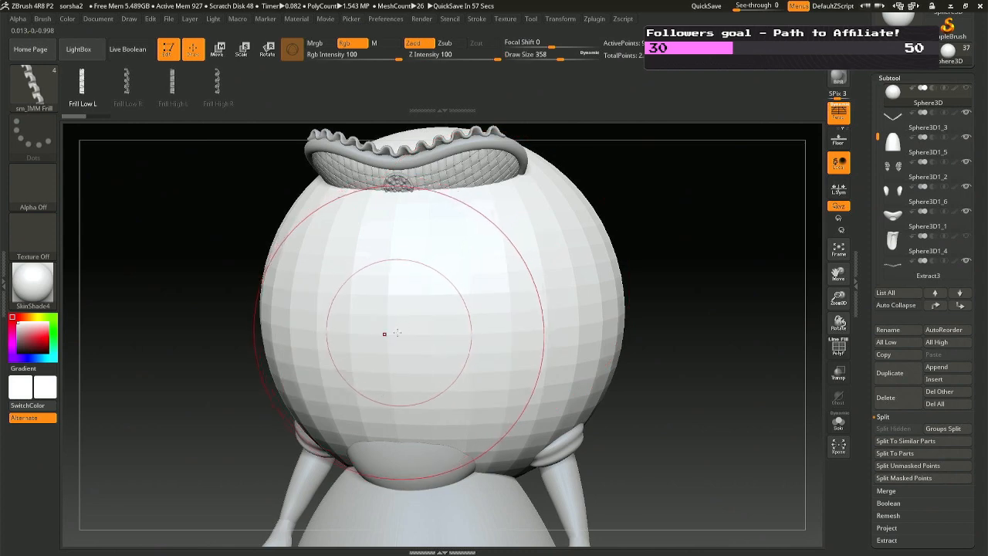
left_click_drag(384, 333, 419, 334)
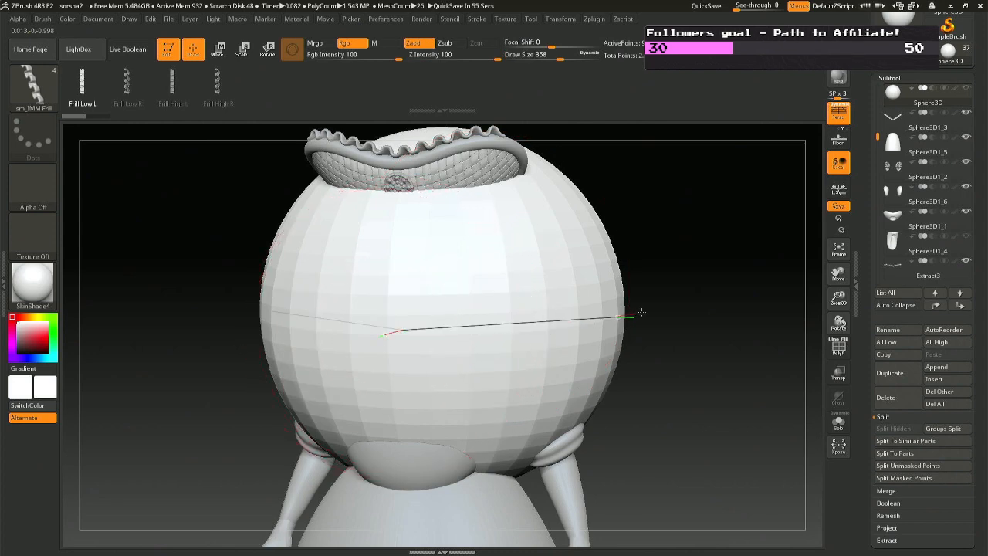
left_click_drag(657, 309, 657, 308)
mouse_move(535, 316)
right_mouse_down()
mouse_move(499, 330)
mouse_move(516, 229)
mouse_move(478, 243)
mouse_move(525, 255)
right_mouse_up()
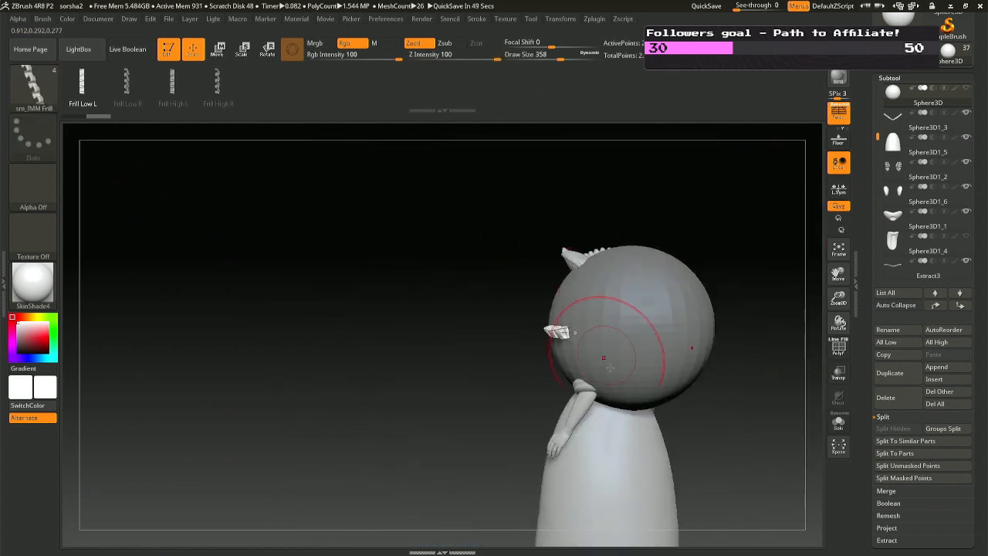
right_click_drag(591, 328, 582, 357)
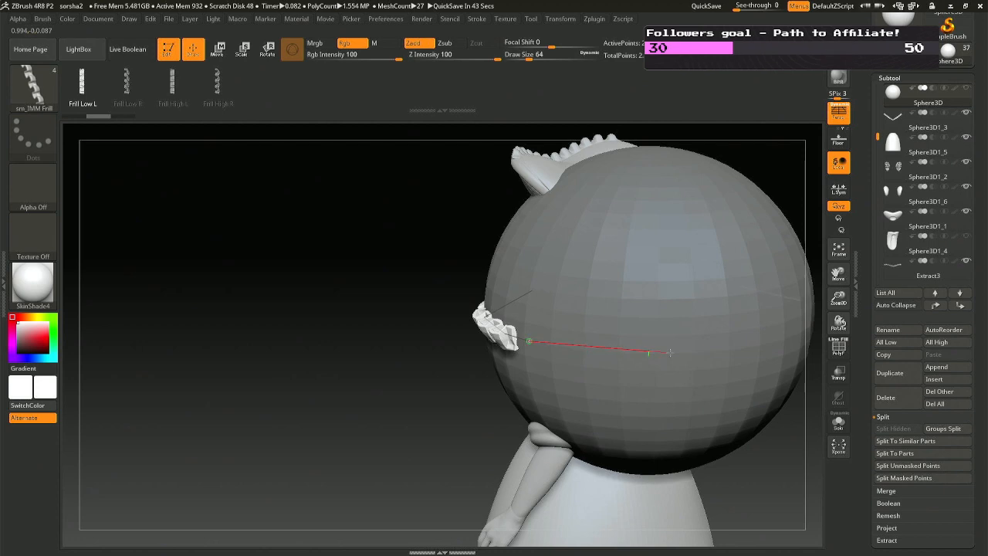
key("ctrl+z")
Redraw the frill curve around the sphere's middle, then increase the draw size and apply larger frills along the curve.
left_click(597, 342)
mouse_move(584, 344)
right_mouse_down()
mouse_move(540, 324)
mouse_move(637, 314)
mouse_move(558, 329)
mouse_move(477, 380)
right_mouse_up()
key("space")
left_click_drag(564, 312, 529, 311)
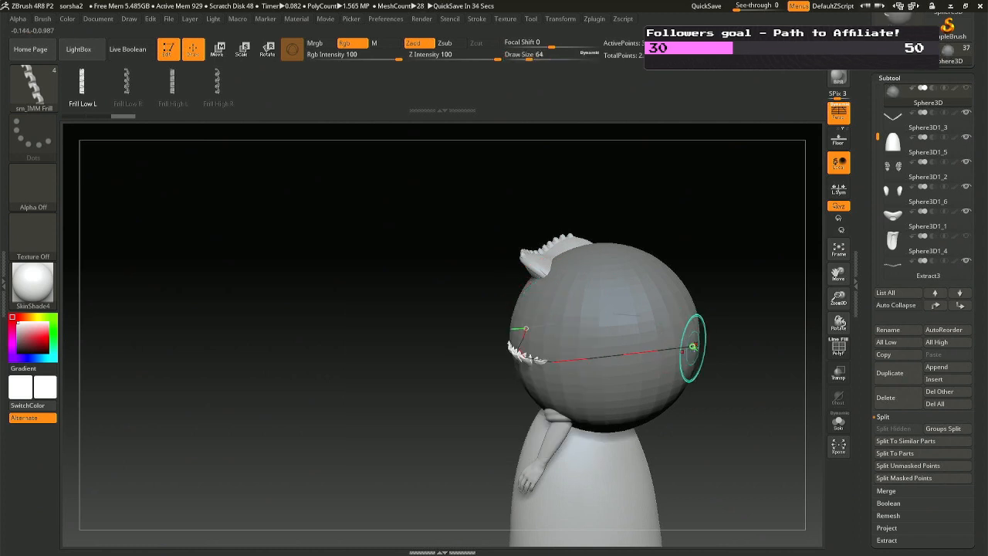
left_click_drag(693, 346, 705, 337)
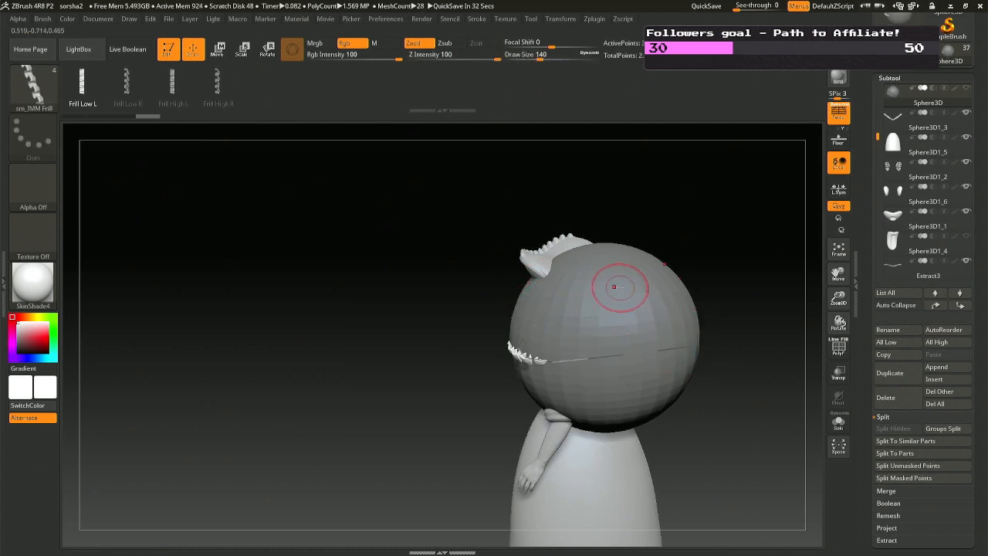
key("space")
left_click_drag(598, 286, 651, 286)
left_click(695, 347)
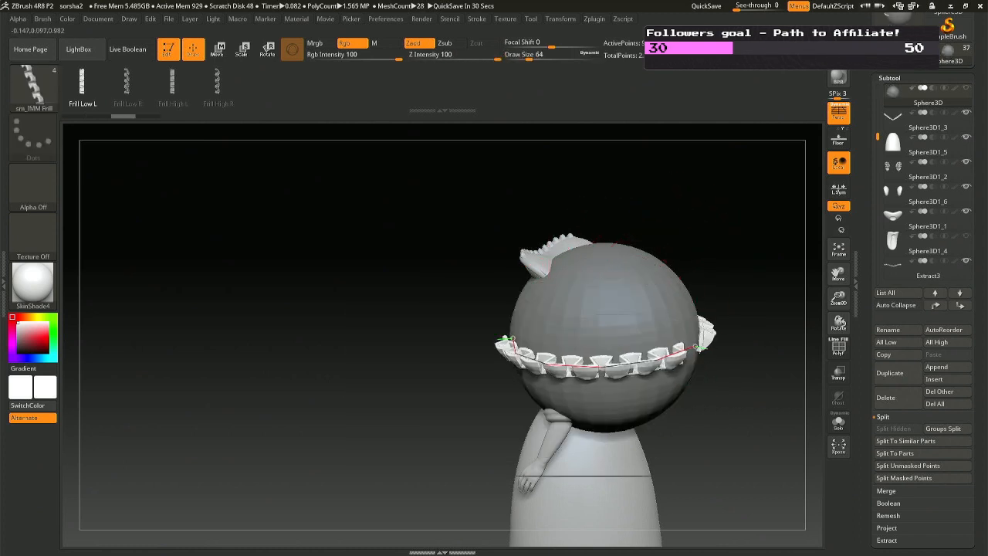
Try to continue the large frill curve around the back of the sphere, then undo the extension.
right_click_drag(571, 347, 645, 349)
right_click_drag(514, 352, 644, 354)
right_click_drag(644, 355, 496, 354, "alt")
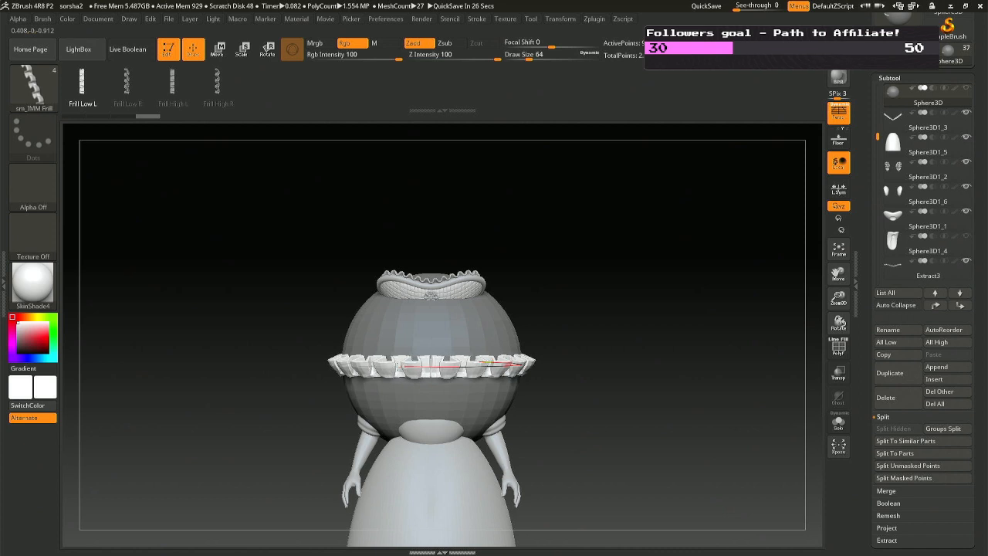
mouse_move(532, 292)
right_mouse_down()
mouse_move(429, 302)
mouse_move(484, 324)
mouse_move(483, 366)
right_mouse_up()
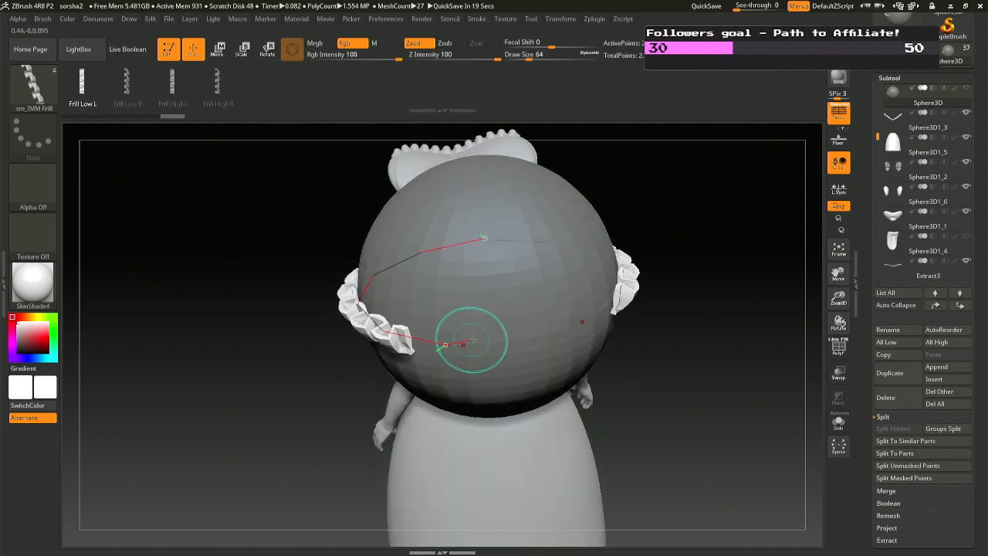
key("space")
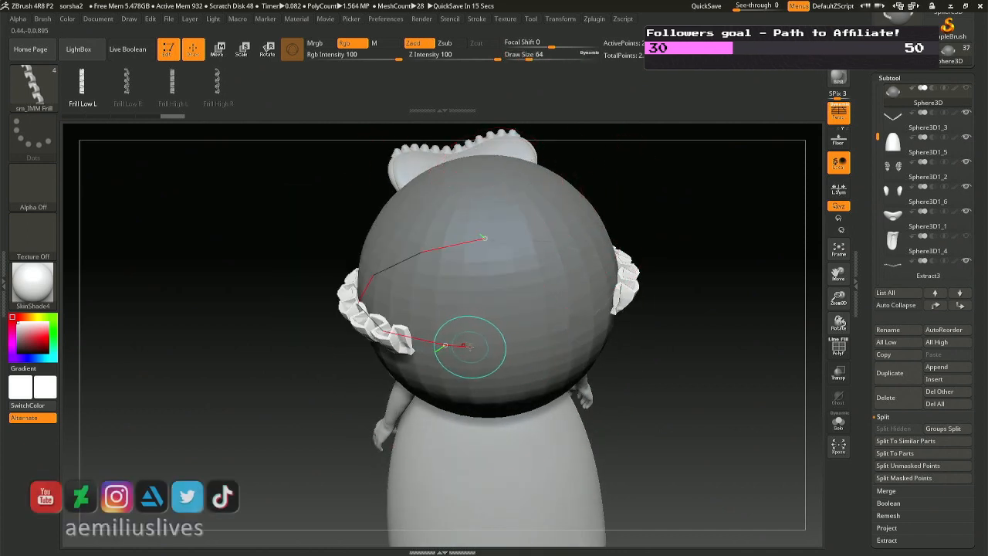
left_click_drag(463, 345, 503, 345)
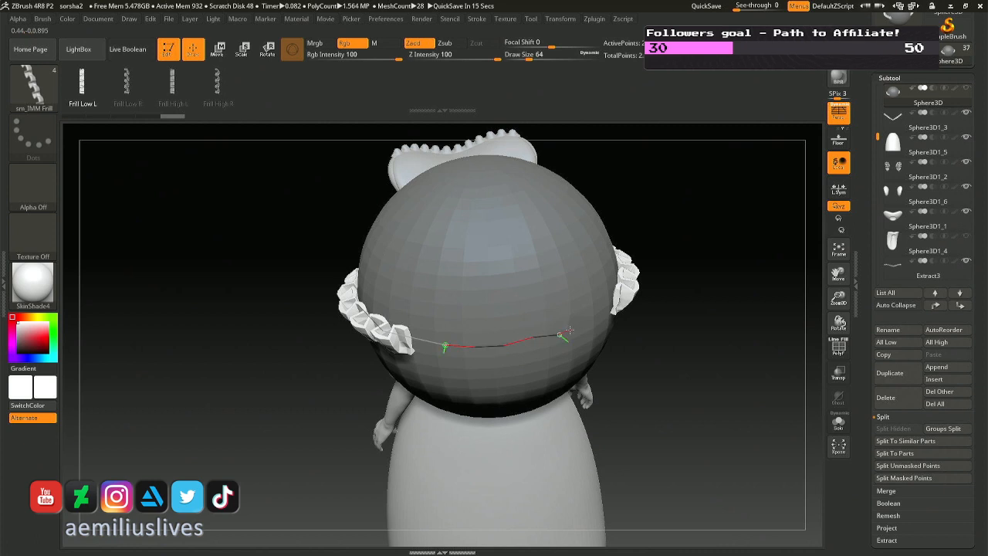
left_click_drag(569, 331, 558, 336)
key("ctrl+z")
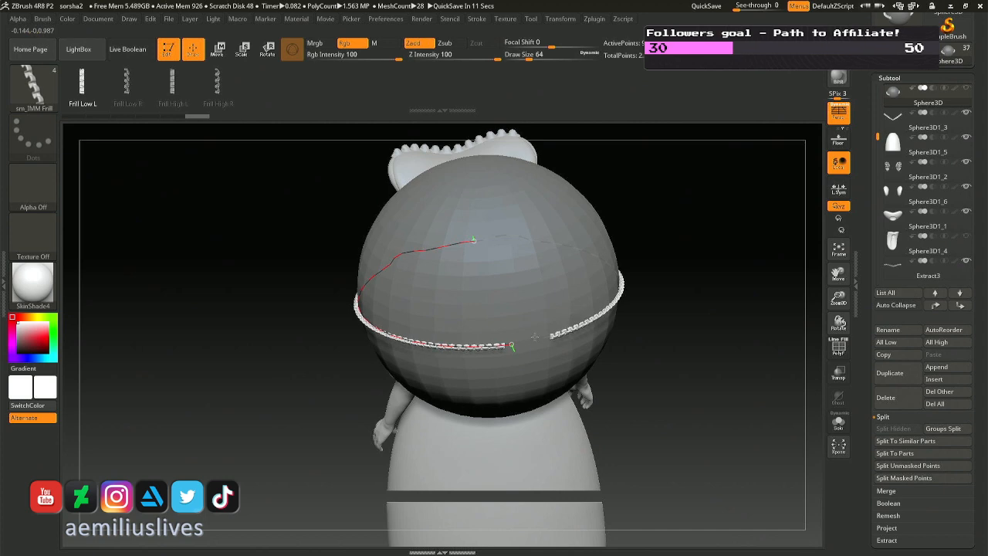
Run a band of smaller frills around the sphere's middle at draw size 104, leading the curve across the back gap.
right_click_drag(478, 243, 551, 258)
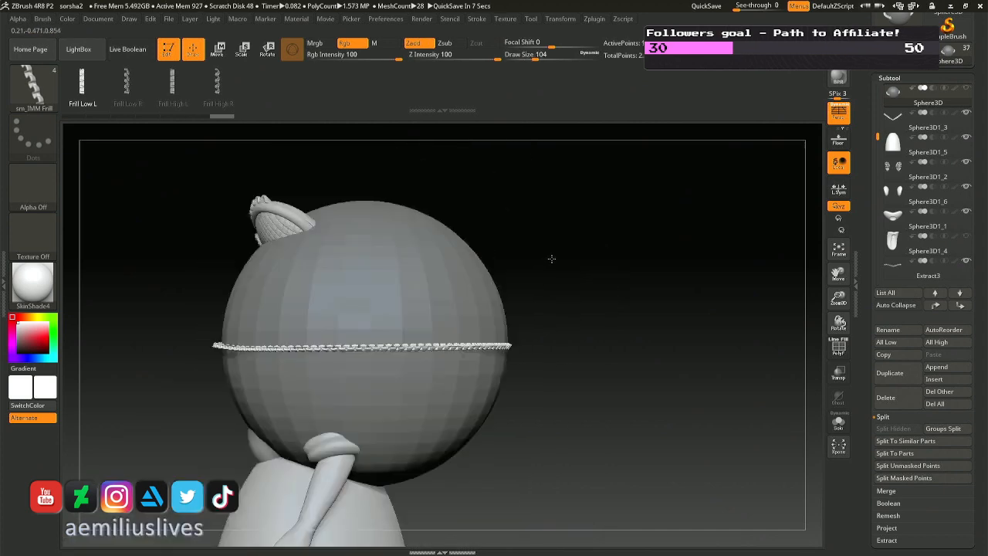
right_click_drag(358, 290, 417, 293, "alt")
right_click_drag(301, 282, 414, 293, "alt")
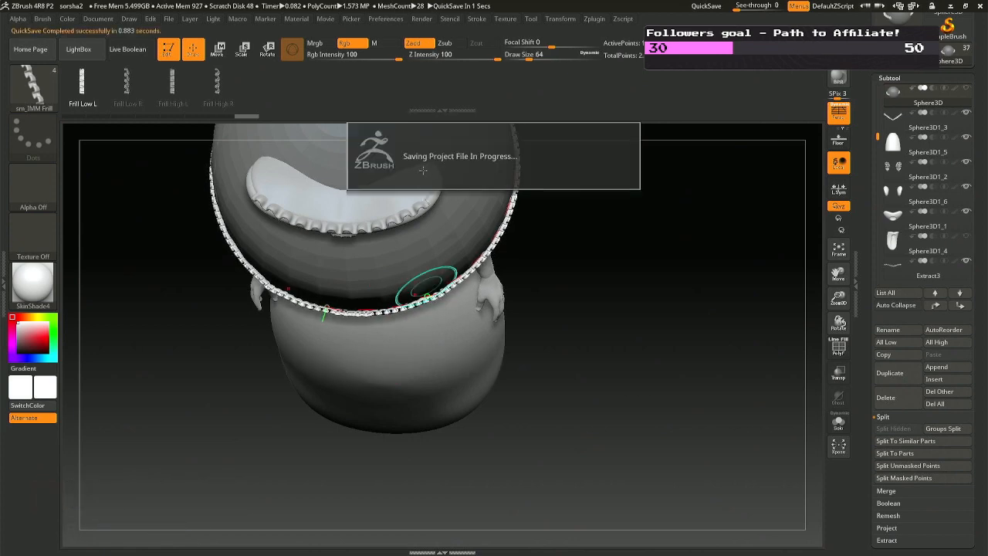
right_click_drag(423, 171, 448, 275)
mouse_move(564, 302)
right_mouse_down("alt")
mouse_move(382, 283)
mouse_move(445, 294)
right_mouse_up("alt")
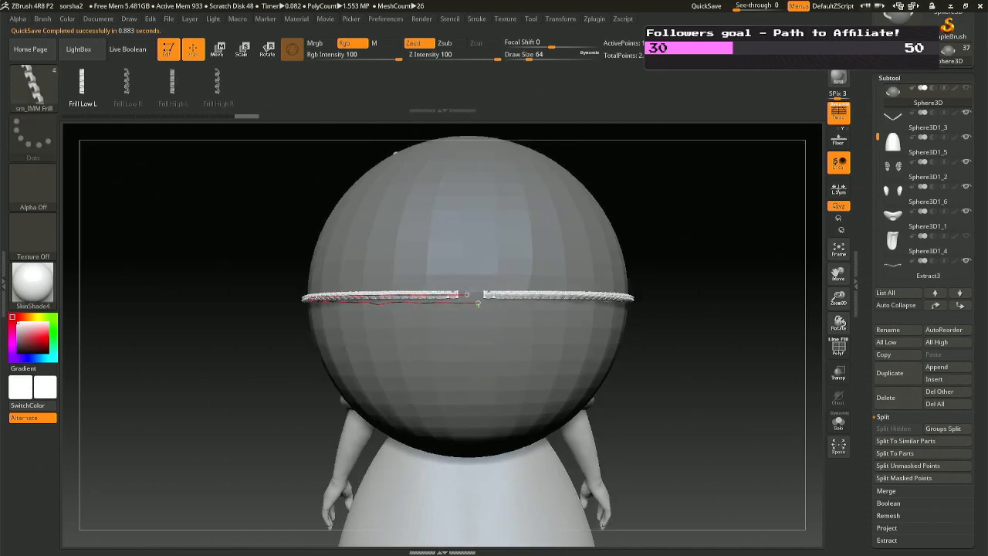
mouse_move(481, 290)
right_mouse_down()
mouse_move(483, 304)
mouse_move(511, 305)
right_mouse_up()
right_click_drag(415, 306, 499, 314)
left_click_drag(499, 313, 551, 324, "shift")
right_click_drag(442, 274, 432, 293)
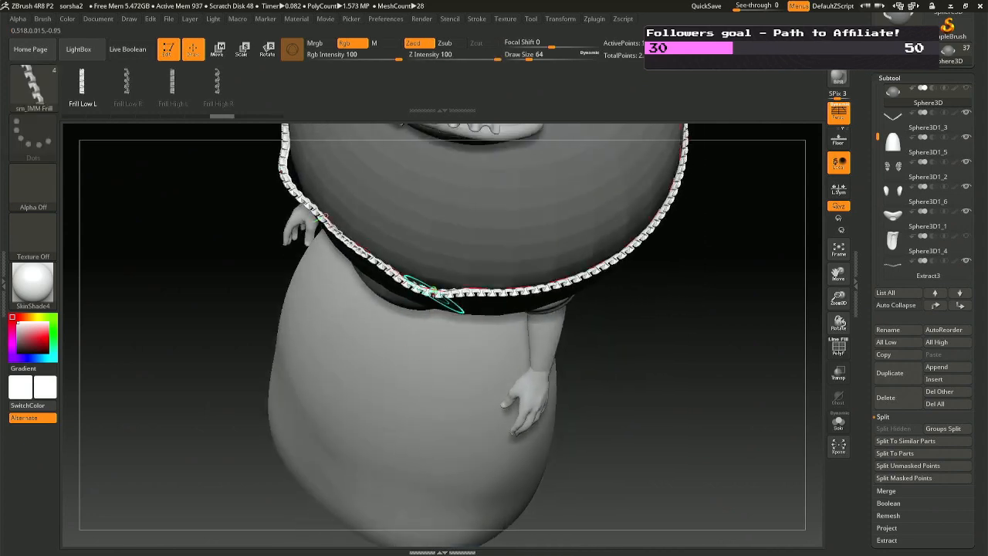
Nudge the frill curve's points to even out the band, and pull its loose end along the sphere's middle.
left_click(427, 288)
left_click(432, 283)
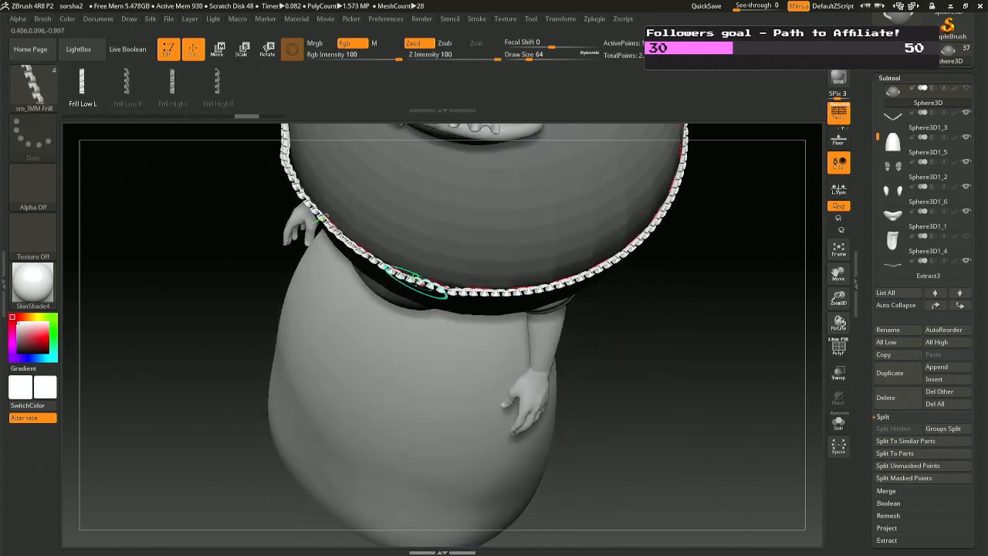
left_click(452, 285)
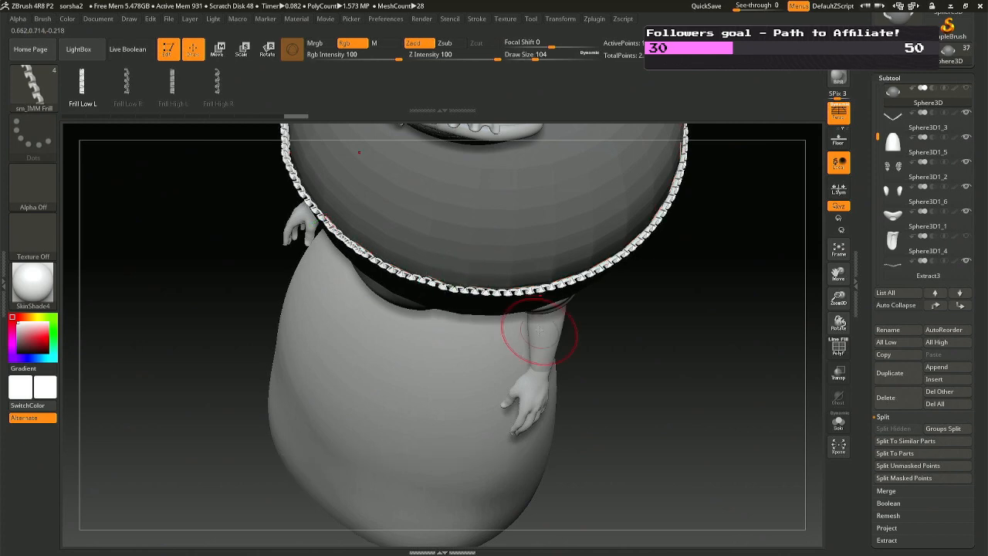
right_click_drag(536, 327, 581, 275)
right_click_drag(511, 203, 428, 374, "alt")
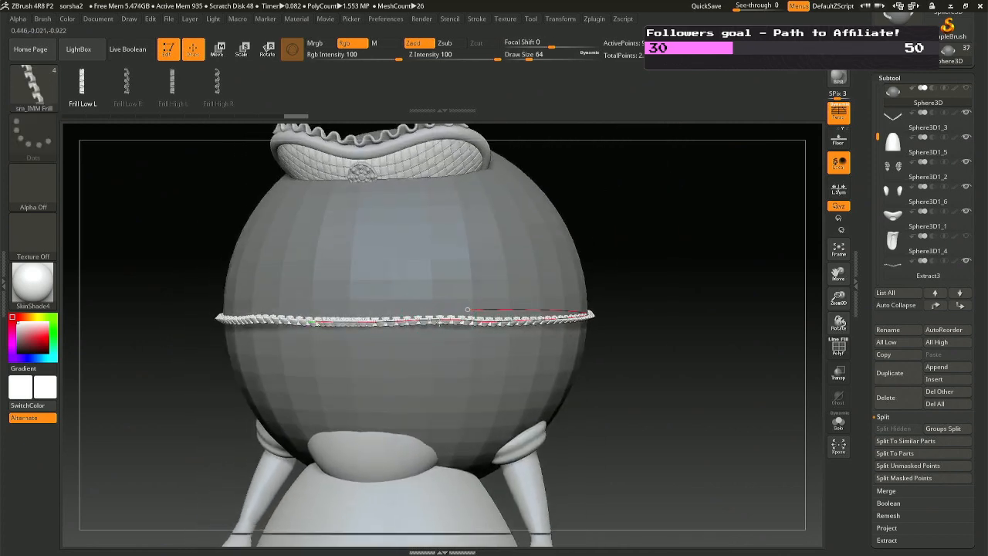
left_click_drag(466, 309, 434, 312)
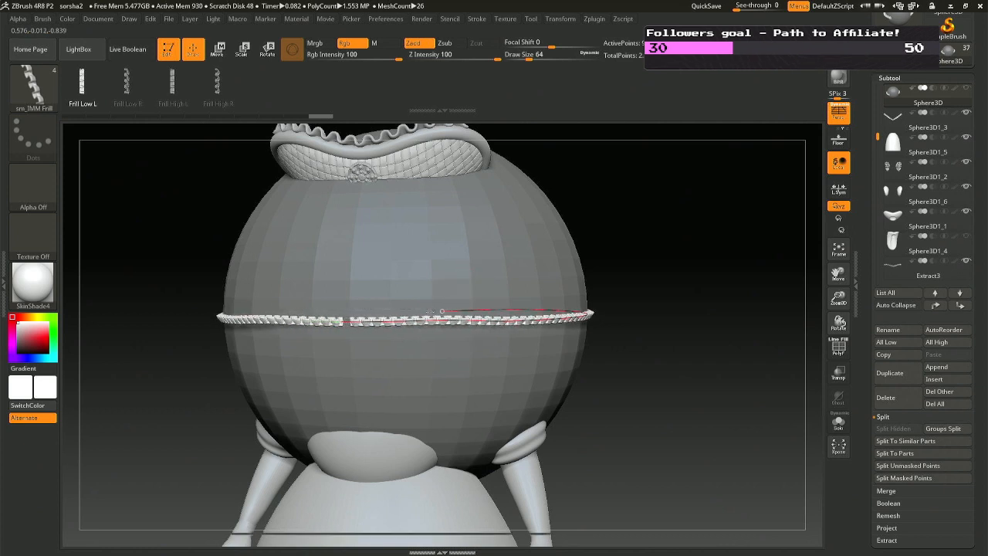
Enlarge the frill strip around the sphere's equator and pull its curve end across the front gap.
key("space")
mouse_move(439, 209)
left_mouse_down()
mouse_move(480, 210)
mouse_move(431, 213)
left_mouse_up()
left_click(351, 321)
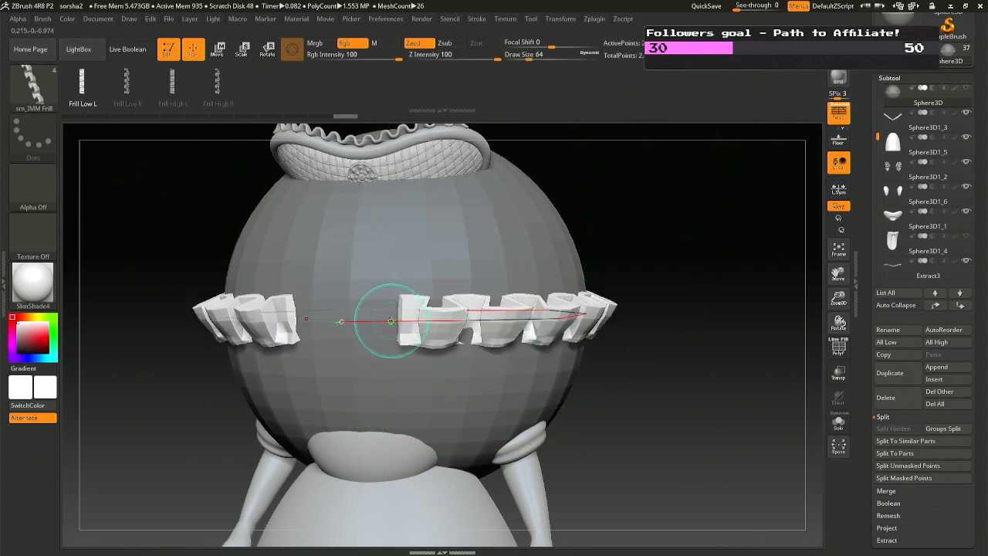
left_click_drag(390, 321, 328, 325)
Increase the frill brush size, regenerate the strip with larger pleats, and extend its curve toward the center front.
mouse_move(471, 278)
right_mouse_down()
mouse_move(594, 227)
mouse_move(541, 293)
mouse_move(409, 375)
right_mouse_up()
key("space")
left_click_drag(414, 369, 437, 370)
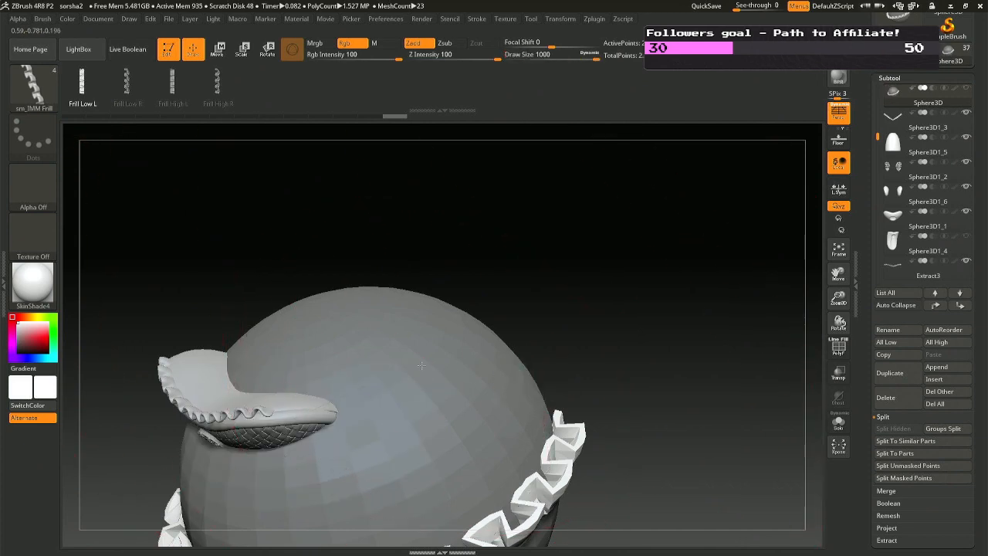
key("space")
right_click_drag(333, 347, 580, 181)
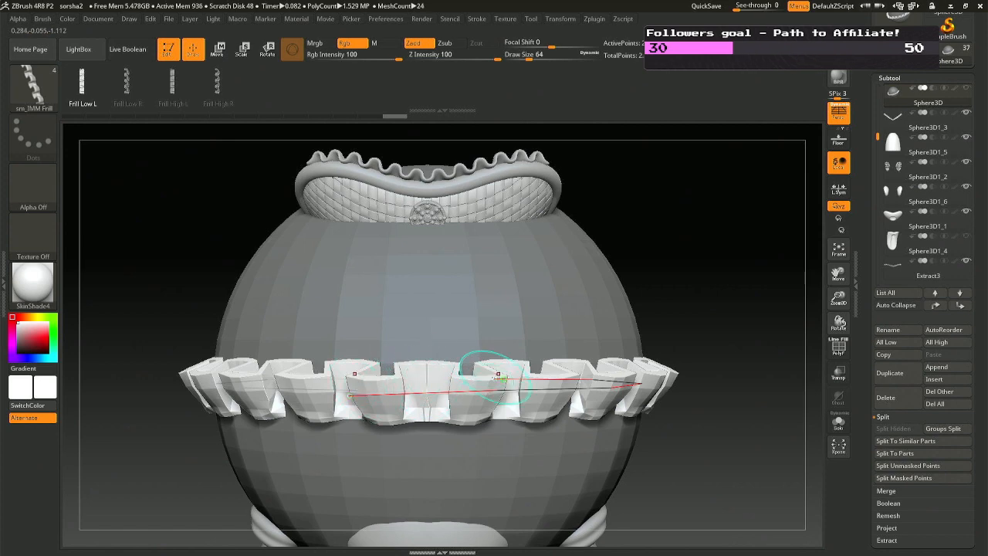
mouse_move(497, 374)
right_mouse_down()
mouse_move(512, 282)
mouse_move(534, 255)
right_mouse_up()
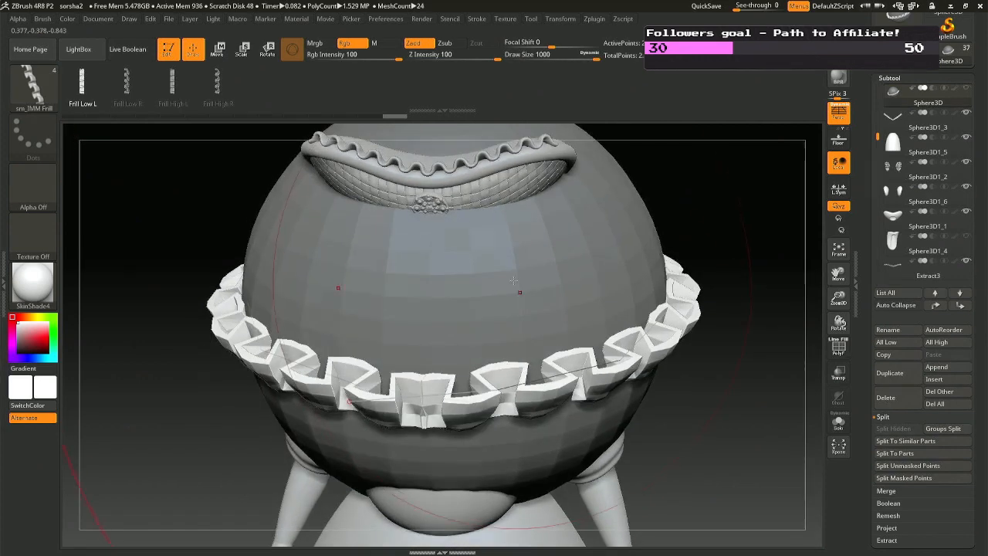
left_click(545, 241)
right_click_drag(415, 392, 344, 388, "shift")
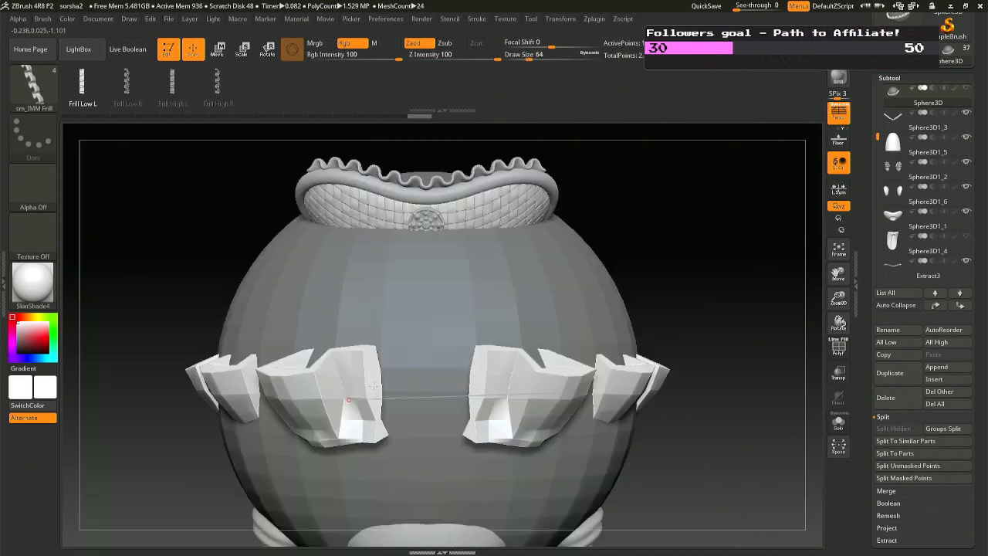
left_click(346, 399)
left_click_drag(347, 399, 299, 403)
Try the Frill Low R and Frill High L variants on the curve around the sphere.
mouse_move(425, 300)
right_mouse_down()
mouse_move(400, 386)
mouse_move(423, 283)
mouse_move(415, 324)
mouse_move(425, 309)
mouse_move(409, 305)
right_mouse_up()
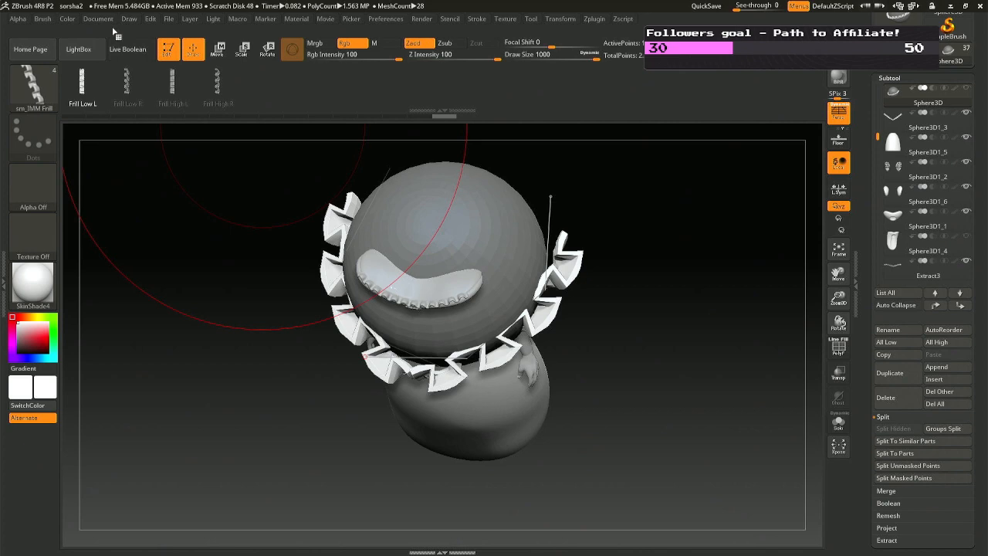
left_click(126, 82)
left_click(365, 355)
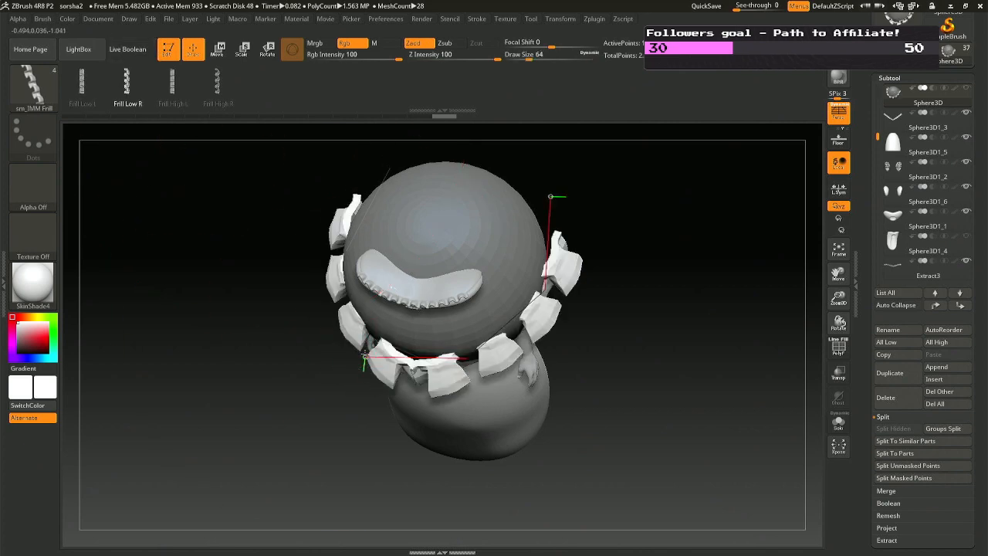
right_click_drag(365, 355, 388, 203)
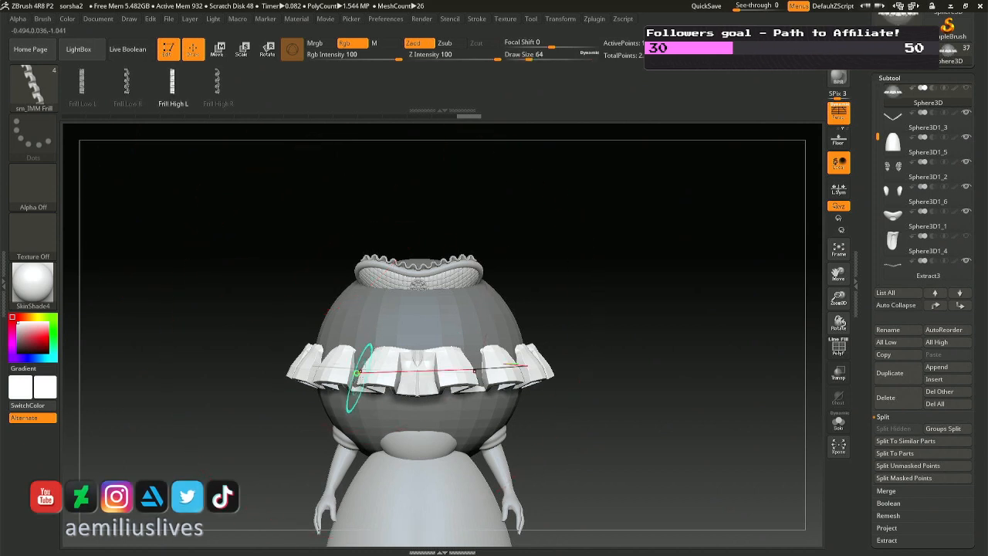
left_click(356, 373)
Replace the strip around the sphere with the Frill High R variant.
right_click_drag(392, 270, 391, 324)
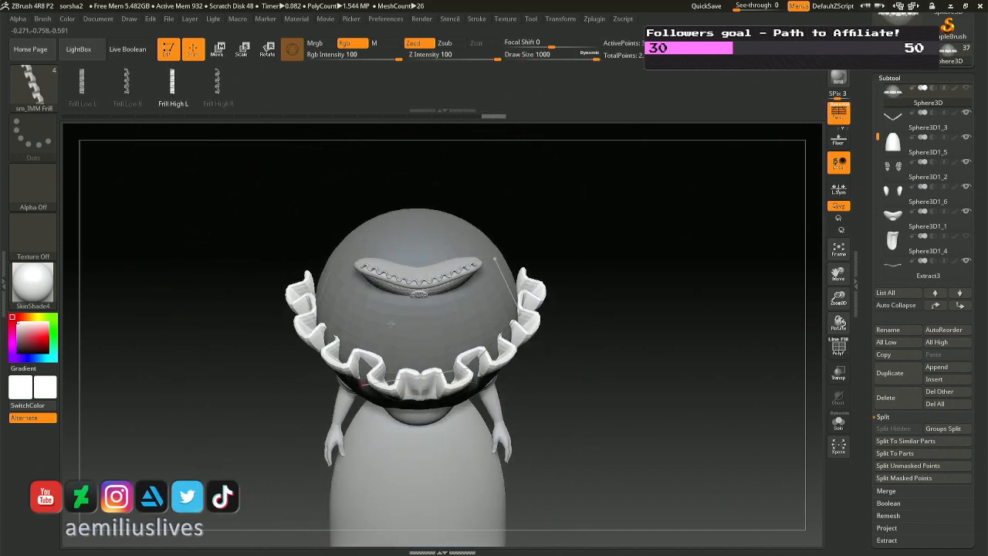
left_click(219, 83)
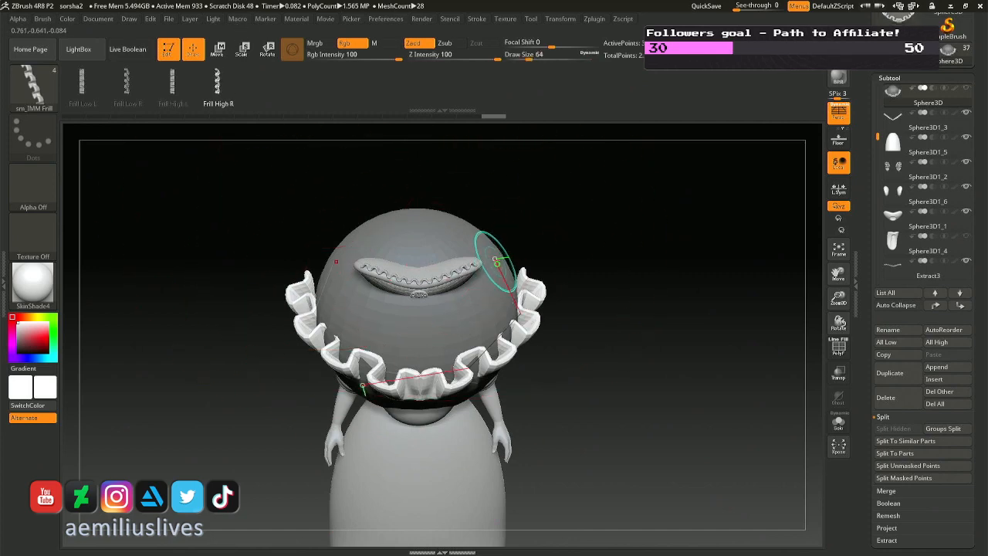
left_click(495, 259)
right_click_drag(497, 259, 486, 185)
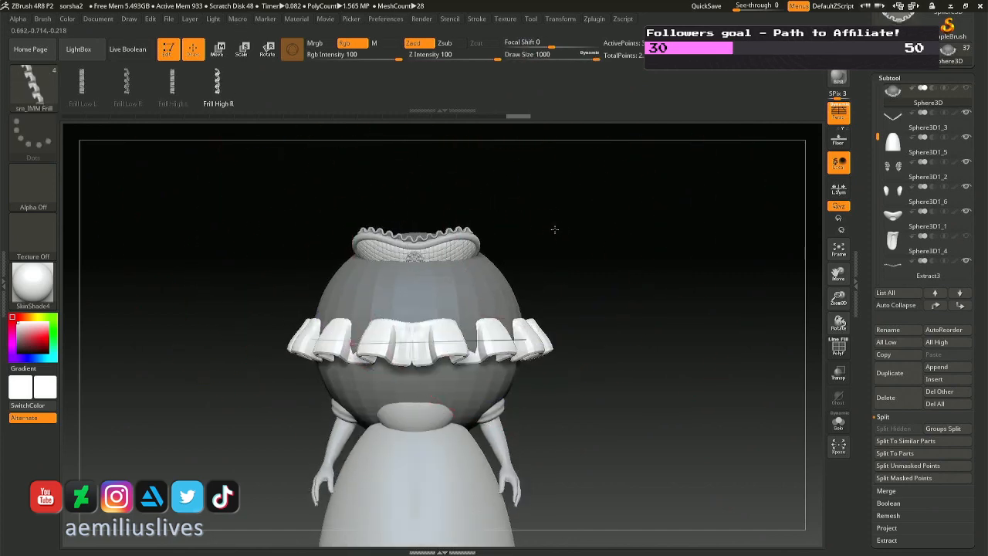
Undo the last frill change and nudge the curve's front end slightly upward.
mouse_move(554, 229)
right_mouse_down()
mouse_move(491, 232)
mouse_move(498, 248)
mouse_move(530, 252)
mouse_move(535, 264)
mouse_move(568, 261)
right_mouse_up()
key("ctrl+z")
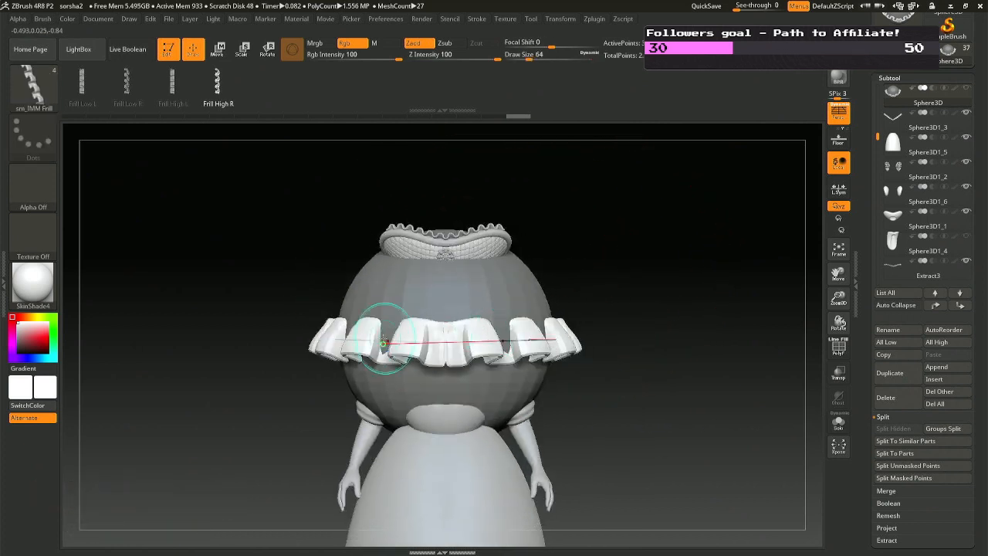
left_click_drag(382, 343, 379, 333)
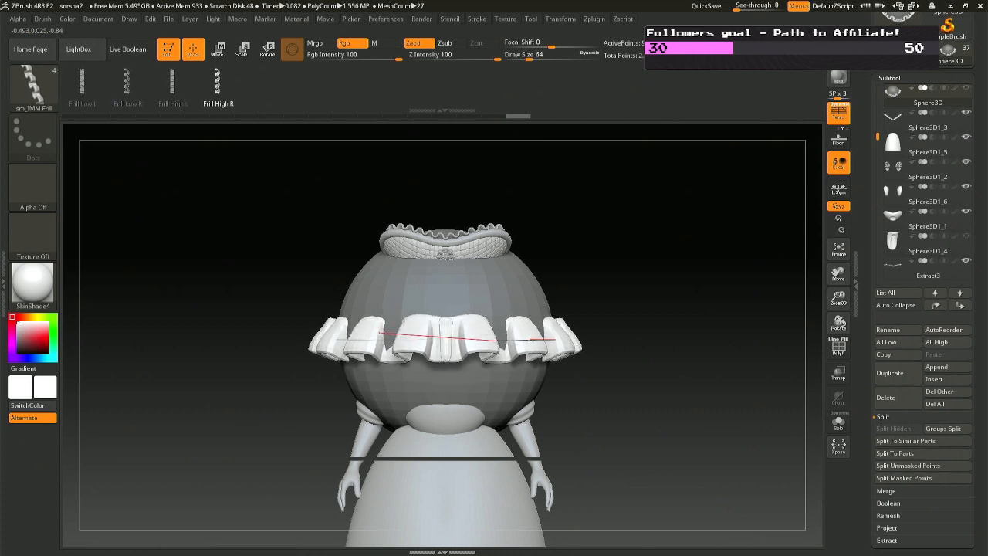
right_click_drag(379, 333, 429, 361)
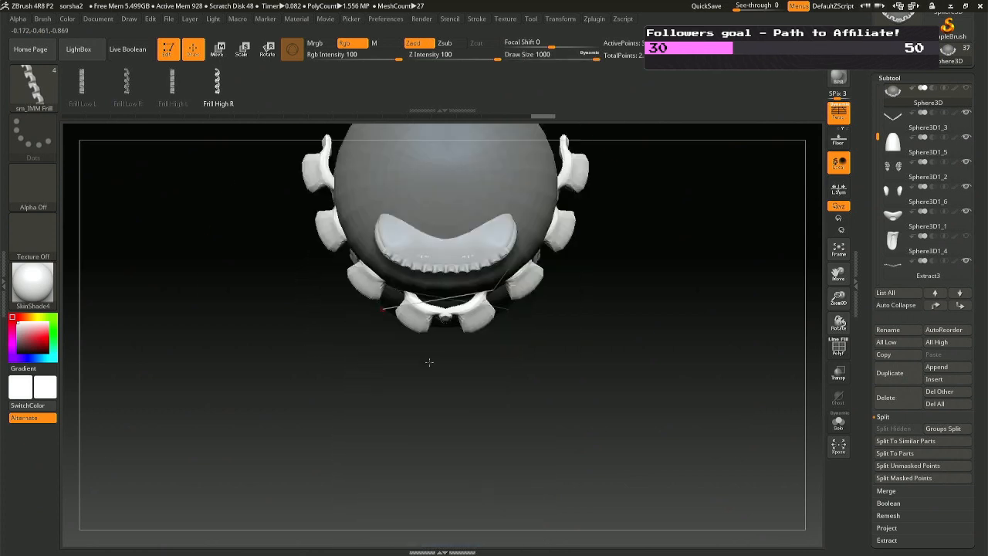
right_click_drag(445, 224, 458, 376, "alt")
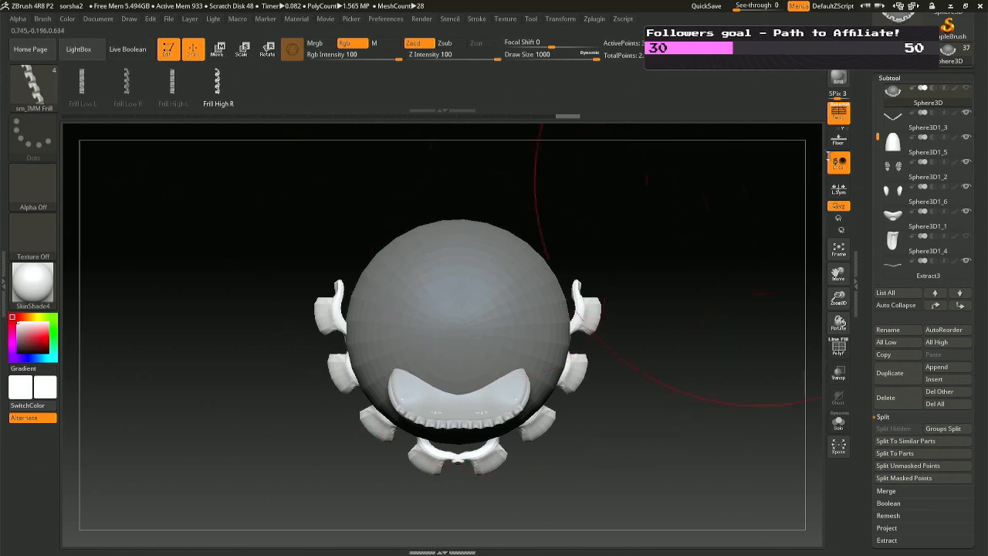
Split the unmasked points so the frill and the base sphere become separate subtools.
left_click(880, 77)
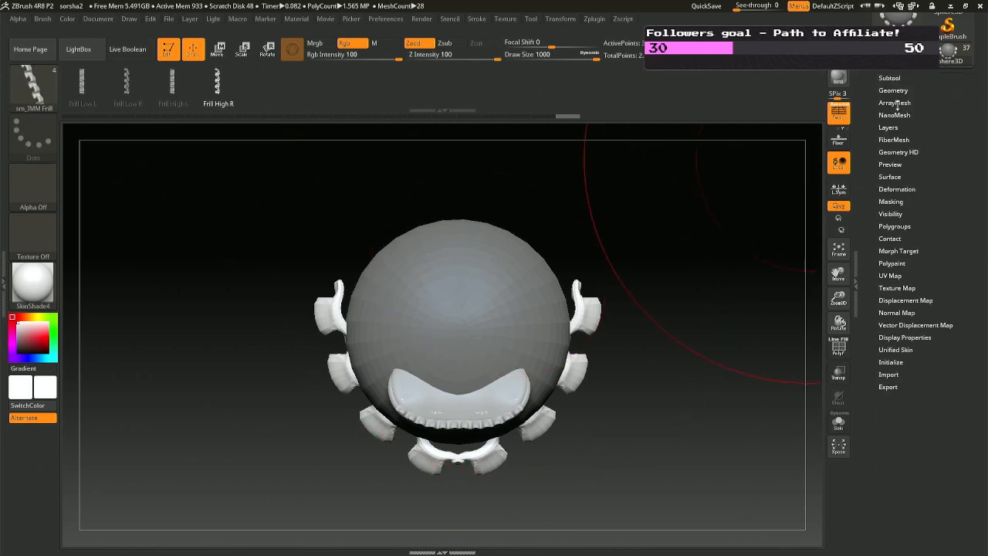
left_click(892, 75)
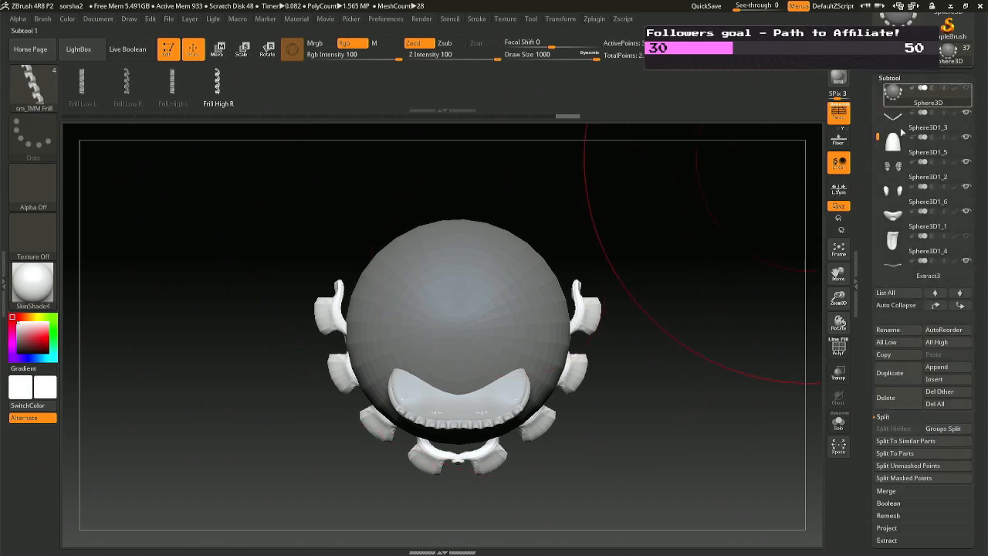
left_click(924, 469)
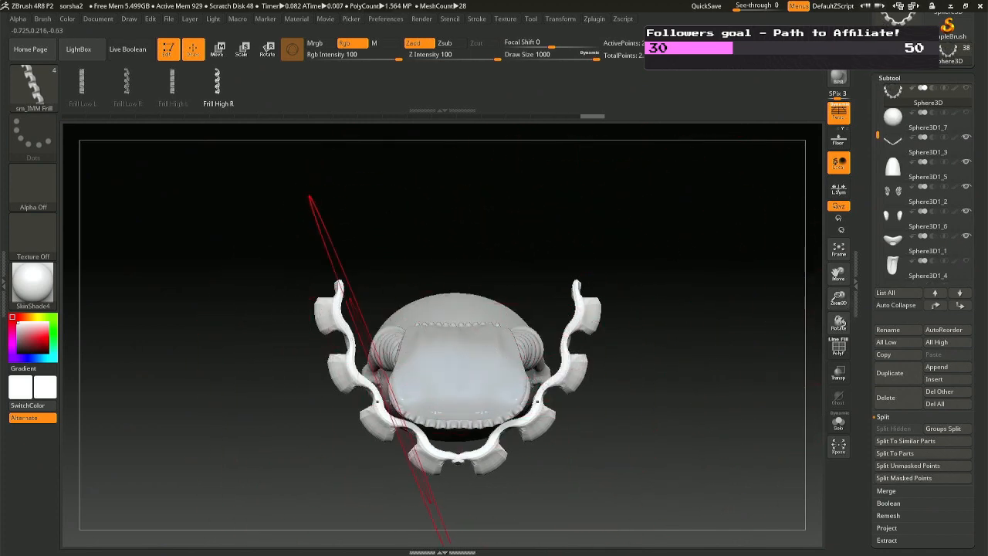
Use the Move brush at draw size 567 to push the frill's sides outward symmetrically.
key("b")
key("m")
key("v")
key("space")
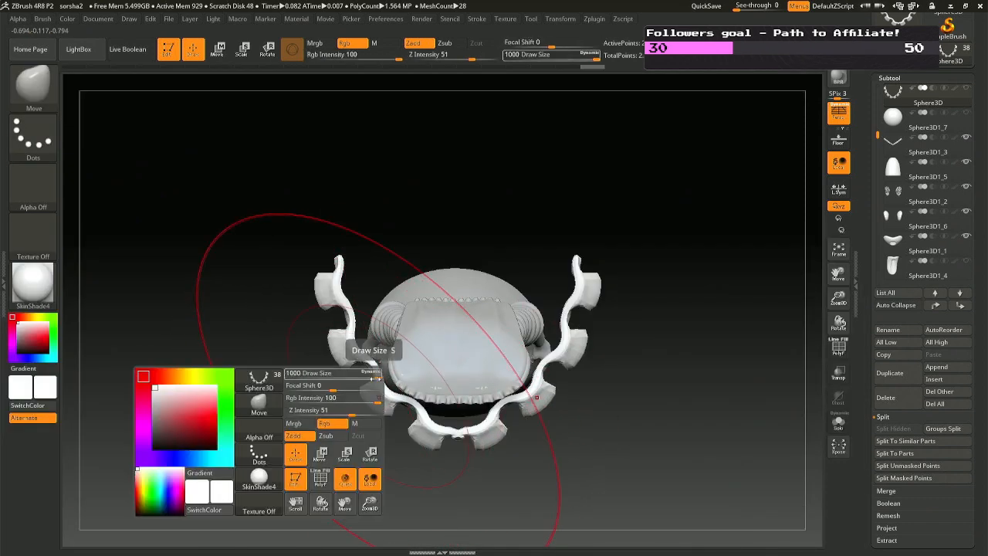
mouse_move(376, 377)
left_mouse_down()
mouse_move(339, 377)
mouse_move(388, 392)
mouse_move(371, 391)
left_mouse_up()
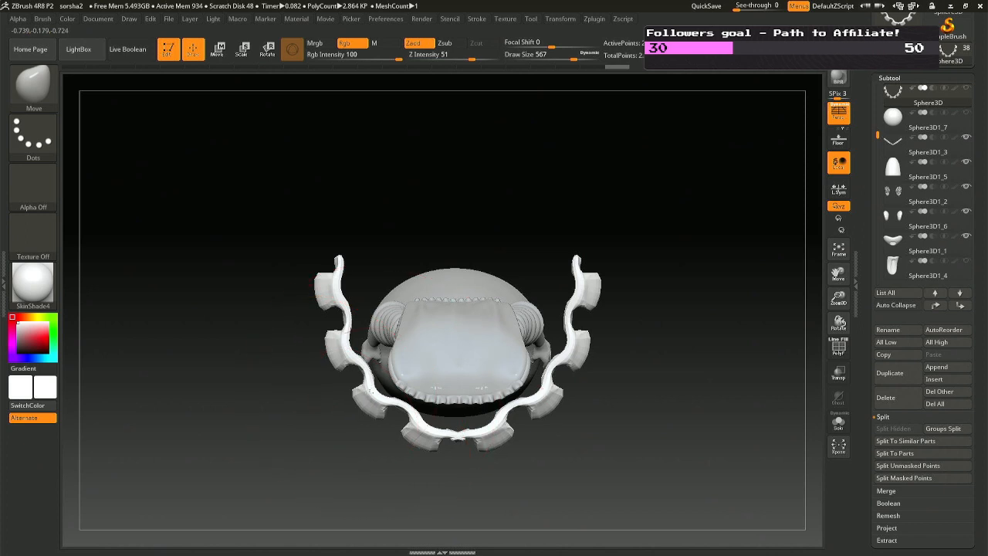
mouse_move(312, 283)
left_mouse_down()
mouse_move(320, 352)
mouse_move(309, 347)
mouse_move(333, 320)
left_mouse_up()
left_click_drag(335, 272, 331, 265)
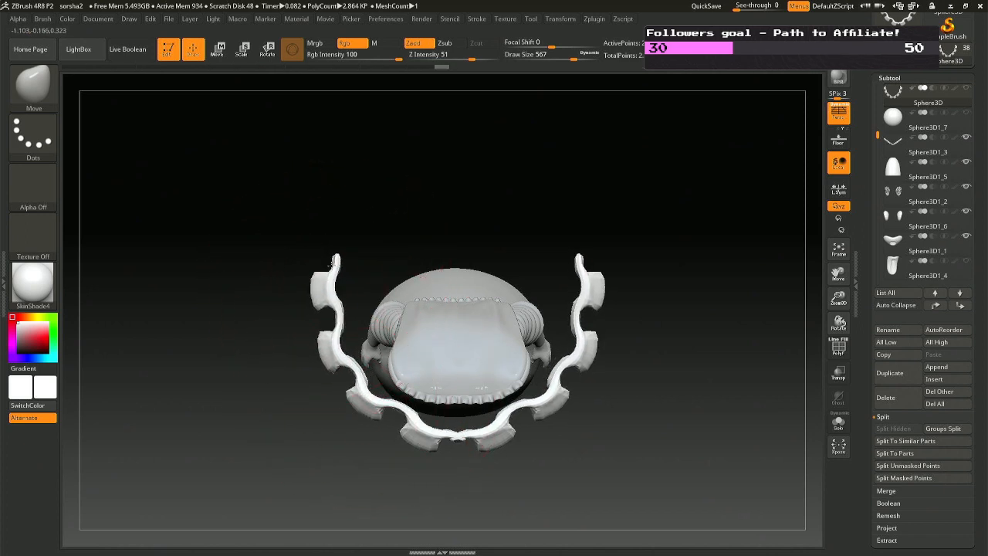
Reduce the Move brush to draw size 51 and adjust the upper edges of the frill's center front piece.
right_click_drag(468, 439, 439, 350)
right_click_drag(385, 326, 583, 311, "alt")
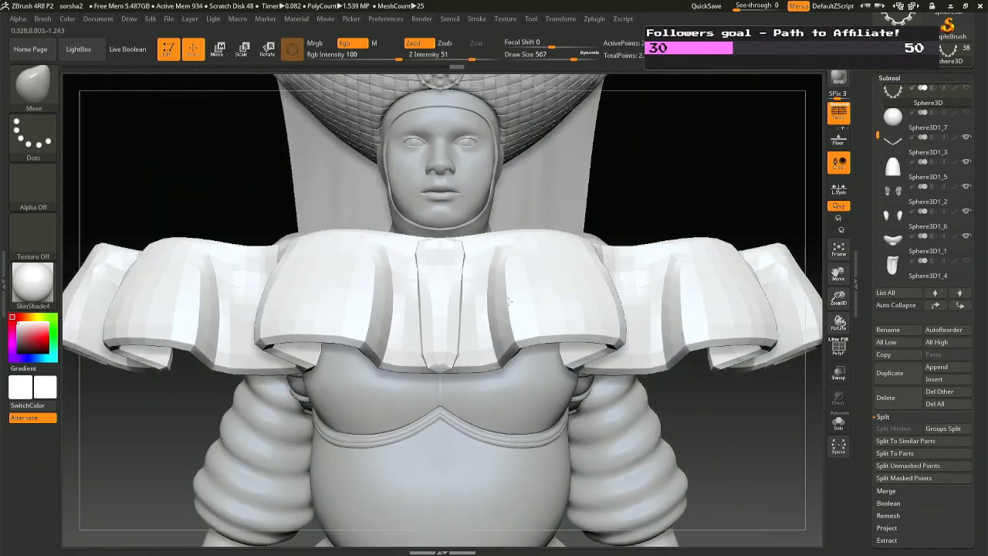
key("space")
left_click_drag(468, 297, 438, 294)
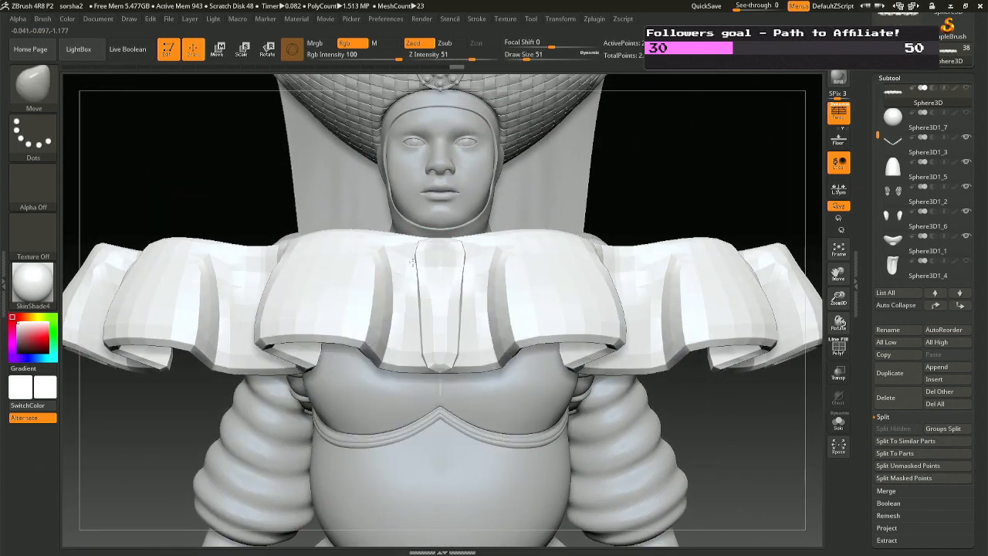
left_click_drag(412, 262, 418, 261)
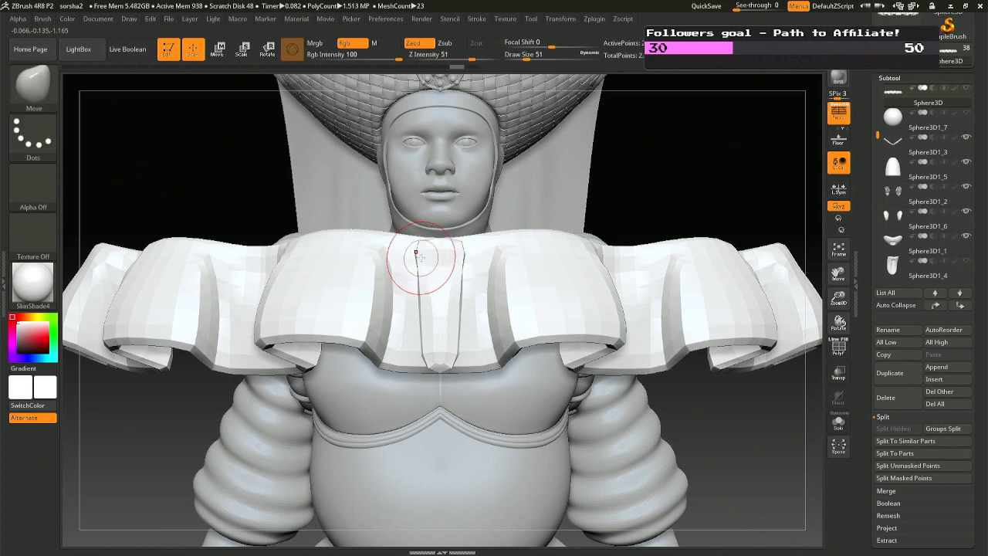
Switch to the Move Topological brush and reshape the edges of the frill's center front piece.
key("b")
key("m")
key("t")
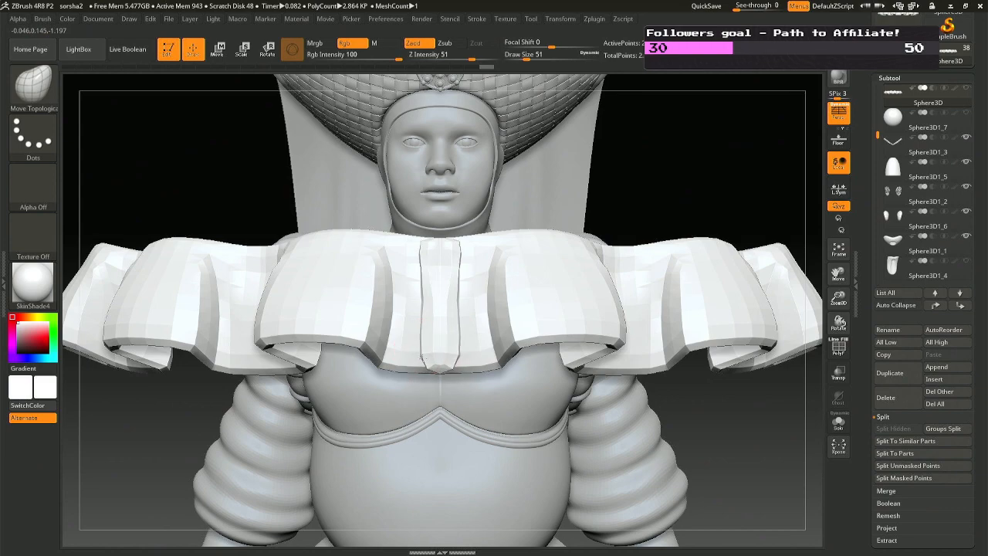
right_click_drag(439, 327, 432, 300)
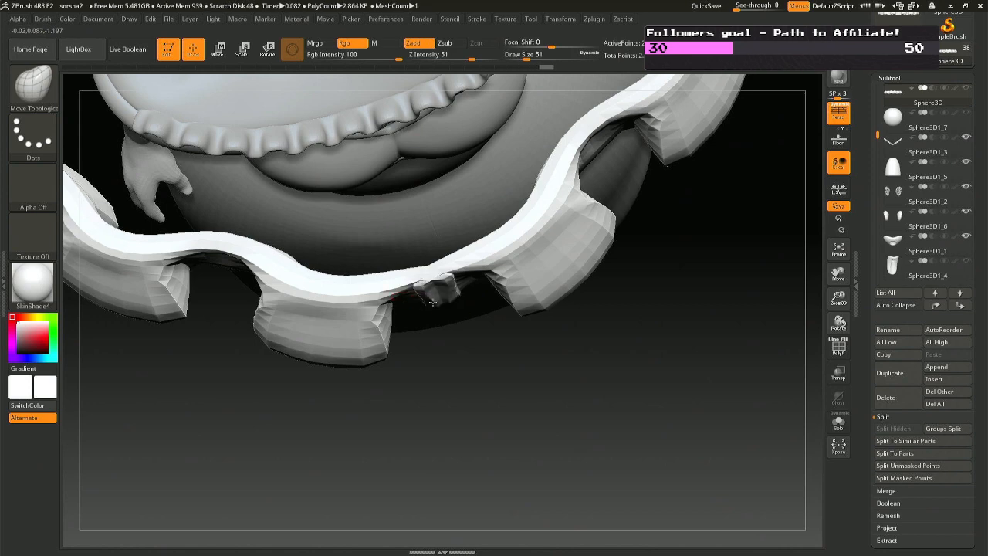
right_click_drag(434, 306, 425, 198)
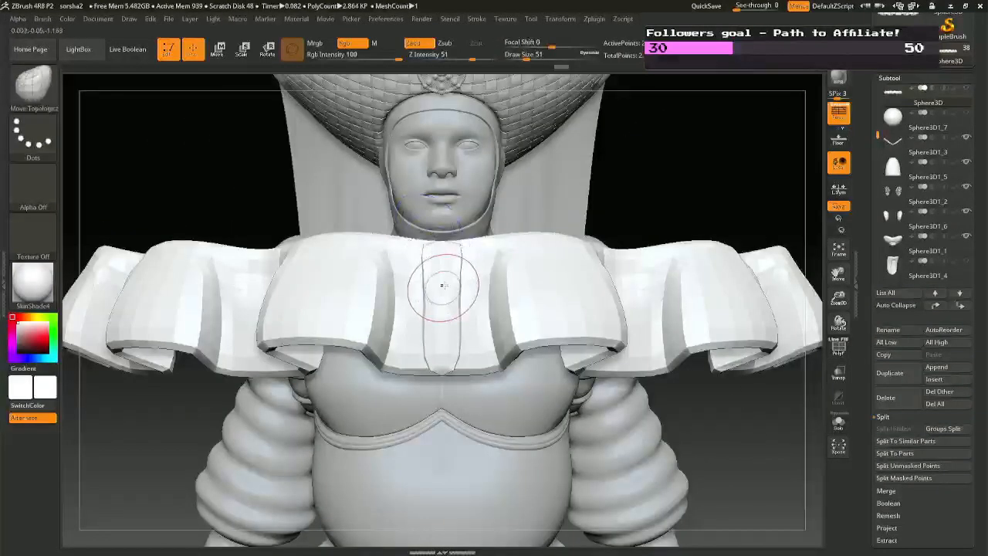
Subdivide the frill once and smooth the seam down its center front.
left_click(898, 79)
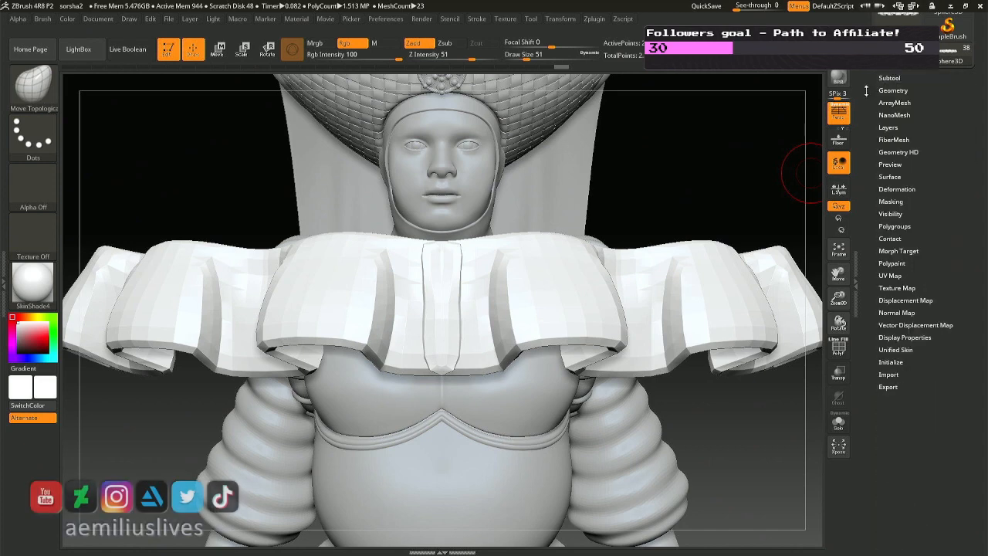
key("ctrl+d")
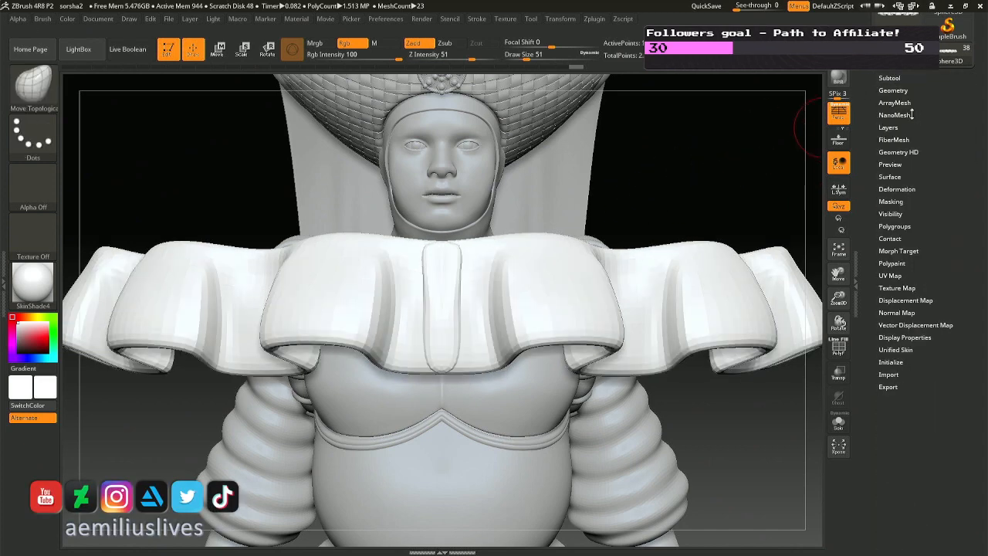
mouse_move(474, 260)
left_mouse_down("shift")
mouse_move(444, 270)
mouse_move(440, 350)
left_mouse_up("shift")
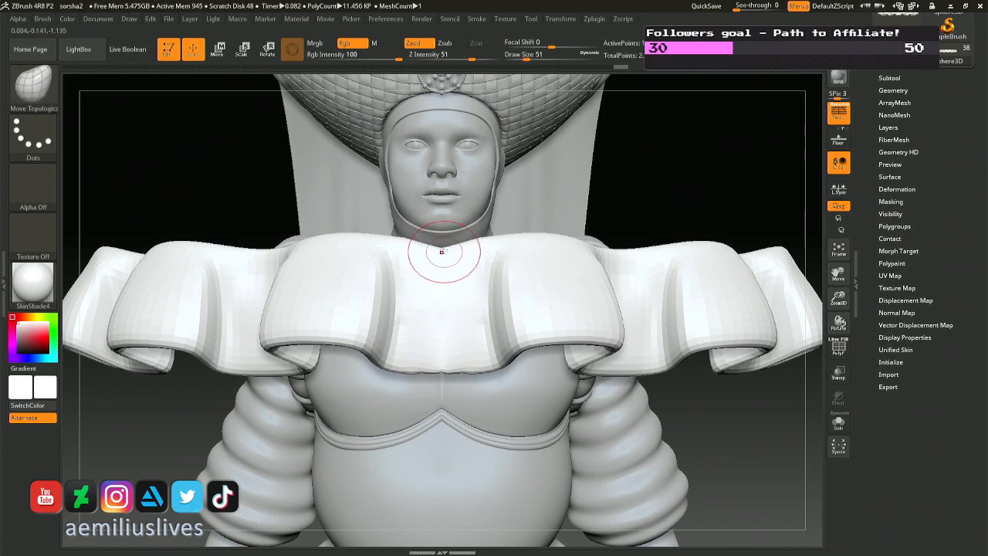
Try to smooth and reshape the upper and lower edges of the frill's center front seam.
mouse_move(444, 242)
left_mouse_down()
mouse_move(441, 375)
mouse_move(342, 240)
mouse_move(442, 276)
mouse_move(439, 254)
mouse_move(429, 282)
left_mouse_up()
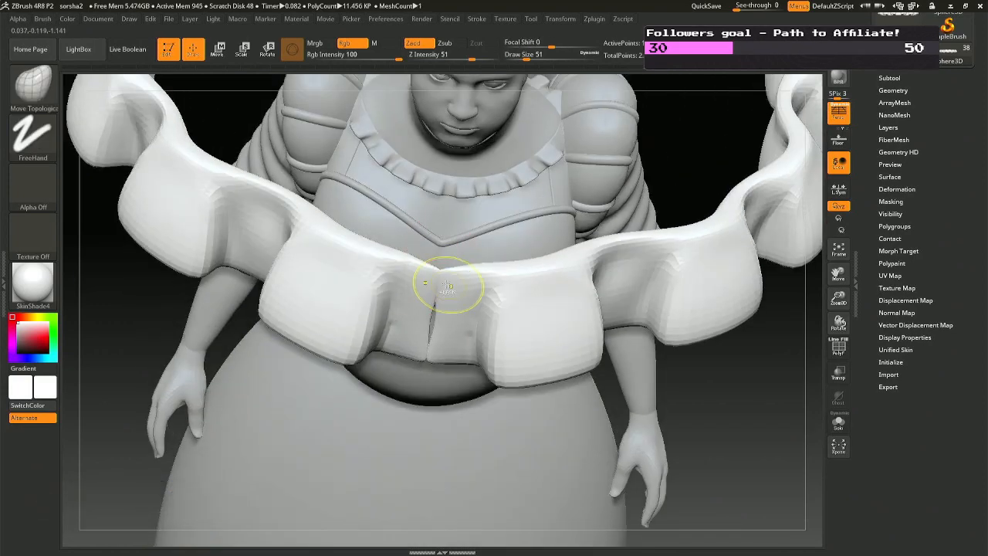
key("ctrl+z")
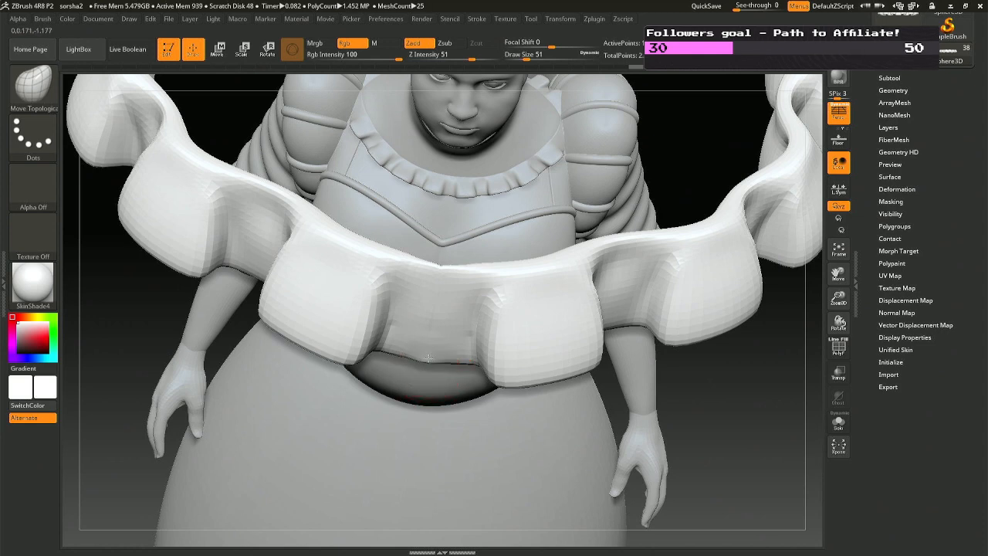
right_click_drag(430, 351, 434, 302, "shift")
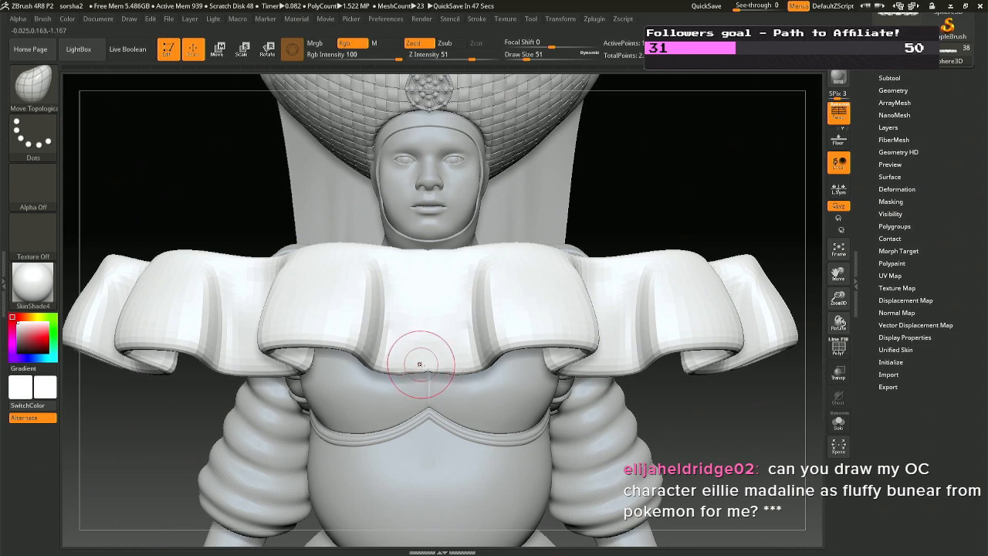
left_click_drag(424, 372, 422, 373)
key("ctrl+z")
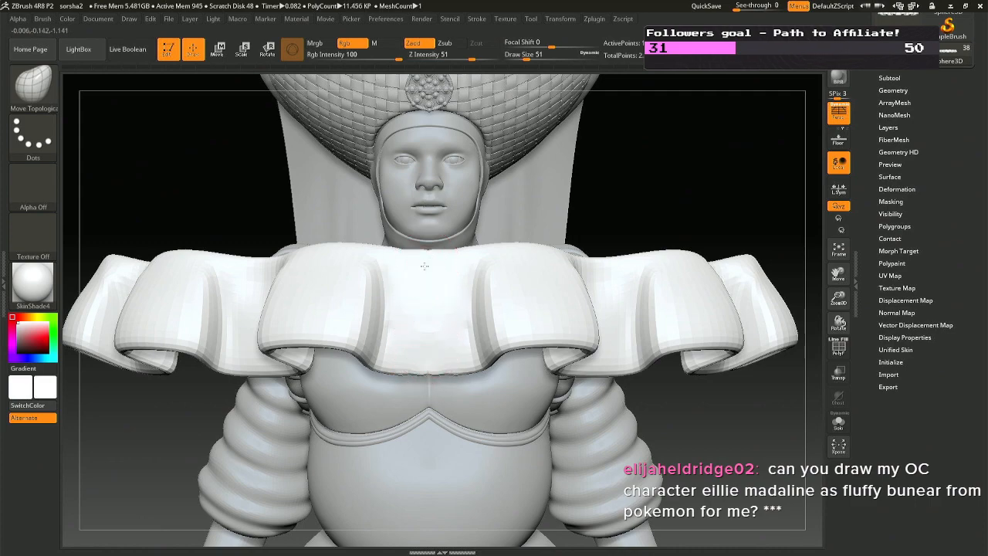
Rebuild the frill with DynaMesh at resolution 128 without freezing its subdivision levels, and turn DynaMesh mode off again.
right_click_drag(426, 265, 432, 332)
right_click_drag(427, 245, 418, 266)
left_click_drag(418, 266, 423, 273)
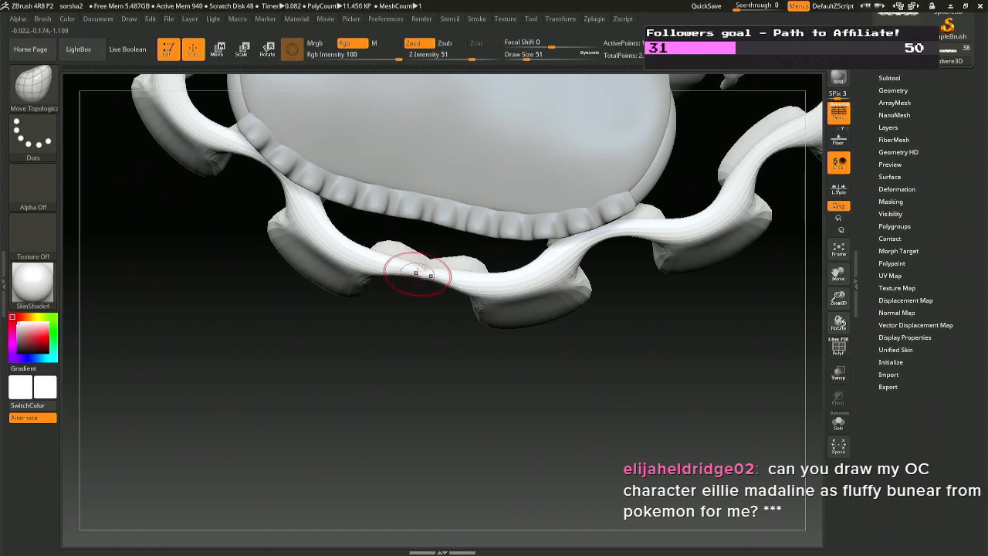
mouse_move(417, 272)
right_mouse_down()
mouse_move(443, 244)
mouse_move(441, 193)
right_mouse_up()
mouse_move(441, 192)
right_mouse_down()
mouse_move(453, 140)
mouse_move(463, 224)
mouse_move(492, 237)
right_mouse_up()
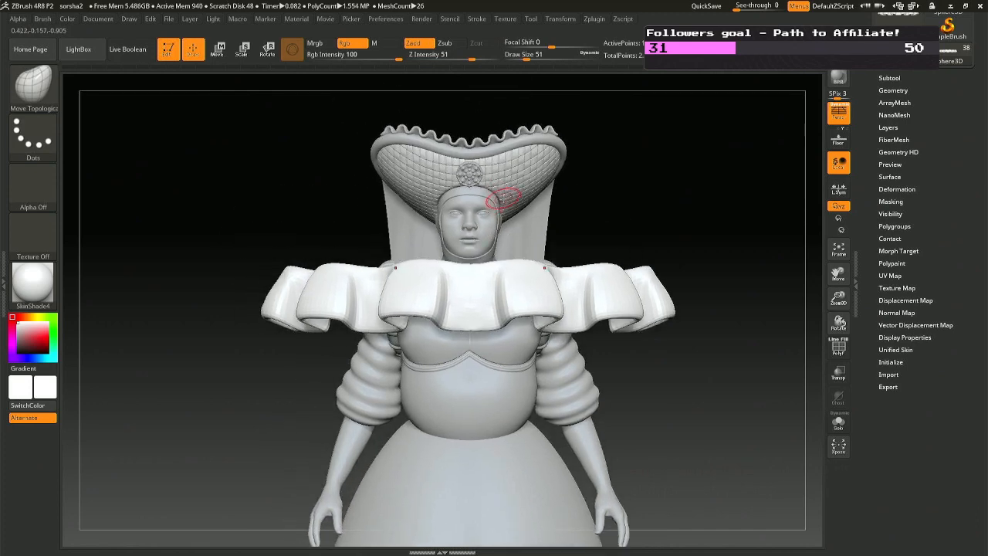
right_click_drag(506, 181, 508, 199, "ctrl")
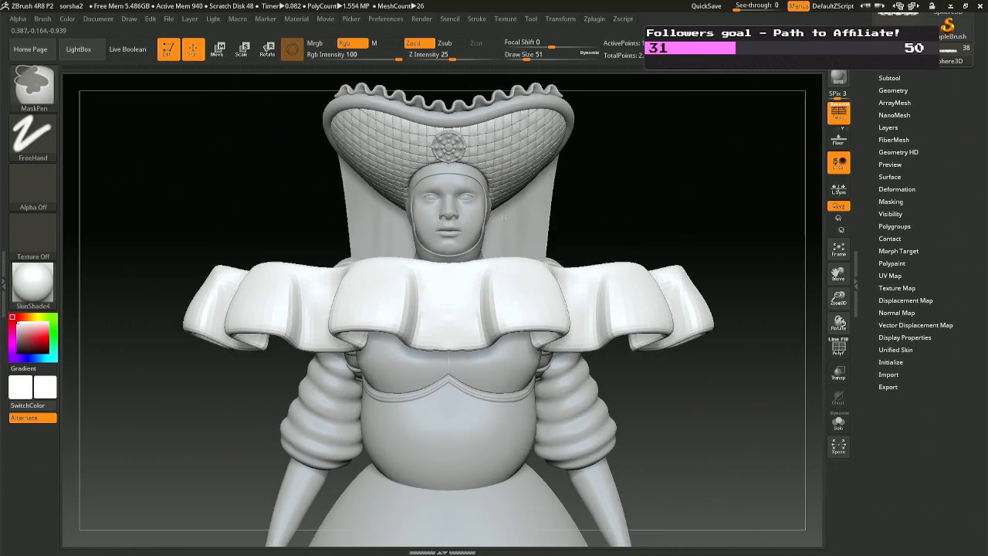
left_click(894, 89)
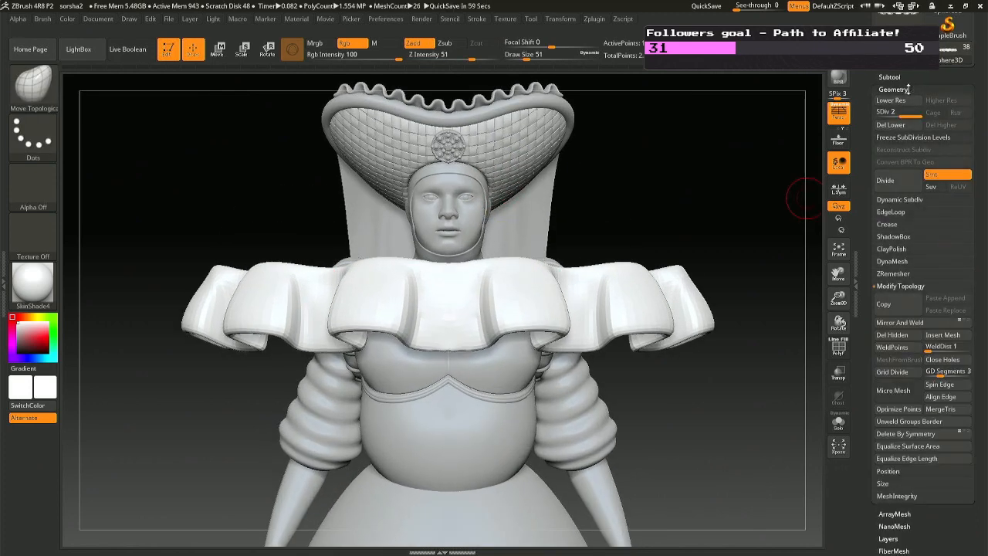
left_click(903, 90)
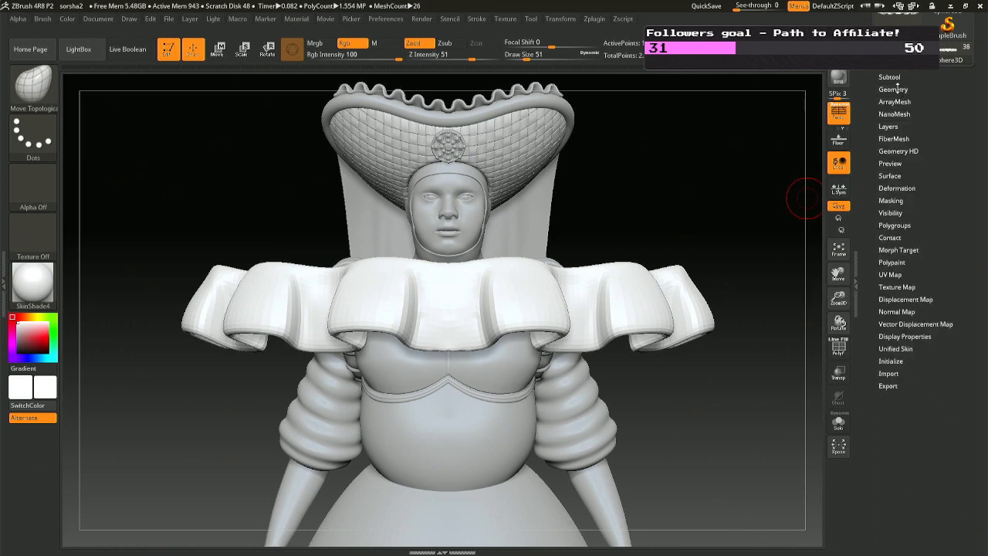
left_click(896, 89)
left_click(902, 265)
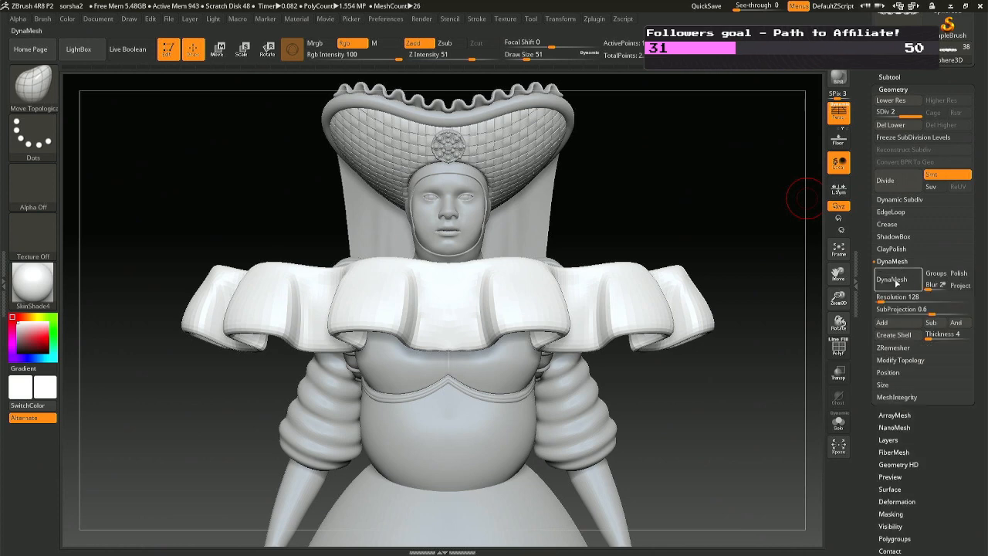
left_click(895, 282)
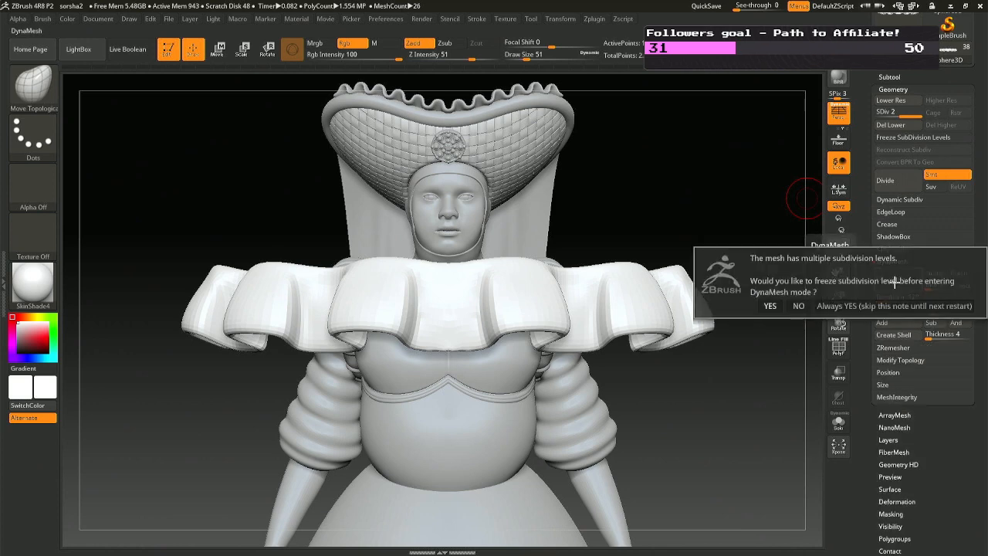
left_click(792, 305)
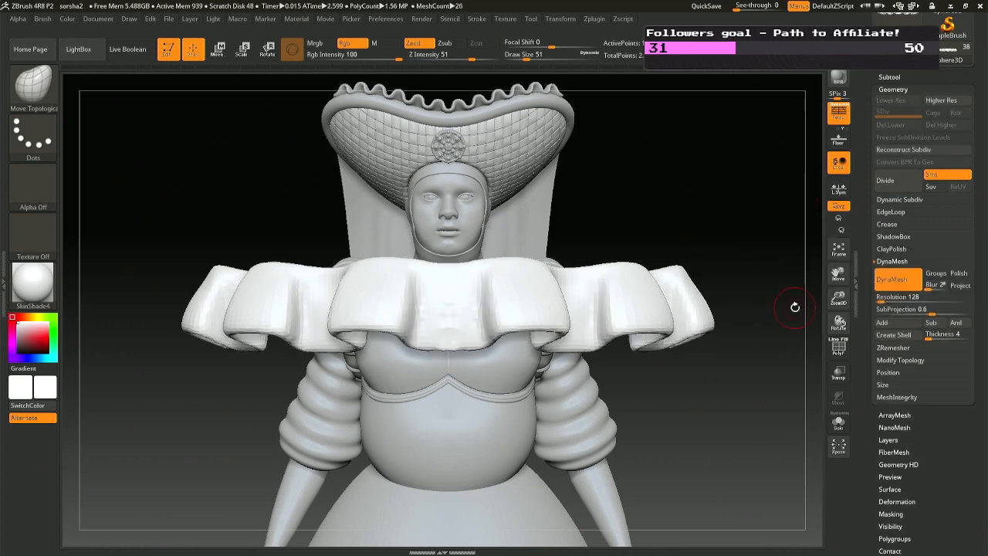
left_click(880, 279)
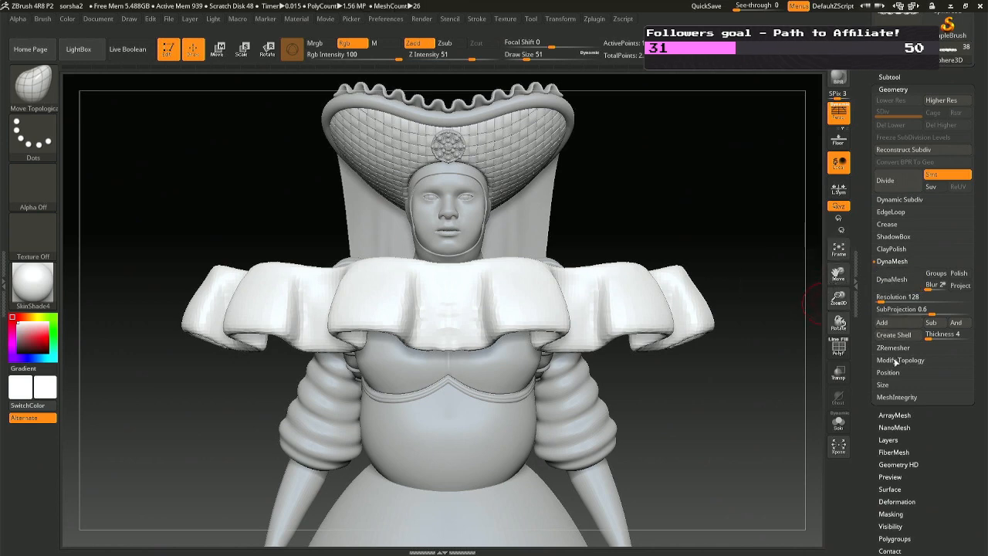
Remesh the frill twice with ZRemesher at a target polygon count of 4.37633 and enlarge the brush to draw size 120.
left_click(894, 347)
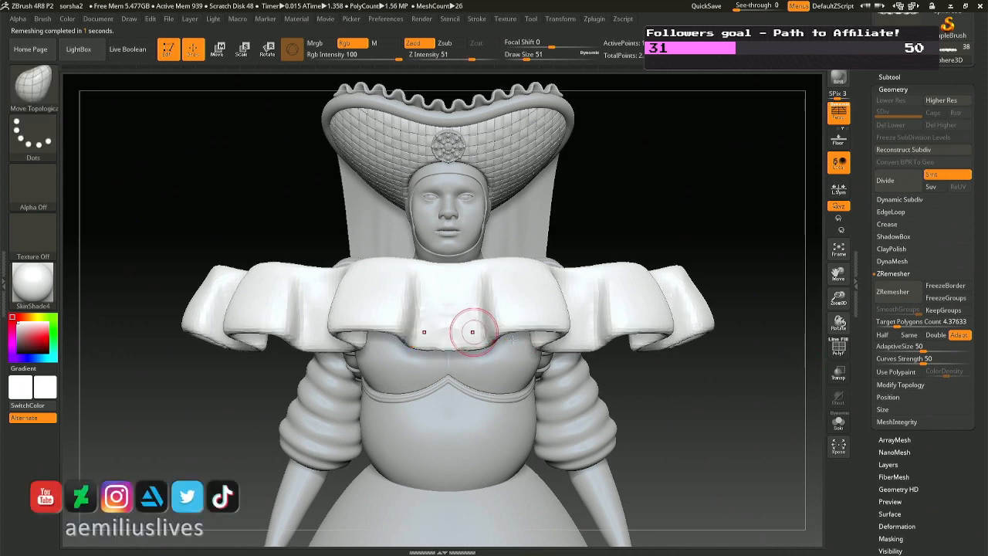
key("space")
mouse_move(471, 337)
left_mouse_down()
mouse_move(486, 336)
mouse_move(444, 325)
left_mouse_up()
left_click(893, 292)
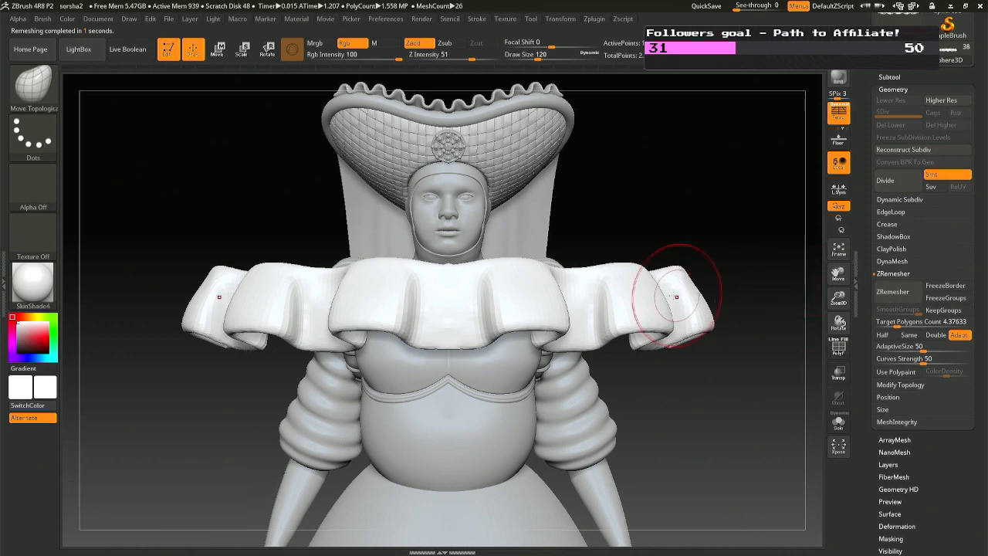
left_click_drag(661, 286, 618, 379)
right_click_drag(434, 316, 443, 363)
right_click_drag(445, 301, 434, 321)
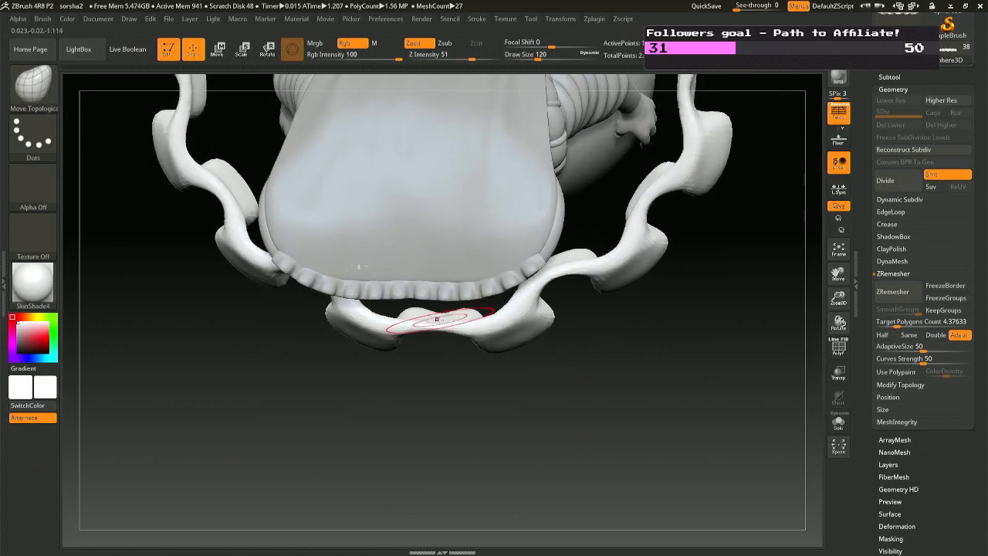
left_click(367, 254, "alt")
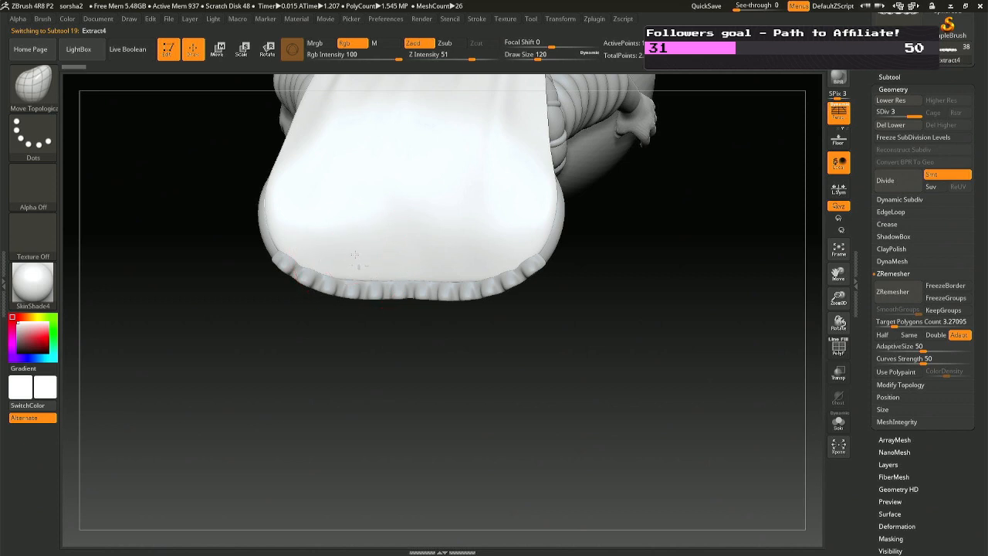
key("shift")
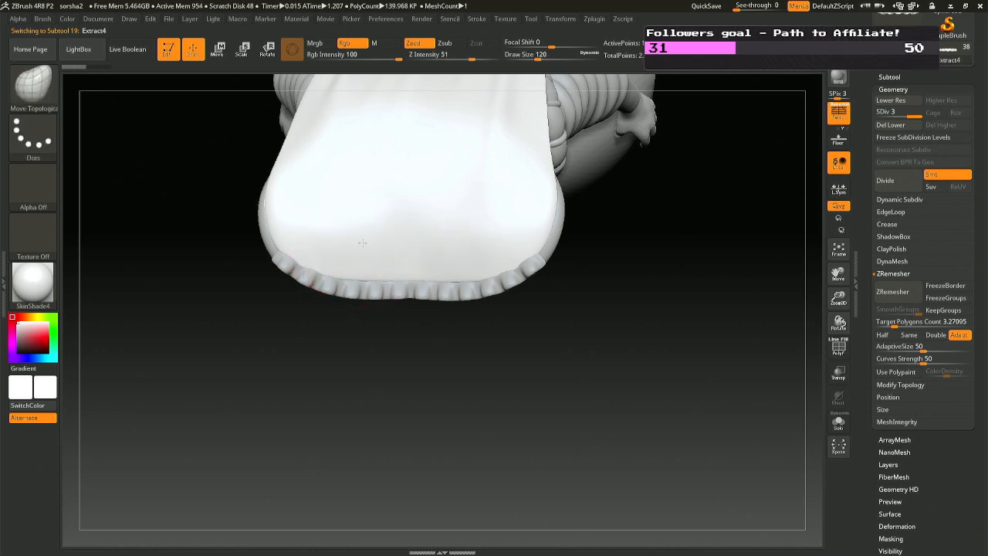
left_click_drag(364, 242, 373, 242)
left_click_drag(360, 282, 361, 291)
Make the large shoulder frill, Sphere3D, the active subtool and smooth its surface with the Polish deformations.
left_click_drag(411, 338, 435, 288)
key("n")
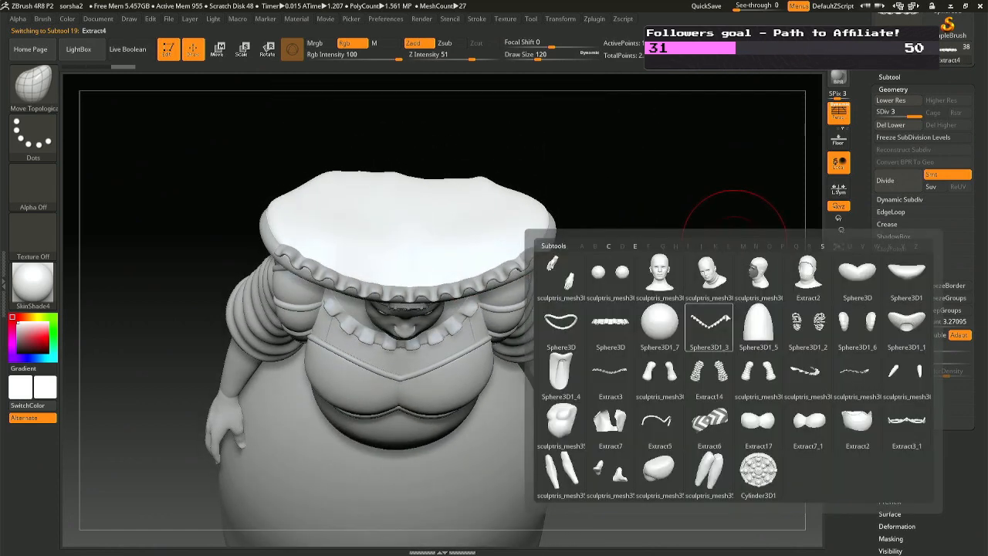
left_click(610, 322)
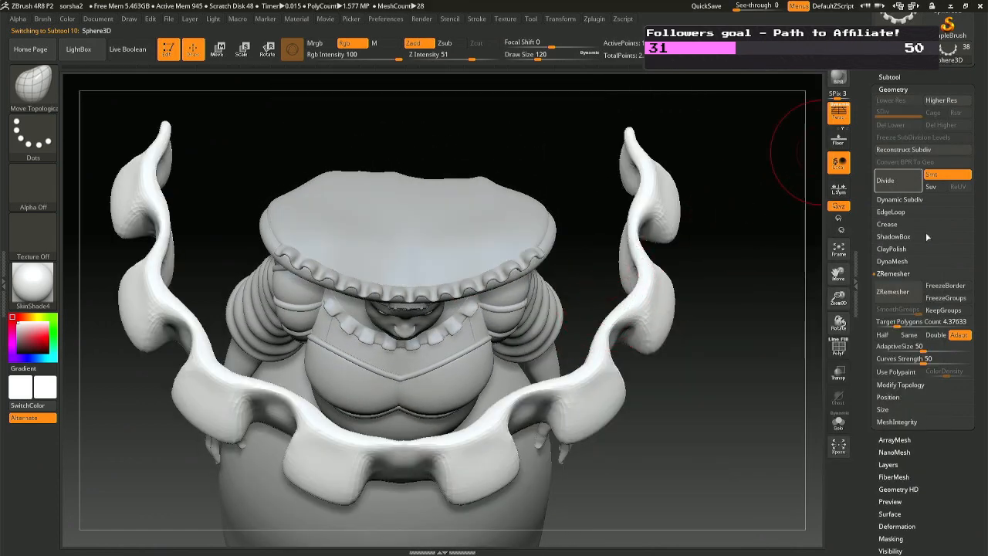
left_click(896, 526)
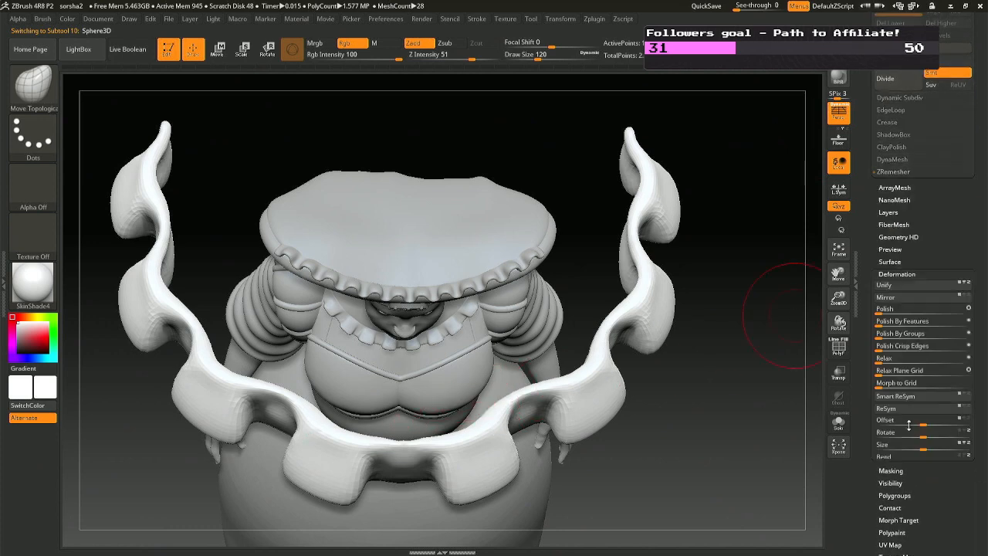
left_click(888, 125)
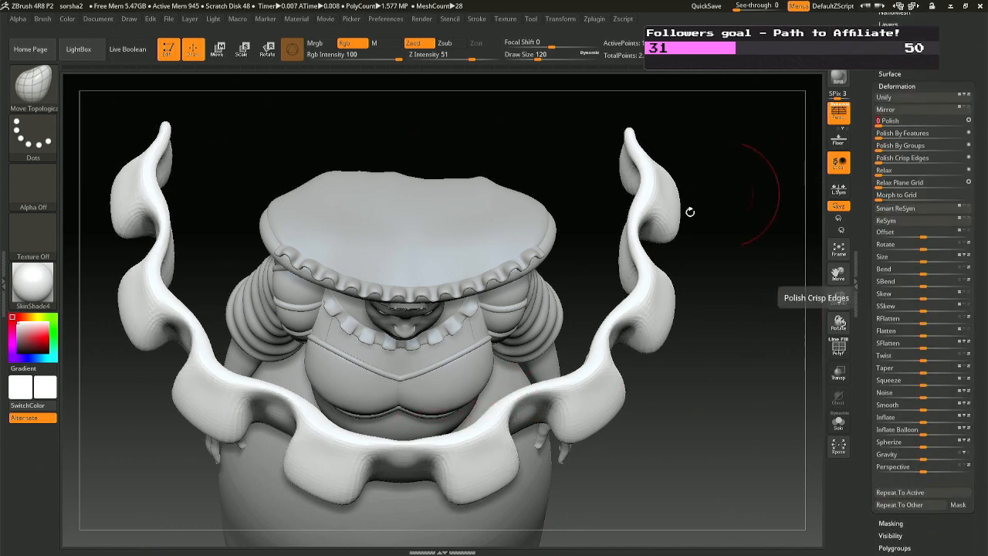
Place the transform gizmo on the frill's centerline toward the character's back and move the frill forward along Z.
left_click_drag(688, 211, 672, 131)
mouse_move(379, 204)
right_mouse_down("alt")
mouse_move(431, 199)
mouse_move(449, 133)
mouse_move(445, 269)
mouse_move(507, 237)
mouse_move(515, 427)
right_mouse_up("alt")
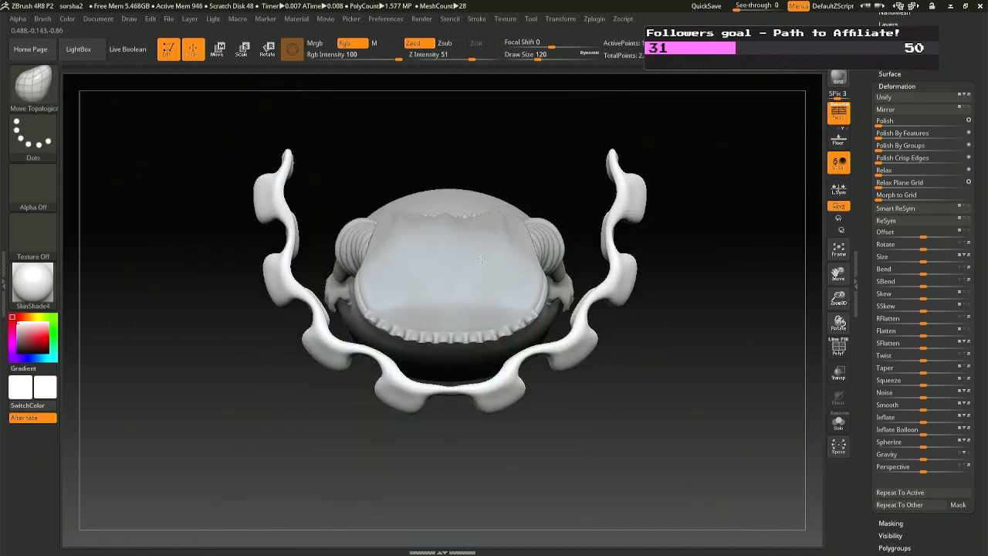
right_click_drag(483, 260, 484, 295)
key("r")
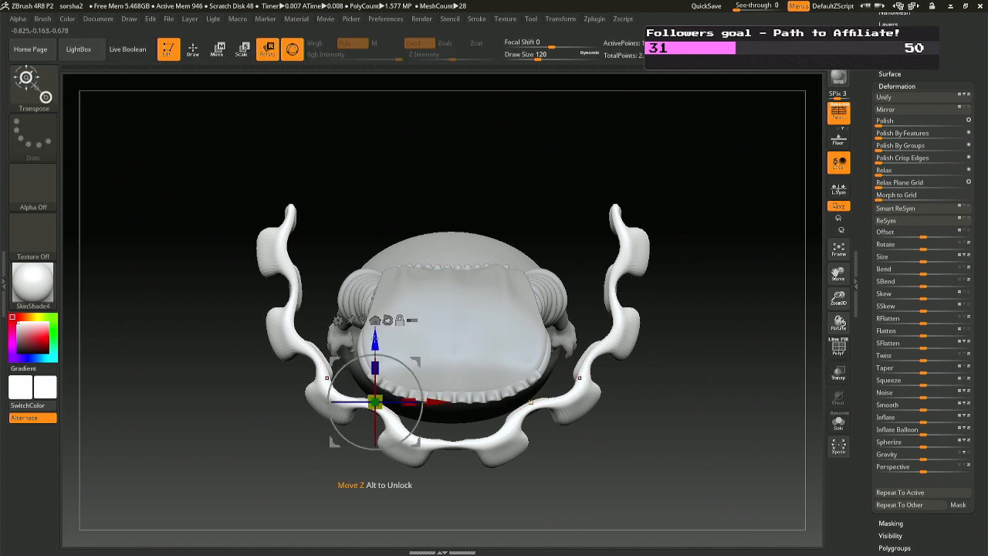
left_click_drag(374, 401, 374, 247, "alt")
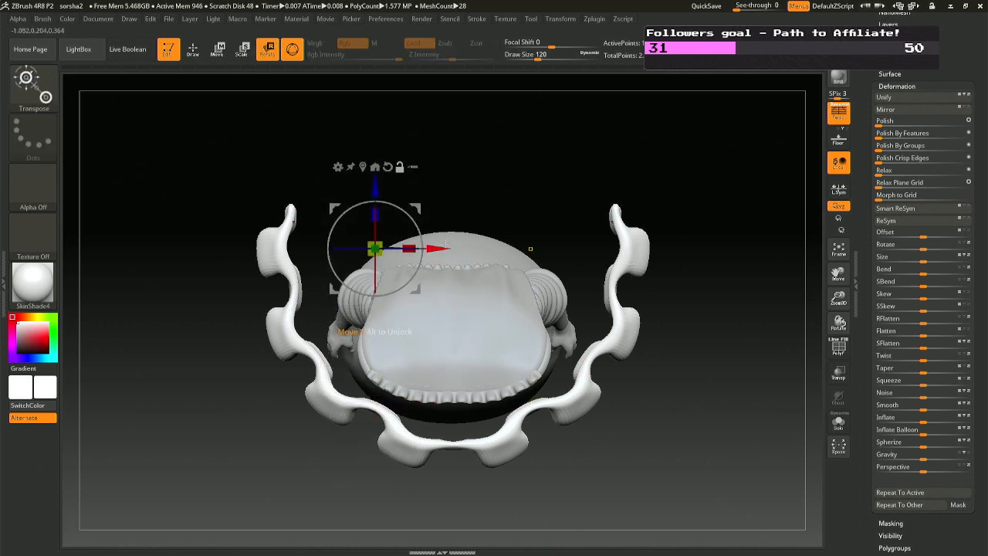
left_click_drag(446, 244, 366, 239, "alt")
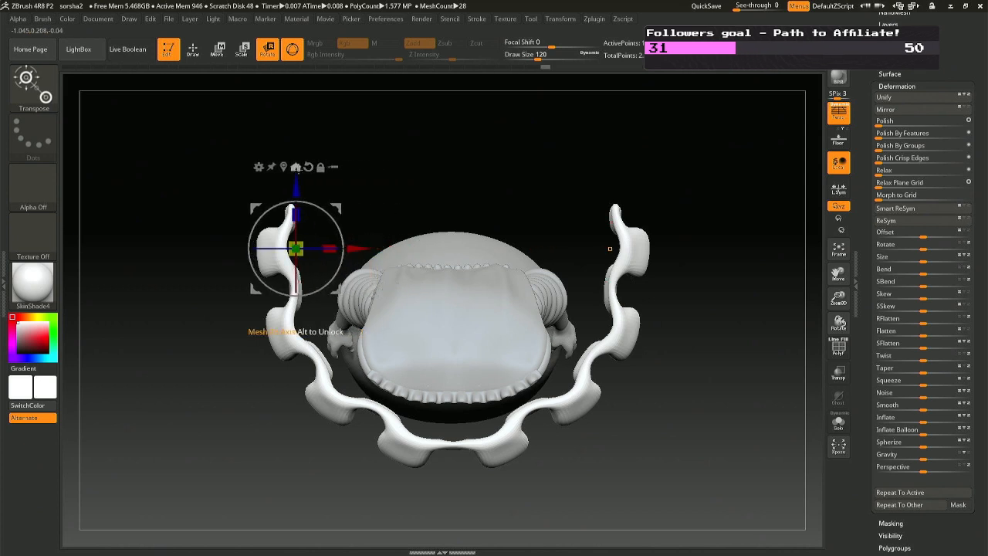
left_click(296, 167)
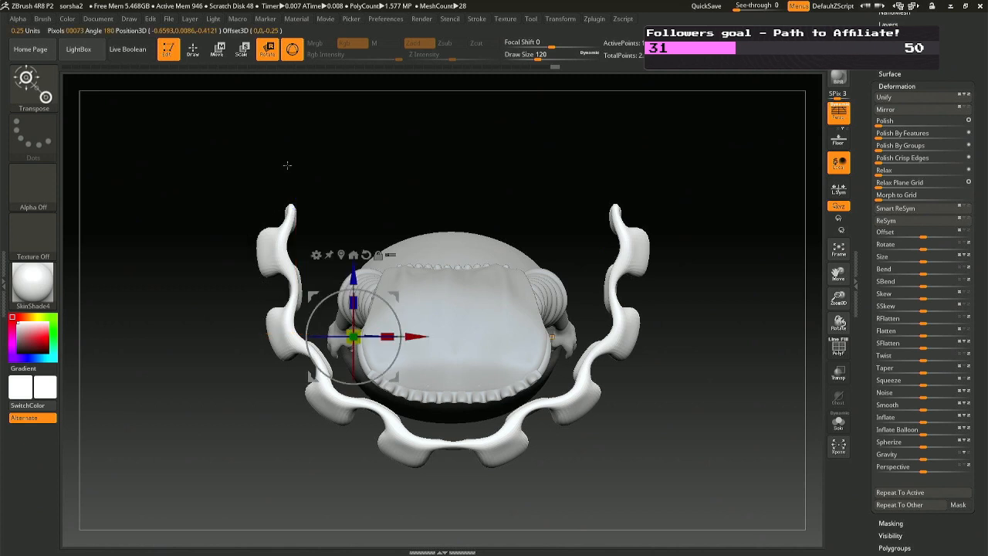
left_click(342, 253)
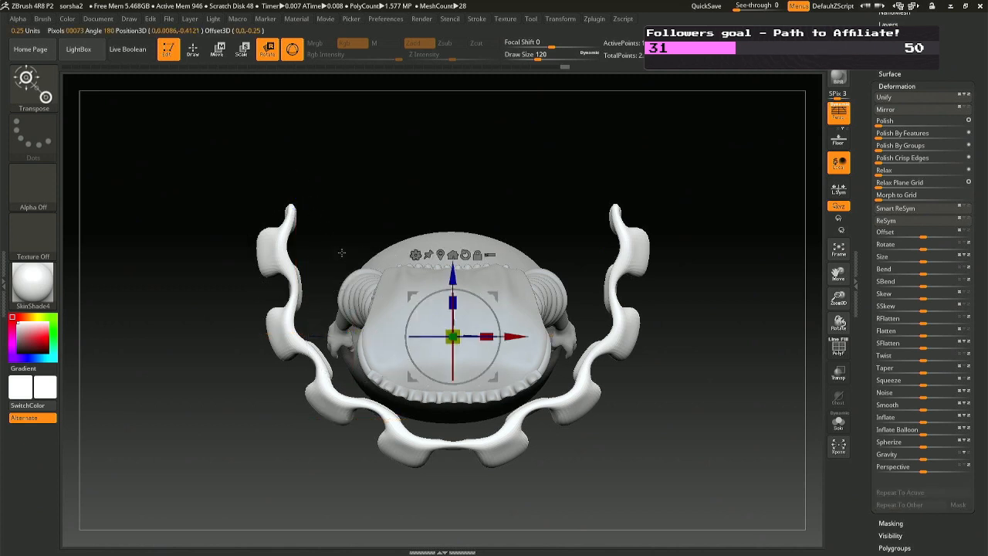
left_click_drag(454, 274, 468, 179, "alt")
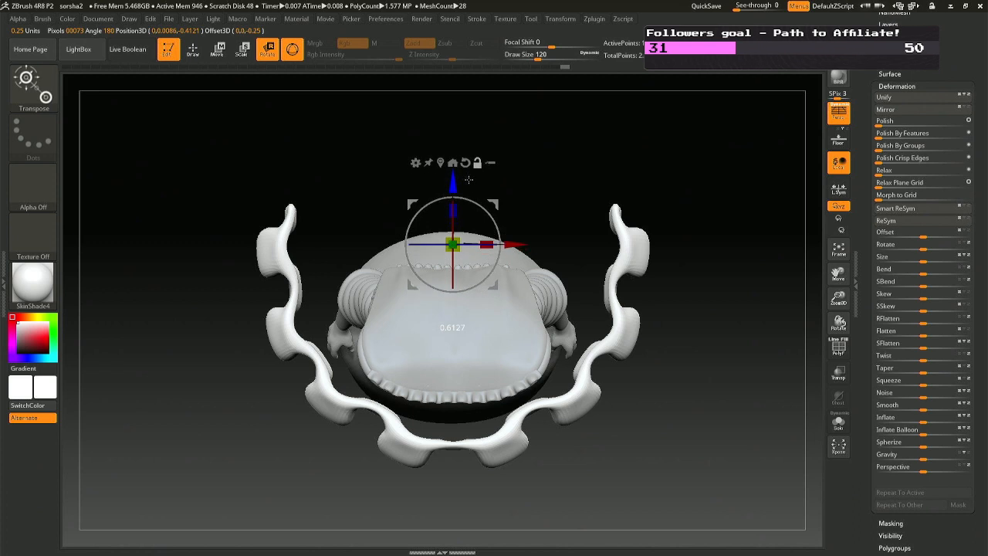
left_click(460, 164)
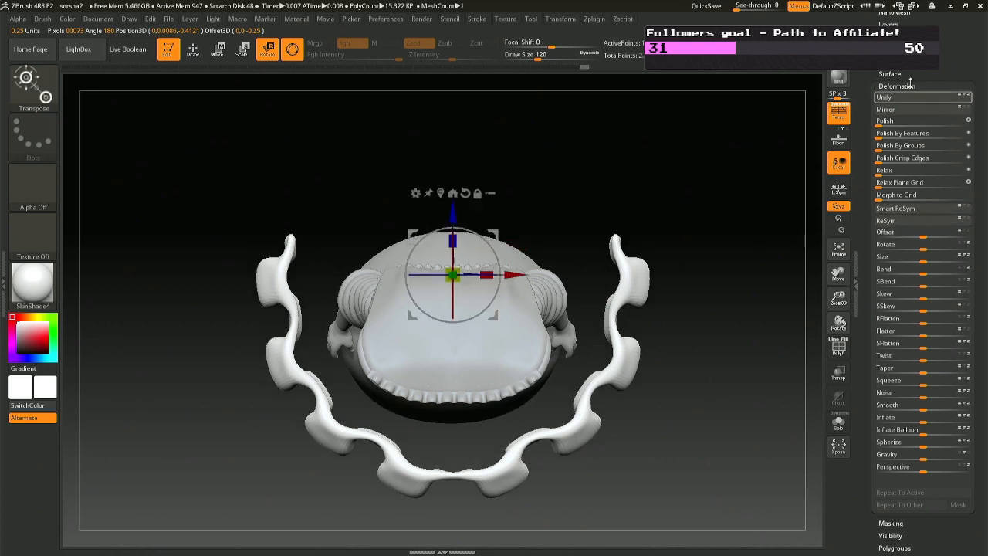
Set Mirror And Weld to the Z axis and mirror the half frill into a closed ring.
left_click_drag(983, 60, 985, 111)
left_click(930, 37)
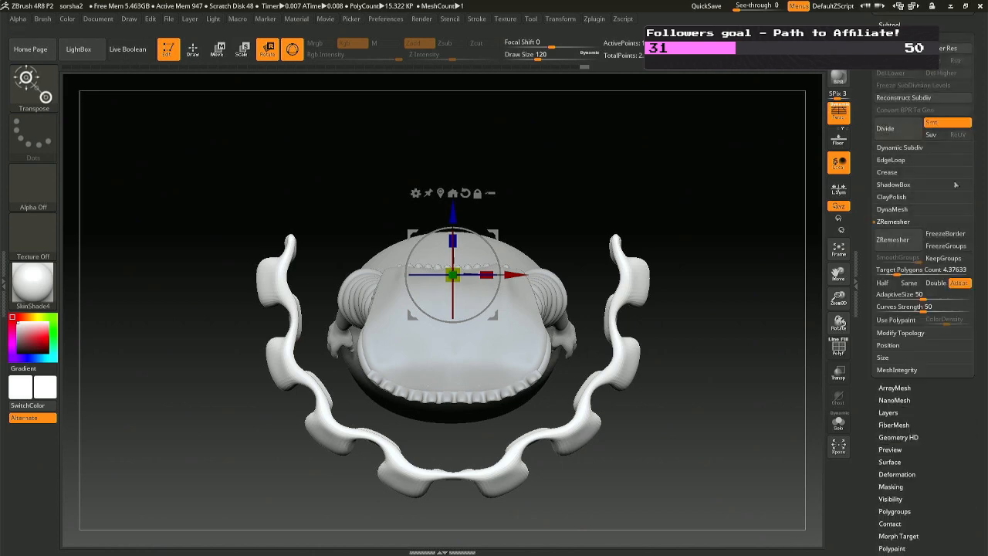
left_click(900, 332)
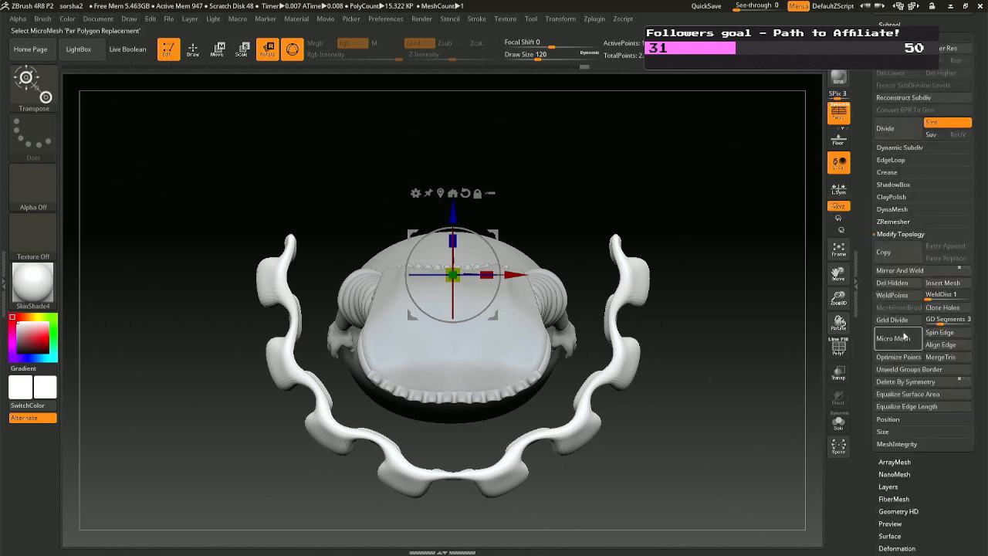
left_click(964, 271)
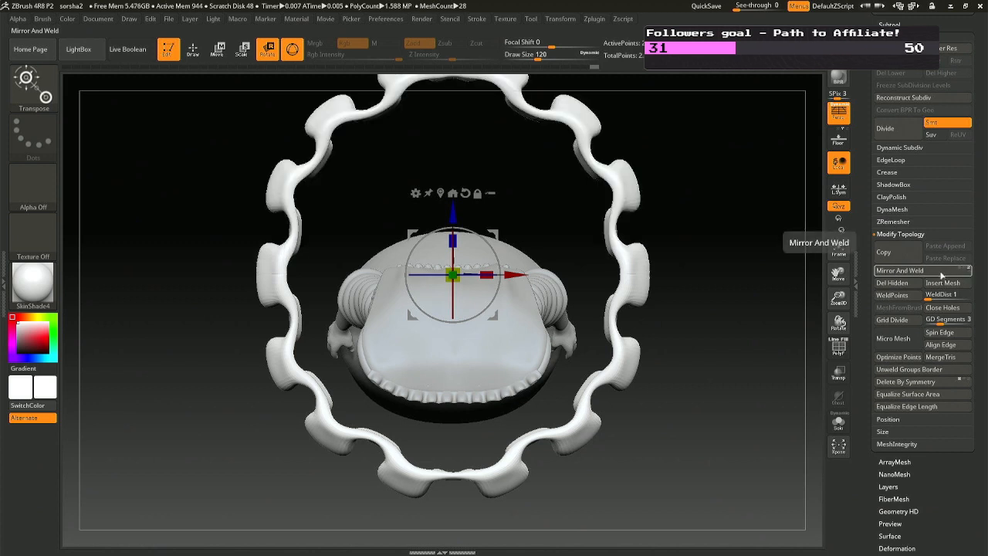
Try scaling the frill ring to about 0.9 along Z, and undo both the scaling and the mirroring.
left_click_drag(458, 242, 459, 255)
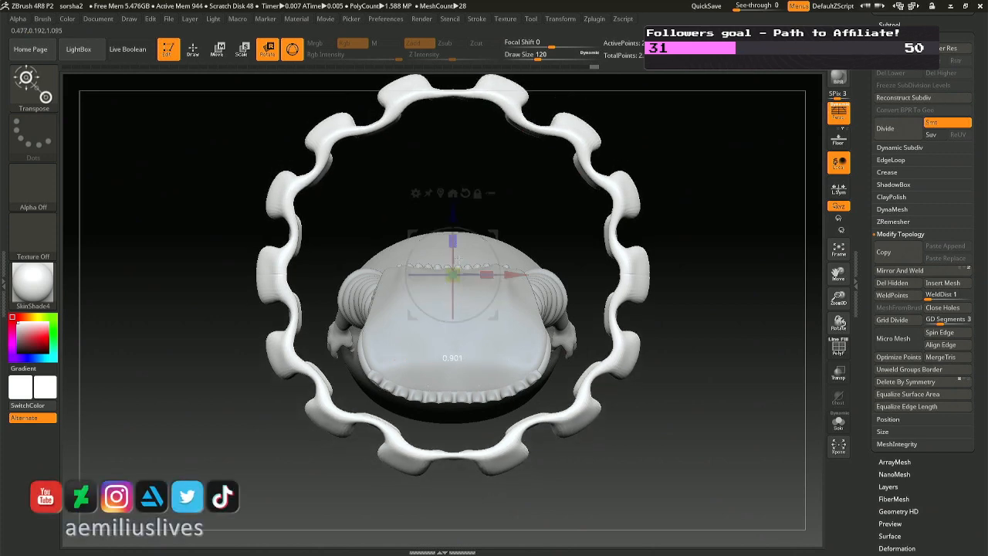
key("ctrl+z")
key("ctrl+z")
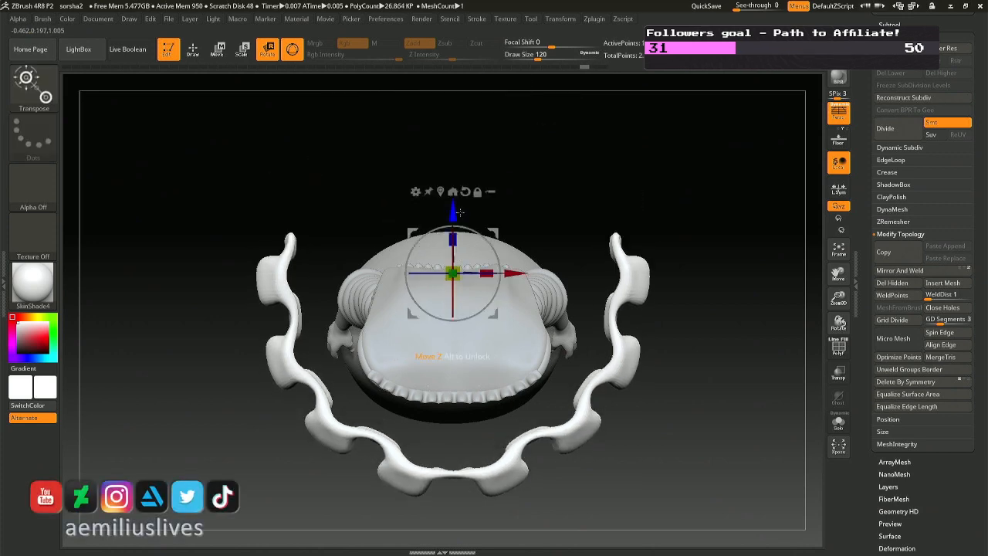
Mirror and weld the half frill across Z again and scale the ring down slightly along Z about its center.
left_click(920, 270)
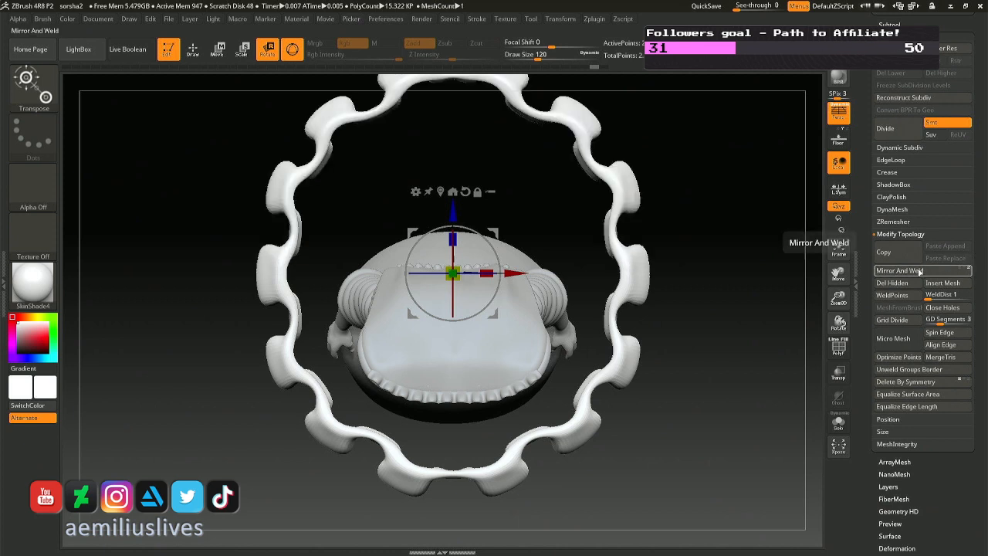
left_click(440, 191)
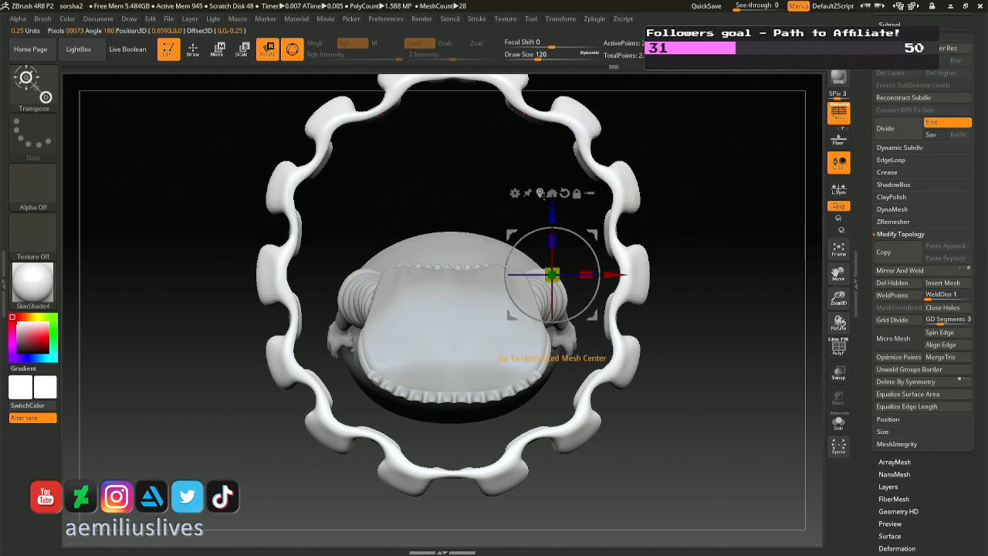
left_click(551, 193)
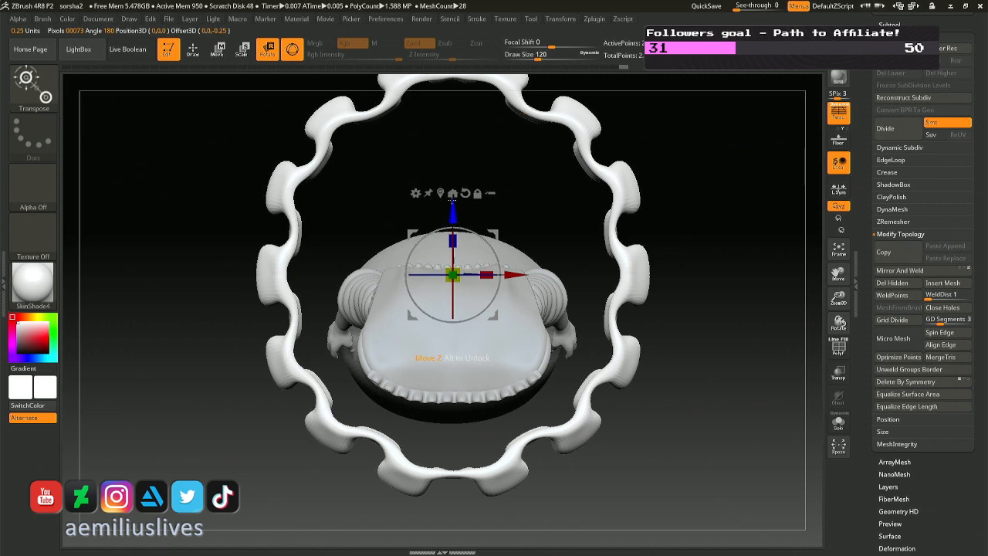
left_click_drag(461, 236, 461, 246)
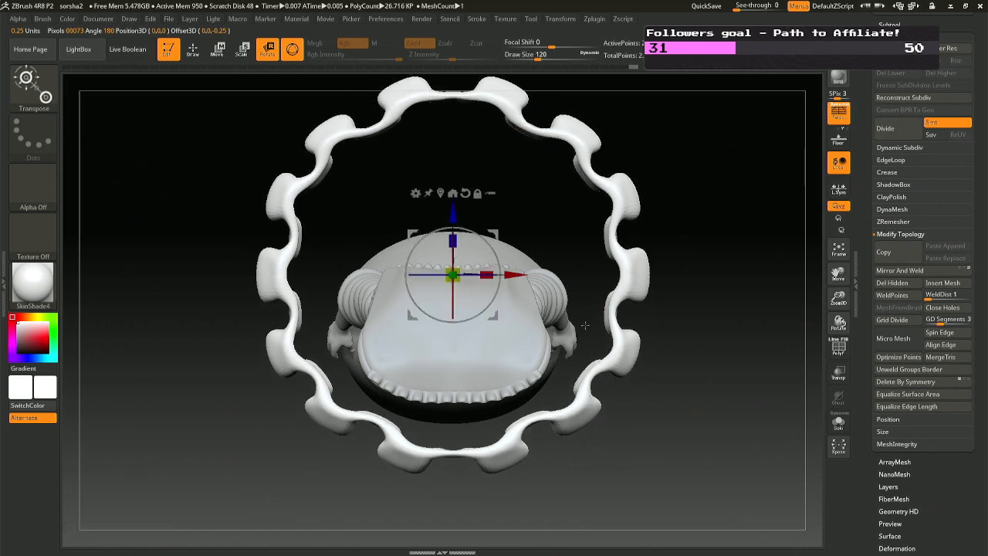
Examine how the frill ring sits around the character's shoulders from the front and from above.
key("q")
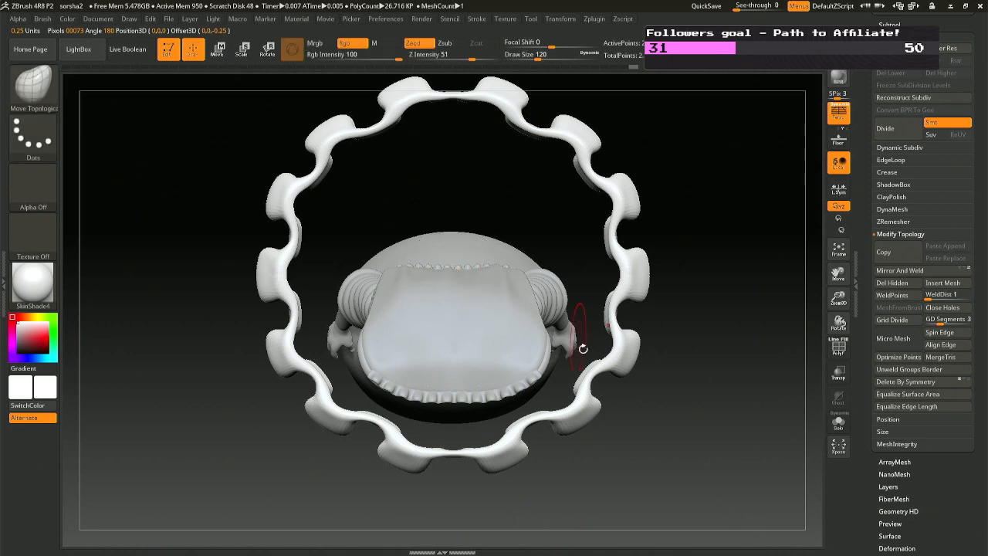
mouse_move(582, 349)
left_mouse_down()
mouse_move(589, 255)
mouse_move(625, 282)
left_mouse_up()
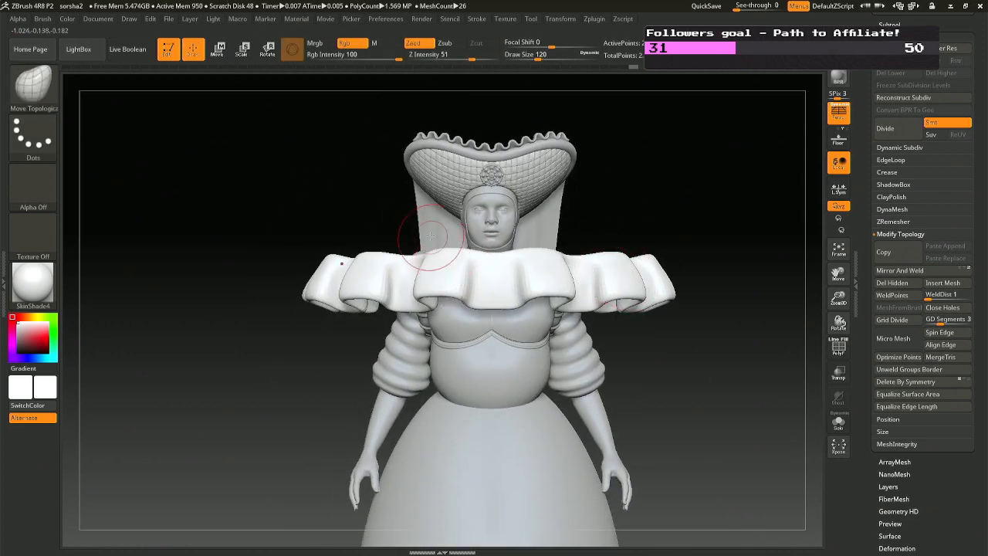
key("r")
left_click_drag(507, 254, 504, 206)
key("q")
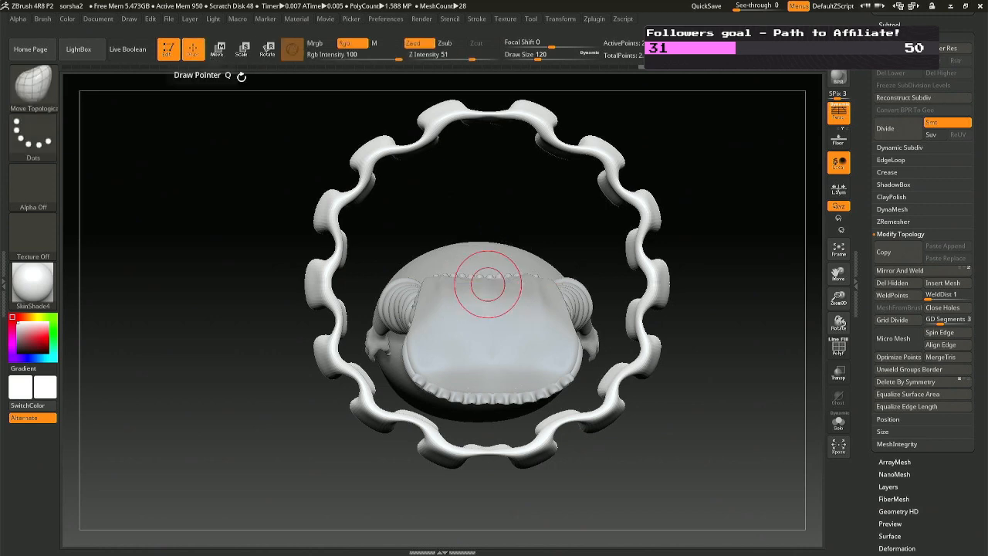
mouse_move(540, 347)
left_mouse_down()
mouse_move(576, 245)
mouse_move(599, 293)
left_mouse_up()
key("ctrl+z")
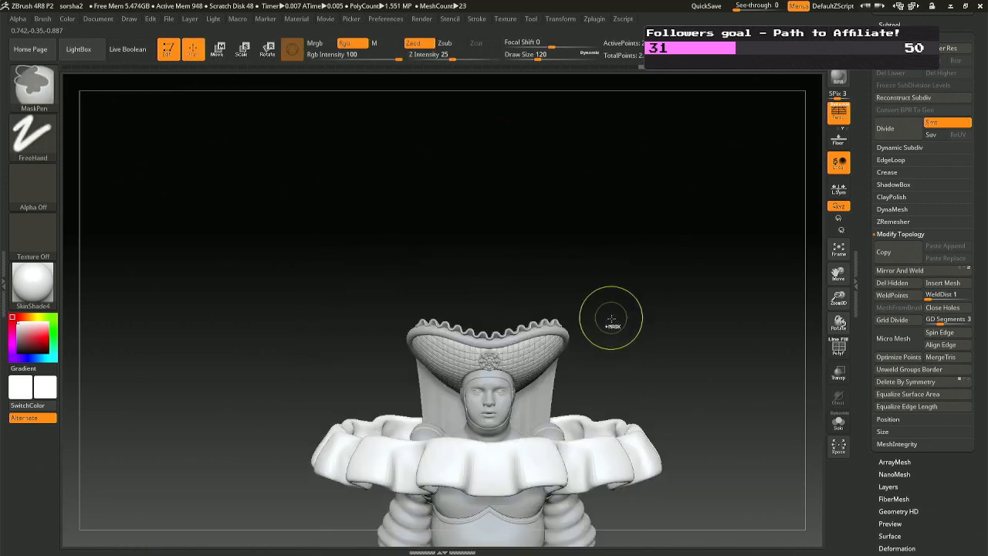
left_click_drag(614, 339, 599, 185, "alt")
key("r")
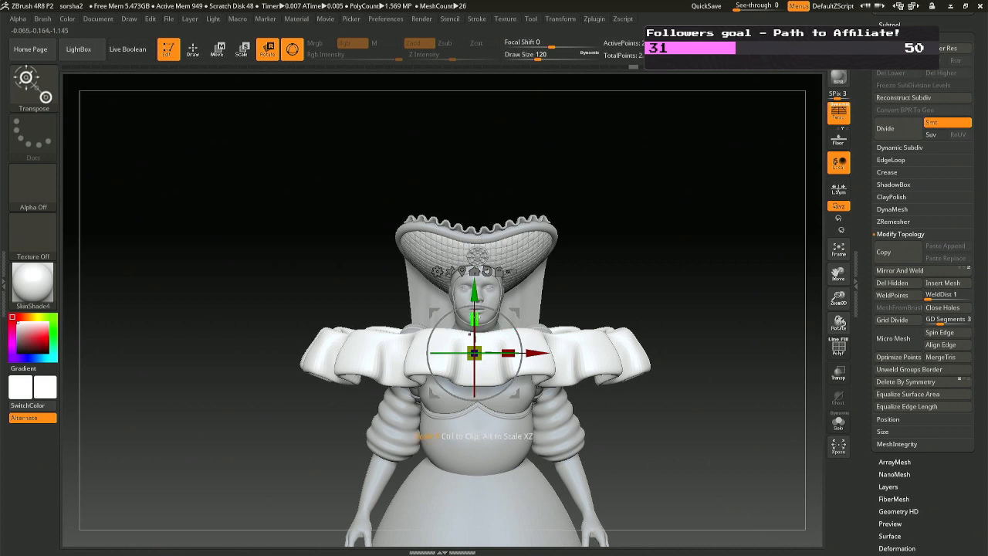
key("q")
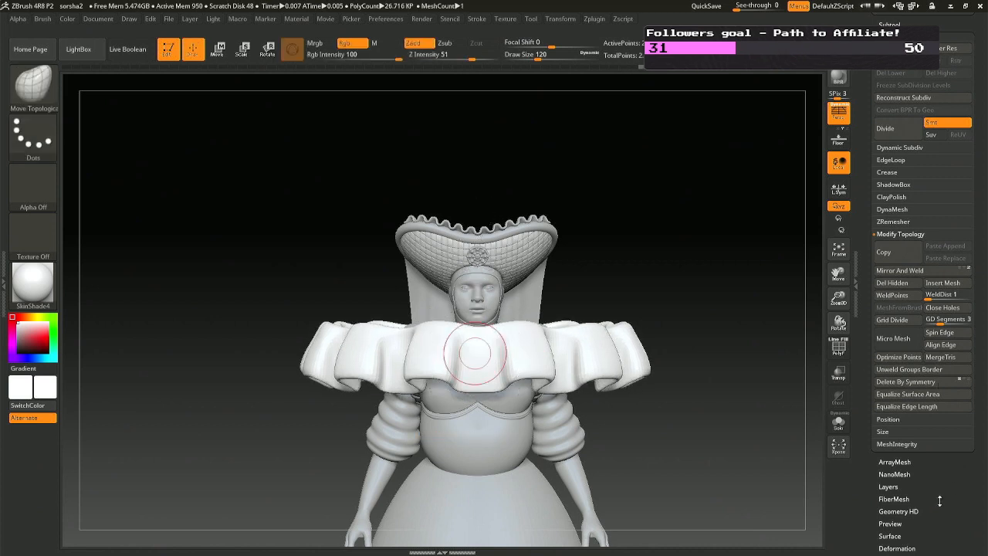
Taper the frill ring by 48 along the Y axis with the Taper deformation.
left_click(897, 547)
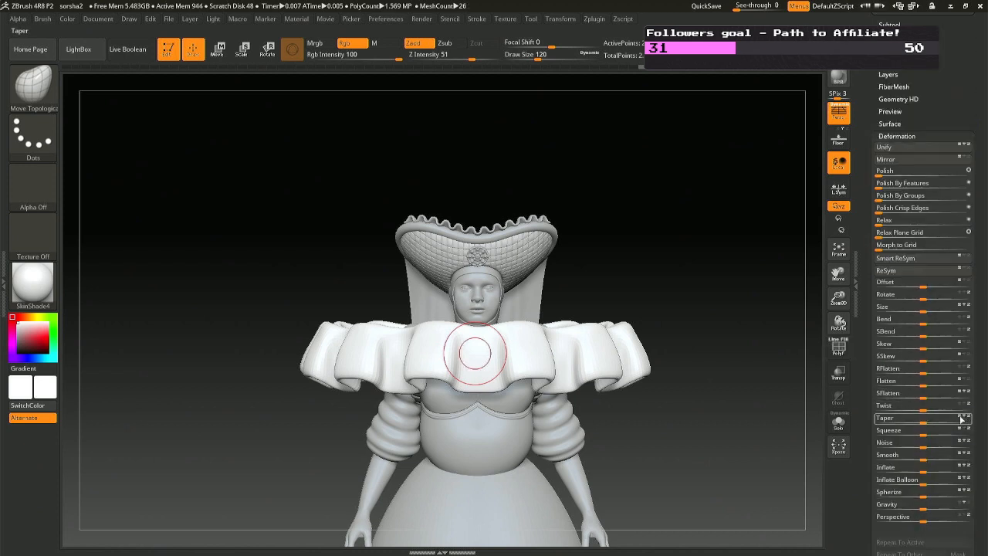
left_click_drag(927, 422, 945, 420)
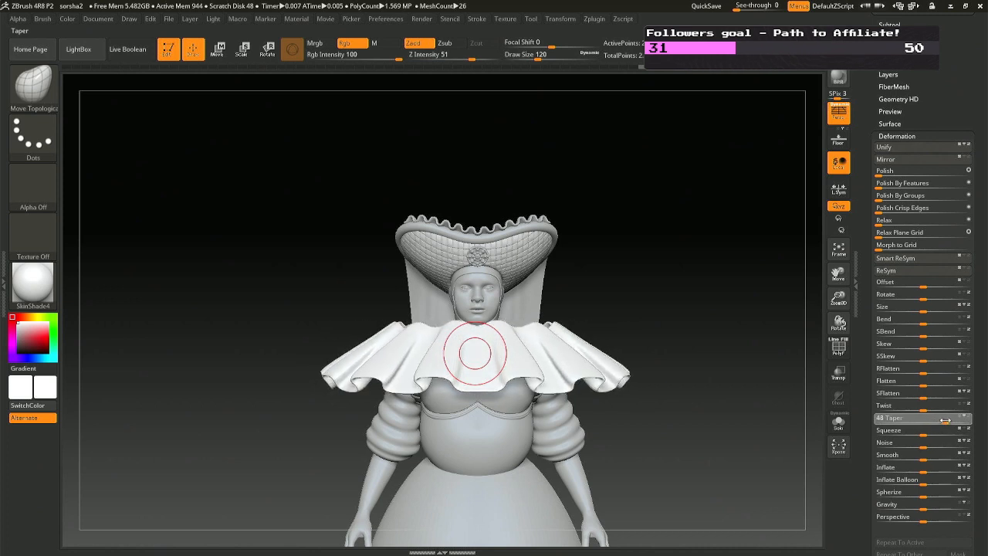
left_click_drag(945, 420, 945, 420)
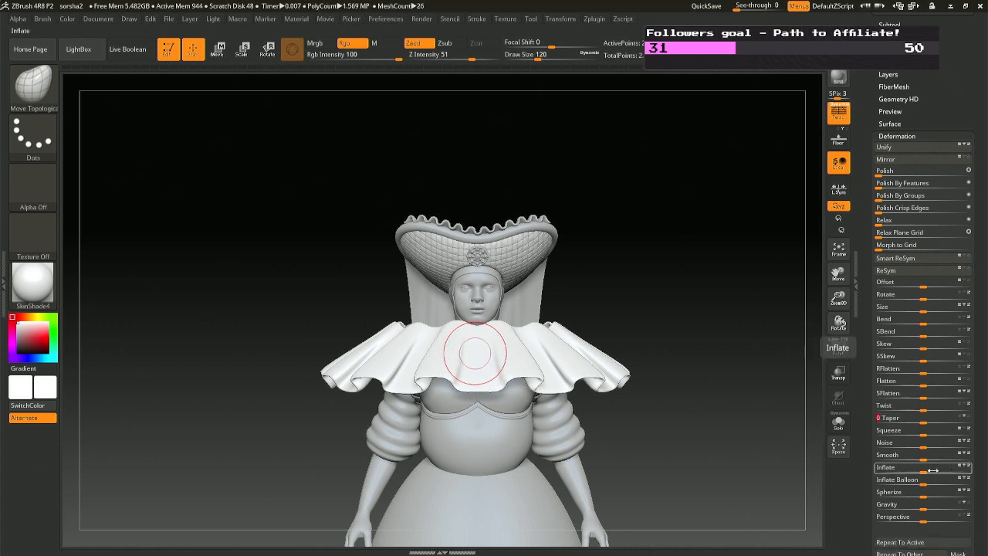
Try the Spherize deformation on the tapered frill, and undo both the spherizing and the taper.
left_click_drag(923, 498, 941, 497)
key("ctrl+z")
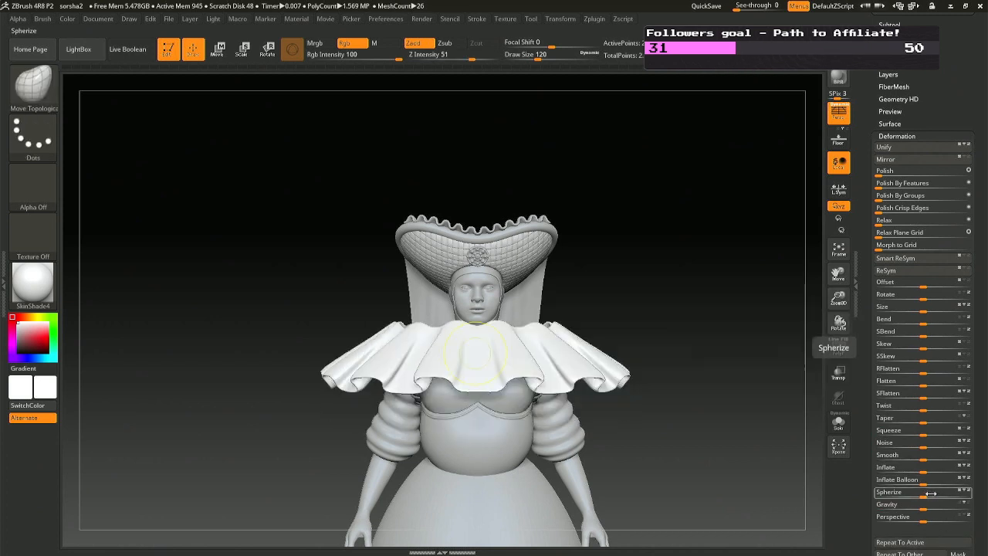
left_click_drag(925, 484, 982, 497)
mouse_move(722, 341)
left_mouse_down()
mouse_move(690, 397)
mouse_move(662, 317)
left_mouse_up()
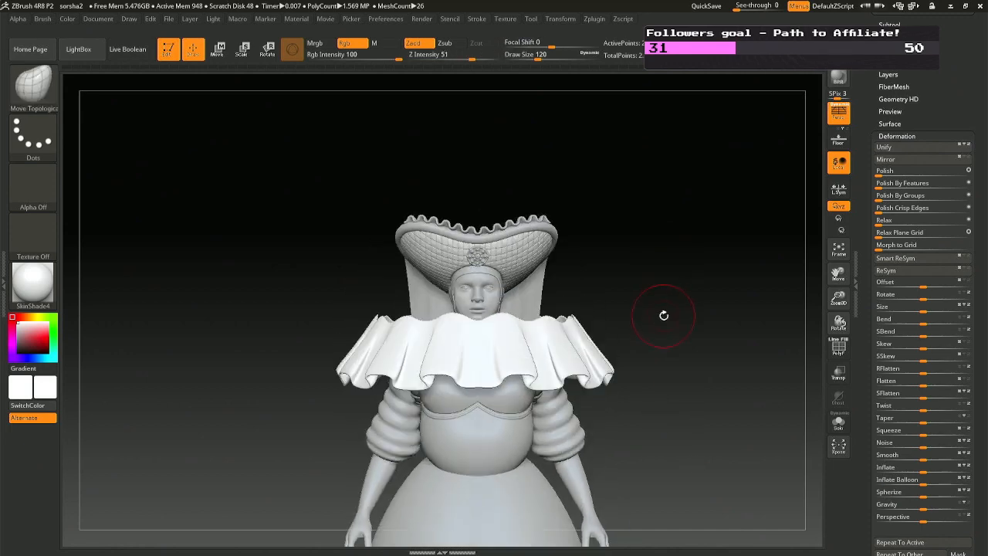
key("ctrl")
key("ctrl+z")
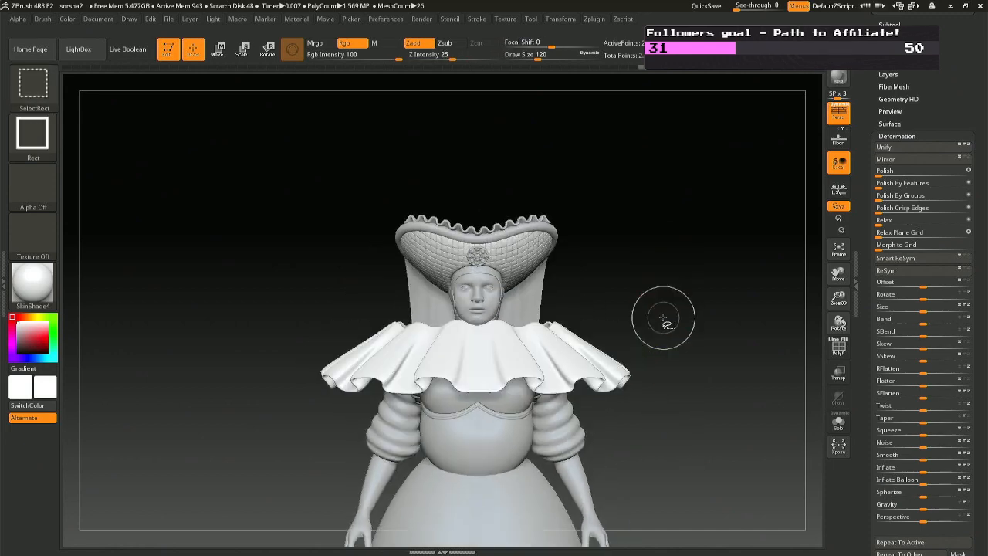
mouse_move(663, 317)
left_mouse_down()
mouse_move(669, 239)
mouse_move(659, 376)
left_mouse_up()
key("ctrl")
key("ctrl+z")
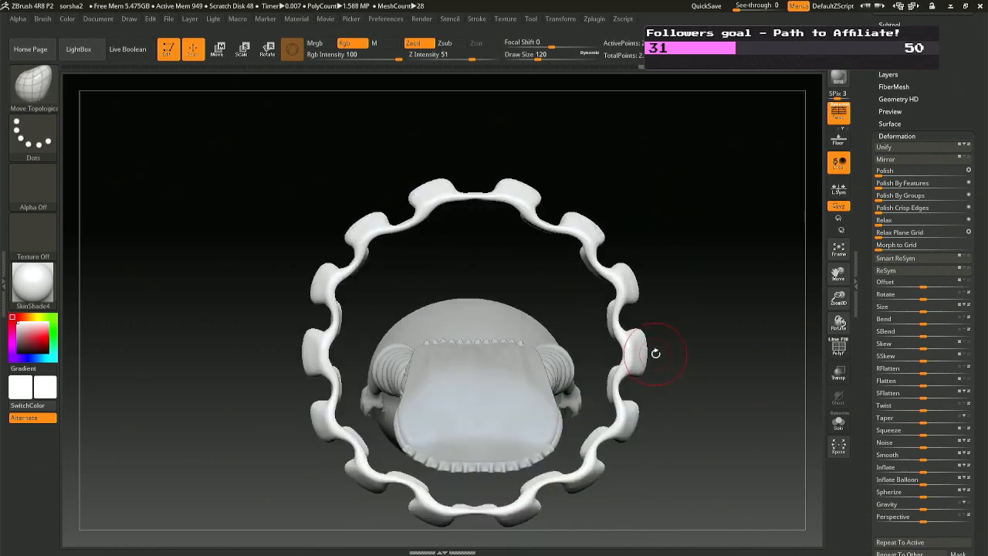
Set the Move Topological brush's draw size to 128.
key("space")
mouse_move(507, 227)
left_mouse_down()
mouse_move(464, 236)
mouse_move(467, 224)
mouse_move(470, 247)
mouse_move(474, 232)
left_mouse_up()
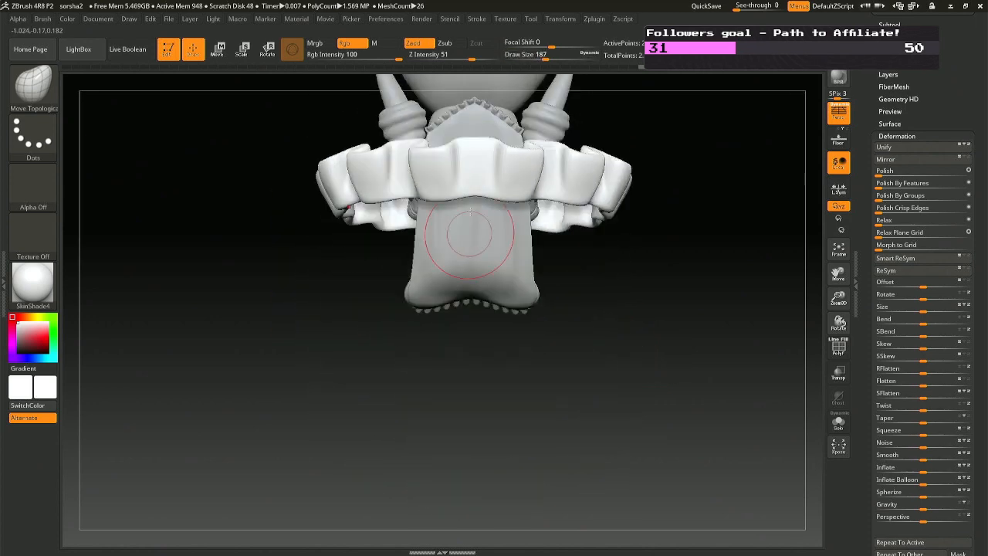
key("space")
left_click_drag(473, 191, 468, 191)
left_click_drag(467, 192, 463, 193)
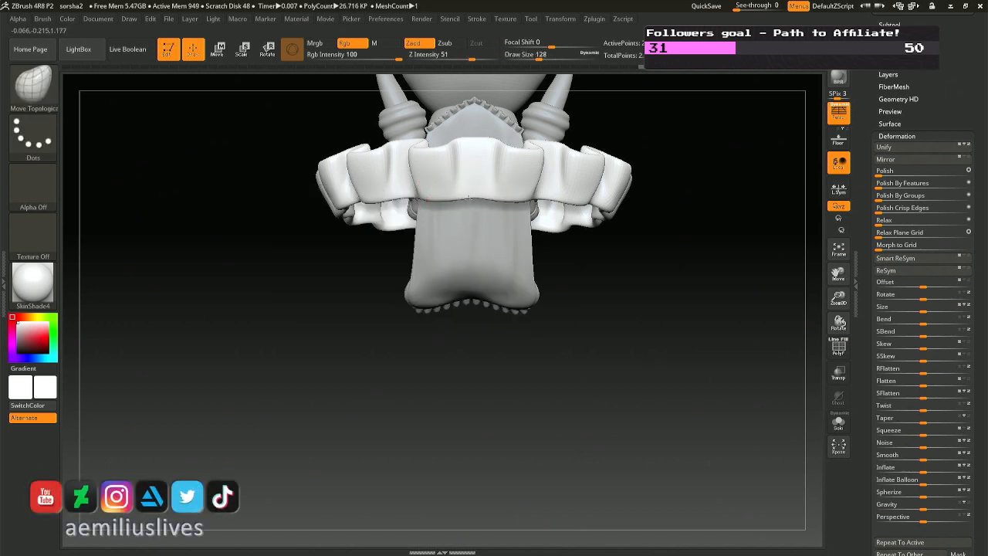
right_click_drag(469, 199, 525, 123)
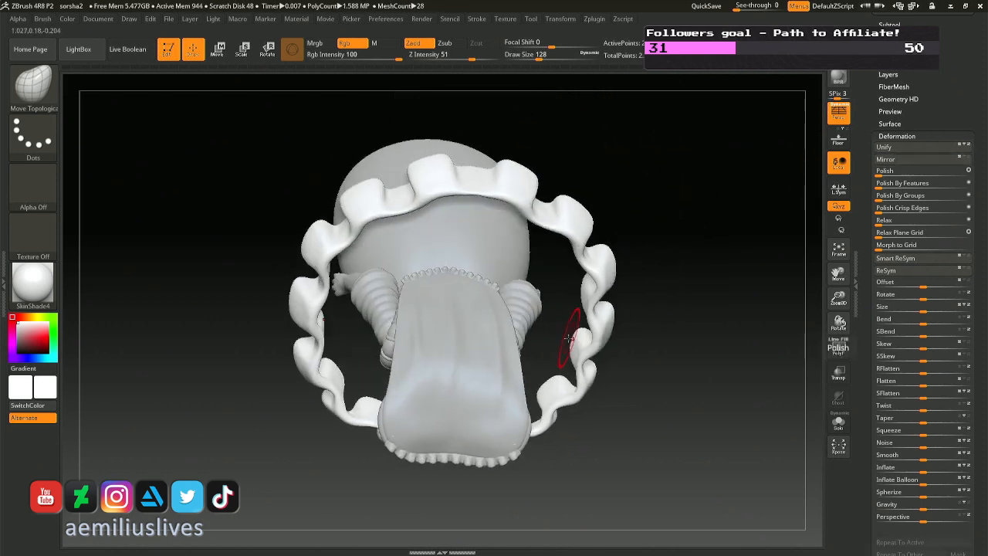
right_click_drag(569, 337, 575, 216)
Scale the frill ring down uniformly to about 0.3 and move it down to the character's right forearm.
key("r")
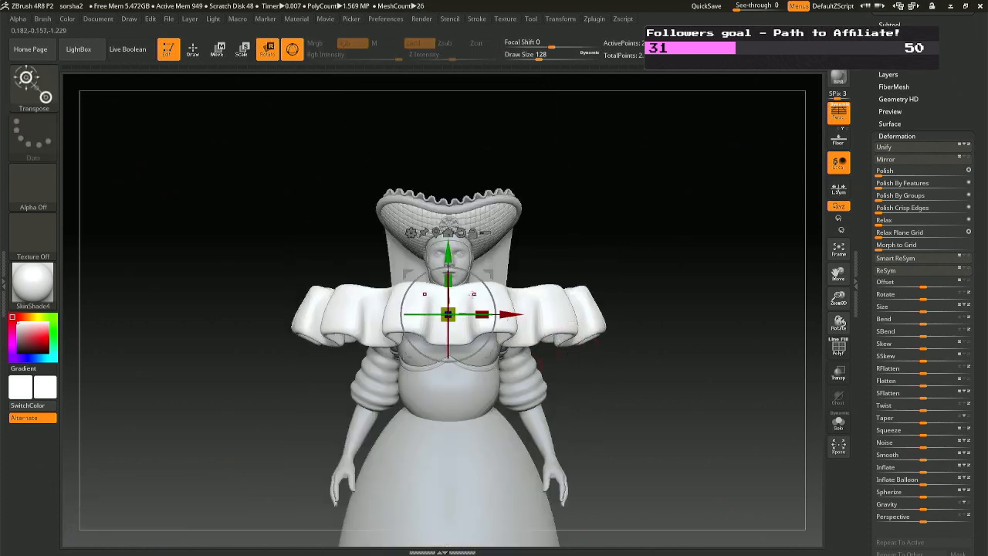
left_click_drag(448, 313, 343, 314)
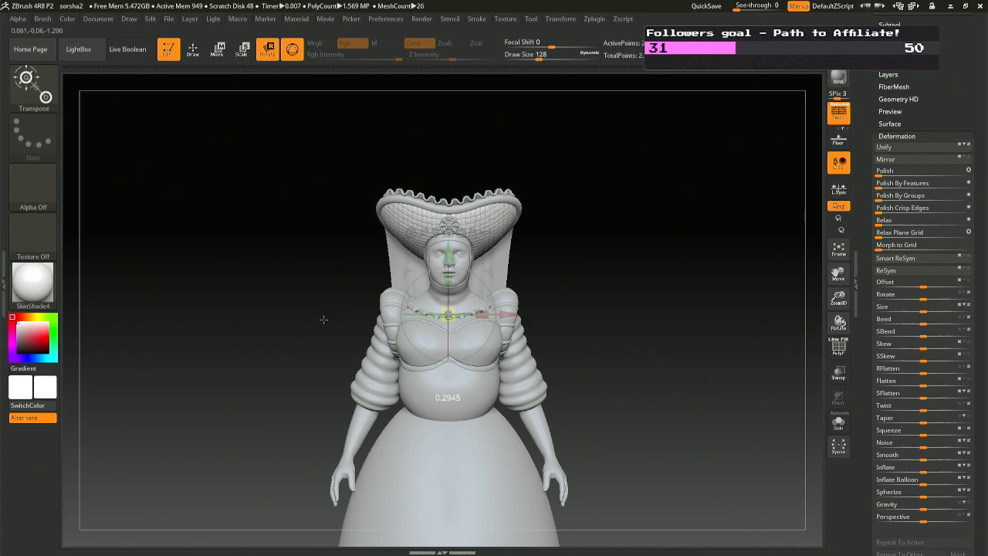
left_click_drag(490, 355, 415, 460)
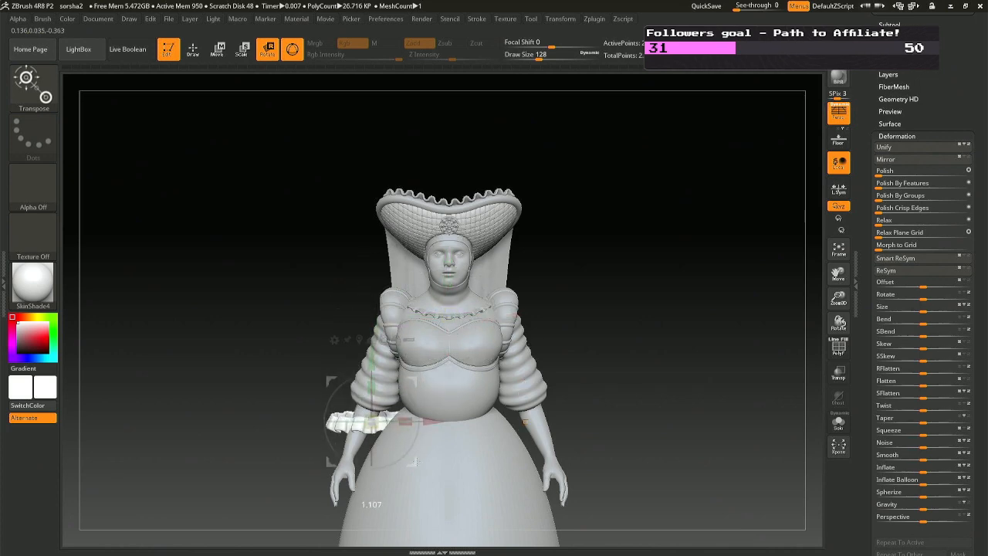
right_click_drag(414, 461, 615, 375, "alt")
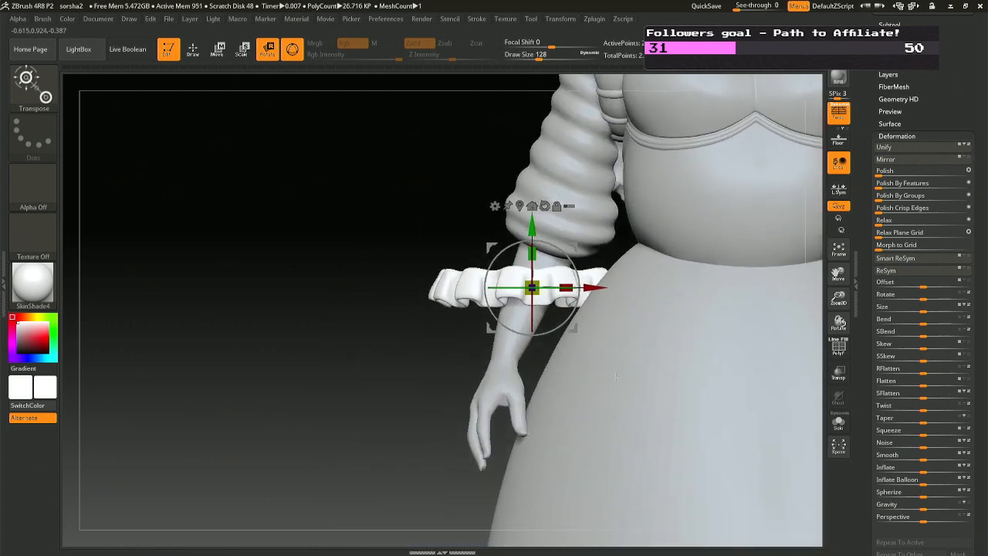
Shrink the ring further to bracelet size and lower it to the height of the right wrist.
left_click_drag(532, 285, 556, 301)
key("ctrl+z")
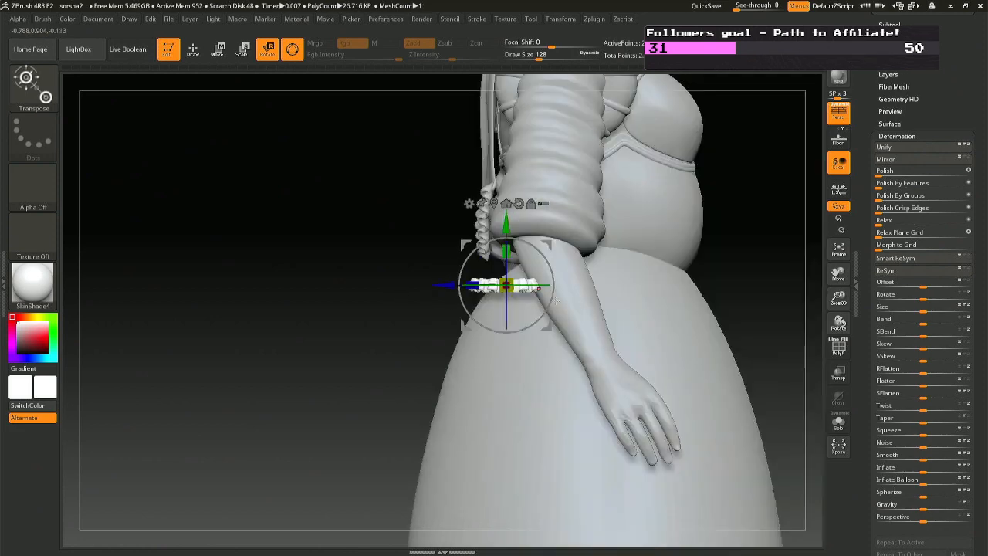
mouse_move(507, 254)
left_mouse_down()
mouse_move(515, 235)
mouse_move(514, 248)
left_mouse_up()
left_click_drag(547, 325, 591, 291)
left_click_drag(734, 270, 555, 400)
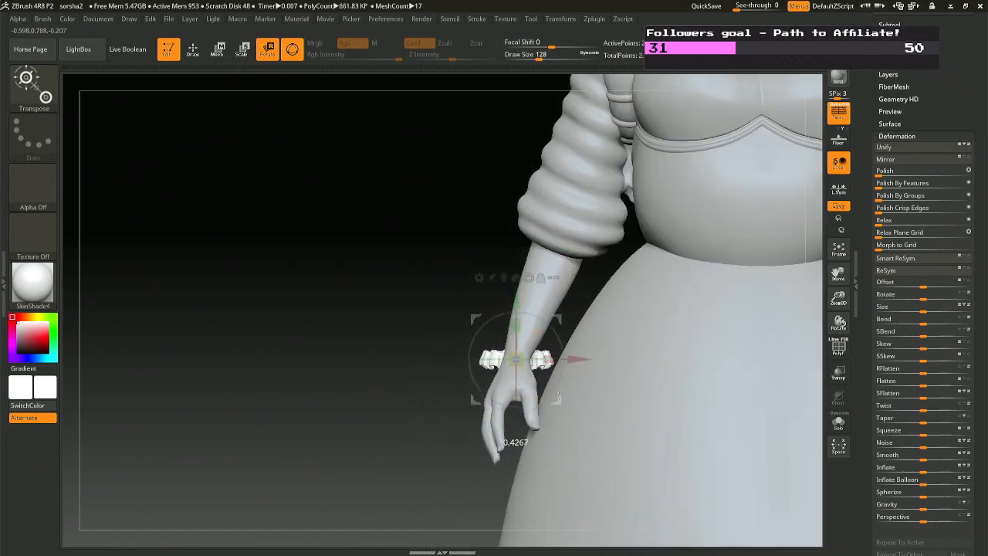
Move the small ring forward onto the right wrist and rotate it to follow the forearm's slant from the side and front.
left_click_drag(474, 400, 625, 409)
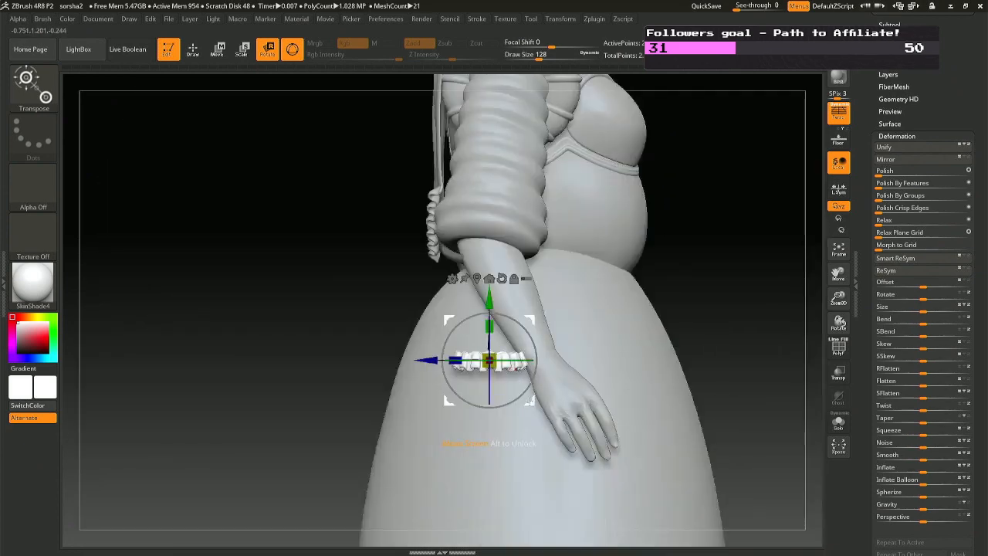
left_click_drag(530, 400, 587, 400)
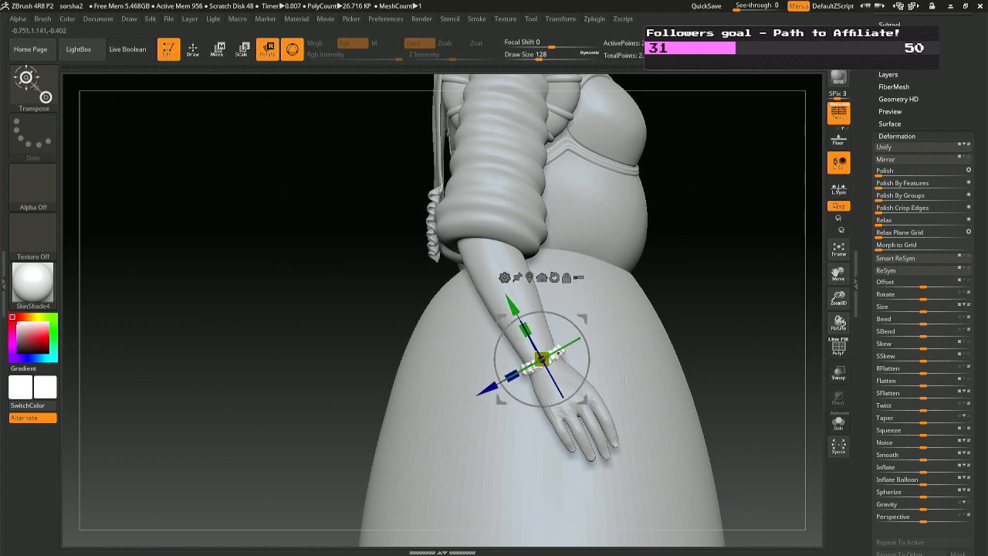
key("q")
right_click_drag(625, 381, 559, 377)
right_click_drag(571, 332, 570, 353)
key("r")
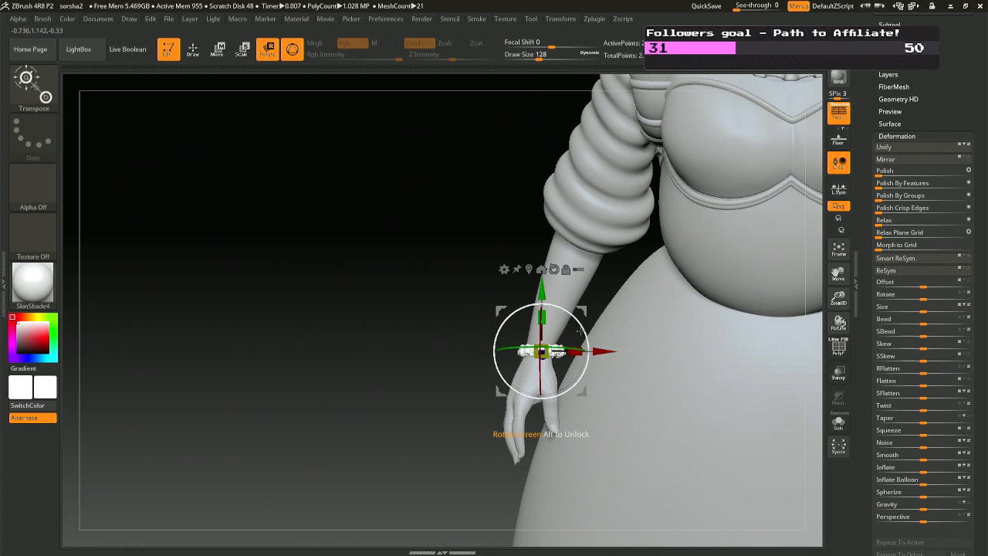
mouse_move(582, 340)
left_mouse_down()
mouse_move(573, 358)
mouse_move(595, 363)
left_mouse_up()
key("q")
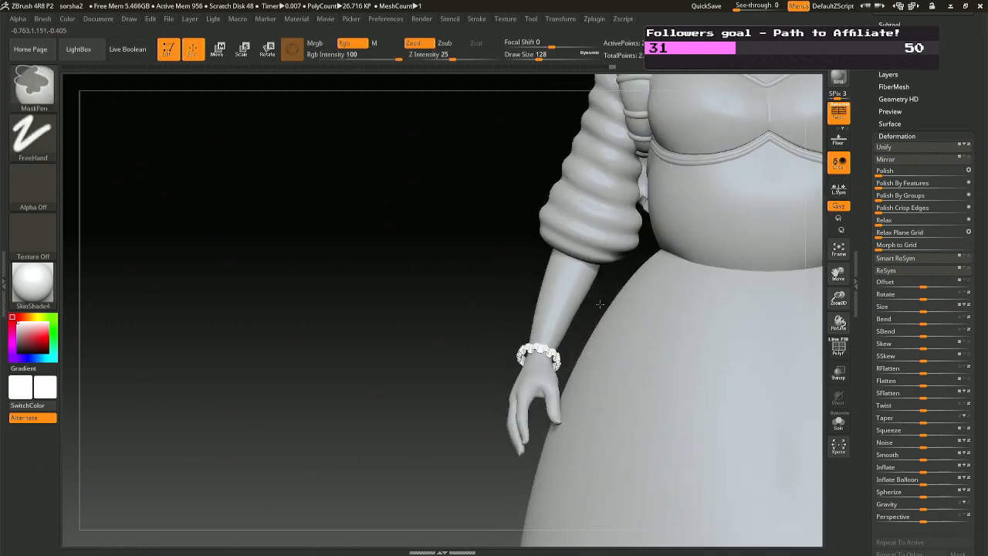
Try inflating the ruffled wrist ring by 3 with the Inflate deformation, and undo the latest changes to the ring.
right_click_drag(600, 293, 502, 384, "ctrl")
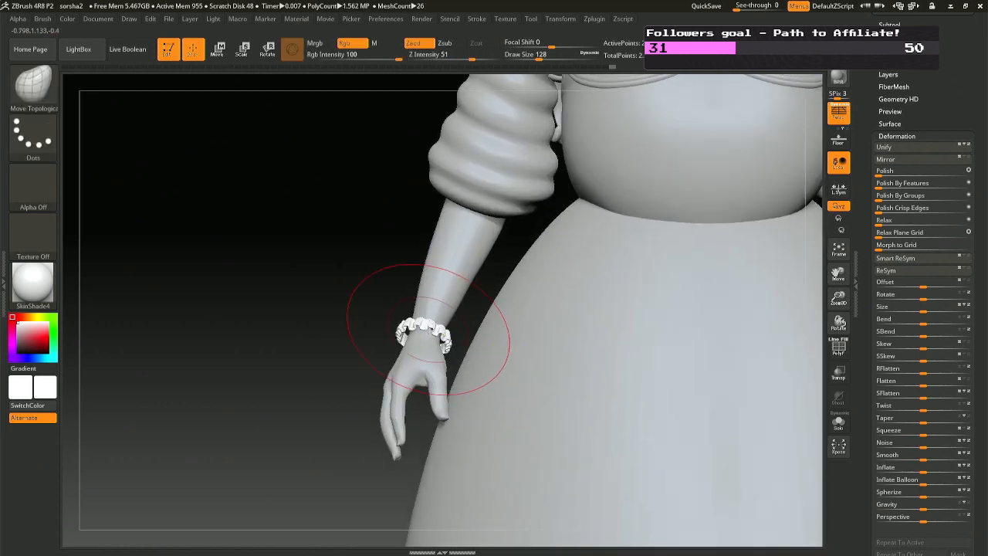
right_click_drag(428, 327, 481, 325)
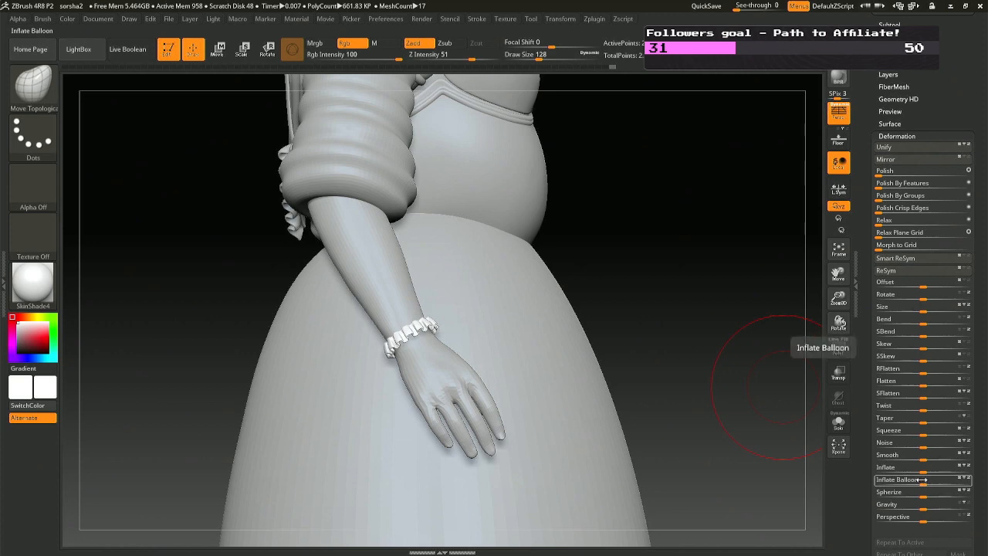
mouse_move(921, 479)
left_mouse_down()
mouse_move(935, 480)
mouse_move(914, 480)
mouse_move(926, 470)
left_mouse_up()
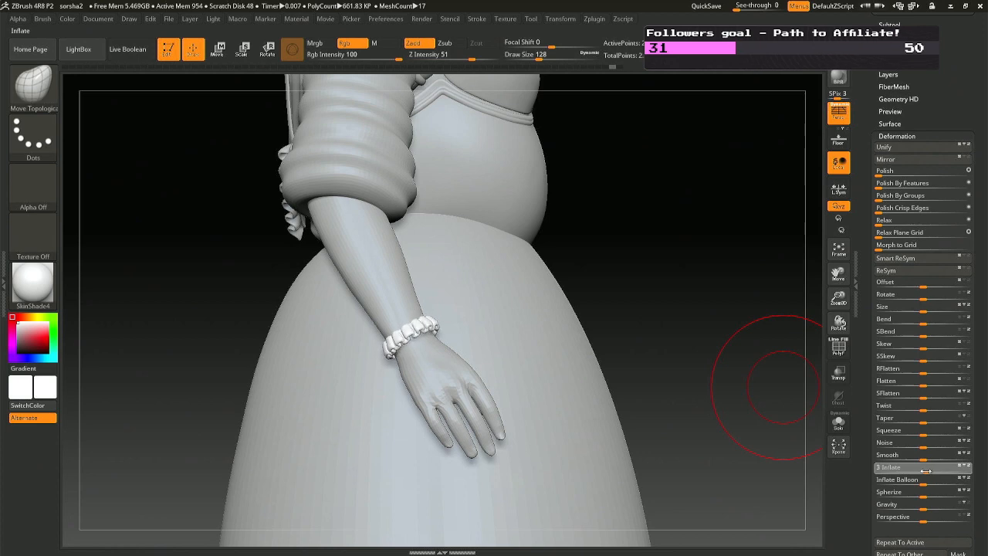
key("ctrl+z")
mouse_move(601, 401)
right_mouse_down("ctrl")
mouse_move(586, 326)
mouse_move(551, 344)
mouse_move(559, 459)
right_mouse_up("ctrl")
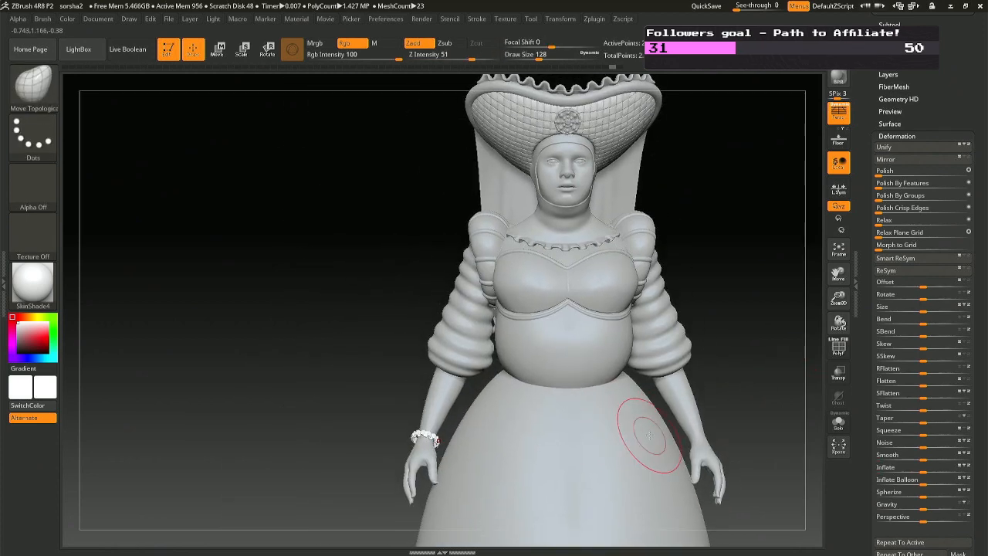
key("ctrl+z")
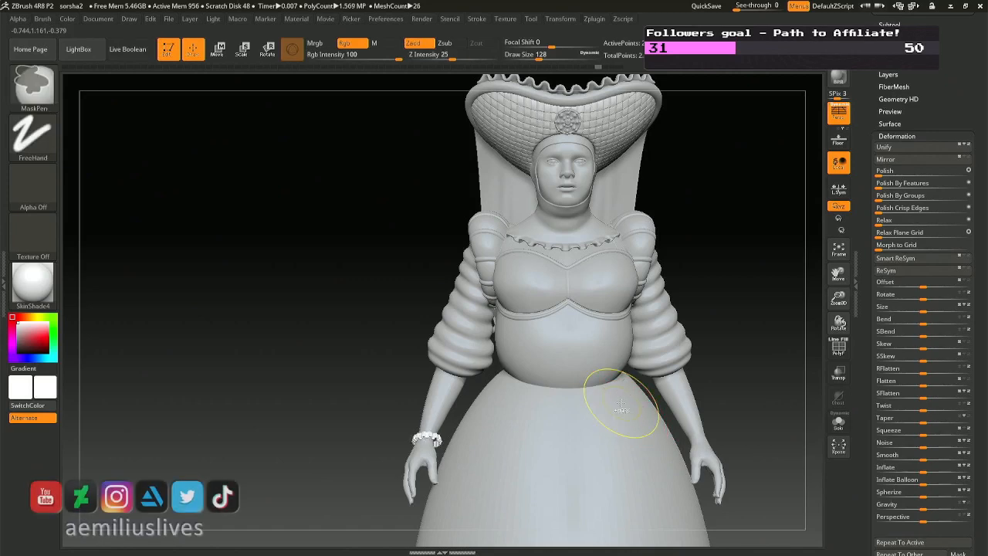
key("ctrl+z")
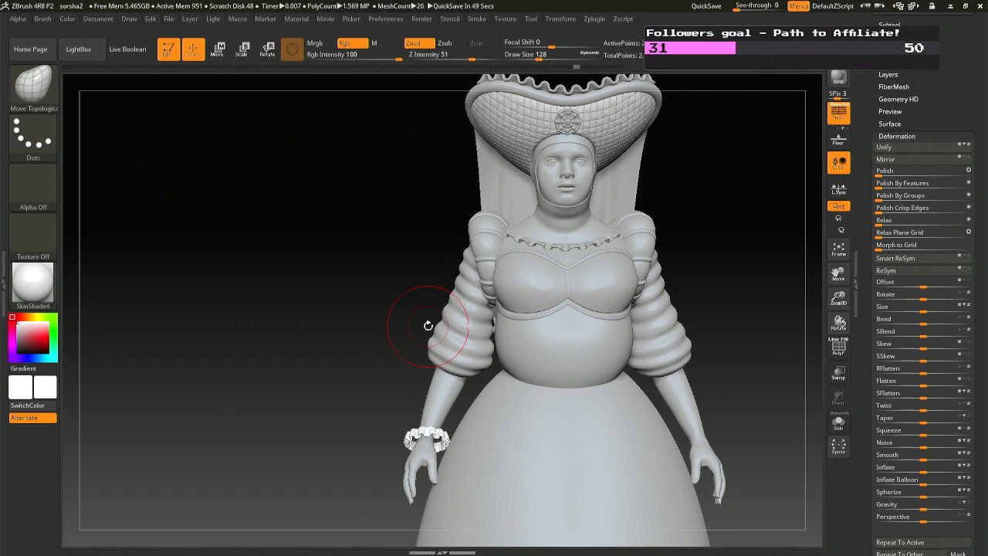
Delete the small ruffled wrist ring subtool and accept that the deletion cannot be undone.
right_click_drag(423, 365, 417, 289, "alt")
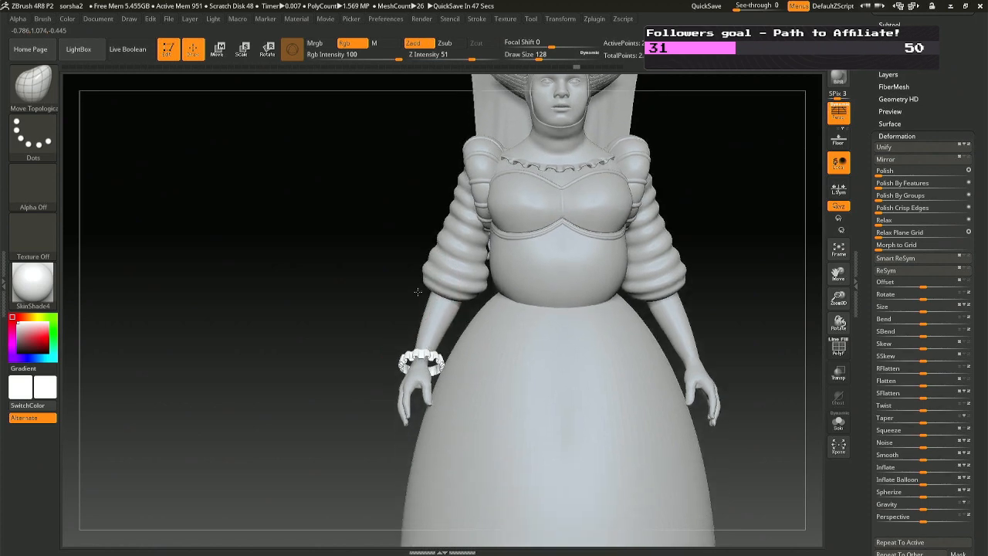
right_click_drag(408, 325, 412, 244, "ctrl")
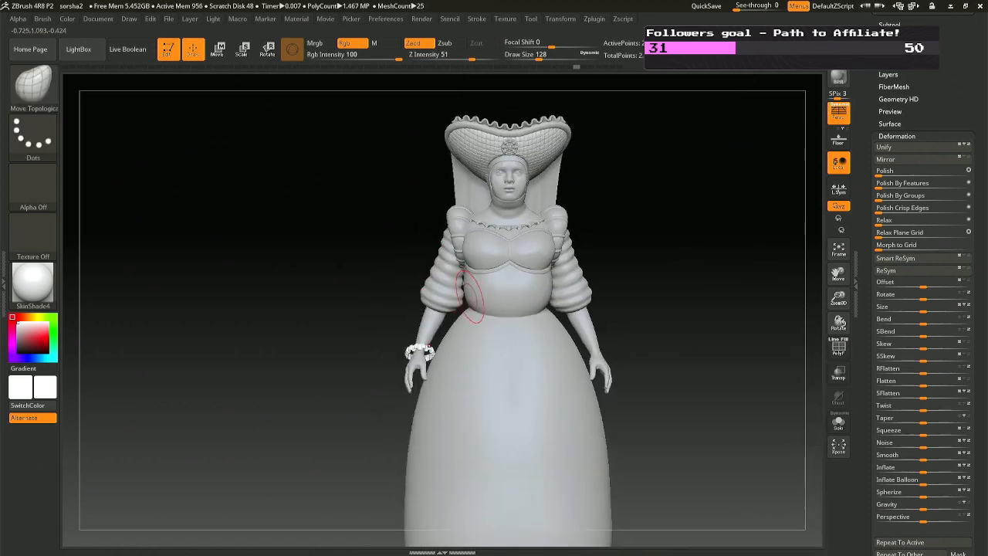
right_click_drag(480, 296, 413, 282)
right_click_drag(498, 251, 561, 281, "ctrl")
scroll(912, 154, "up", 5)
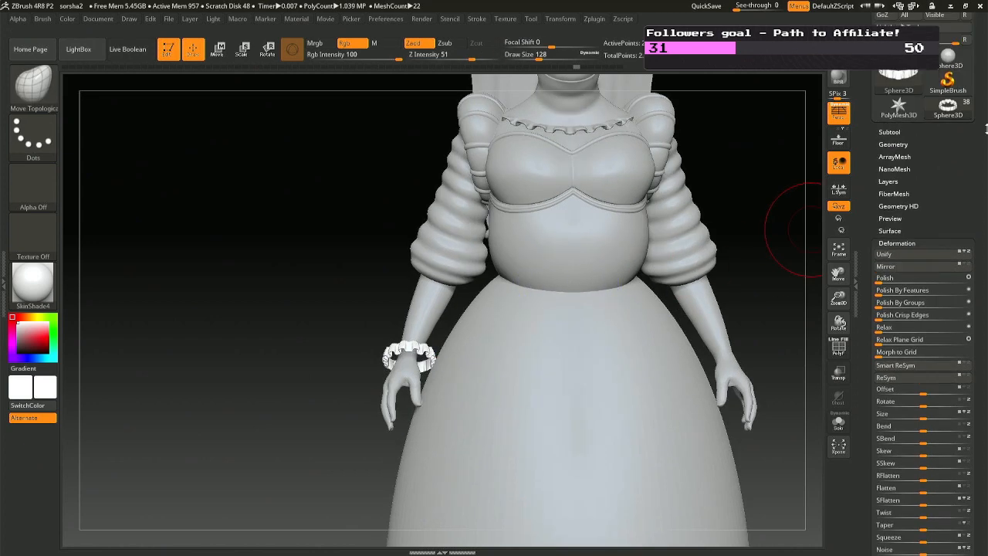
left_click(890, 142)
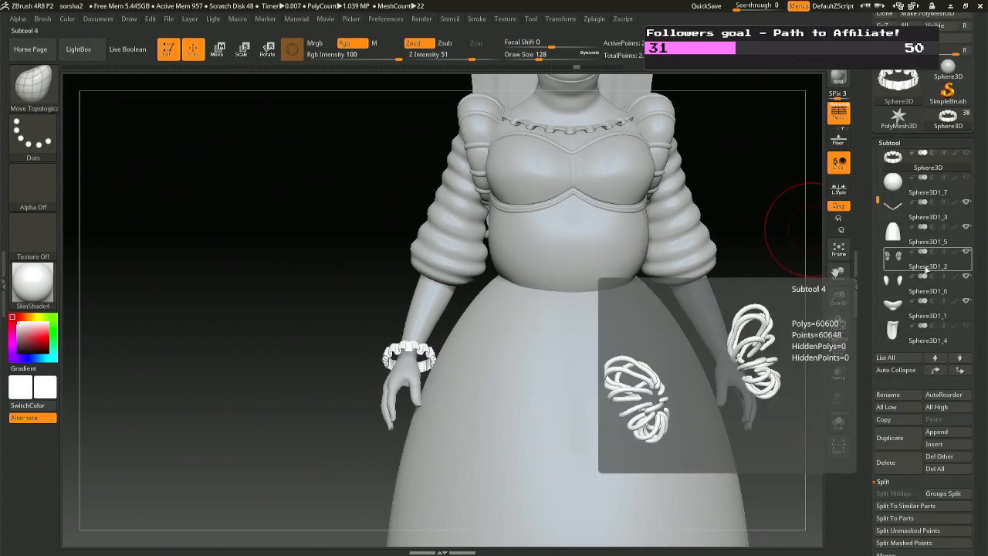
left_click(898, 461)
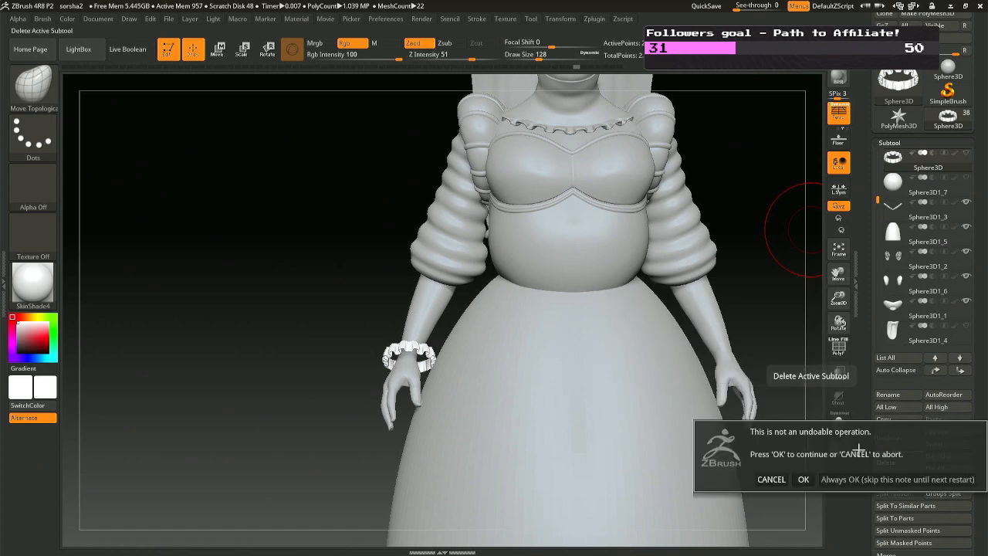
left_click(804, 480)
Centre the gizmo on the large sphere, try a depth move from the side view, and undo the move.
right_click_drag(601, 207, 593, 400, "alt")
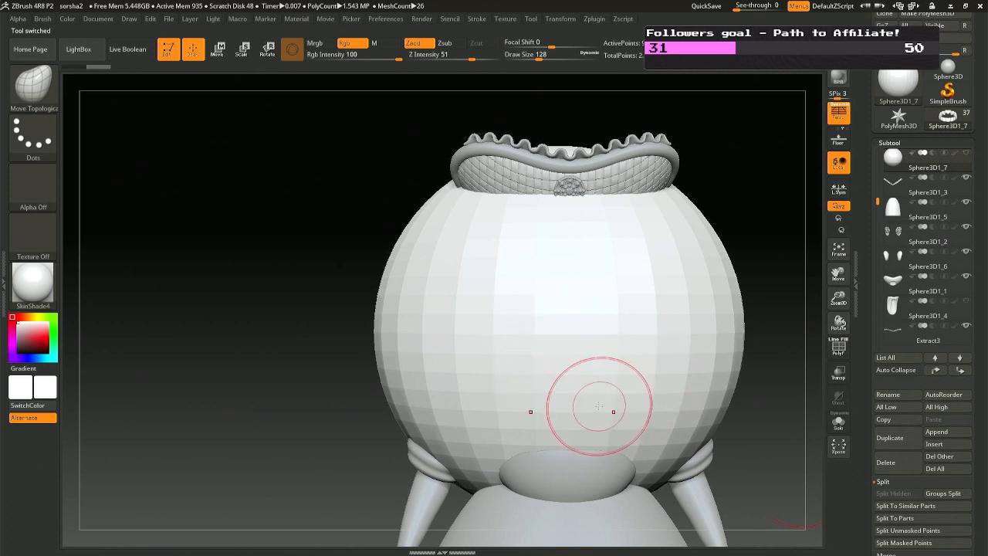
right_click_drag(597, 412, 592, 379, "ctrl")
key("r")
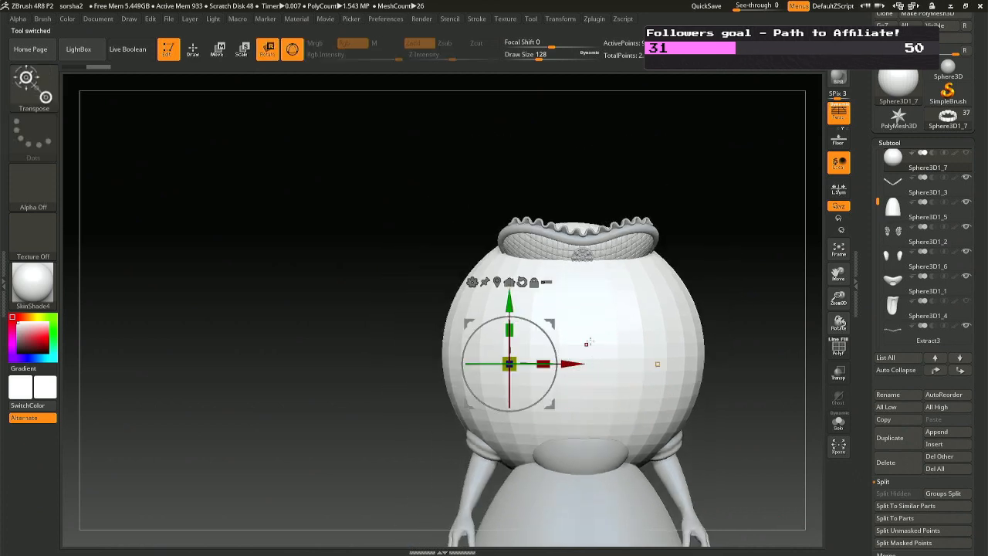
left_click_drag(509, 363, 494, 352, "alt")
key("ctrl+z")
left_click(494, 271)
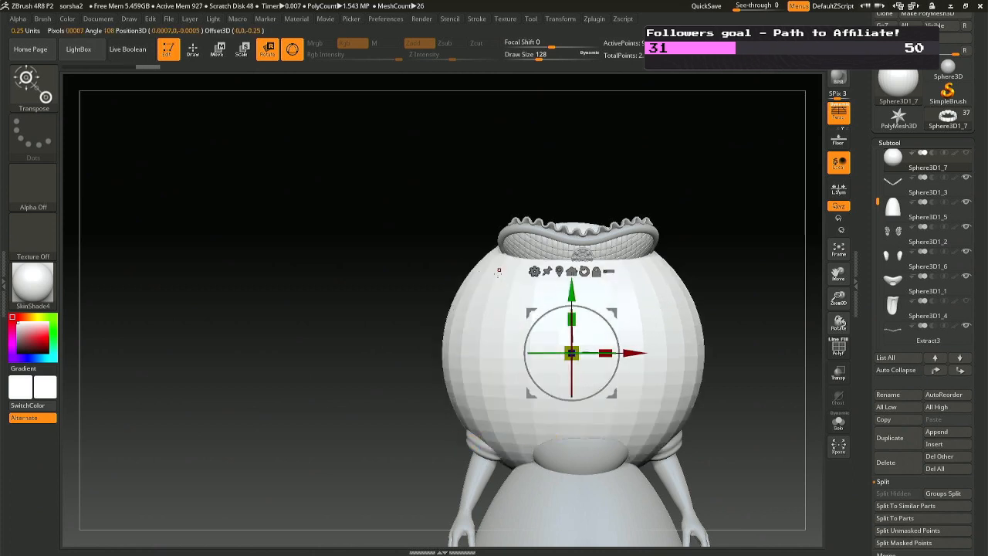
mouse_move(737, 340)
right_mouse_down("shift")
mouse_move(651, 345)
mouse_move(664, 353)
mouse_move(672, 299)
right_mouse_up("shift")
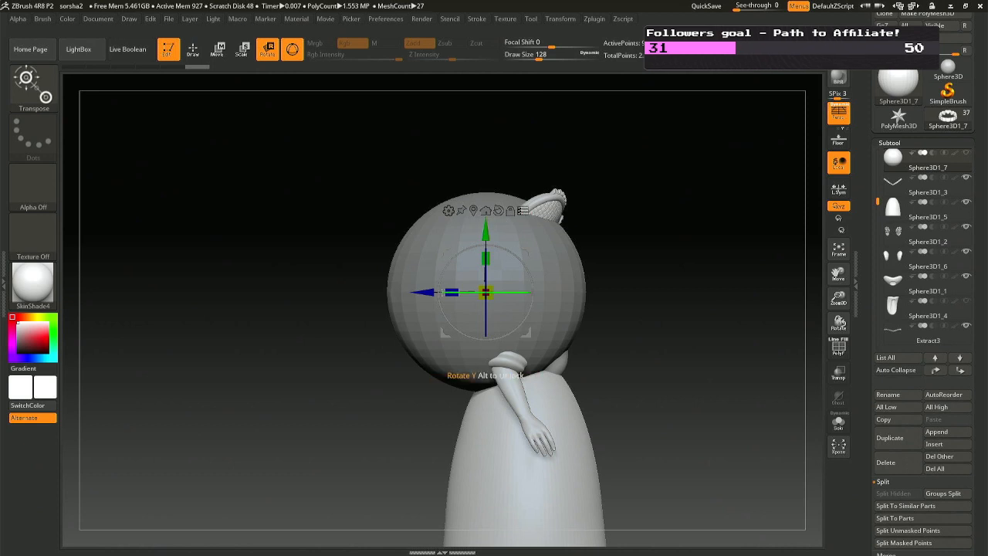
left_click_drag(423, 291, 702, 217)
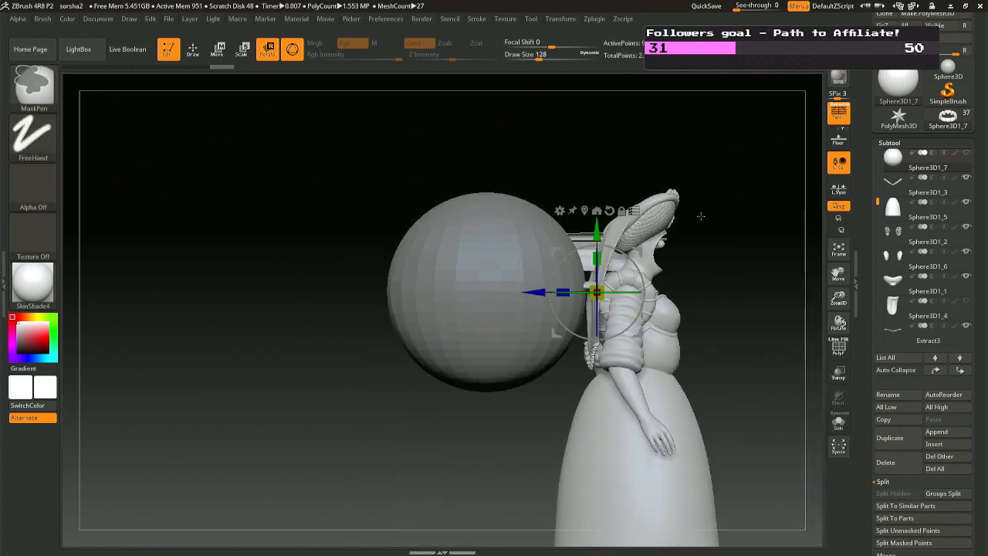
key("ctrl+z")
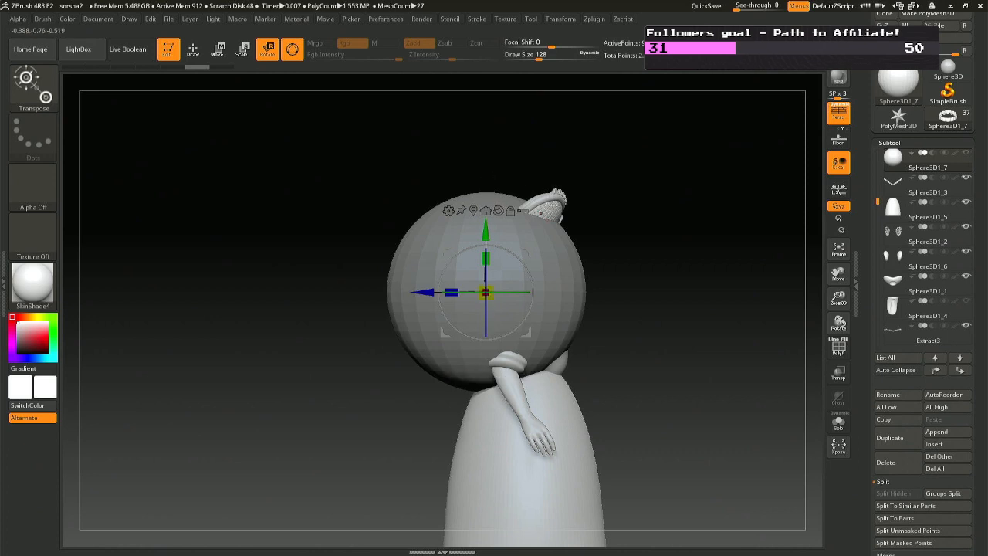
key("q")
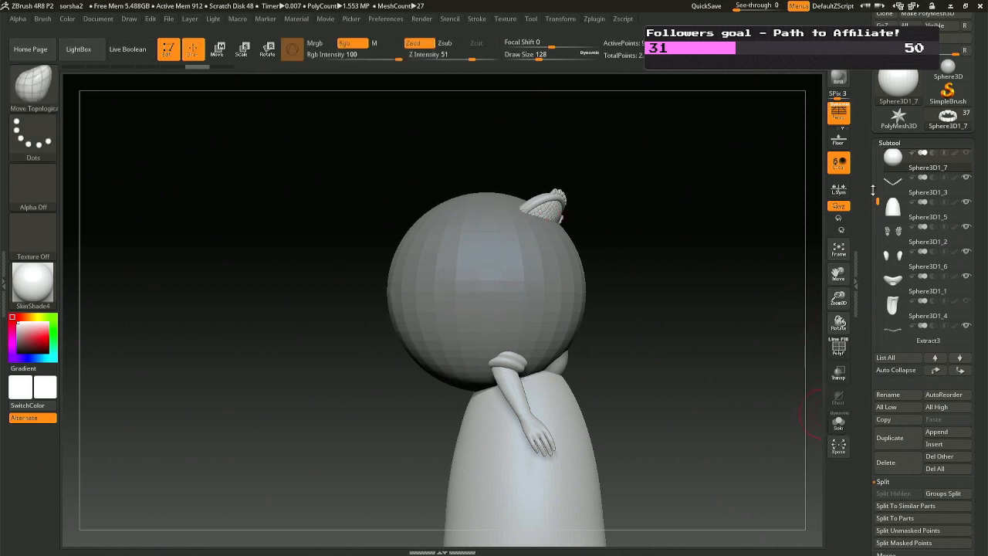
Make the Sphere3D subtool active and examine the character from the side, front and three-quarter views.
left_click_drag(874, 194, 883, 185)
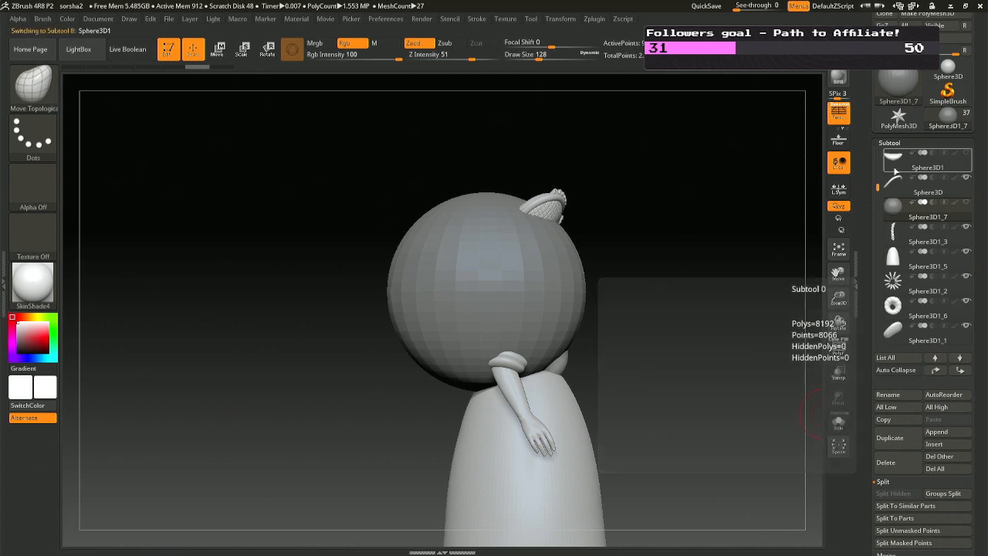
left_click(893, 182)
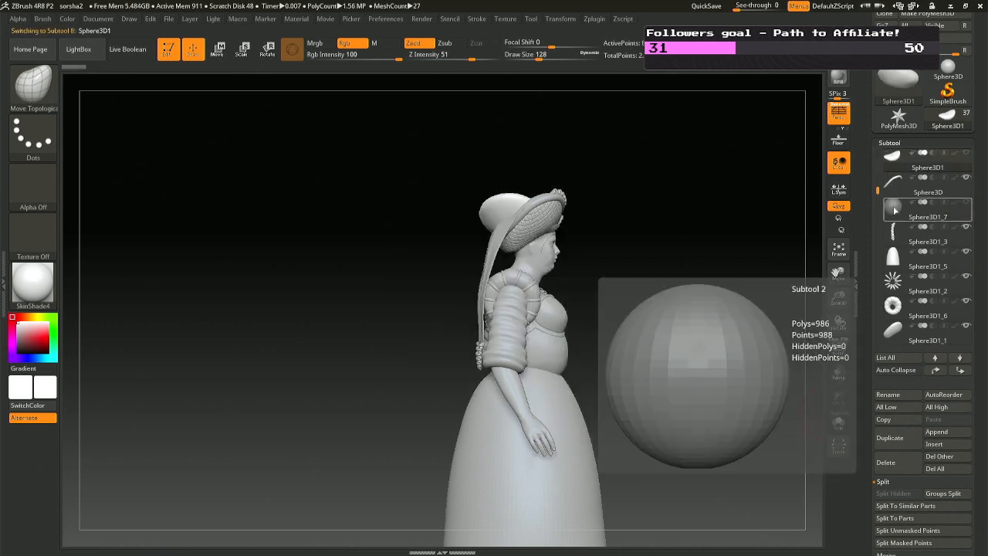
mouse_move(673, 269)
left_mouse_down()
mouse_move(672, 285)
mouse_move(679, 250)
left_mouse_up()
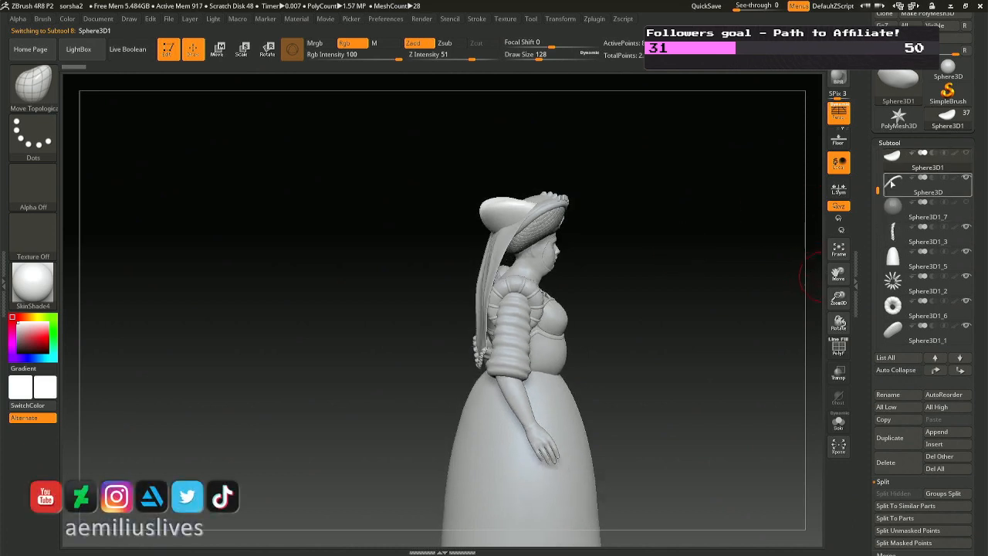
left_click(893, 183)
left_click_drag(783, 183, 575, 209)
right_click_drag(575, 209, 602, 209, "ctrl")
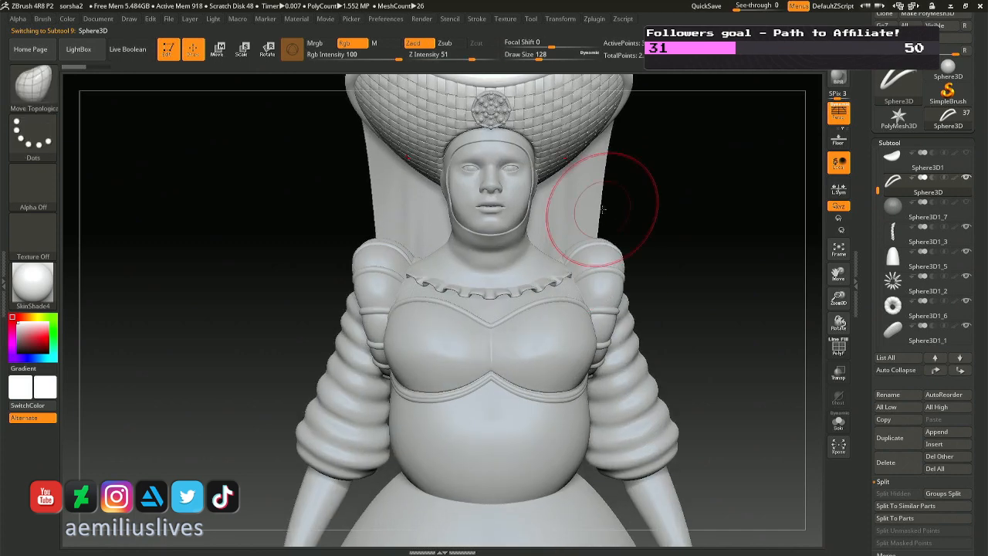
mouse_move(603, 209)
left_mouse_down()
mouse_move(636, 192)
mouse_move(595, 302)
left_mouse_up()
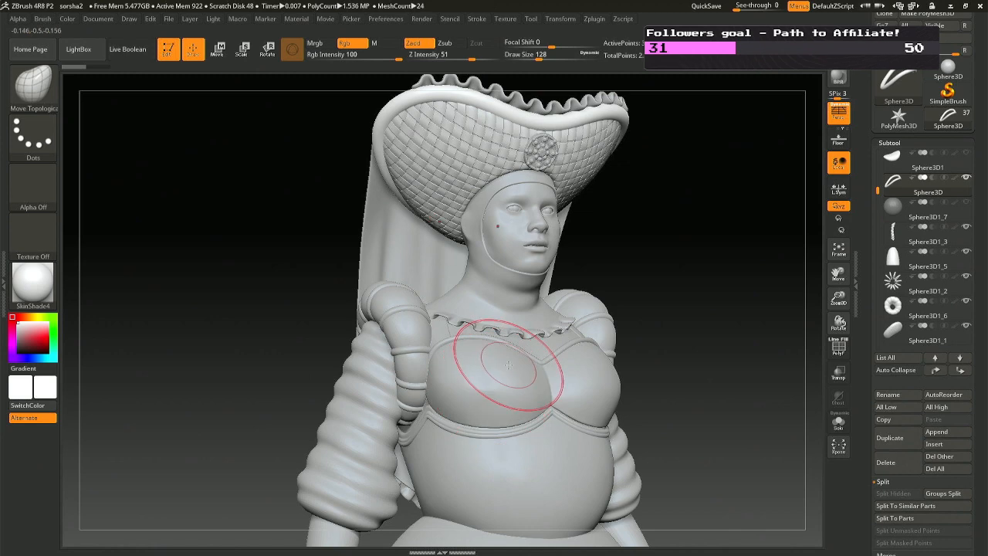
mouse_move(509, 366)
right_mouse_down()
mouse_move(494, 367)
mouse_move(523, 366)
right_mouse_up()
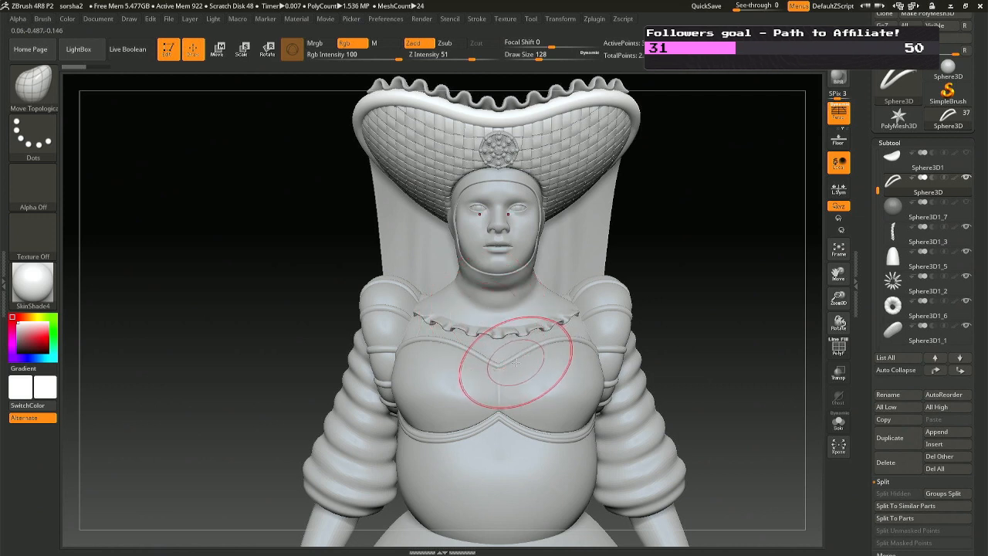
Switch to the file browser and open the Yubaba folder inside the Sculptris folder.
key("super+d")
double_click(962, 62)
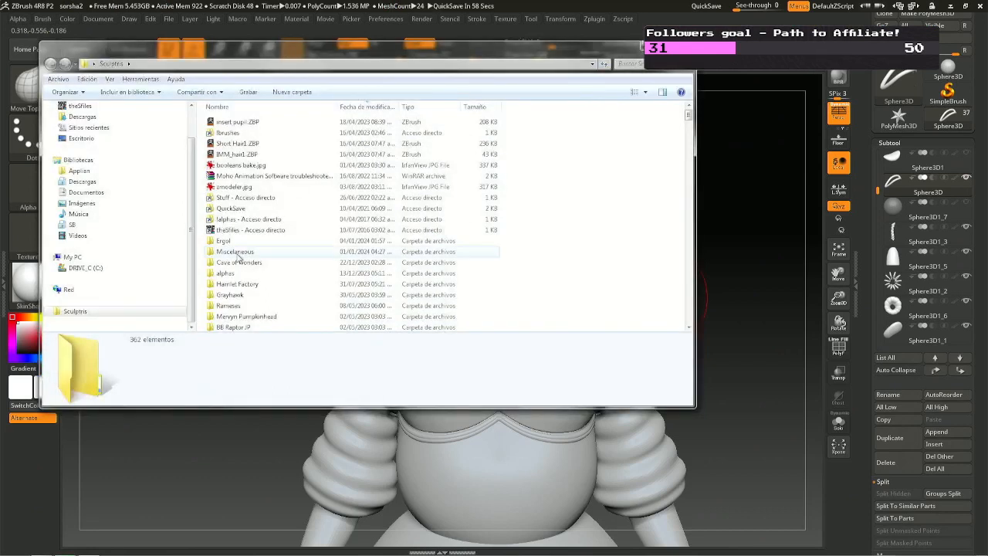
left_click(235, 251)
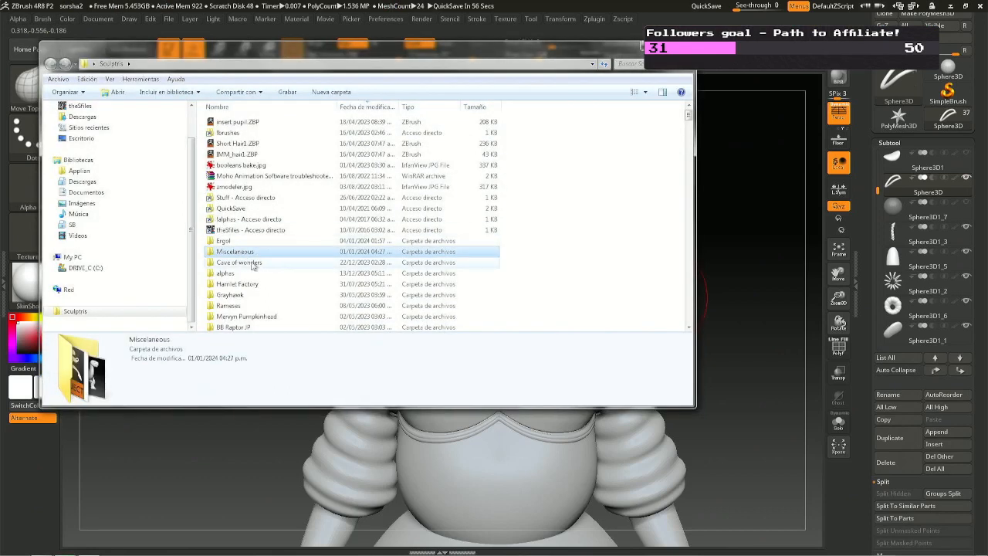
scroll(251, 265, "down", 10)
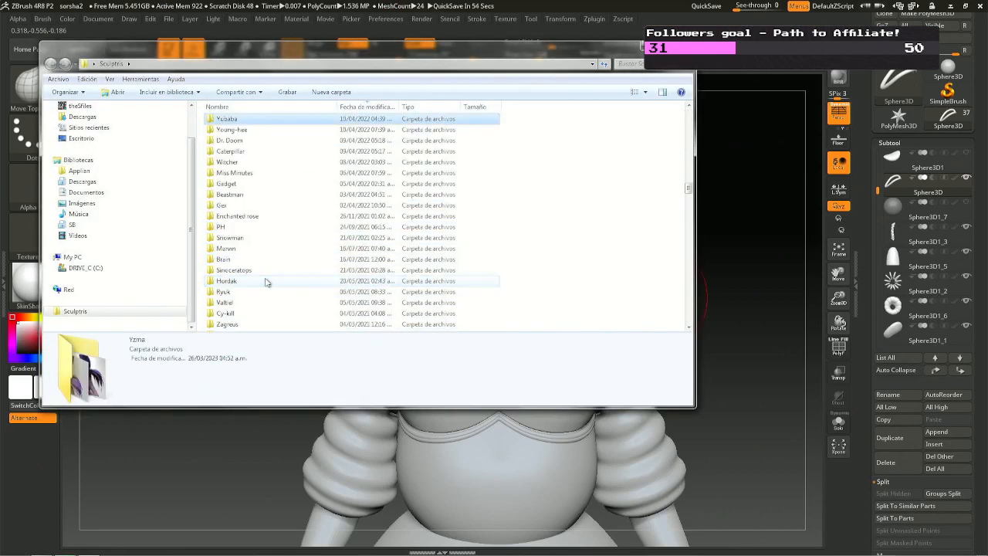
key("Return")
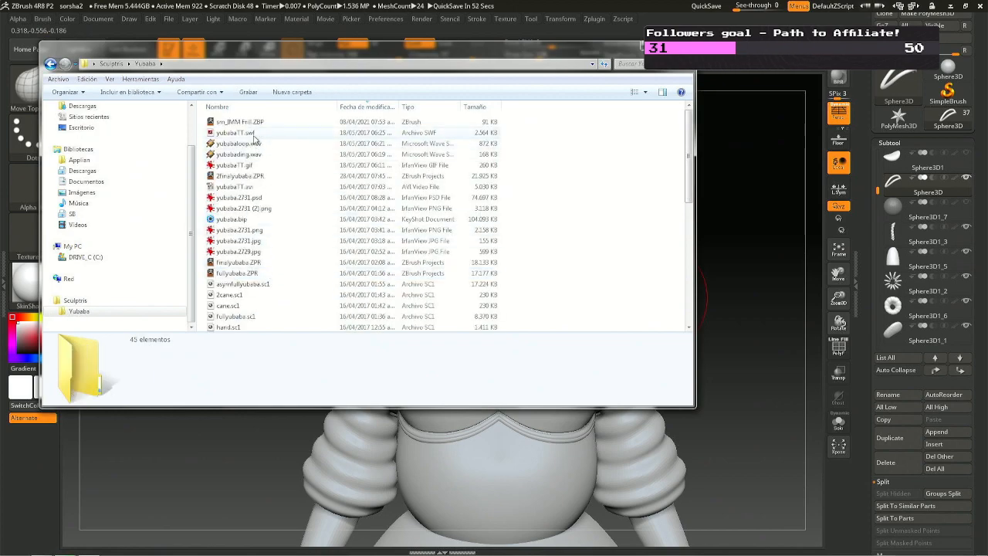
Switch back to ZBrush and save the project under its existing file name.
key("alt+Tab")
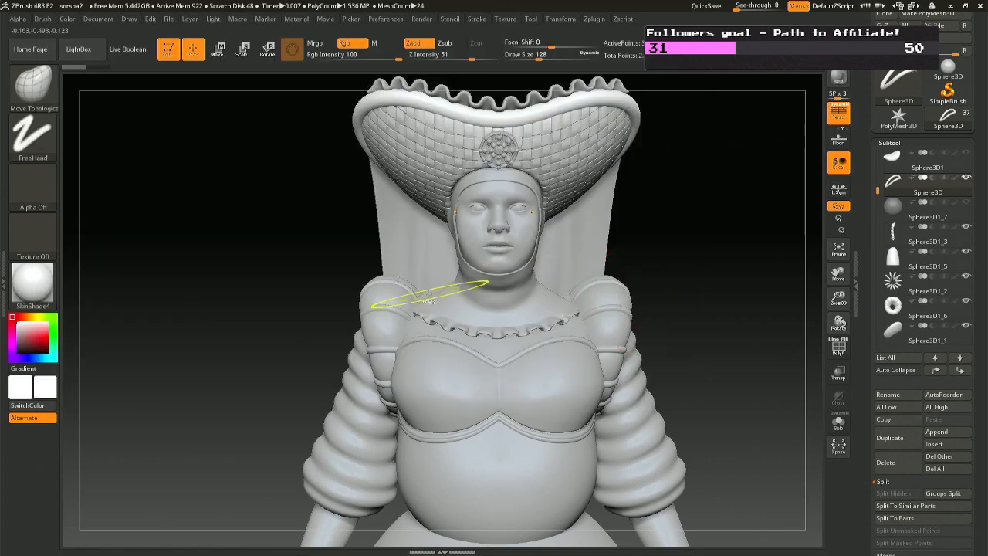
key("ctrl+s")
key("Return")
key("Return")
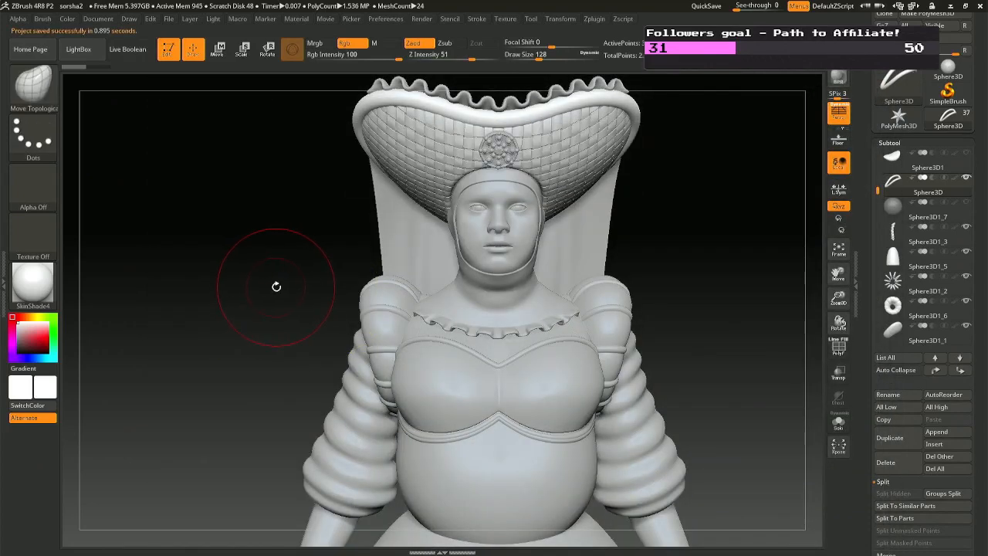
Open asymfullyubaba.sc1 from the Yubaba folder in Sculptris and examine the figure's ruffles from front and side without the wireframe.
key("alt+Tab")
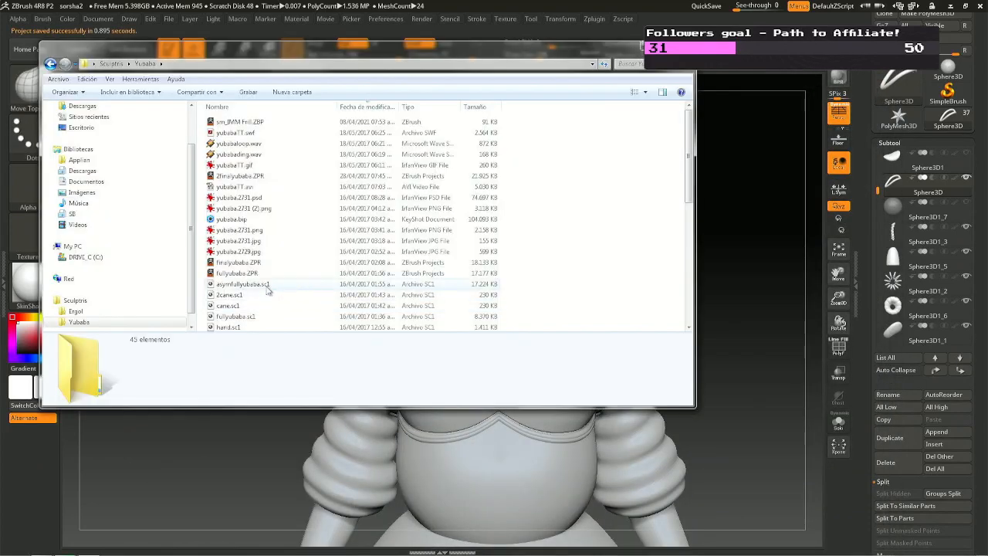
left_click(267, 287)
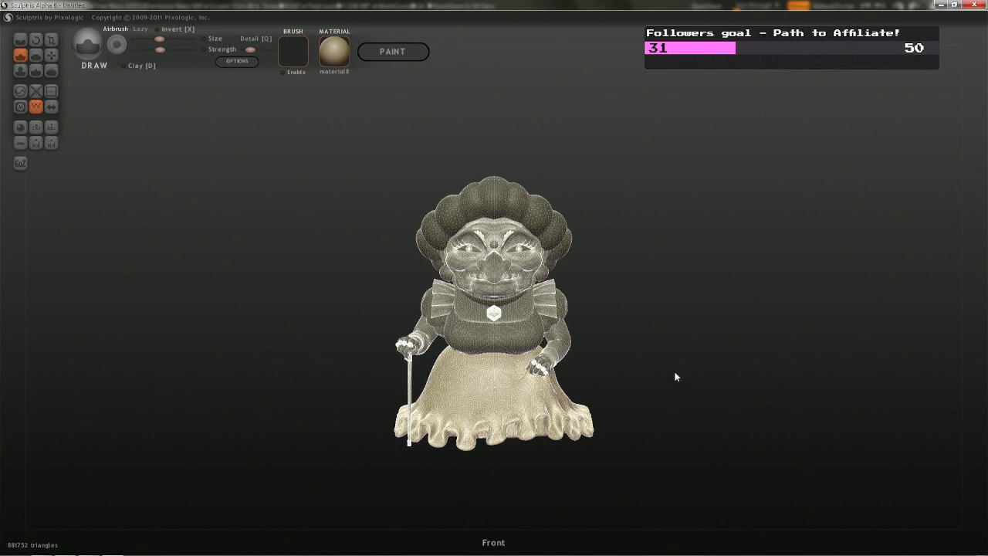
key("w")
scroll(673, 370, "up", 5)
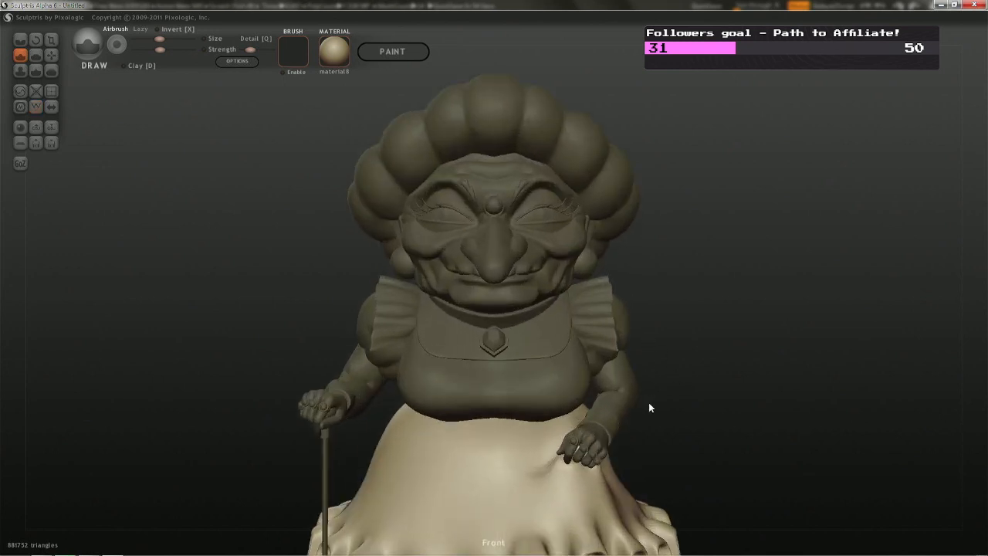
left_click(516, 252)
mouse_move(626, 297)
left_mouse_down()
mouse_move(548, 282)
mouse_move(542, 299)
mouse_move(399, 300)
mouse_move(445, 299)
mouse_move(533, 330)
mouse_move(579, 247)
mouse_move(632, 209)
mouse_move(713, 214)
mouse_move(421, 283)
mouse_move(510, 280)
mouse_move(857, 311)
mouse_move(648, 299)
left_mouse_up()
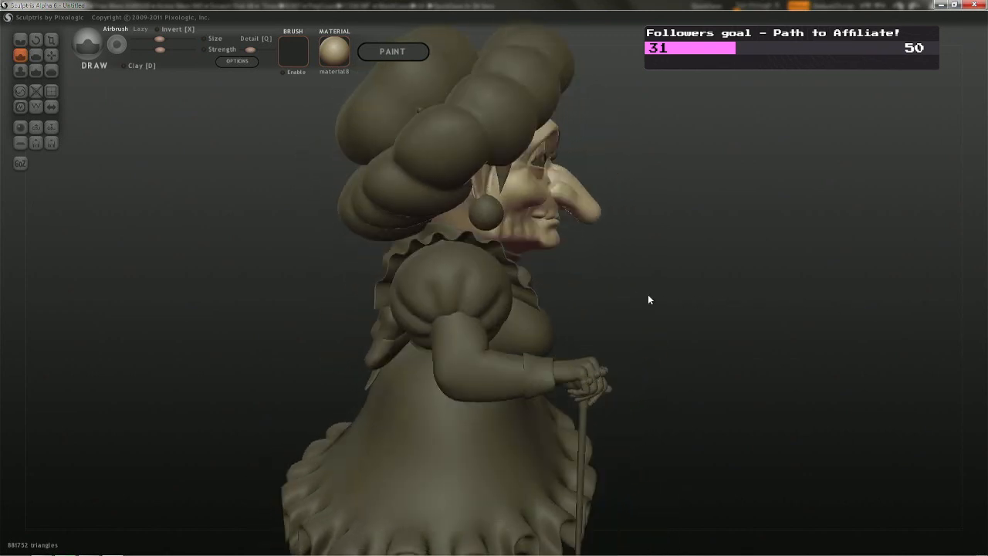
left_click_drag(510, 263, 452, 260)
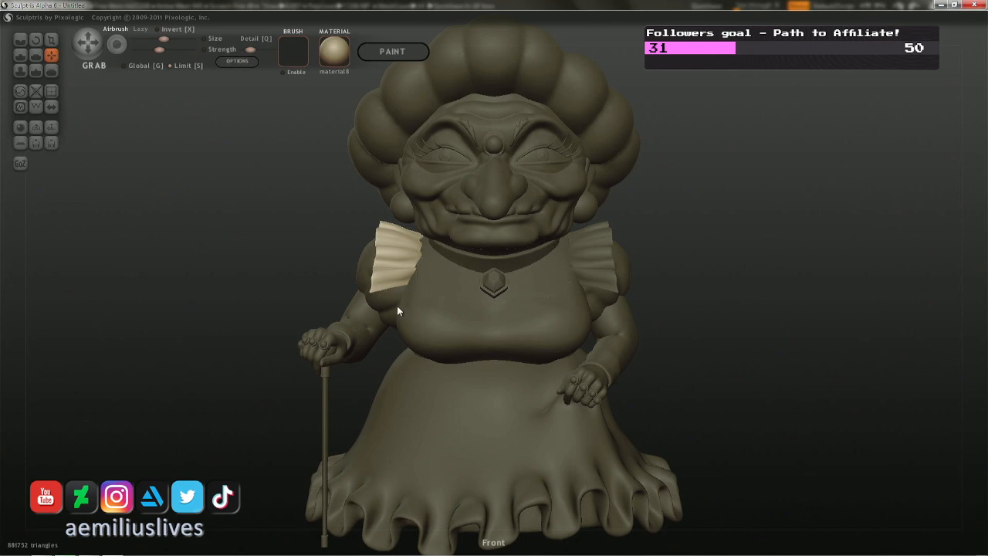
Hide everything except the pleated frill on the figure's right shoulder and inspect how it is shaped.
key("h")
key("h")
key("h")
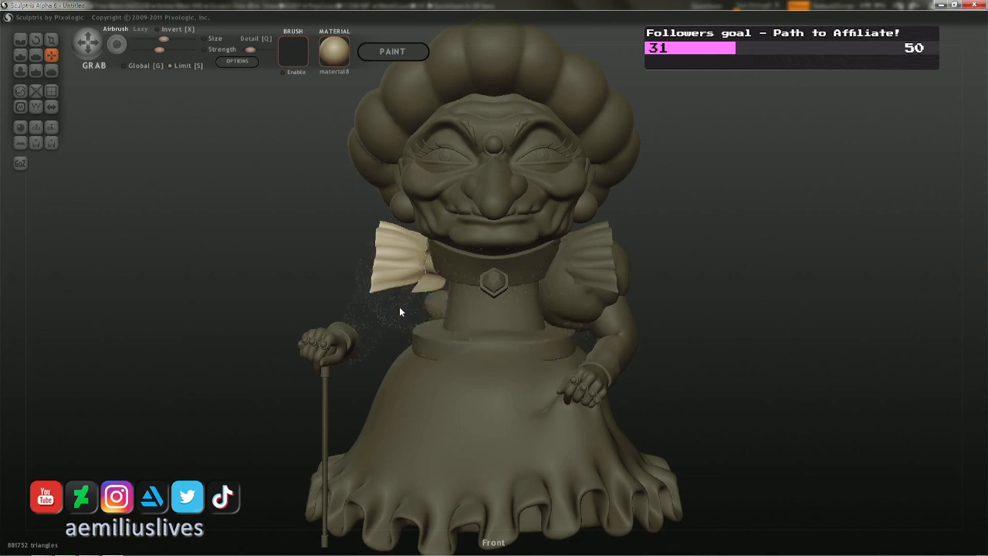
left_click(400, 306, "ctrl")
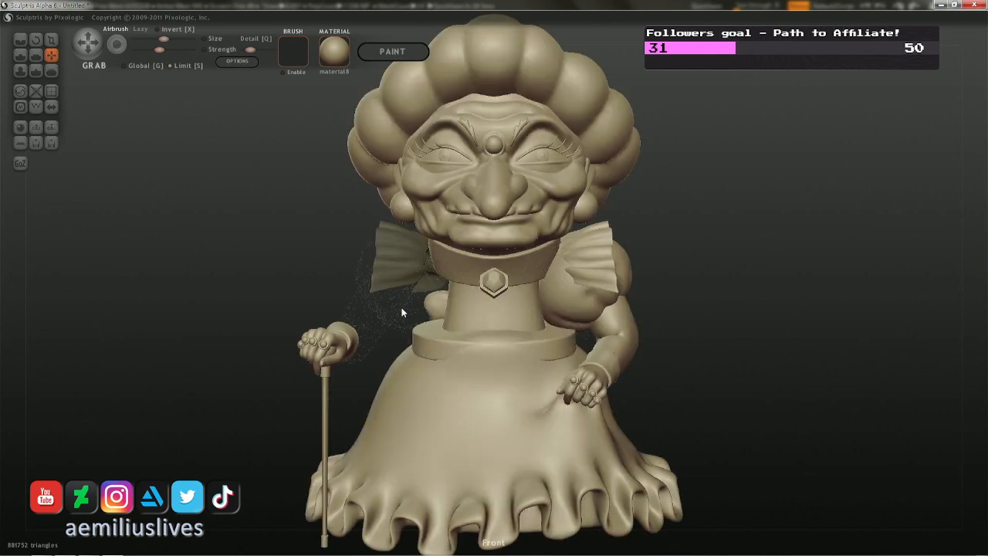
key("h")
left_click(409, 254, "ctrl")
middle_click_drag(418, 248, 419, 398)
right_click_drag(413, 213, 432, 201)
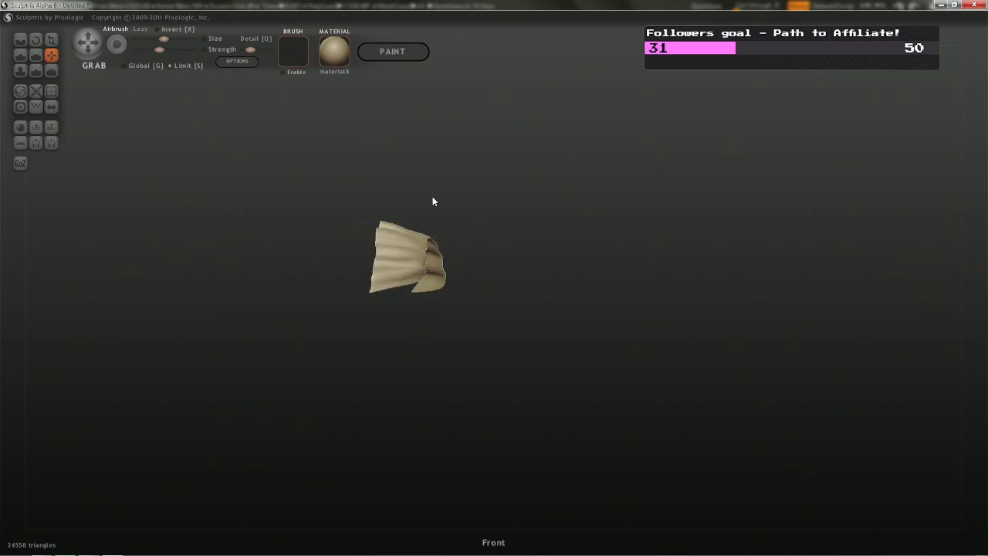
Quit Sculptris discarding the changes, return to ZBrush and make the large sphere subtool Sphere3D1_7 active.
left_click(974, 4)
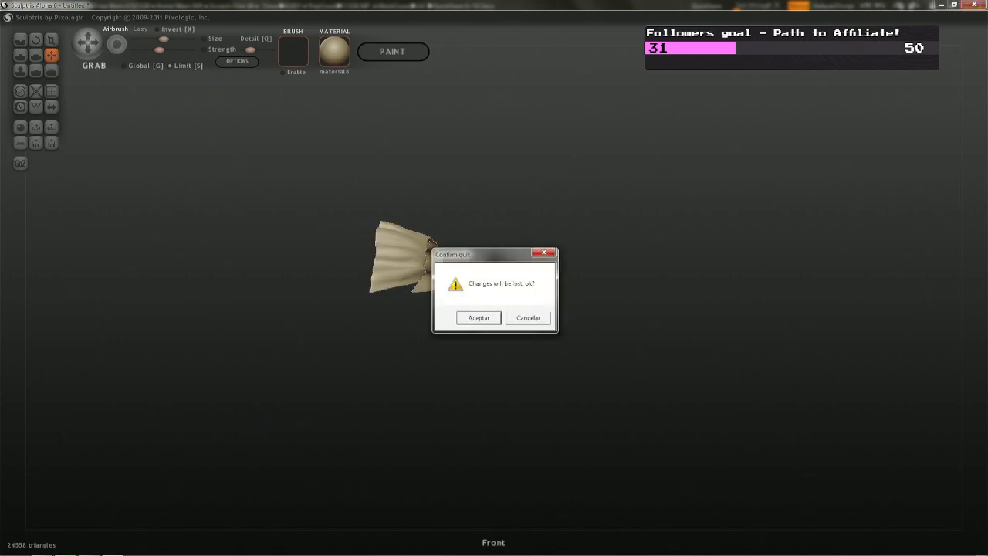
left_click(479, 318)
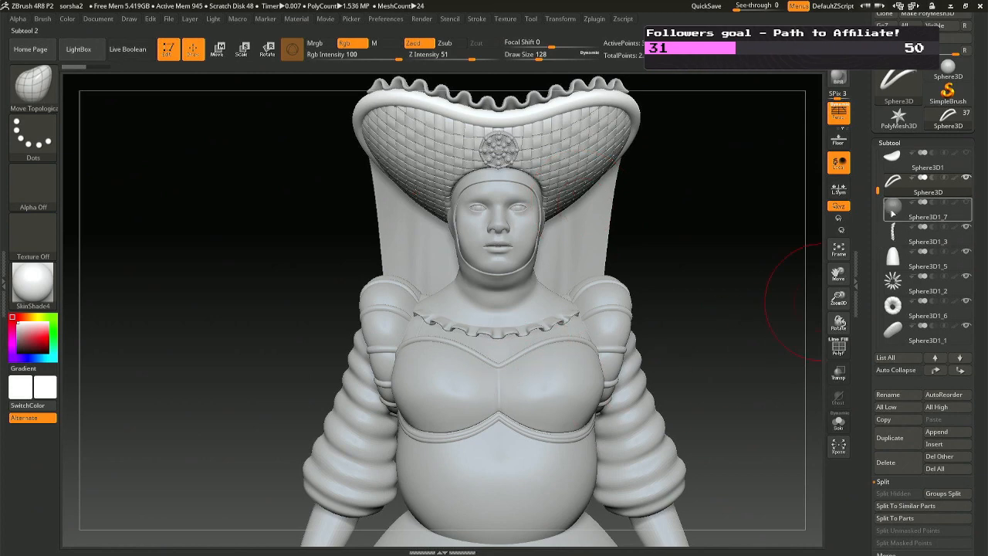
left_click(892, 213)
right_click_drag(604, 363, 544, 224, "ctrl")
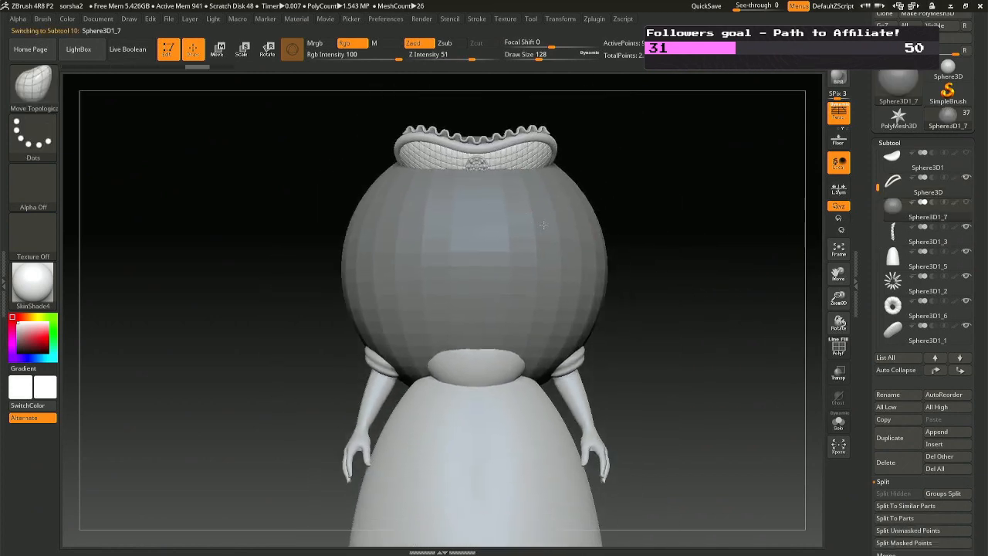
Scale the large sphere subtool down uniformly and show it on its own.
key("r")
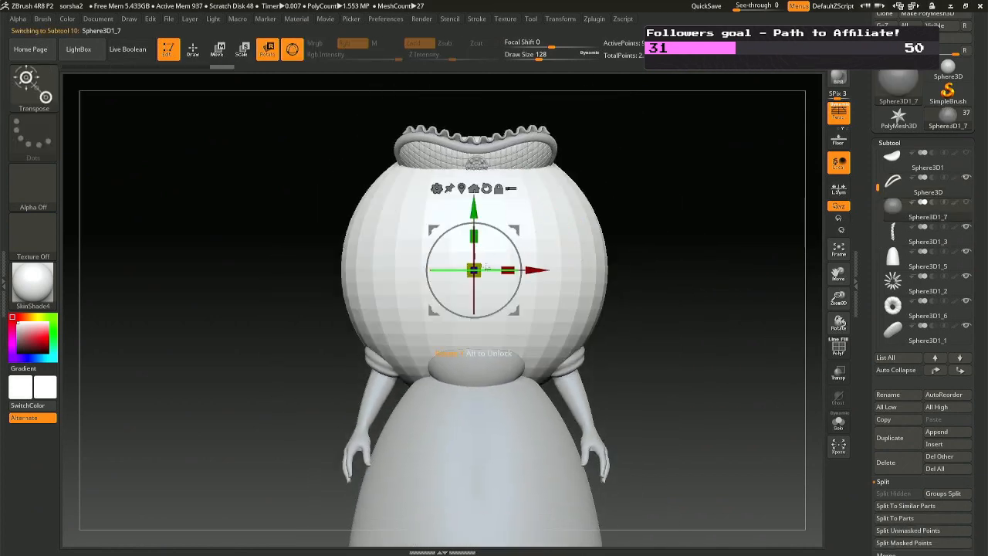
left_click_drag(480, 264, 436, 269)
key("q")
left_click(839, 421)
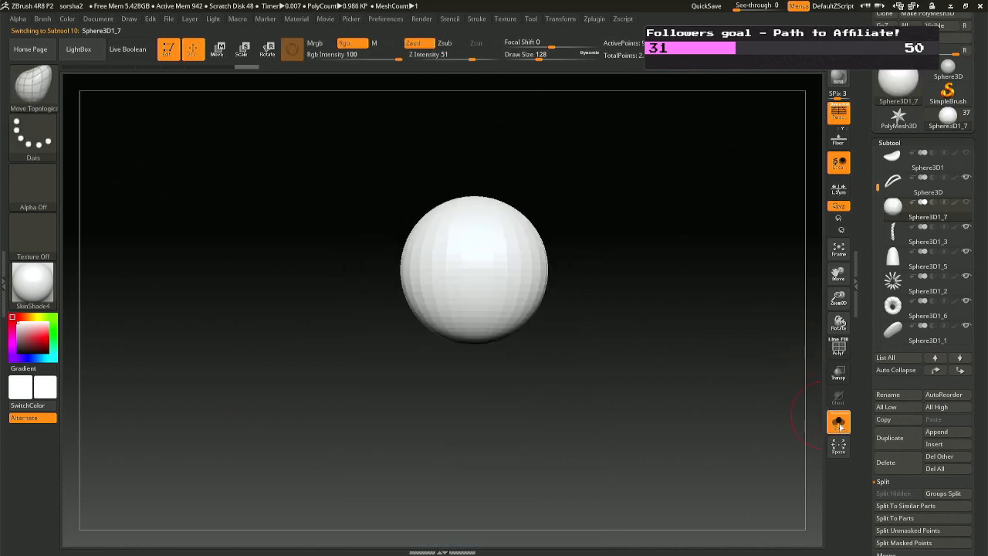
Draw a frill strip around the sphere's equator using the sm_IMM Frill brush with the Frill High R piece.
key("b")
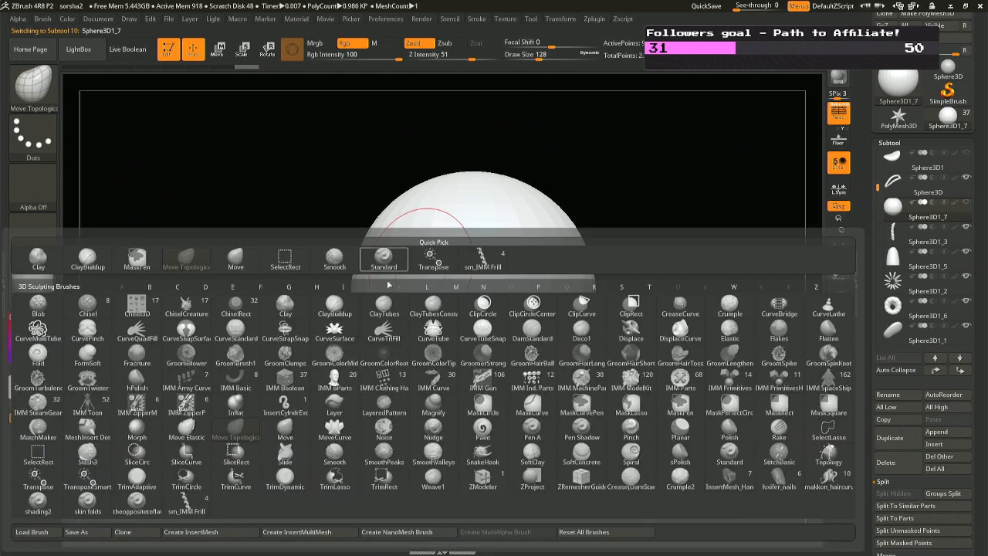
left_click(483, 259)
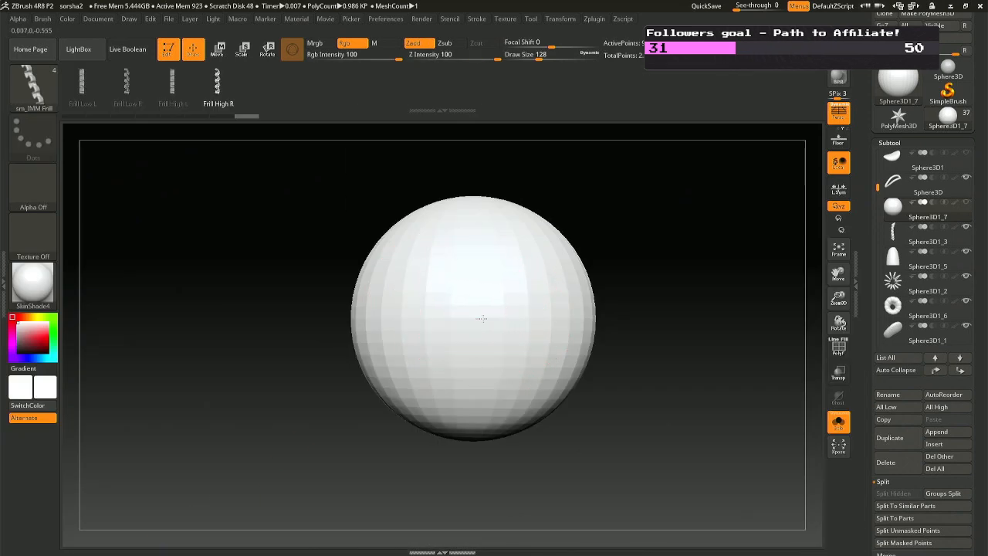
mouse_move(608, 319)
left_mouse_down()
mouse_move(623, 318)
mouse_move(575, 315)
left_mouse_up()
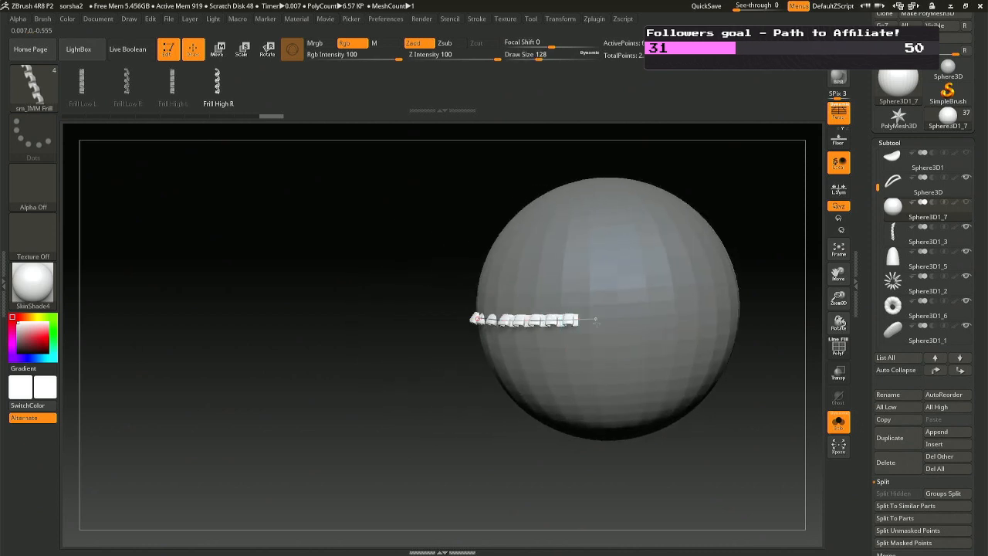
mouse_move(587, 275)
right_mouse_down("alt")
mouse_move(432, 256)
mouse_move(429, 298)
mouse_move(468, 298)
right_mouse_up("alt")
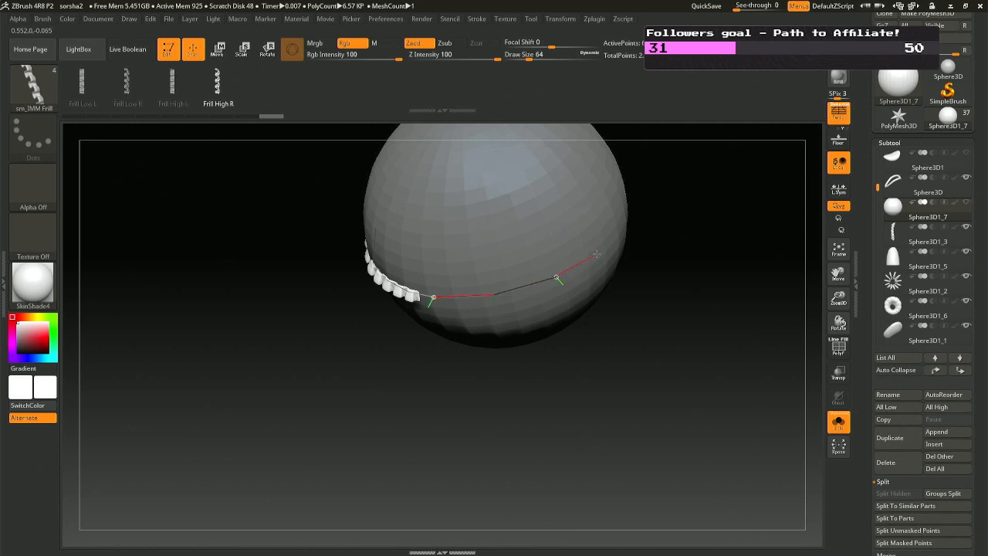
left_click_drag(616, 235, 614, 230)
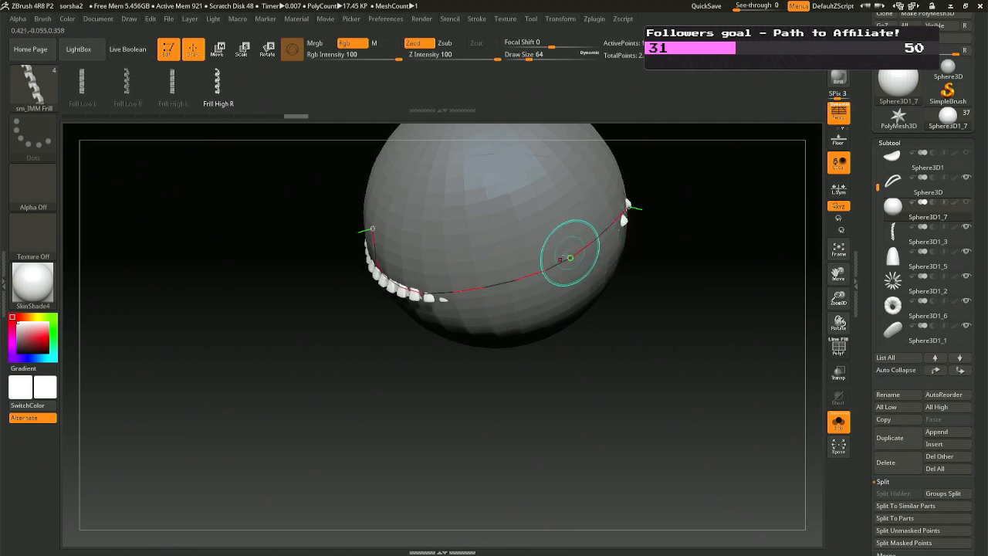
right_click_drag(416, 220, 442, 193)
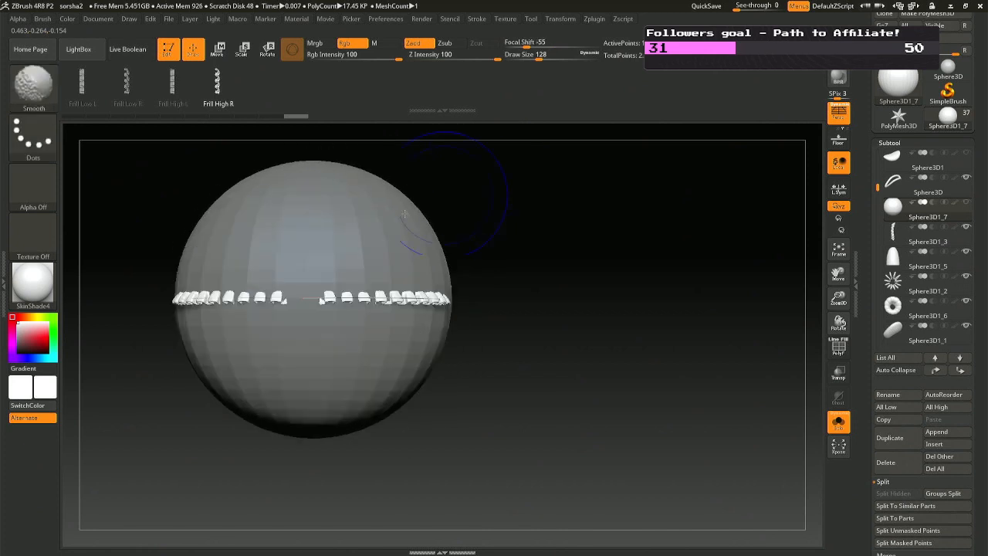
left_click_drag(310, 297, 291, 297)
Try to bridge the gap between the two frill ends by extending the curve across it, undoing both attempts.
right_click_drag(374, 286, 297, 283)
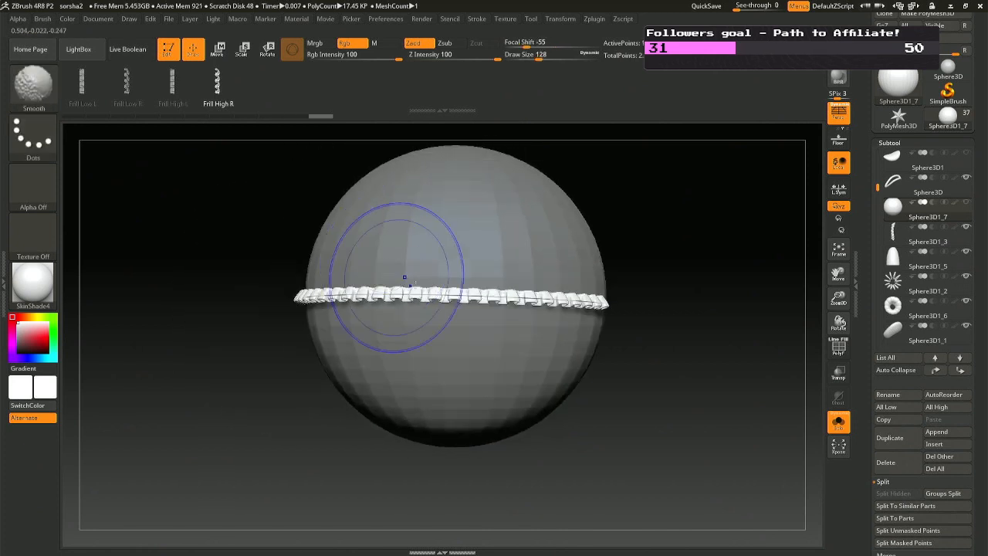
right_click_drag(404, 278, 317, 281)
right_click_drag(648, 285, 428, 273, "alt")
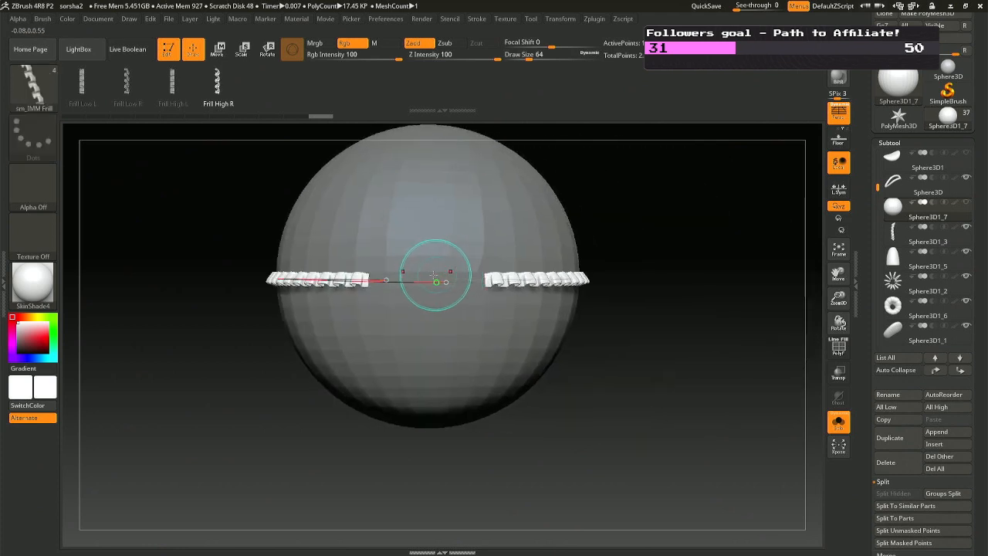
right_click_drag(426, 224, 428, 297)
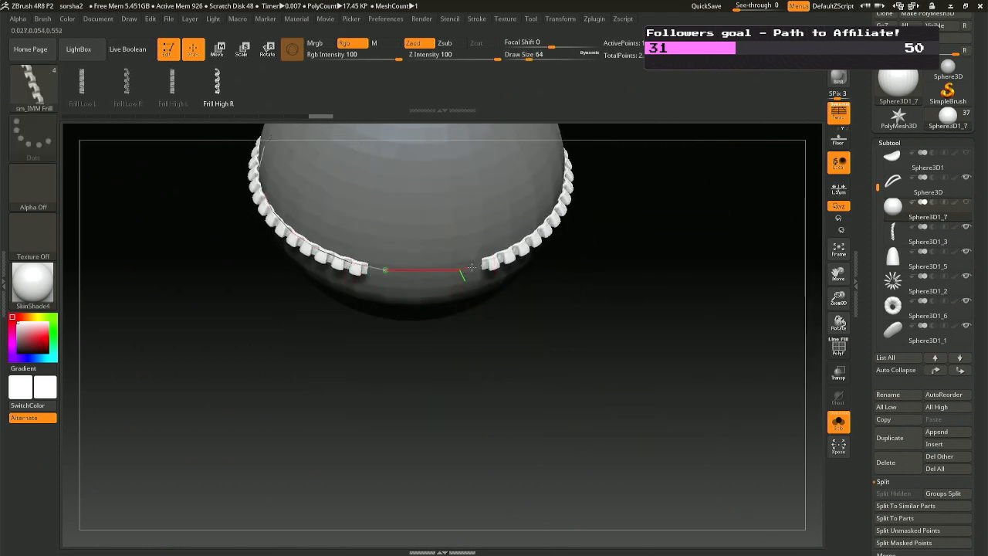
left_click_drag(471, 268, 470, 268)
key("ctrl+z")
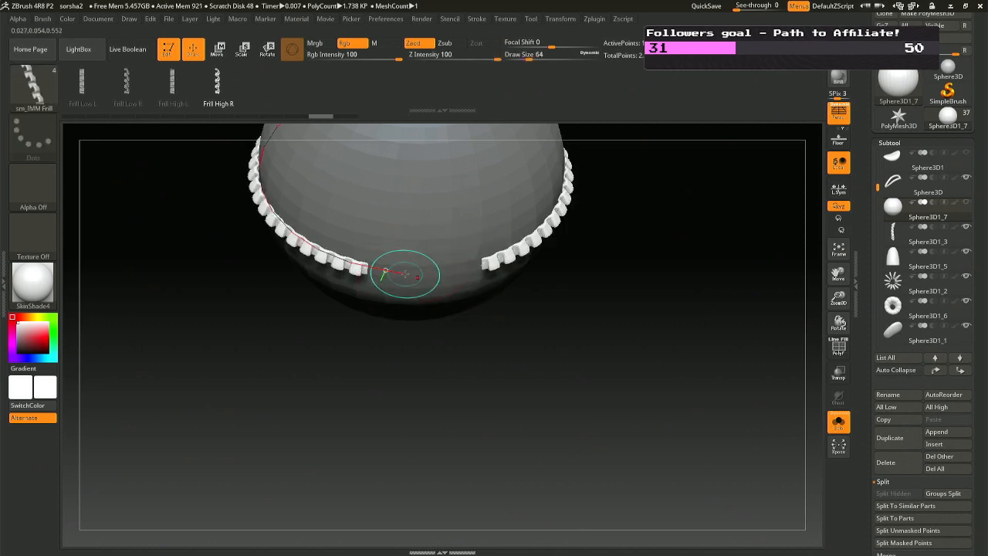
left_click_drag(482, 269, 480, 269)
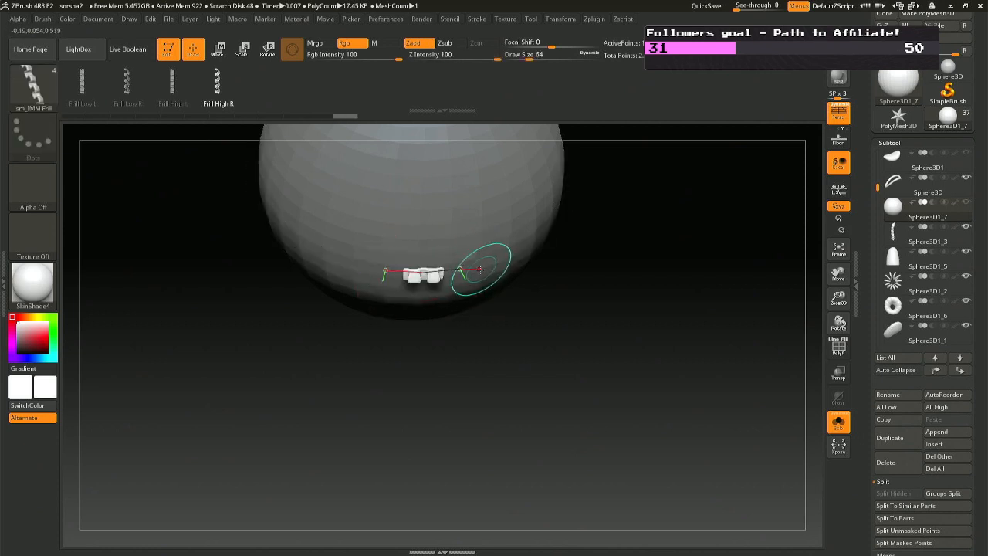
right_click_drag(446, 261, 447, 244)
key("ctrl+z")
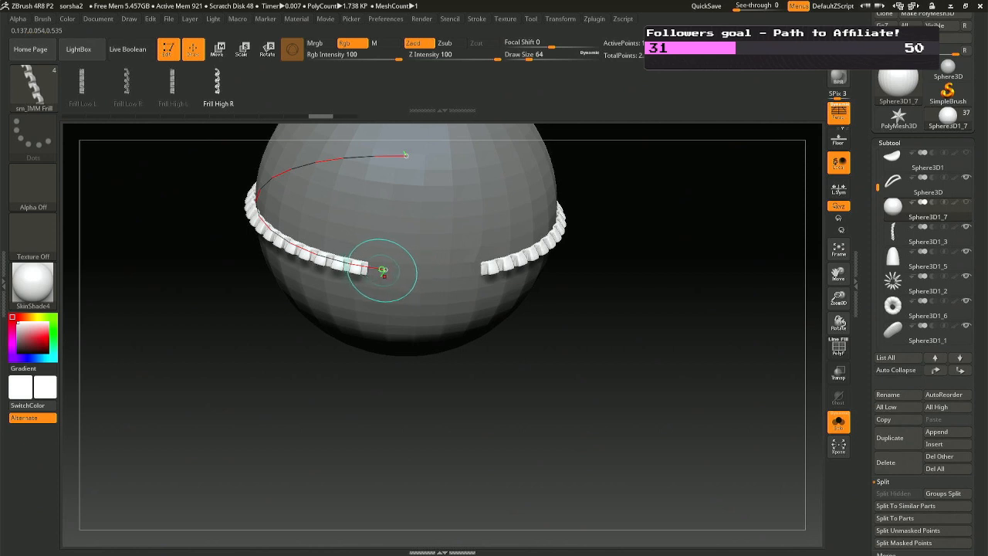
Try to close the gap on the opposite side of the sphere with a curve across it, undoing each attempt.
mouse_move(383, 271)
left_mouse_down()
mouse_move(456, 268)
mouse_move(339, 159)
mouse_move(373, 158)
mouse_move(349, 157)
left_mouse_up()
mouse_move(420, 251)
right_mouse_down()
mouse_move(457, 261)
mouse_move(502, 249)
mouse_move(574, 289)
mouse_move(595, 288)
mouse_move(463, 242)
mouse_move(489, 287)
mouse_move(462, 287)
right_mouse_up()
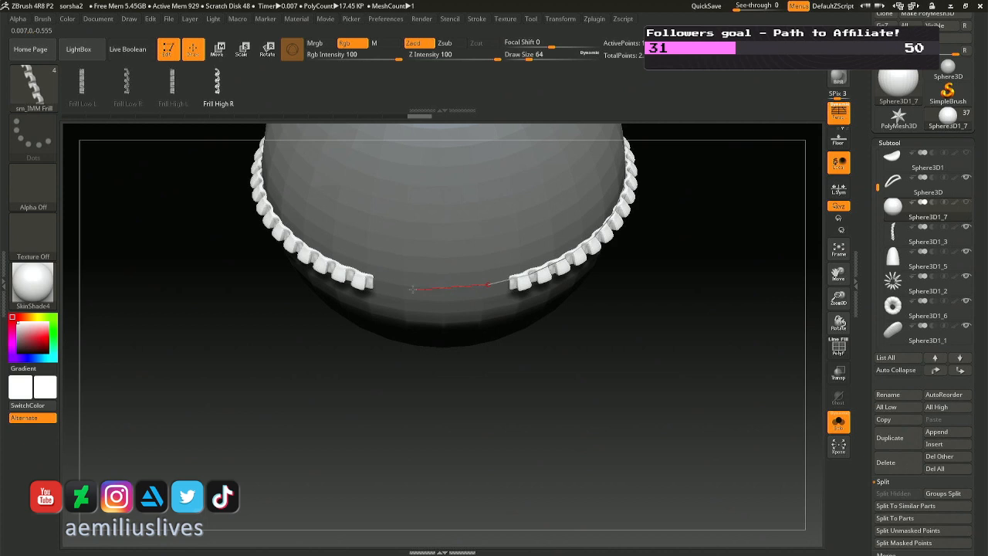
left_click_drag(386, 288, 396, 289)
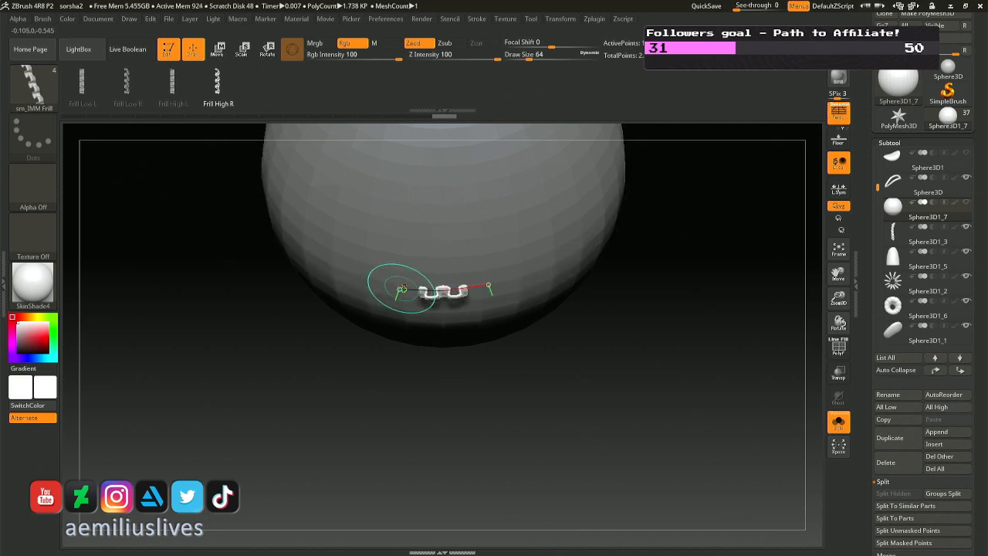
right_click_drag(403, 289, 443, 223)
key("ctrl+z")
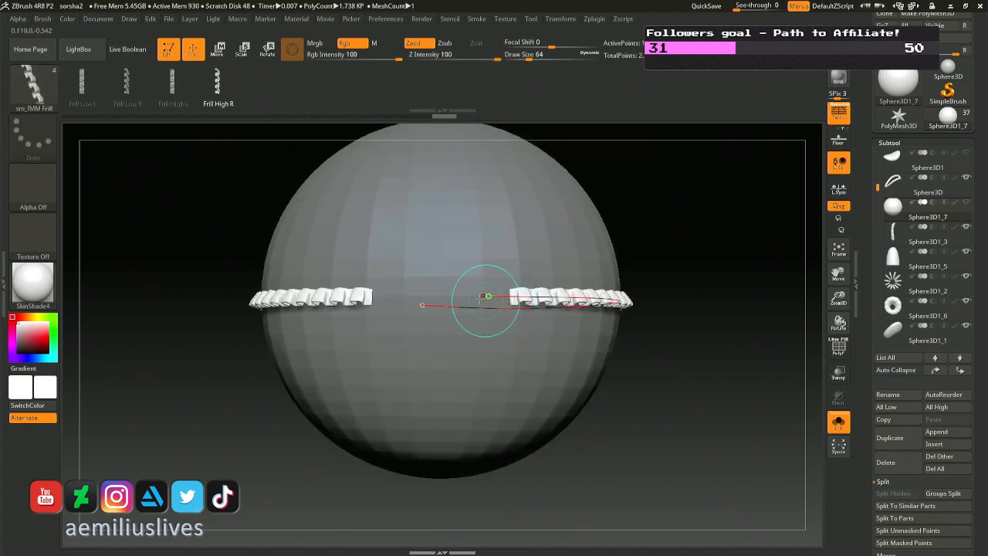
right_click_drag(479, 299, 478, 351)
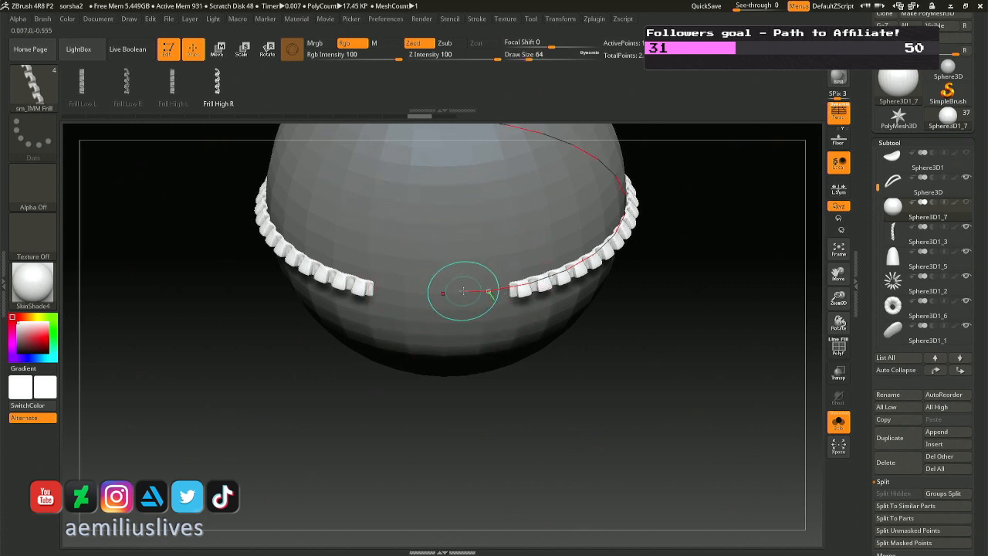
left_click(398, 300)
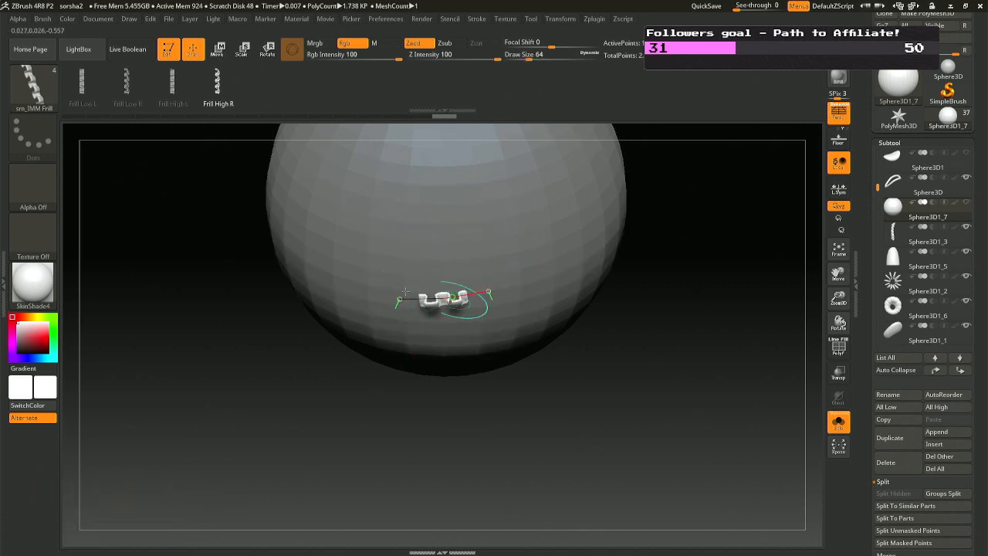
key("ctrl+z")
Extend the frill curve's ends to the sphere's centre line so that both mirrored halves meet in a ring.
mouse_move(488, 291)
right_mouse_down("ctrl")
mouse_move(474, 206)
mouse_move(489, 291)
right_mouse_up("ctrl")
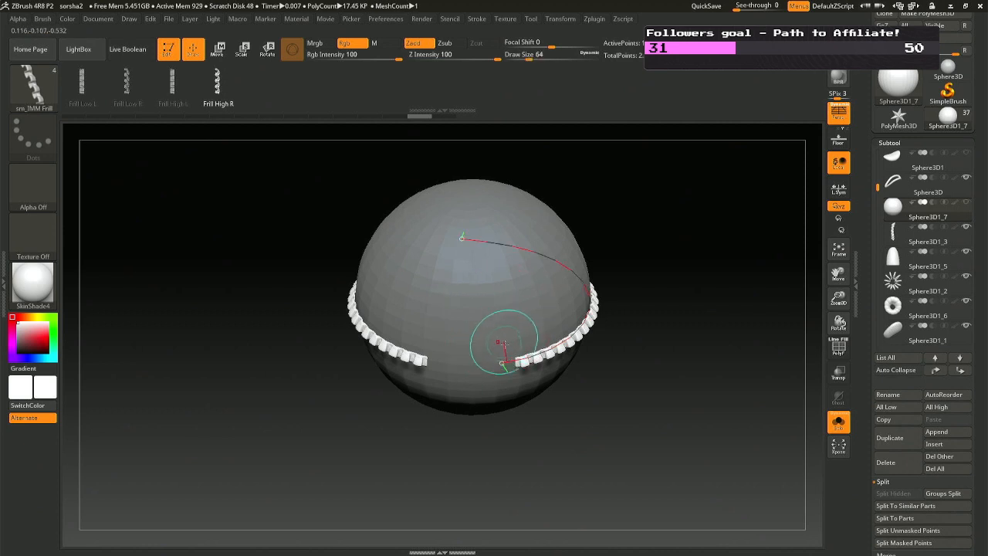
right_click_drag(489, 355, 514, 374)
left_click_drag(502, 368, 470, 367)
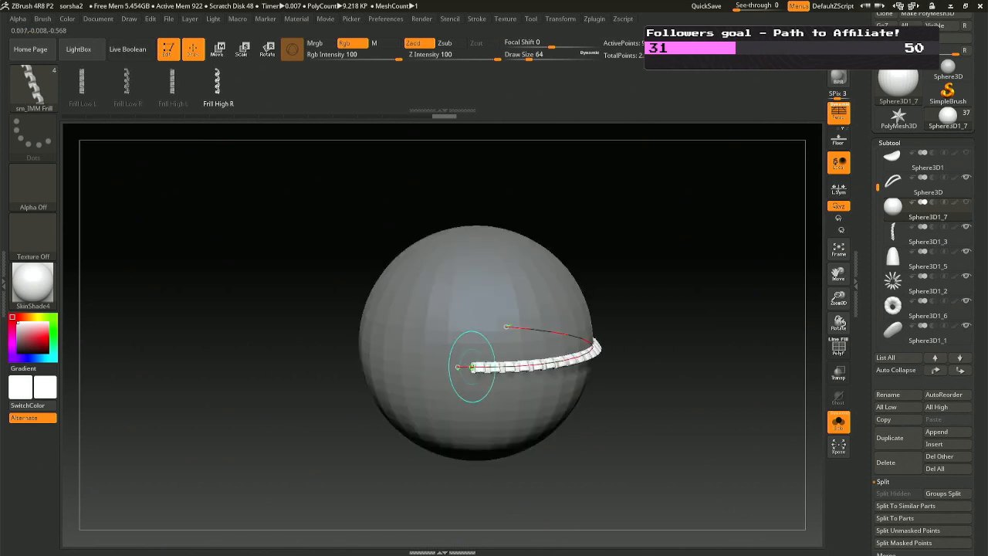
mouse_move(470, 367)
right_mouse_down()
mouse_move(489, 363)
mouse_move(431, 371)
mouse_move(451, 370)
right_mouse_up()
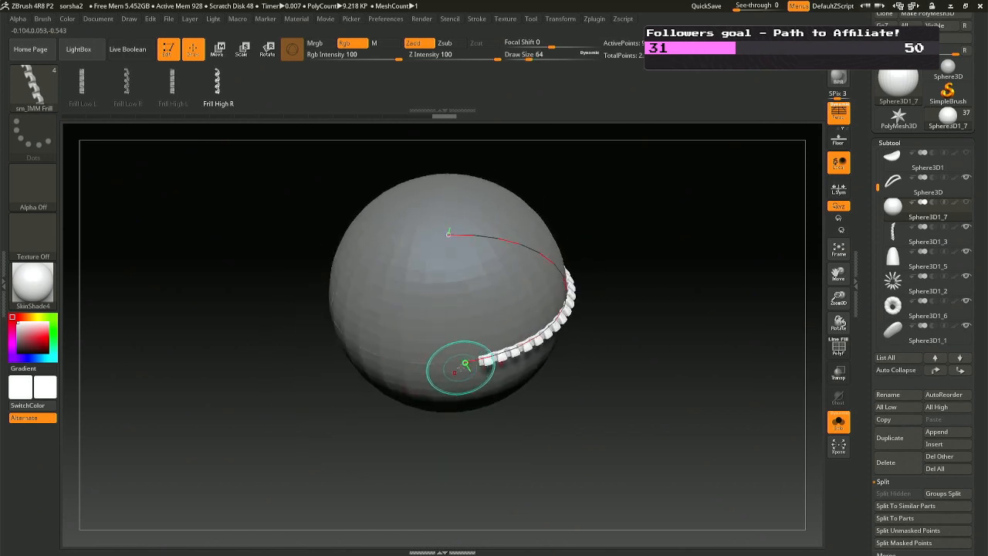
left_click_drag(460, 368, 447, 368)
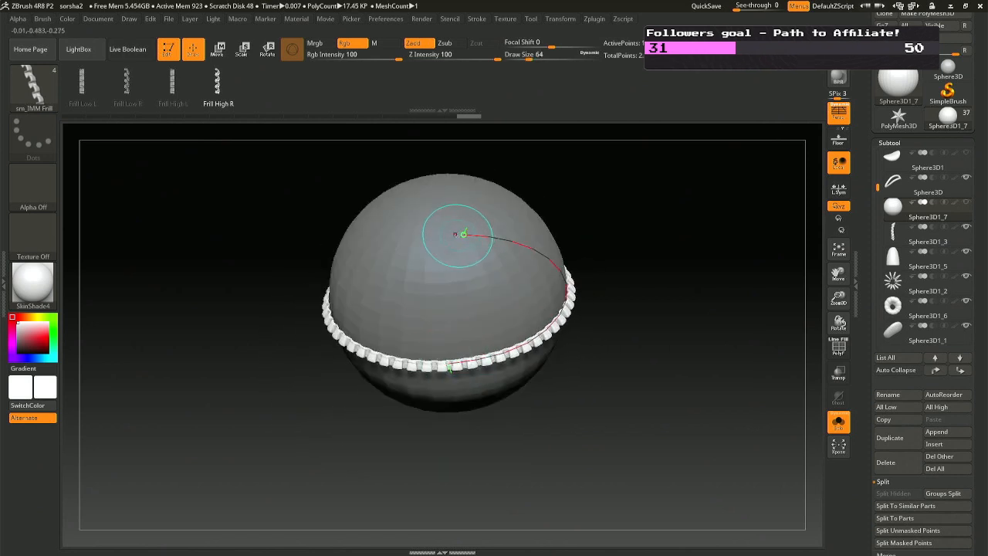
mouse_move(456, 233)
left_mouse_down()
mouse_move(443, 236)
mouse_move(450, 232)
left_mouse_up()
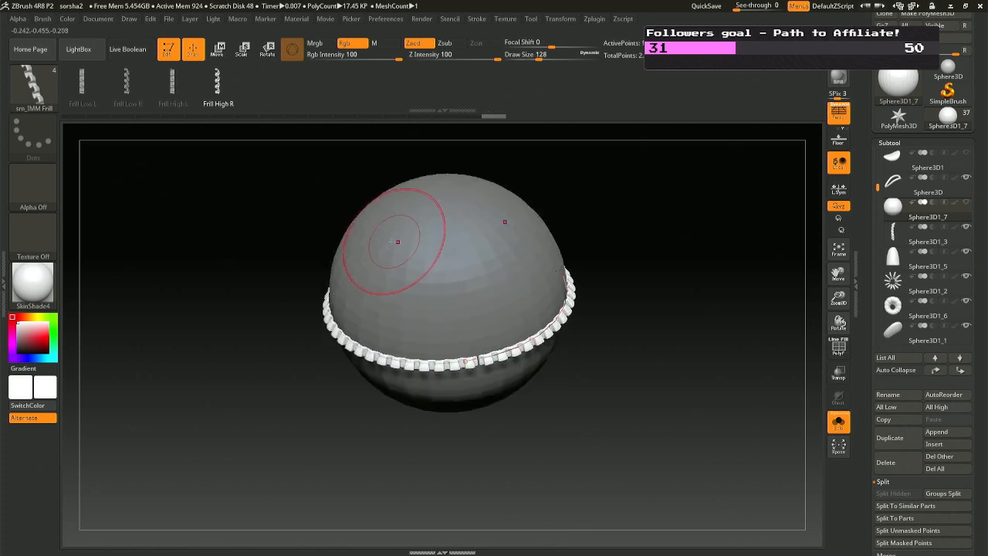
left_click_drag(476, 361, 463, 362)
right_click_drag(491, 309, 470, 248, "shift")
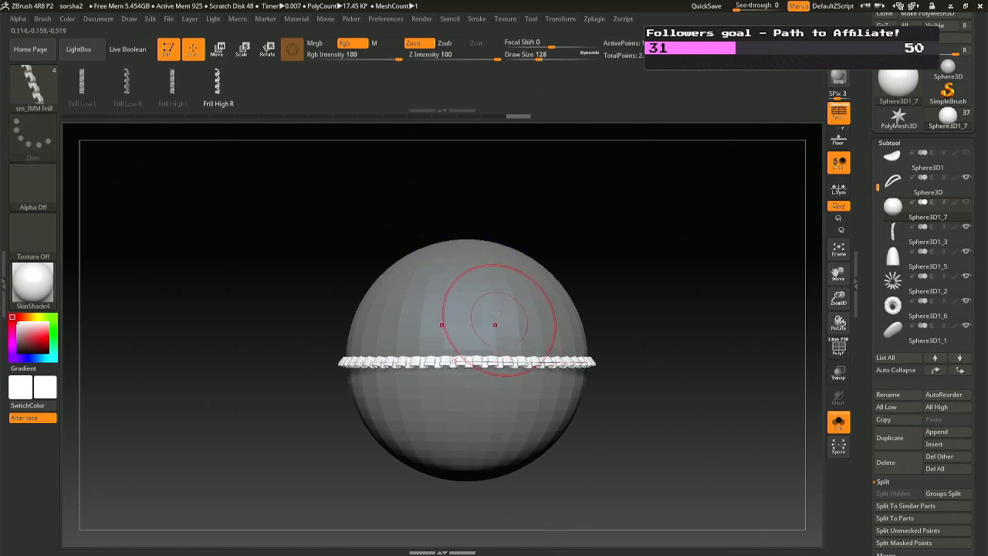
Try enlarging the frill pieces with a draw size of 1000 and pulling their curve outward from the sphere.
key("space")
mouse_move(594, 282)
left_mouse_down()
mouse_move(567, 282)
mouse_move(576, 305)
left_mouse_up()
type("64")
key("Return")
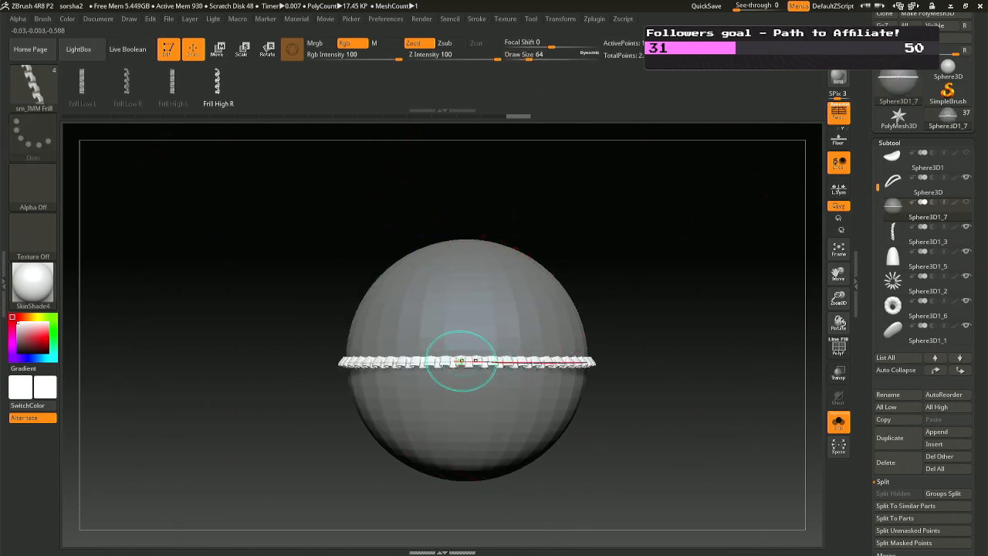
left_click(459, 361)
mouse_move(470, 352)
right_mouse_down()
mouse_move(487, 406)
mouse_move(479, 422)
mouse_move(483, 379)
mouse_move(467, 352)
right_mouse_up()
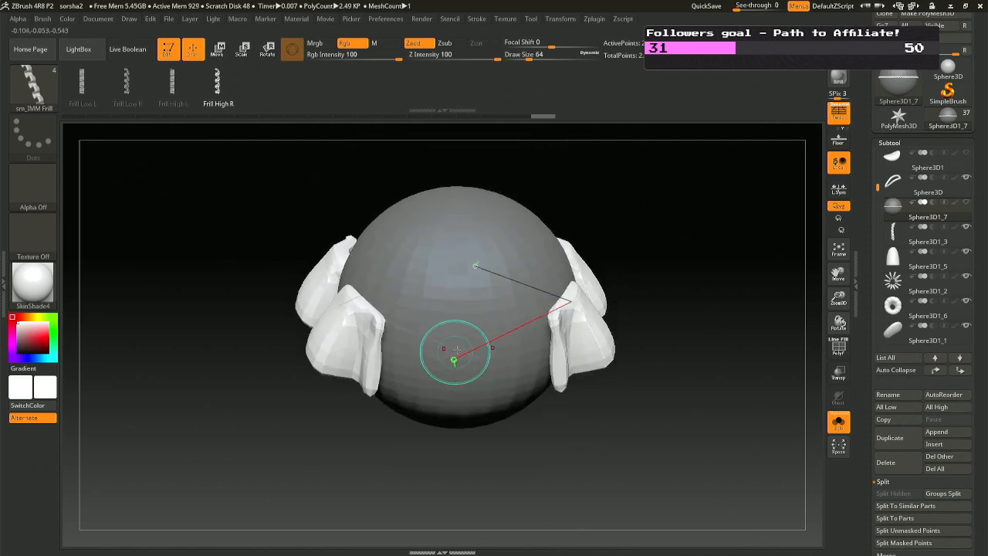
left_click_drag(452, 361, 346, 344)
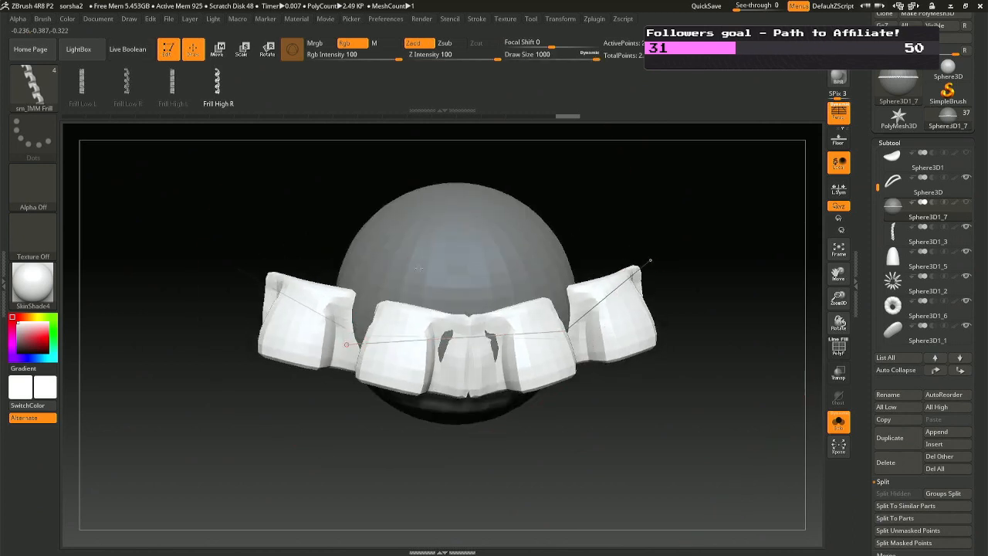
right_click_drag(440, 212, 434, 428)
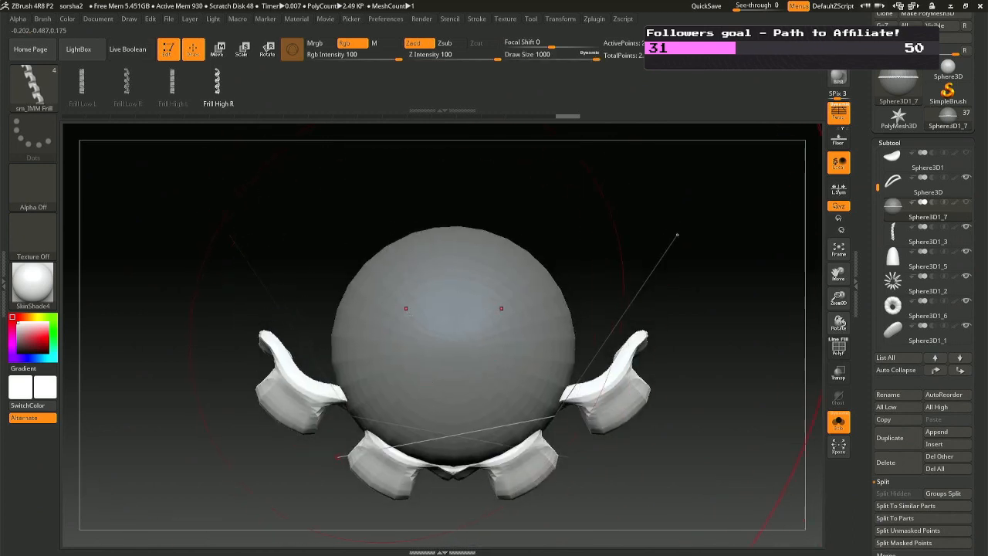
Reapply the frill at draw size 64 and undo the curve changes back to the even ring around the sphere.
key("space")
left_click_drag(393, 313, 349, 314)
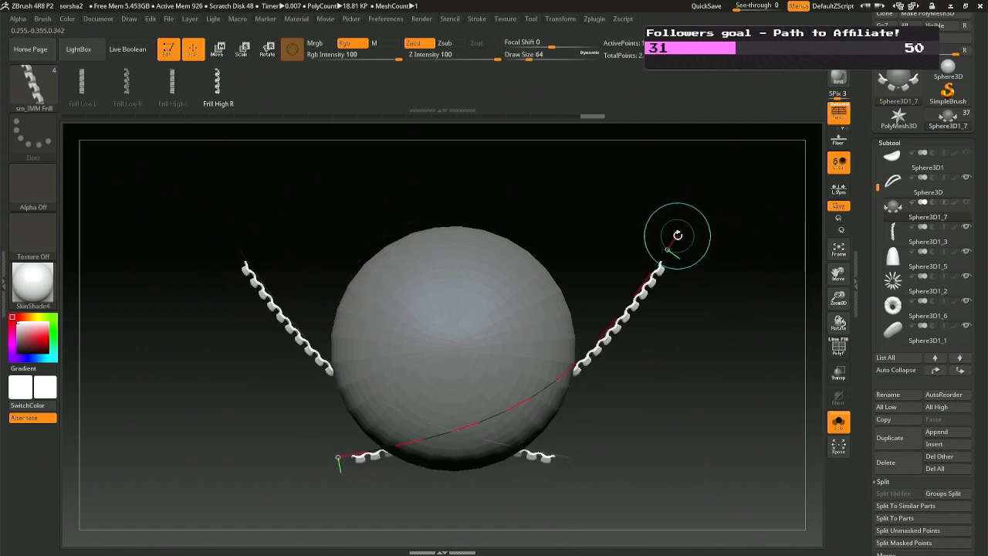
key("ctrl+z")
key("ctrl+z")
key("ctrl+z")
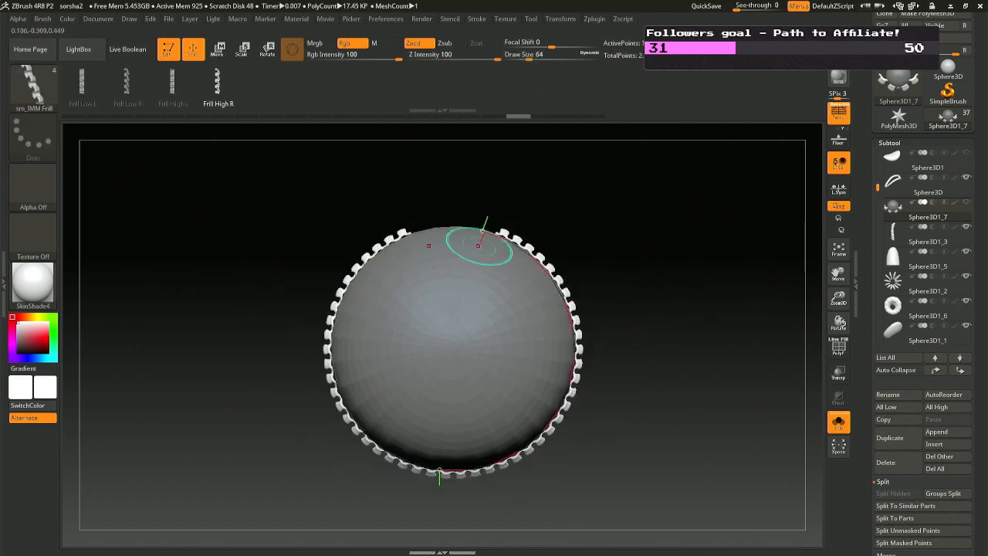
Try reapplying the frill around the sphere at increasing draw sizes, starting at 197 and going up to 533.
key("space")
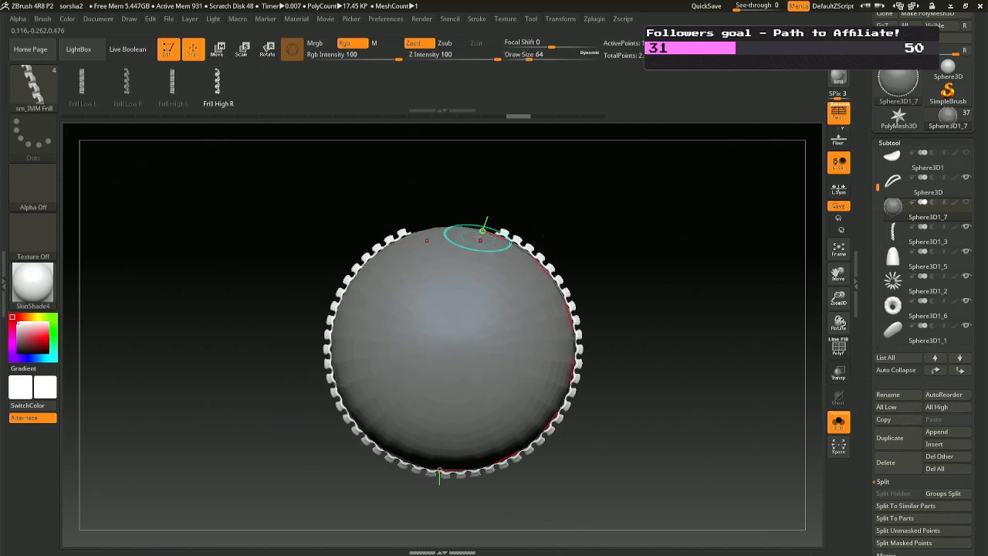
key("ctrl+shift+z")
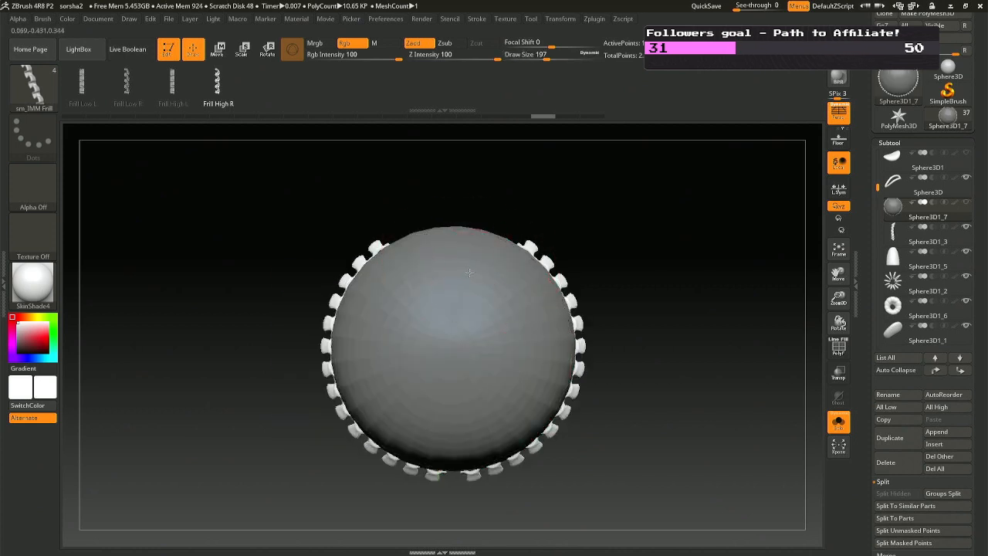
key("space")
left_click(498, 236)
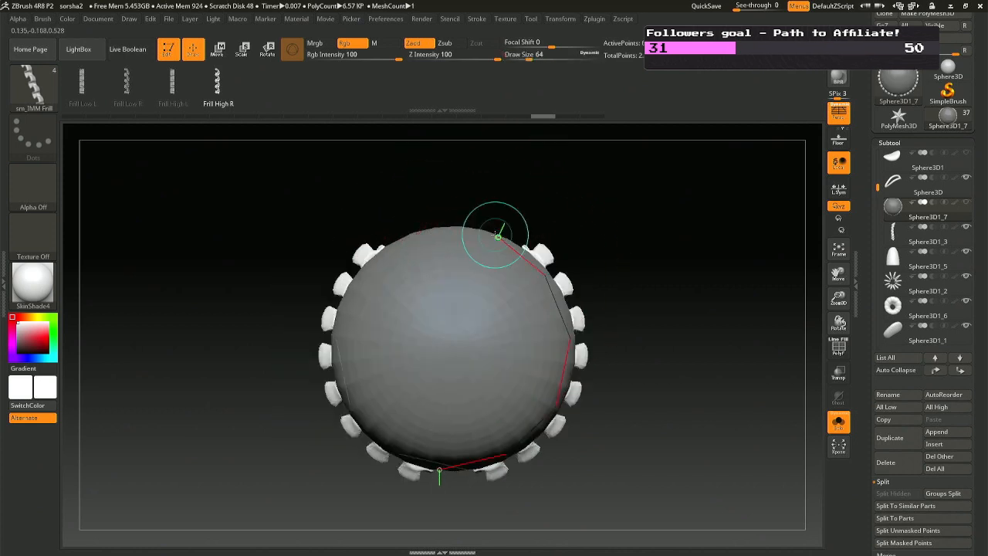
key("space")
left_click_drag(472, 283, 481, 285)
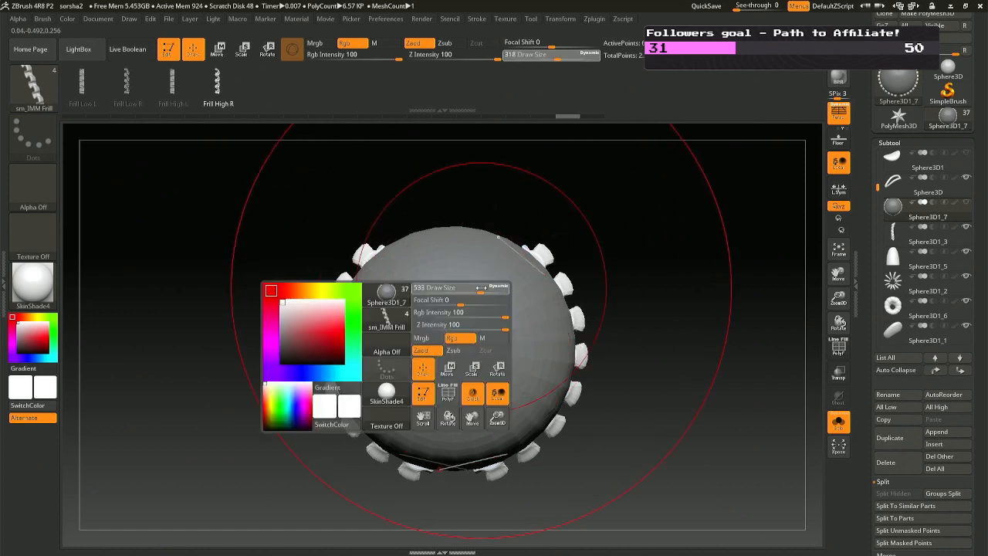
left_click(498, 236)
right_click_drag(498, 236, 492, 294)
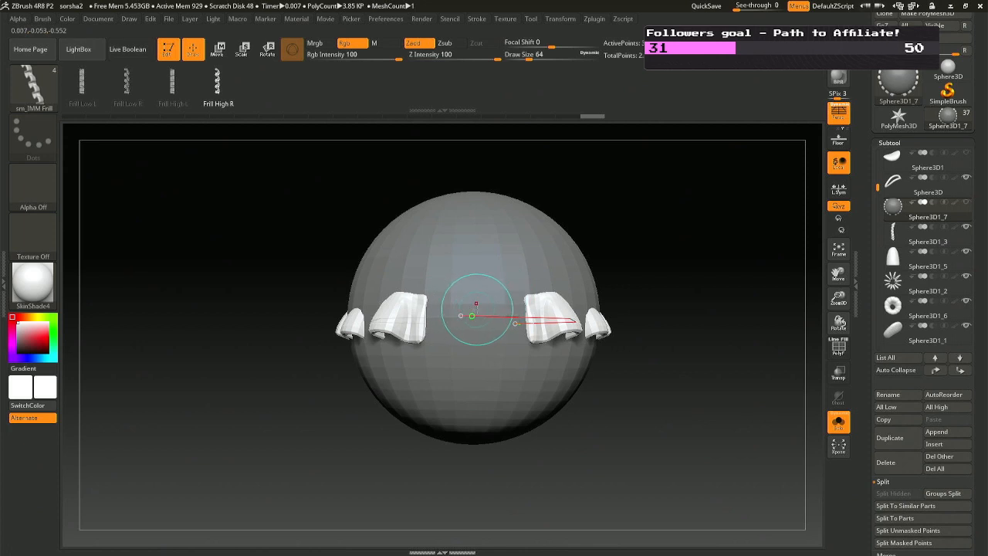
Try pulling the frill curve's end across the centre line and reapplying the frill at draw size 132, undoing the smaller size.
left_click_drag(460, 315, 407, 315)
right_click_drag(474, 252, 486, 417)
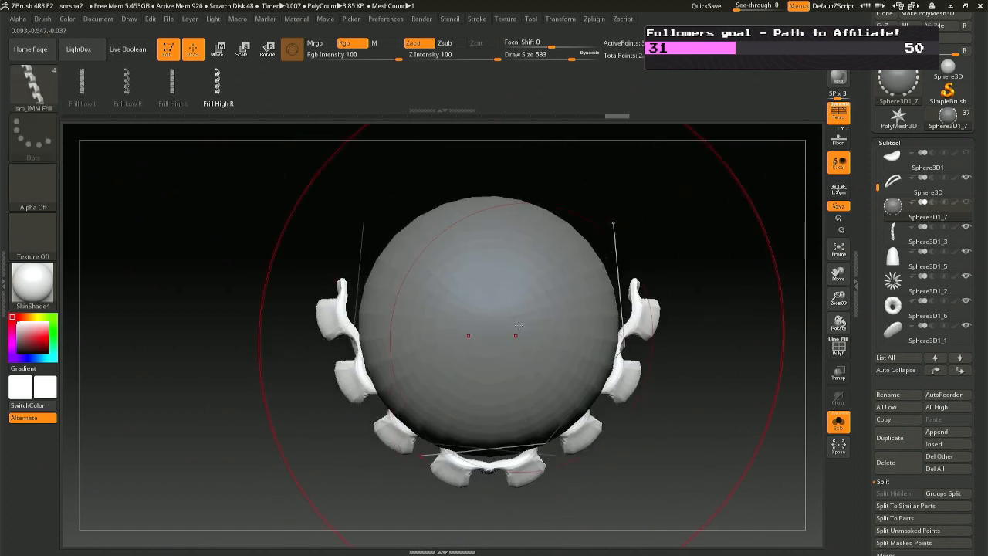
key("space")
left_click_drag(463, 314, 436, 315)
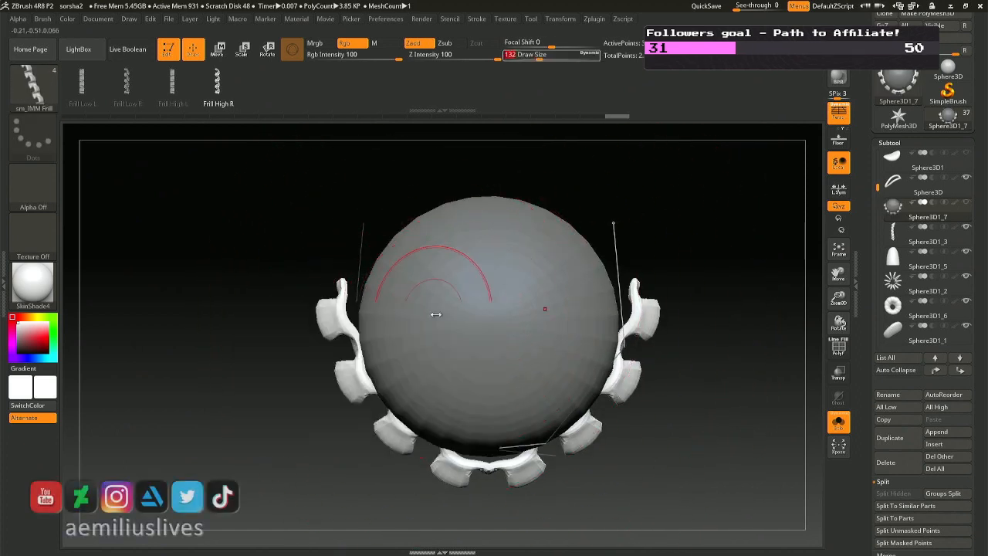
left_click(614, 223)
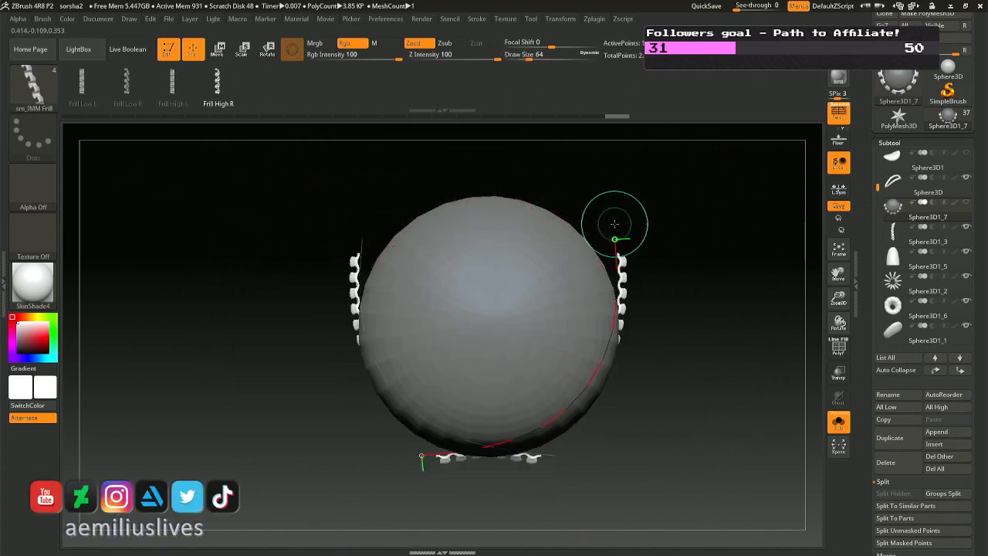
key("ctrl+z")
Try other draw sizes on the frill curve and move its open end slightly closer to the sphere.
key("space")
mouse_move(511, 280)
left_mouse_down()
mouse_move(524, 280)
mouse_move(500, 281)
left_mouse_up()
left_click(612, 223)
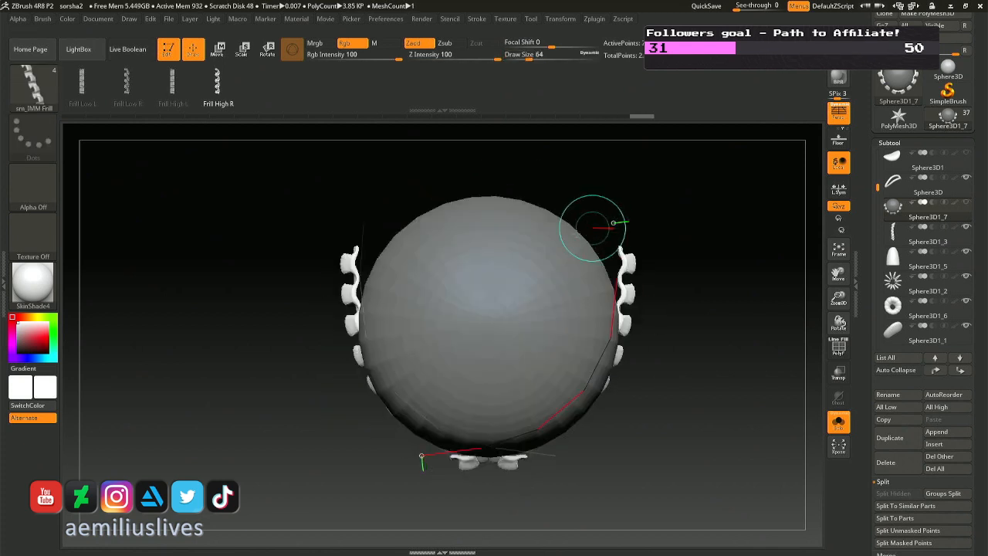
key("space")
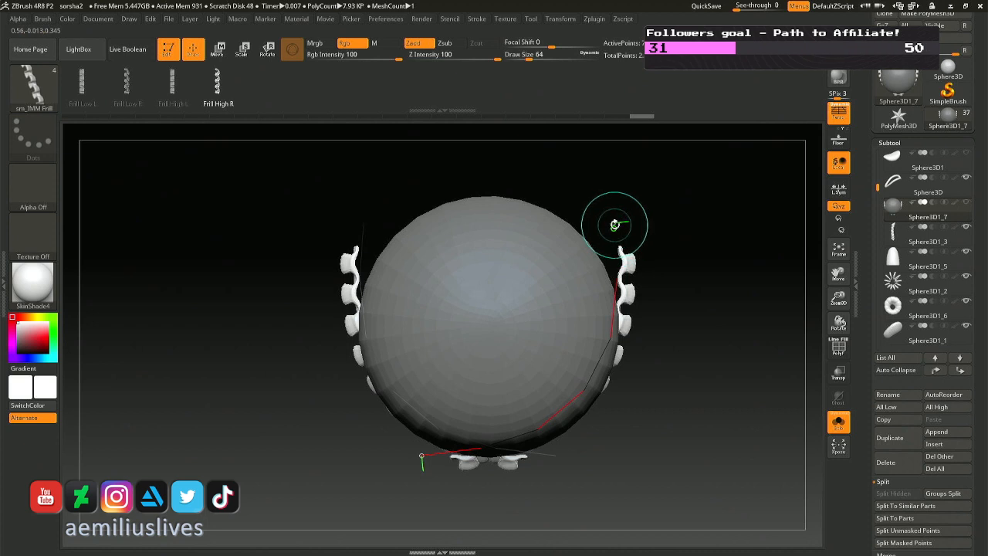
left_click_drag(614, 224, 607, 220)
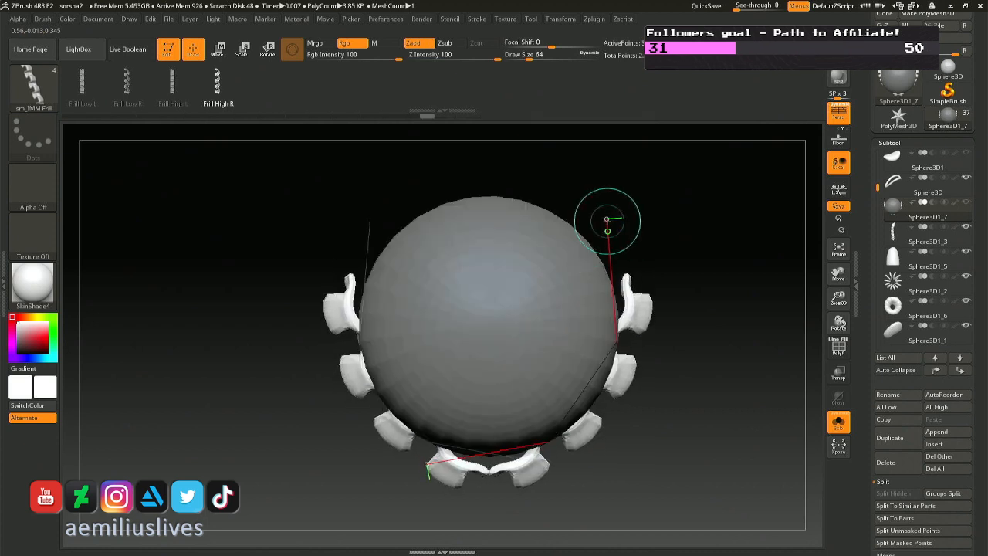
Try reapplying the frill along the curve at draw sizes 825 and 611.
key("space")
left_click_drag(517, 306, 540, 306)
mouse_move(600, 221)
left_mouse_down()
mouse_move(610, 218)
mouse_move(602, 216)
left_mouse_up()
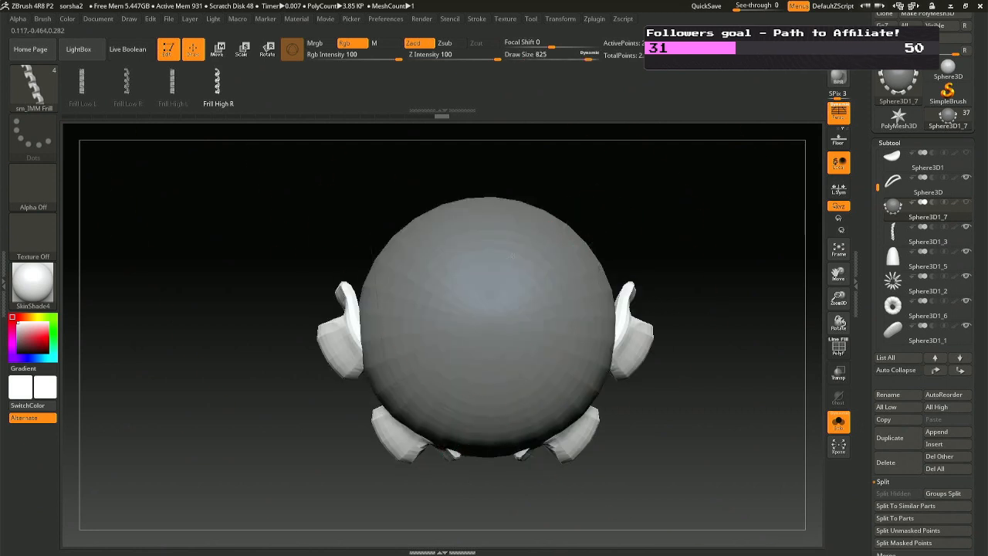
key("space")
left_click_drag(512, 255, 454, 255)
left_click(607, 220)
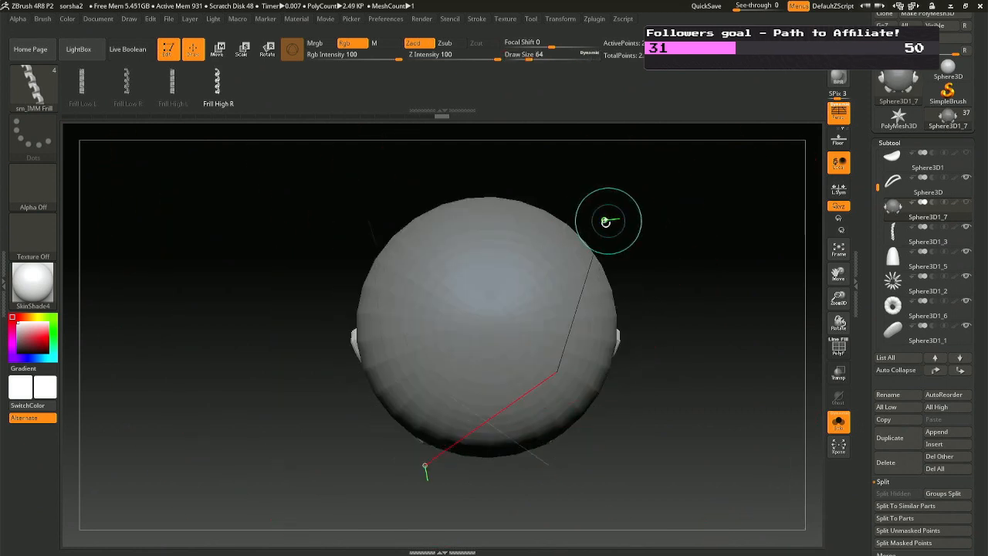
Undo the latest reshaping of the frill curve and try reapplying the frill at draw size 476.
key("space")
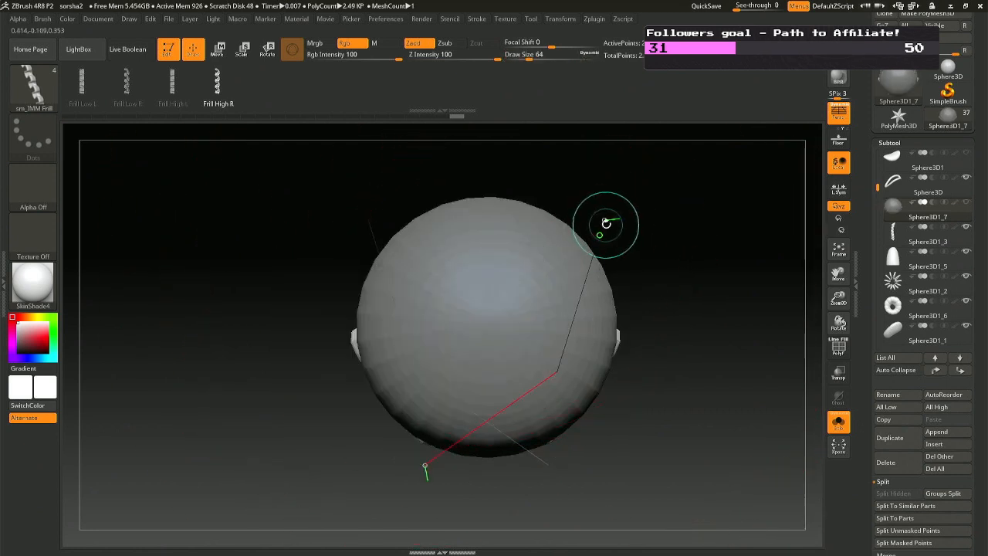
left_click(604, 220)
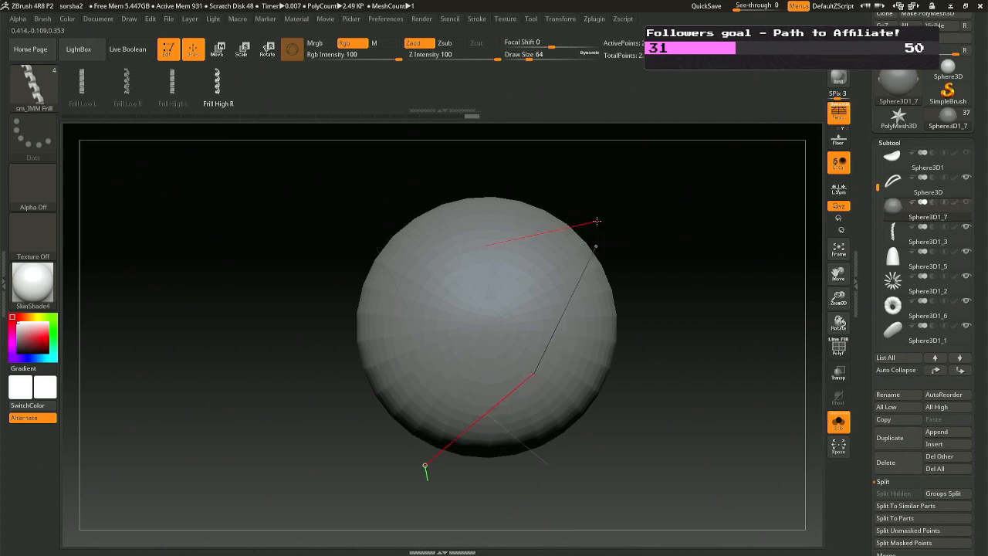
left_click(555, 286)
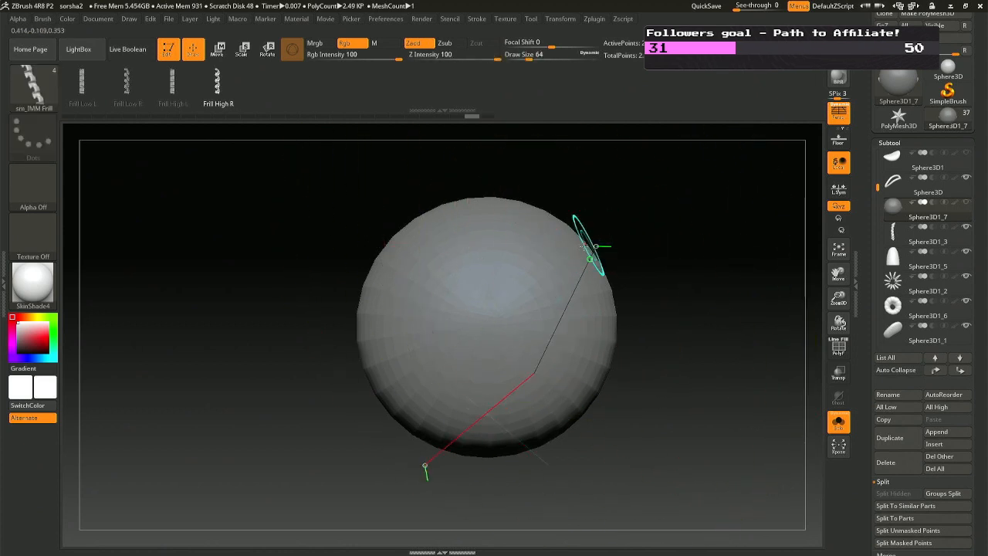
key("ctrl+z")
key("ctrl+z")
key("space")
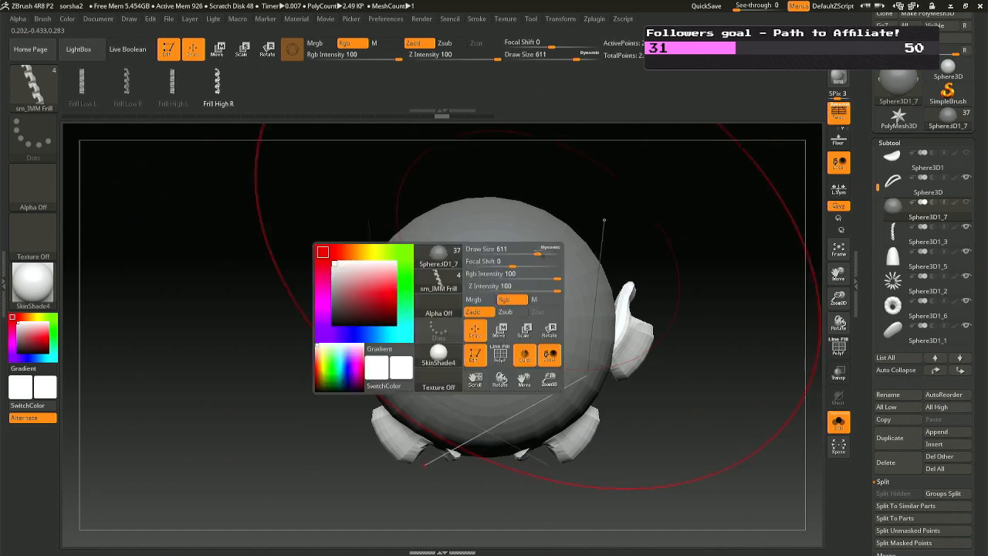
left_click_drag(540, 248, 489, 249)
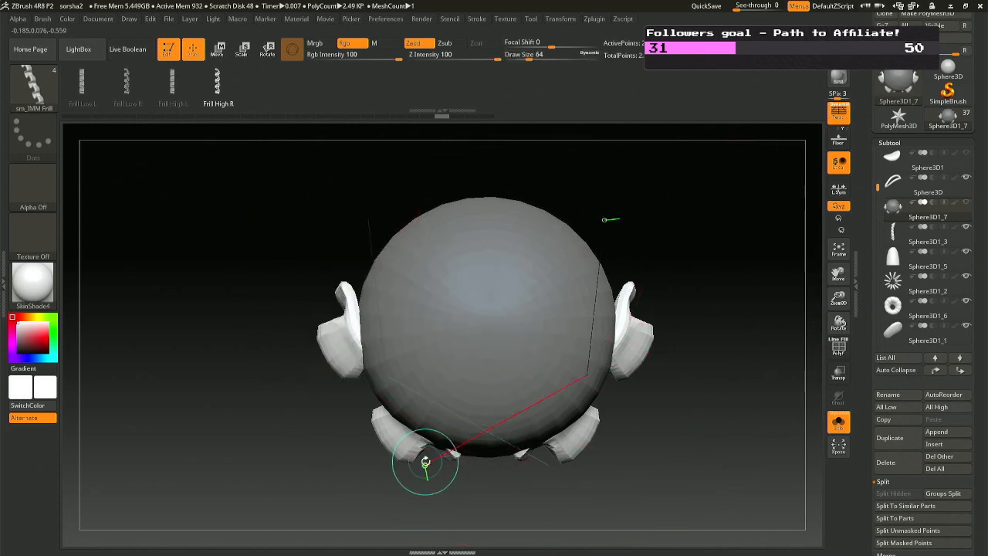
left_click_drag(424, 461, 426, 462)
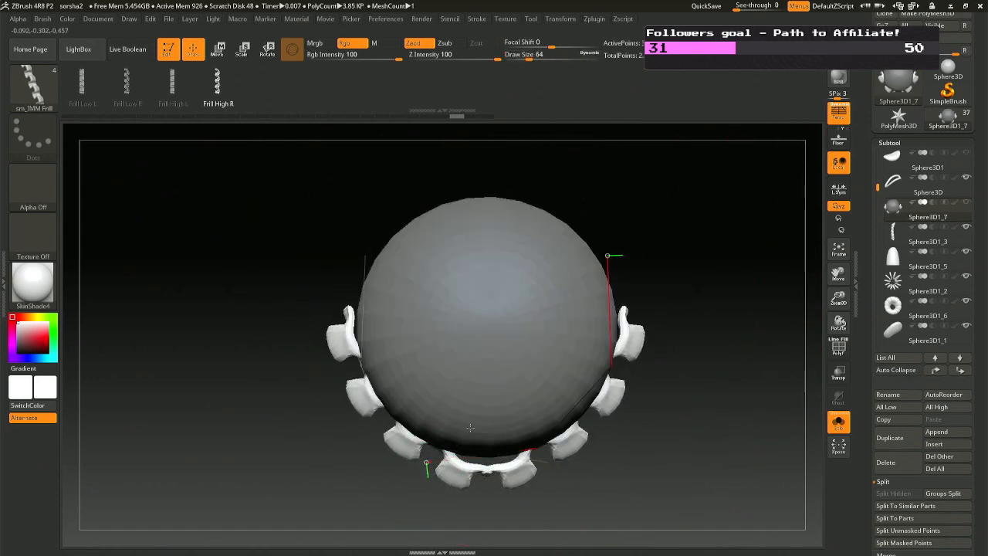
Switch the frill brush to the Frill High L mesh and set its draw size to 116.
left_click_drag(470, 426, 307, 211)
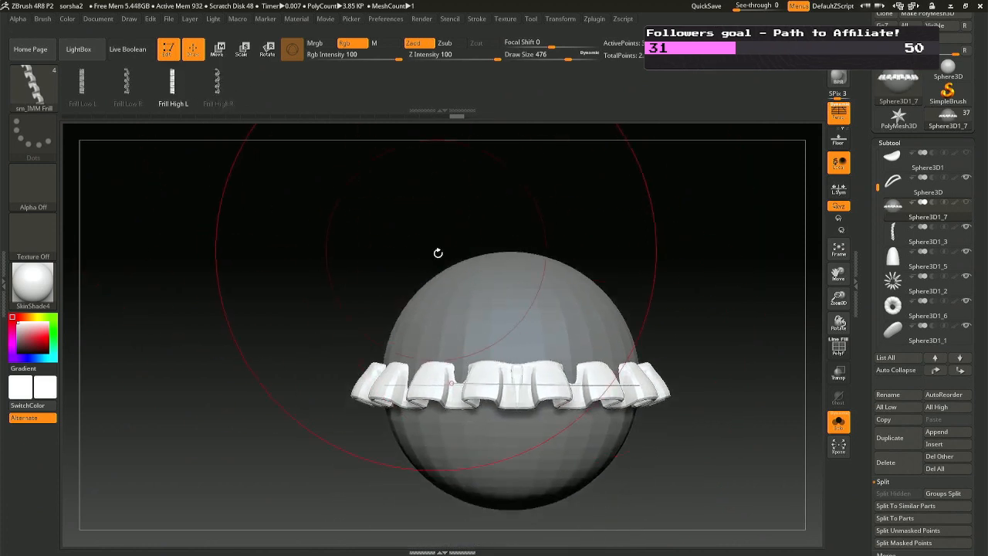
left_click_drag(441, 263, 534, 421)
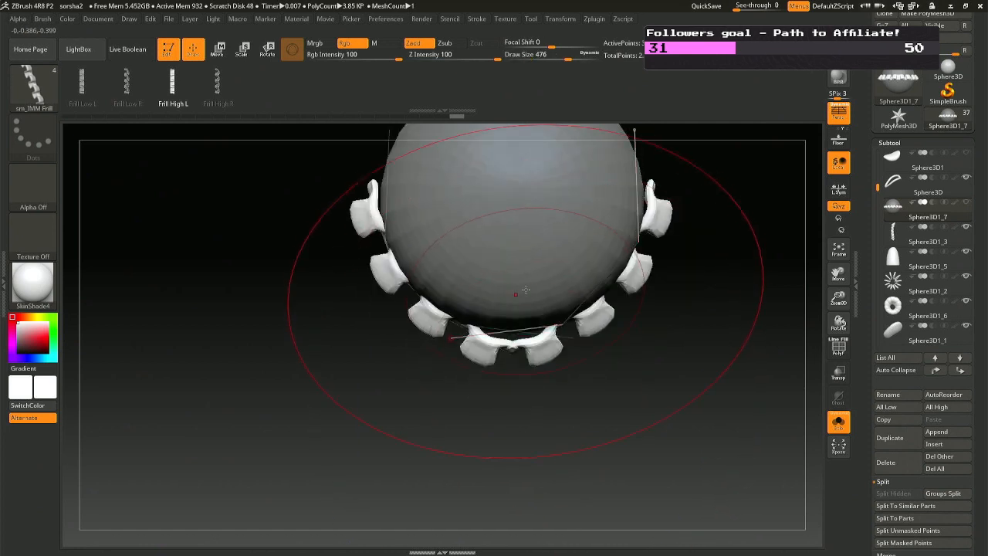
right_click_drag(509, 249, 498, 337)
key("space")
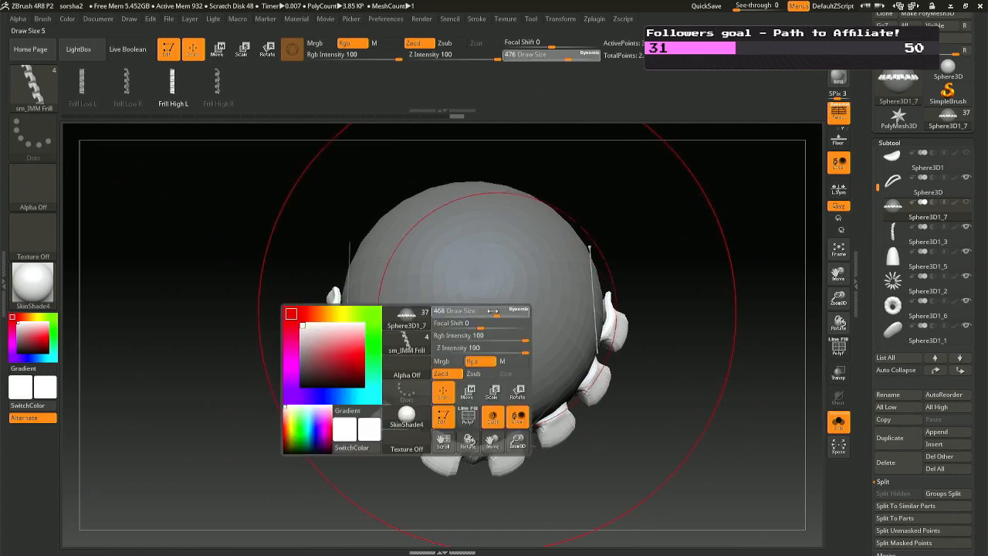
mouse_move(497, 310)
left_mouse_down()
mouse_move(458, 303)
mouse_move(465, 297)
left_mouse_up()
right_click_drag(464, 297, 458, 240)
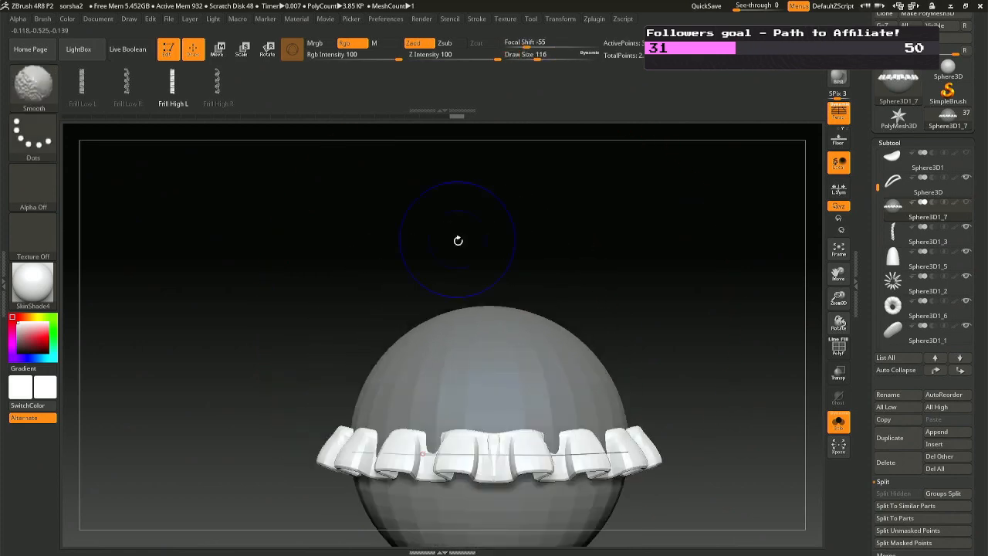
Undo the whole series of frill edits back to the bare sphere.
key("ctrl+z")
key("ctrl+z")
key("ctrl+z")
key("ctrl+z")
key("ctrl+z")
key("ctrl+z")
key("ctrl+z")
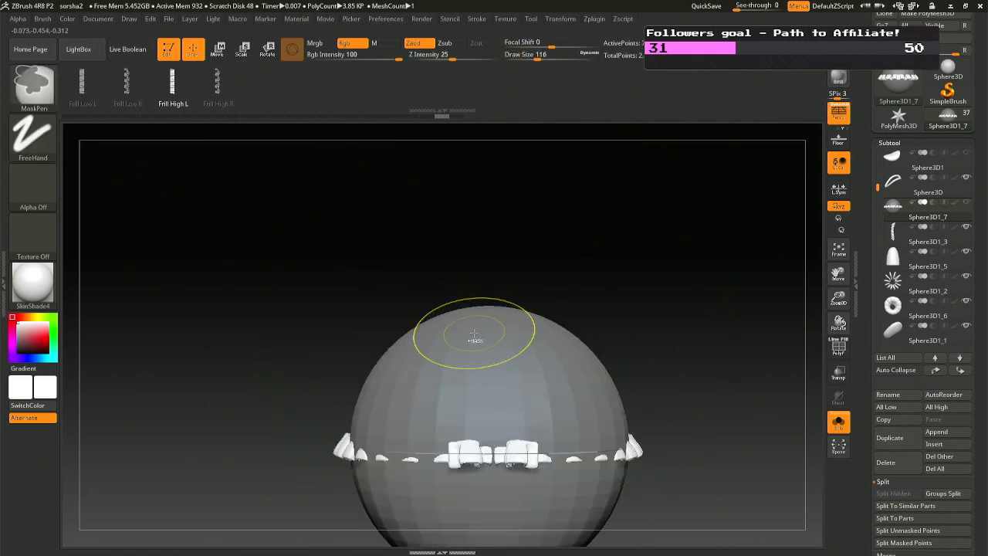
key("ctrl+z")
key("ctrl+z")
key("ctrl+z")
key("ctrl+z")
key("ctrl+z")
key("ctrl+z")
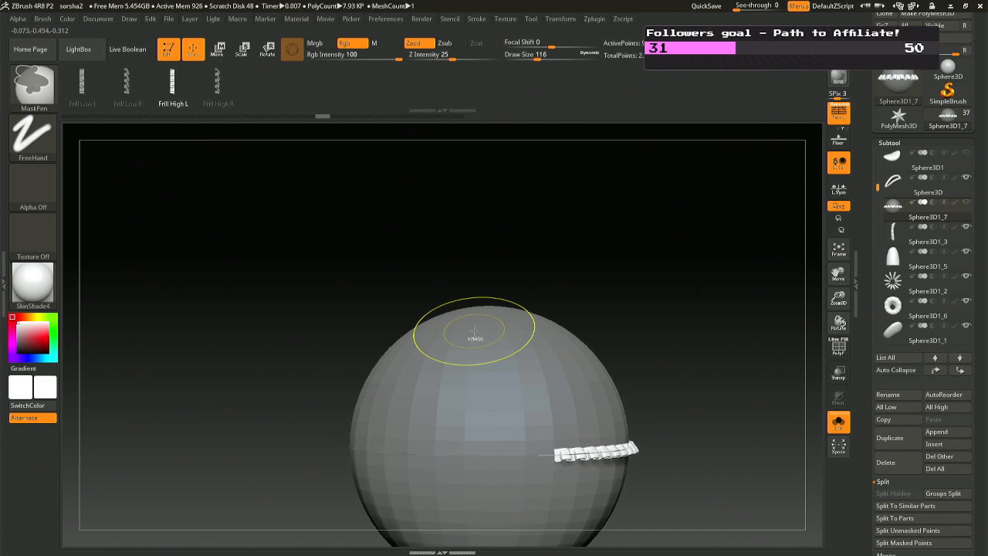
key("ctrl+z")
key("ctrl+z")
key("ctrl+z")
key("ctrl+z")
key("ctrl+z")
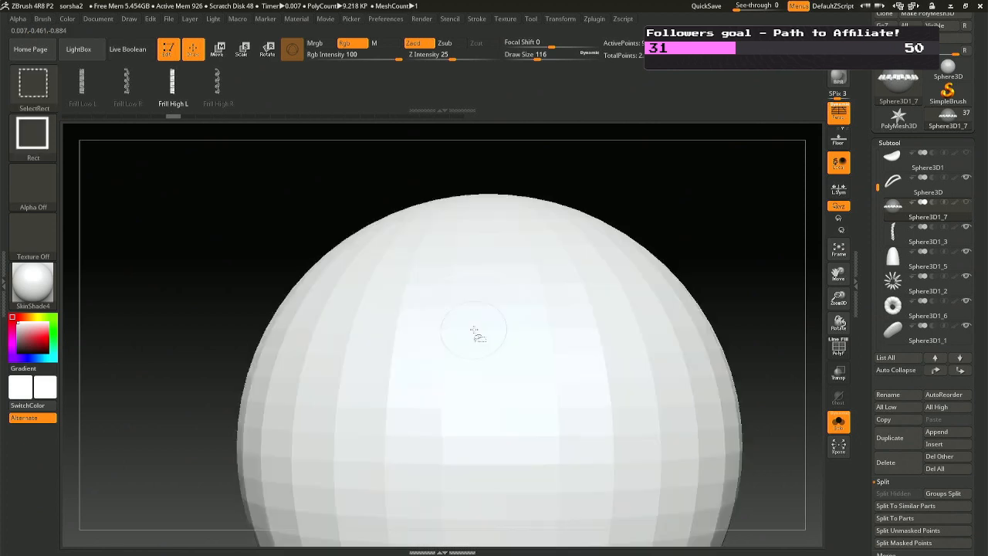
key("ctrl+shift+z")
Draw a new Frill High L curve around one side of the sphere's upper half at draw size 116.
mouse_move(473, 334)
right_mouse_down()
mouse_move(468, 379)
mouse_move(491, 379)
right_mouse_up()
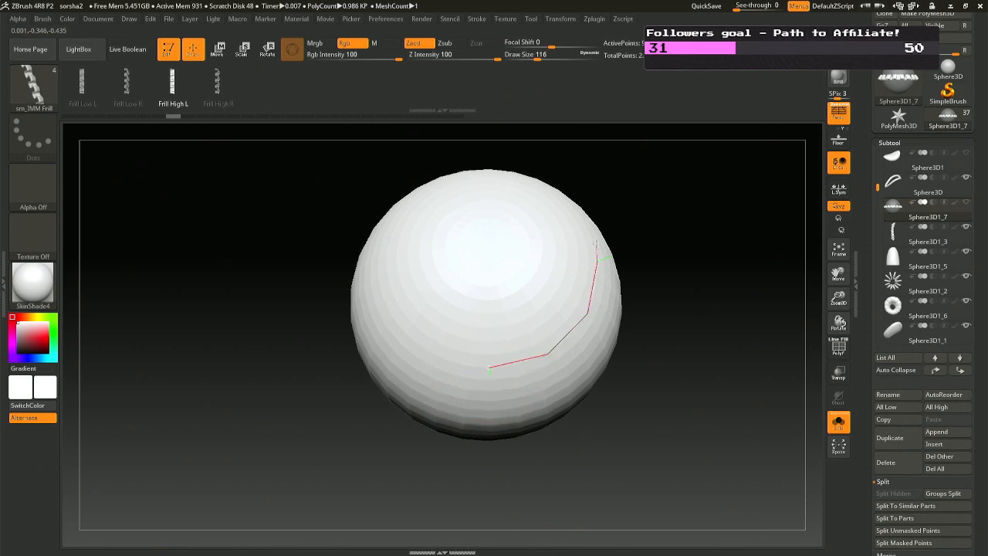
left_click_drag(596, 243, 596, 240)
mouse_move(613, 277)
right_mouse_down()
mouse_move(604, 249)
mouse_move(599, 307)
mouse_move(428, 325)
mouse_move(529, 291)
right_mouse_up()
key("ctrl+z")
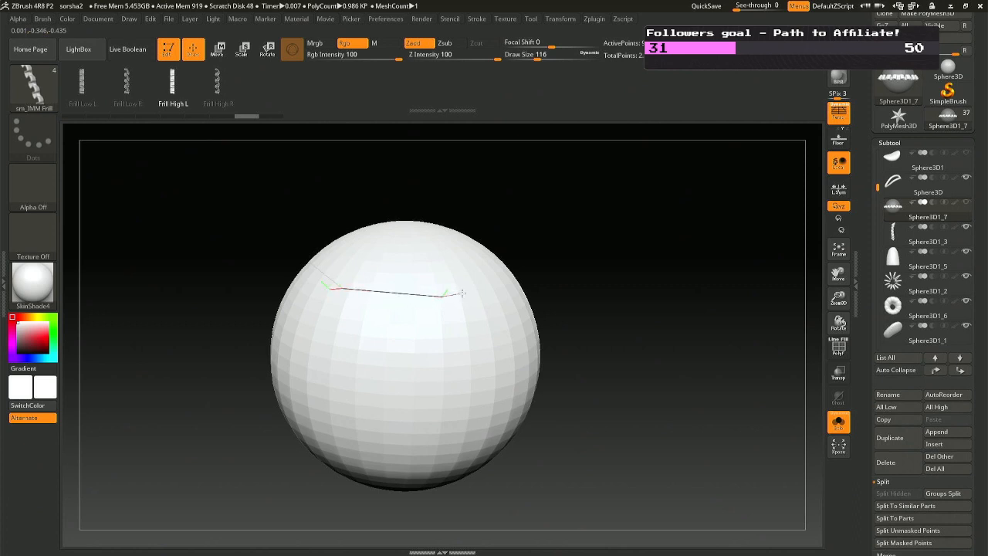
left_click_drag(509, 283, 513, 282)
mouse_move(512, 282)
right_mouse_down()
mouse_move(482, 294)
mouse_move(509, 279)
mouse_move(458, 347)
mouse_move(397, 355)
right_mouse_up()
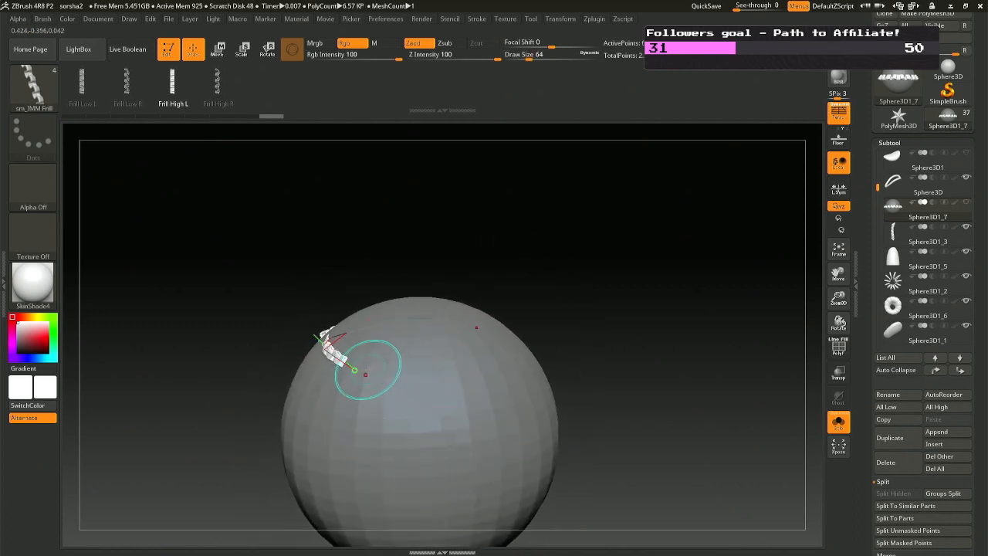
Extend the frill curve's end further around the upper part of the sphere toward the centre line.
left_click(497, 363)
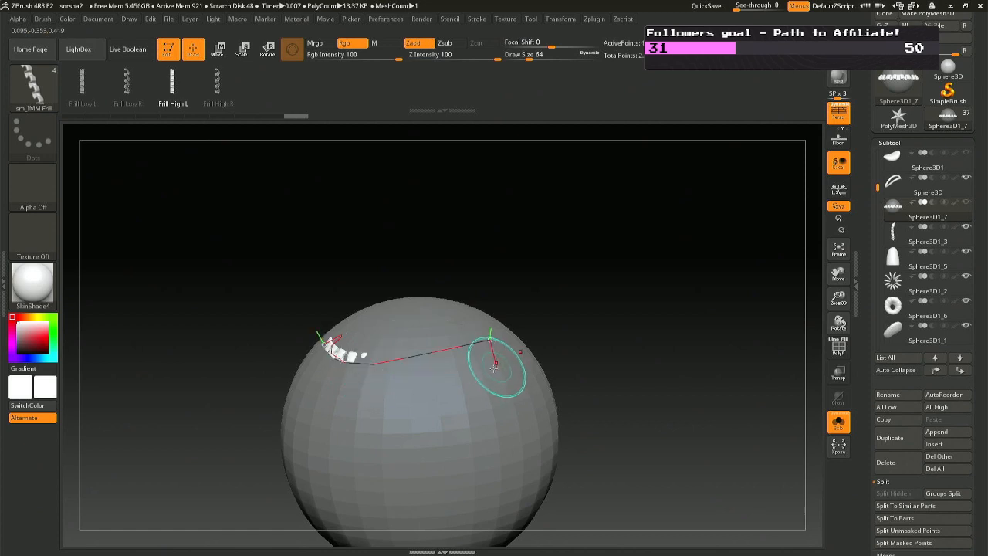
right_click_drag(401, 372, 456, 347)
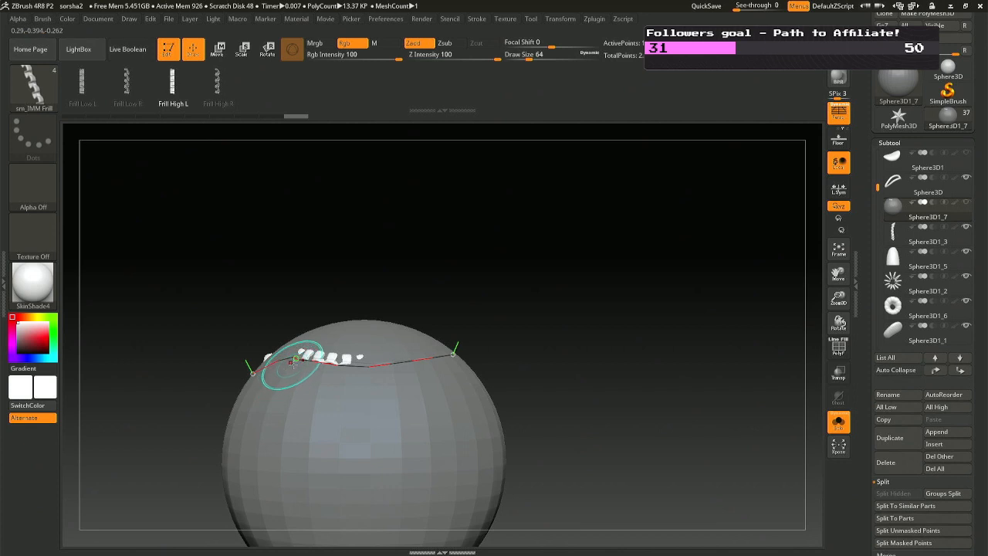
left_click(291, 363)
mouse_move(279, 346)
right_mouse_down()
mouse_move(278, 393)
mouse_move(300, 326)
mouse_move(463, 325)
right_mouse_up()
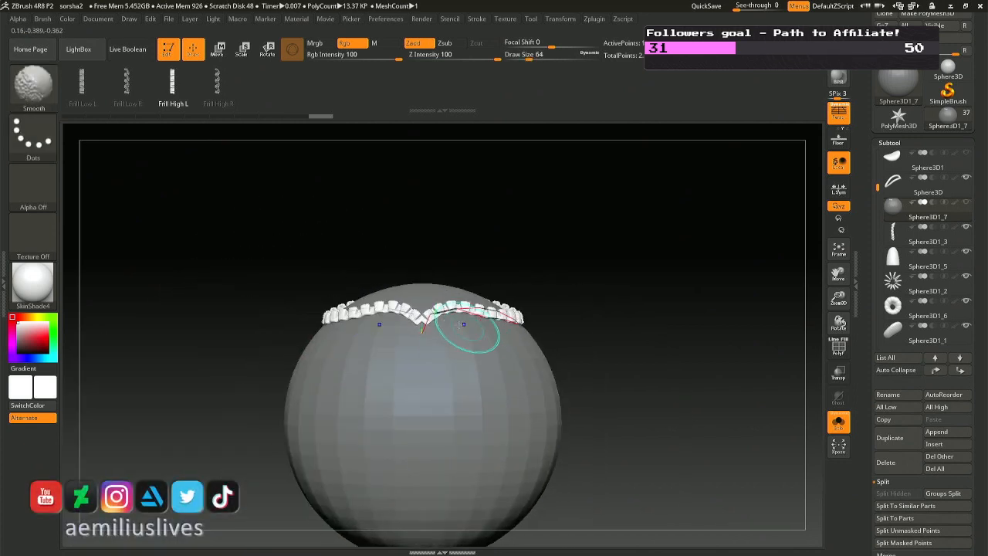
Try to close the Frill High L curve into a ring by pulling its ends together across the sphere's centre line.
right_click_drag(582, 329, 547, 406)
mouse_move(579, 166)
right_mouse_down()
mouse_move(594, 212)
mouse_move(512, 300)
right_mouse_up()
left_click_drag(514, 288, 522, 262)
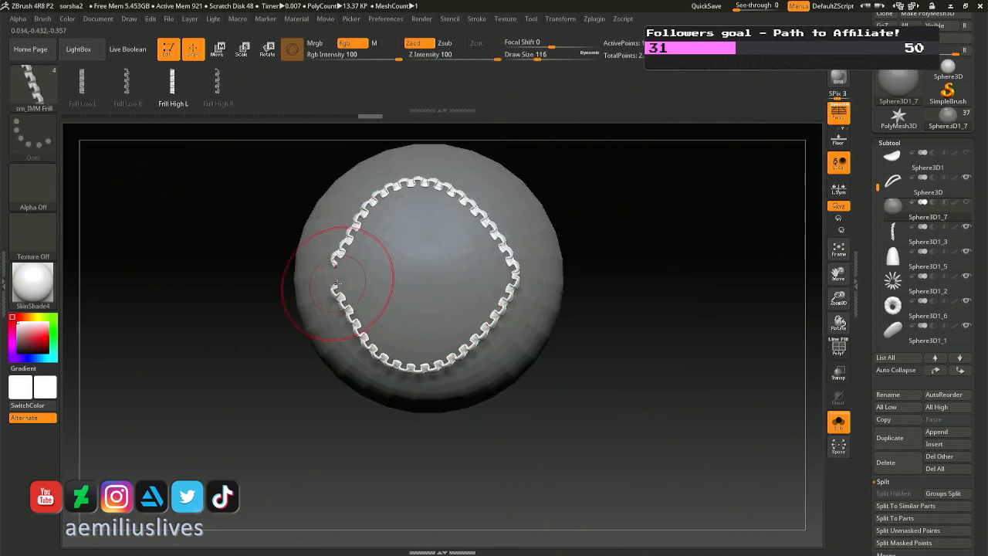
mouse_move(337, 285)
left_mouse_down()
mouse_move(325, 281)
mouse_move(328, 263)
left_mouse_up()
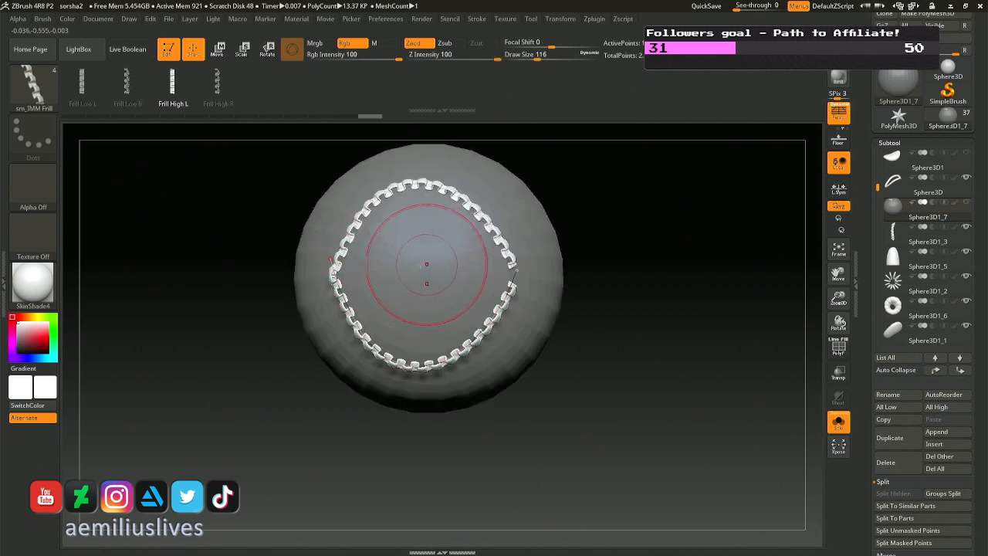
Change the frill on the sphere's curve to the Frill Low R mesh at draw size 286.
key("space")
left_click_drag(425, 263, 432, 262)
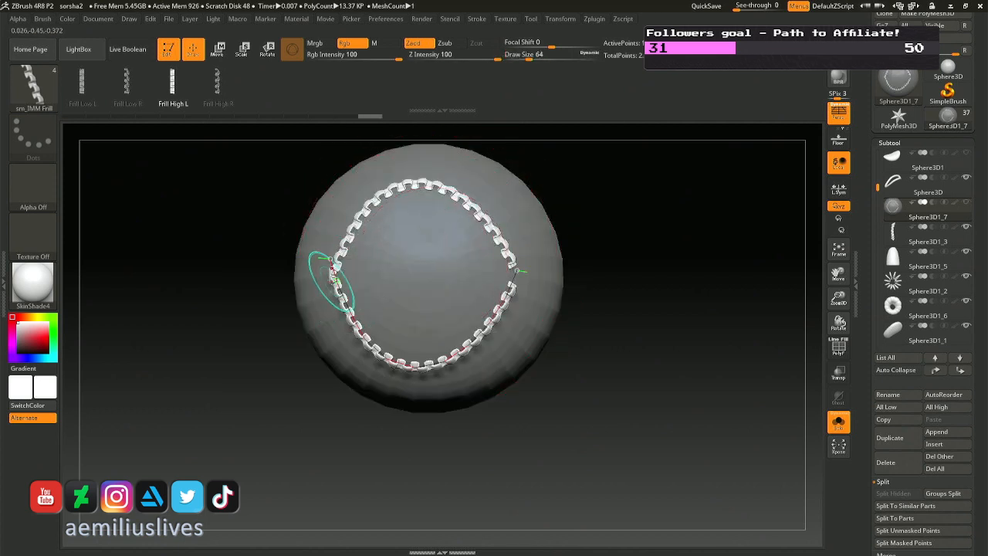
left_click_drag(334, 265, 332, 271)
right_click_drag(357, 290, 342, 259)
mouse_move(511, 275)
left_mouse_down()
mouse_move(530, 298)
mouse_move(528, 320)
left_mouse_up()
left_click(131, 93)
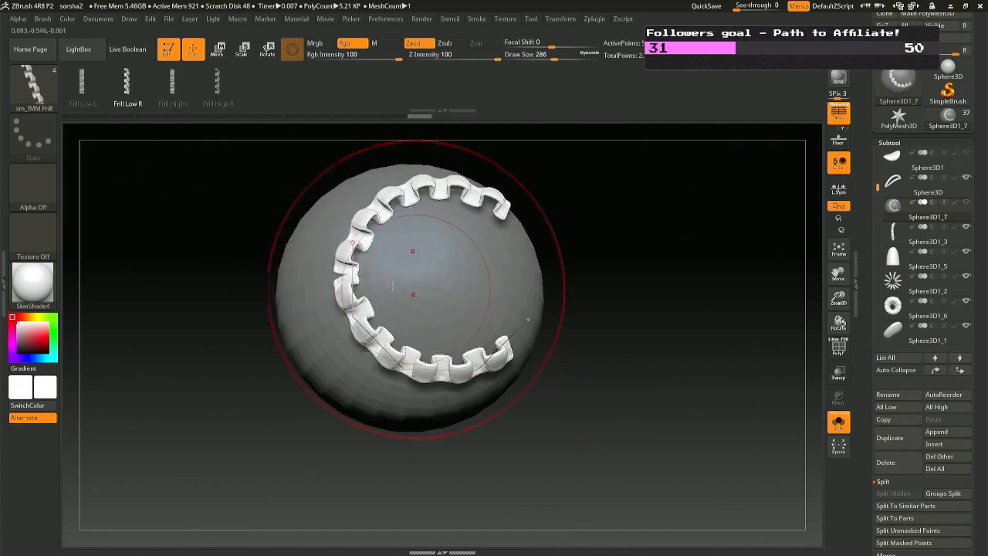
left_click(352, 239)
Reshape the Frill Low R curve from above and pull its mirrored halves outward from the sphere's centre.
right_click_drag(358, 243, 419, 229)
right_click_drag(442, 264, 478, 283)
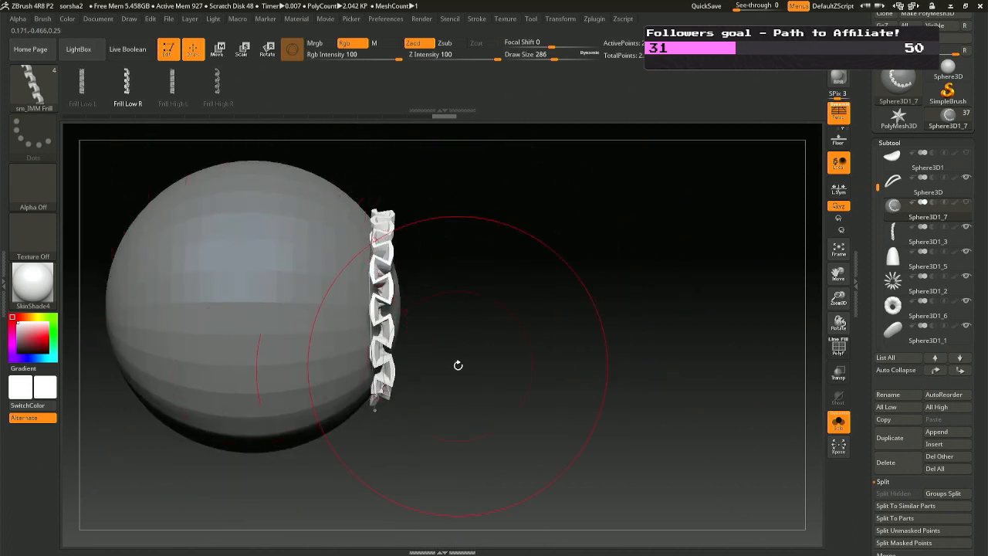
right_click_drag(458, 365, 370, 359)
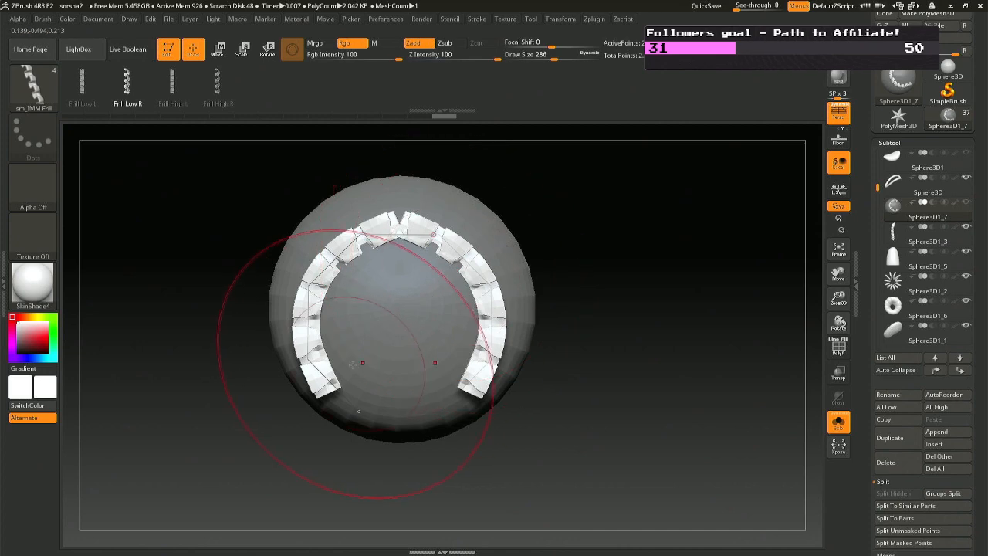
mouse_move(358, 411)
right_mouse_down()
mouse_move(366, 404)
mouse_move(343, 407)
right_mouse_up()
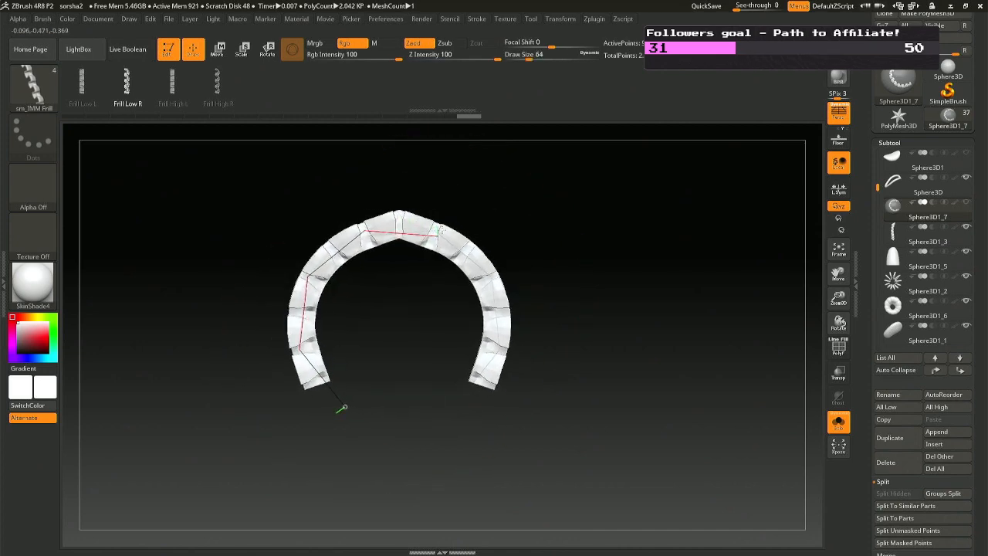
left_click_drag(440, 230, 441, 232)
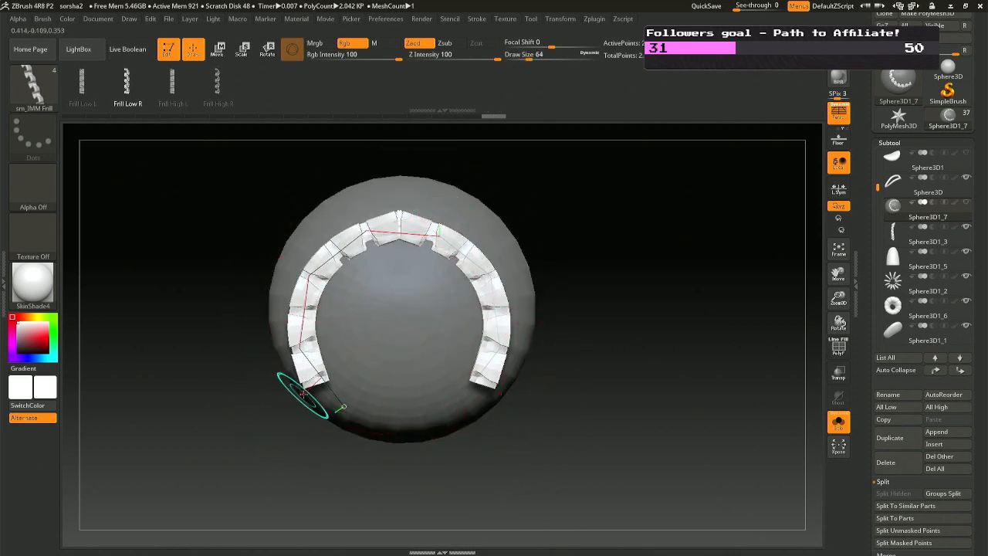
mouse_move(342, 406)
left_mouse_down()
mouse_move(359, 401)
mouse_move(290, 396)
left_mouse_up()
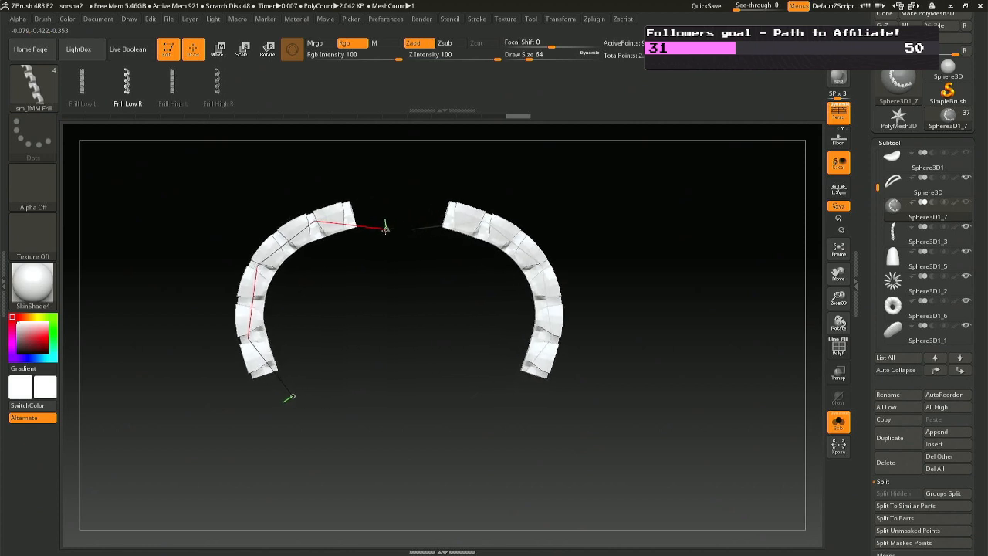
left_click_drag(385, 229, 386, 229)
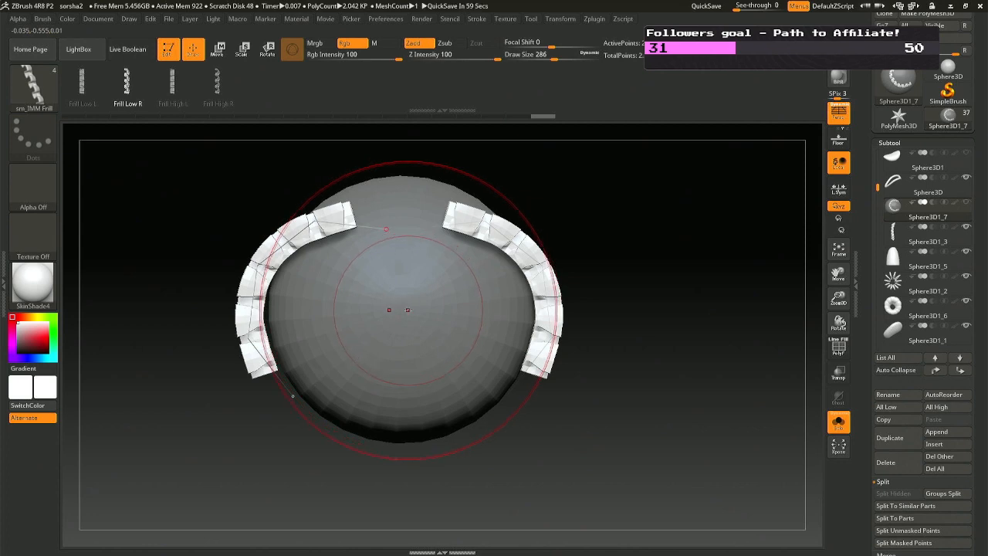
mouse_move(436, 398)
left_mouse_down()
mouse_move(463, 241)
mouse_move(496, 327)
mouse_move(518, 324)
mouse_move(532, 241)
left_mouse_up()
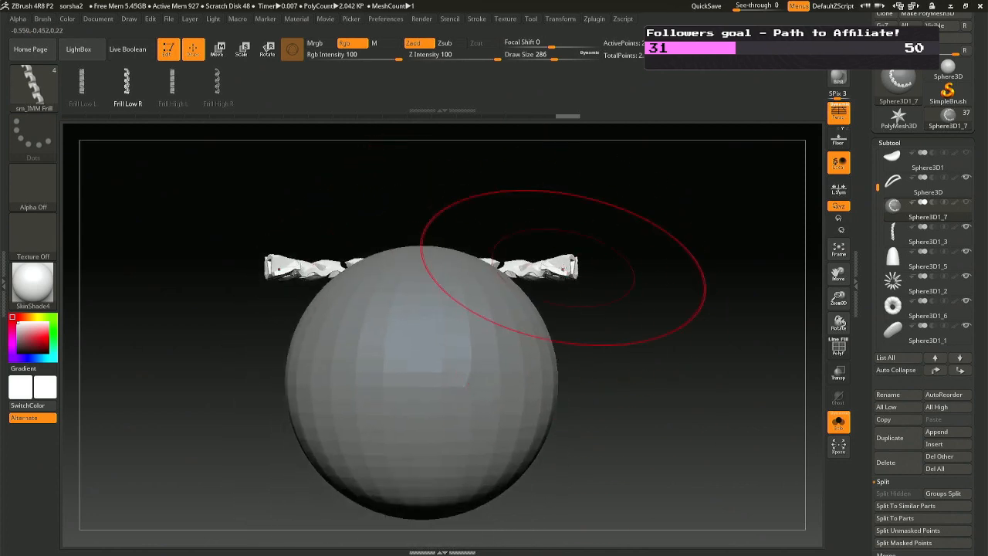
Remove the frill edits to get back to the bare, unmasked sphere and activate the Move brush.
left_click_drag(788, 319, 632, 315, "shift")
key("ctrl")
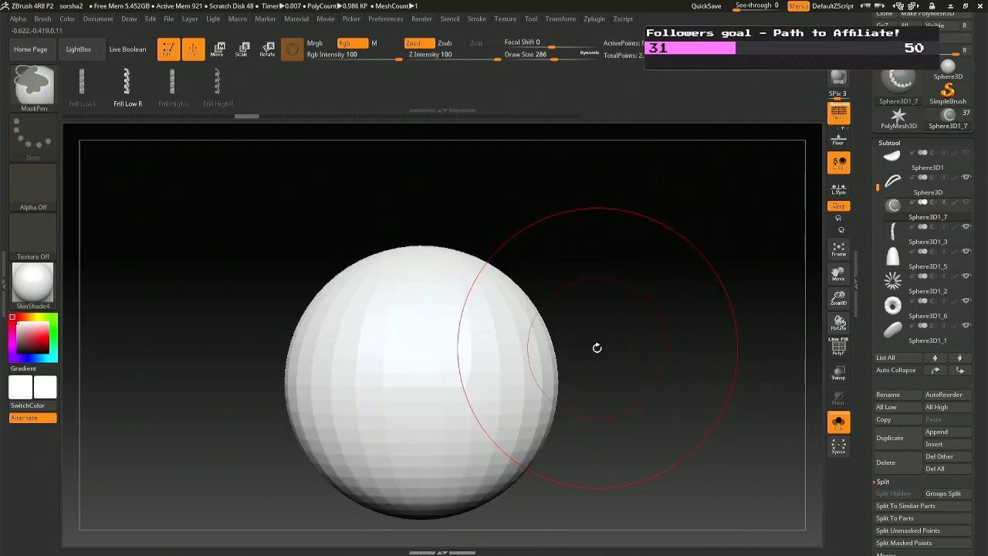
key("b")
key("m")
key("v")
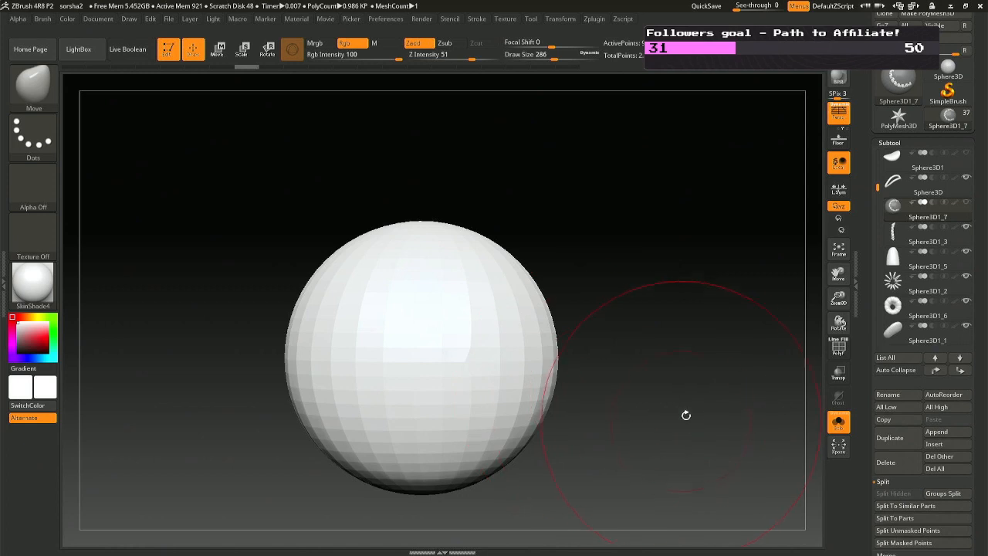
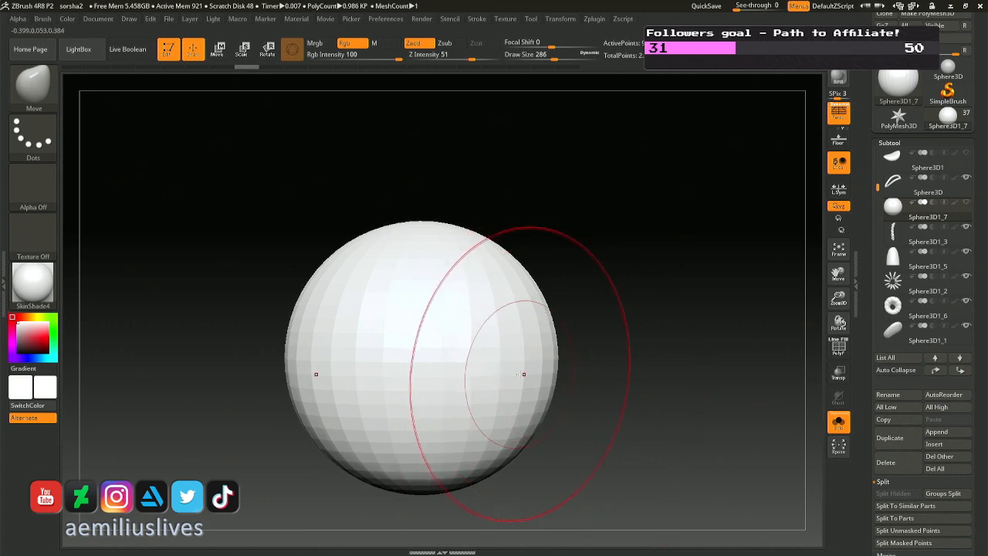
key("b")
key("m")
key("v")
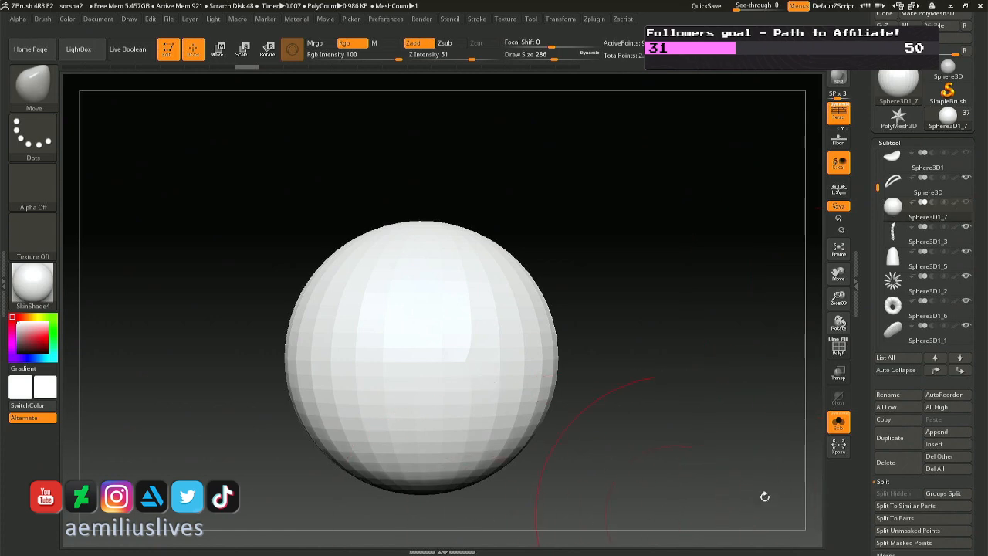
Show the whole character again, activate the puffed shoulder subtool Sphere3D1_6 and set the draw size to 35.
left_click(839, 421)
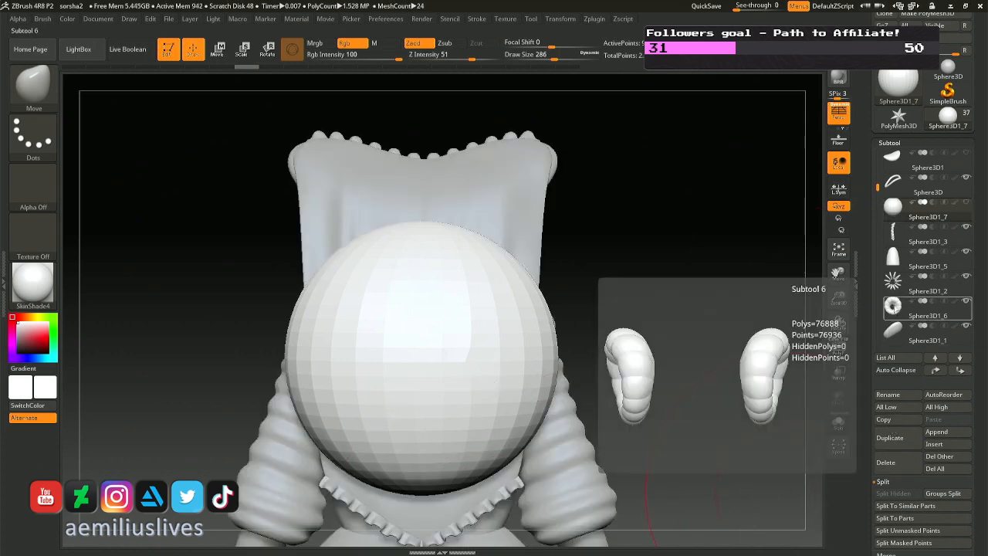
left_click(894, 308)
right_click_drag(489, 343, 484, 290)
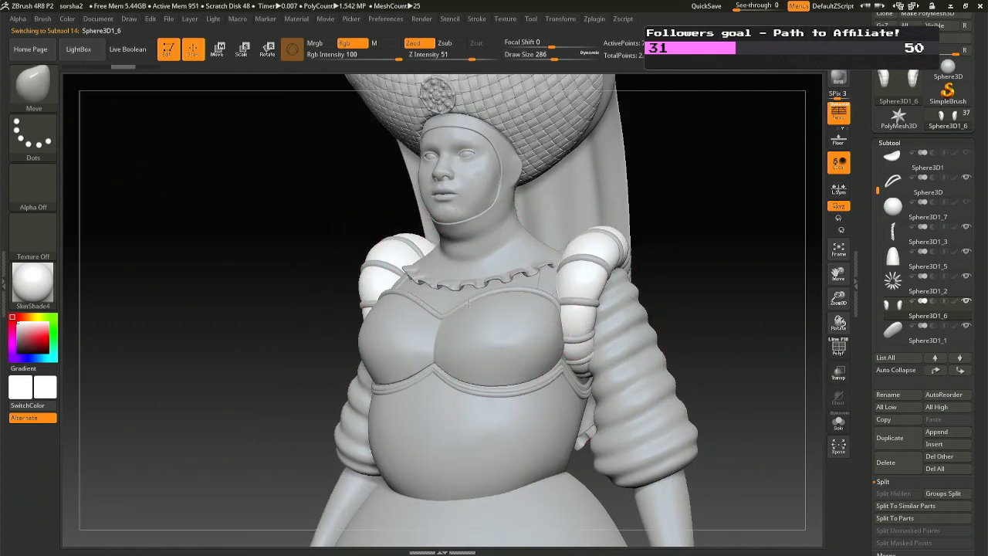
key("space")
left_click_drag(444, 303, 421, 302)
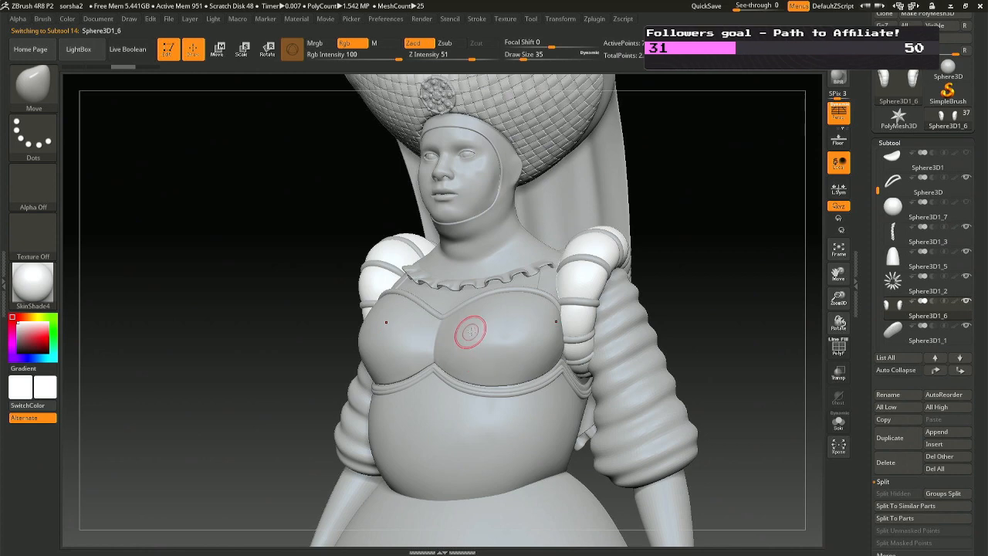
right_click_drag(506, 324, 515, 413, "ctrl")
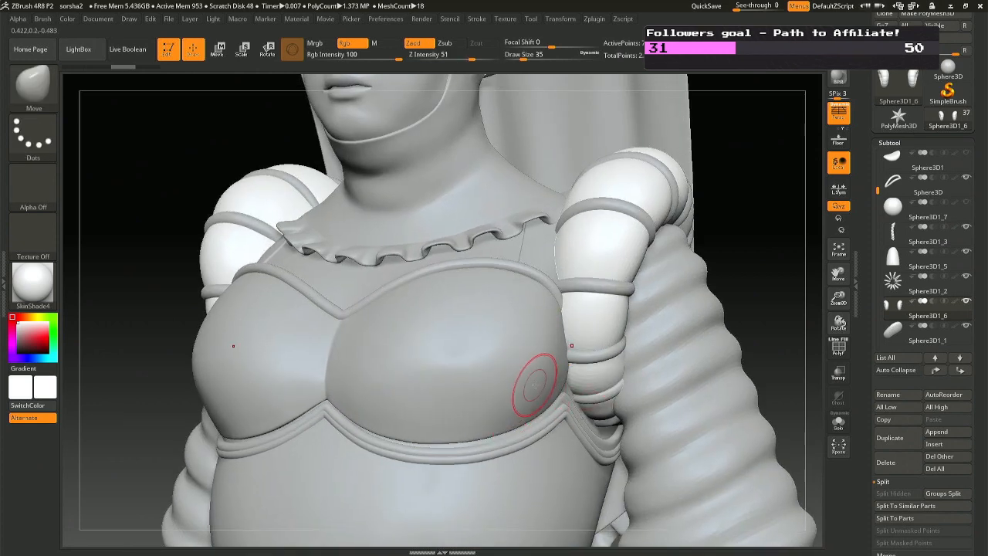
mouse_move(556, 268)
right_mouse_down()
mouse_move(520, 307)
mouse_move(520, 230)
mouse_move(458, 266)
mouse_move(415, 273)
mouse_move(402, 256)
mouse_move(487, 256)
right_mouse_up()
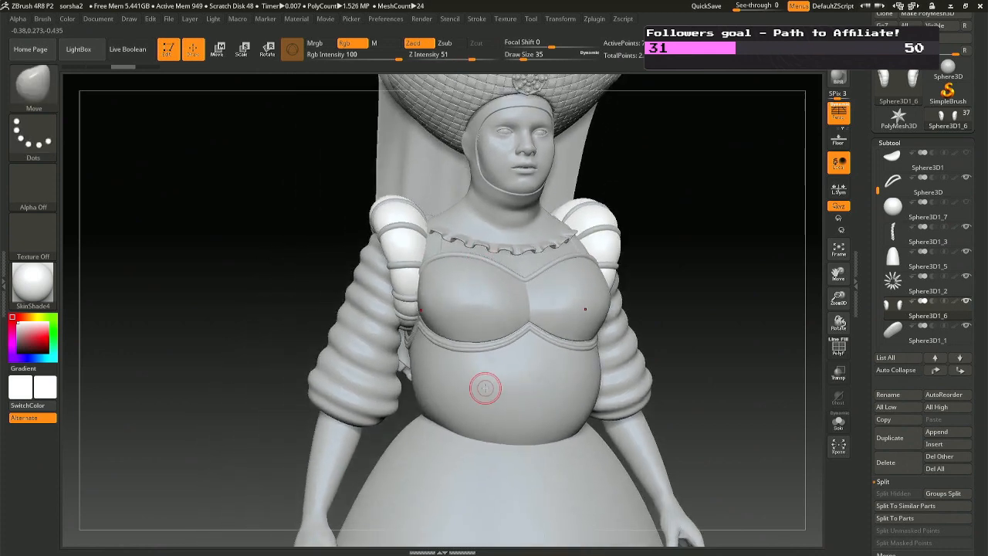
right_click_drag(500, 420, 503, 301, "alt")
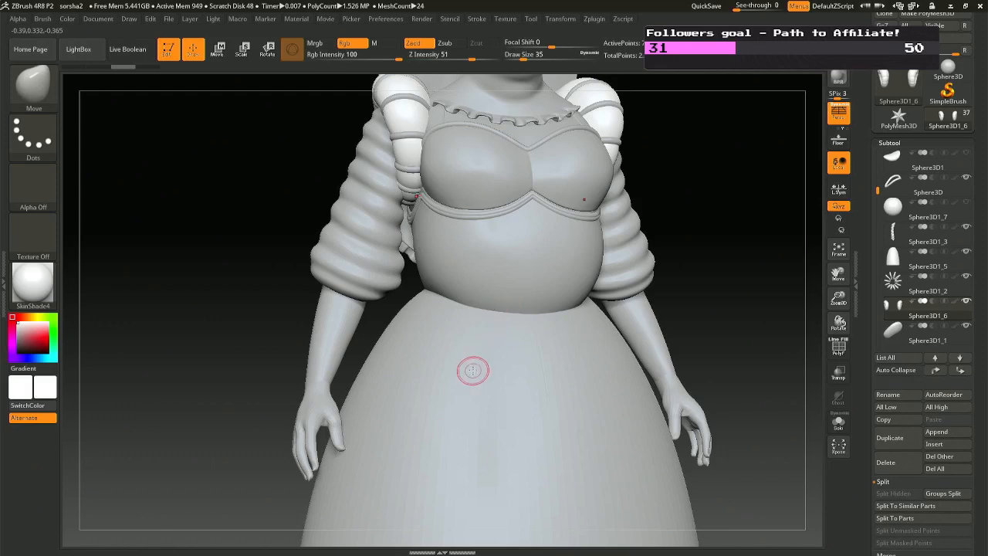
Switch to the file explorer, search the Sculptris folder for *frill*, and return to ZBrush.
key("alt+Tab")
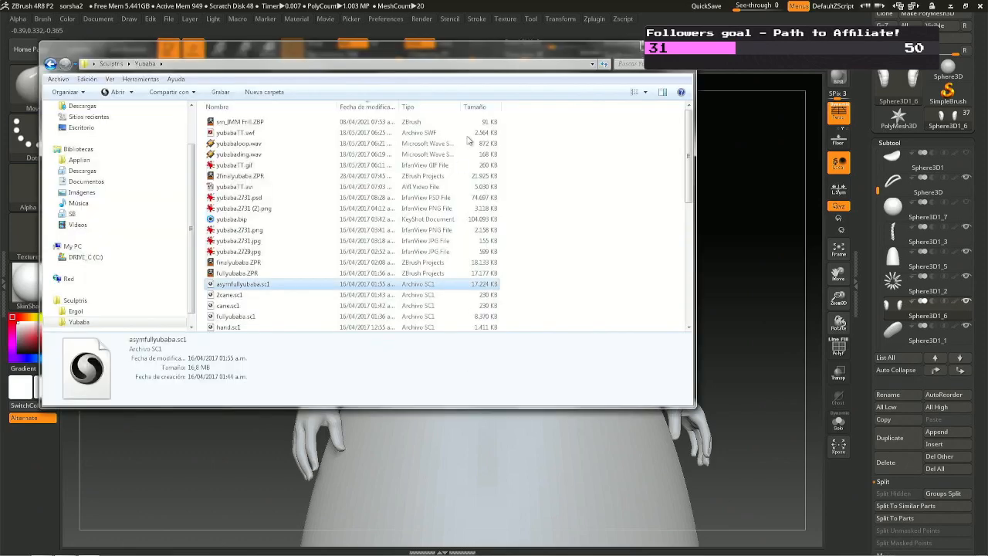
left_click(111, 63)
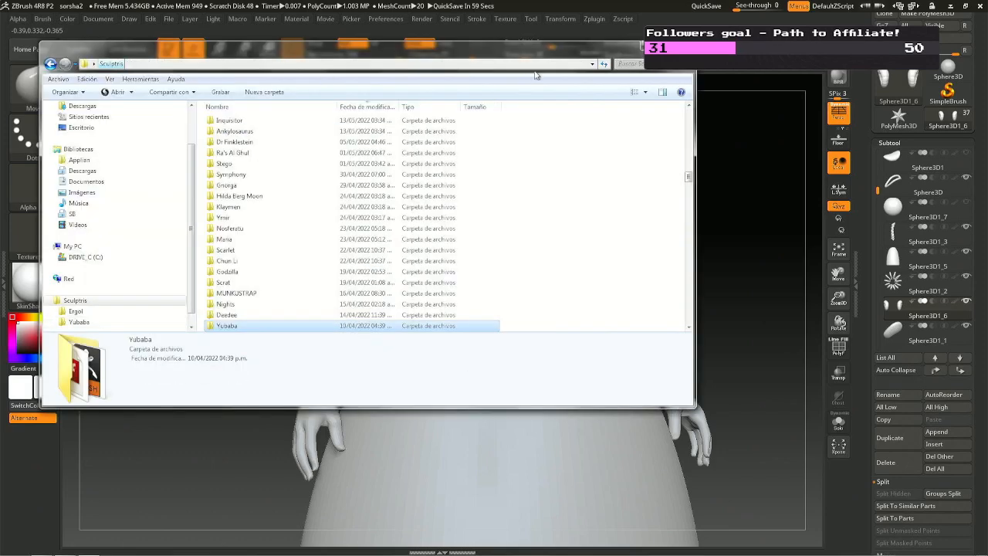
left_click(623, 64)
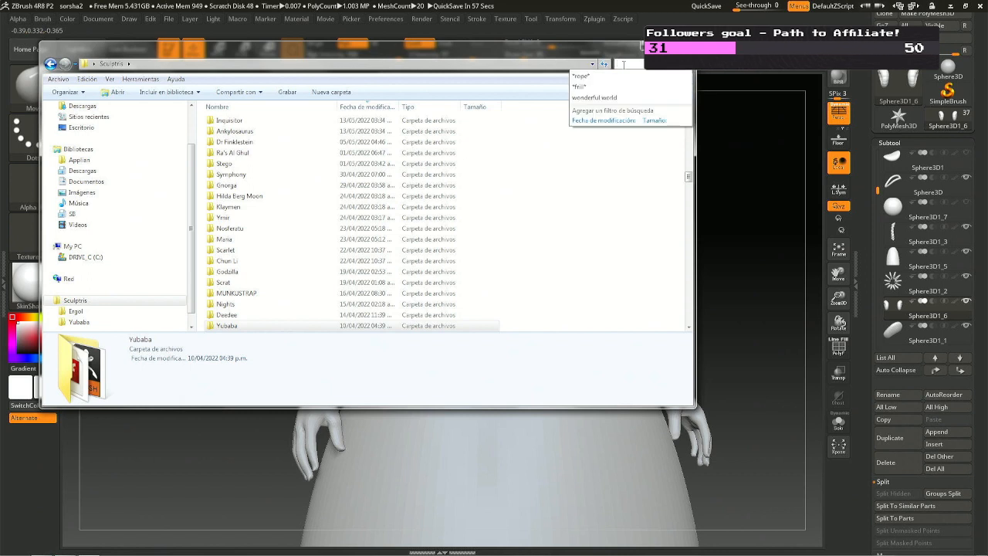
type("frill*")
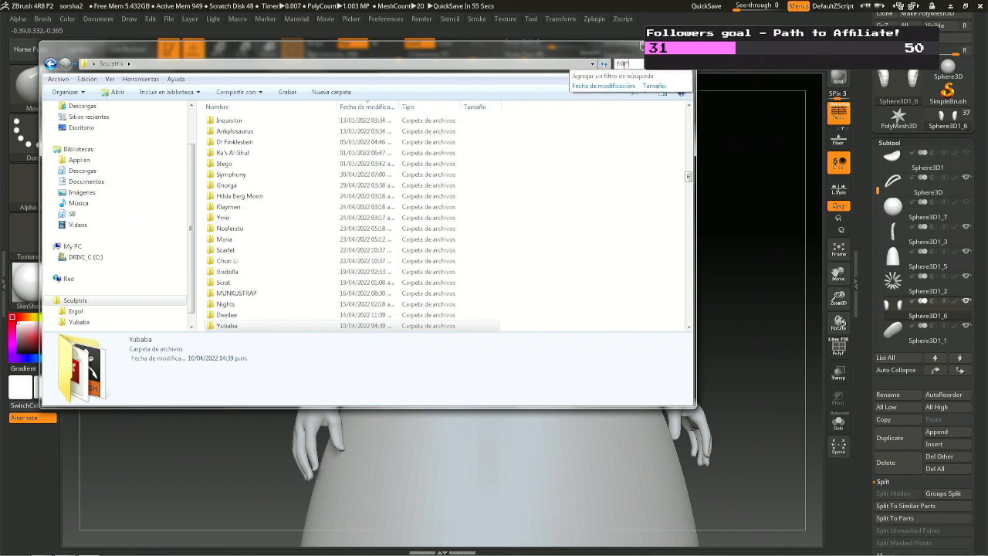
key("Return")
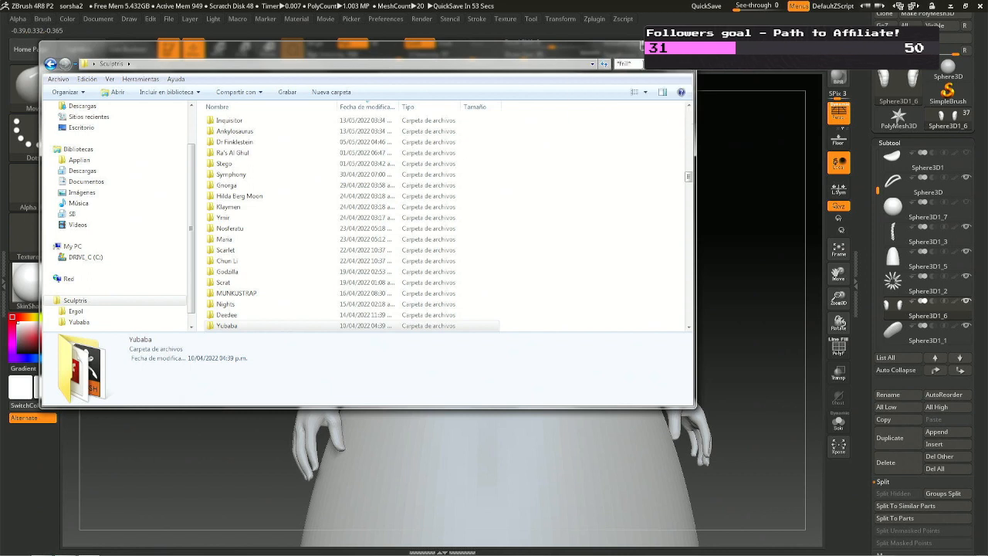
left_click(616, 4)
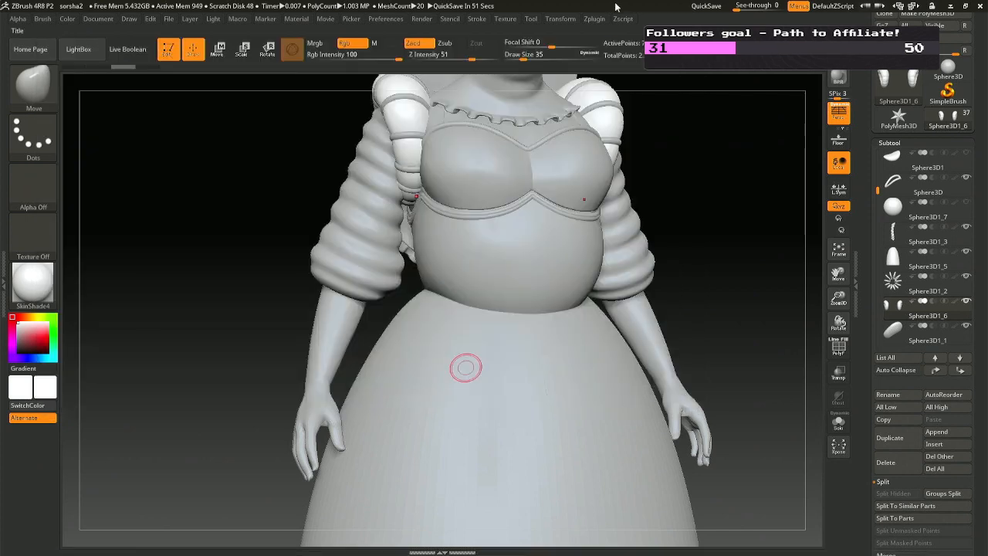
Make the character's head, sculptris_mesh363_002, the active subtool and set the draw size to 14.
mouse_move(468, 236)
right_mouse_down()
mouse_move(455, 247)
mouse_move(463, 243)
mouse_move(414, 241)
right_mouse_up()
mouse_move(475, 195)
right_mouse_down("alt")
mouse_move(496, 386)
mouse_move(441, 373)
mouse_move(490, 363)
right_mouse_up("alt")
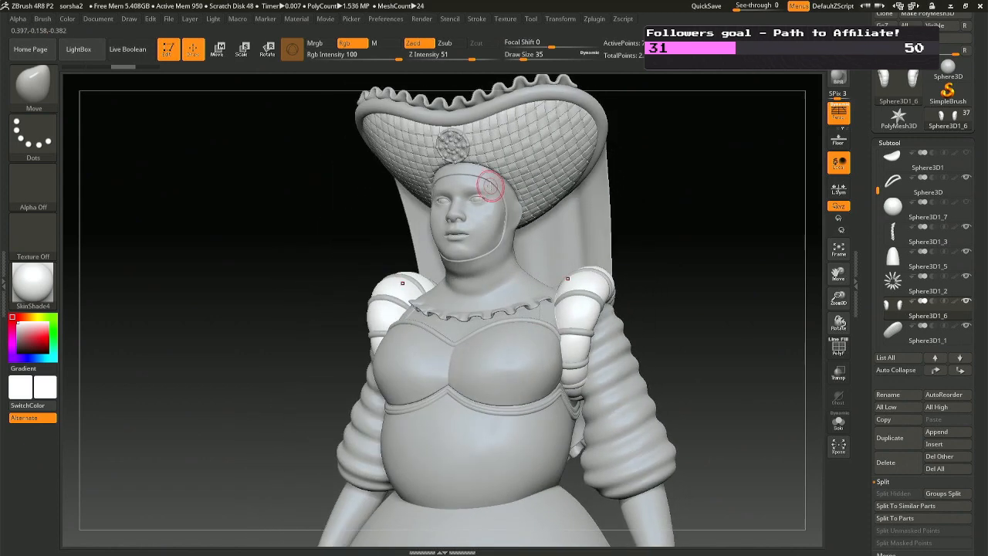
left_click(482, 226, "alt")
mouse_move(481, 226)
right_mouse_down()
mouse_move(506, 229)
mouse_move(489, 203)
mouse_move(500, 193)
mouse_move(489, 160)
right_mouse_up()
key("space")
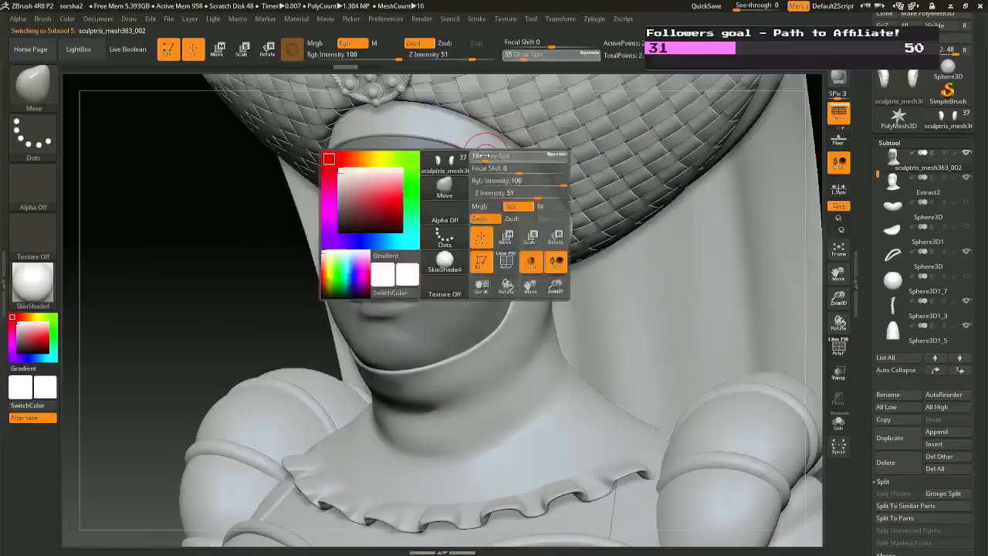
left_click_drag(490, 157, 479, 157)
key("ctrl")
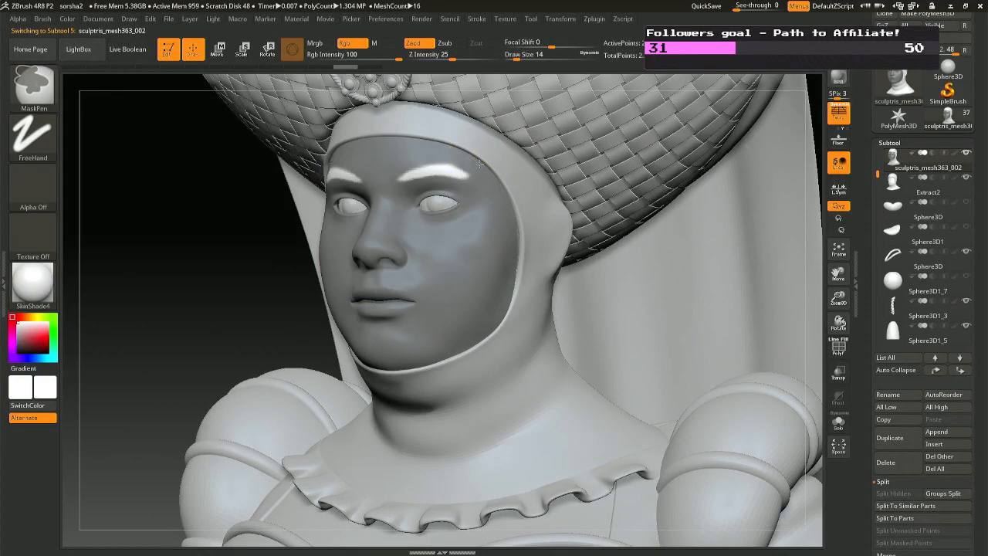
left_click(480, 164, "ctrl")
right_click_drag(478, 198, 496, 201)
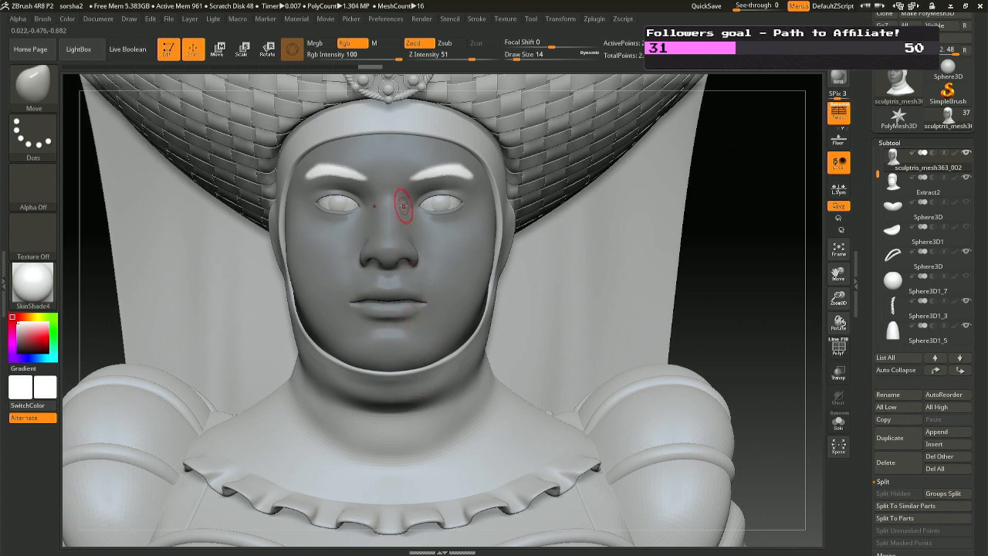
Isolate the head subtool and invert its mask so that the face is unmasked.
left_click(840, 422)
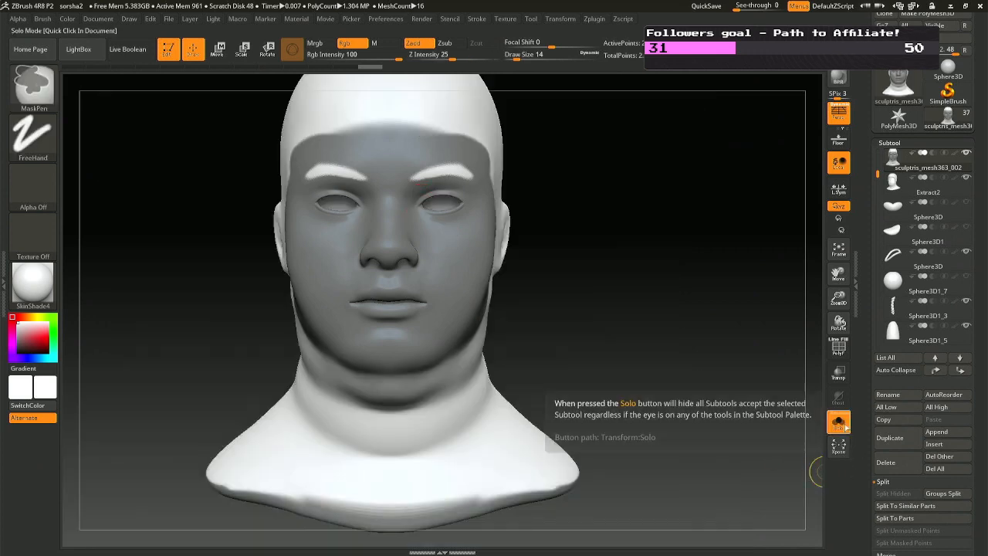
right_click_drag(586, 402, 529, 316, "ctrl")
right_click_drag(489, 309, 479, 309)
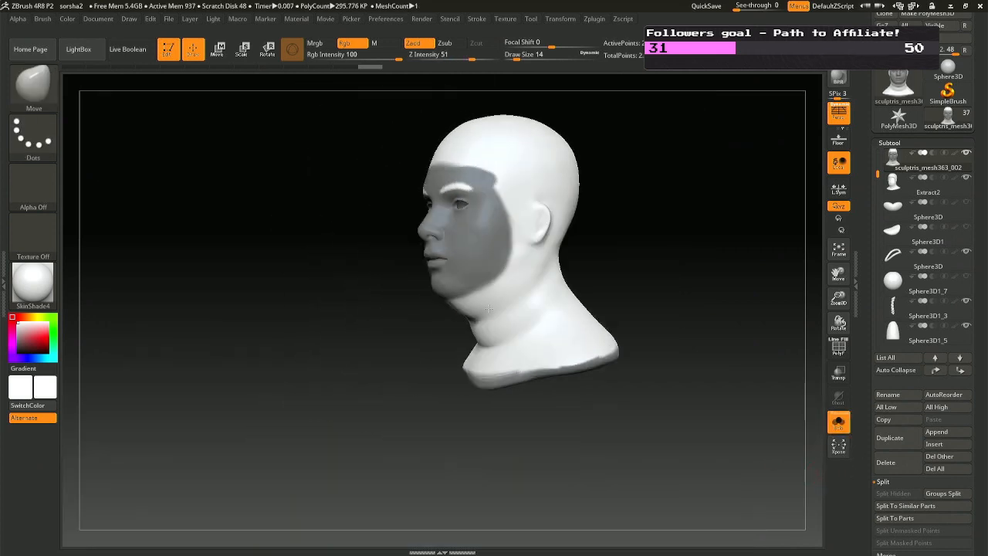
right_click_drag(490, 186, 499, 234, "ctrl")
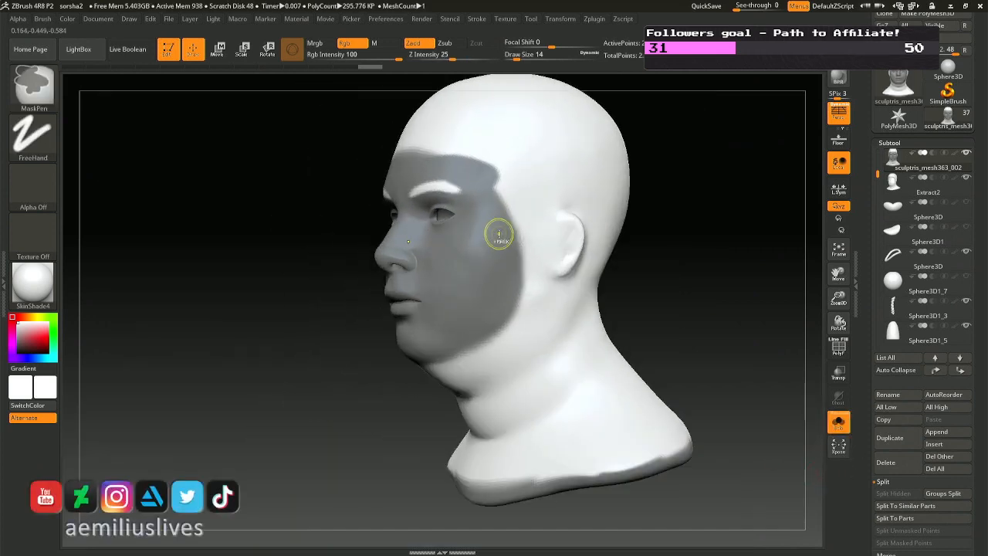
right_click_drag(518, 276, 619, 307)
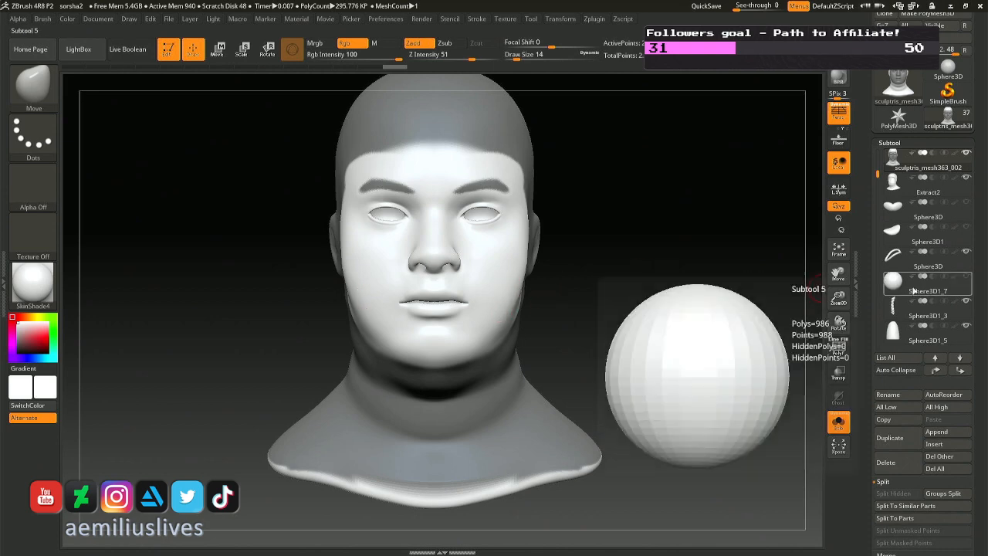
Extract the masked hood and eyebrow areas of the head as a new subtool with thickness 0.005 and smoothness 5.
left_click(901, 143)
left_click(894, 156)
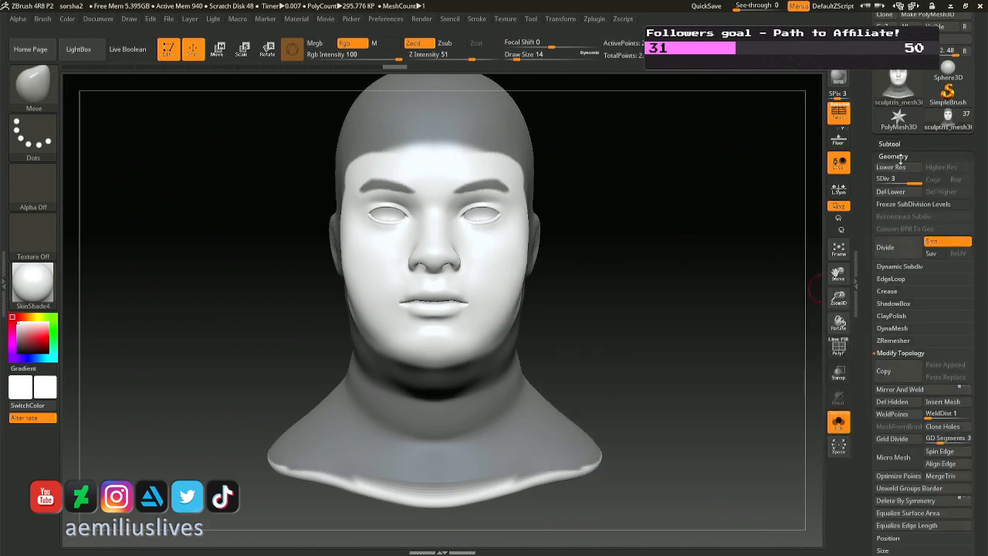
scroll(983, 423, "down", 4)
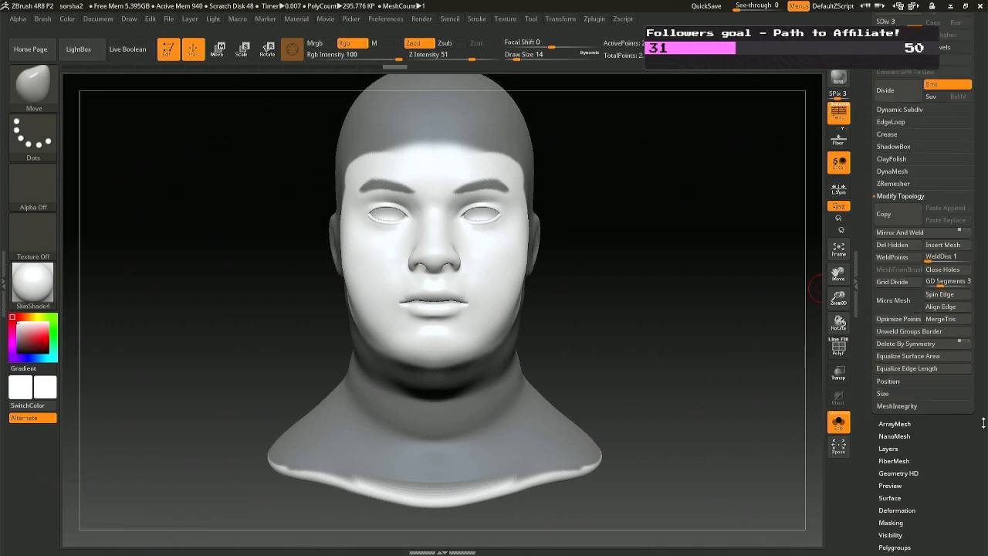
scroll(926, 154, "up", 4)
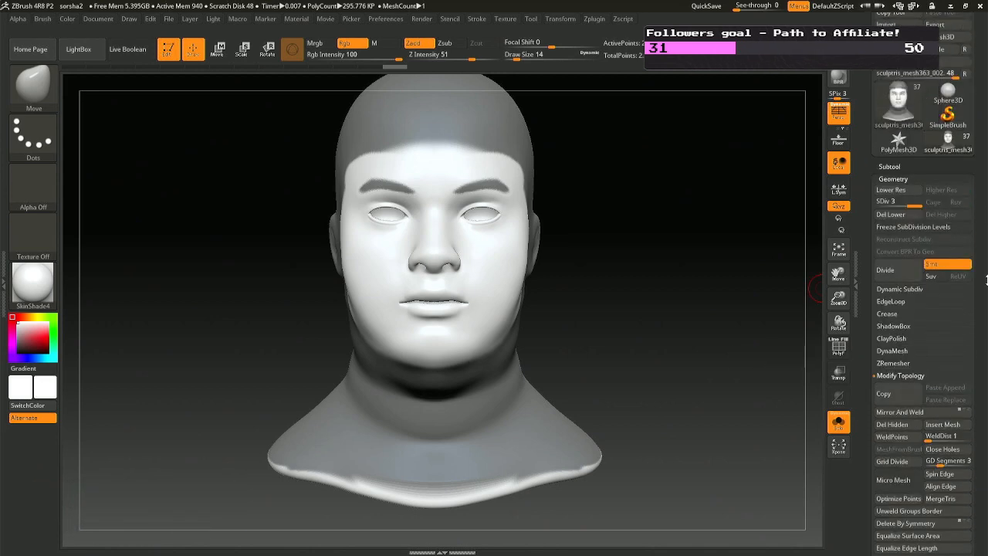
left_click(891, 163)
scroll(901, 361, "down", 7)
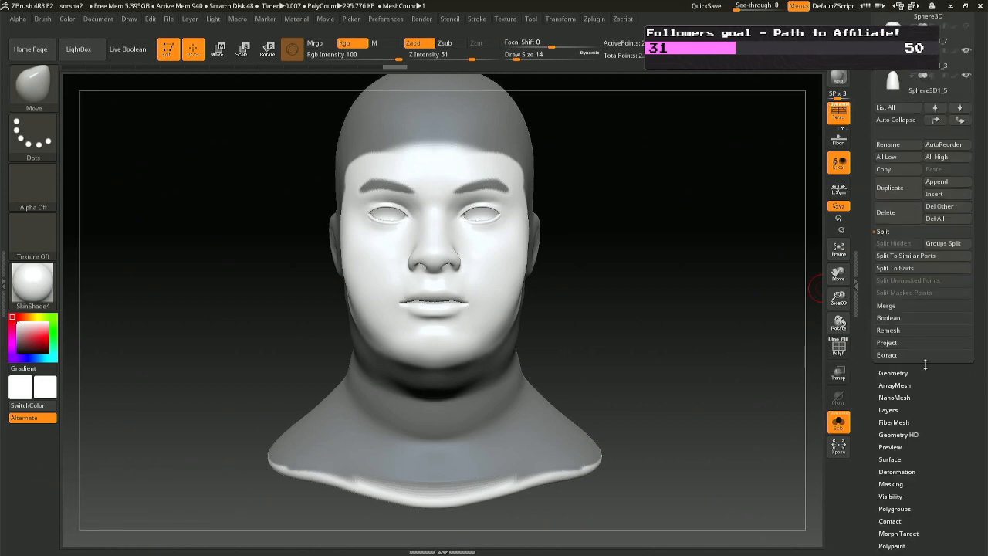
left_click(895, 317)
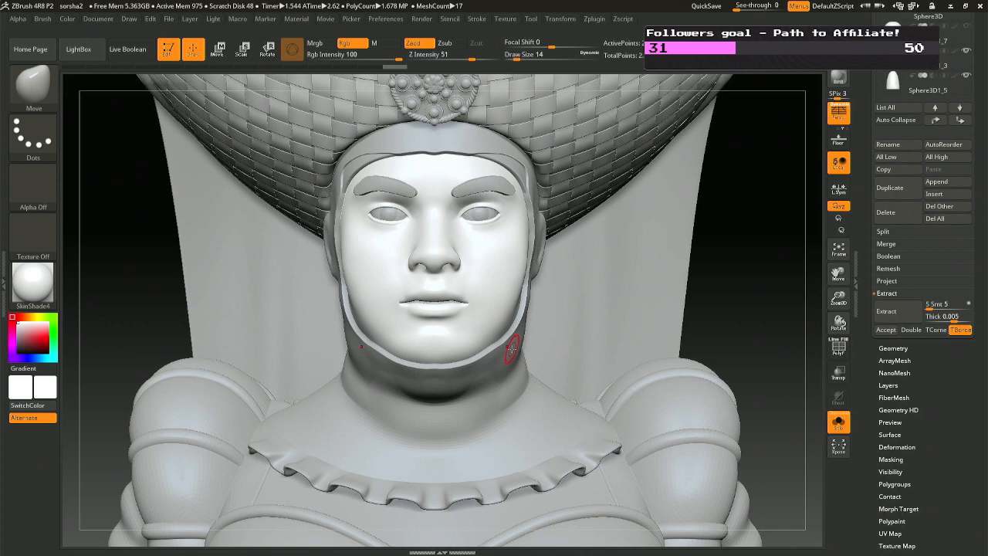
left_click(886, 329)
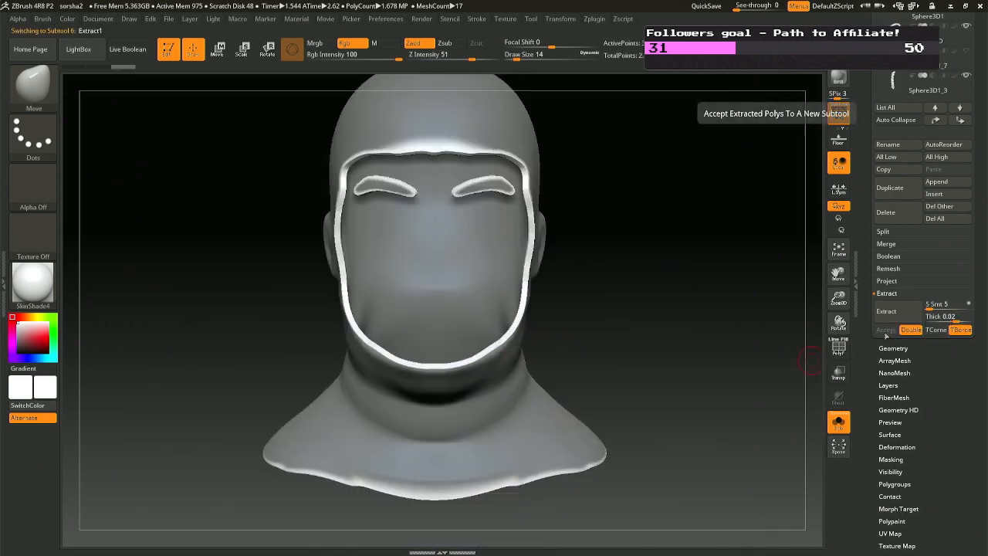
Split the extracted mesh into similar parts so the hood and the eyebrows become separate subtools.
left_click(447, 117, "ctrl+shift")
left_click(466, 123, "ctrl+shift")
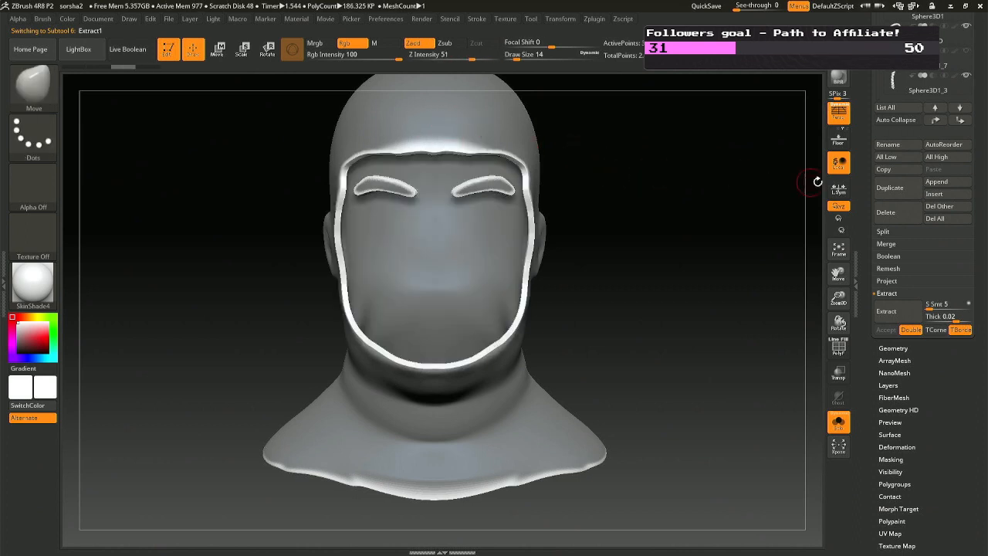
scroll(985, 189, "up", 2)
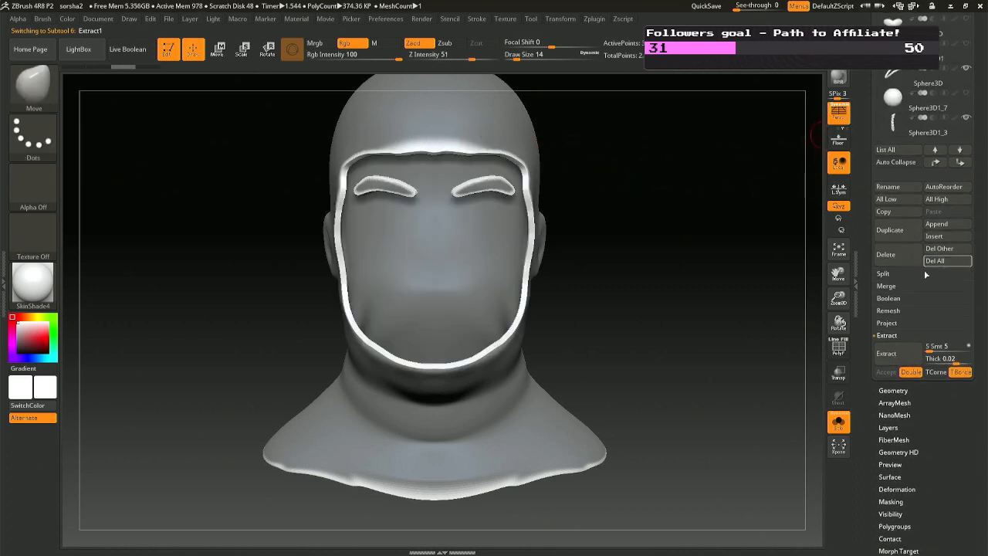
left_click(885, 274)
left_click(915, 300)
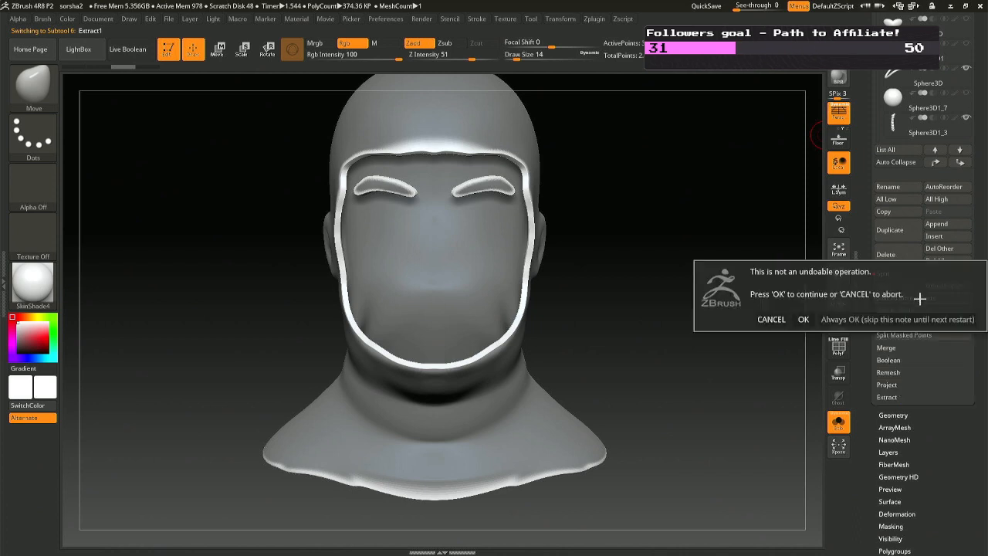
left_click(855, 315)
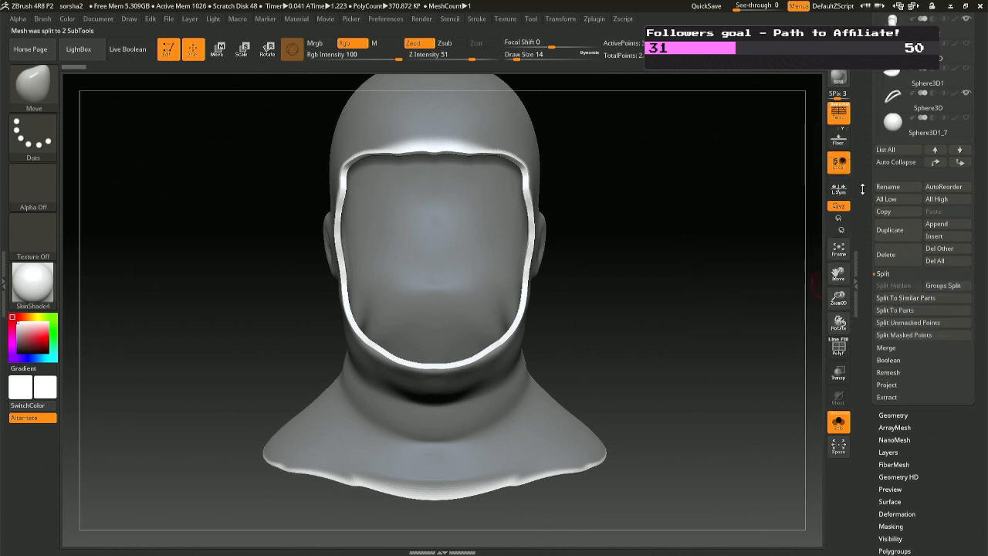
Delete the extracted hood subtool, keep the eyebrows, and show the whole character again.
left_click(888, 254)
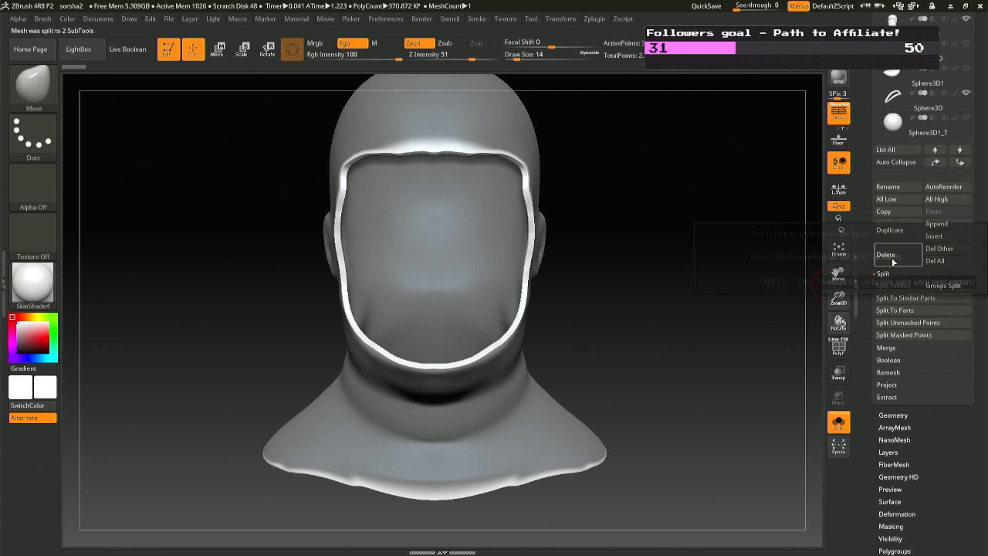
left_click(802, 281)
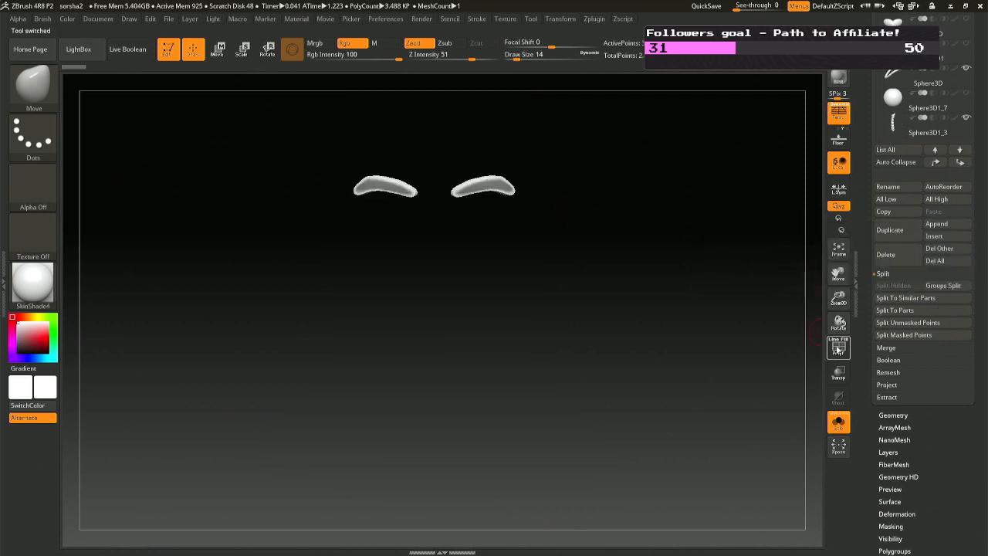
left_click(838, 420)
Set the draw size to 128 and unmask the extracted eyebrows.
key("space")
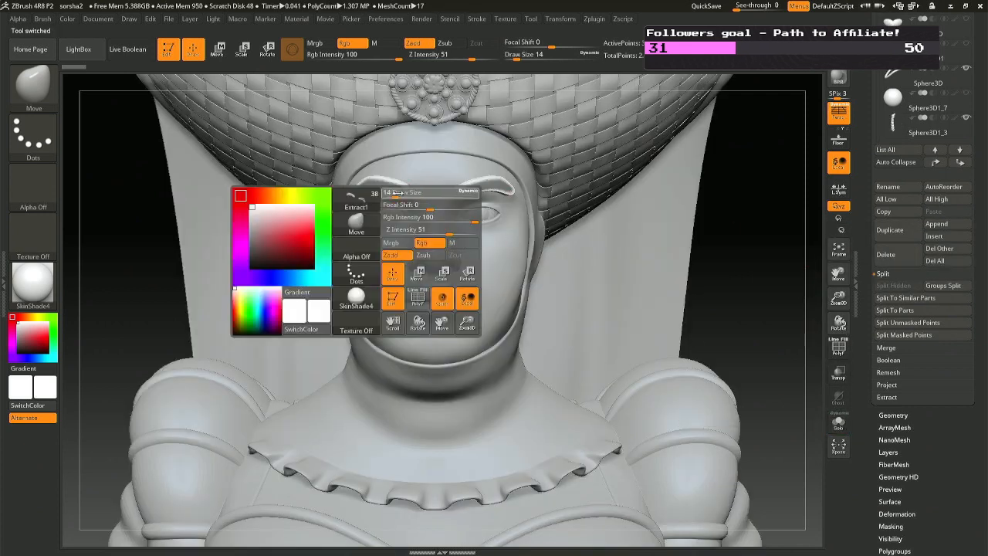
key("shift")
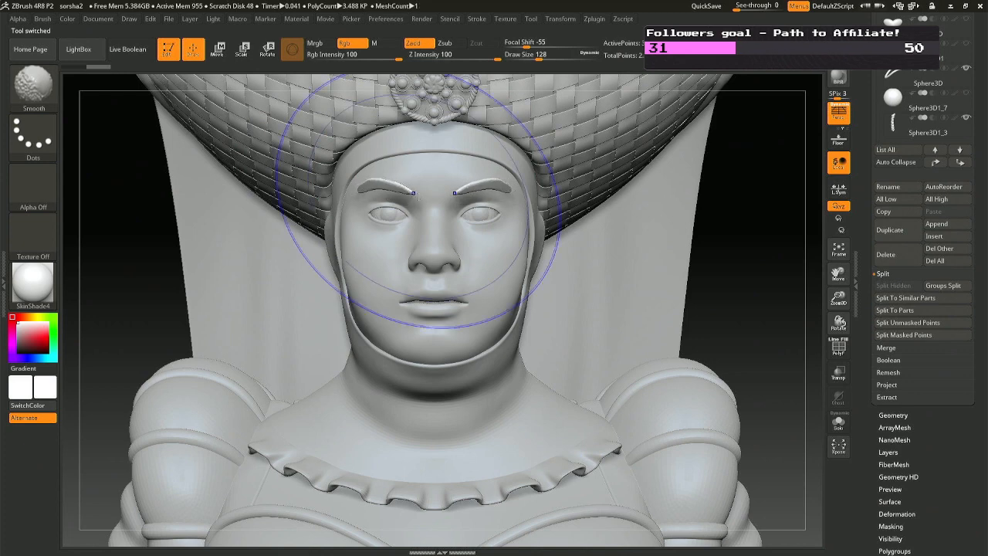
key("ctrl")
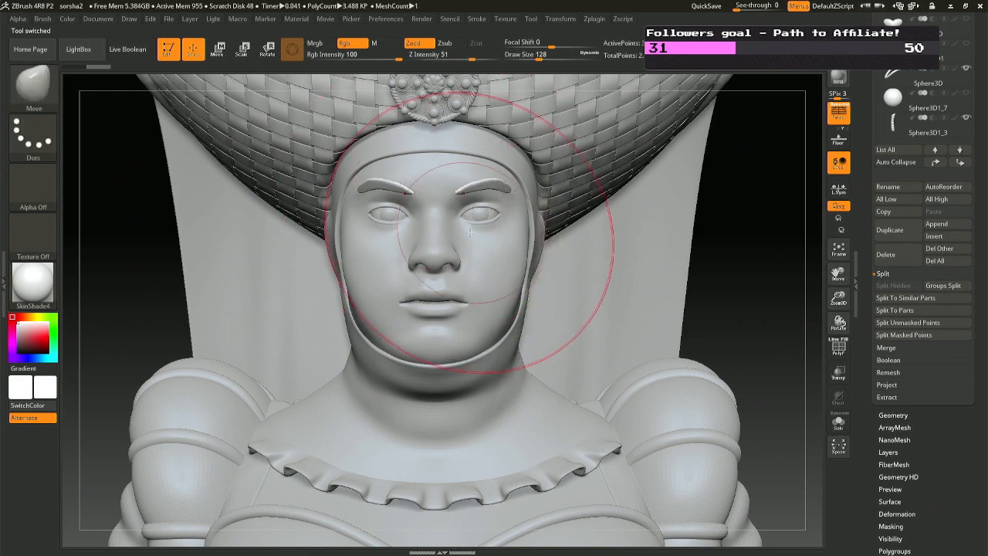
left_click(546, 261, "ctrl")
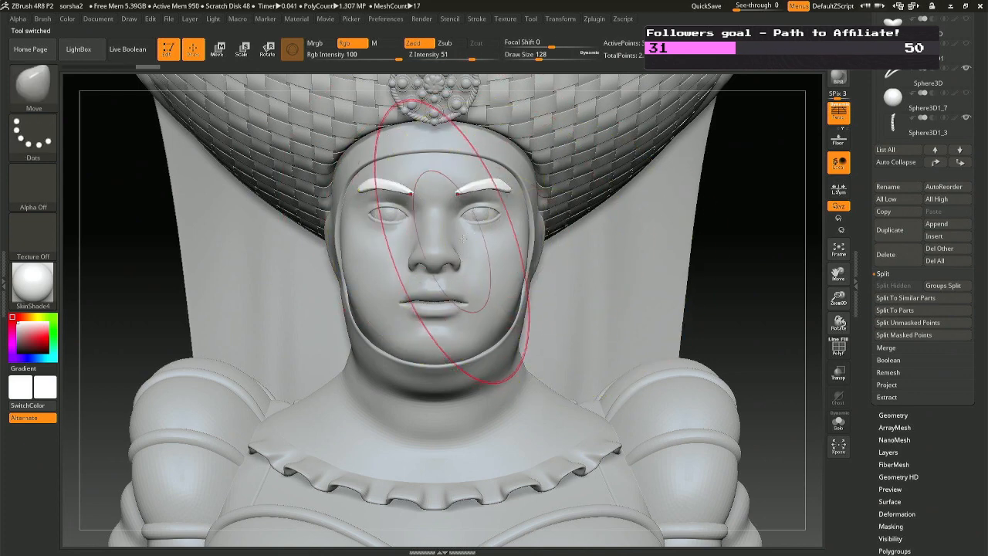
Centre the transform gizmo between the eyebrows, nudge them slightly closer to the face, and return to draw mode.
right_click_drag(453, 240, 498, 245)
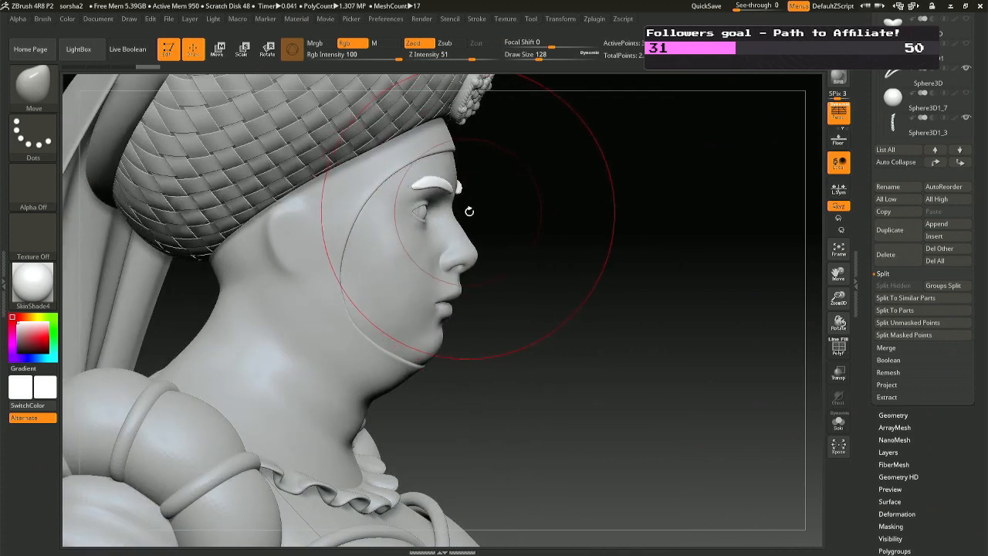
key("r")
right_click_drag(549, 194, 634, 252, "shift")
left_click(553, 227)
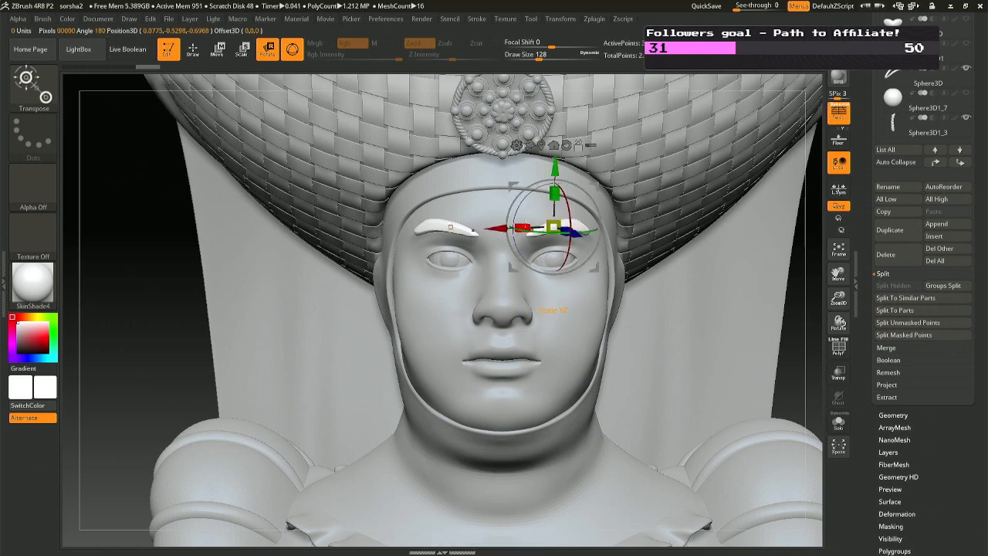
left_click(542, 145)
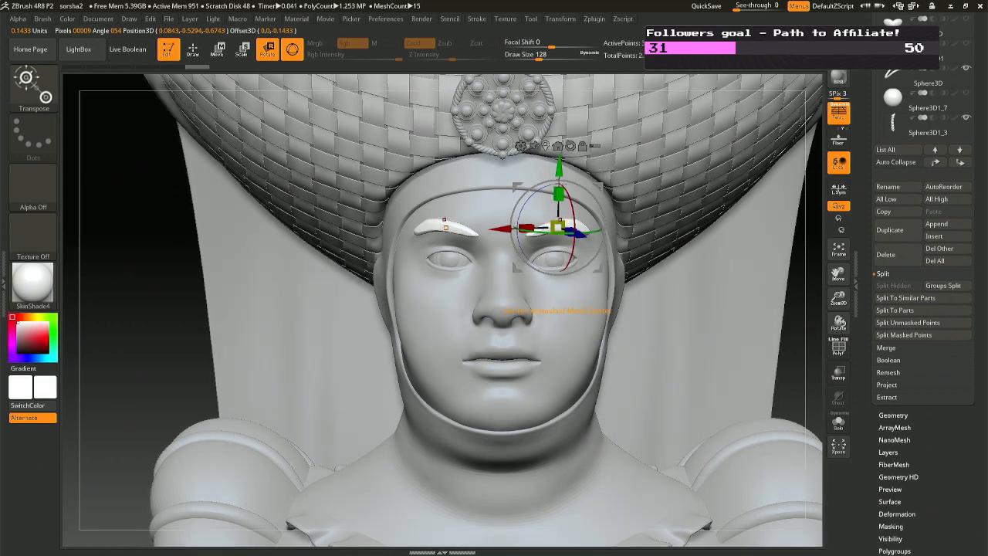
left_click(545, 146)
left_click(516, 146)
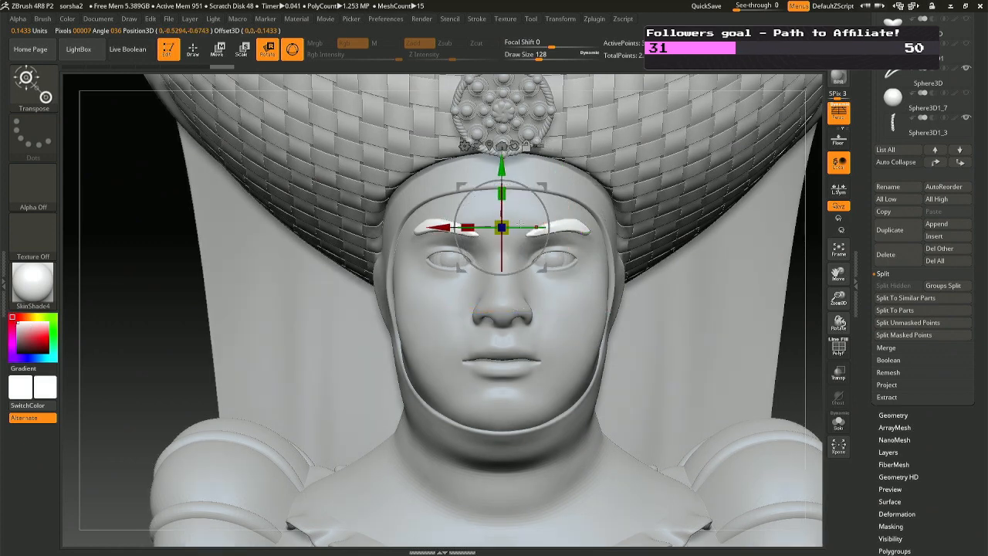
right_click_drag(432, 294, 571, 255)
left_click_drag(554, 229, 552, 229)
key("q")
Set the draw size to 31 and reshape the outer ends of the eyebrows symmetrically with the Move brush.
mouse_move(742, 352)
right_mouse_down()
mouse_move(628, 314)
mouse_move(541, 309)
right_mouse_up()
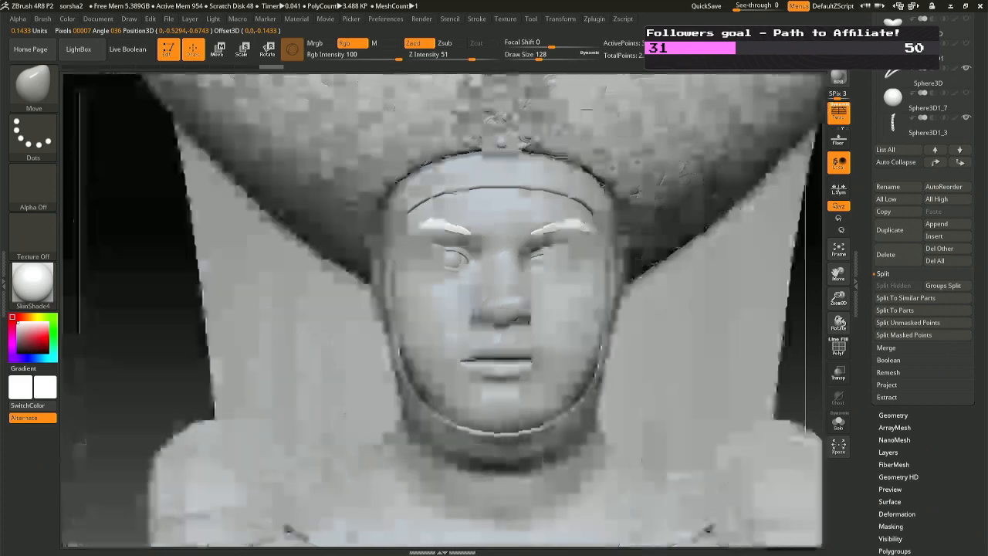
key("space")
left_click_drag(512, 251, 496, 251)
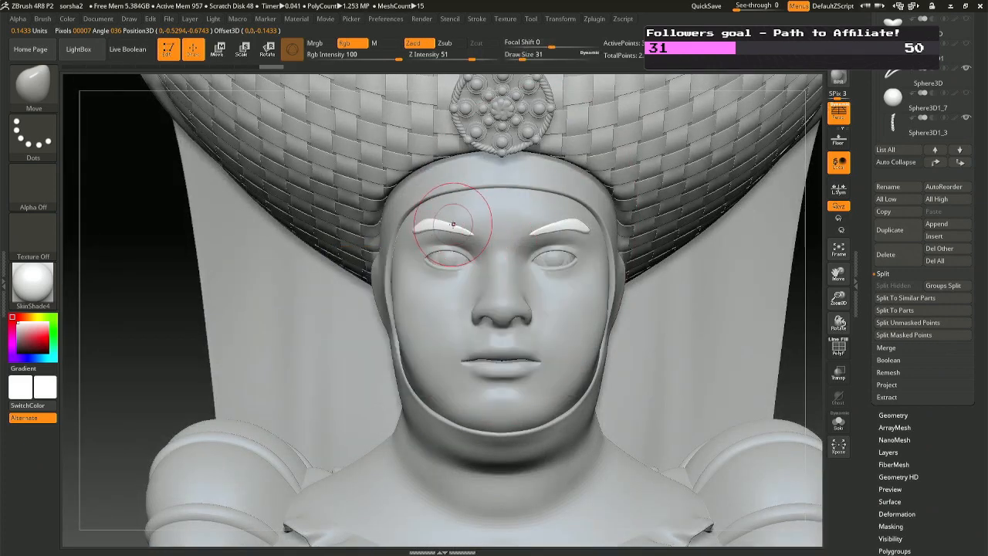
left_click_drag(449, 225, 407, 232)
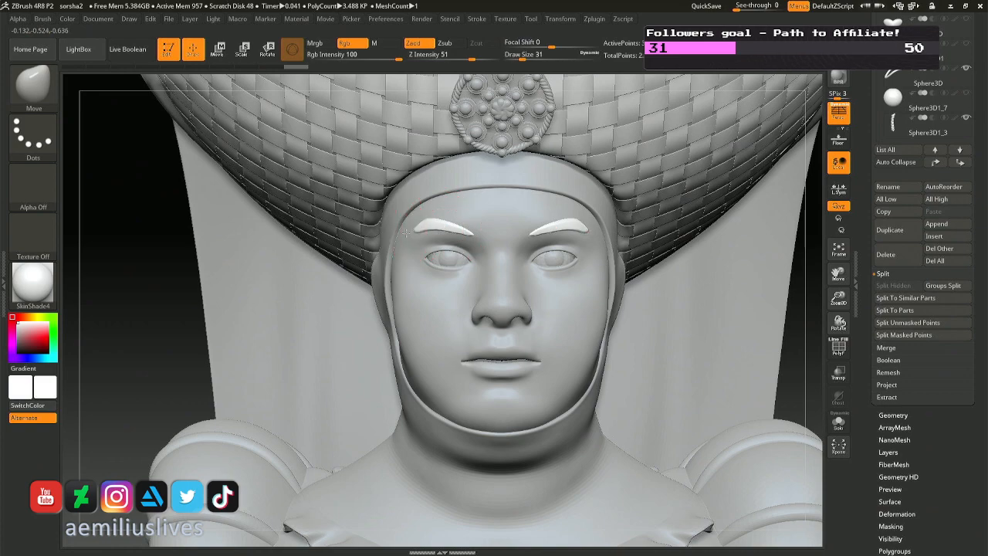
right_click_drag(466, 244, 347, 243)
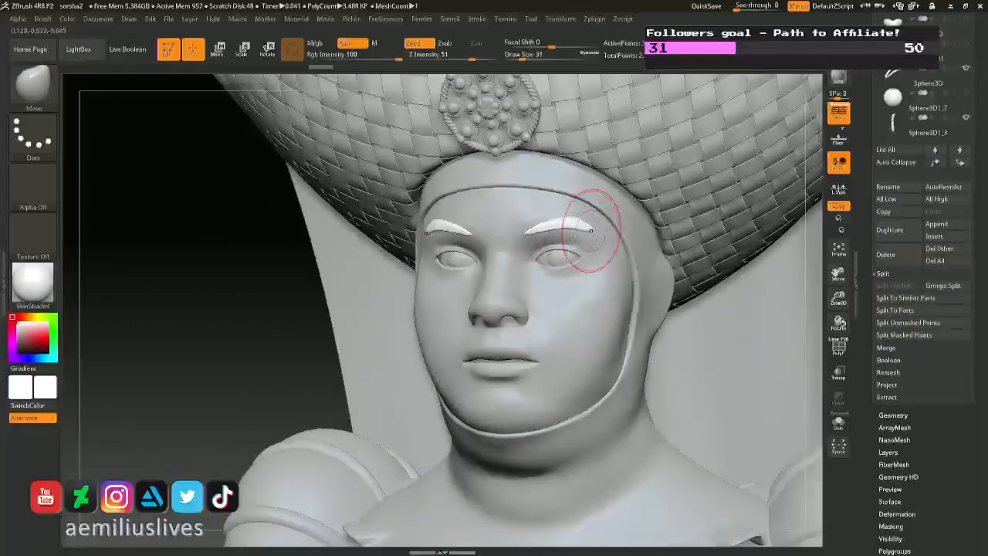
mouse_move(595, 231)
right_mouse_down()
mouse_move(446, 237)
mouse_move(503, 238)
right_mouse_up()
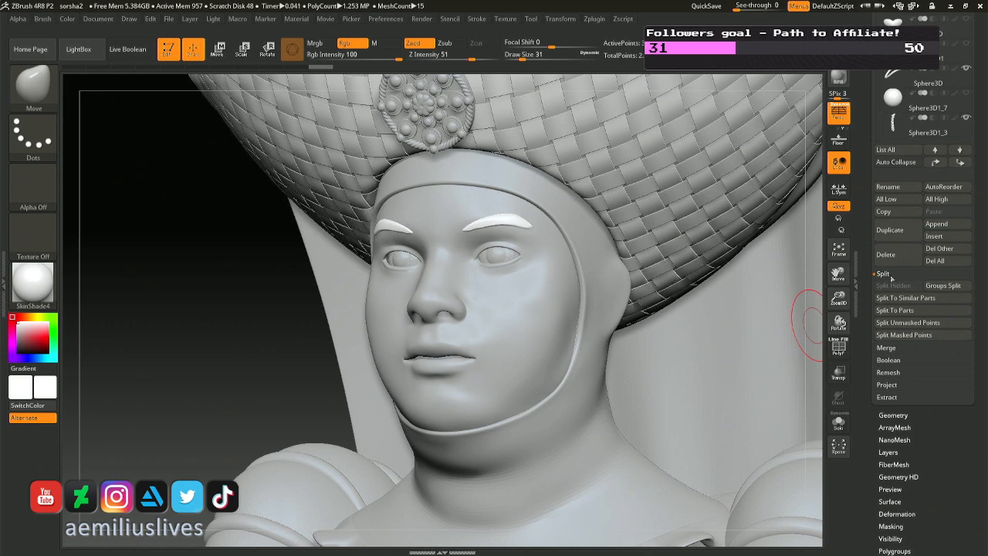
ZRemesh the eyebrows with a target polygon count of 2.33055 and apply a Polish deformation of 68.
left_click(894, 415)
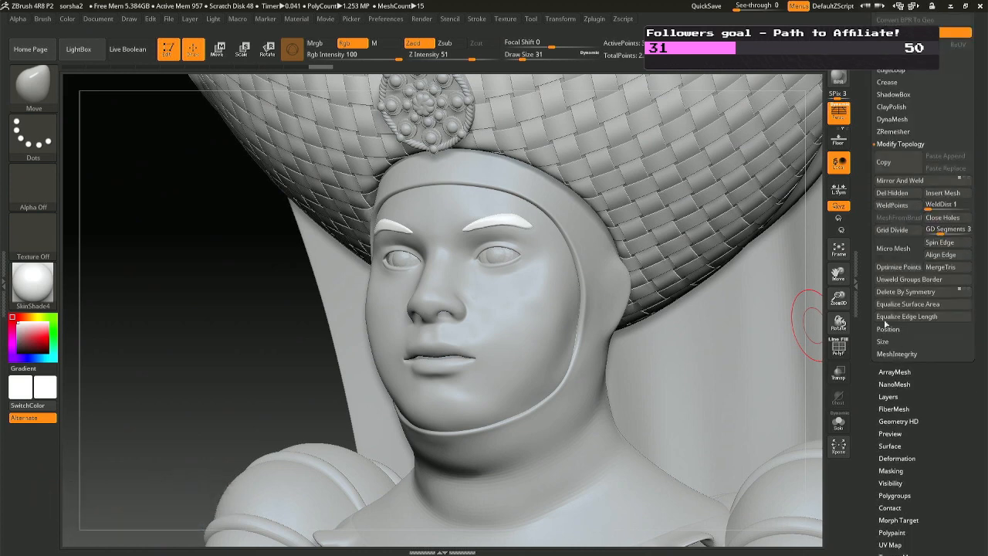
left_click(893, 131)
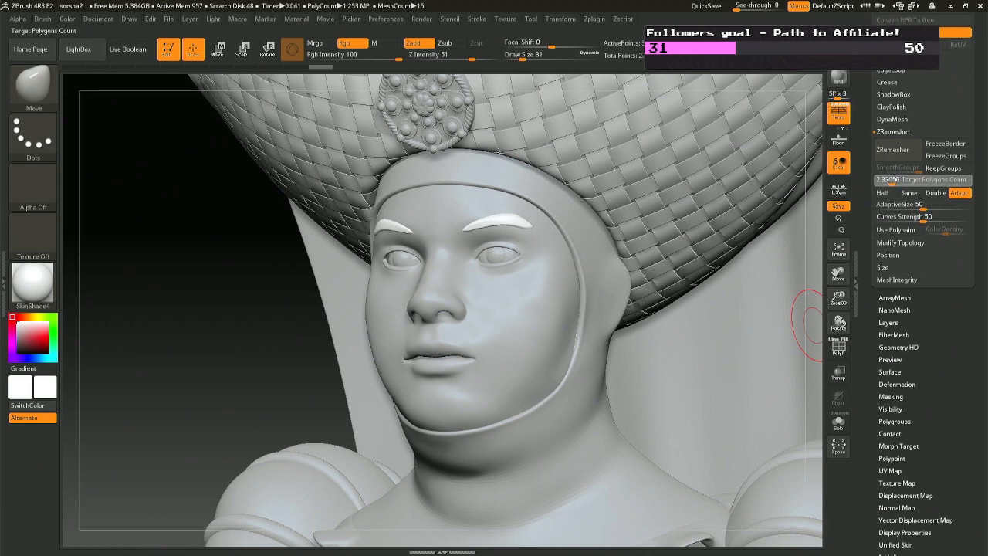
left_click(892, 149)
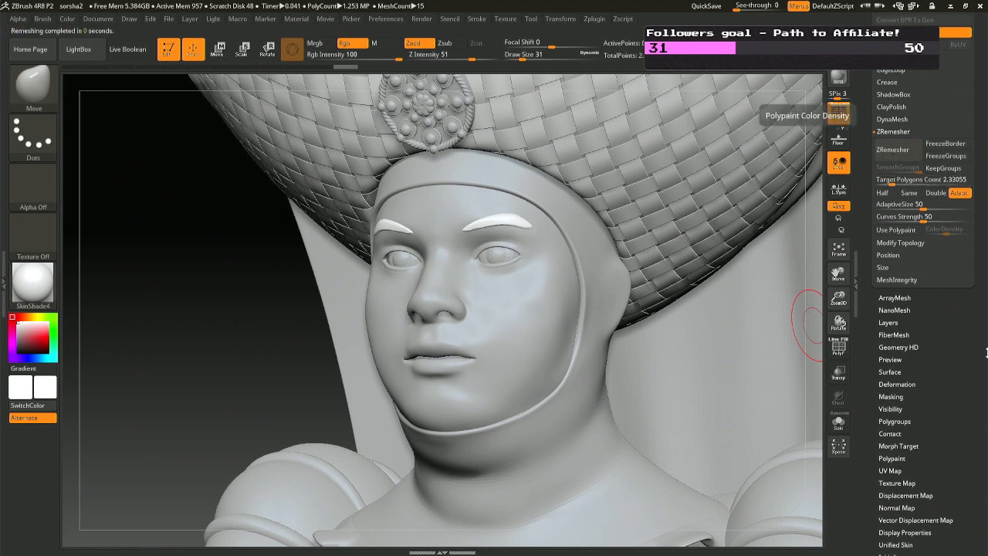
scroll(978, 358, "down", 4)
left_click(895, 224)
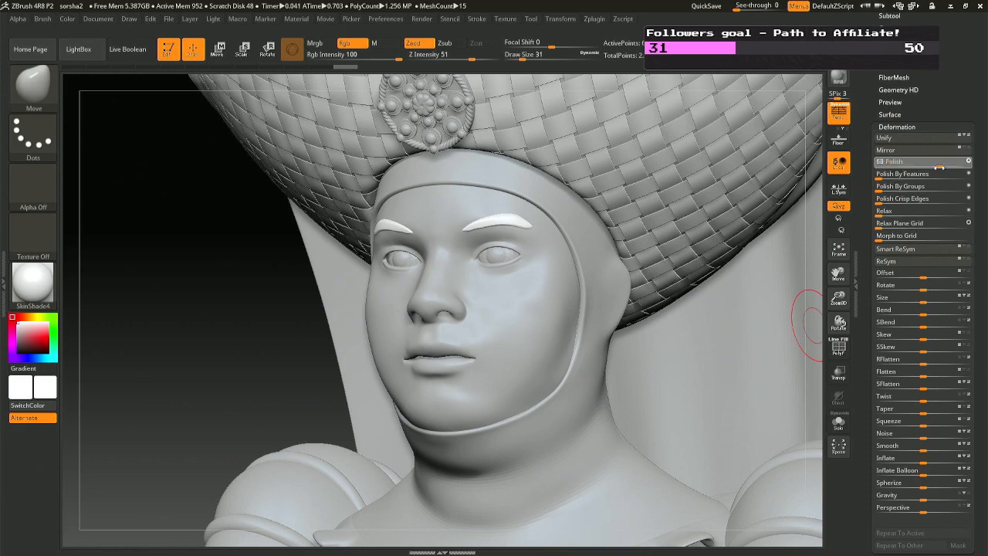
Undo the first eyebrow stroke and adjust the inner parts of the eyebrows with the Move brush at draw size 25.
left_click_drag(786, 270, 656, 284, "shift")
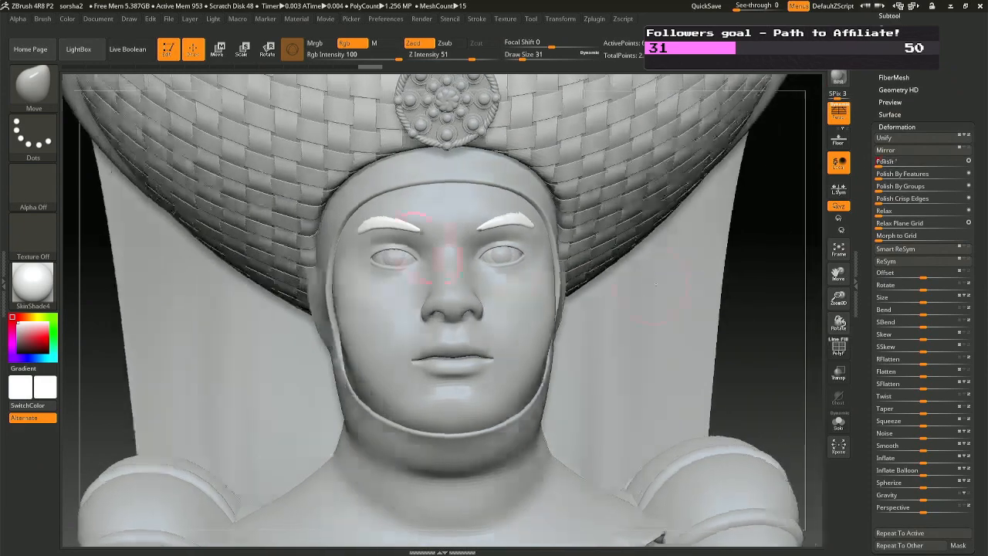
mouse_move(389, 235)
left_mouse_down()
mouse_move(379, 239)
mouse_move(383, 231)
left_mouse_up()
key("space")
key("ctrl+z")
key("space")
right_click_drag(408, 236, 445, 295)
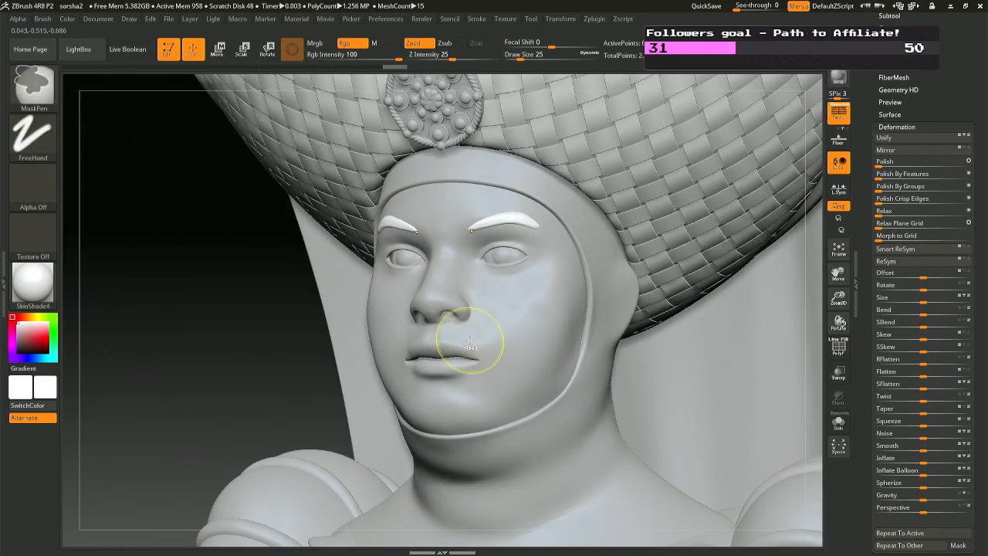
key("ctrl+z")
key("ctrl+shift+z")
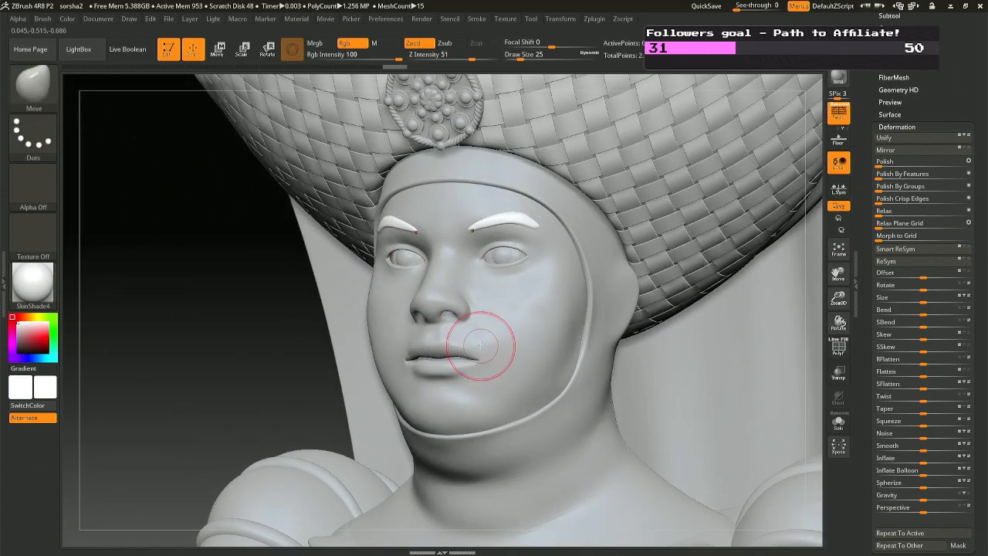
Set the draw size to 16 and fine-tune the lower inner edges of the eyebrows against the brow.
key("space")
left_click_drag(500, 227, 499, 229)
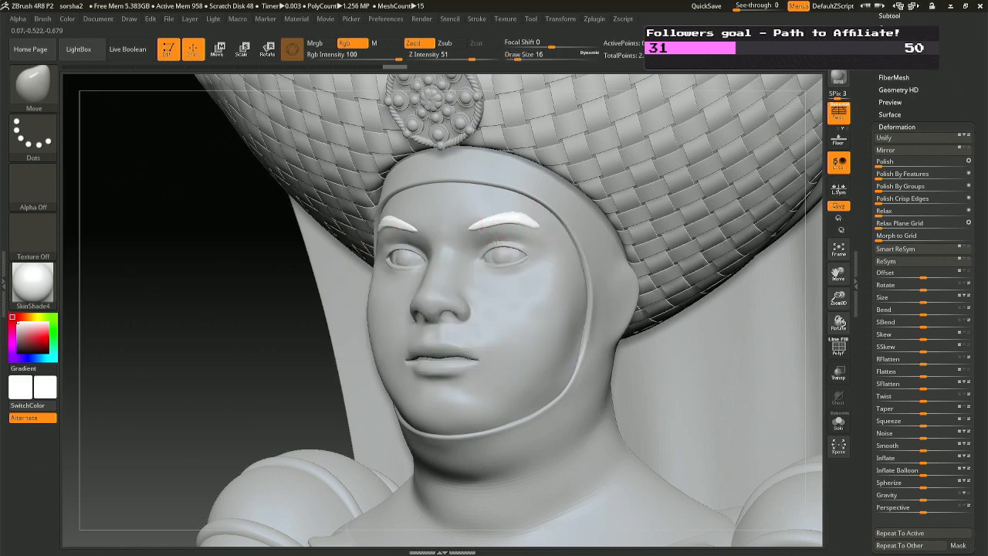
right_click_drag(498, 229, 492, 234)
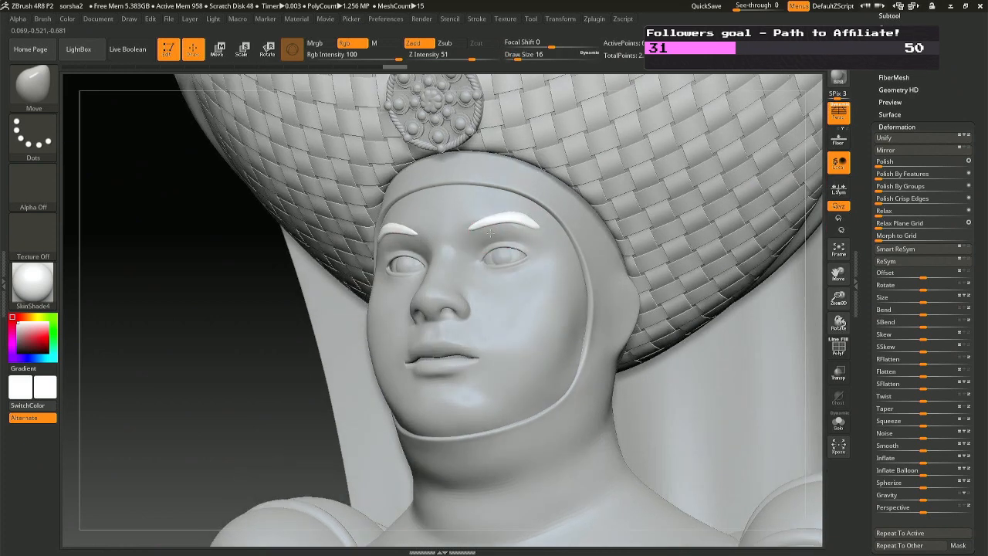
left_click_drag(490, 233, 480, 236)
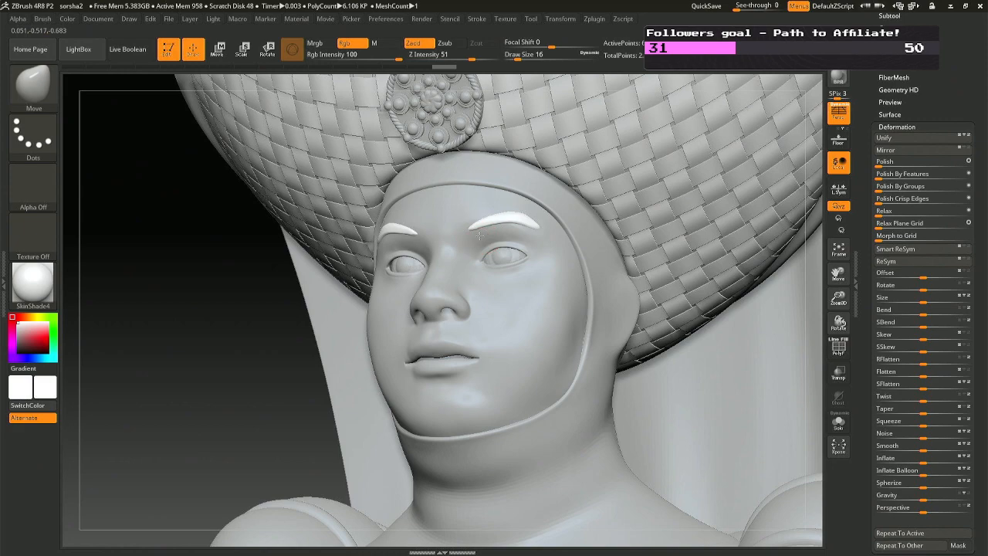
Smooth the outer ends of the eyebrows from the side view, with the Pinch brush selected.
mouse_move(480, 236)
right_mouse_down()
mouse_move(441, 242)
mouse_move(499, 234)
mouse_move(524, 245)
right_mouse_up()
key("b")
key("p")
key("i")
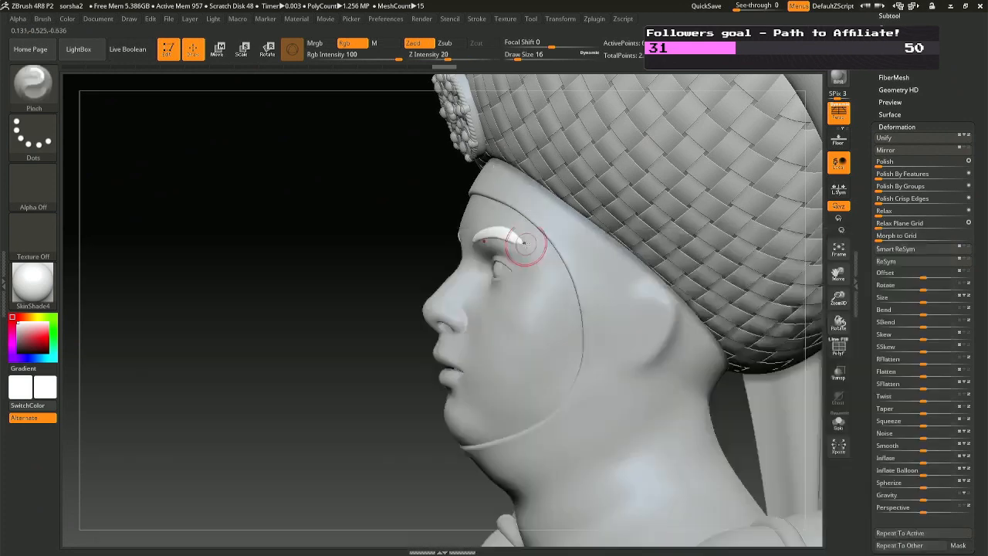
mouse_move(532, 250)
left_mouse_down("shift")
mouse_move(514, 254)
mouse_move(530, 250)
left_mouse_up("shift")
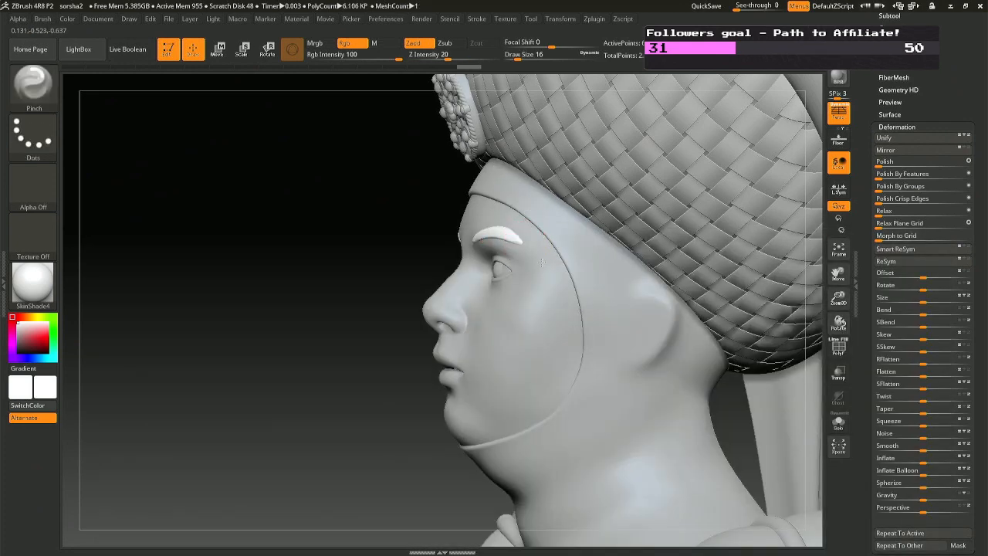
Nudge the lower edges of the eyebrows slightly upward with the Move brush at draw size 16.
right_click_drag(494, 247, 511, 258)
key("b")
key("m")
key("v")
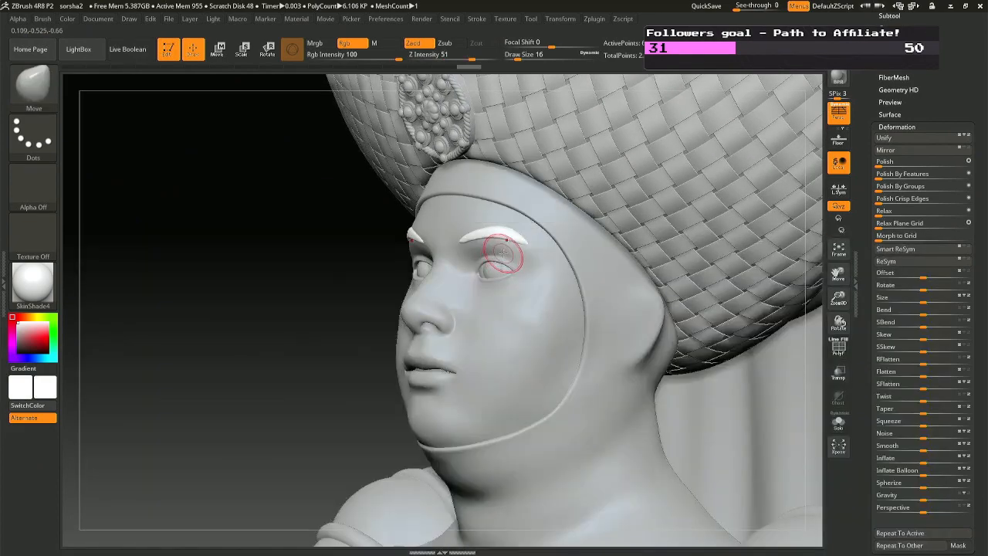
left_click_drag(504, 254, 505, 249)
right_click_drag(504, 246, 516, 243)
right_click_drag(476, 317, 409, 247)
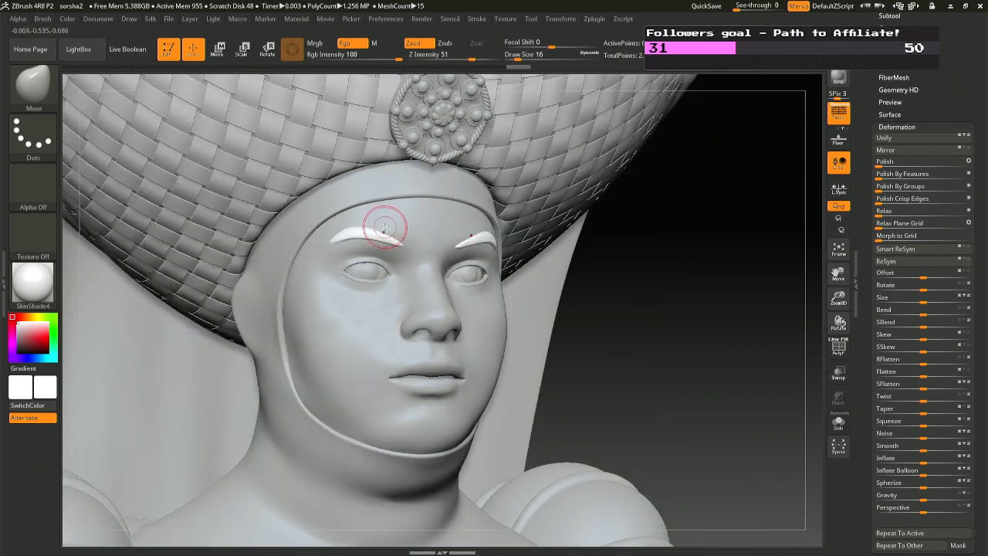
Reshape the inner halves of the eyebrows symmetrically with small Move brush strokes and compare them from the front.
mouse_move(386, 221)
left_mouse_down()
mouse_move(399, 251)
mouse_move(390, 242)
left_mouse_up()
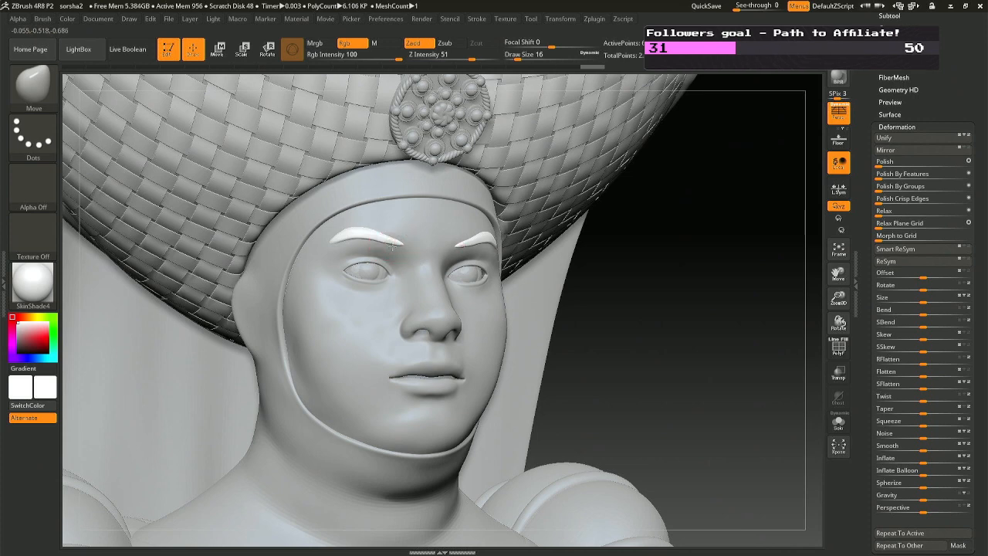
left_click_drag(392, 244, 388, 242)
mouse_move(388, 242)
right_mouse_down()
mouse_move(340, 236)
mouse_move(389, 228)
right_mouse_up()
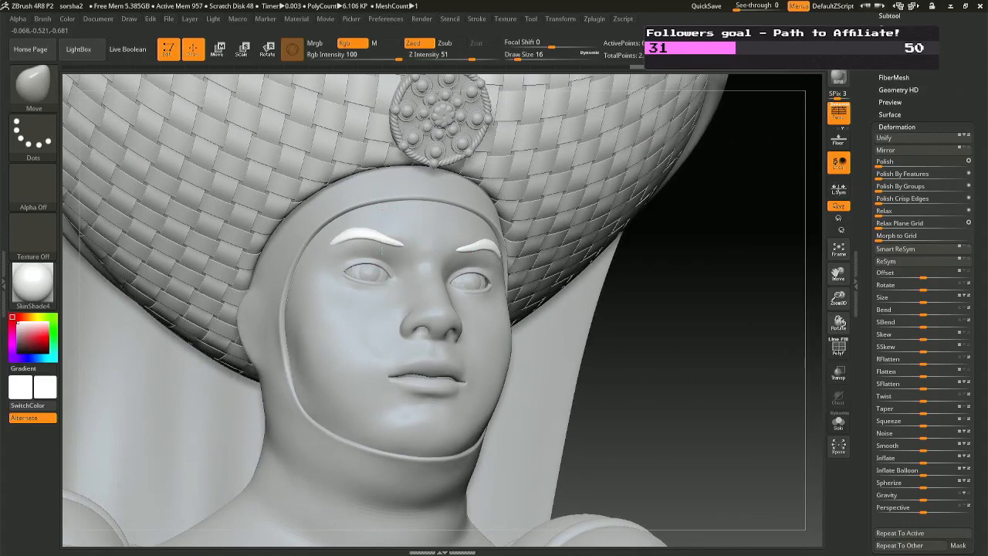
right_click_drag(382, 250, 458, 246)
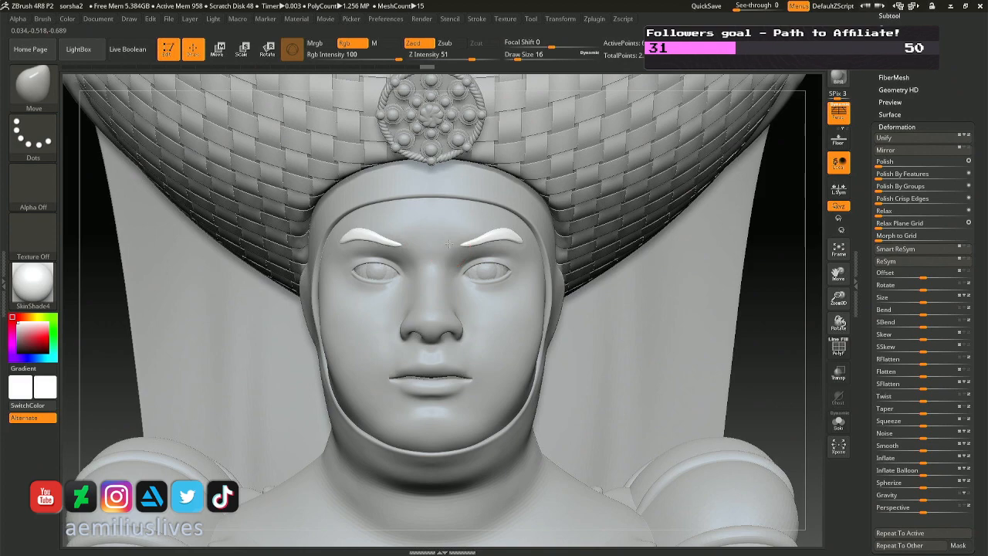
Set the draw size to 59, review the eyebrows on the whole bust and make the face mesh the active subtool.
right_click_drag(449, 243, 501, 249)
key("space")
left_click_drag(499, 248, 510, 248)
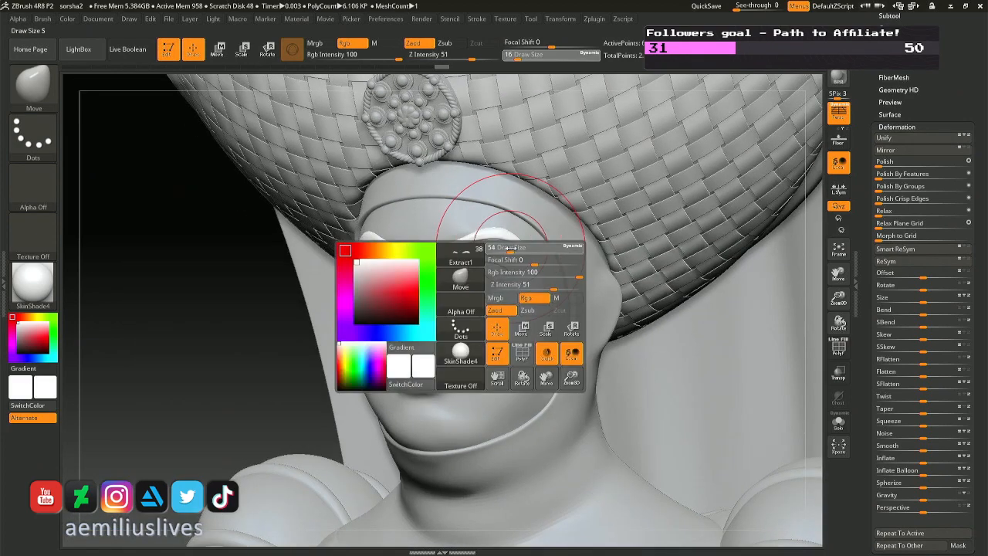
key("shift")
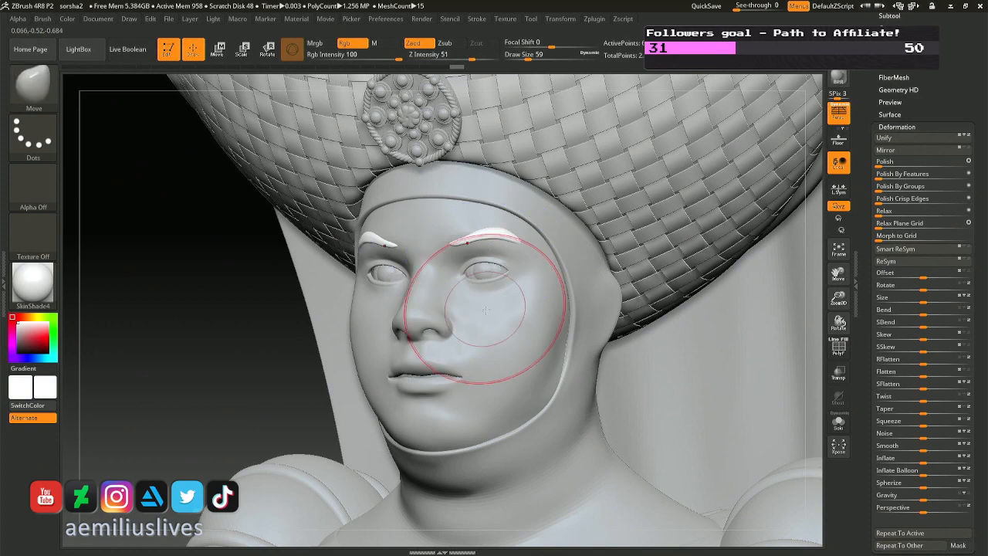
right_click_drag(485, 308, 504, 306, "ctrl")
left_click(515, 307, "alt")
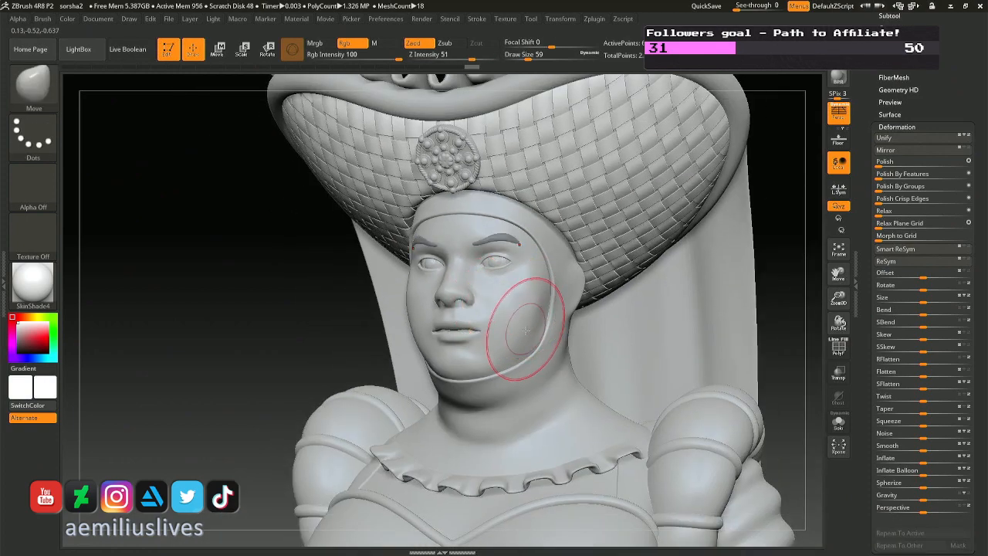
right_click_drag(551, 412, 546, 379, "ctrl")
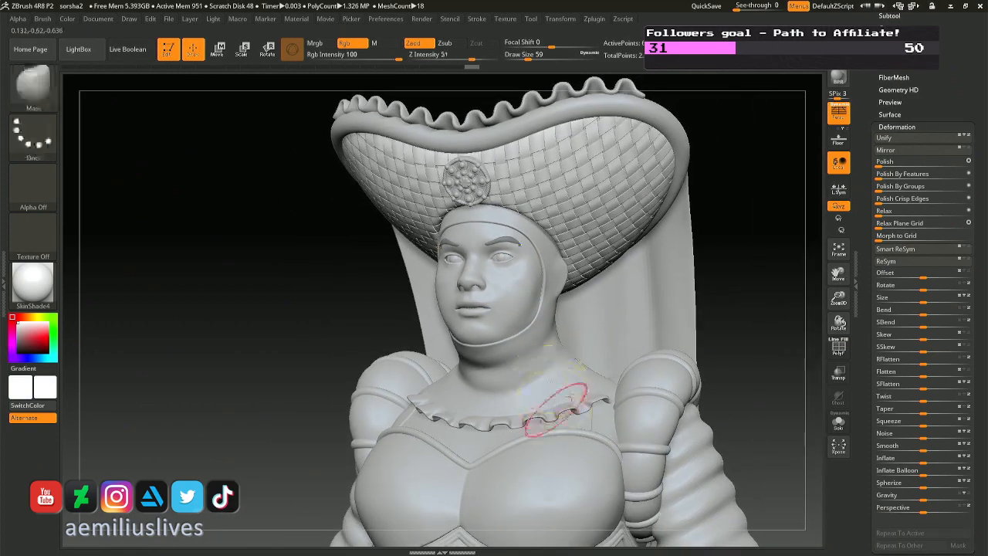
right_click_drag(555, 415, 559, 400, "alt")
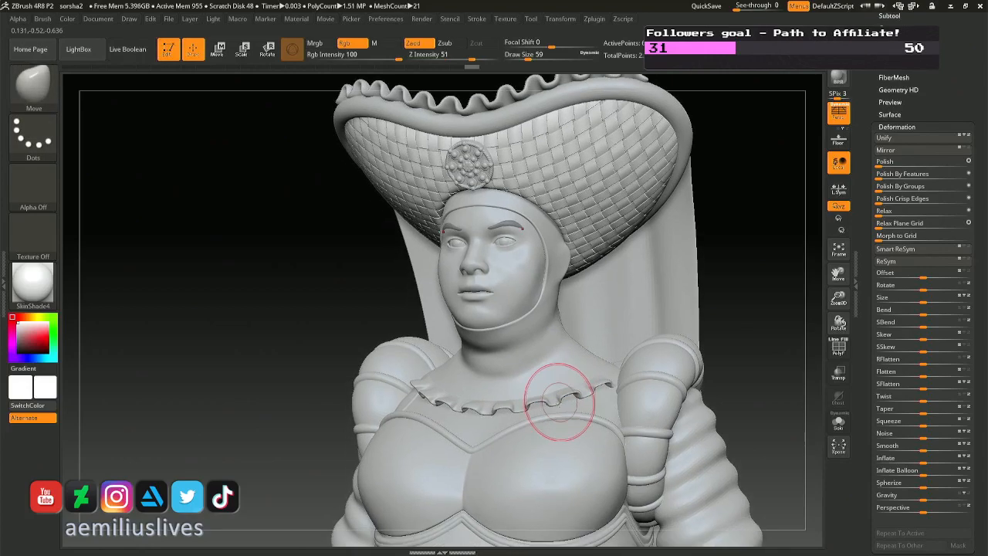
left_click(509, 311, "alt")
right_click_drag(509, 311, 578, 312, "shift")
Mask the upper and lower lips symmetrically with the MaskPen brush at draw size 7.
mouse_move(487, 370)
right_mouse_down("ctrl")
mouse_move(483, 425)
mouse_move(408, 275)
mouse_move(413, 264)
right_mouse_up("ctrl")
key("space")
left_click_drag(409, 266, 406, 266)
mouse_move(406, 266)
right_mouse_down("ctrl")
mouse_move(453, 327)
mouse_move(455, 386)
right_mouse_up("ctrl")
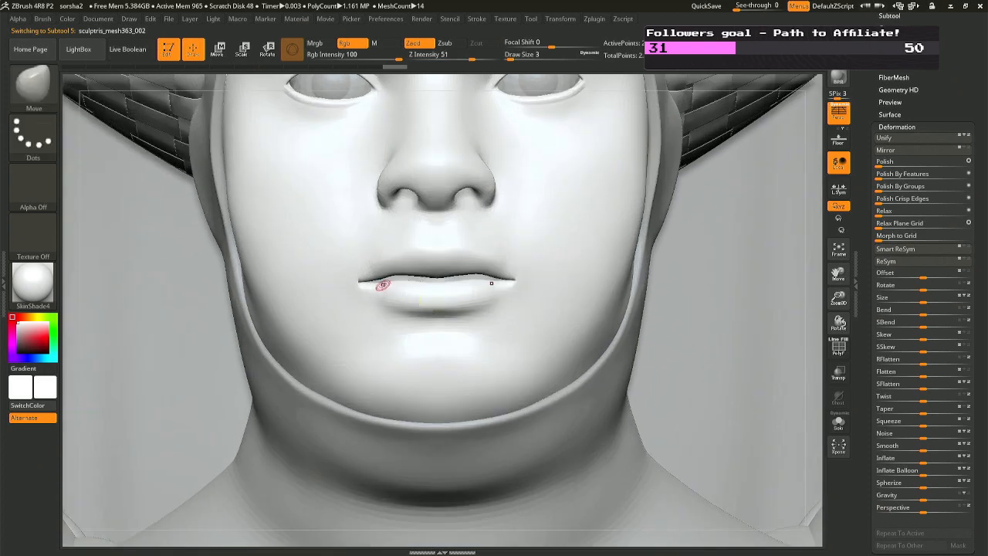
key("space")
left_click_drag(378, 287, 425, 286)
key("ctrl+z")
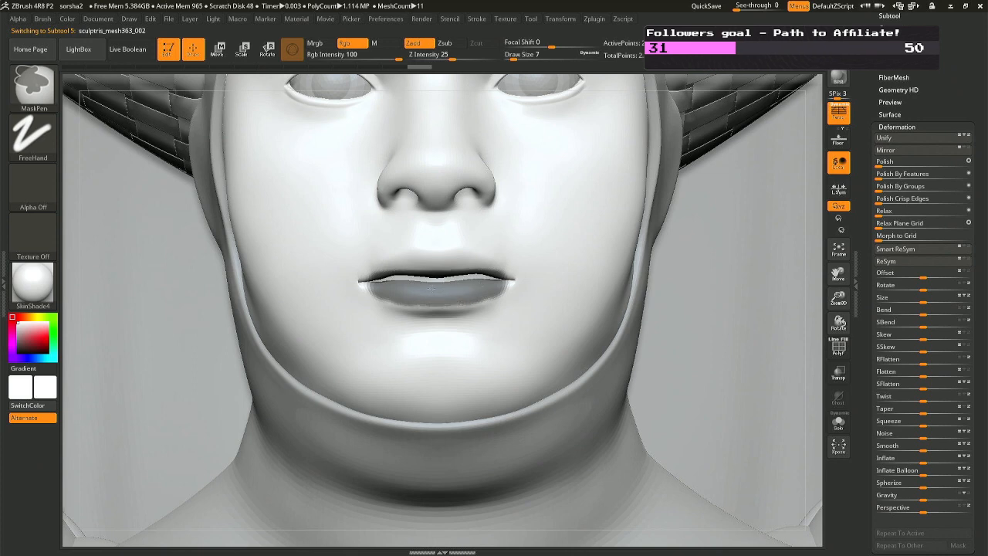
mouse_move(498, 301)
left_mouse_down("ctrl")
mouse_move(517, 279)
mouse_move(482, 264)
mouse_move(435, 263)
left_mouse_up("ctrl")
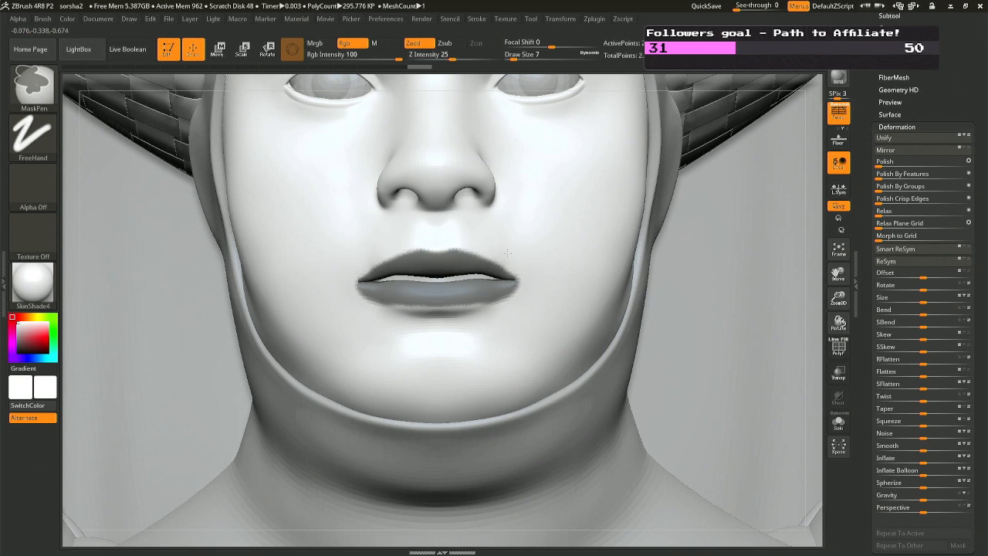
Refine the lower edge and corners of the lip mask with the MaskPen brush at draw size 4.
right_click_drag(522, 306, 505, 298)
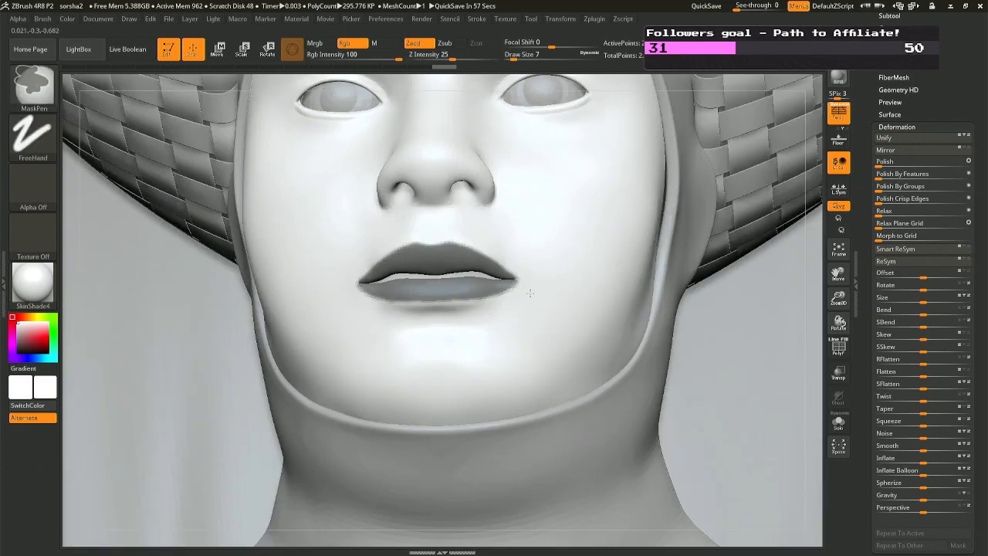
mouse_move(519, 325)
right_mouse_down()
mouse_move(498, 335)
mouse_move(539, 245)
mouse_move(555, 247)
mouse_move(524, 369)
mouse_move(480, 331)
right_mouse_up()
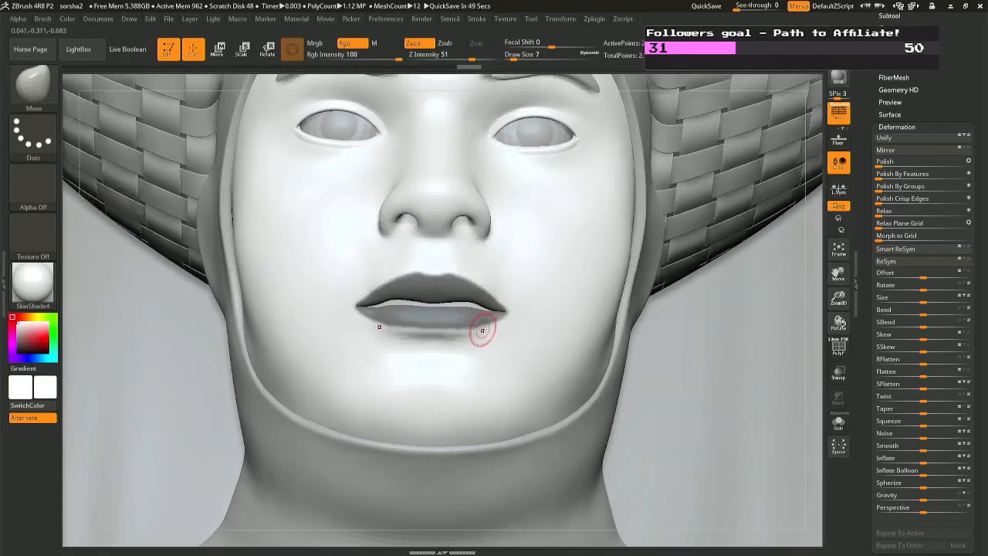
key("space")
key("ctrl")
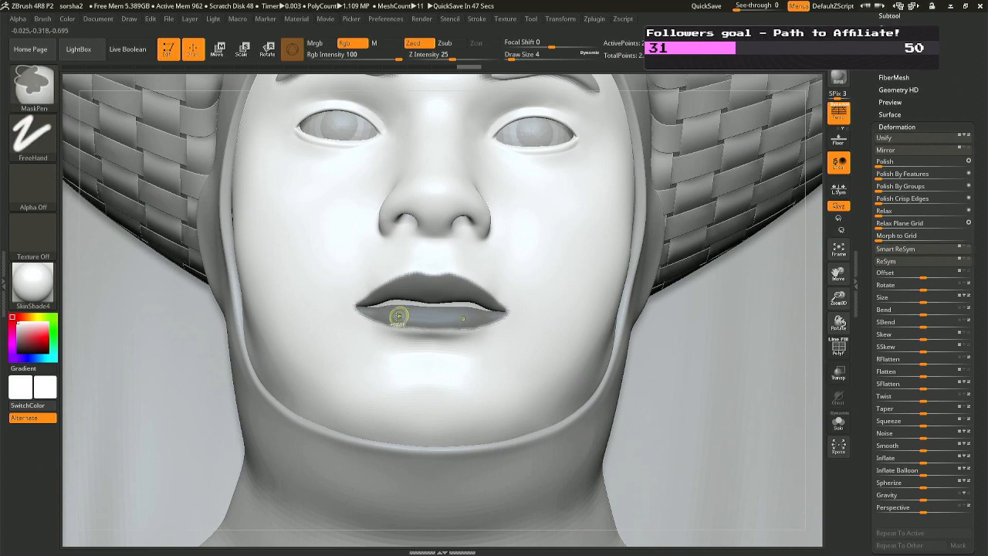
mouse_move(428, 328)
left_mouse_down("ctrl")
mouse_move(392, 316)
mouse_move(402, 320)
left_mouse_up("ctrl")
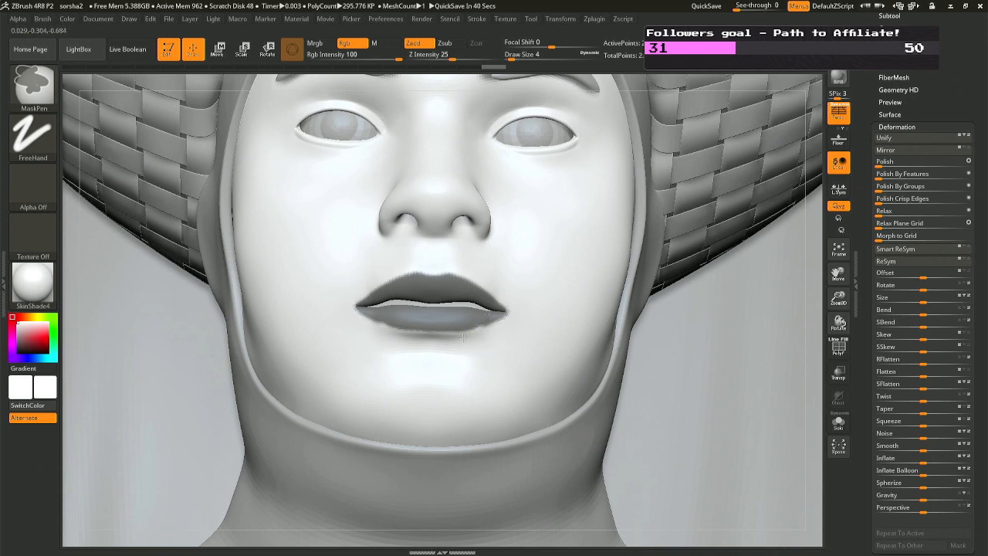
left_click(463, 338, "ctrl")
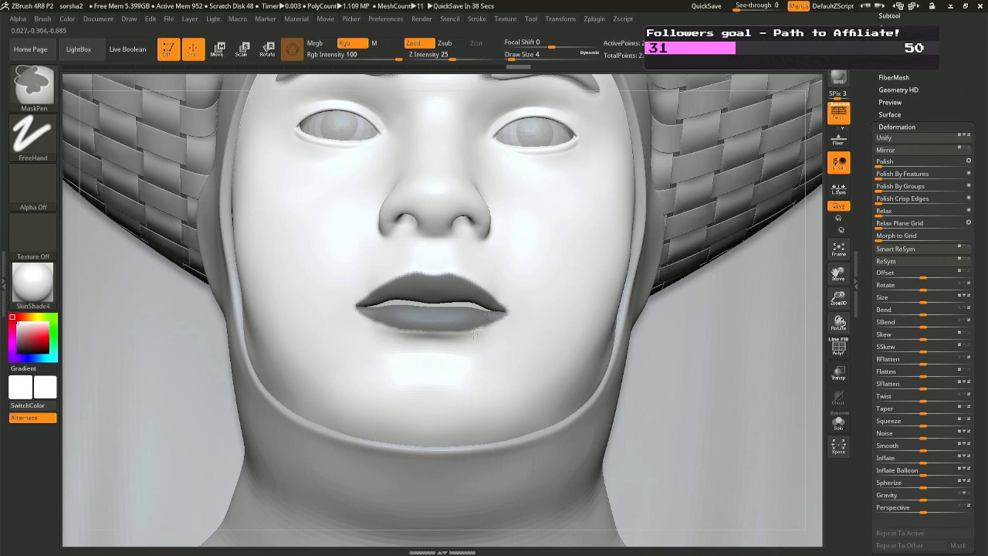
Undo the last mask change on the lower lip's inner edge and check the lip mask against the whole face.
mouse_move(479, 335)
right_mouse_down()
mouse_move(409, 331)
mouse_move(481, 334)
mouse_move(447, 305)
right_mouse_up()
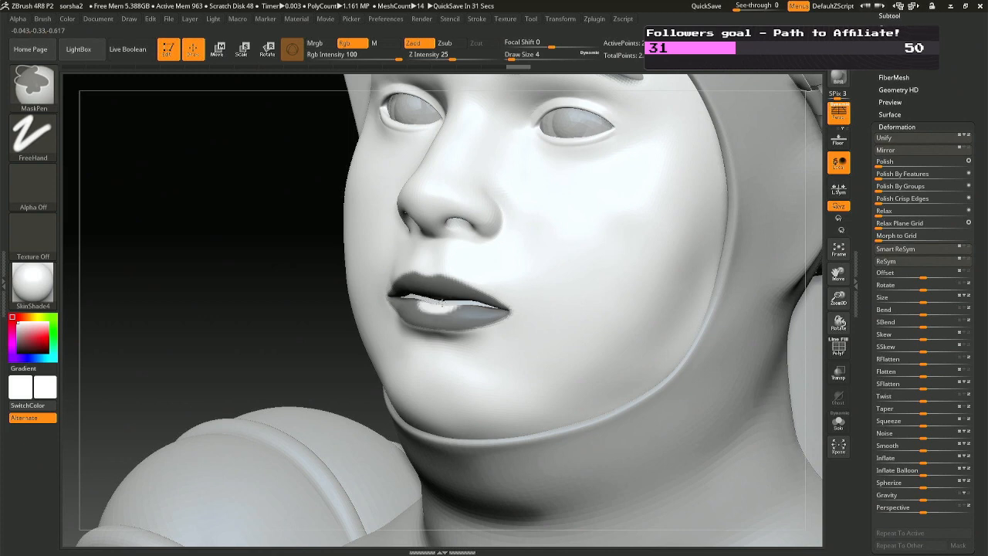
key("ctrl+z")
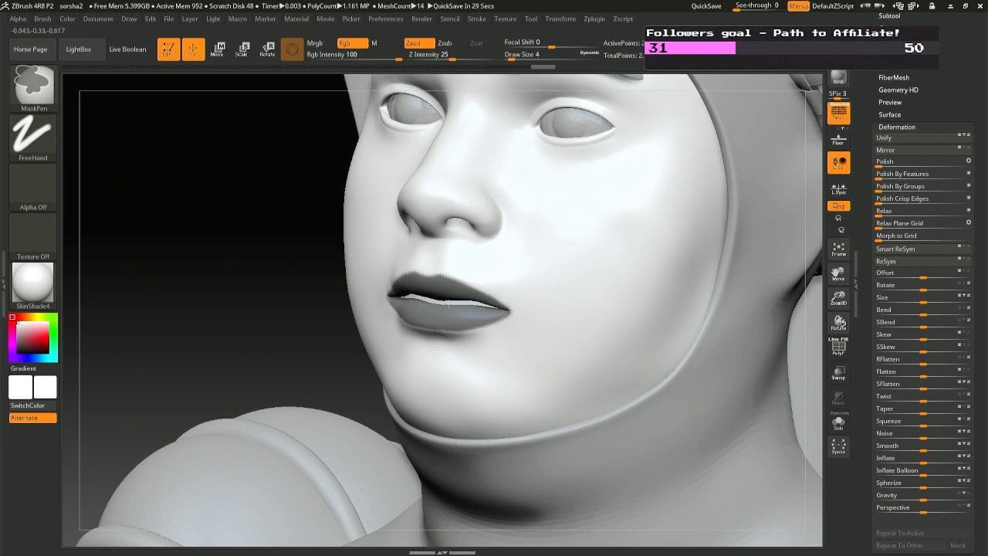
mouse_move(453, 303)
right_mouse_down()
mouse_move(425, 302)
mouse_move(495, 315)
mouse_move(463, 311)
mouse_move(494, 308)
mouse_move(532, 266)
mouse_move(544, 301)
mouse_move(540, 339)
mouse_move(553, 350)
right_mouse_up()
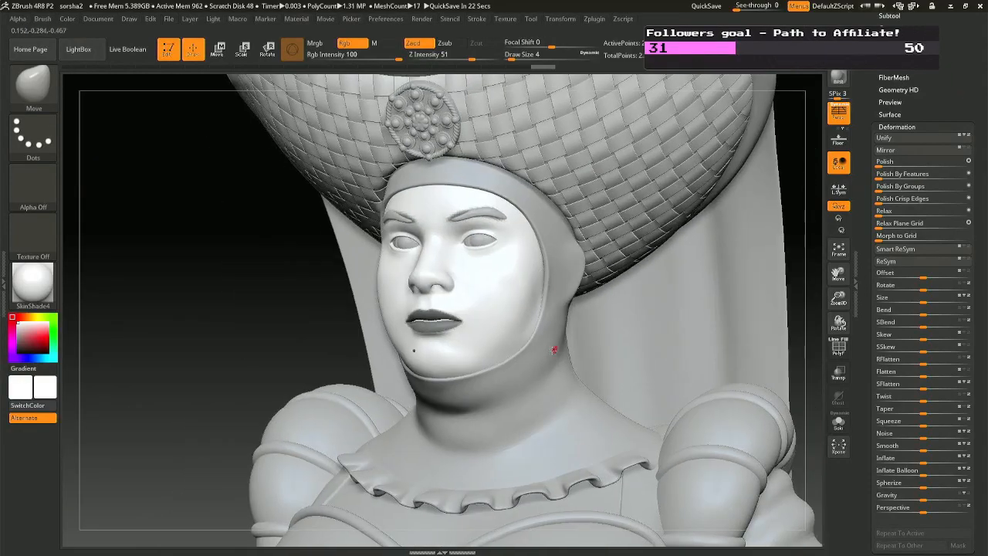
right_click_drag(521, 322, 550, 458, "ctrl")
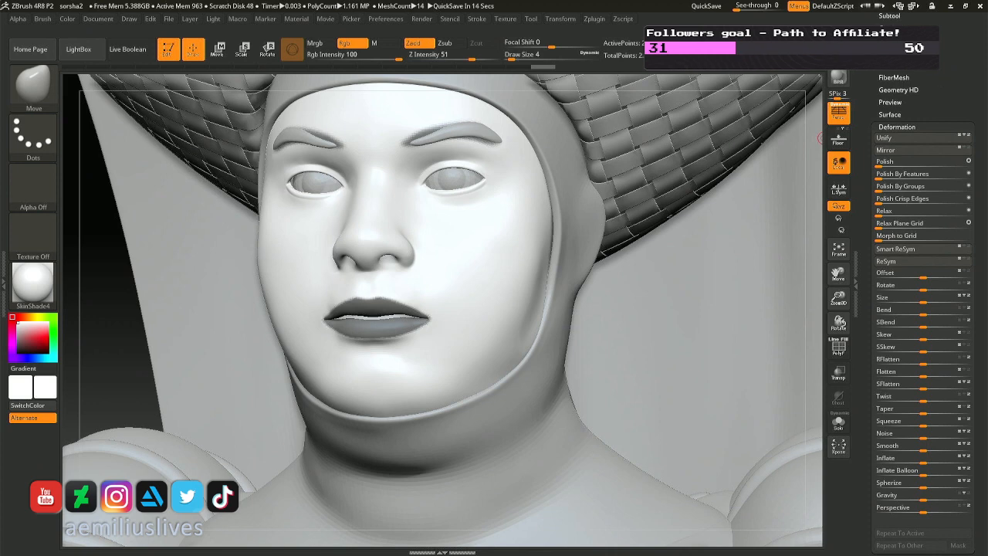
Open the subtool Extract settings and extract the masked areas of the face mesh with a thickness of 0.005.
scroll(936, 99, "up", 2)
left_click(890, 80)
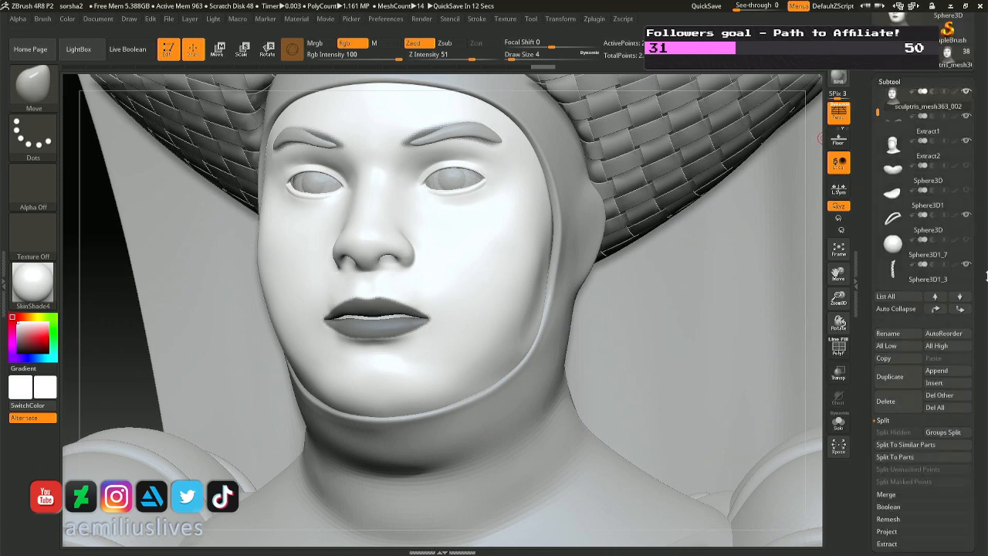
scroll(878, 351, "down", 3)
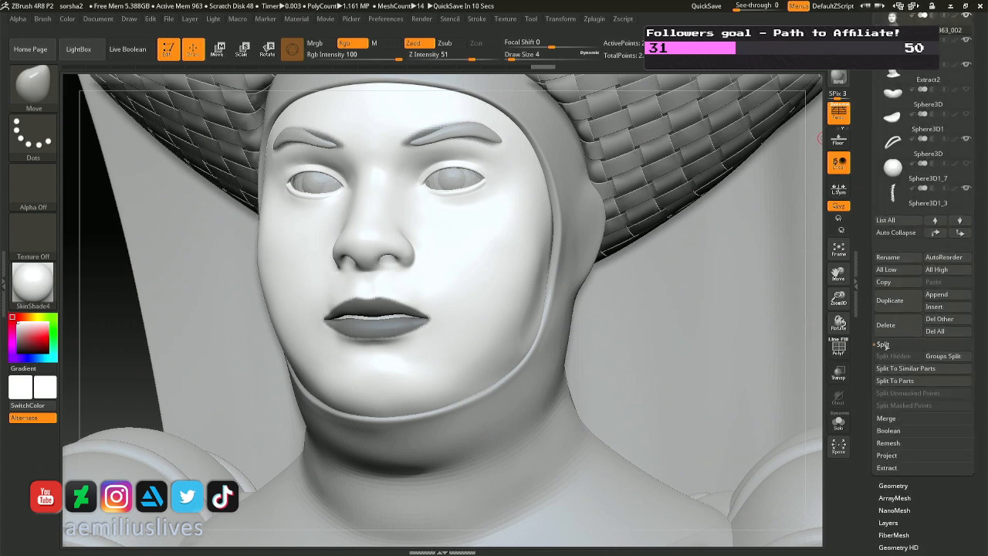
scroll(892, 231, "up", 3)
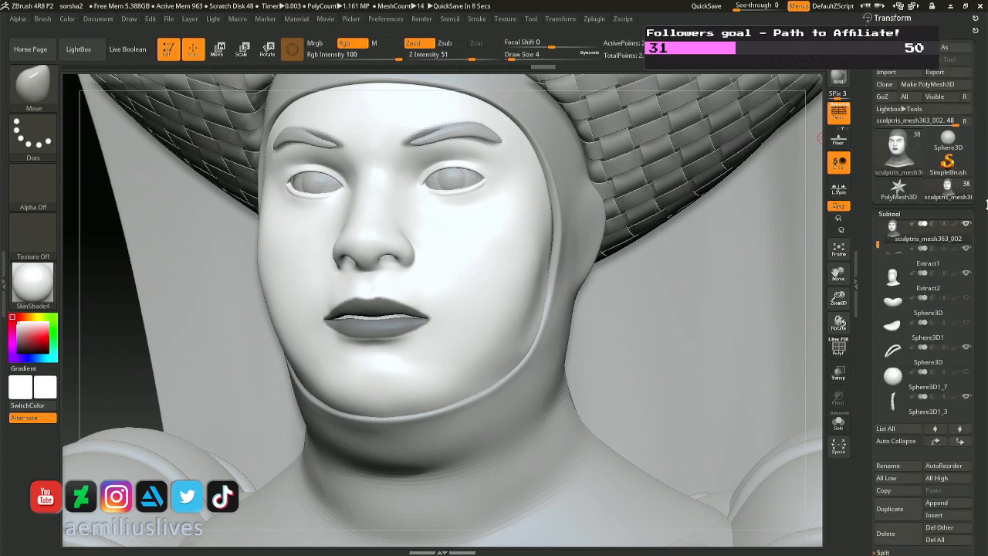
left_click(889, 213)
scroll(985, 290, "down", 1)
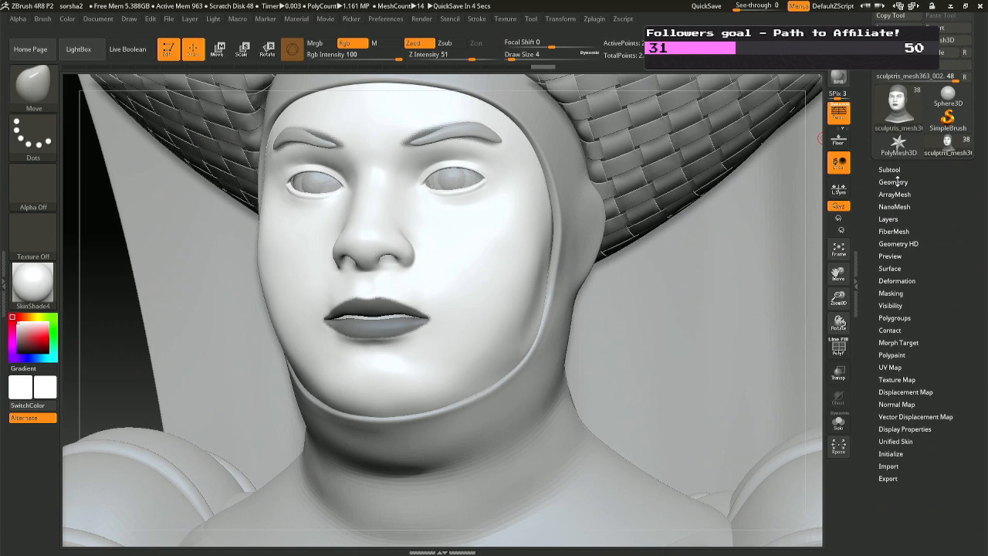
left_click(897, 169)
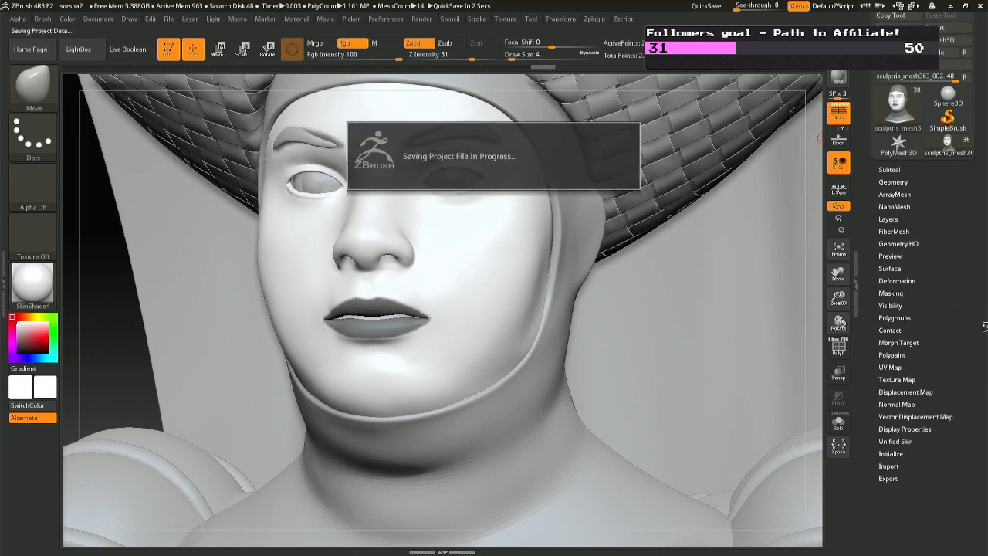
left_click_drag(985, 326, 984, 301)
left_click_drag(985, 474, 986, 200)
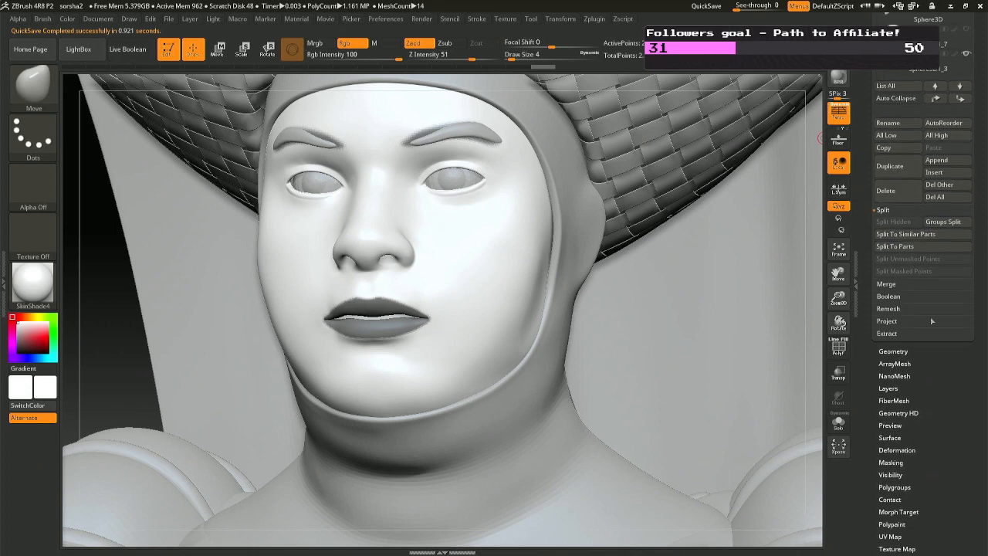
left_click(888, 332)
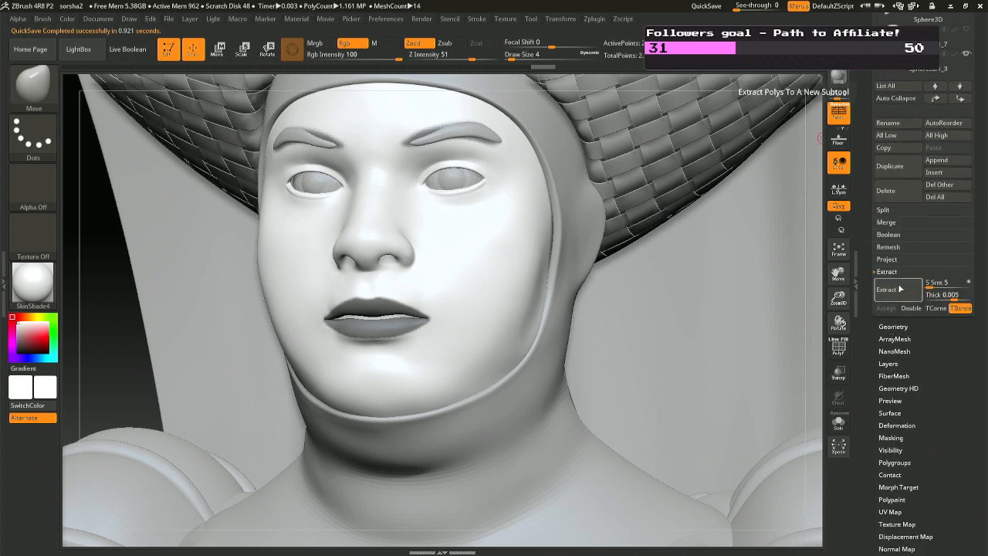
left_click(945, 294)
left_click(900, 294)
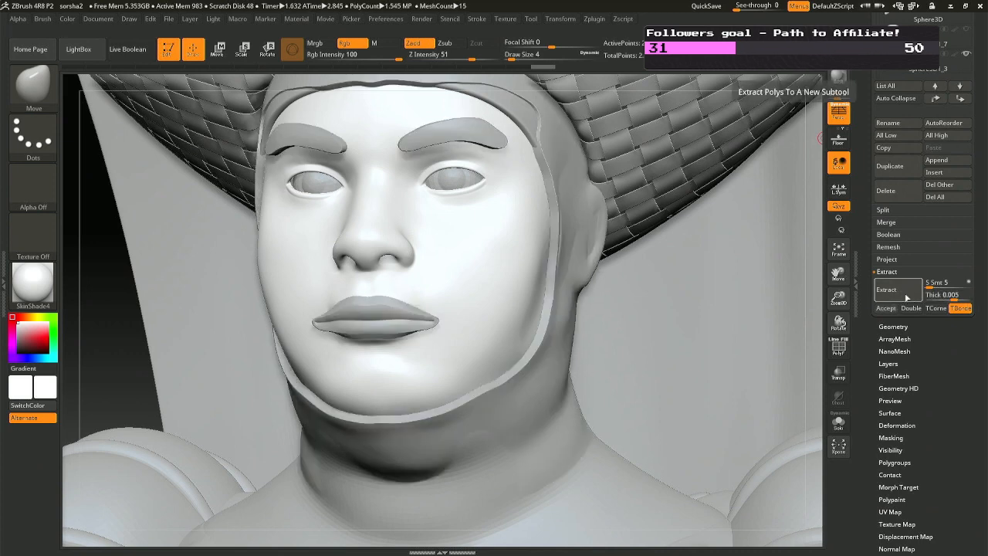
Change the Extract thickness for the masked lips and eyebrows.
left_click(947, 295)
type("0.")
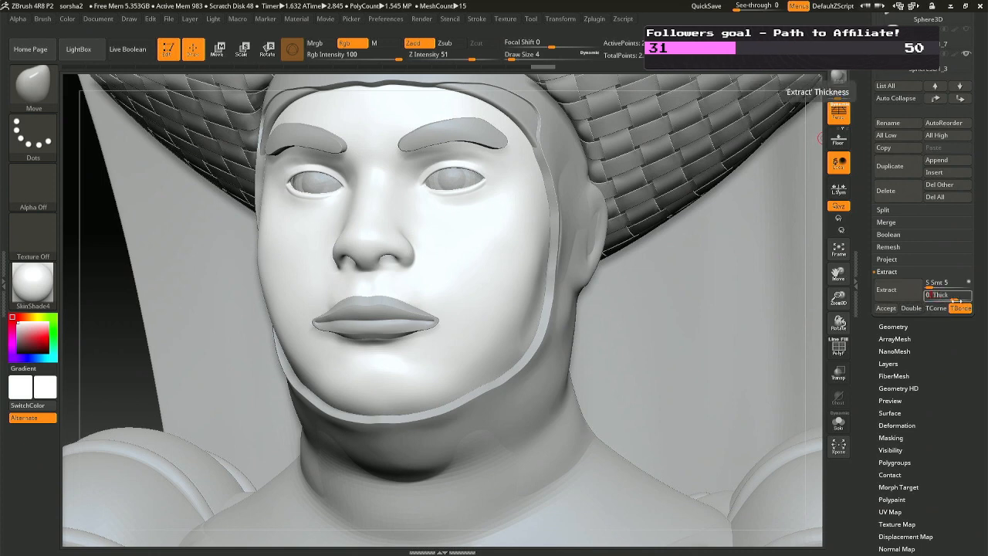
Extract the masked facial areas with a thickness of 0.0025 and accept the result as a new subtool.
type("00")
type("25")
key("Return")
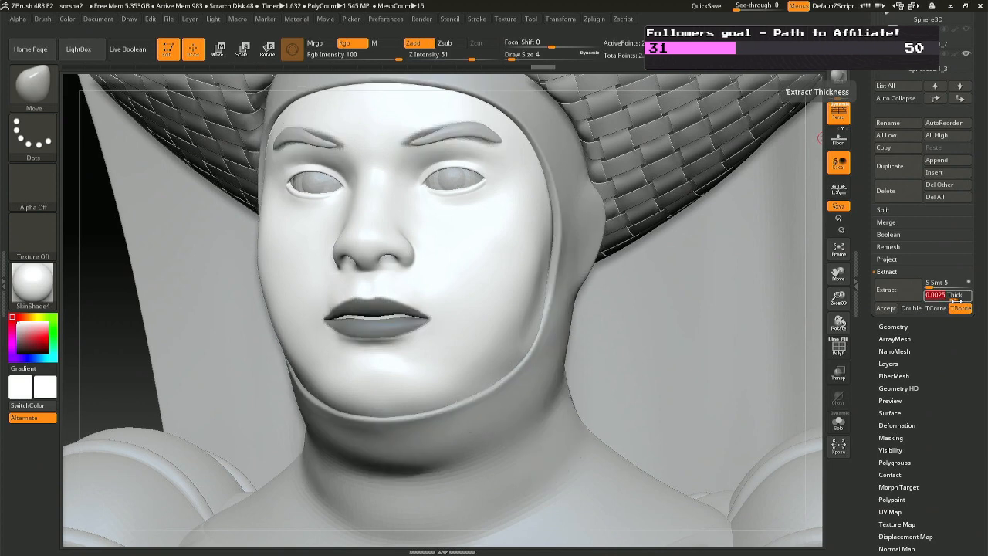
left_click(883, 308)
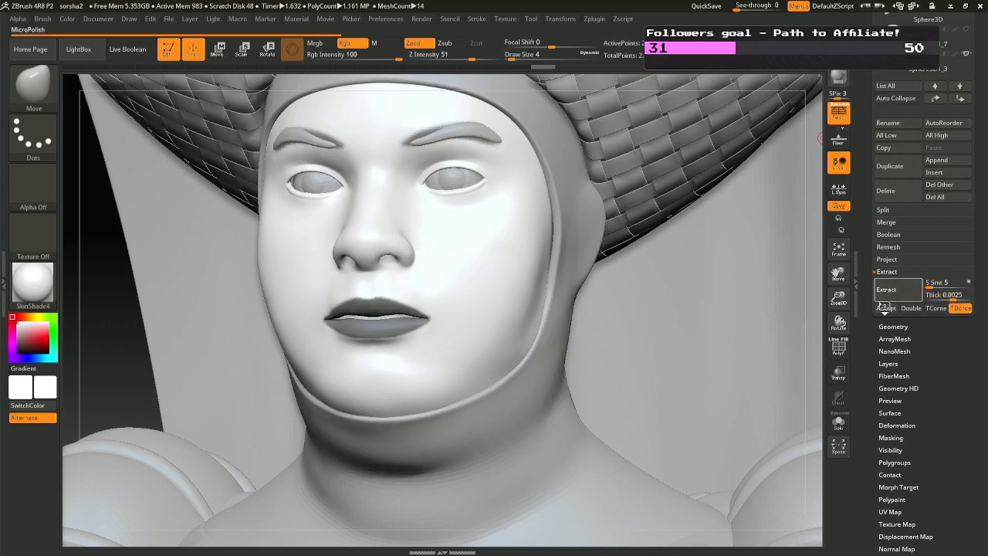
left_click(883, 307)
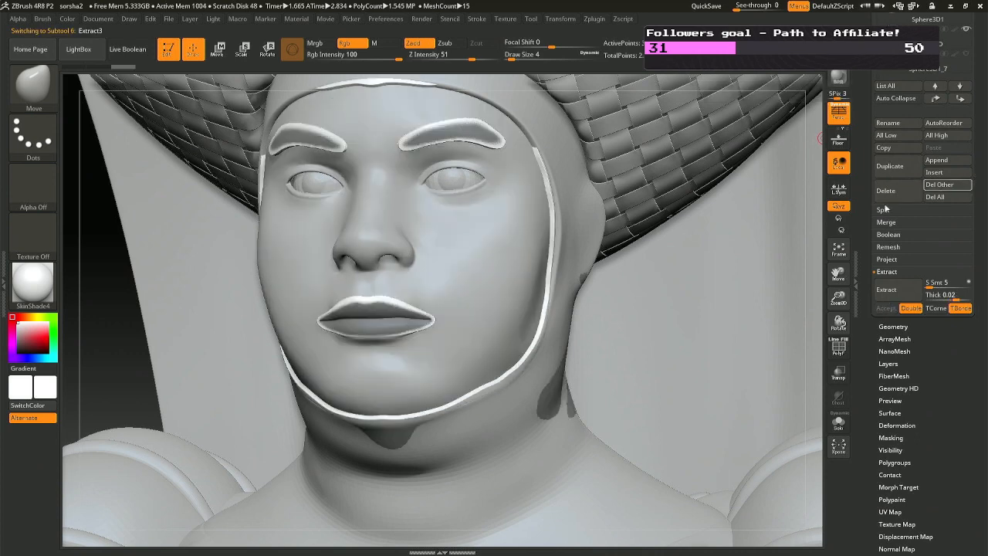
Split the newly extracted subtool into separate subtools by similar parts.
left_click_drag(985, 131, 986, 195)
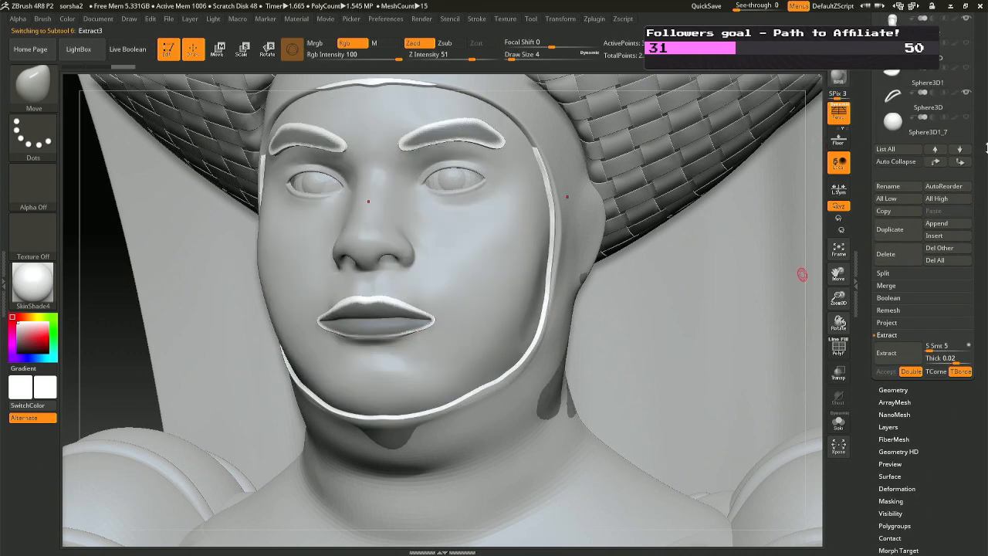
left_click_drag(986, 147, 986, 286)
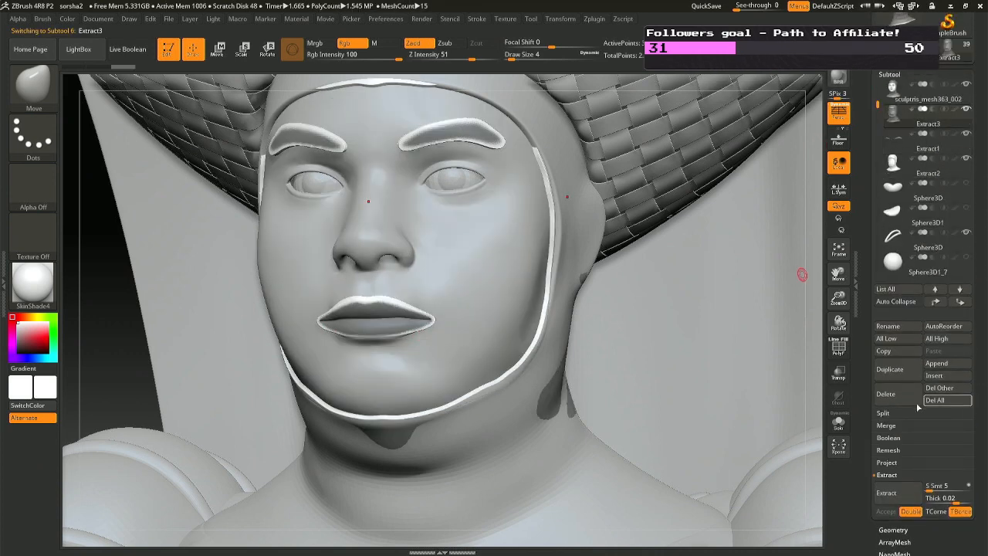
left_click(885, 414)
left_click(904, 437)
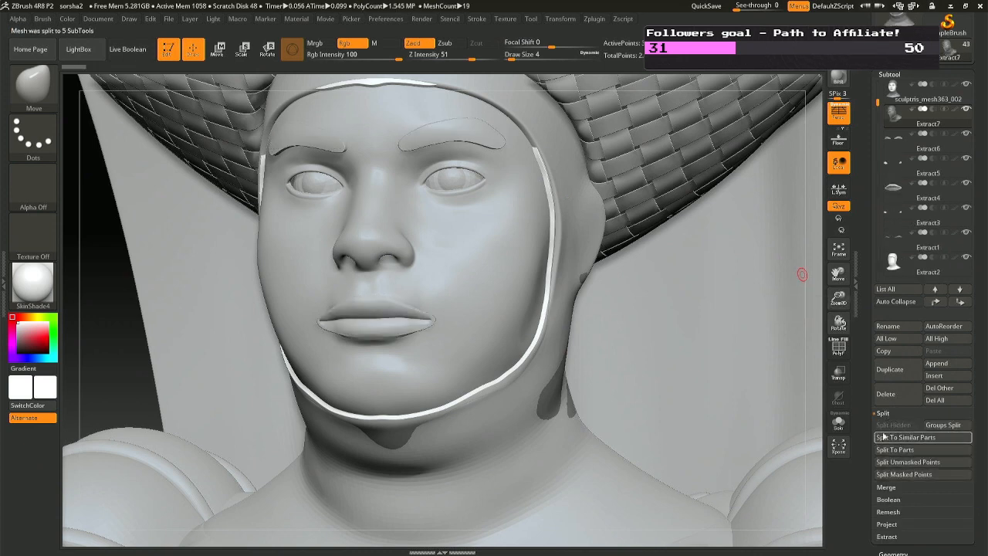
Delete the unneeded hood piece Extract7 and the eyebrow piece Extract6.
left_click(893, 402)
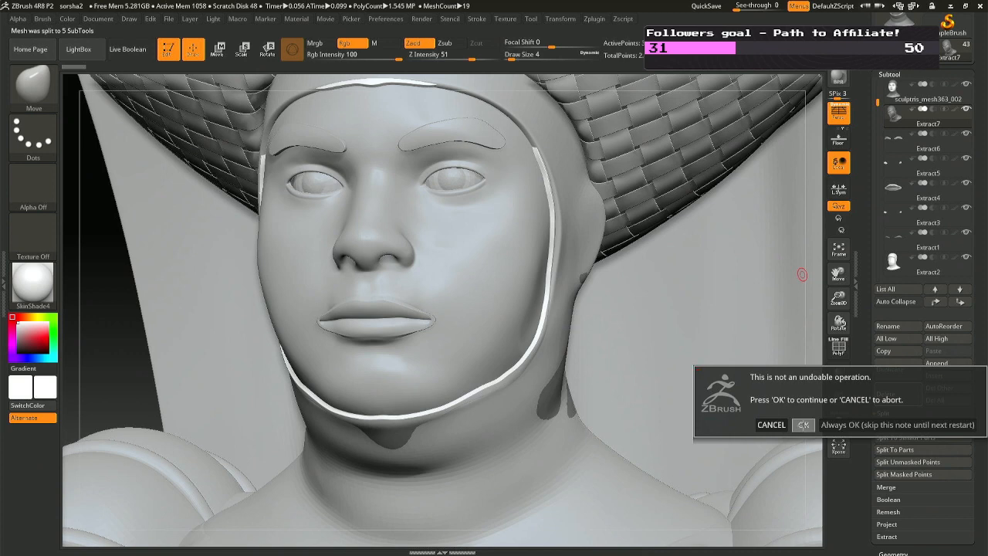
left_click(892, 394)
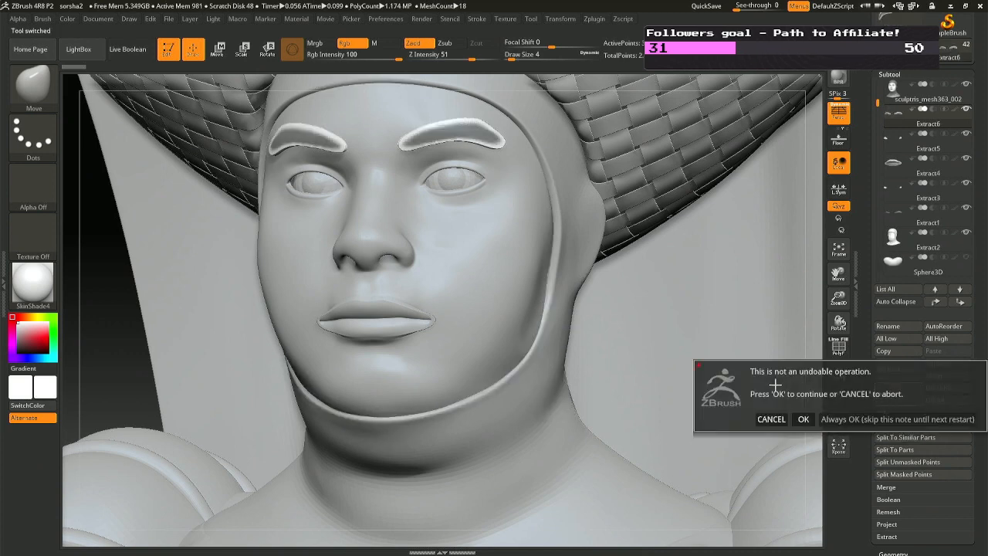
left_click(804, 419)
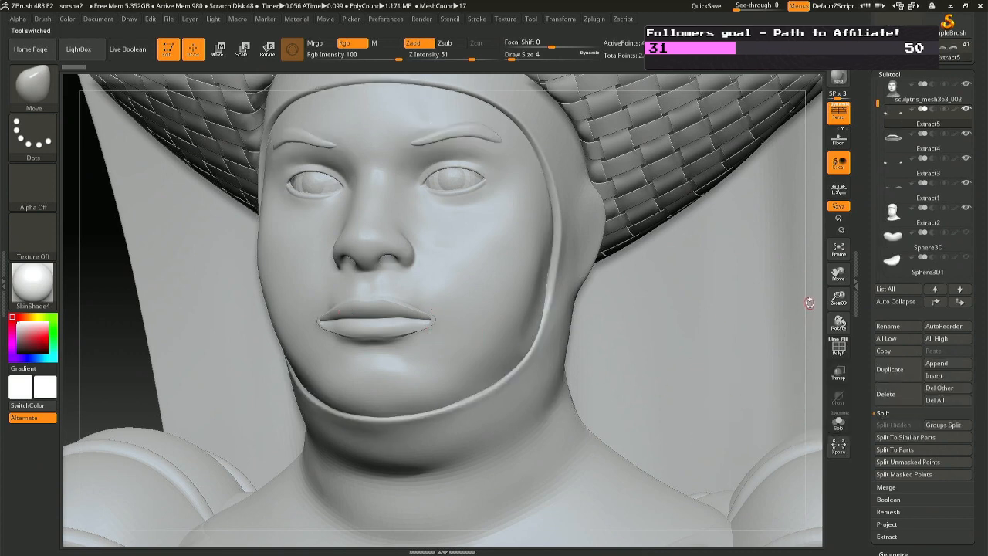
Isolate the small leftover fragments, delete subtools Extract5 and Extract3, and bring the rest of the model back into view.
left_click(888, 397)
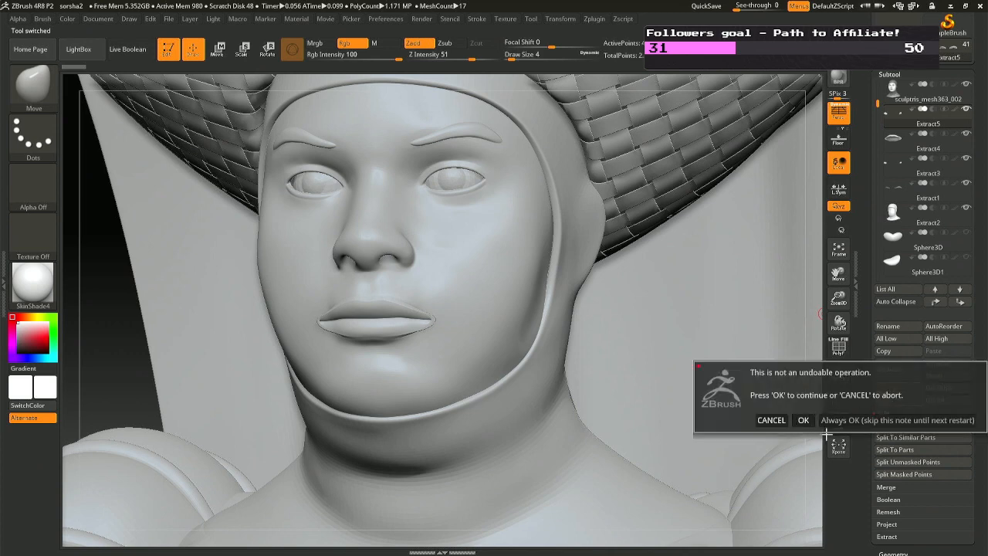
left_click(771, 419)
left_click(838, 422)
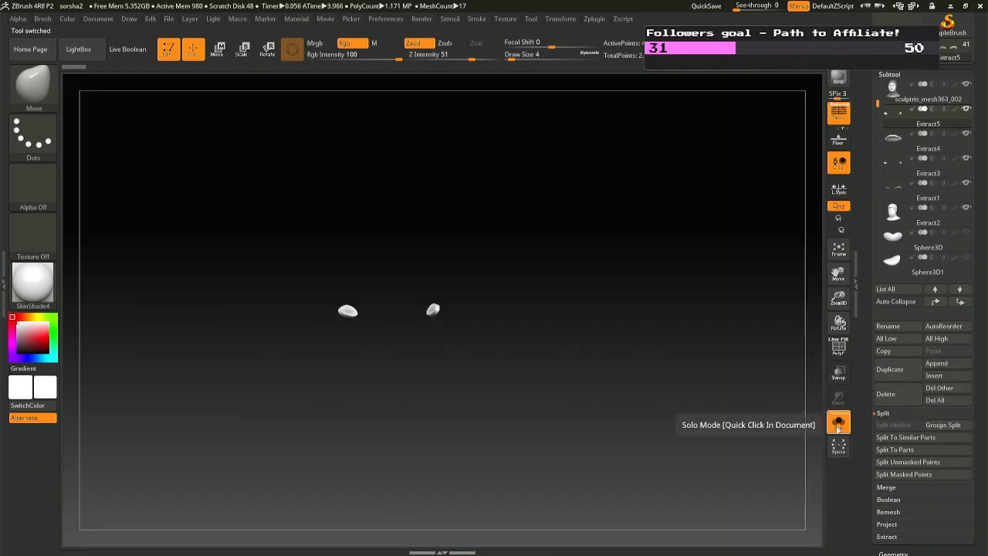
left_click(887, 395)
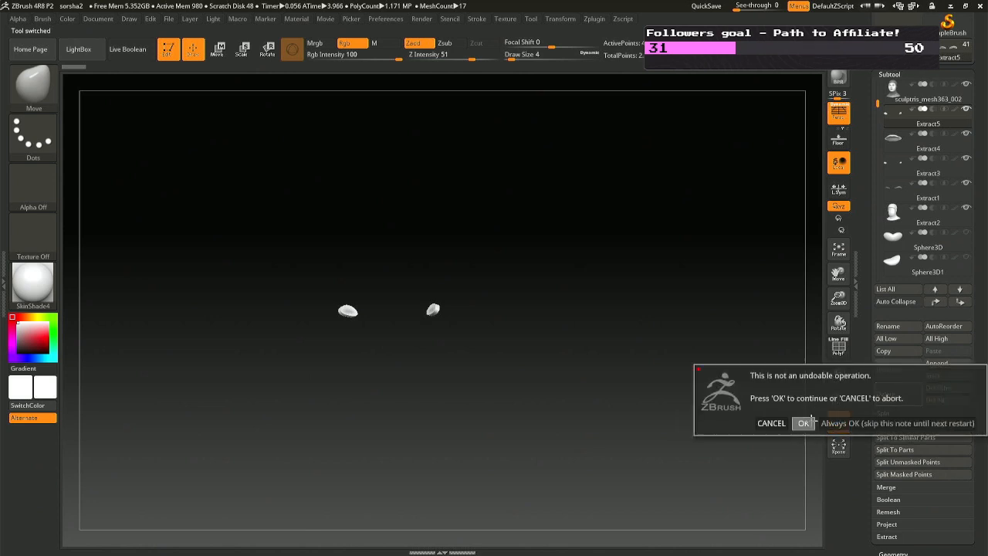
left_click(806, 423)
left_click(896, 151)
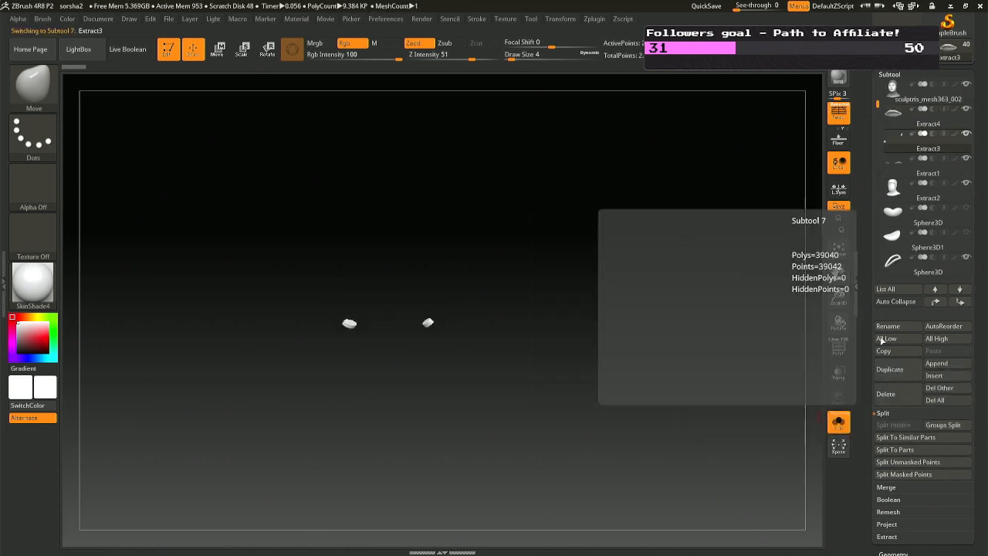
left_click(885, 394)
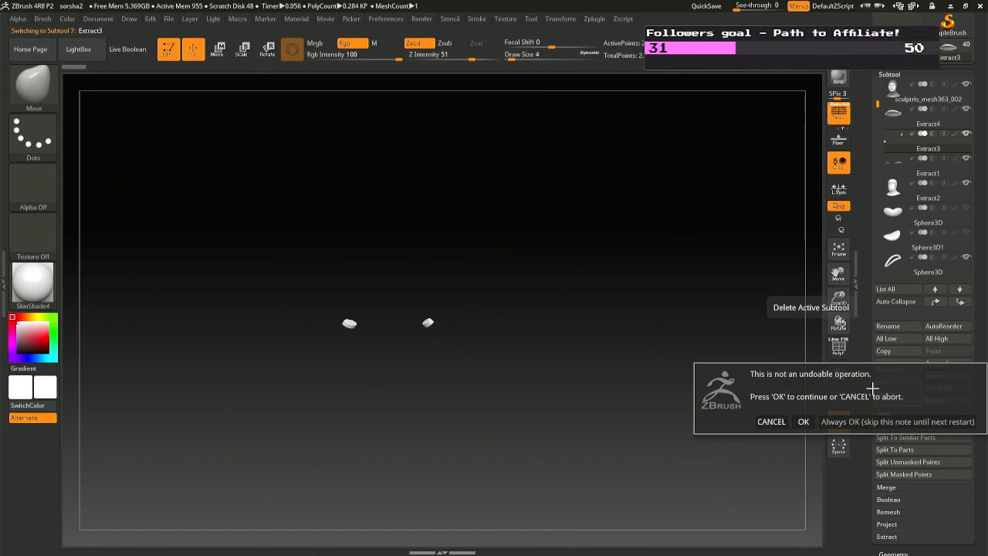
left_click(803, 421)
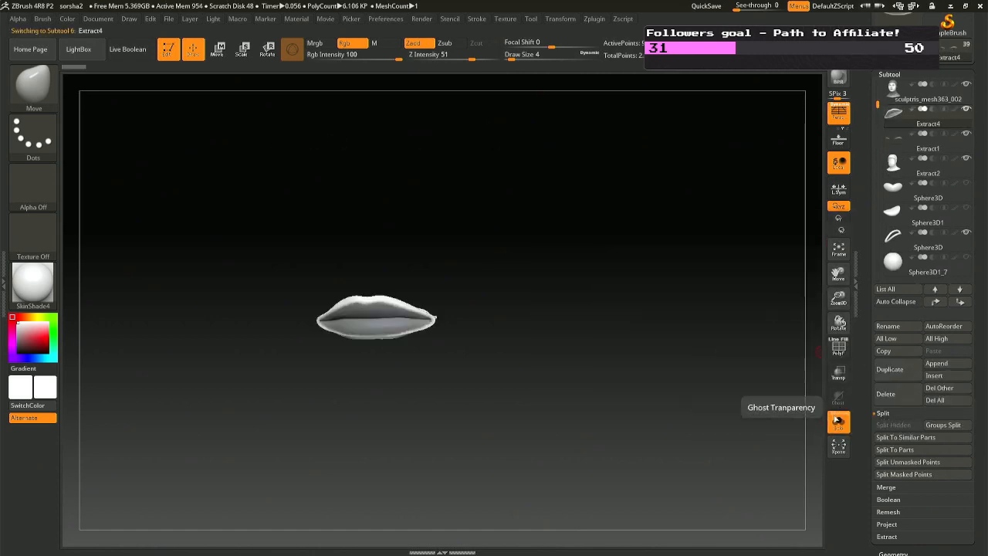
left_click(837, 420)
Set the Move brush's draw size to 90 and fit the extracted lips closer to the face.
key("space")
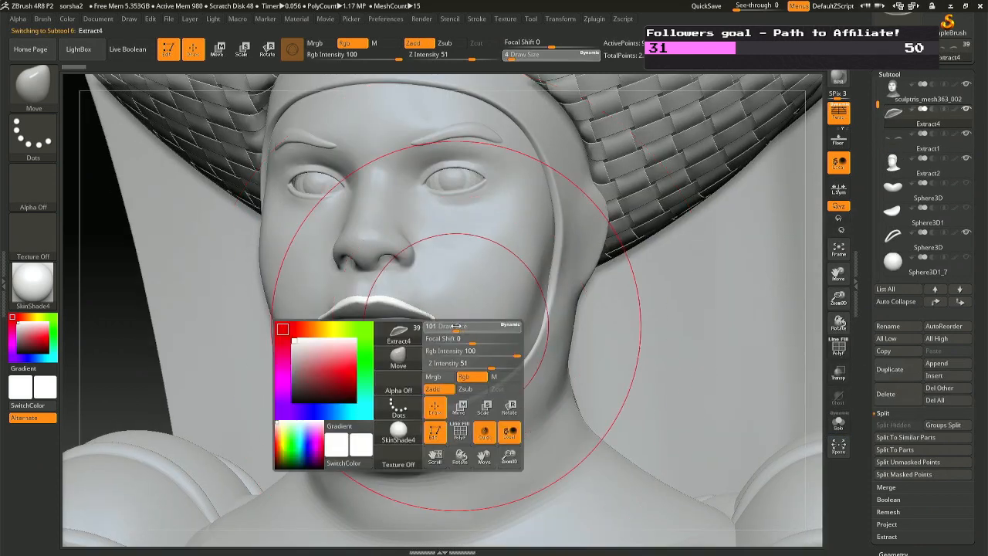
left_click_drag(456, 326, 449, 326)
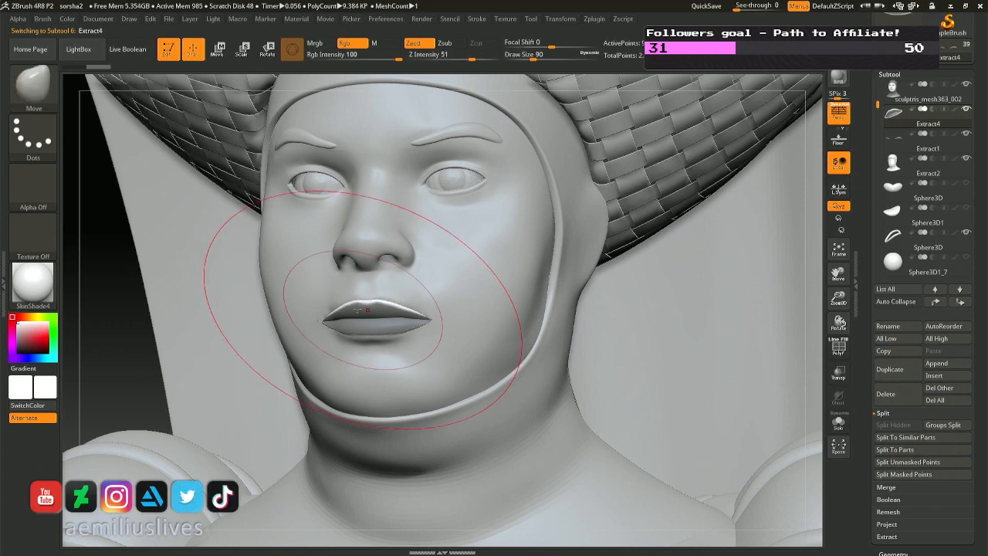
left_click_drag(353, 319, 398, 318, "shift")
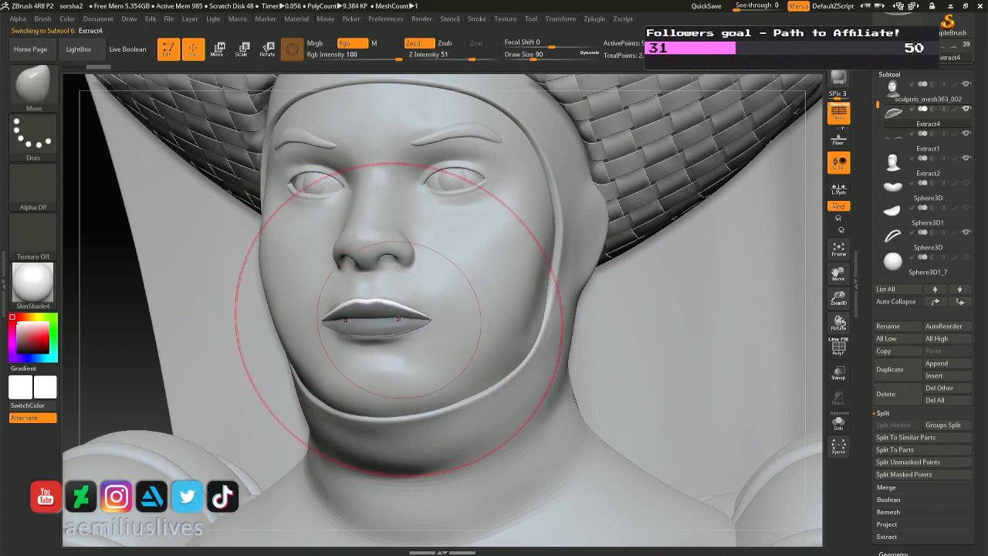
right_click_drag(398, 318, 436, 307)
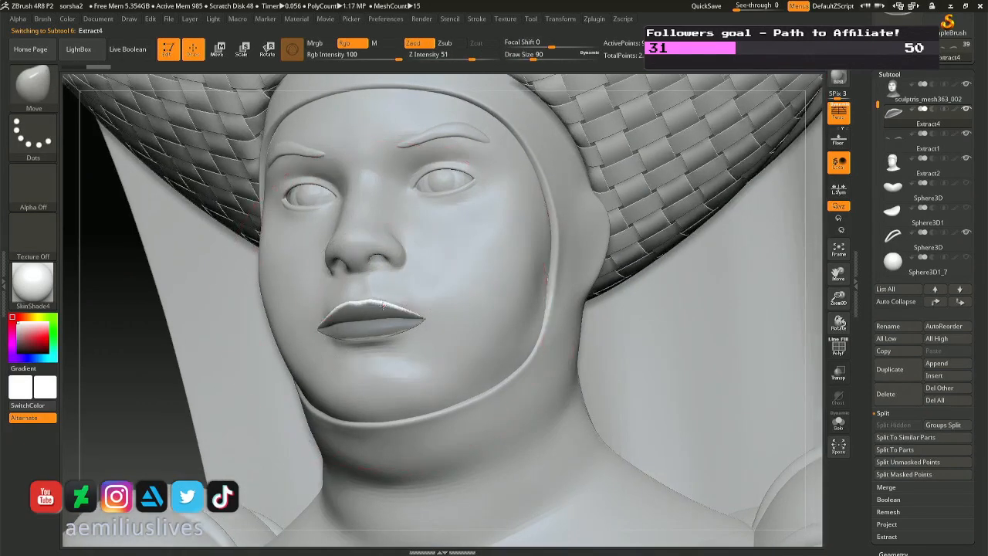
Refine the center of the upper lip's edge with the Move brush at draw size 7 and smooth it.
right_click(382, 307)
right_click_drag(360, 297, 363, 284)
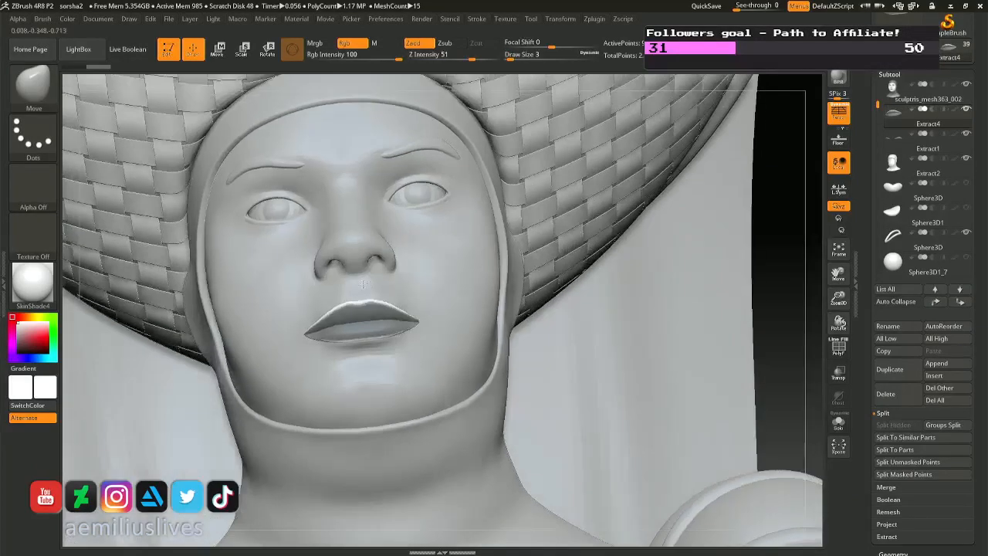
right_click(363, 284)
left_click_drag(366, 284, 363, 284)
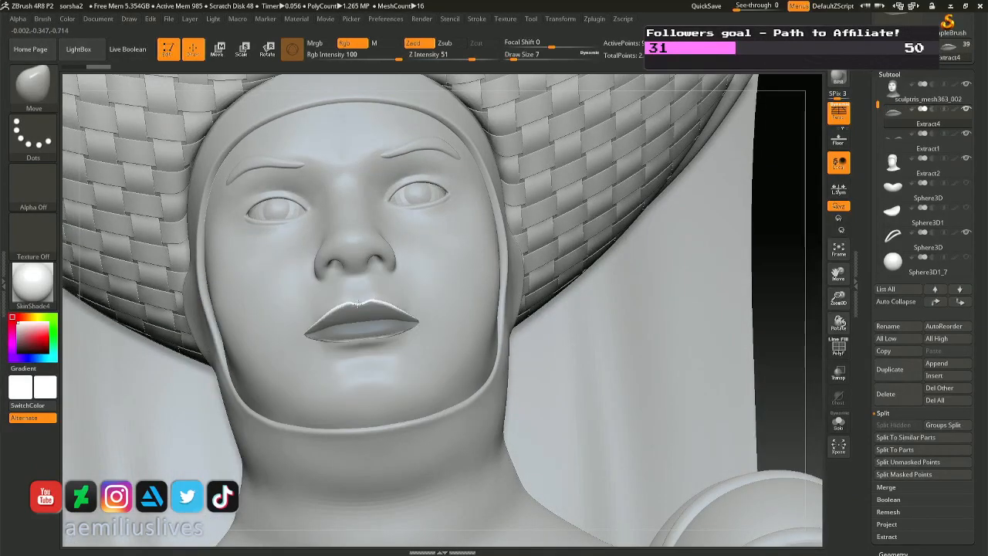
key("shift")
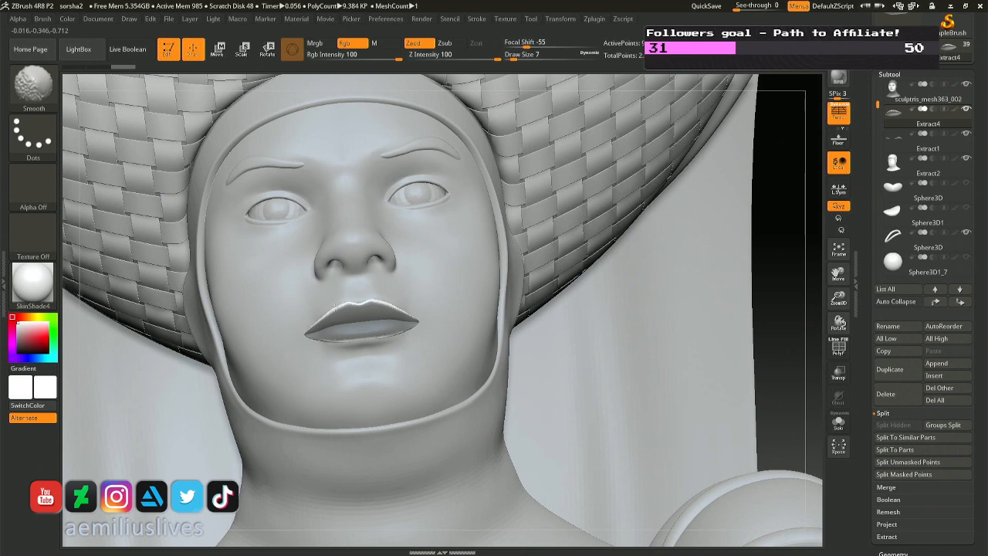
Reshape the lips and mouth corner with the Move brush at draw sizes 23 and 11, undoing unwanted strokes and smoothing the edge.
left_click_drag(787, 192, 717, 186)
key("space")
mouse_move(401, 330)
left_mouse_down()
mouse_move(433, 331)
mouse_move(416, 327)
left_mouse_up()
key("ctrl+z")
key("ctrl+z")
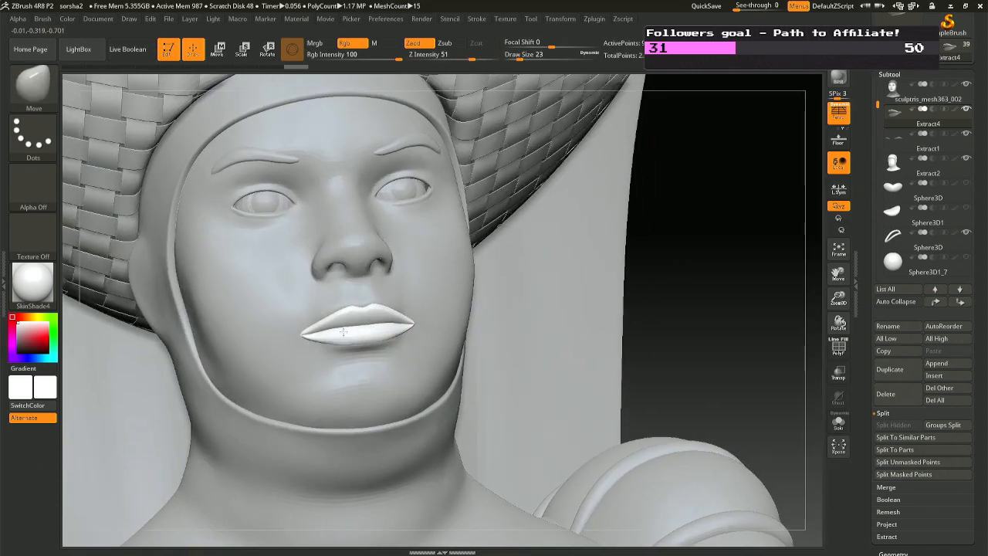
key("space")
left_click_drag(335, 331, 325, 344)
key("space")
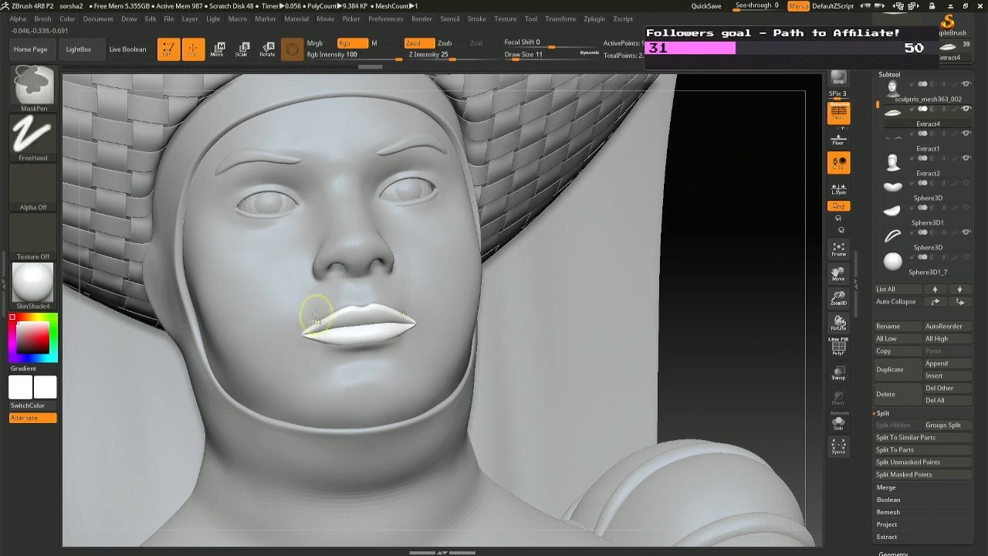
key("shift")
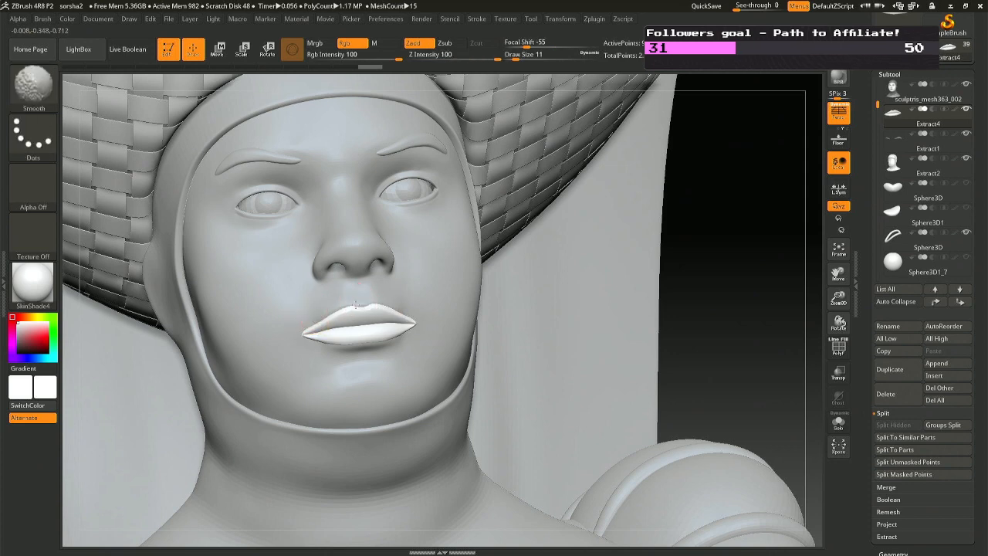
Center and reorient the gizmo on the lips, shift them slightly along Z in profile, and return to the Move brush.
right_click_drag(397, 302, 286, 315)
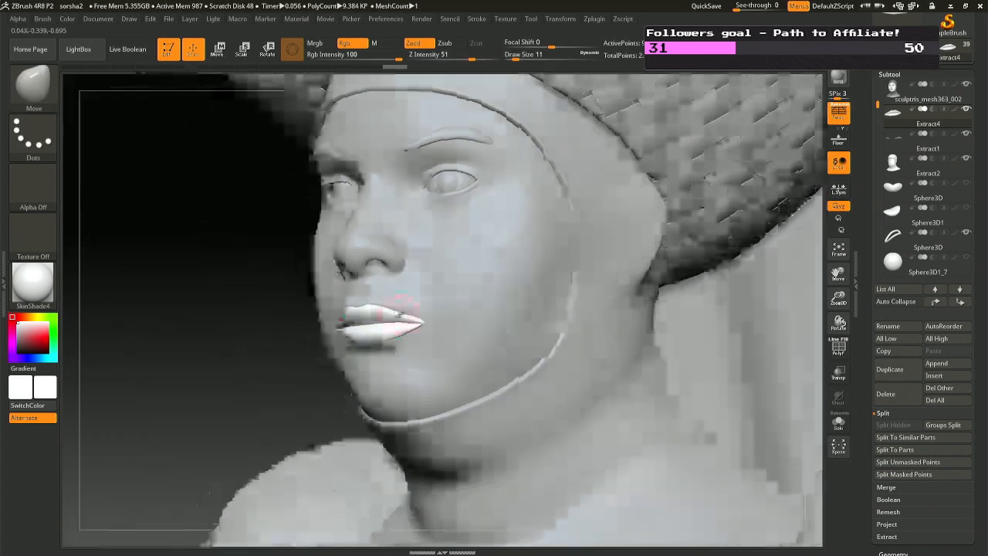
mouse_move(405, 311)
right_mouse_down()
mouse_move(360, 309)
mouse_move(378, 309)
right_mouse_up()
key("r")
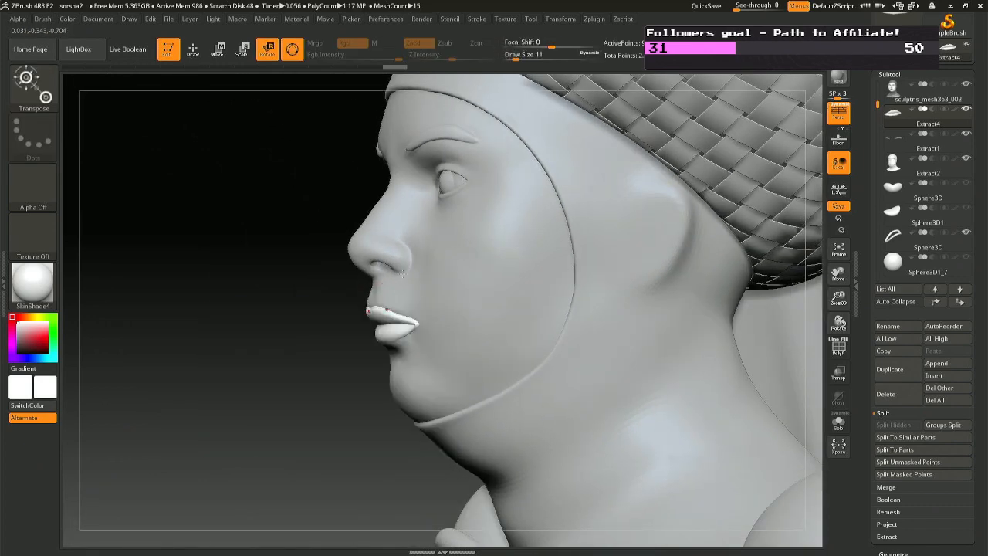
left_click(374, 329)
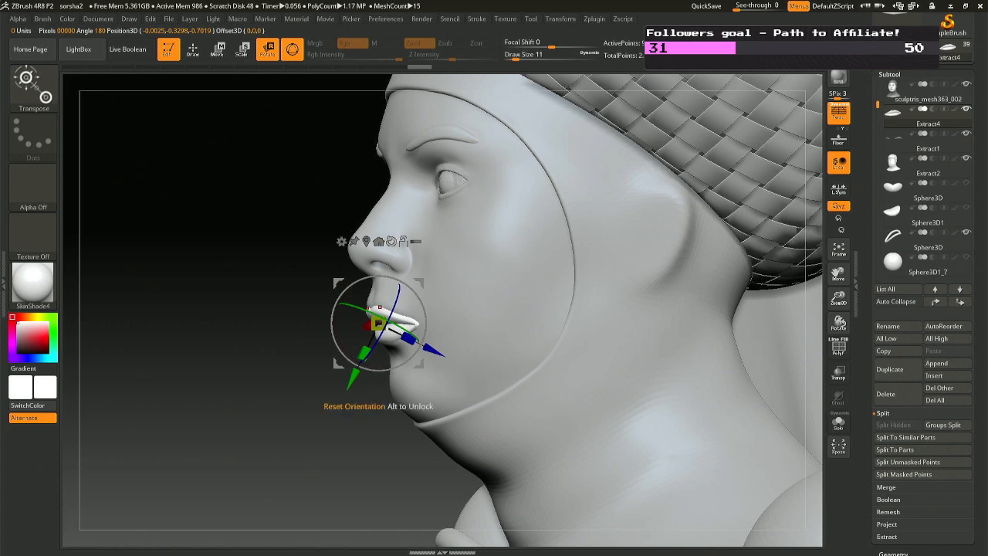
left_click(365, 242)
mouse_move(362, 284)
right_mouse_down()
mouse_move(405, 285)
mouse_move(363, 284)
right_mouse_up()
left_click(368, 243)
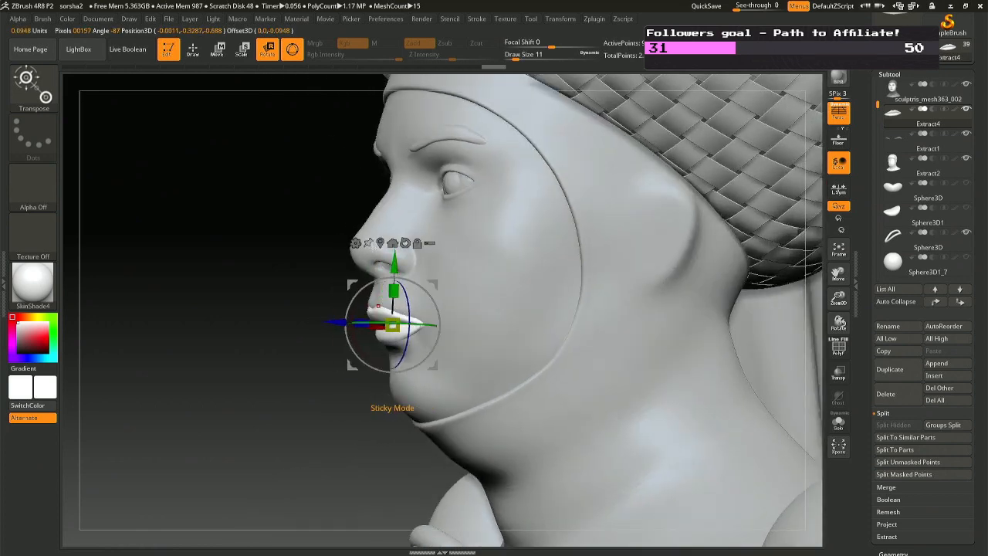
key("space")
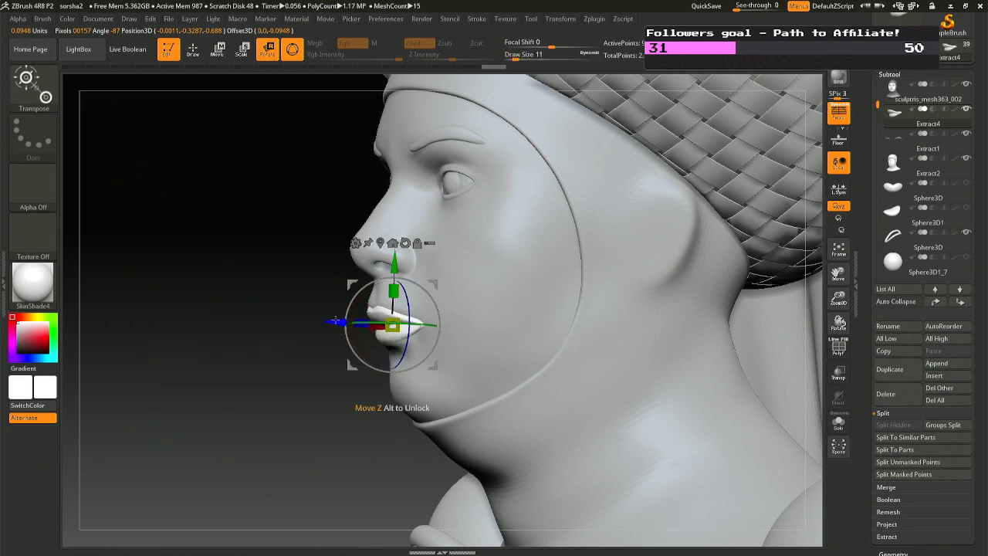
left_click_drag(336, 321, 336, 318)
key("q")
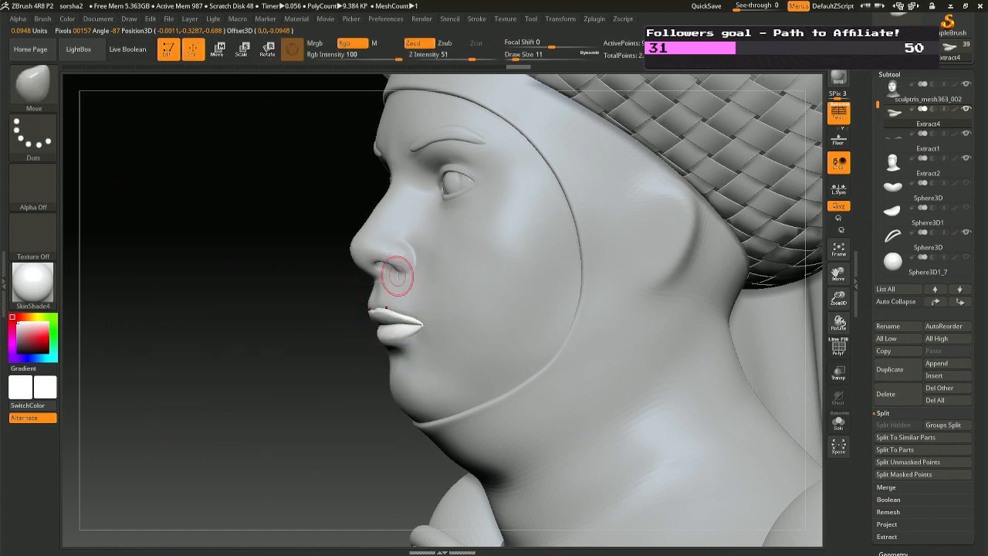
Try to reshape the mouth corner with the Move brush at draw size 20, and undo the stroke.
mouse_move(396, 276)
right_mouse_down()
mouse_move(446, 272)
mouse_move(289, 322)
mouse_move(328, 279)
right_mouse_up()
key("space")
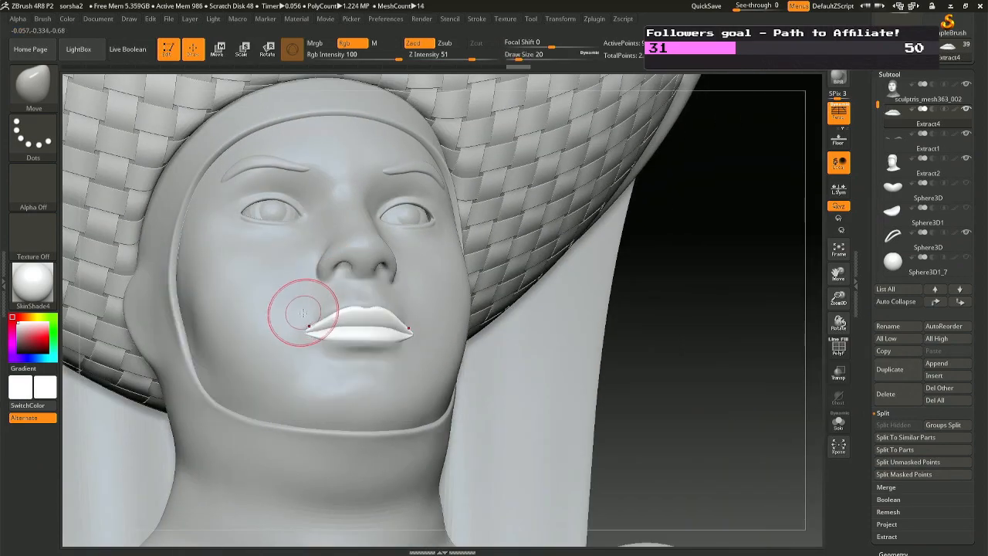
mouse_move(303, 313)
left_mouse_down()
mouse_move(300, 330)
mouse_move(318, 338)
left_mouse_up()
key("ctrl+z")
Smooth the lower lip's edge with the Smooth brush at draw size 7 and focal shift 35.
key("space")
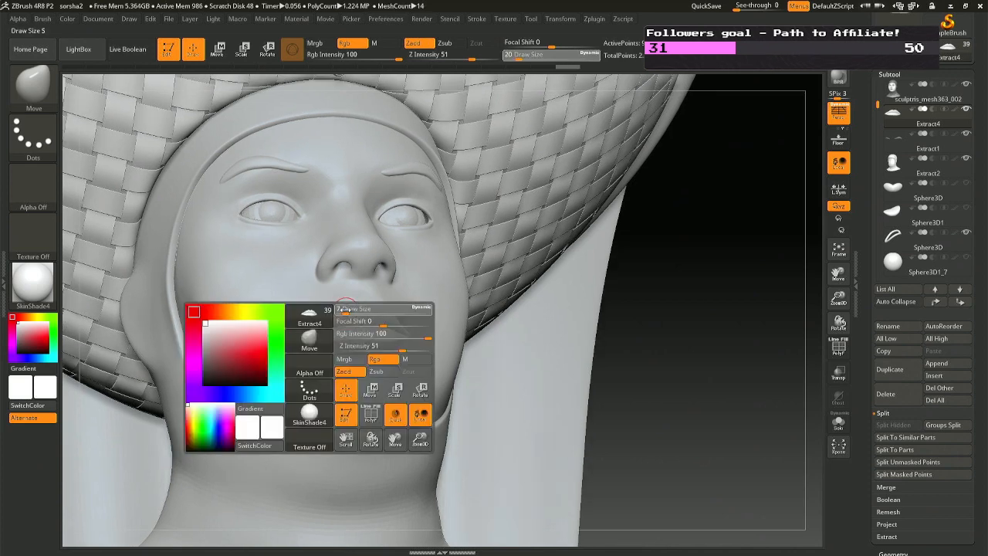
key("shift")
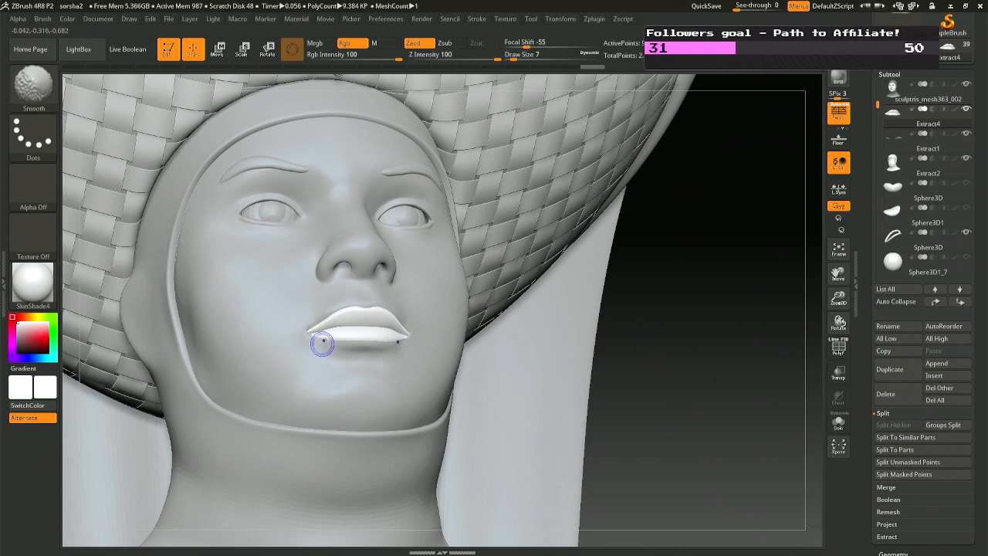
left_click_drag(516, 48, 542, 47)
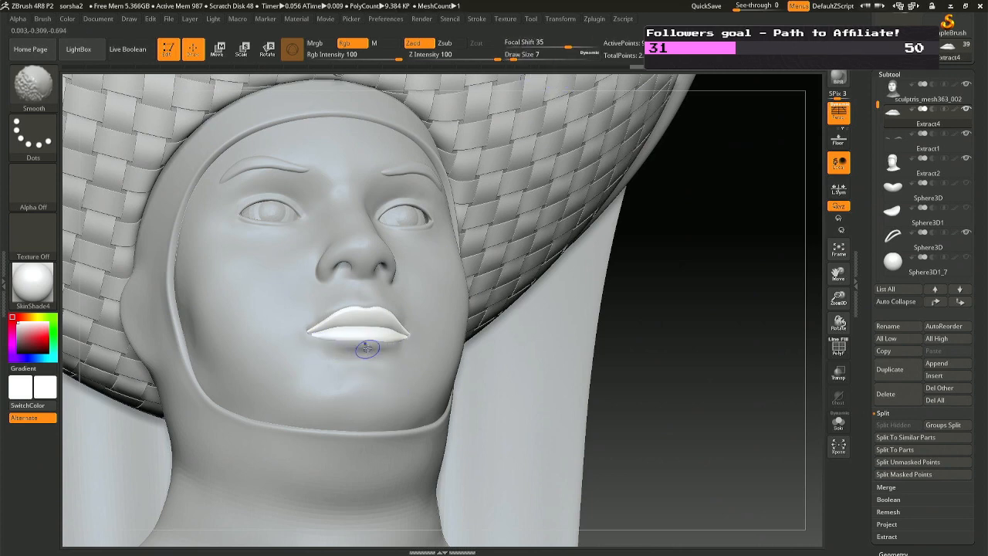
Reshape the lower lip at draw size 16 with the Move Topological brush.
mouse_move(418, 350)
right_mouse_down()
mouse_move(386, 331)
mouse_move(371, 345)
mouse_move(394, 336)
mouse_move(392, 320)
mouse_move(321, 342)
right_mouse_up()
key("space")
left_click_drag(320, 332, 327, 335)
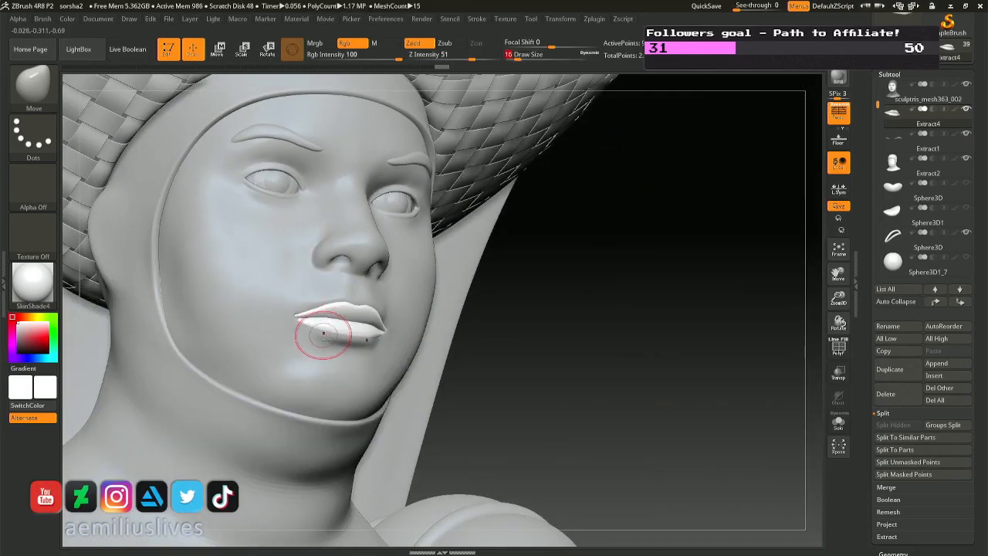
key("b")
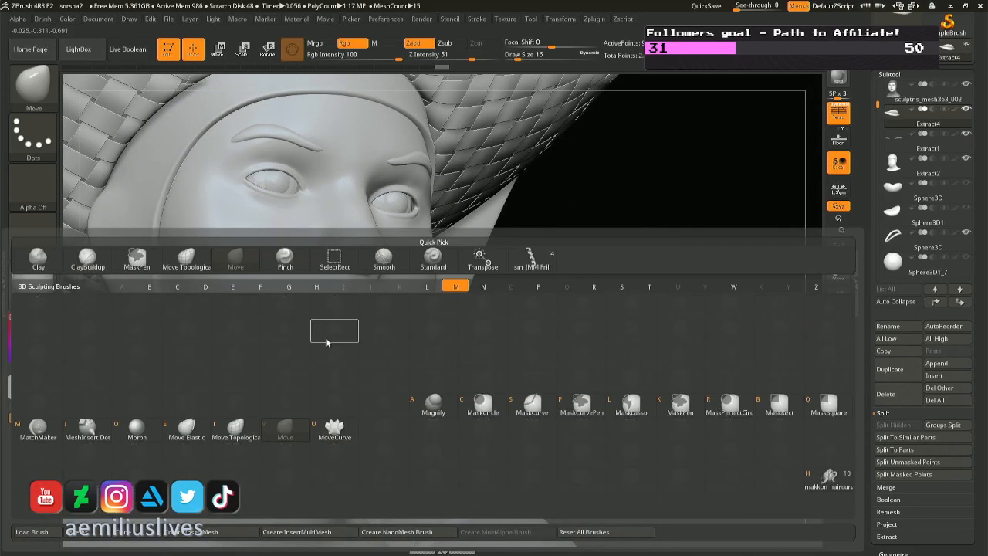
key("m")
key("t")
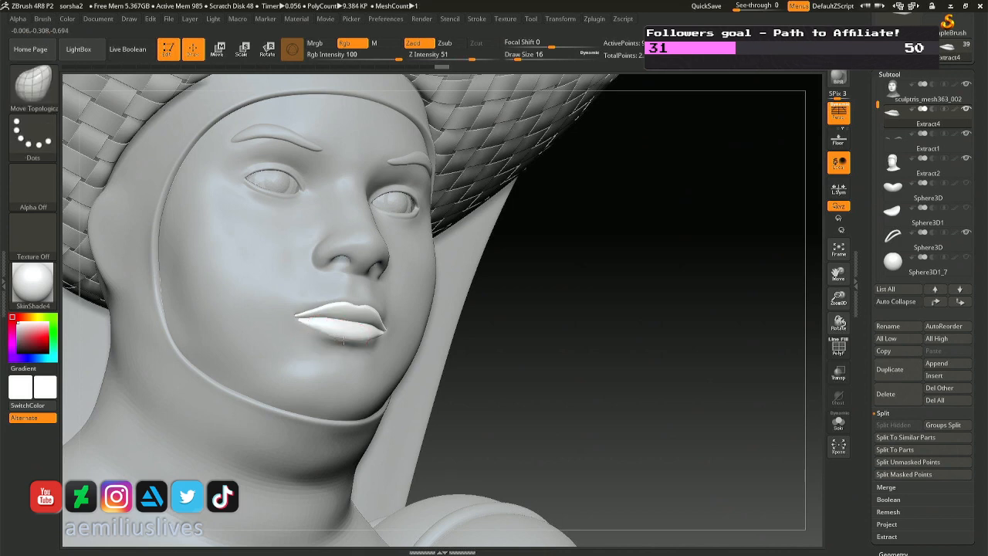
left_click_drag(525, 332, 468, 363)
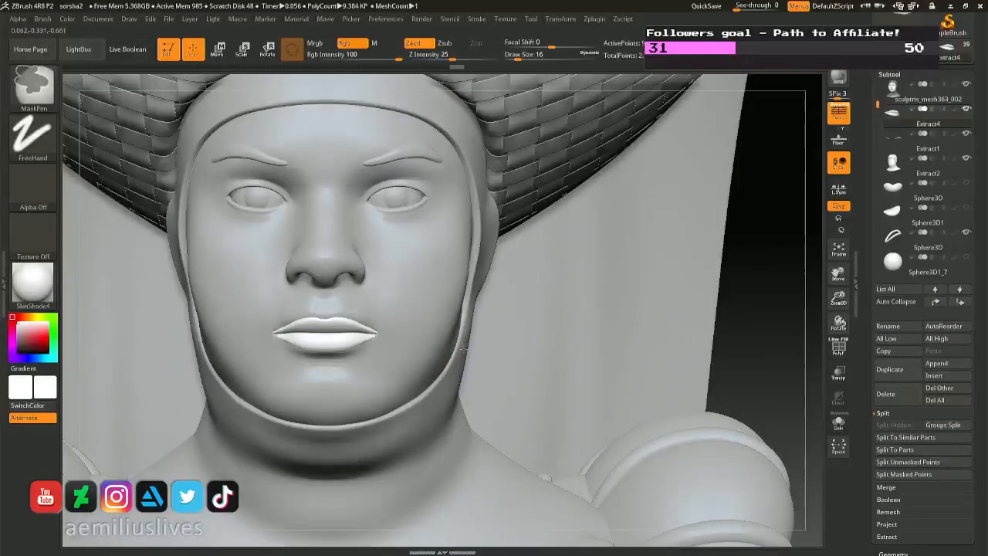
right_click_drag(463, 349, 478, 255, "ctrl")
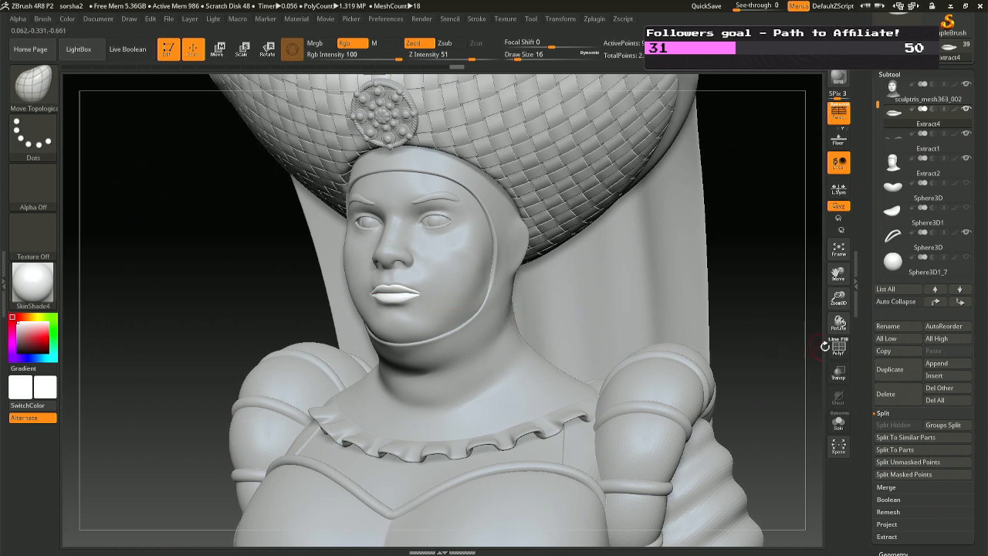
Remesh the lips with ZRemesher at a target polygon count of about 2 and check the new topology.
left_click(926, 239)
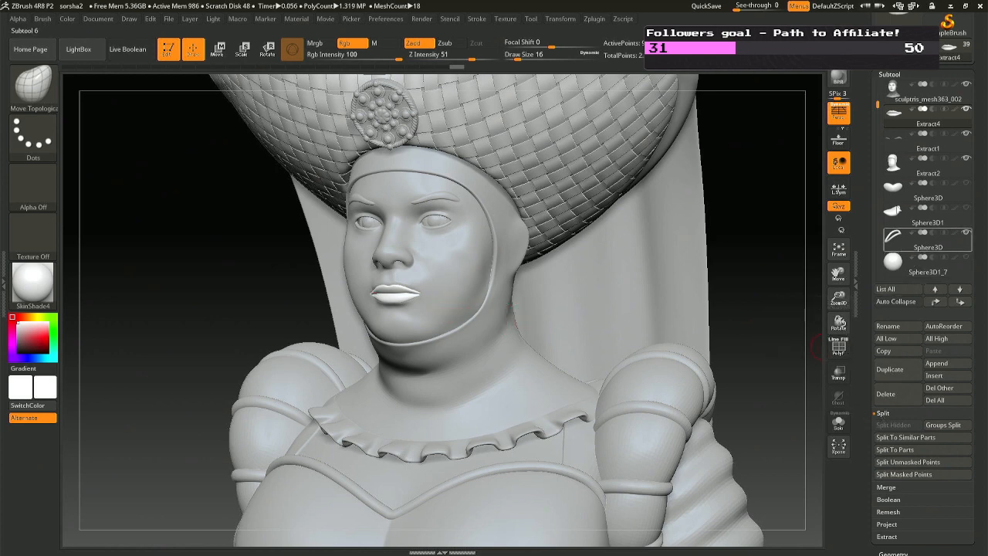
left_click(896, 74)
left_click(899, 86)
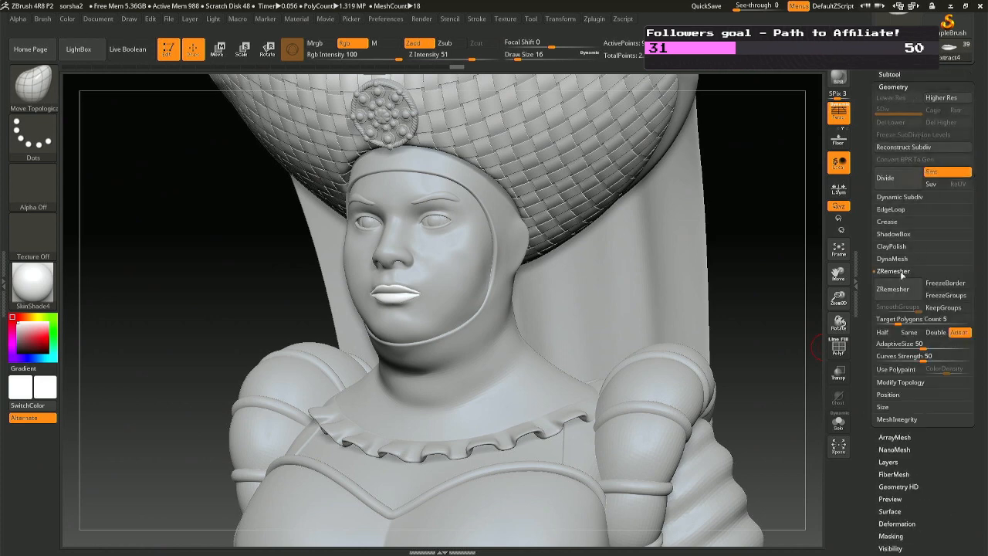
left_click_drag(898, 319, 892, 319)
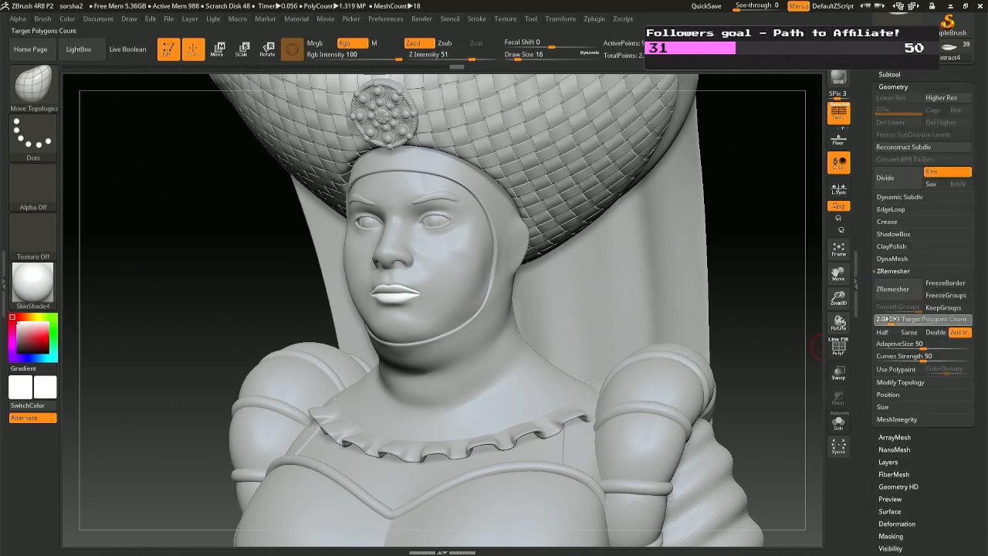
left_click(892, 289)
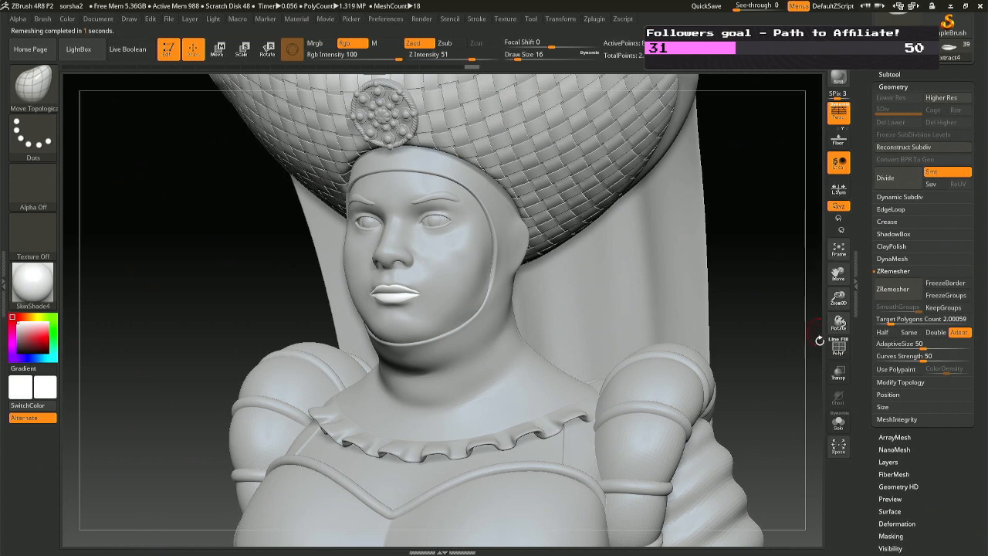
left_click(836, 354)
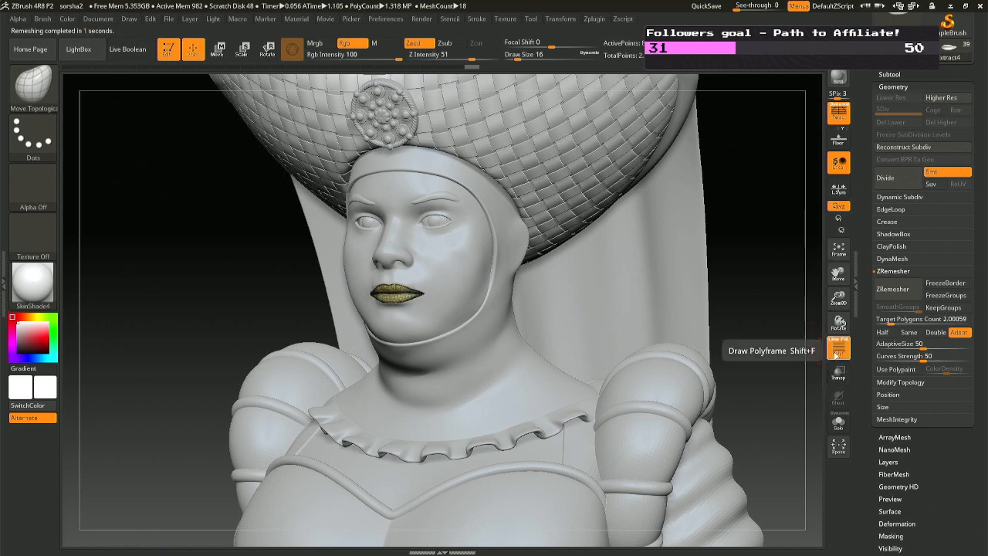
left_click(836, 353)
Refine the lower lip near the mouth corner with the Move Topological brush at draw size 7.
right_click_drag(404, 255, 422, 380, "ctrl")
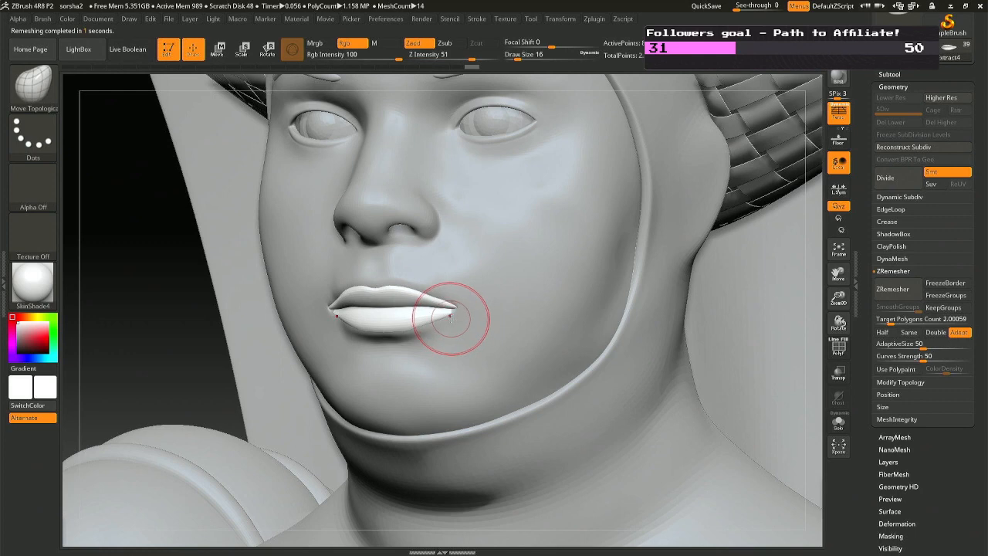
key("b")
key("Escape")
key("space")
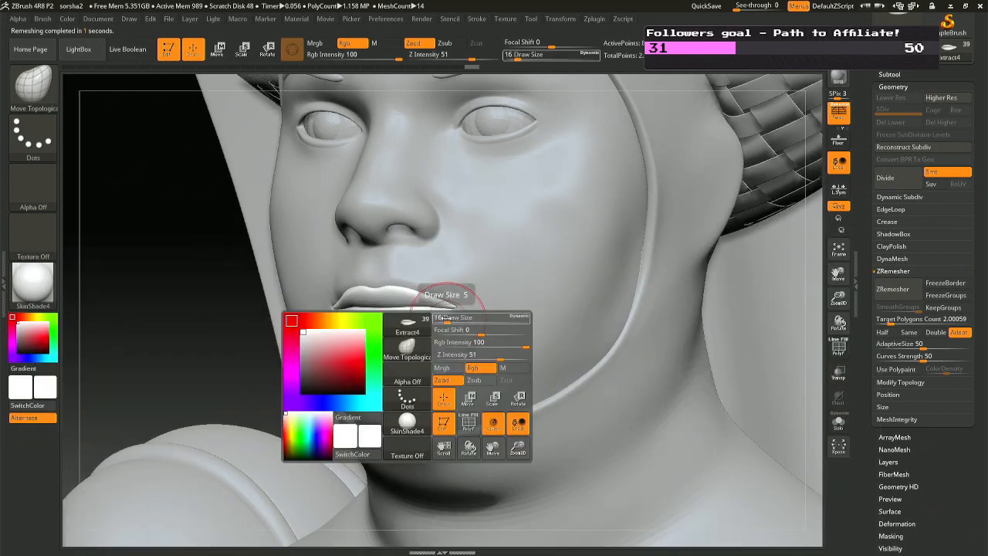
left_click_drag(445, 317, 439, 317)
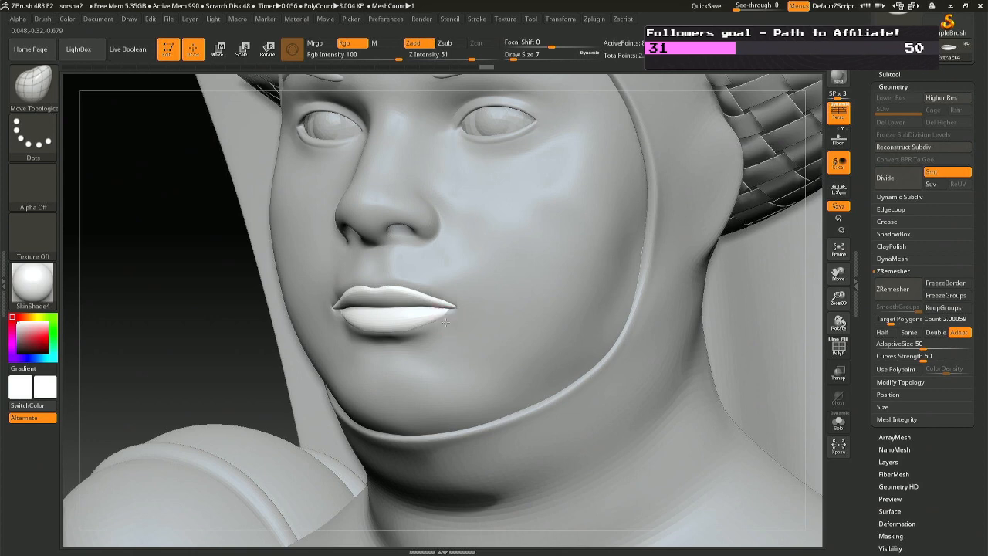
left_click_drag(440, 323, 443, 325)
right_click_drag(386, 325, 430, 324)
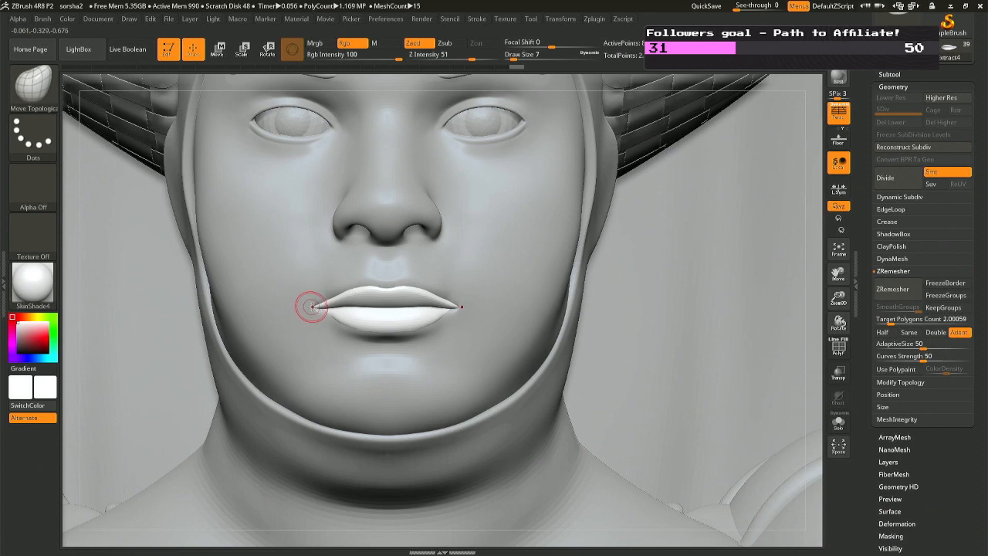
Adjust the mouth corners with the Move Topological brush at draw size 27.
key("space")
left_click_drag(304, 312, 322, 312)
right_click_drag(319, 306, 275, 308)
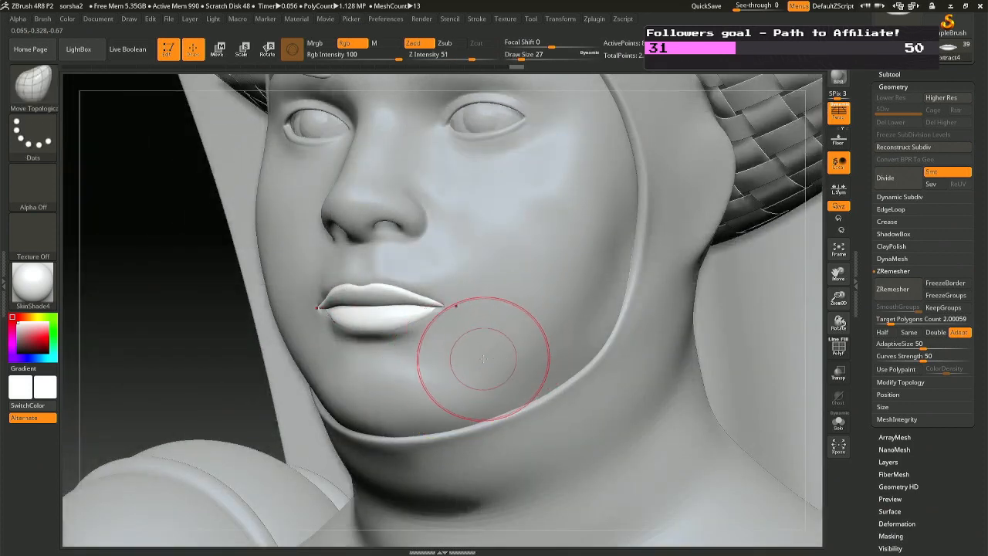
Show the figure from the front and save the project.
mouse_move(483, 357)
right_mouse_down("ctrl")
mouse_move(492, 251)
mouse_move(522, 158)
mouse_move(557, 284)
right_mouse_up("ctrl")
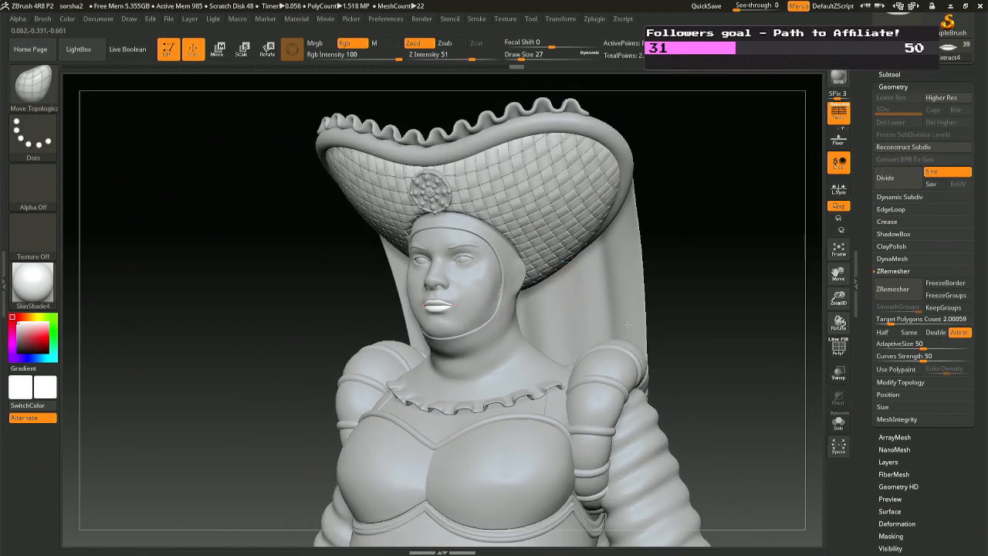
right_click_drag(627, 323, 634, 313, "shift")
key("ctrl")
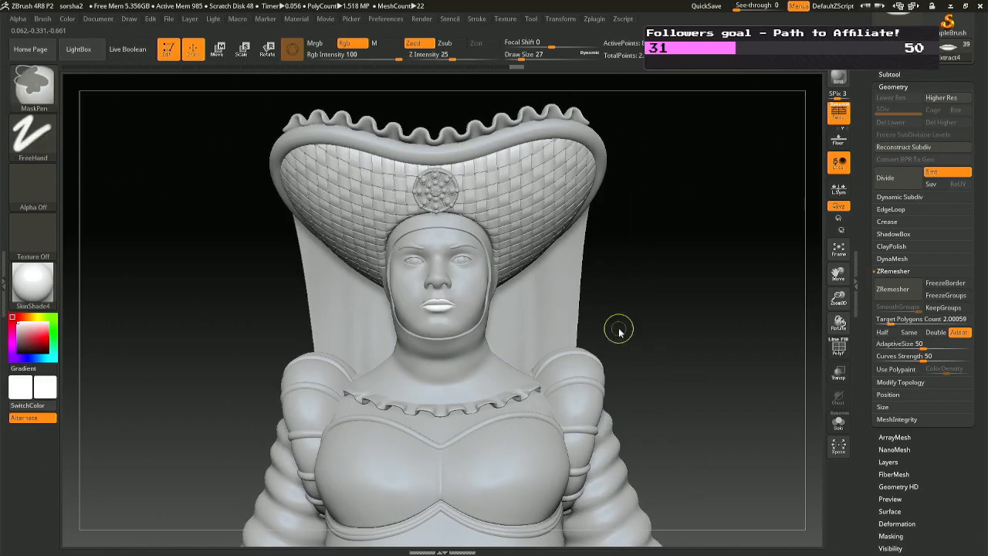
key("ctrl+s")
key("Return")
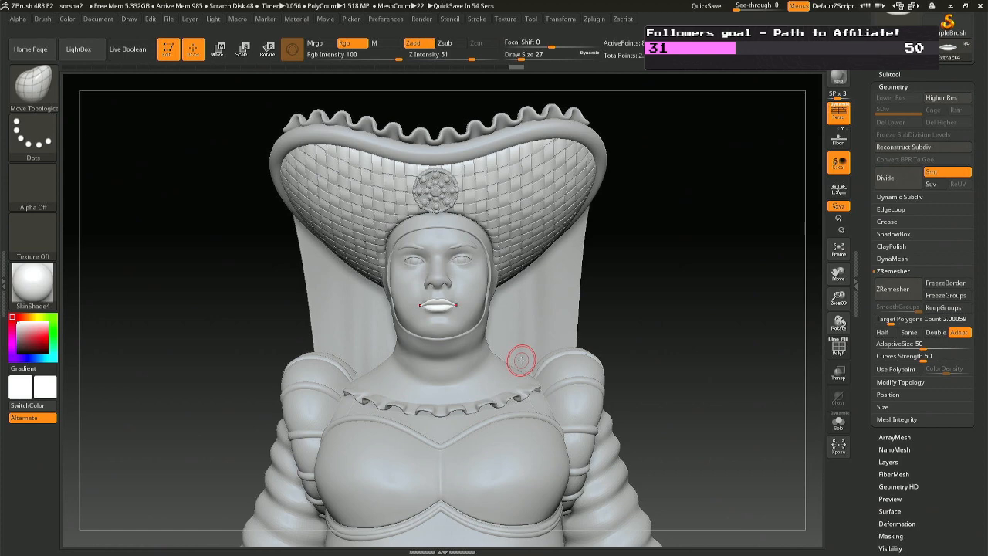
Try to reshape the lips' center from below with the Move Topological brush at draw size 27, and undo the stroke.
mouse_move(470, 273)
right_mouse_down()
mouse_move(472, 244)
mouse_move(474, 273)
mouse_move(424, 362)
mouse_move(448, 313)
right_mouse_up()
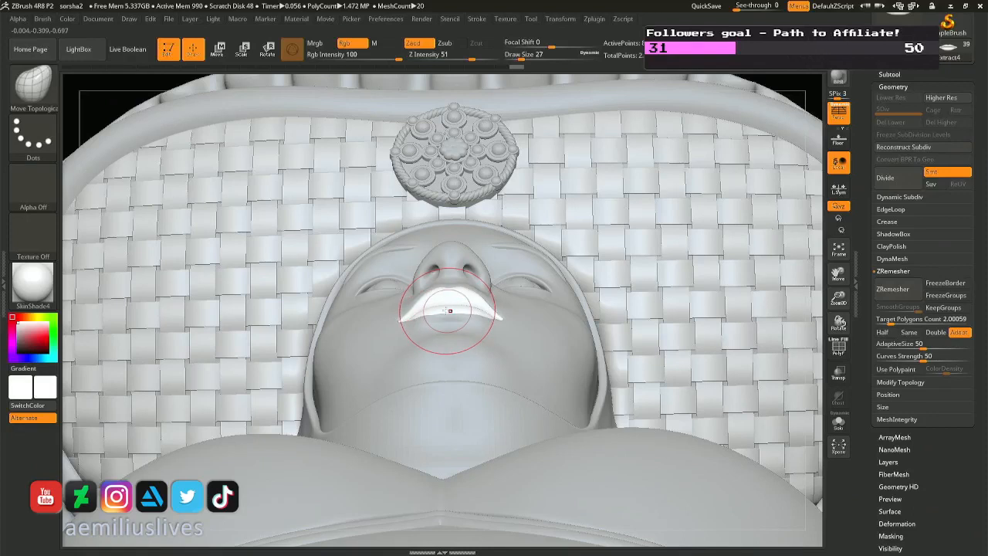
left_click_drag(446, 311, 446, 309)
key("ctrl+z")
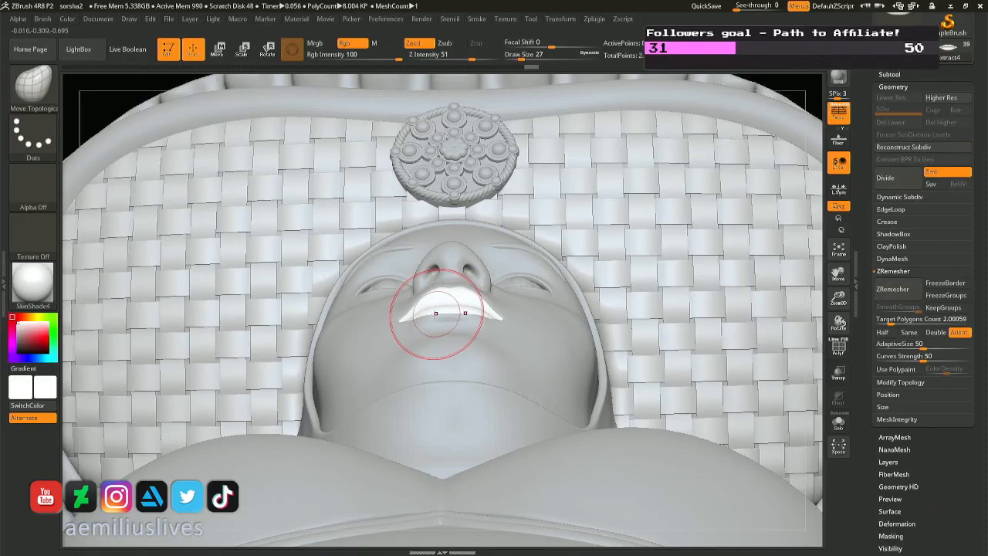
Isolate the lips to examine their shape, and show the whole figure again.
left_click(838, 422)
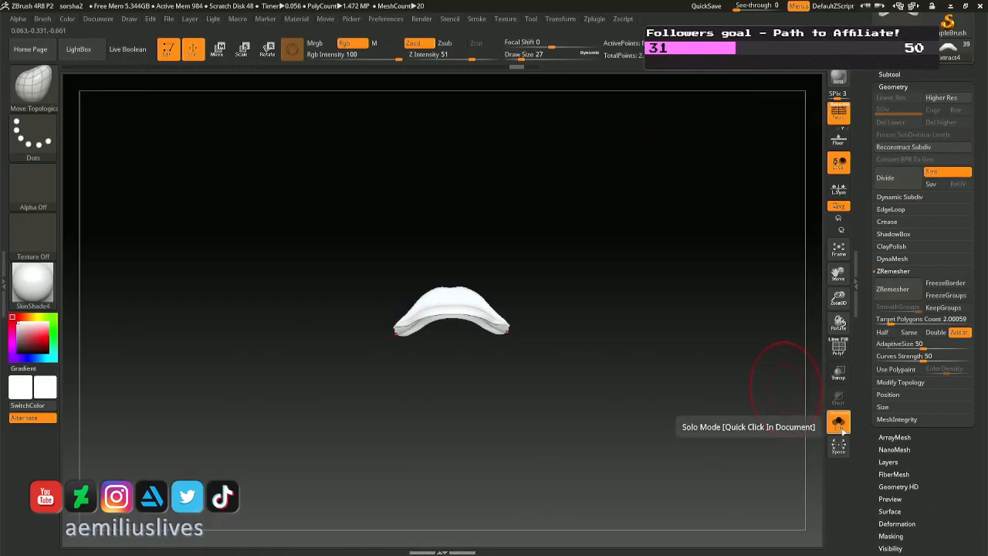
left_click_drag(616, 308, 669, 427)
left_click(838, 422)
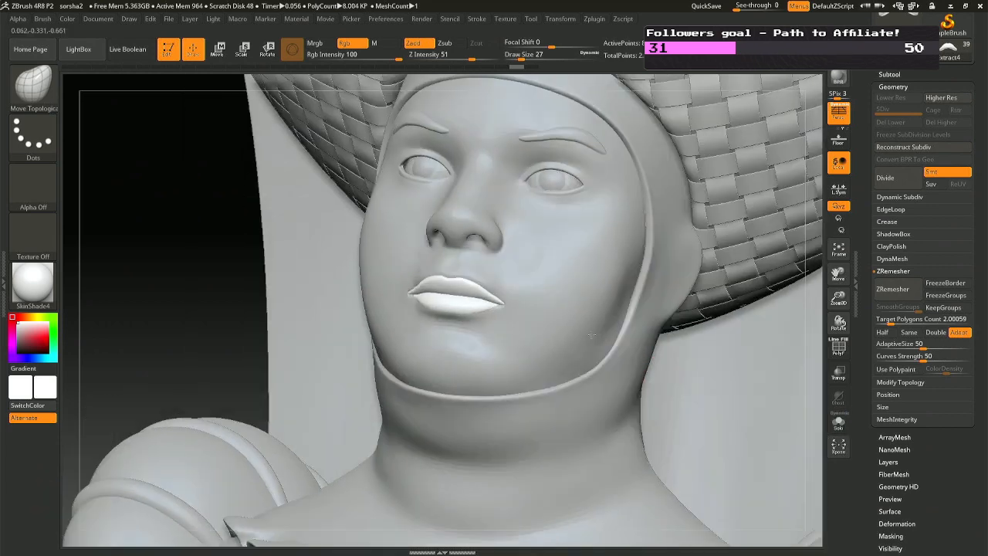
Refine the lower lip's bottom edge with the Move Topological brush at draw size 7.
right_click_drag(466, 331, 470, 360, "ctrl")
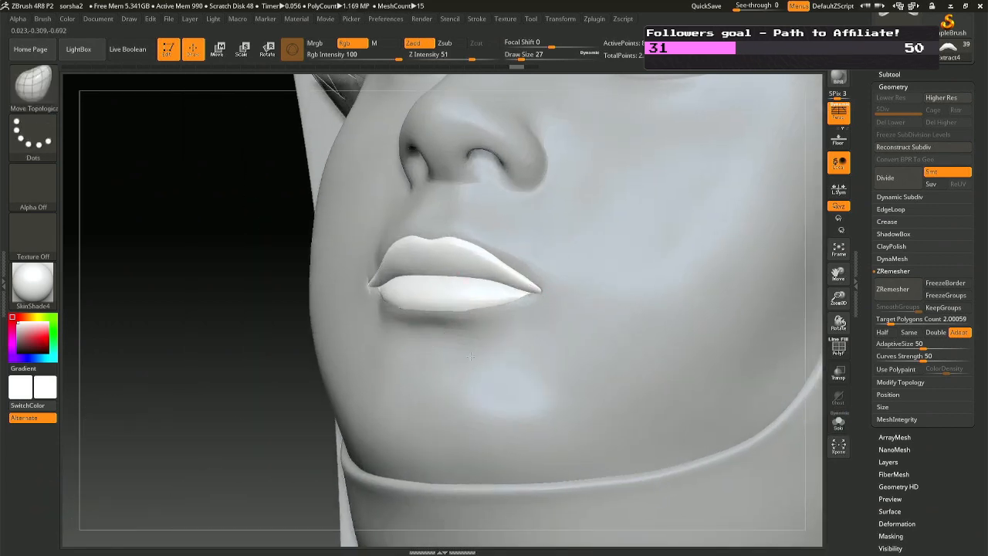
key("space")
left_click_drag(476, 355, 464, 353)
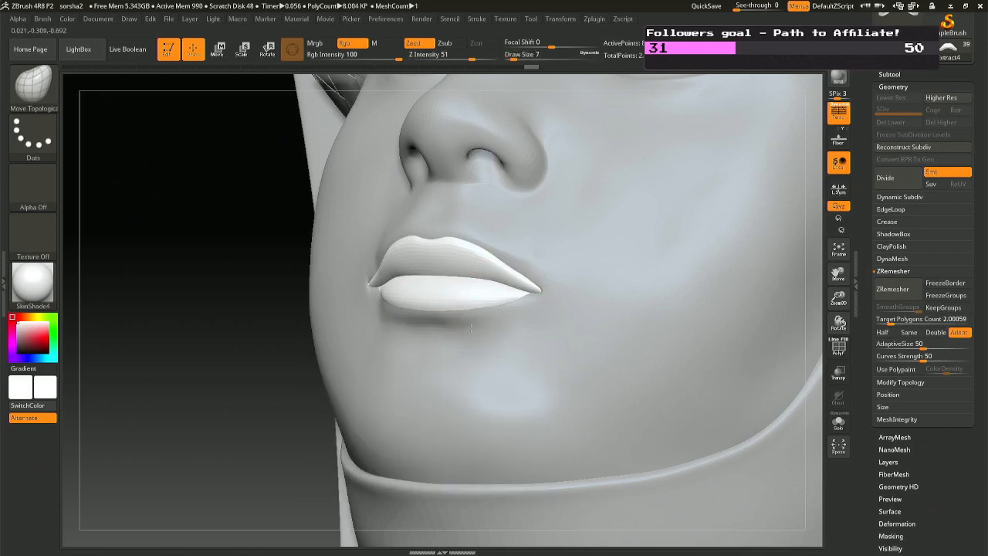
Refine the upper lip near the mouth corners at draw size 6, checking the lips from the side and front.
right_click_drag(471, 327, 489, 340, "shift")
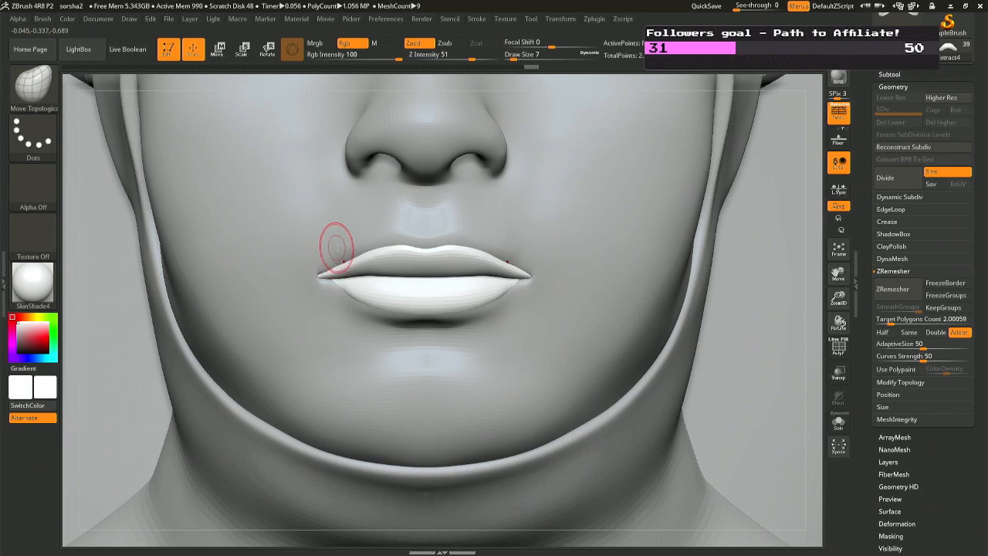
key("space")
left_click_drag(335, 246, 333, 257)
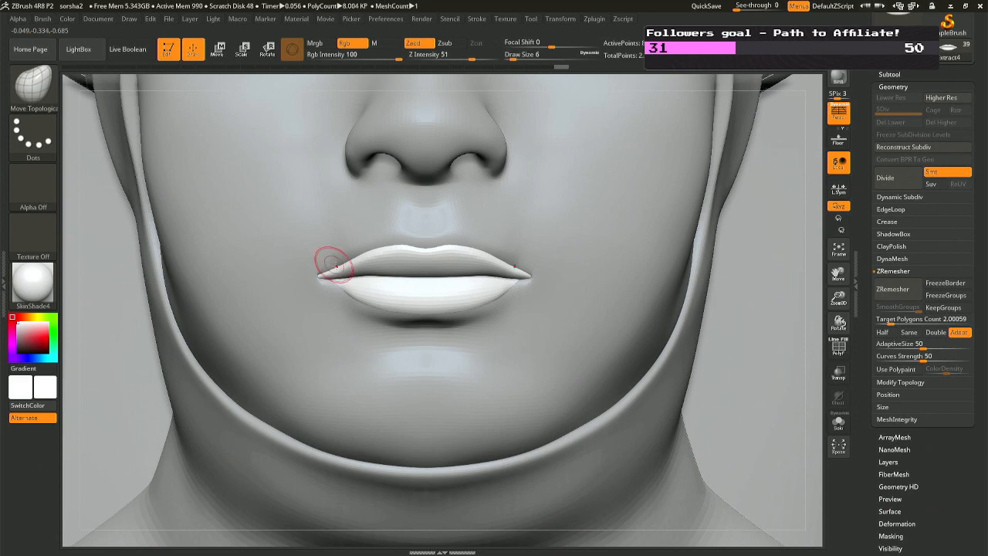
mouse_move(333, 262)
right_mouse_down("ctrl")
mouse_move(401, 239)
mouse_move(385, 236)
mouse_move(435, 263)
mouse_move(418, 276)
mouse_move(490, 240)
right_mouse_up("ctrl")
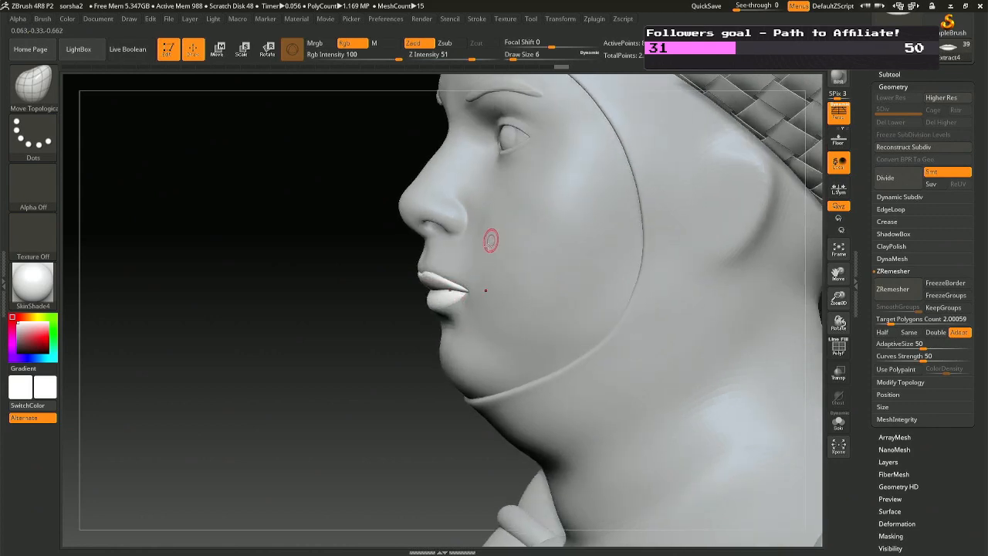
mouse_move(585, 258)
right_mouse_down("alt")
mouse_move(567, 322)
mouse_move(541, 325)
mouse_move(542, 306)
mouse_move(500, 324)
right_mouse_up("alt")
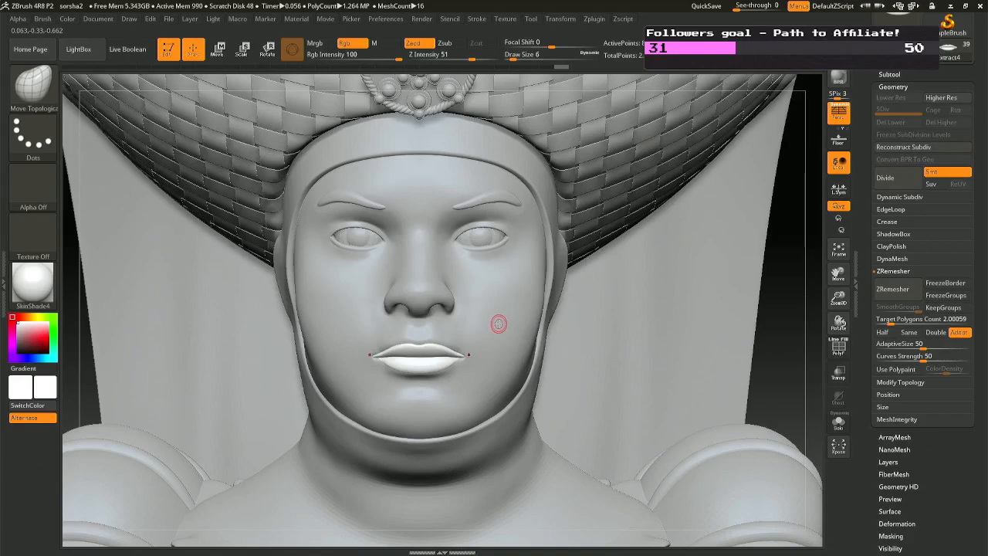
Select the eyeballs' subtool and adjust the eyes with the rotation gizmo.
left_click(353, 198, "alt")
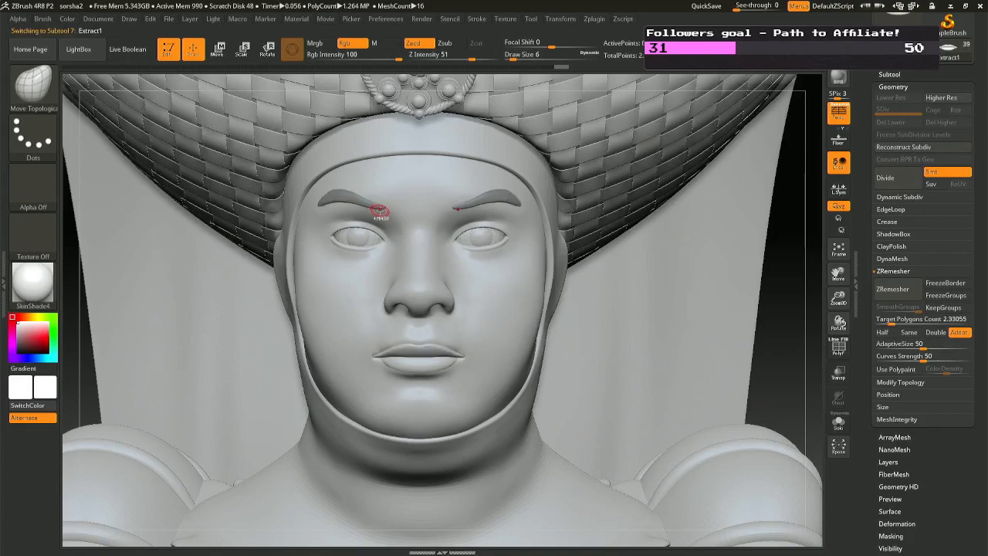
right_click_drag(378, 211, 402, 271, "ctrl")
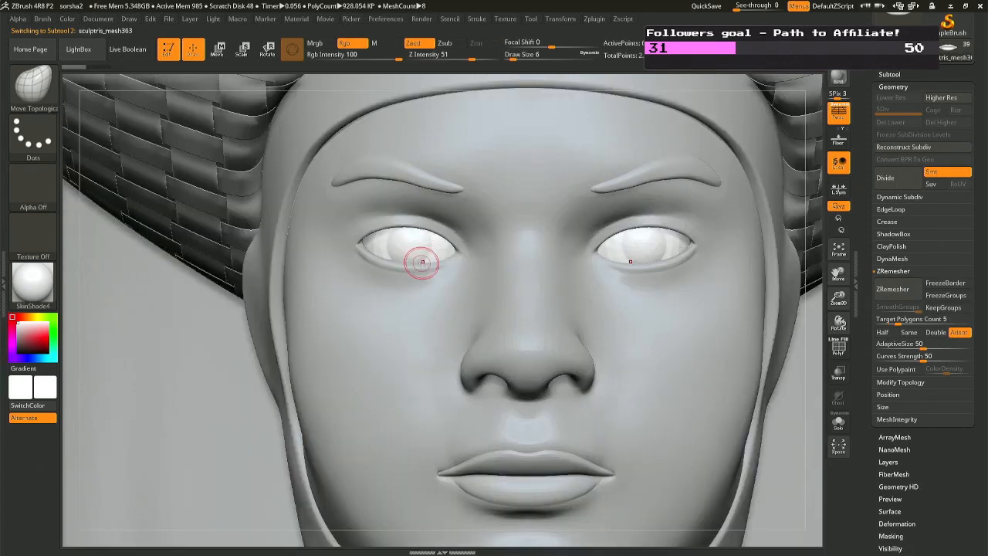
key("r")
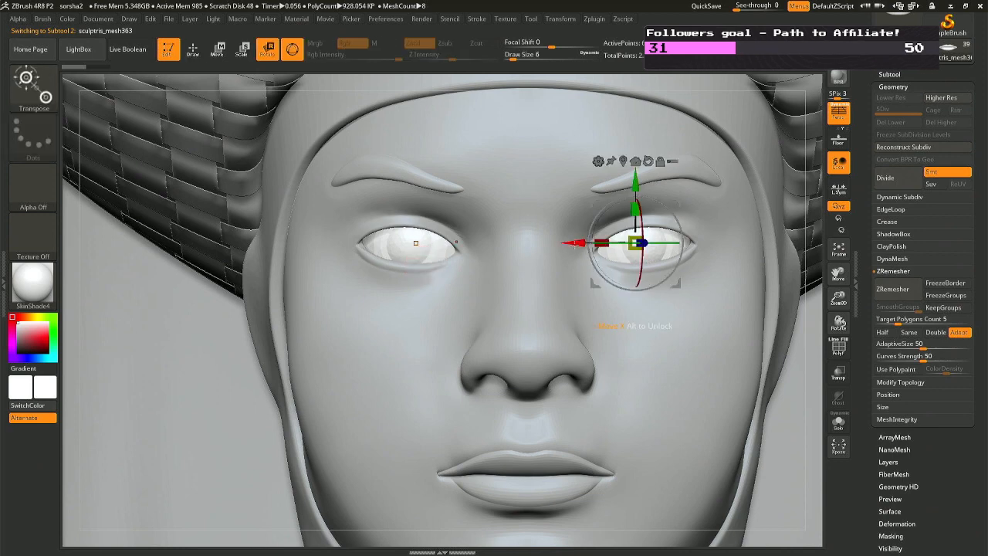
left_click_drag(635, 243, 668, 238)
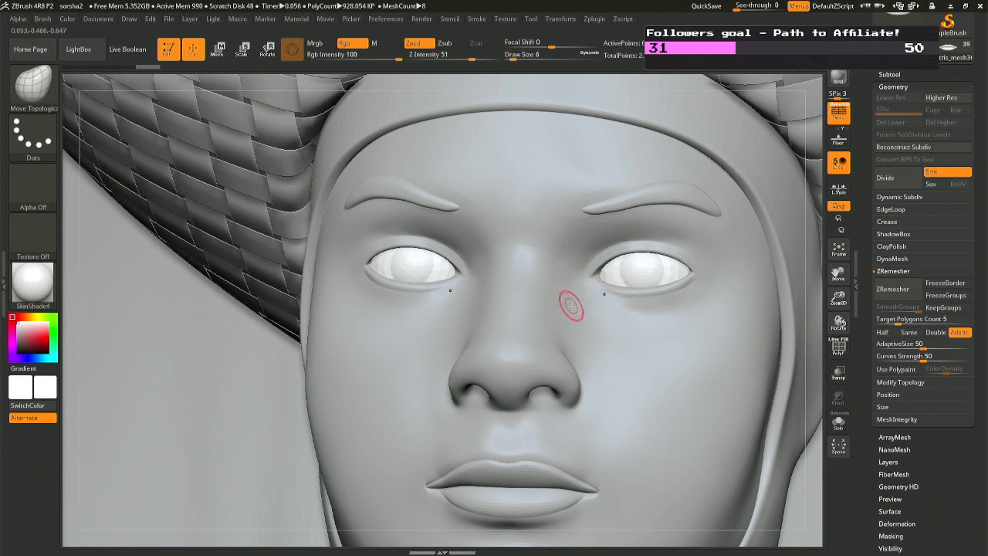
Insert a small PolySphere from IMM Primitives at the inner corner of each eye and split the spheres into a separate subtool.
key("b")
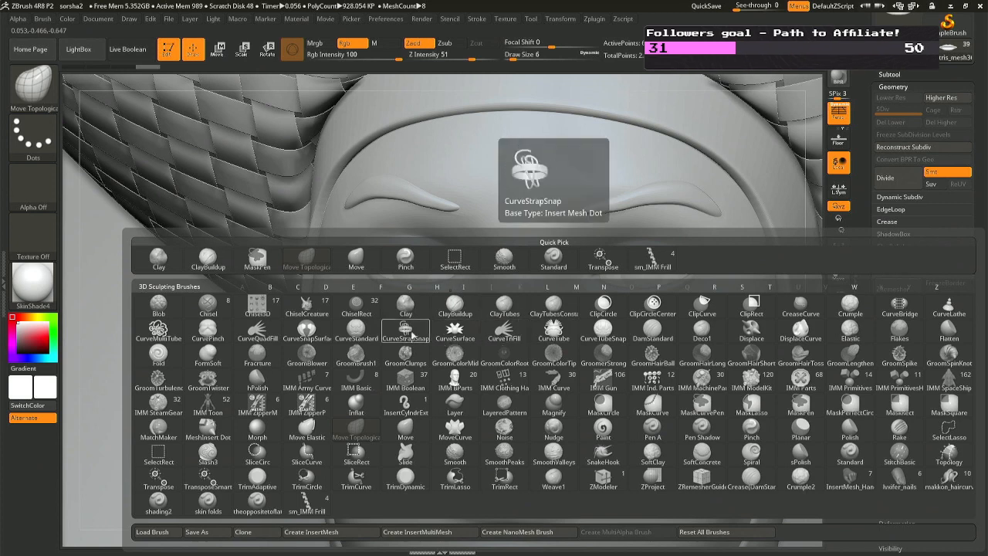
key("i")
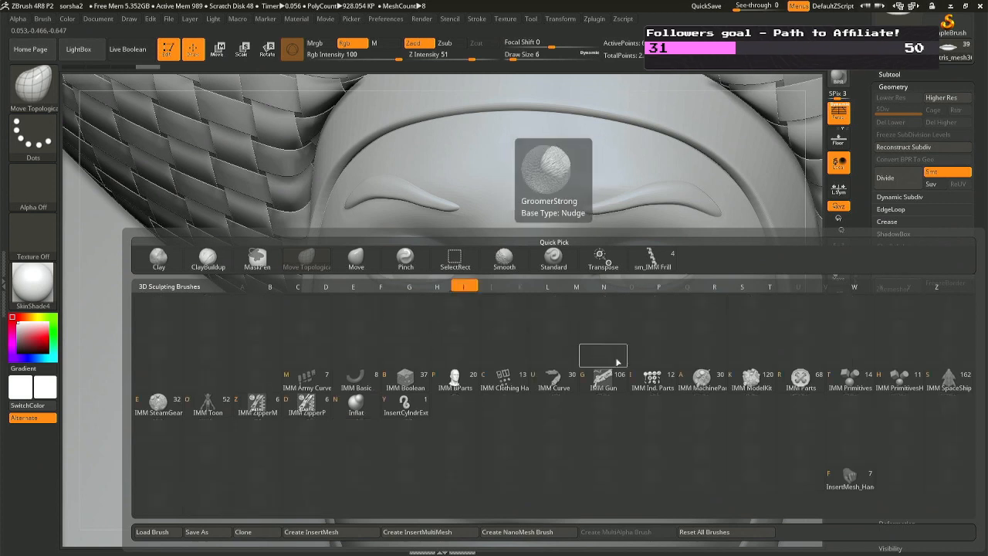
left_click(849, 379)
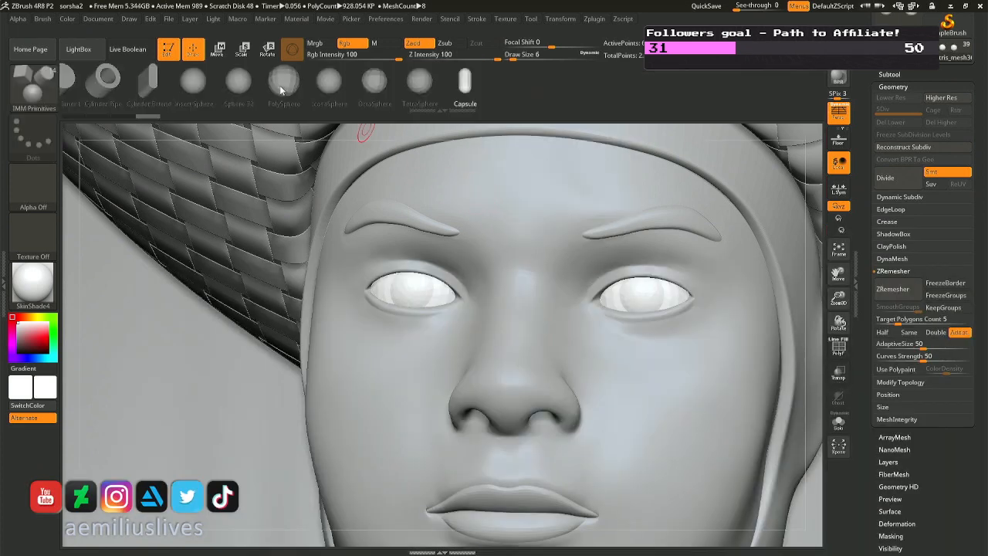
left_click(285, 84)
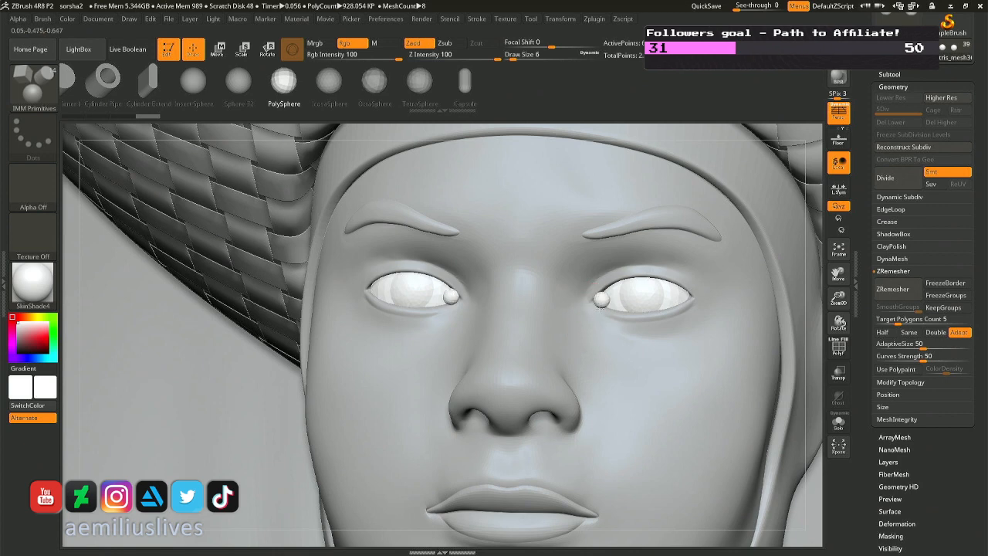
left_click_drag(600, 307, 600, 309)
right_click_drag(457, 322, 475, 312)
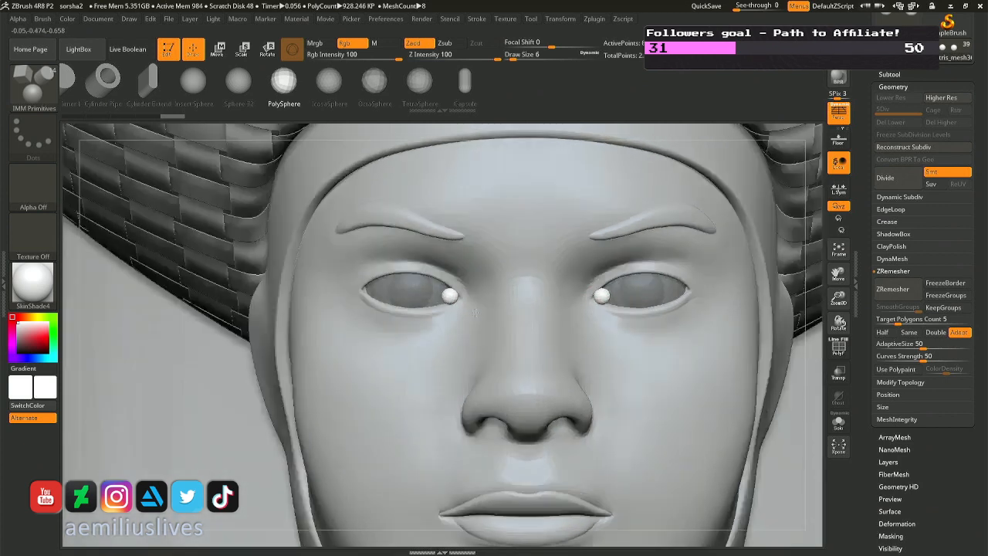
left_click(890, 74)
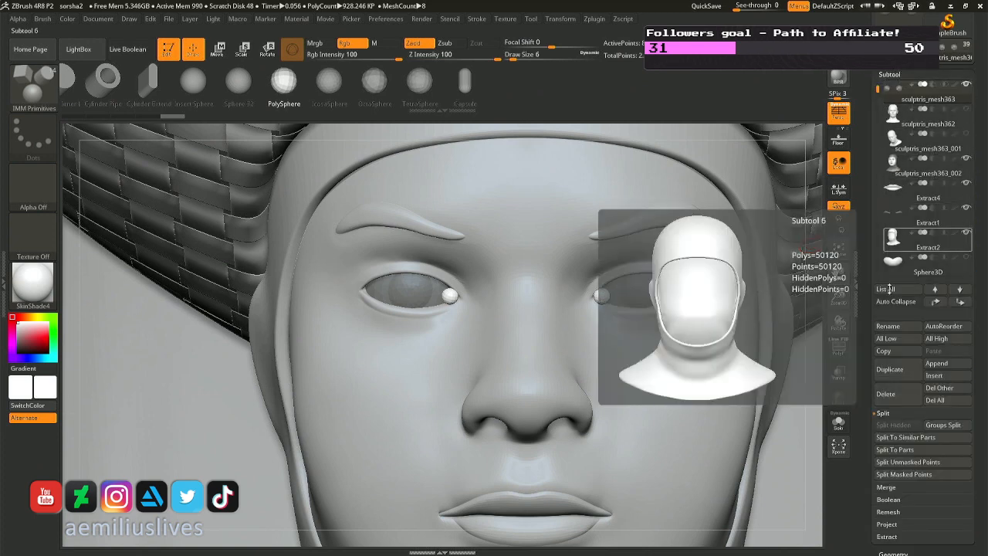
left_click(903, 475)
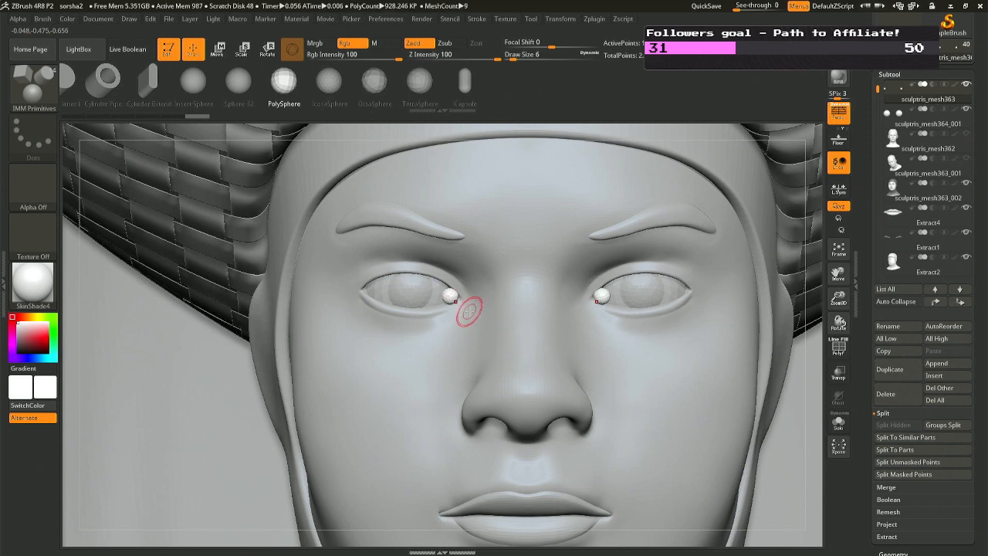
Seat the small spheres into the inner eye corners with the Move brush at draw size 25, working from the front and side.
key("b")
key("m")
key("v")
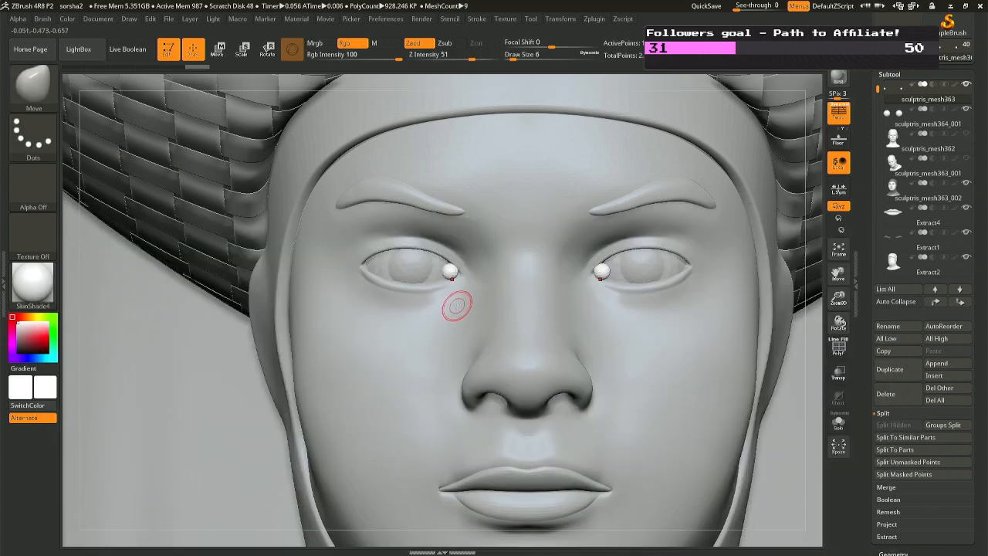
key("space")
left_click_drag(445, 268, 459, 274)
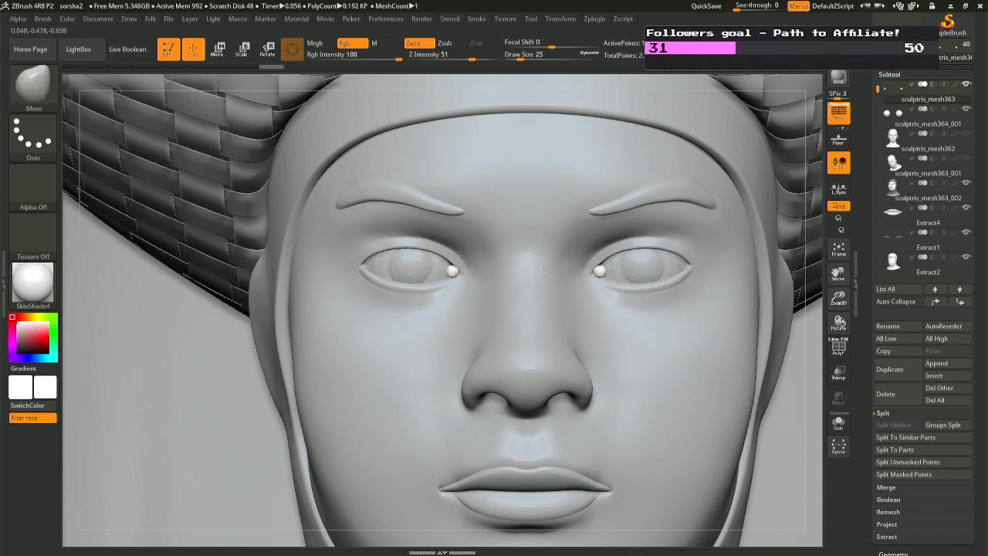
right_click_drag(454, 276, 575, 273)
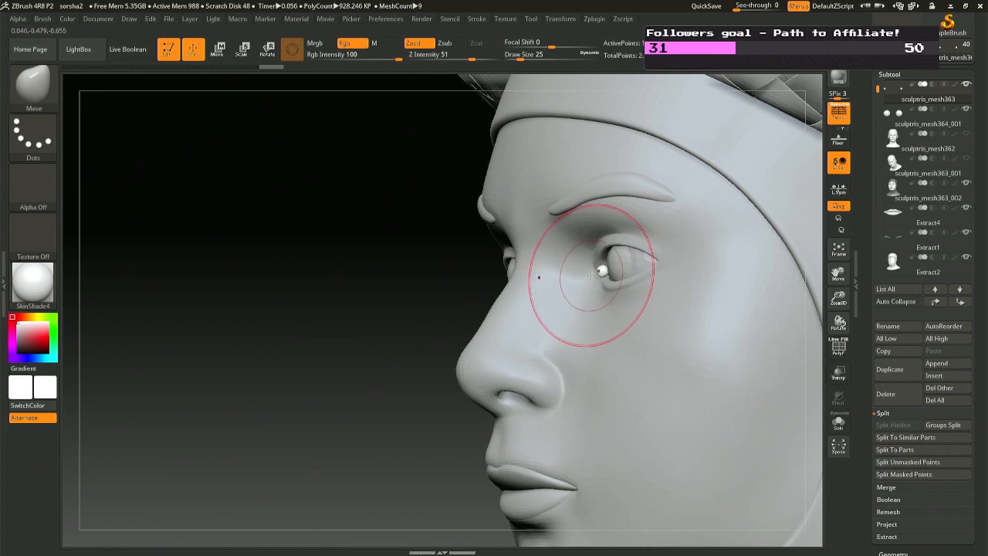
left_click_drag(585, 266, 605, 275)
mouse_move(604, 275)
right_mouse_down()
mouse_move(540, 271)
mouse_move(610, 266)
right_mouse_up()
Reshape the eye-corner spheres with the Move brush at draw size 7 so they fit between the eyelids.
key("s")
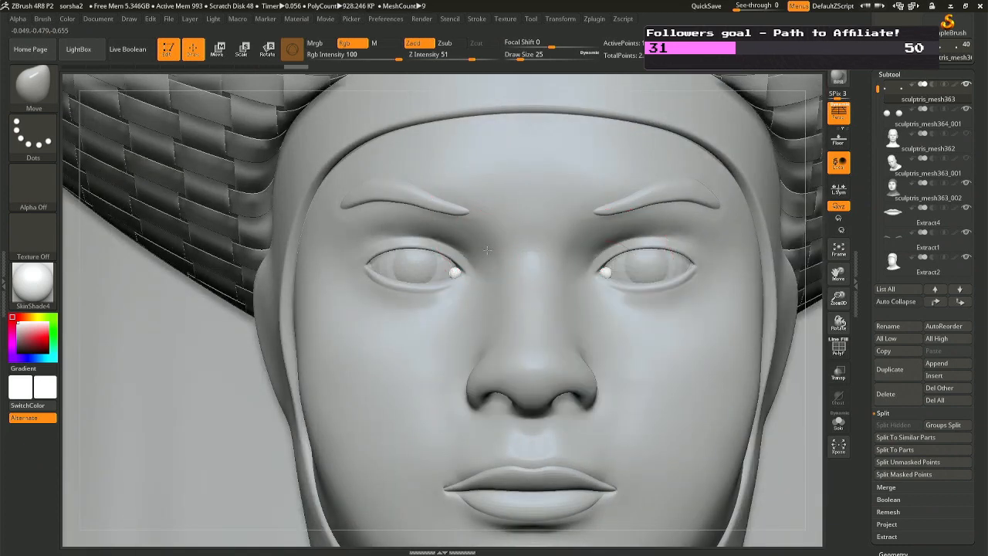
key("s")
left_click_drag(489, 250, 477, 249)
key("shift")
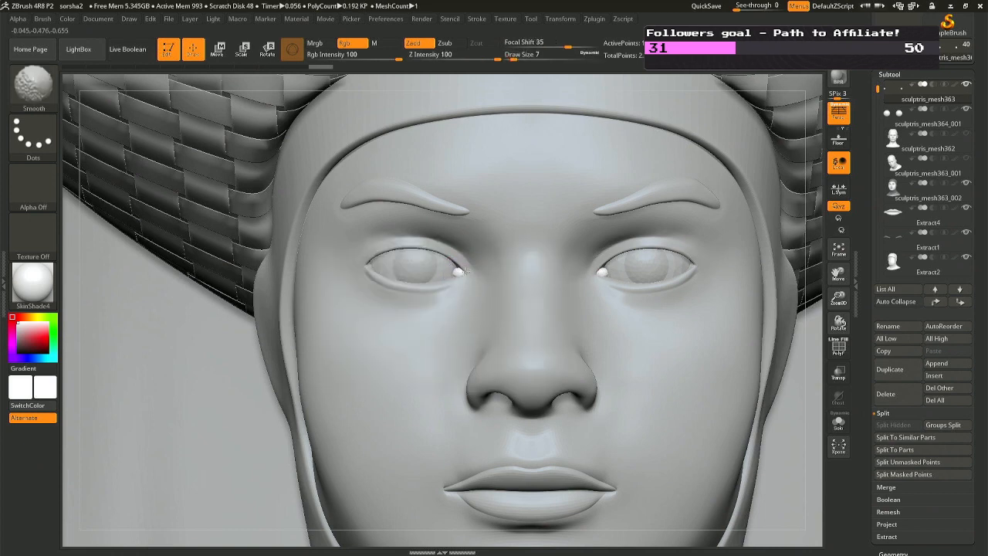
right_click_drag(479, 279, 398, 281)
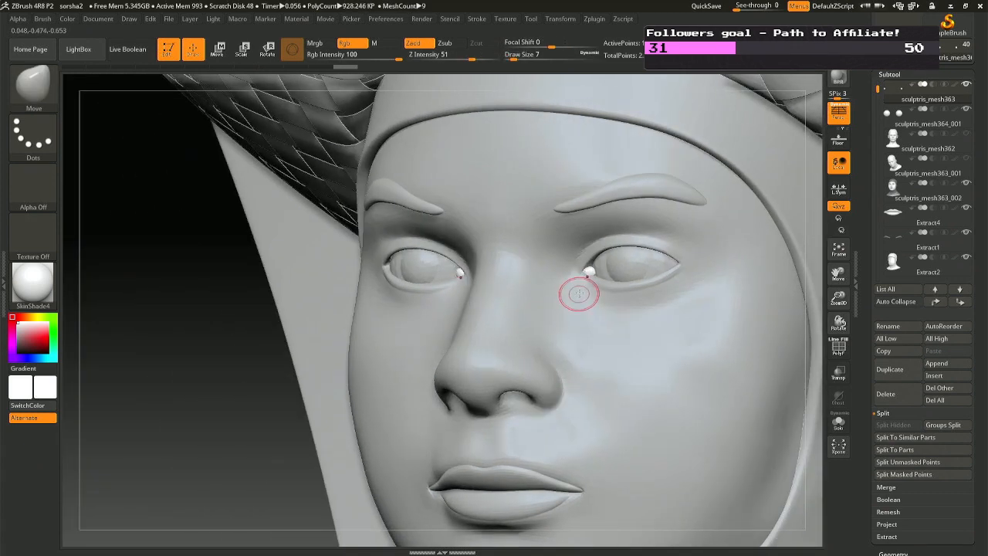
key("ctrl")
mouse_move(581, 272)
right_mouse_down()
mouse_move(653, 286)
mouse_move(628, 298)
mouse_move(579, 374)
right_mouse_up()
key("ctrl")
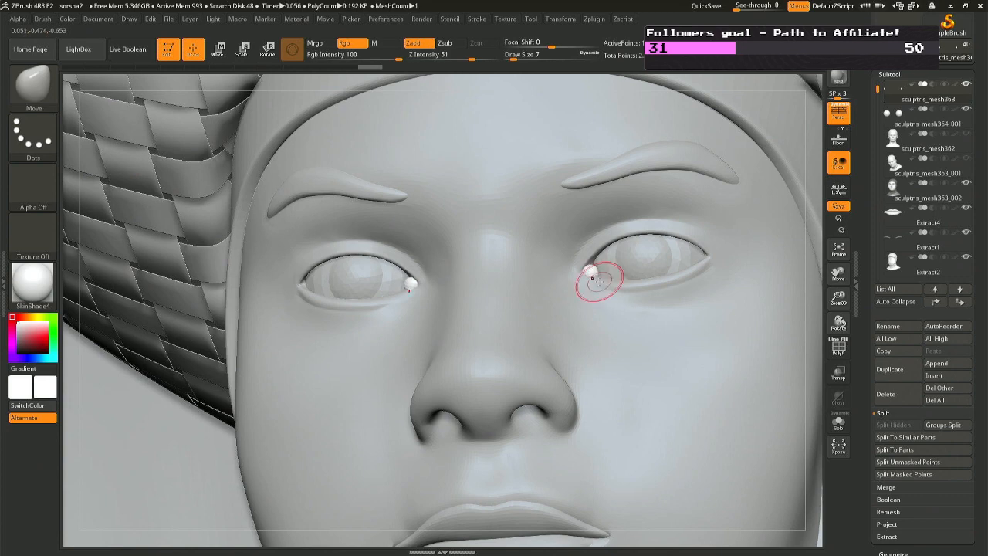
left_click_drag(590, 273, 598, 276)
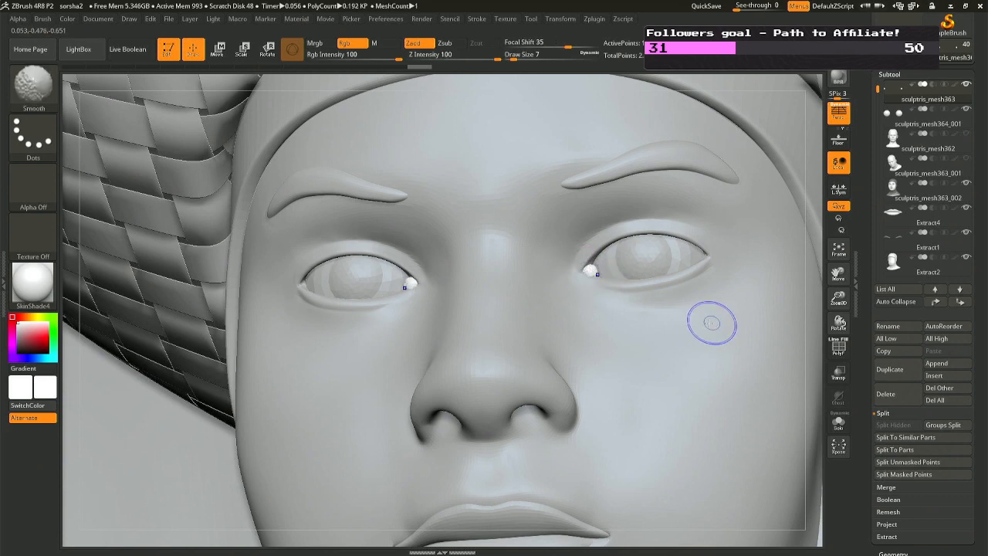
Select the face subtool and adjust the lower eyelids with the Move brush at draw size 9.
left_click(658, 288, "alt")
key("space")
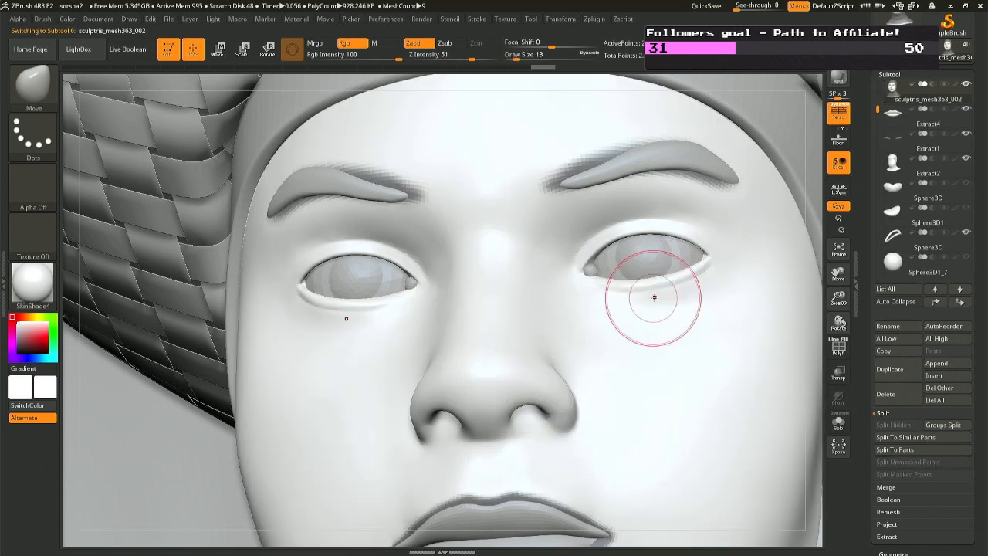
key("space")
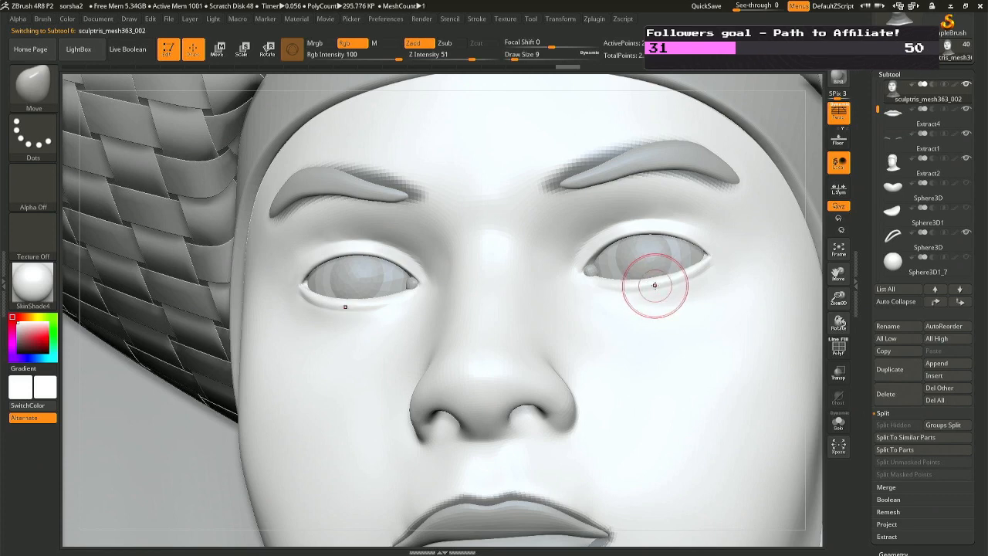
mouse_move(645, 289)
right_mouse_down("ctrl")
mouse_move(618, 201)
mouse_move(609, 285)
mouse_move(486, 245)
right_mouse_up("ctrl")
Select the eye-corner spheres' subtool again and subdivide its mesh once.
left_click(381, 194, "alt")
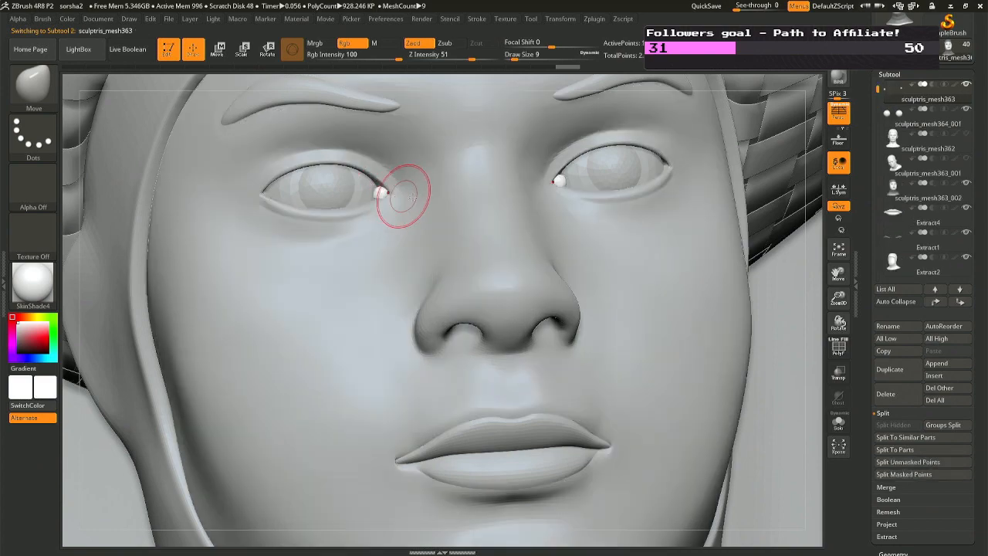
left_click(386, 195, "shift")
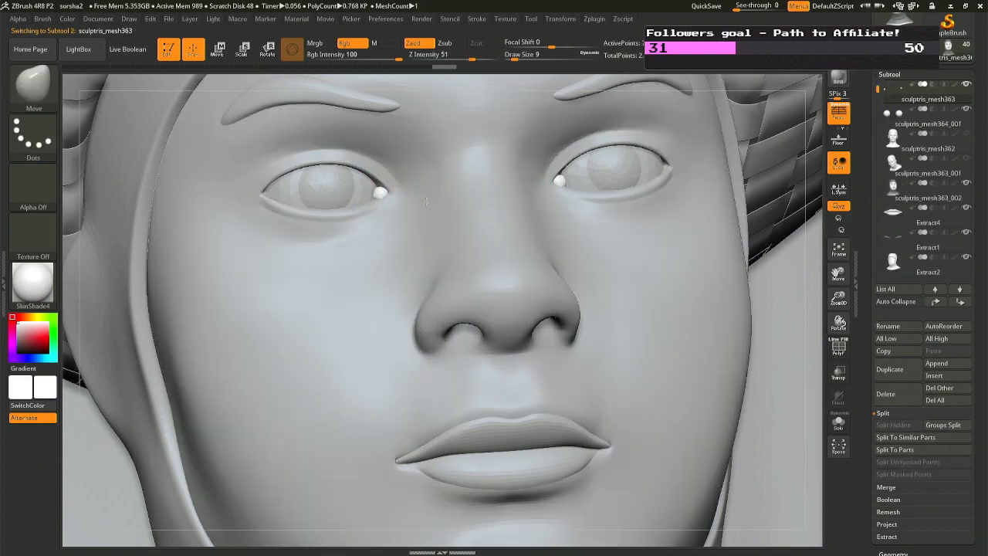
mouse_move(494, 195)
right_mouse_down()
mouse_move(445, 193)
mouse_move(445, 163)
mouse_move(456, 159)
right_mouse_up()
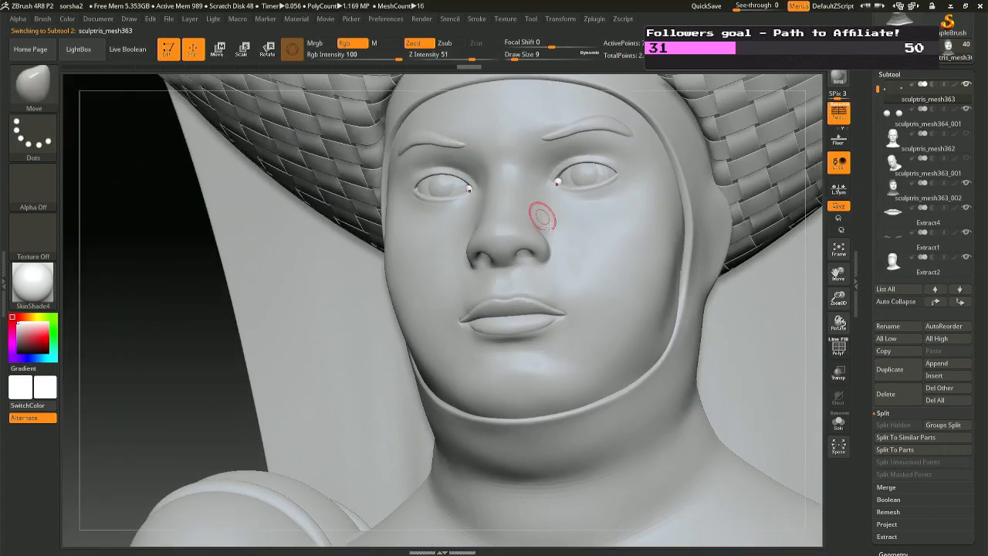
right_click_drag(570, 279, 561, 320, "alt")
Save the project under its existing file name, sorsha2.ZPR.
key("ctrl+s")
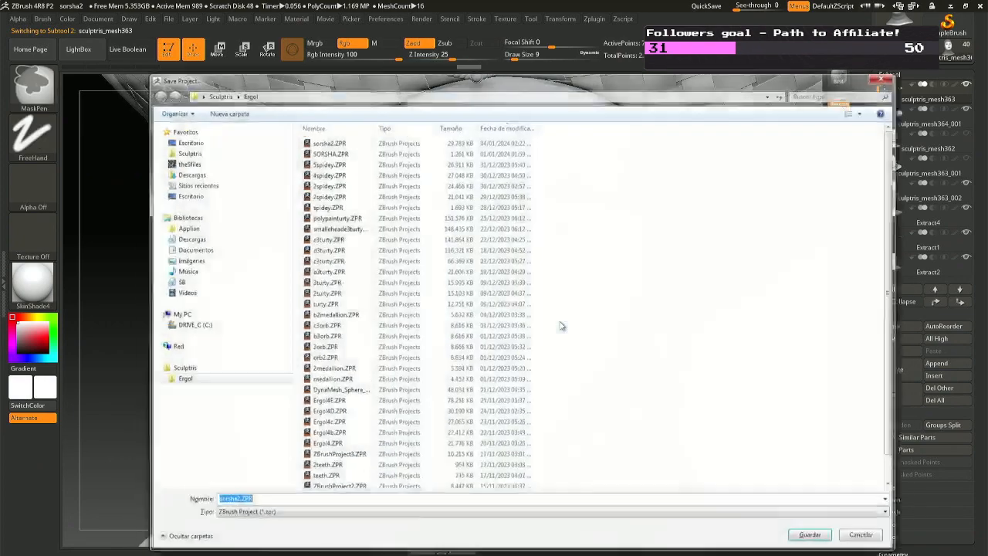
key("Return")
right_click_drag(451, 289, 463, 318, "ctrl")
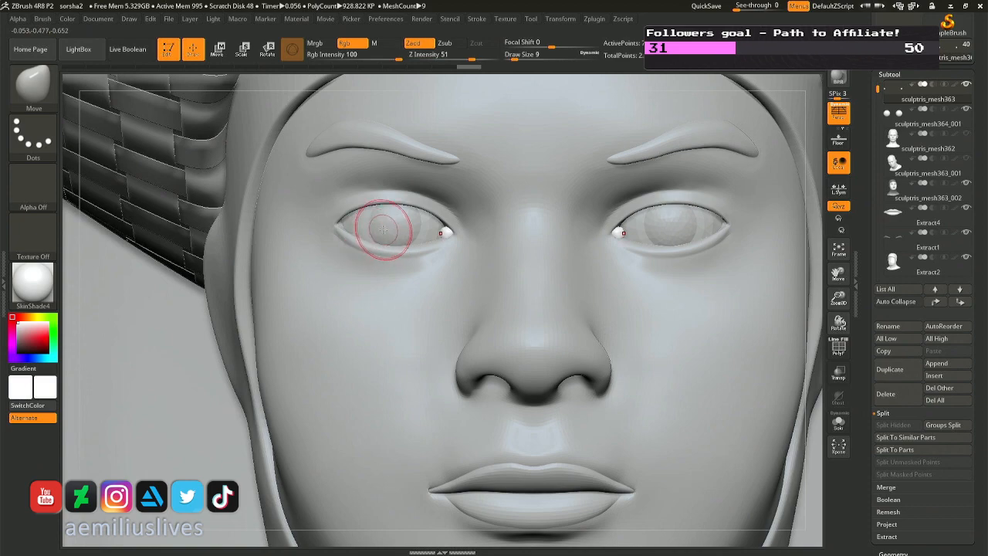
Start loading a brush preset, look through the Zbrush brushes folder, and search the Sculptris folder for *lash*.
key("b")
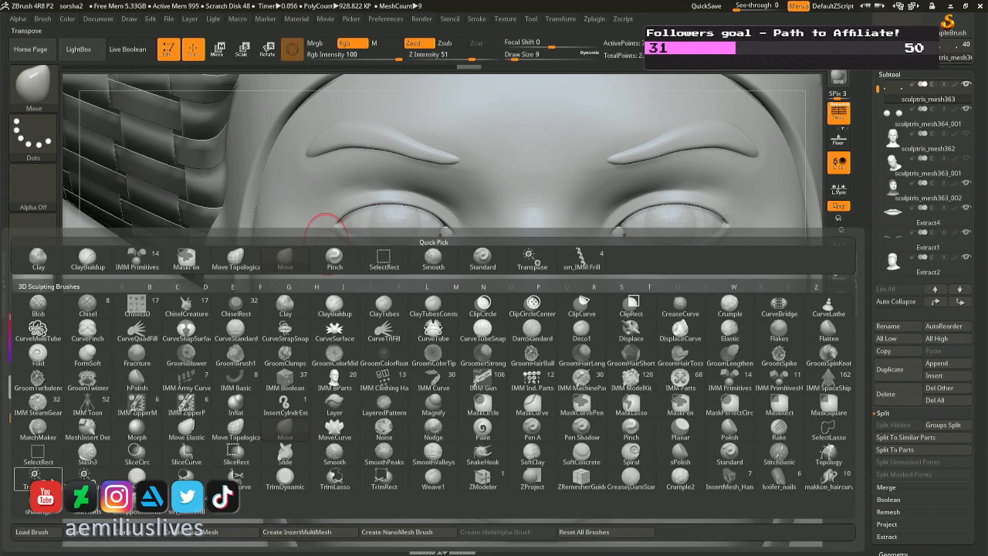
left_click(31, 531)
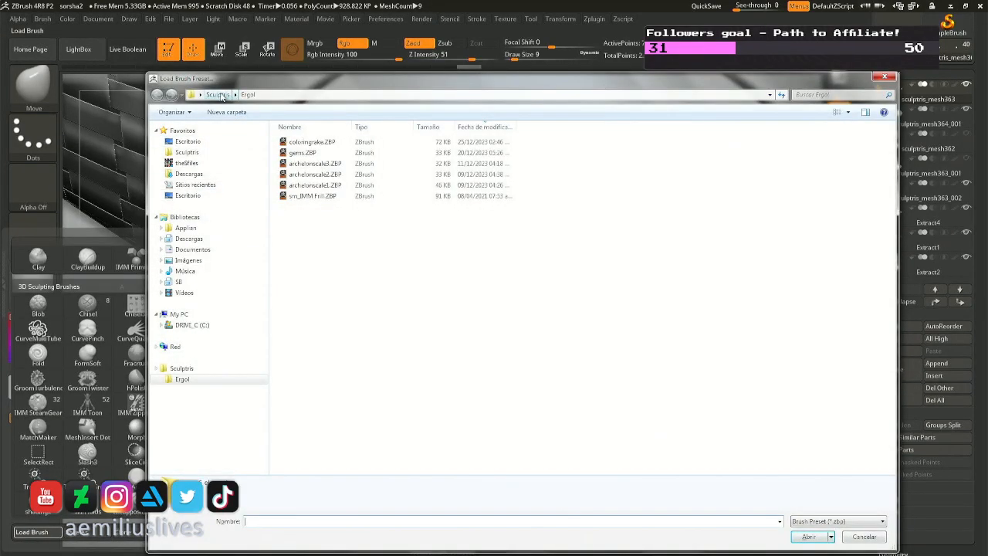
left_click(219, 94)
double_click(300, 152)
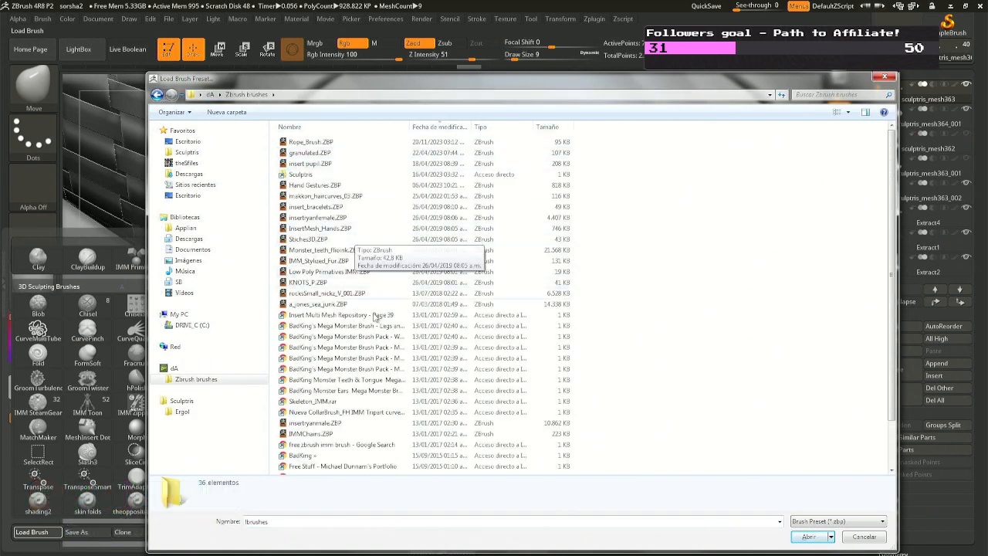
scroll(374, 347, "down", 2)
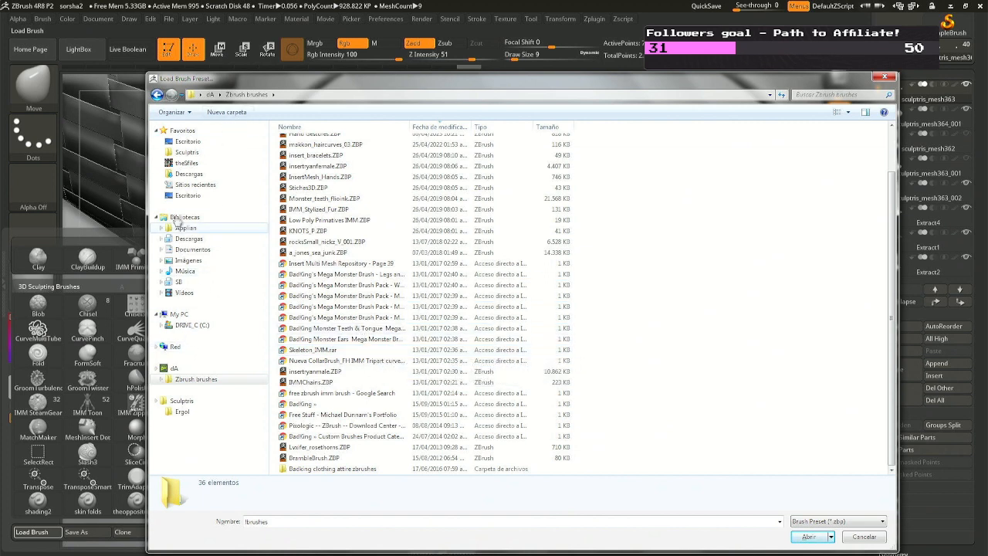
left_click(187, 152)
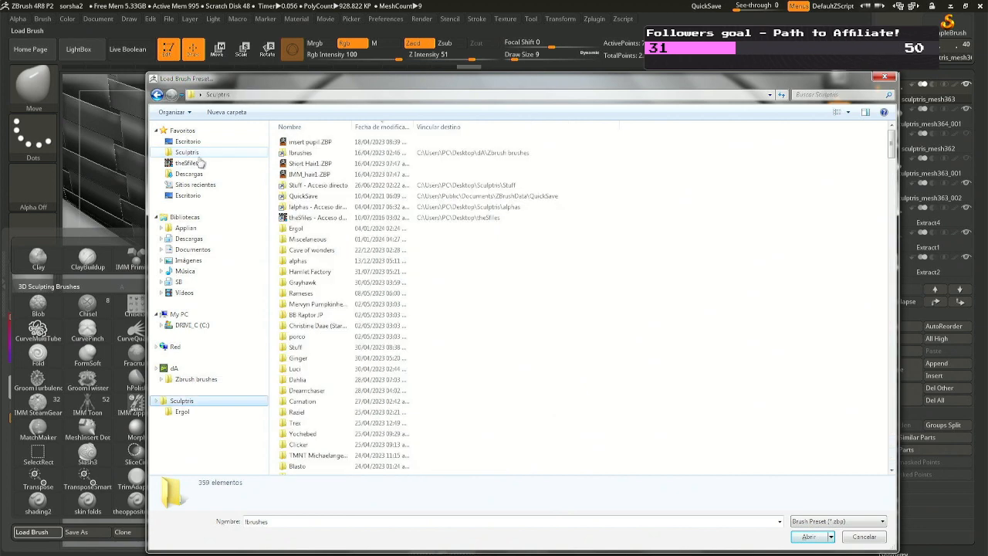
left_click(852, 94)
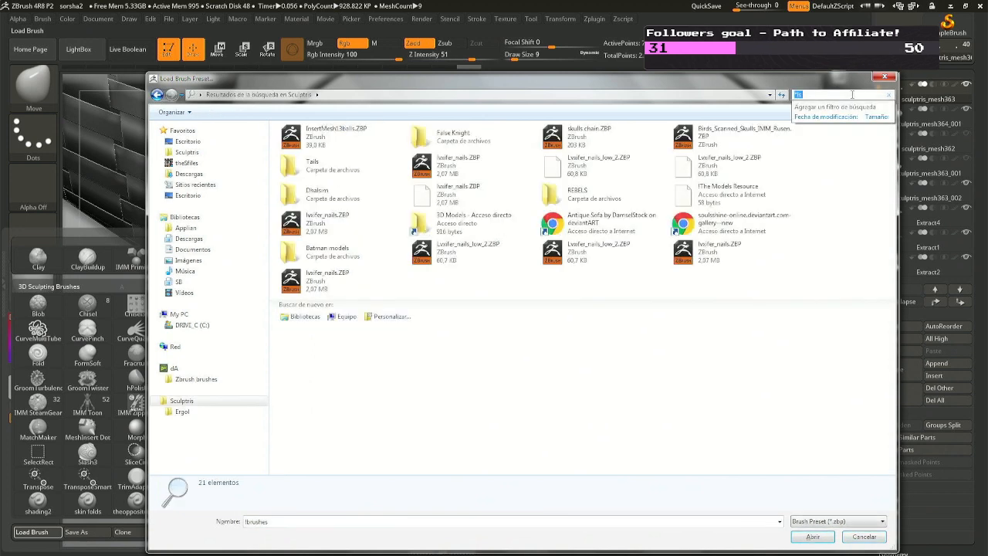
type("*l")
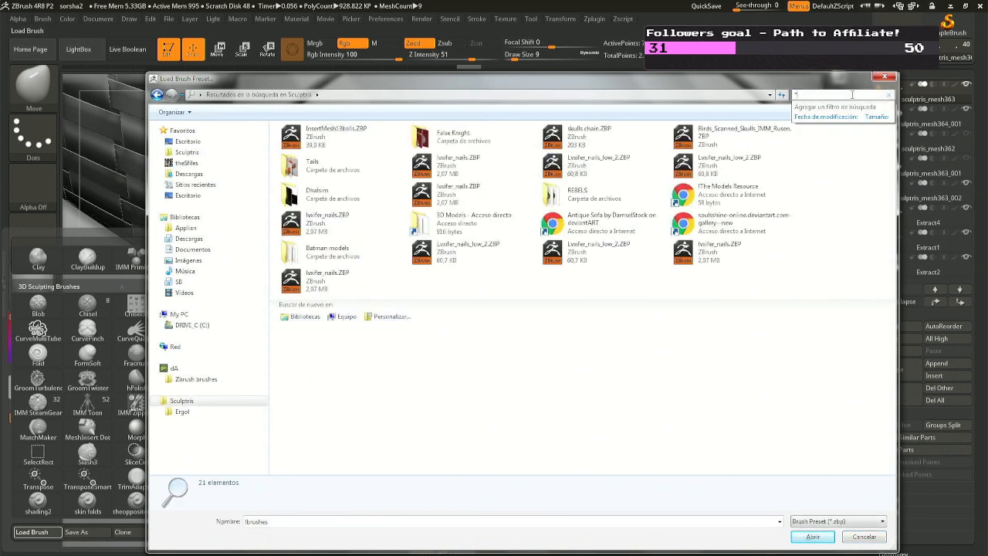
type("ash*")
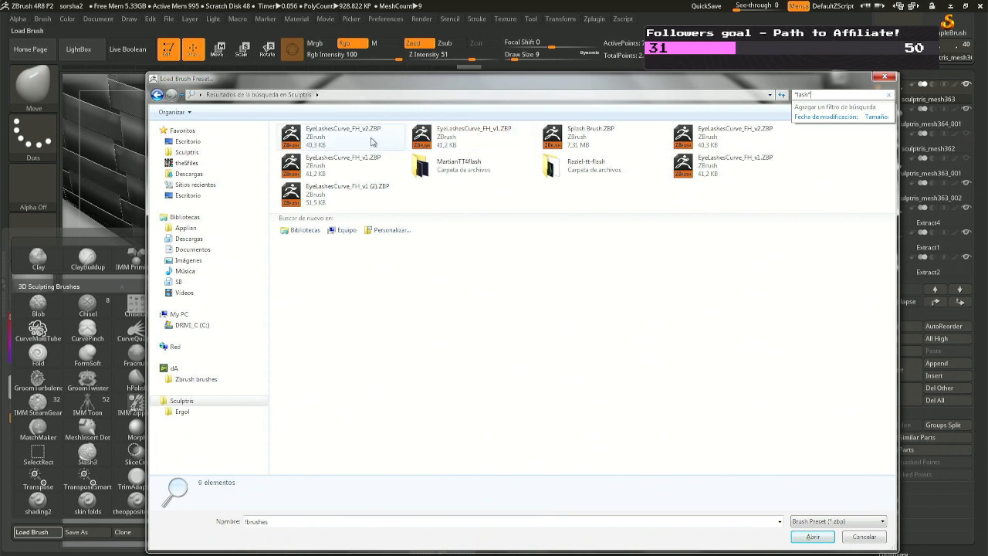
Copy EyeLashesCurve_FH_v1.ZBP and EyeLashesCurve_FH_v2.ZBP into the Sculptris folder and move both into its Ergol subfolder.
left_click(441, 144)
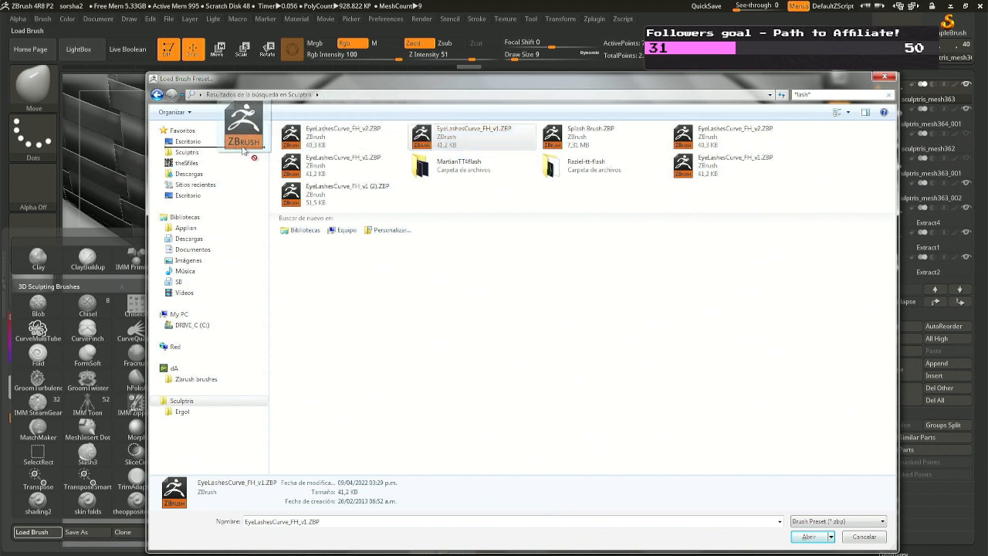
left_click_drag(308, 142, 222, 156)
left_click(223, 156)
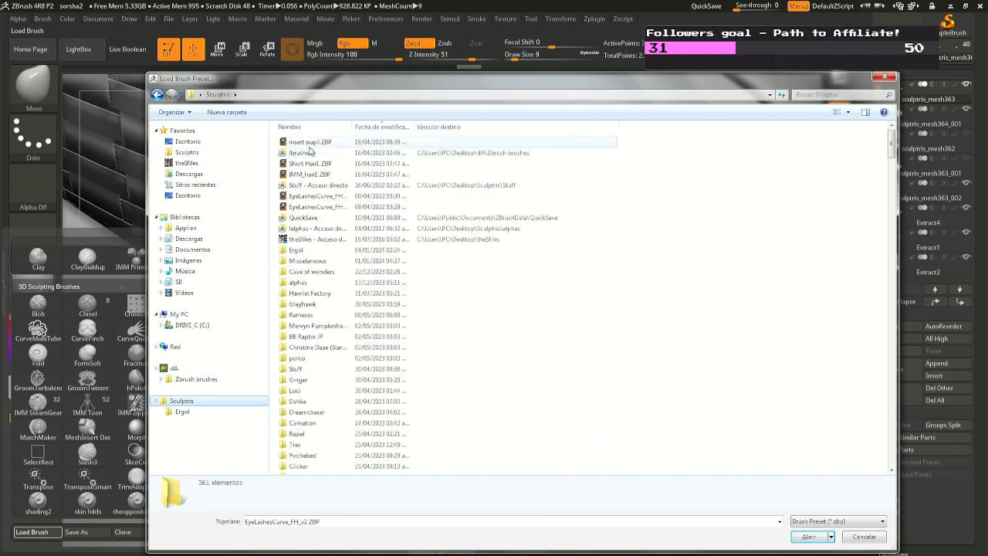
left_click(335, 198)
mouse_move(334, 200)
left_mouse_down()
mouse_move(335, 251)
mouse_move(342, 235)
mouse_move(335, 239)
left_mouse_up()
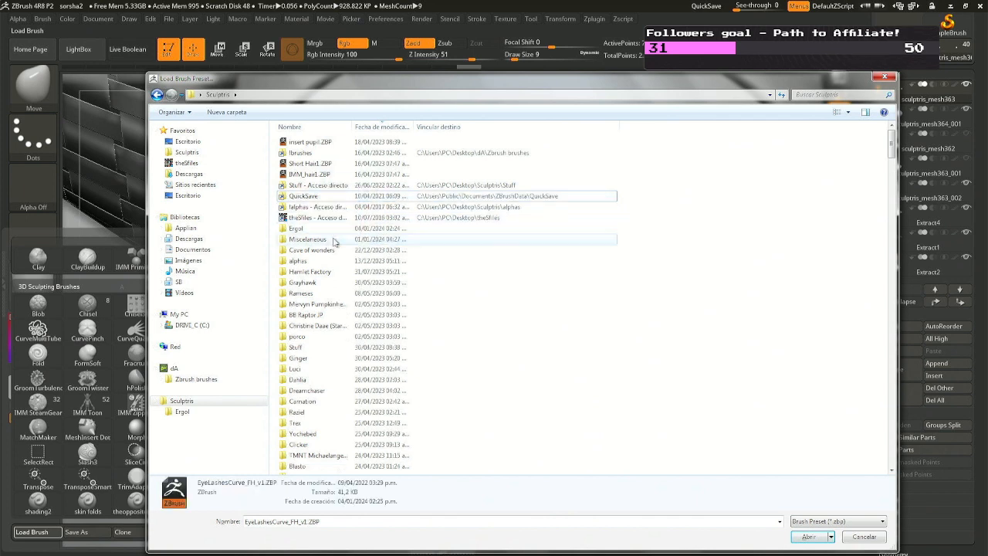
Load the EyeLashesCurve_FH_v1.ZBP brush from the Ergol folder.
double_click(307, 230)
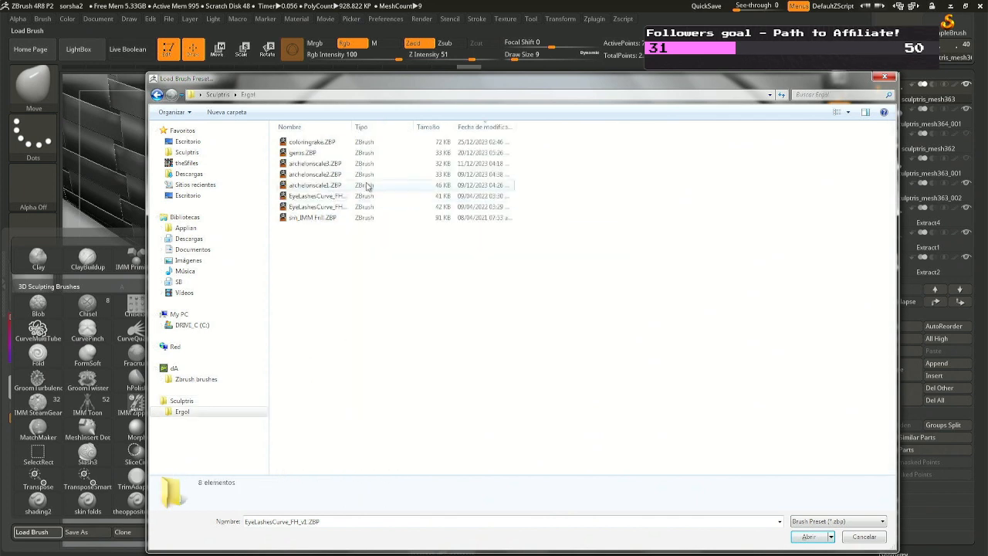
double_click(351, 126)
double_click(356, 207)
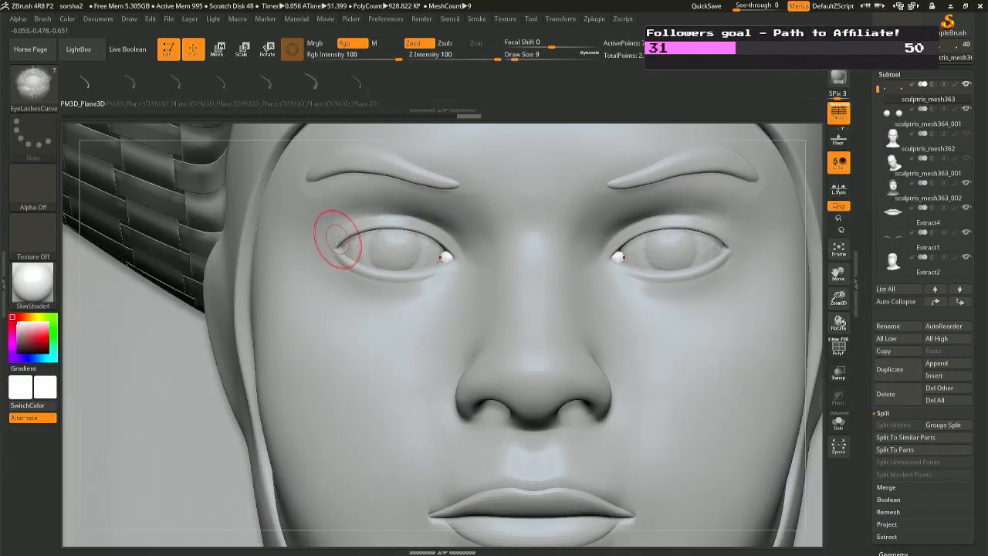
Try a lash stroke along the upper eyelid on the current mesh and make the eyebrow subtool Extract1 active.
left_click_drag(334, 245, 356, 230)
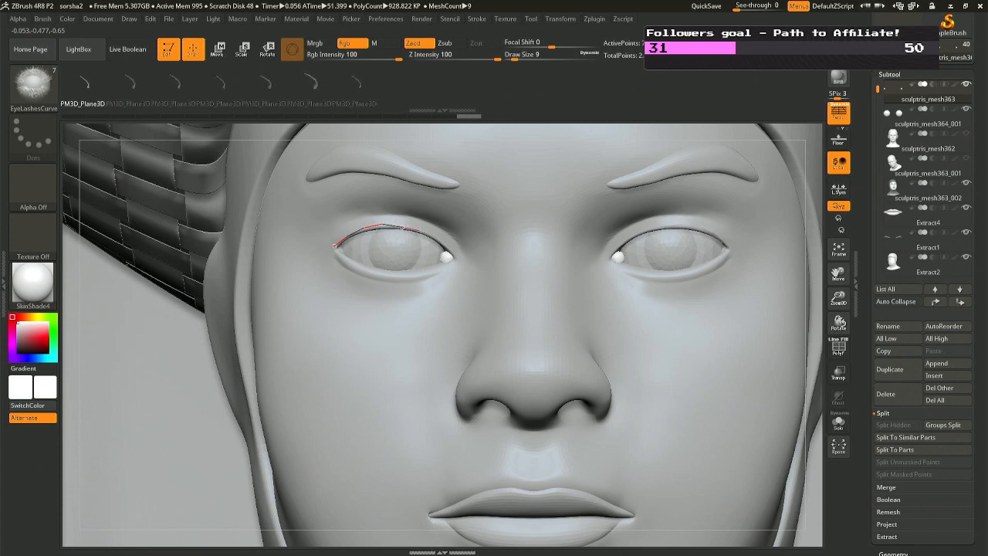
left_click_drag(454, 255, 455, 256)
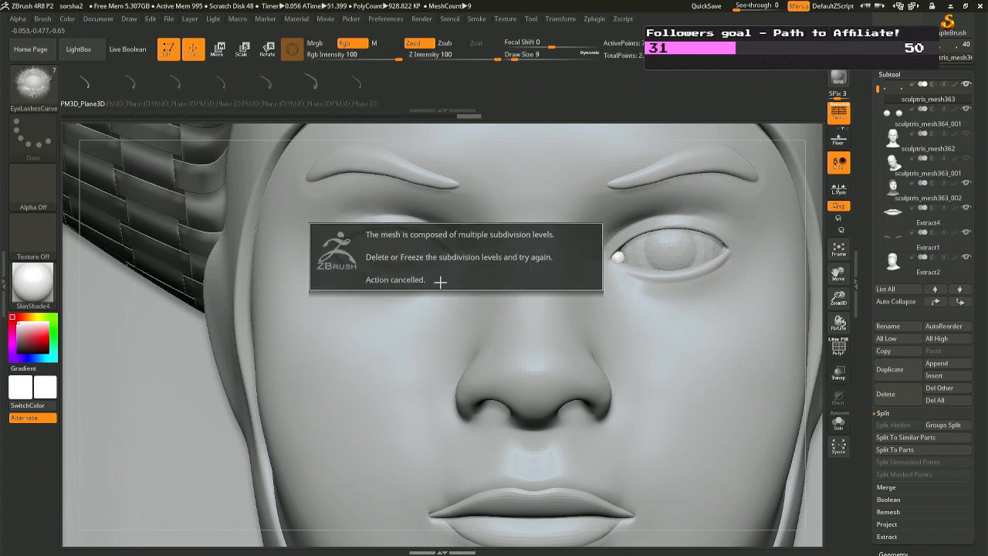
left_click(397, 176, "alt")
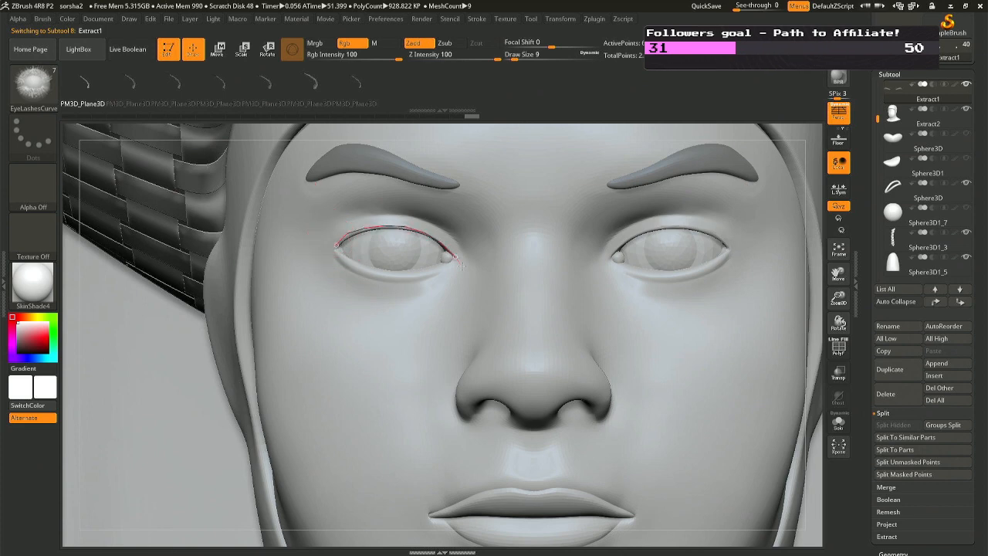
Undo the first lash stroke on Extract1 and redraw it along the upper eyelid from the inner to the outer corner.
left_click(455, 261)
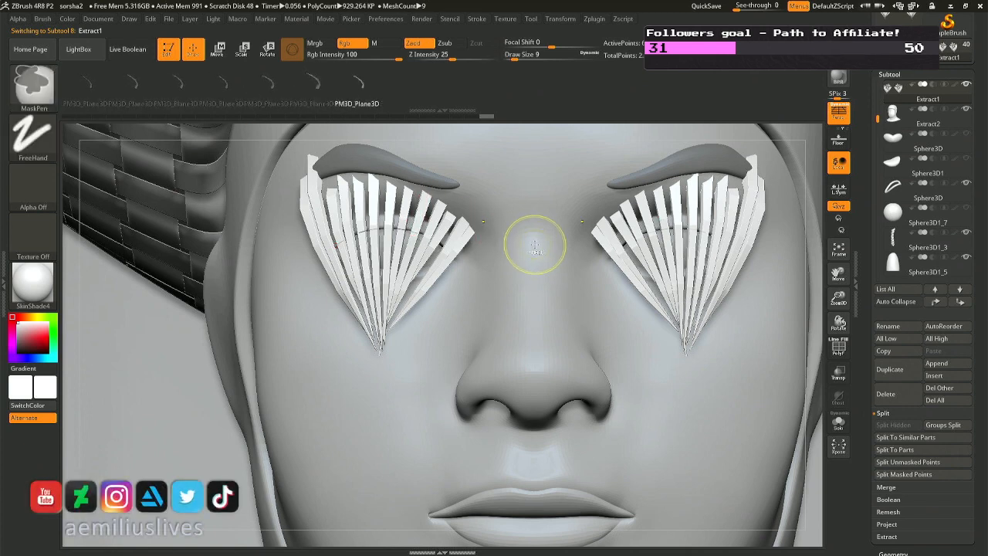
key("ctrl+z")
left_click_drag(456, 253, 452, 248)
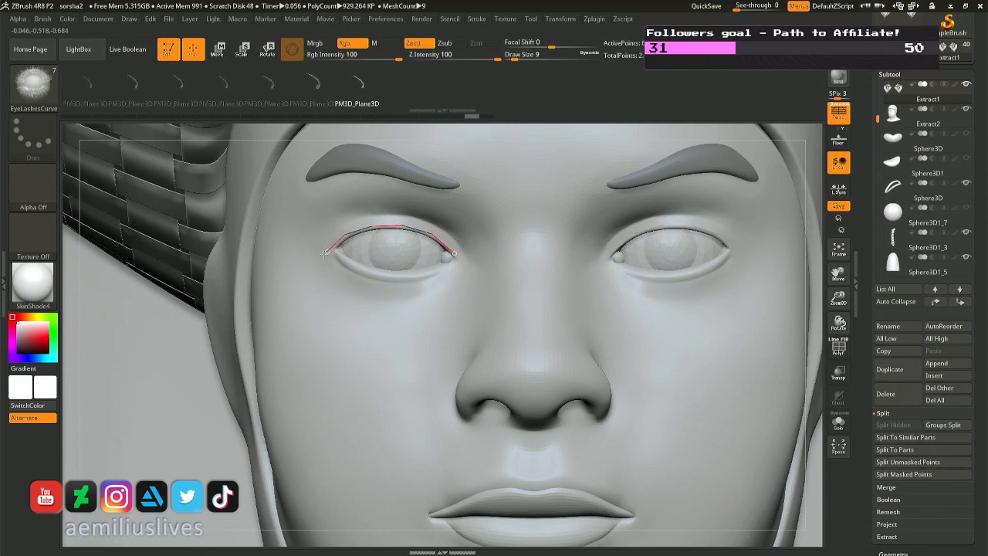
left_click_drag(325, 251, 324, 252)
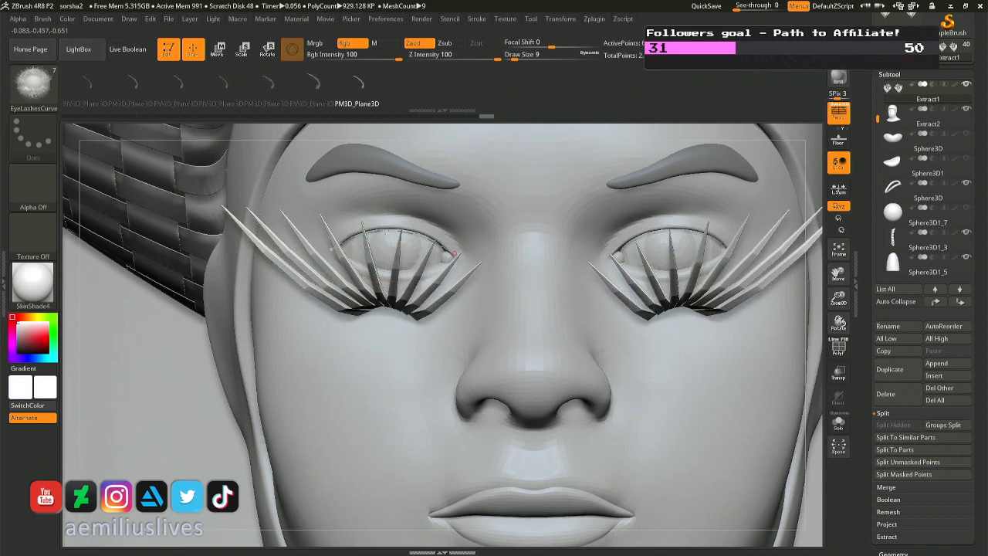
right_click_drag(352, 270, 439, 228)
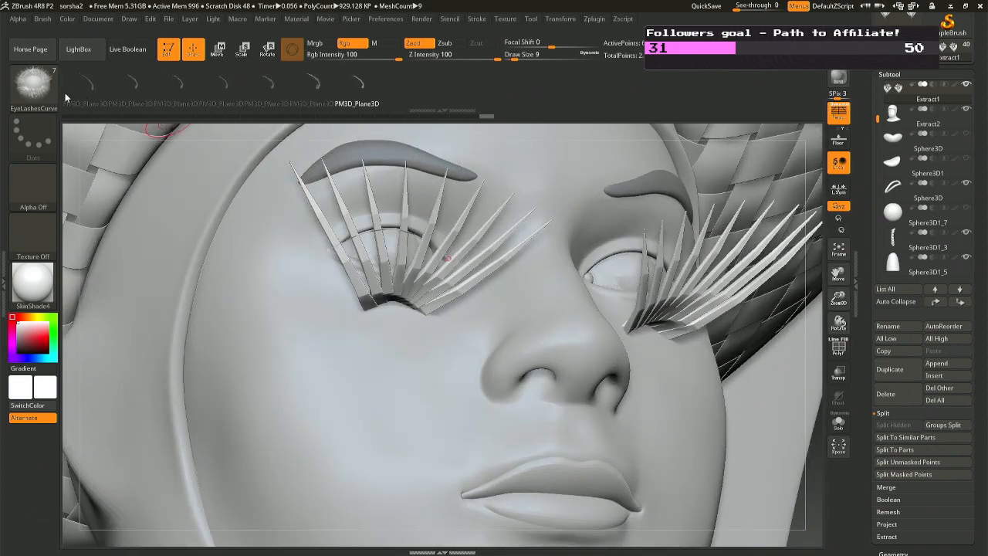
right_click_drag(286, 242, 270, 309)
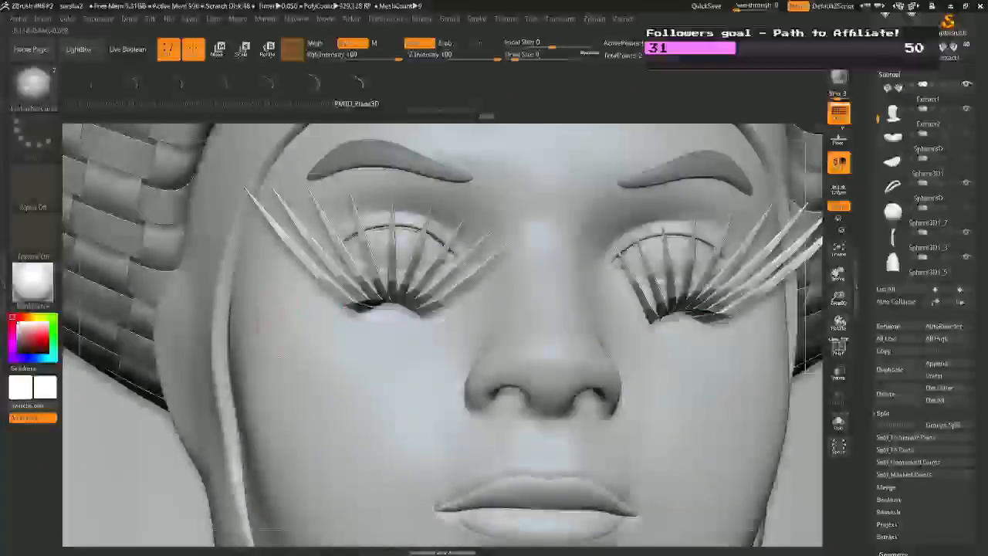
mouse_move(280, 356)
right_mouse_down()
mouse_move(471, 309)
mouse_move(429, 269)
right_mouse_up()
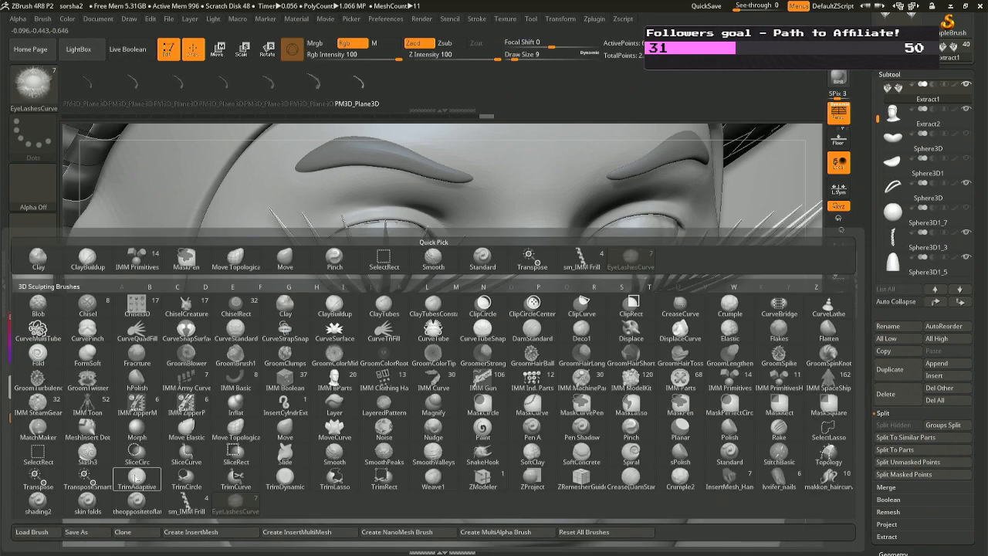
Reload the EyeLashesCurve_FH_v1.ZBP brush and reapply its first lash variant along the upper-eyelid curve.
key("b")
left_click(43, 531)
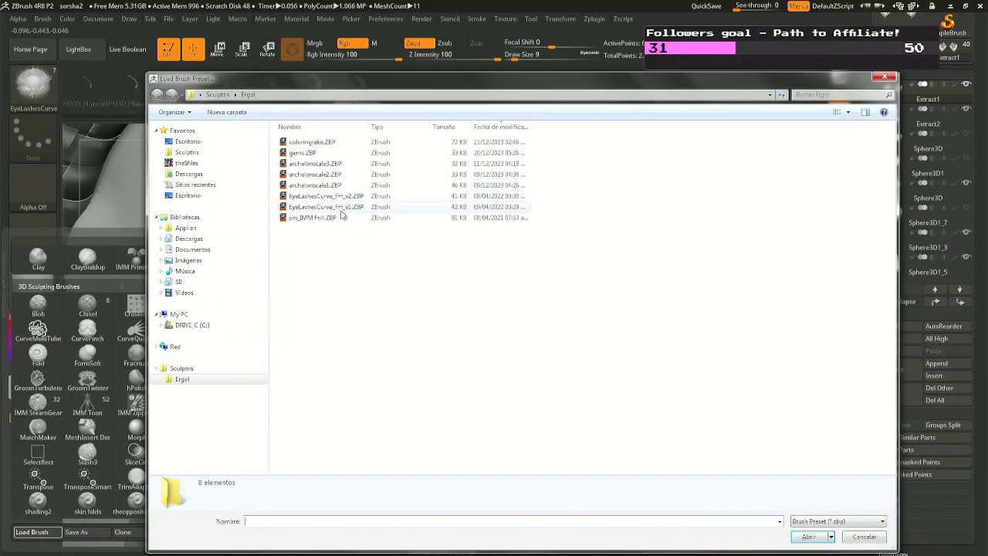
double_click(324, 207)
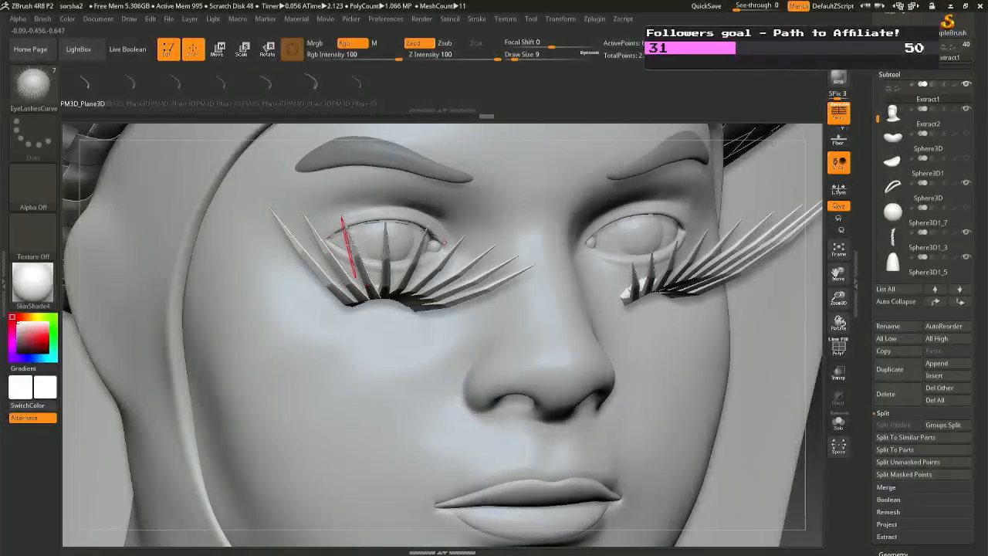
left_click(323, 234)
mouse_move(439, 242)
right_mouse_down()
mouse_move(255, 241)
mouse_move(414, 244)
right_mouse_up()
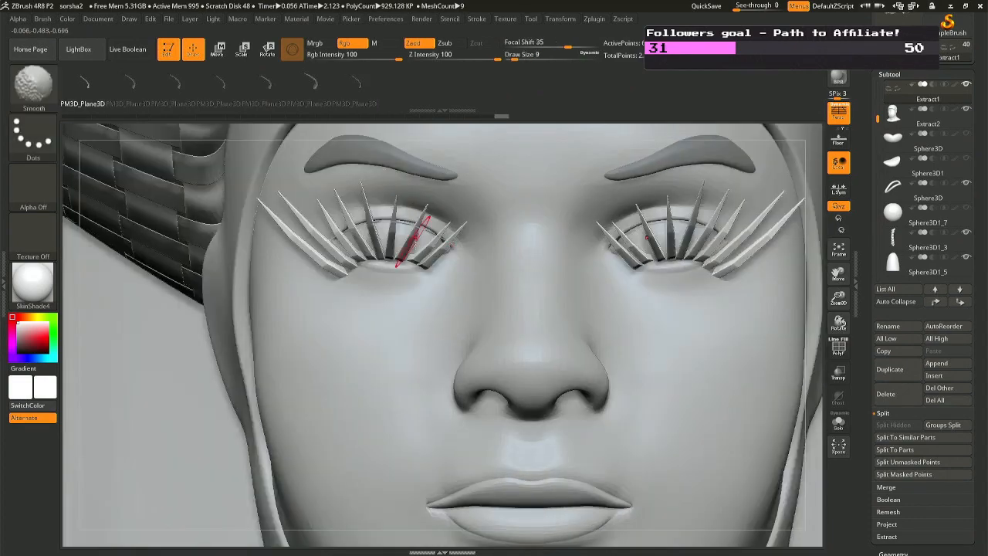
Set the brush Draw Size to 8 and update the lashes on the upper-eyelid curve.
key("space")
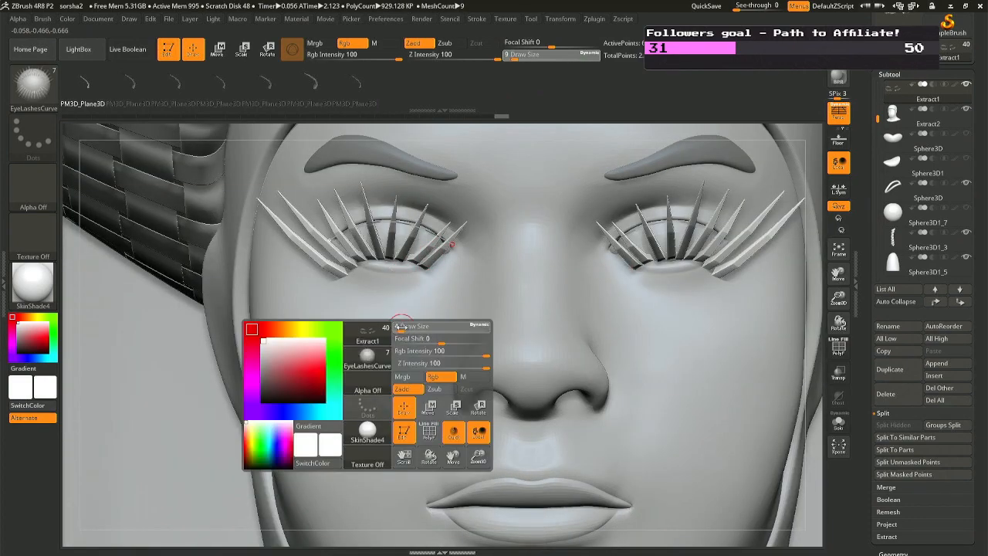
left_click_drag(403, 326, 418, 327)
left_click(333, 239)
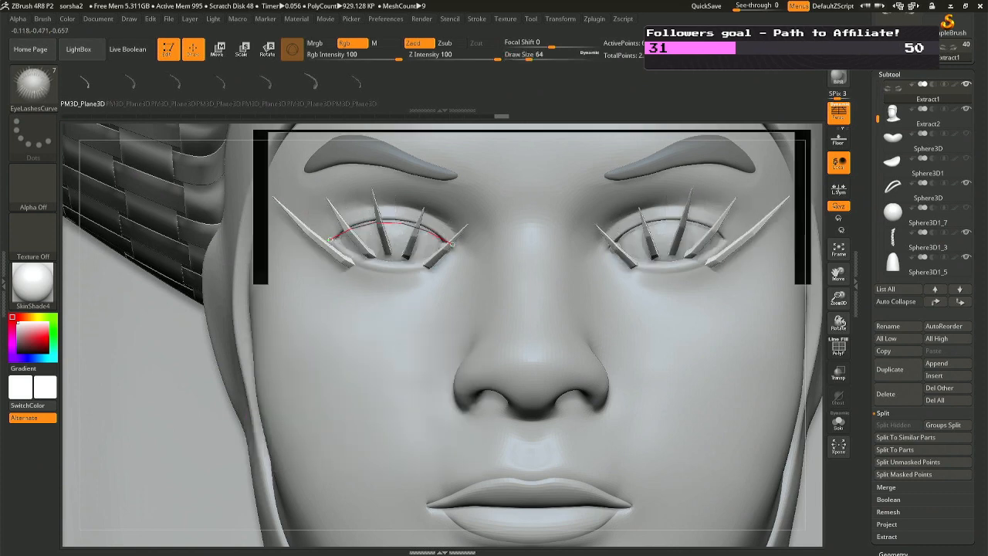
mouse_move(441, 243)
right_mouse_down()
mouse_move(494, 229)
mouse_move(362, 301)
right_mouse_up()
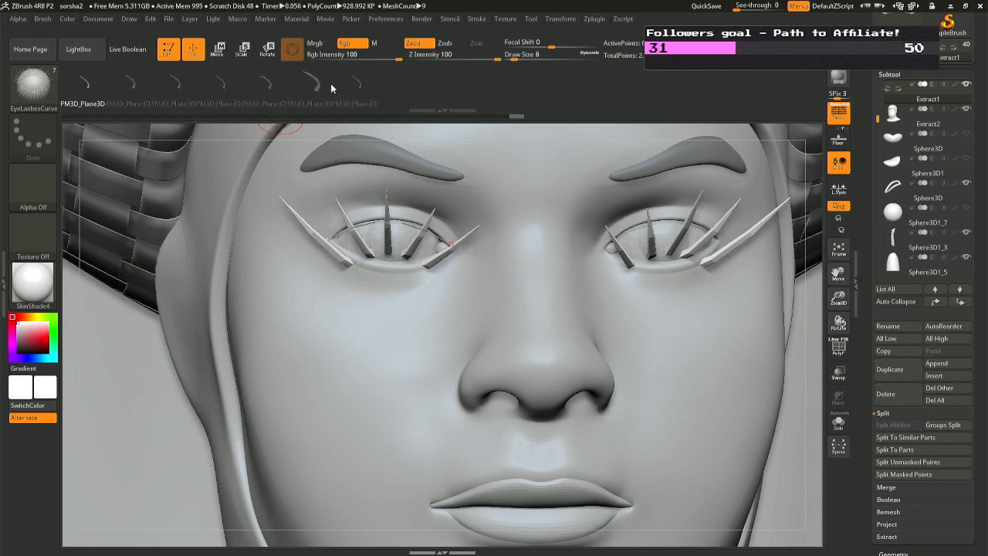
Try the sixth and seventh lash variants on the upper-eyelid curve and return to the first variant.
left_click(327, 238)
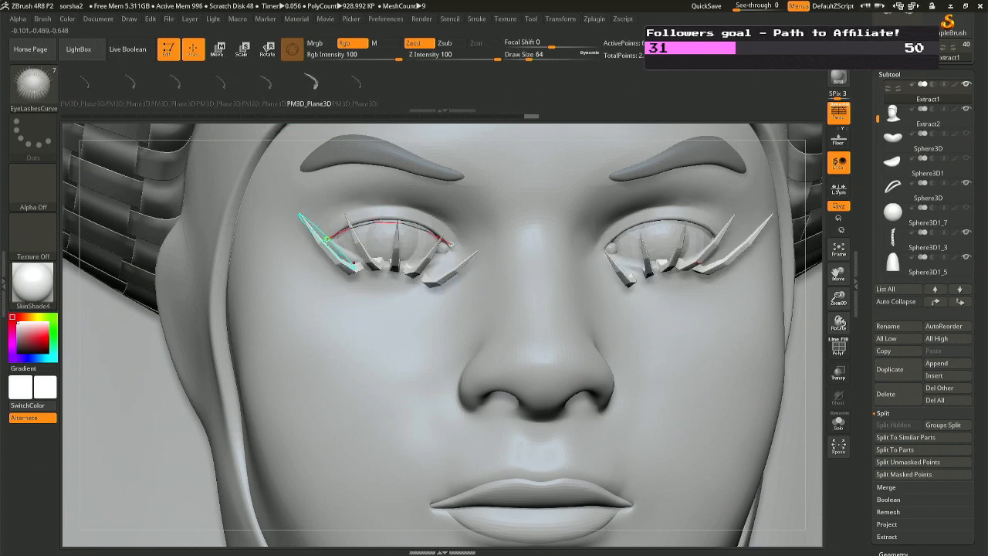
left_click(355, 84)
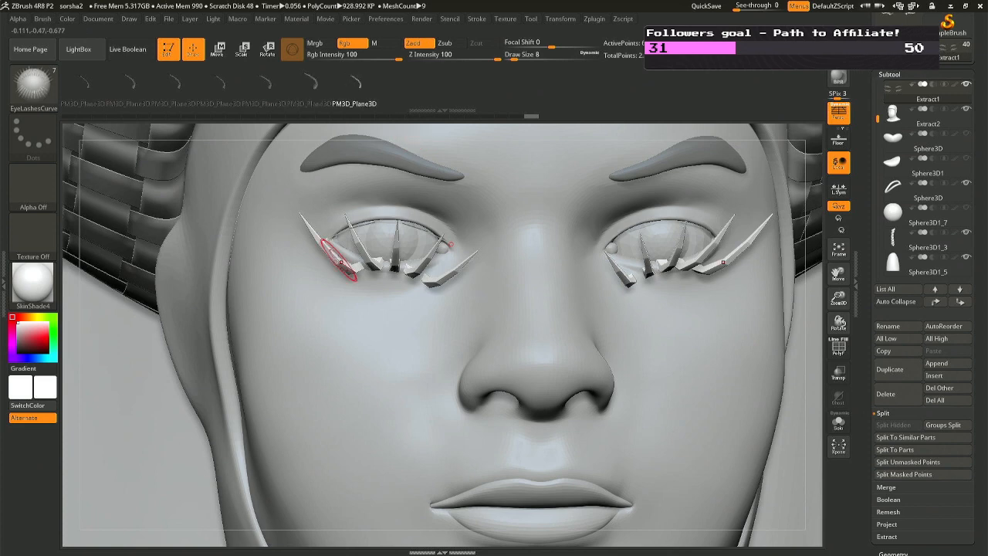
left_click(328, 239)
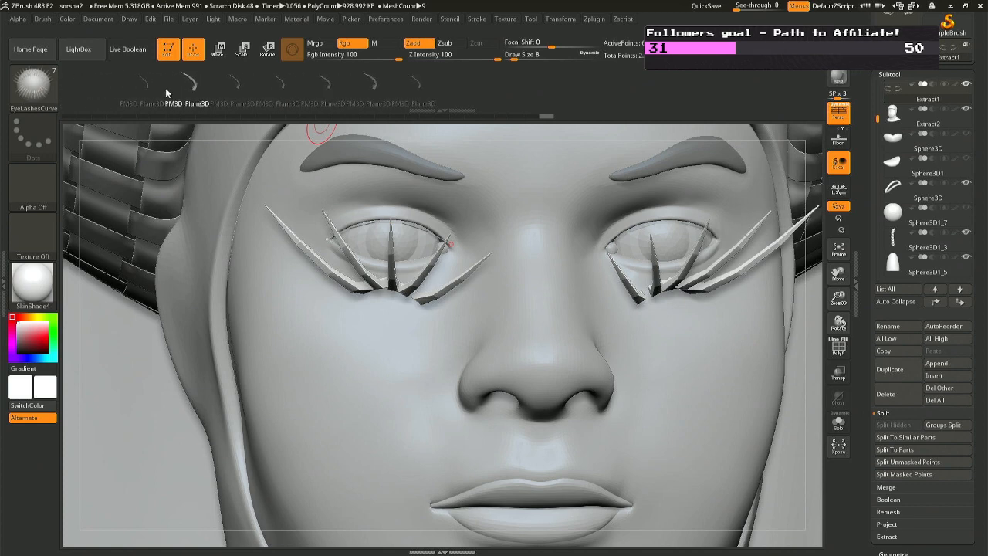
left_click(162, 88)
left_click(326, 240)
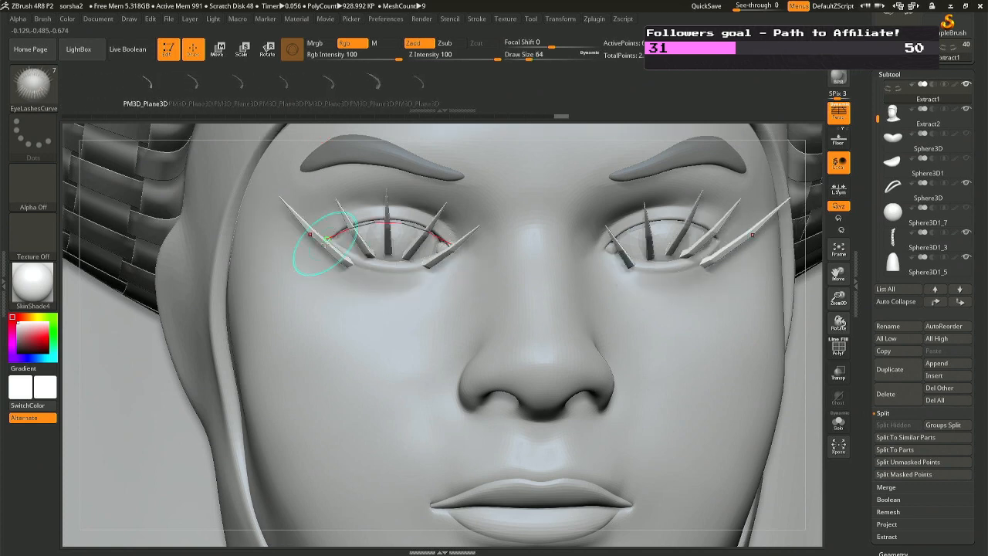
Shrink the upper-eyelid lashes by testing smaller draw sizes on the curve, settling on Draw Size 3.
key("space")
left_click_drag(373, 342, 370, 342)
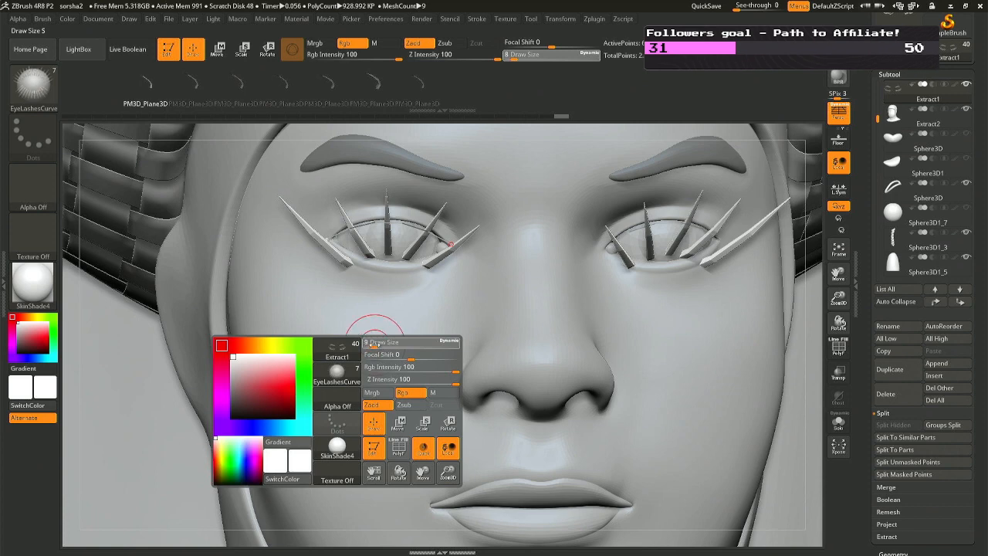
left_click(324, 236)
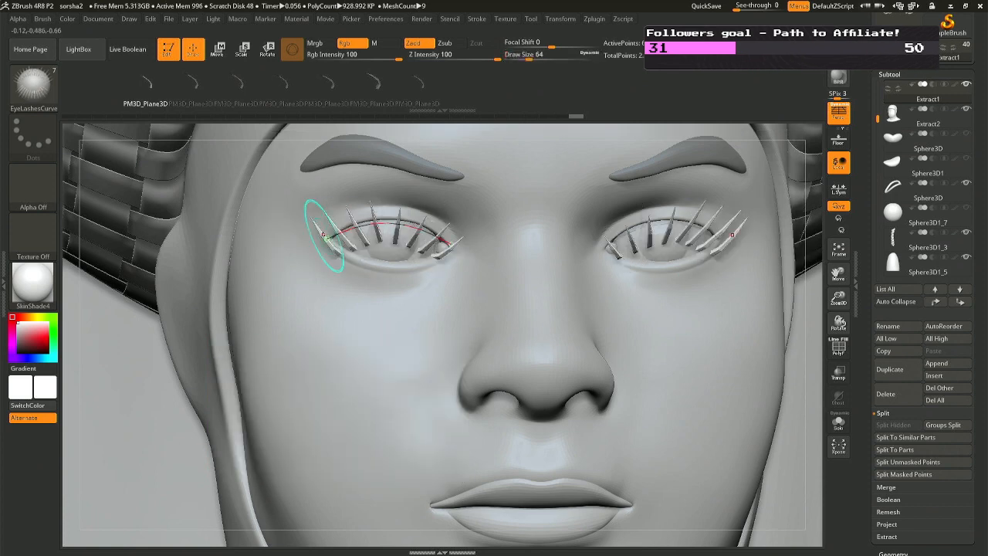
key("space")
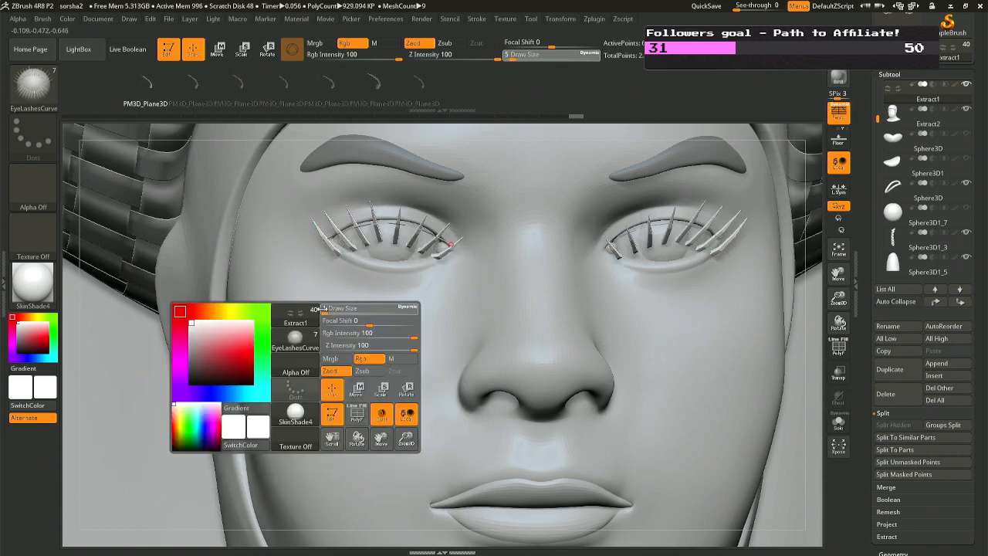
left_click(326, 237)
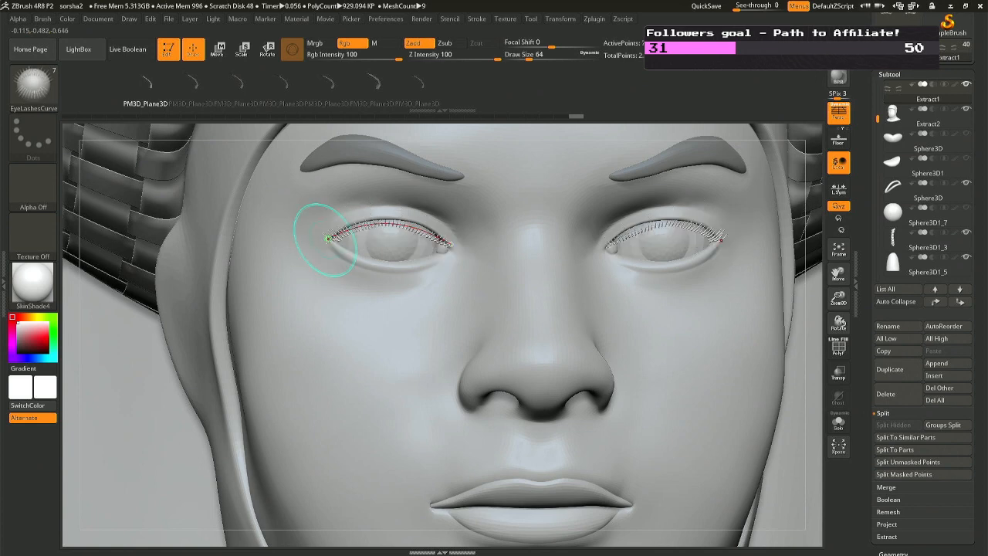
key("space")
left_click(341, 296)
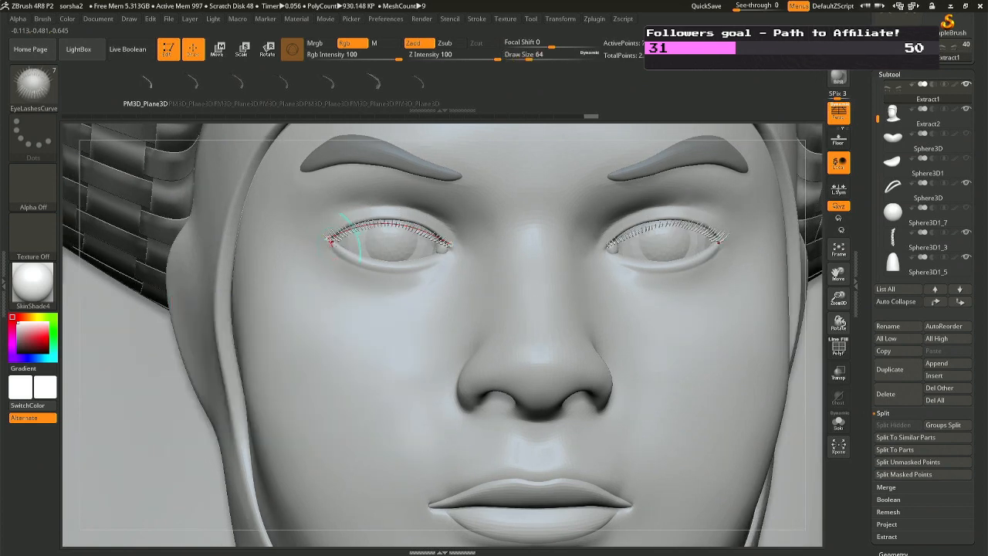
left_click(327, 234)
key("space")
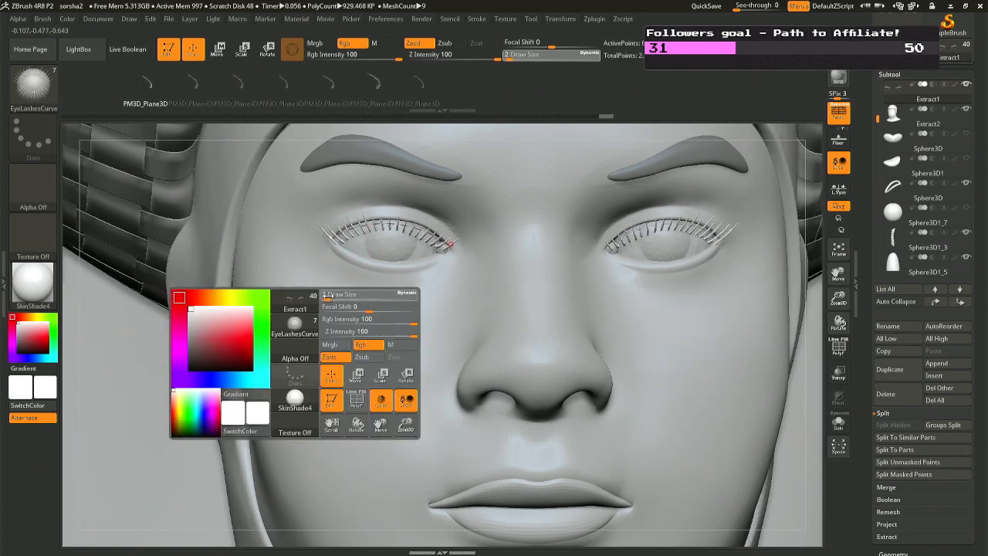
left_click(327, 295)
left_click(318, 230)
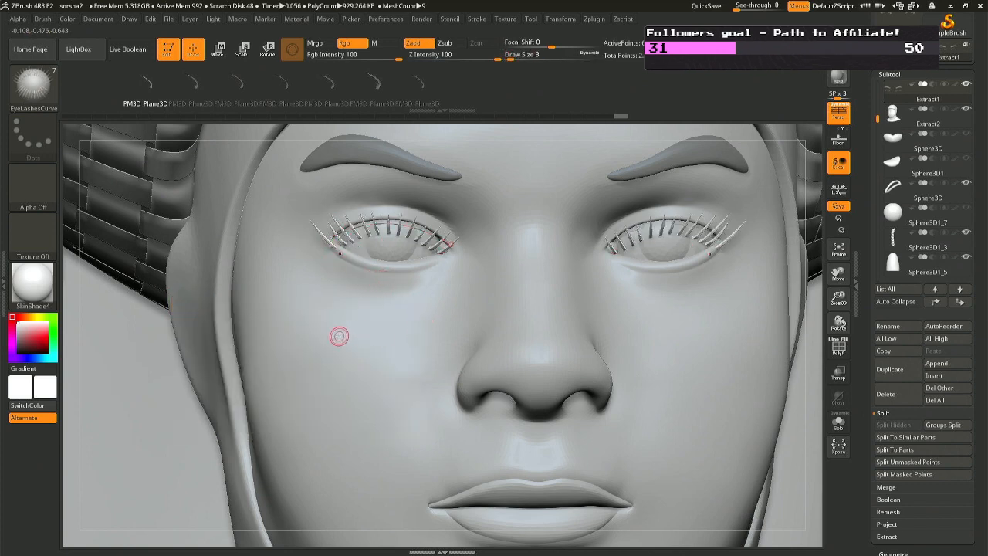
Draw a partial row of lashes from the inner eye corner to mid-eyelid with the sixth lash variant.
right_click_drag(339, 336, 332, 255)
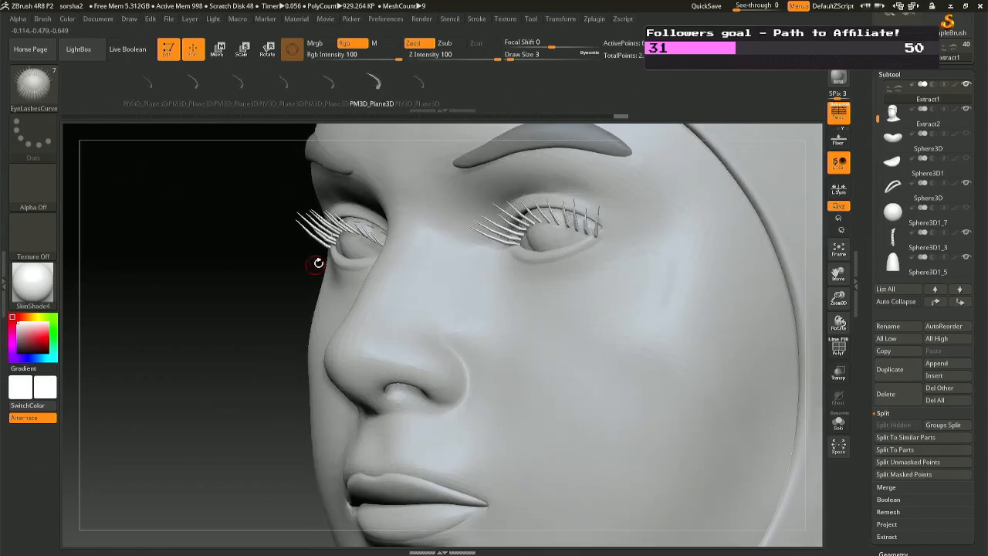
left_click_drag(393, 238, 351, 249)
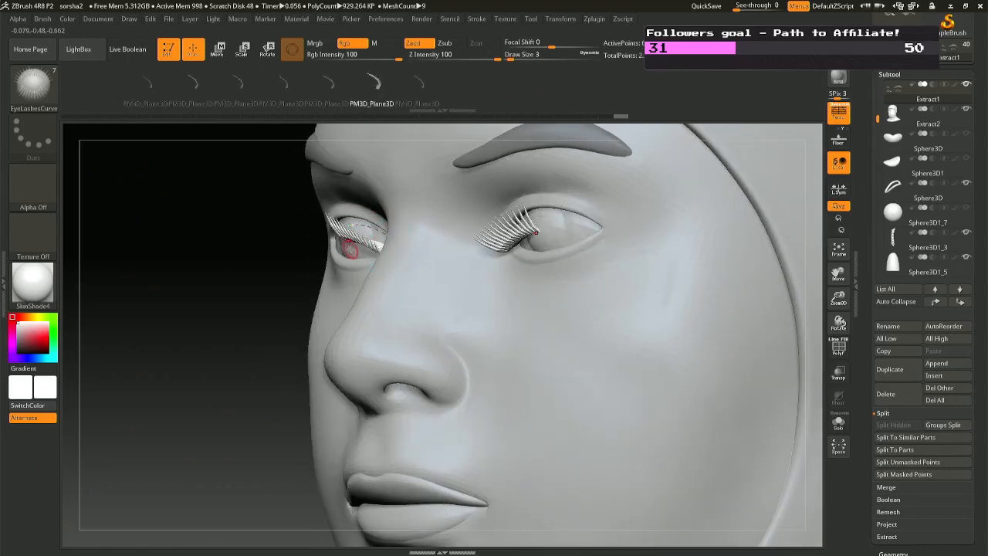
mouse_move(351, 249)
right_mouse_down()
mouse_move(379, 250)
mouse_move(350, 252)
right_mouse_up()
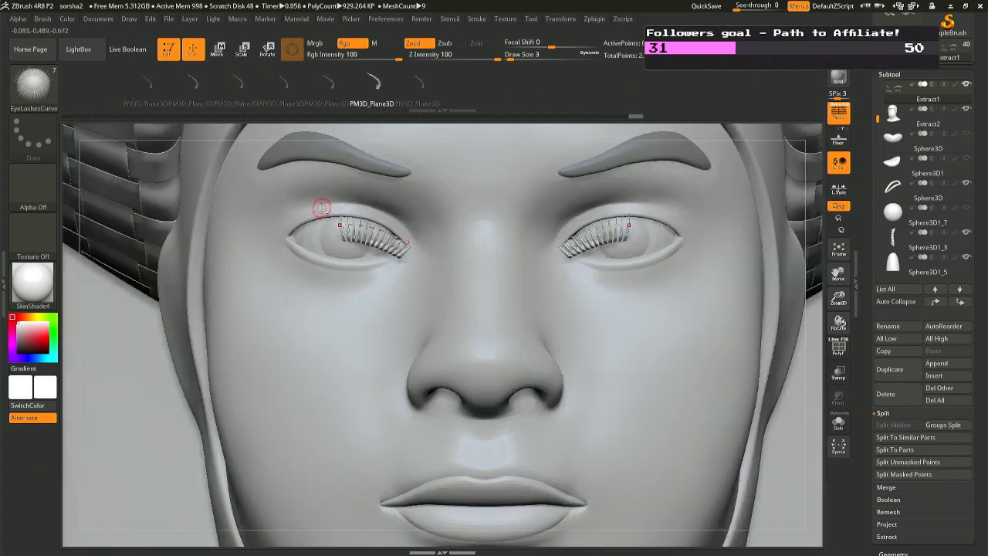
right_click_drag(321, 208, 368, 208, "alt")
Try the seventh lash variant and the first three variants on the partial upper-eyelid curve.
left_click(423, 86)
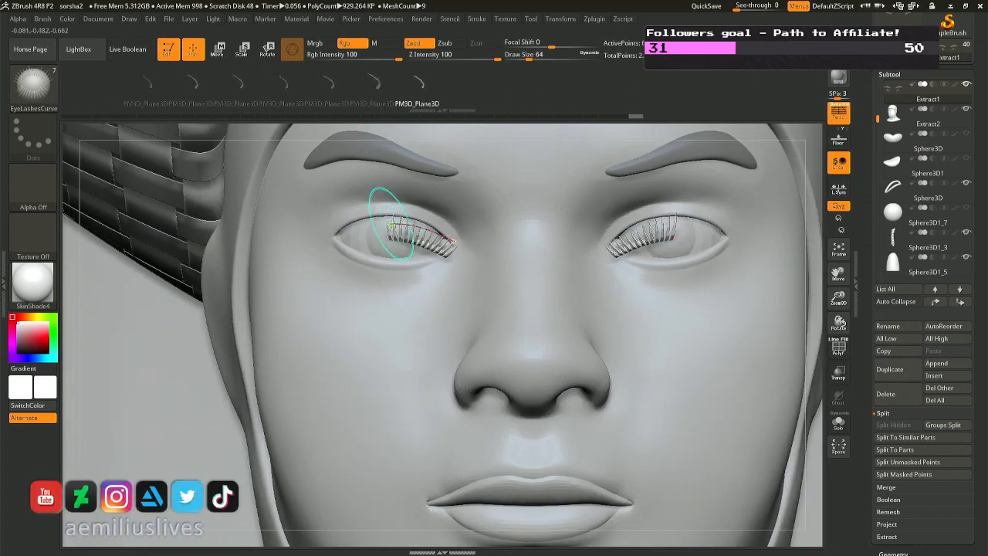
key("ctrl+z")
left_click(147, 78)
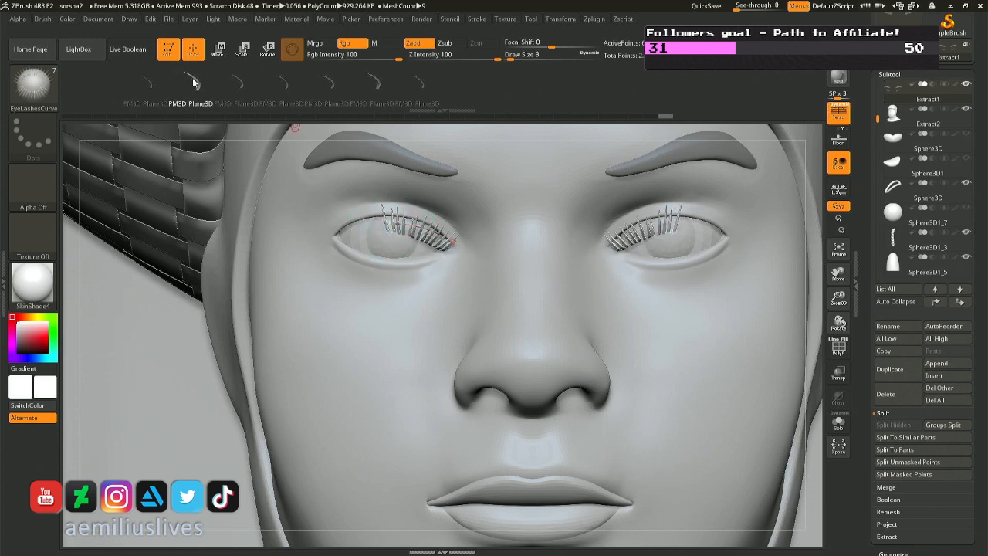
left_click(381, 216)
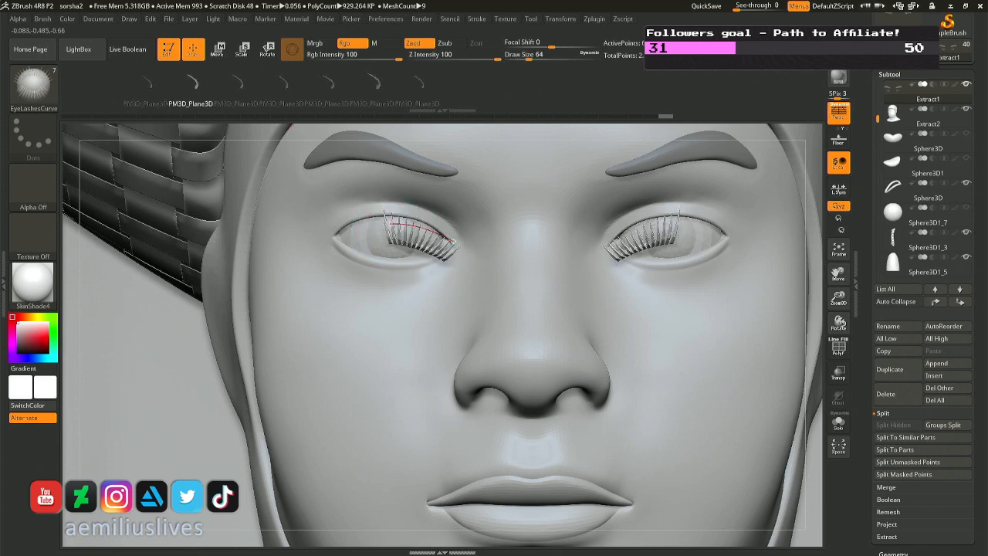
left_click(236, 83)
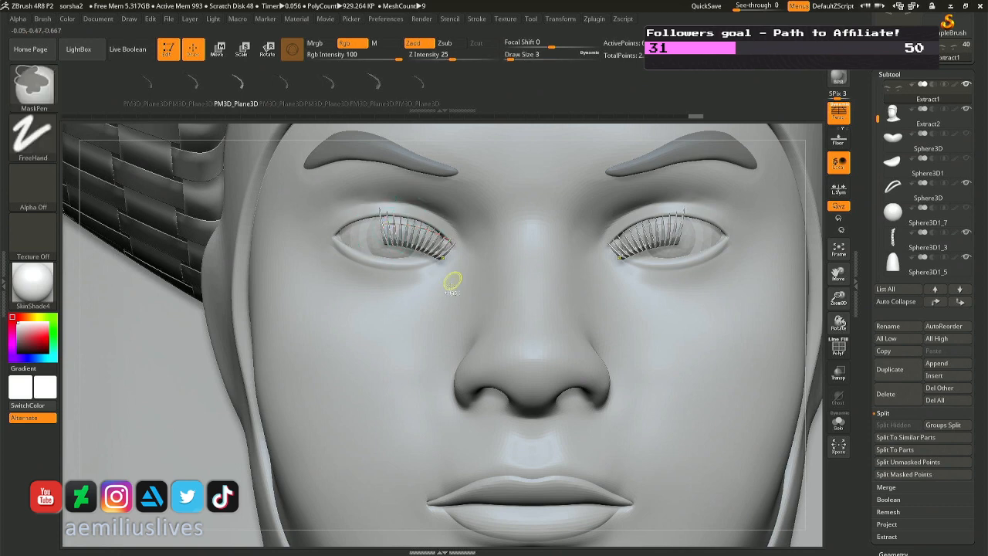
Undo the partial lash trials and apply the third lash variant to the full upper-eyelid curve.
key("ctrl+z")
key("ctrl+z")
key("ctrl+z")
key("ctrl+z")
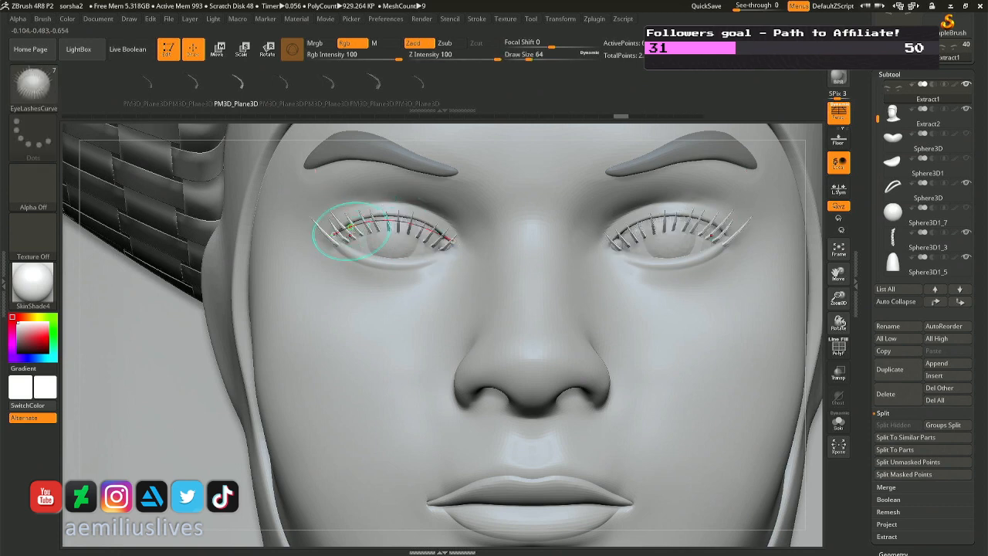
left_click(335, 236)
left_click_drag(357, 278, 441, 240)
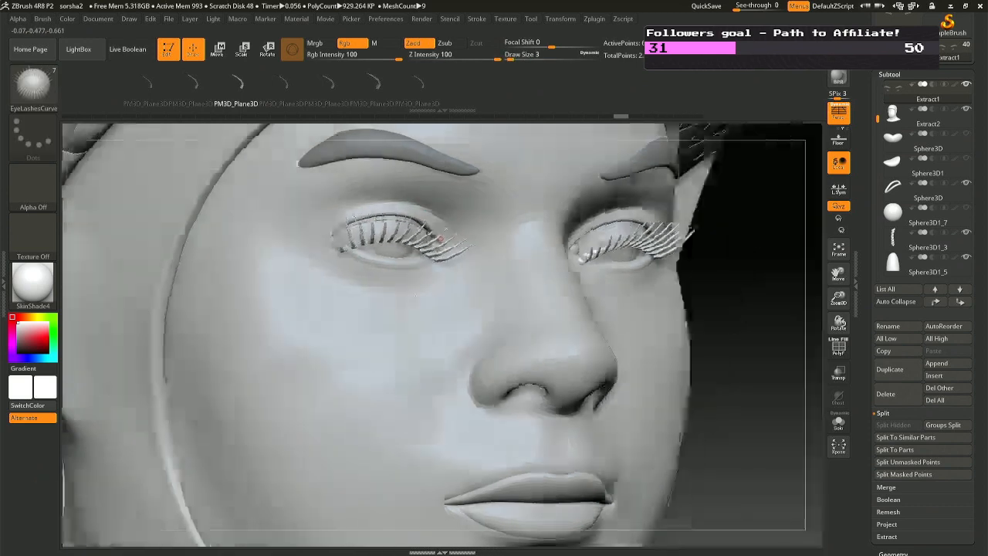
Split the eyelashes off the eyebrow mesh into their own subtool with Split Masked Points.
mouse_move(416, 294)
right_mouse_down()
mouse_move(436, 295)
mouse_move(401, 299)
right_mouse_up()
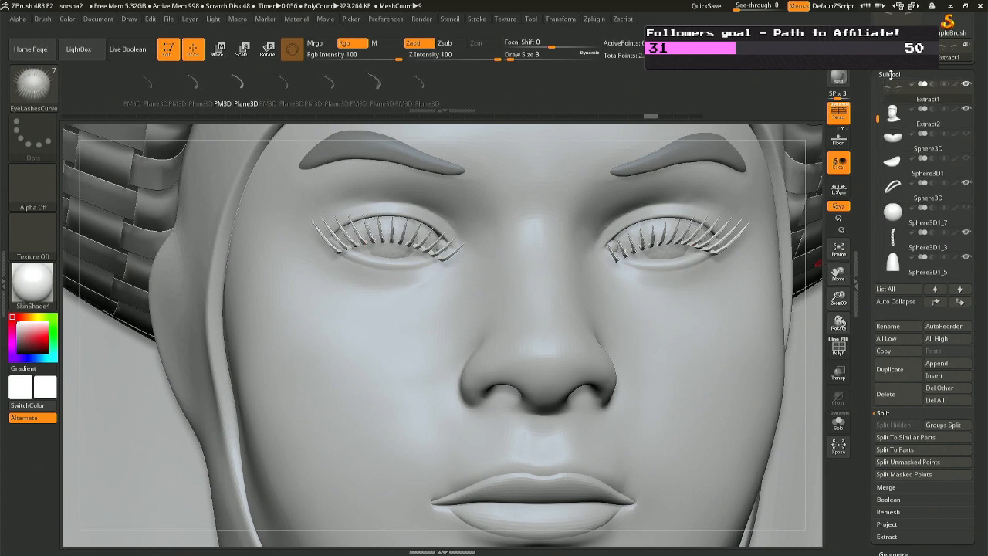
left_click(890, 74)
left_click(894, 75)
left_click(906, 474)
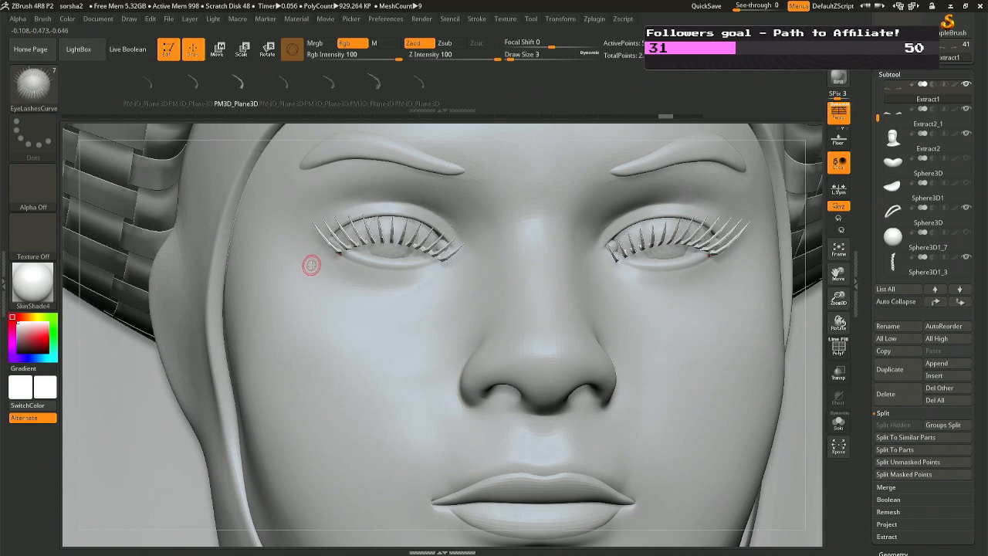
key("b")
key("m")
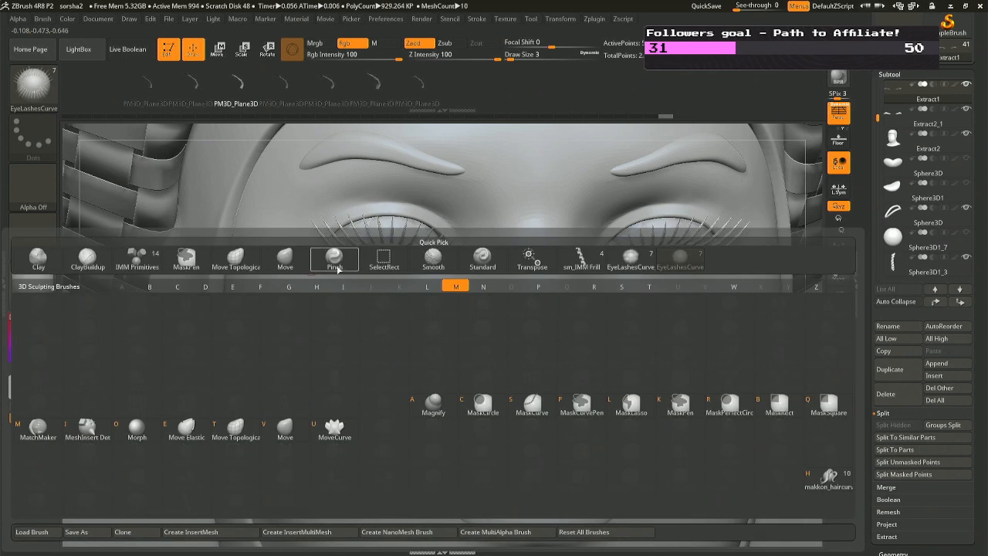
key("l")
left_click(304, 288)
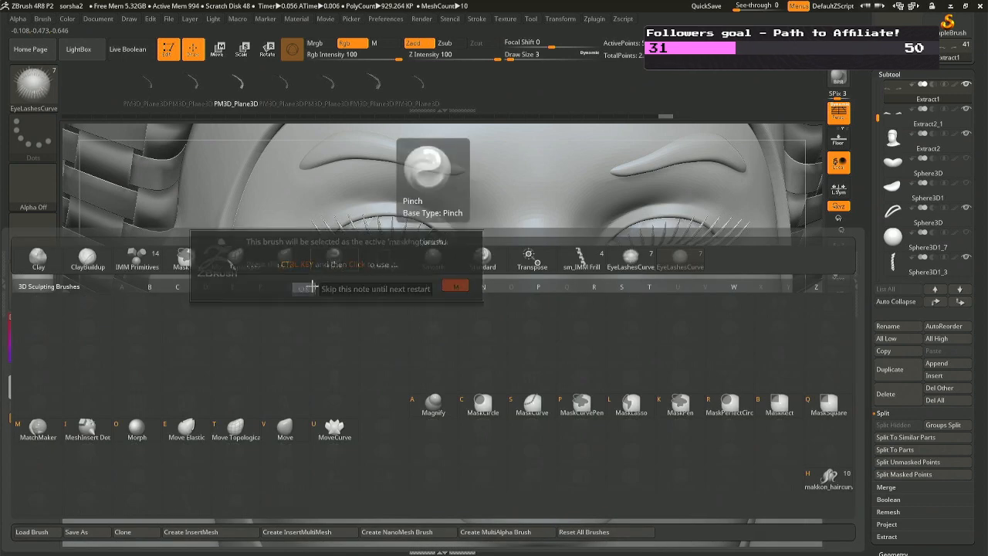
Choose the Move brush for shaping the eyelashes.
key("b")
key("m")
key("v")
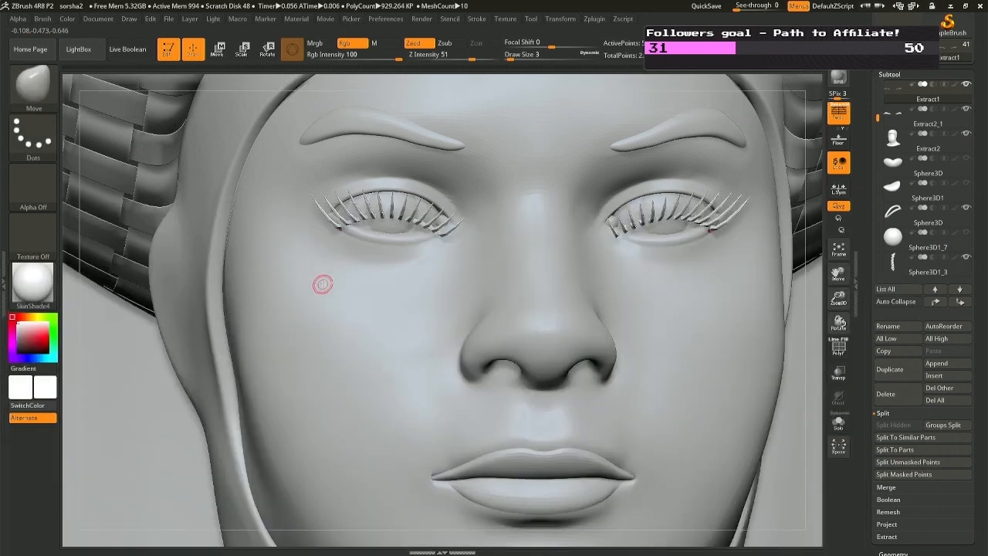
Activate the rotate gizmo, centre it on the lashes of one eye and reset its orientation.
key("r")
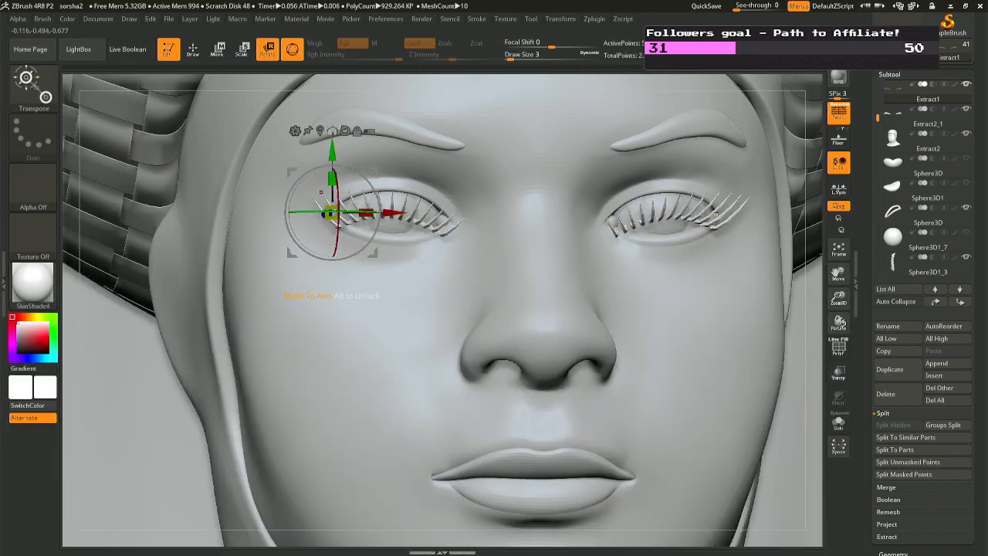
left_click(317, 123, "alt")
right_click_drag(327, 119, 350, 217, "alt")
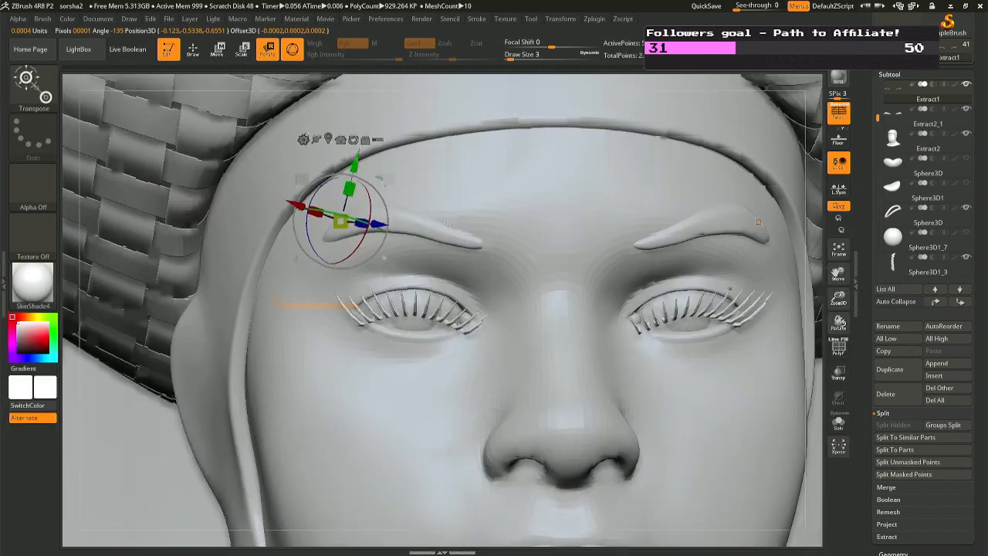
left_click(328, 139)
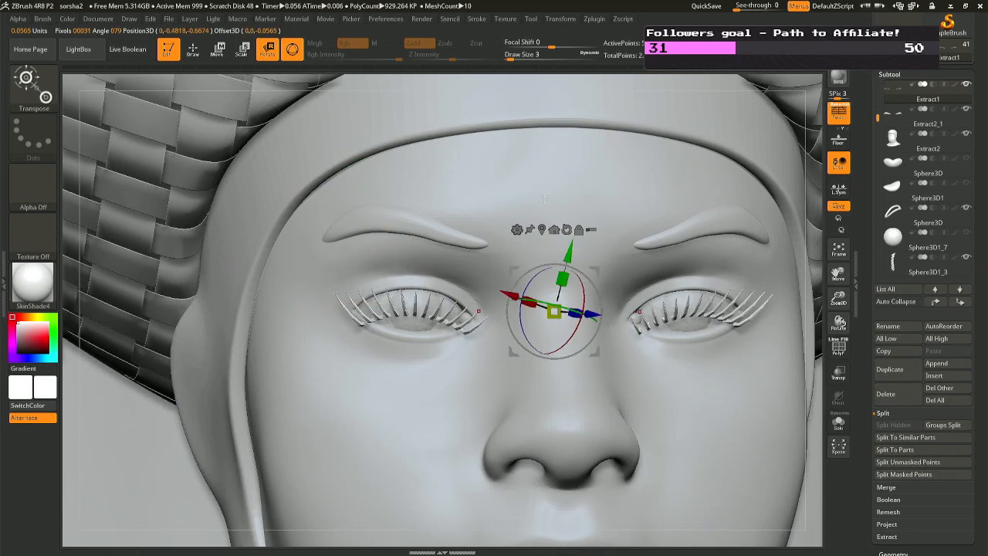
left_click(698, 310)
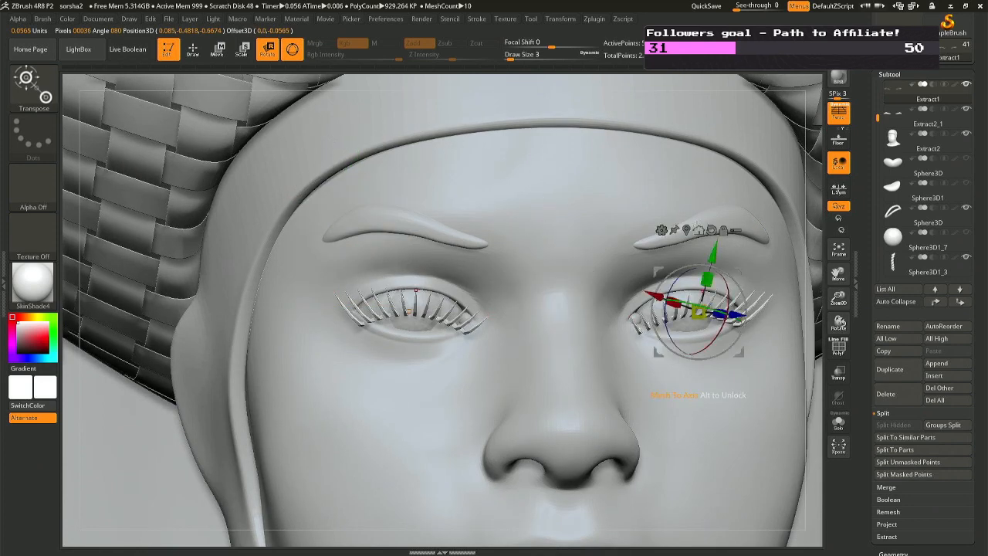
left_click(710, 230)
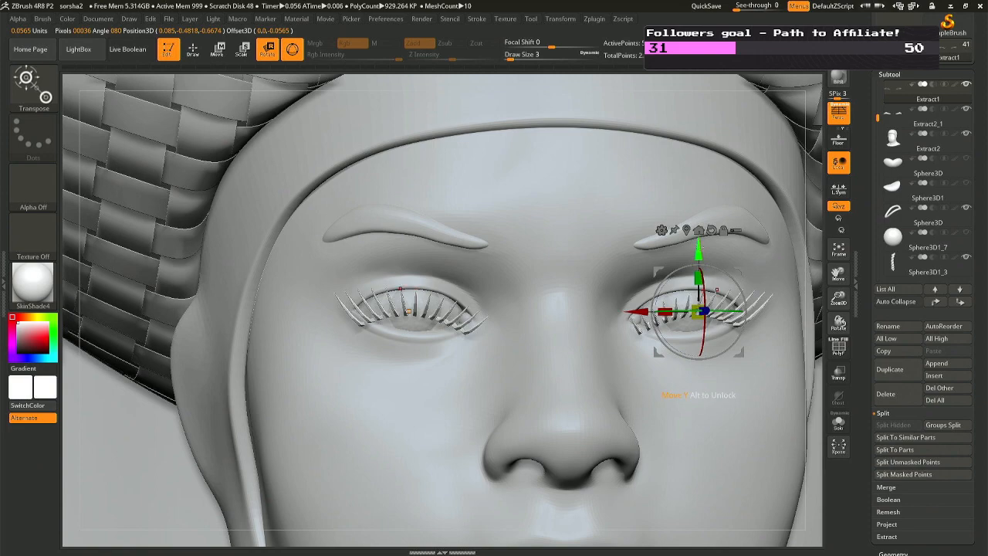
Shift and scale the lash rows with the gizmo so they sit along the upper eyelids.
left_click_drag(702, 248, 701, 219)
right_click_drag(701, 222, 475, 153)
right_click_drag(525, 172, 484, 226)
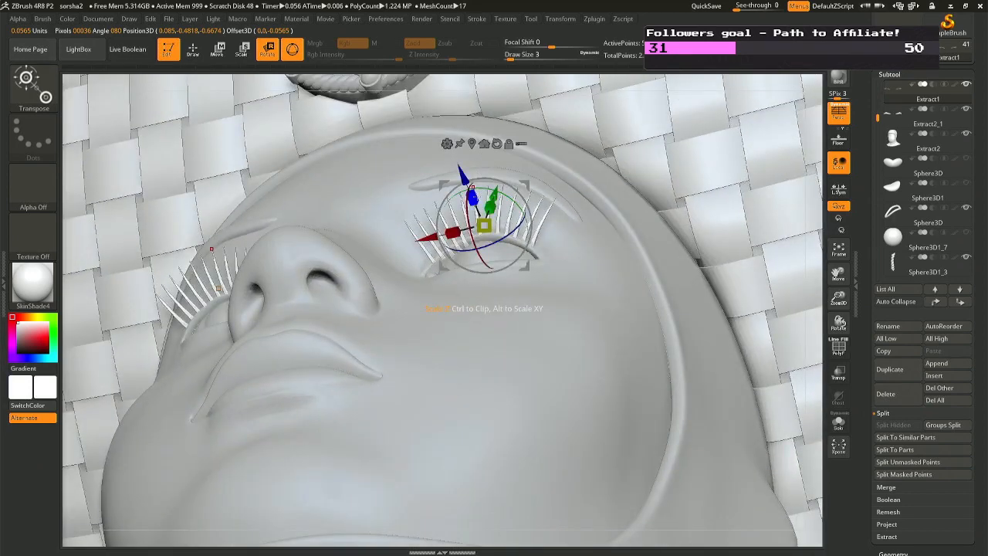
left_click_drag(483, 226, 486, 210)
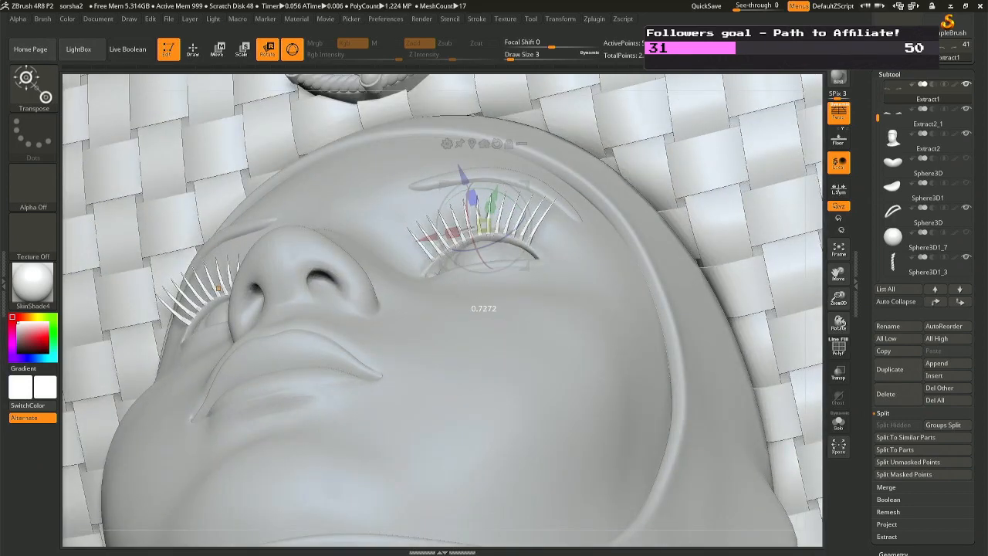
left_click_drag(494, 282, 543, 230)
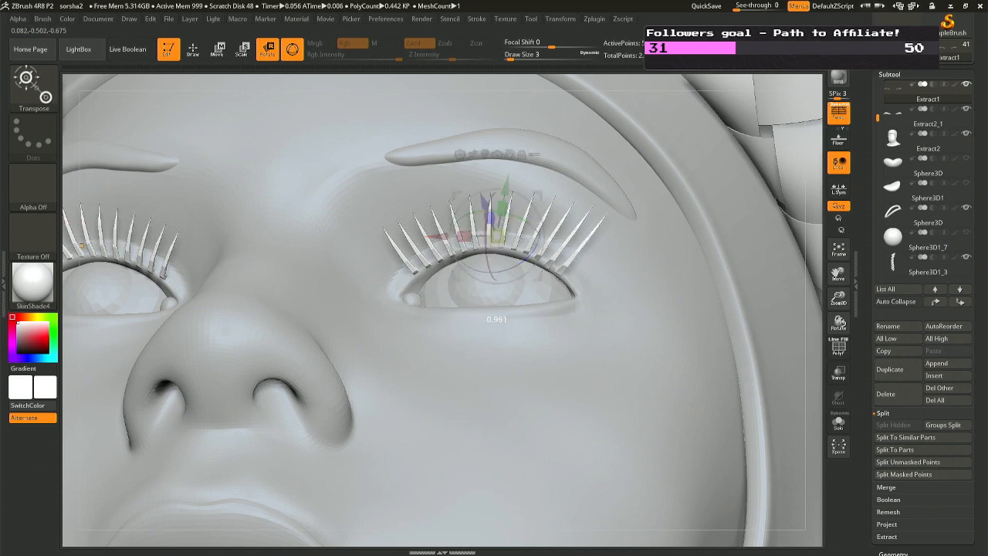
right_click_drag(494, 259, 489, 190)
left_click_drag(476, 190, 478, 193)
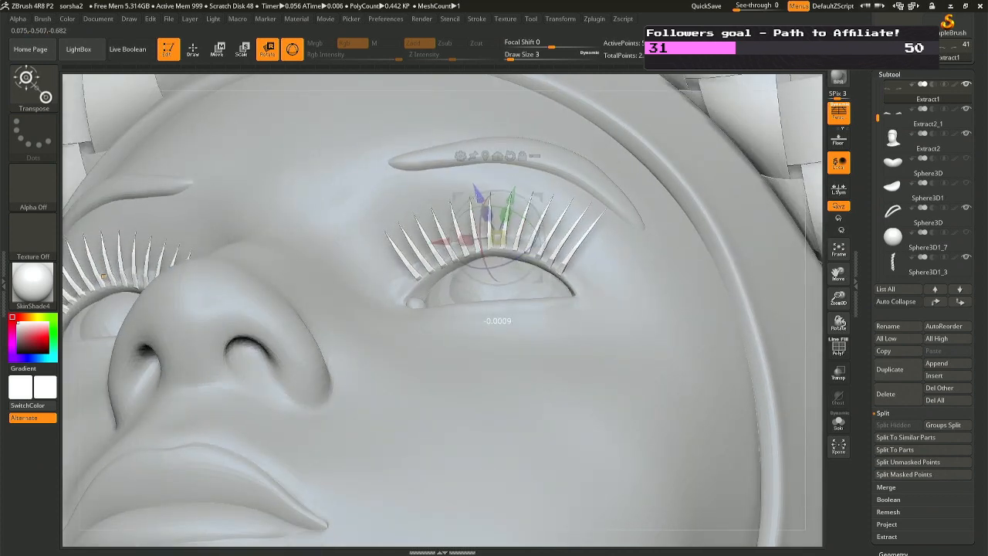
Nudge the outer-corner lashes toward the eyelid edge with the Move brush and set Draw Size to 12.
left_click(193, 51)
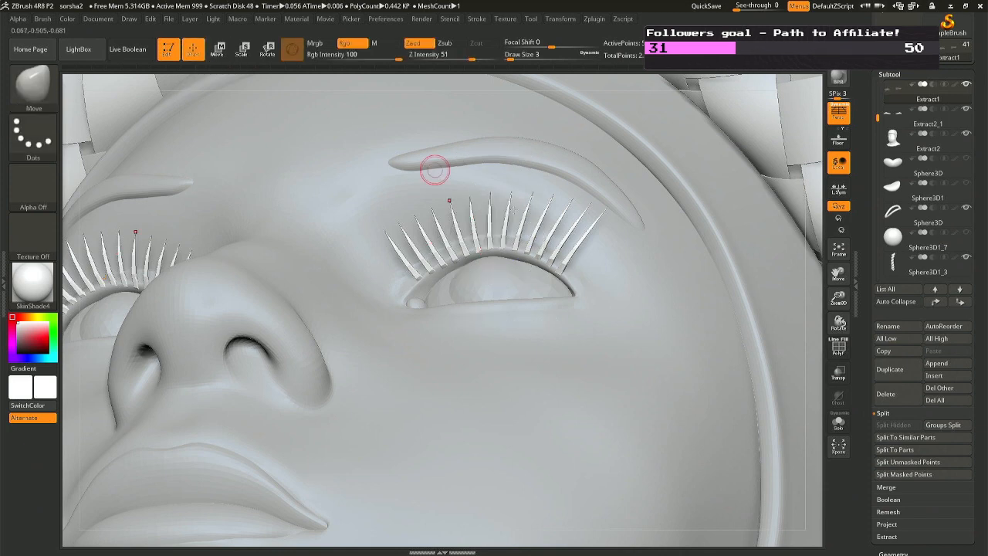
right_click(549, 272)
left_click_drag(549, 264, 563, 262)
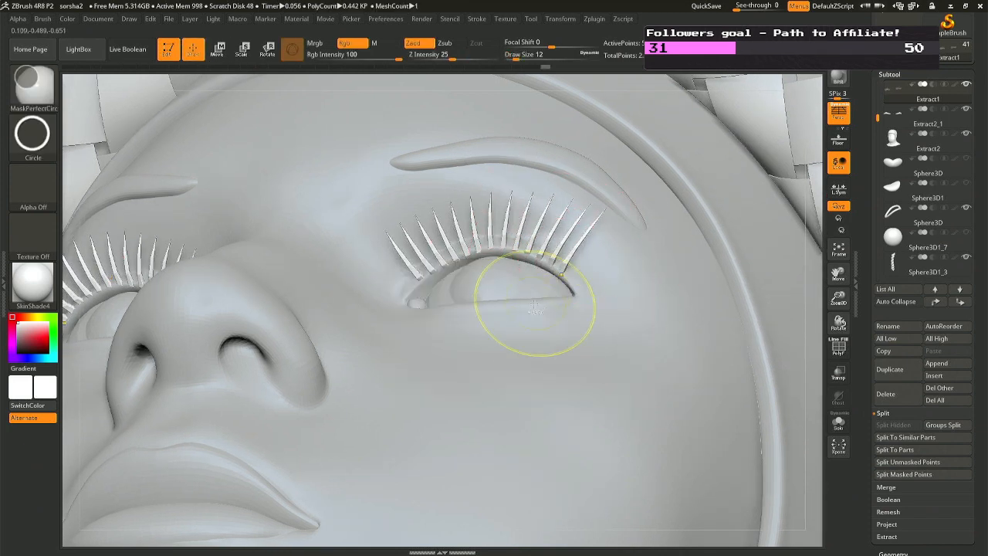
left_click_drag(520, 324, 514, 325, "ctrl")
mouse_move(429, 270)
right_mouse_down()
mouse_move(448, 342)
mouse_move(433, 301)
mouse_move(288, 296)
right_mouse_up()
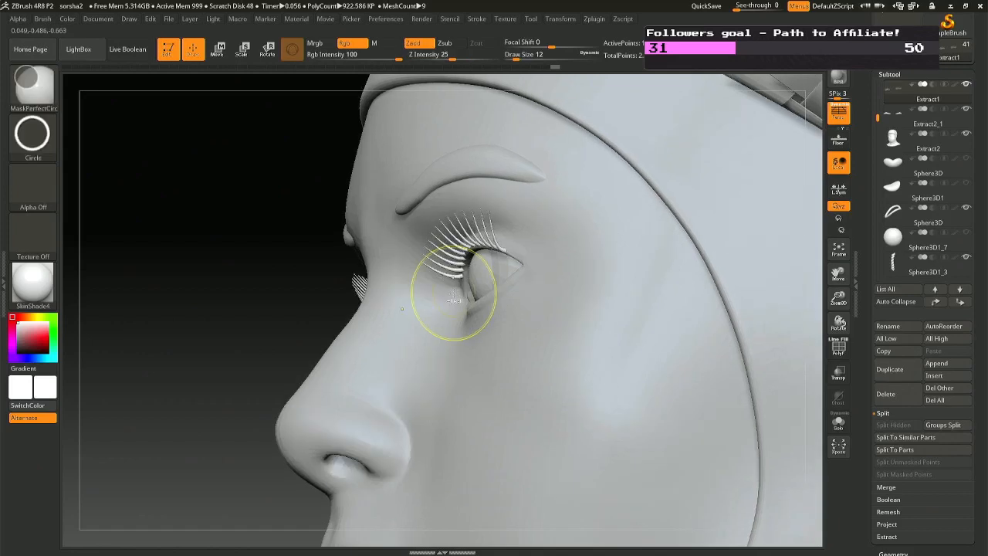
left_click(452, 291, "ctrl")
right_click_drag(453, 296, 473, 291)
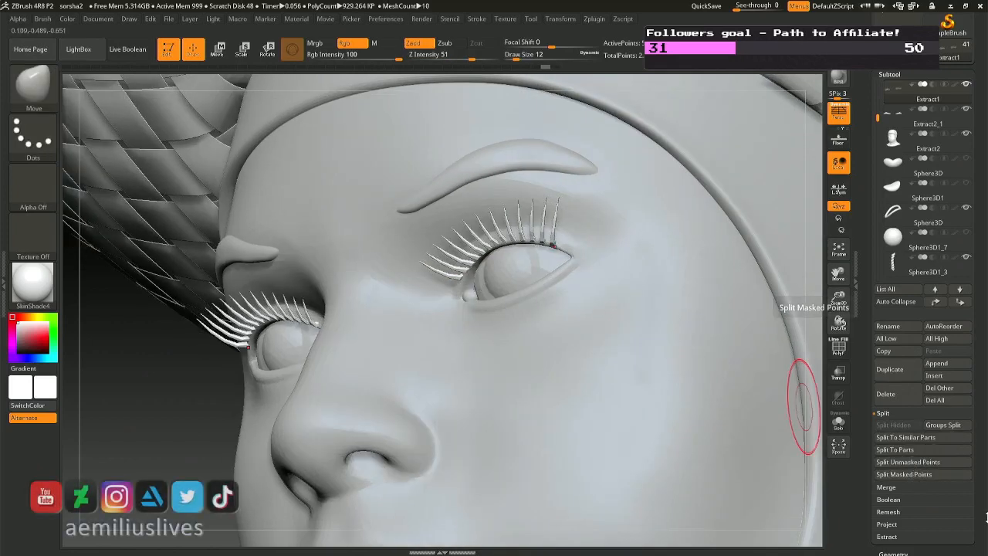
Try thickening the eyelashes with the Inflate deformation and smoothing them with Polish at 100.
left_click_drag(948, 548, 948, 443)
left_click(895, 521)
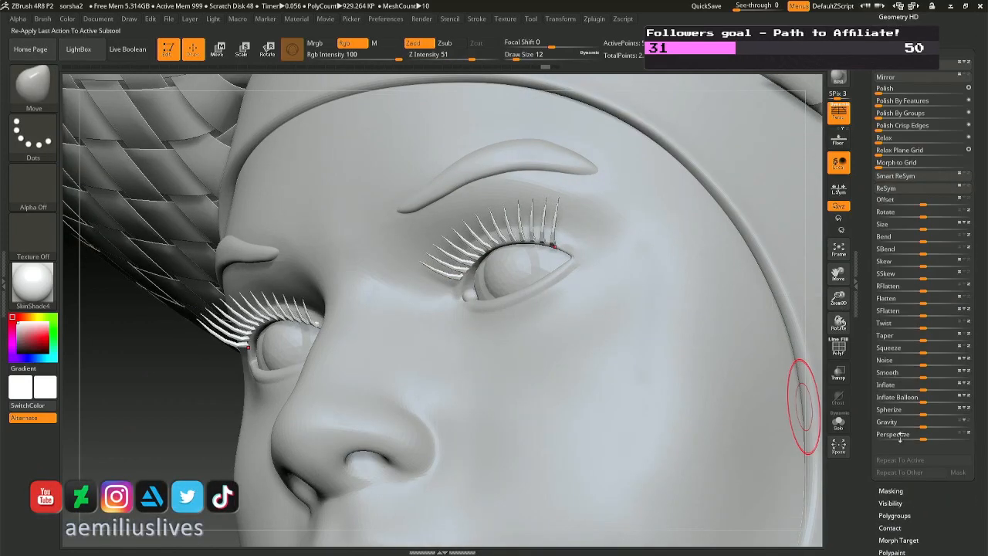
mouse_move(913, 391)
left_mouse_down()
mouse_move(934, 389)
mouse_move(916, 390)
mouse_move(924, 389)
left_mouse_up()
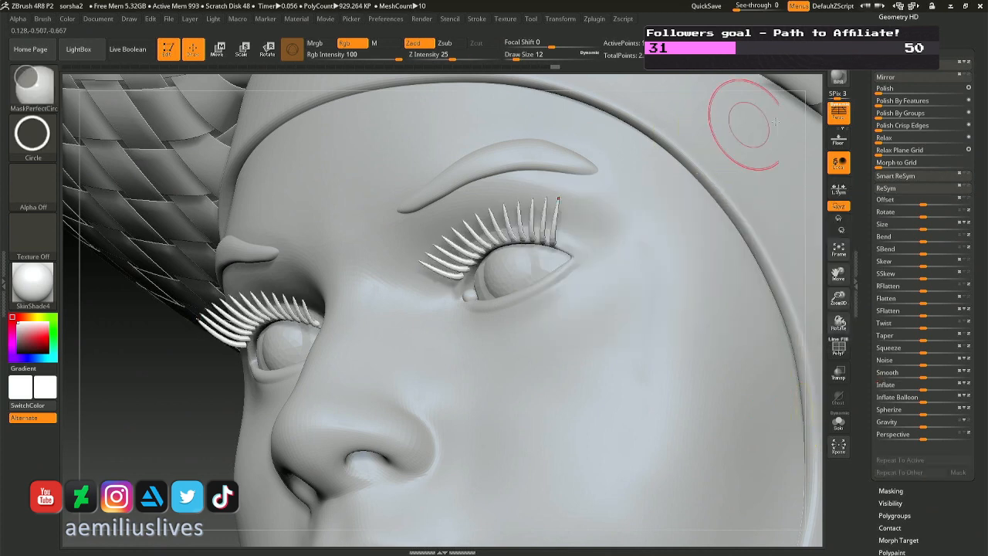
left_click_drag(899, 90, 914, 91)
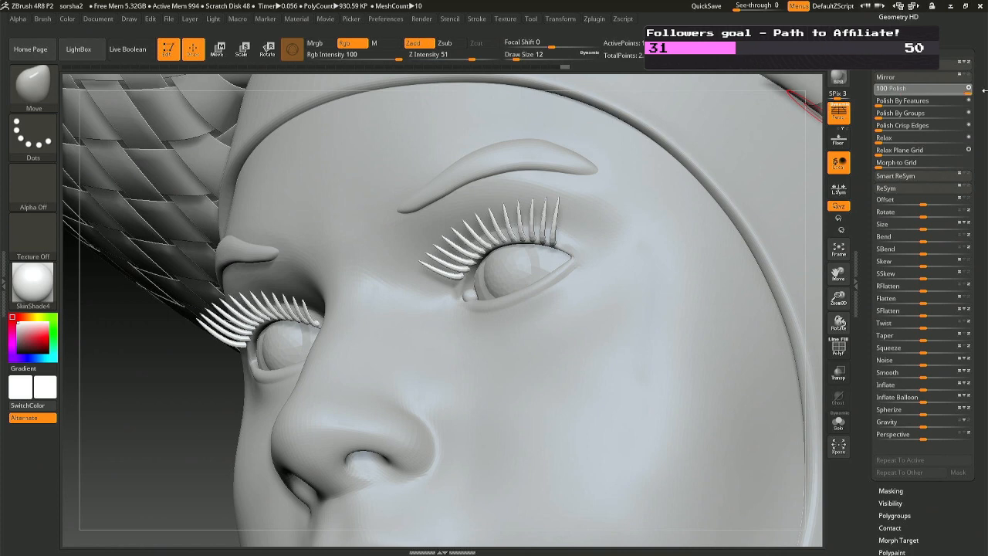
left_click_drag(985, 90, 985, 90)
right_click_drag(599, 197, 618, 193)
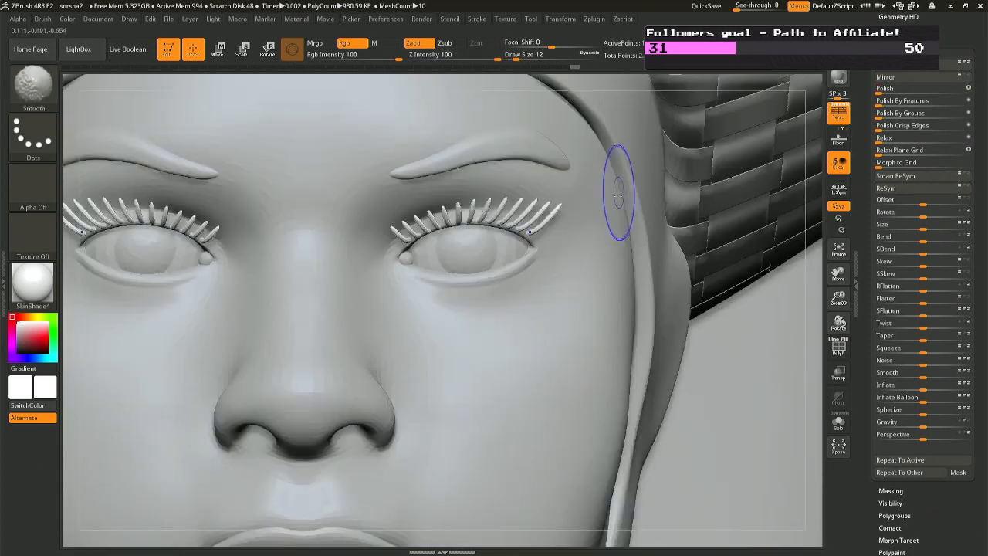
Undo the Inflate and Polish deformations on the eyelashes.
key("ctrl+z")
key("ctrl+z")
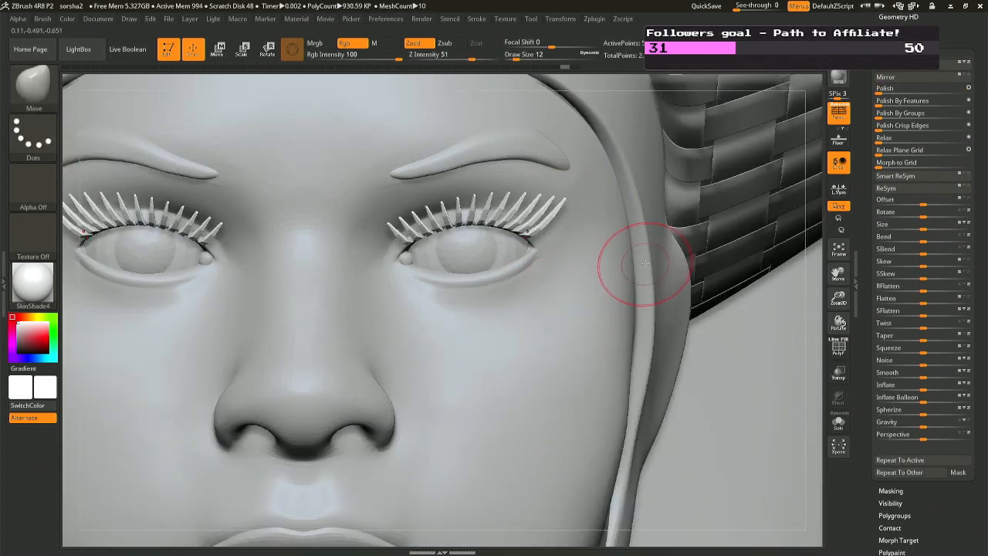
key("ctrl+z")
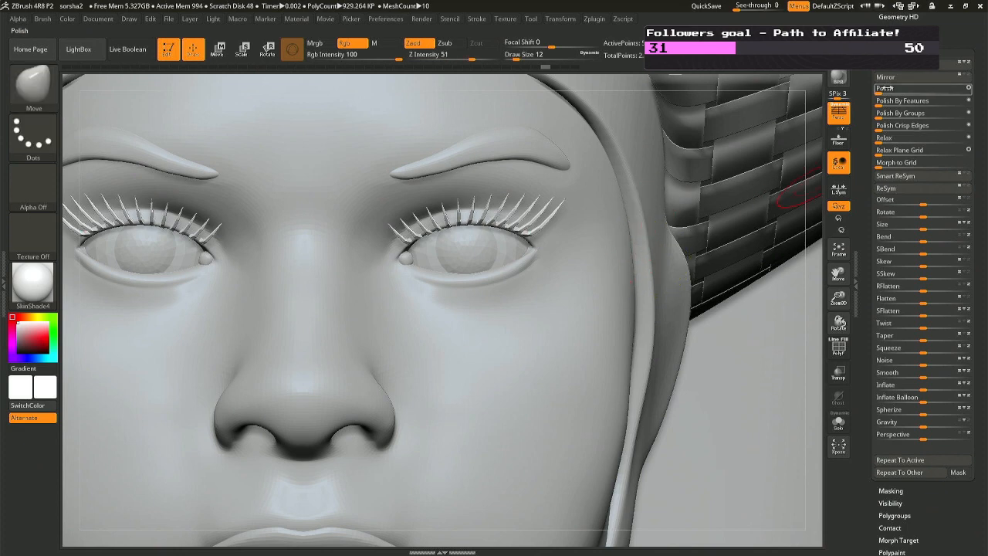
Try Polish at full strength and Polish By Features on the eyelashes, undoing the trials.
left_click_drag(886, 88, 985, 88)
key("ctrl+z")
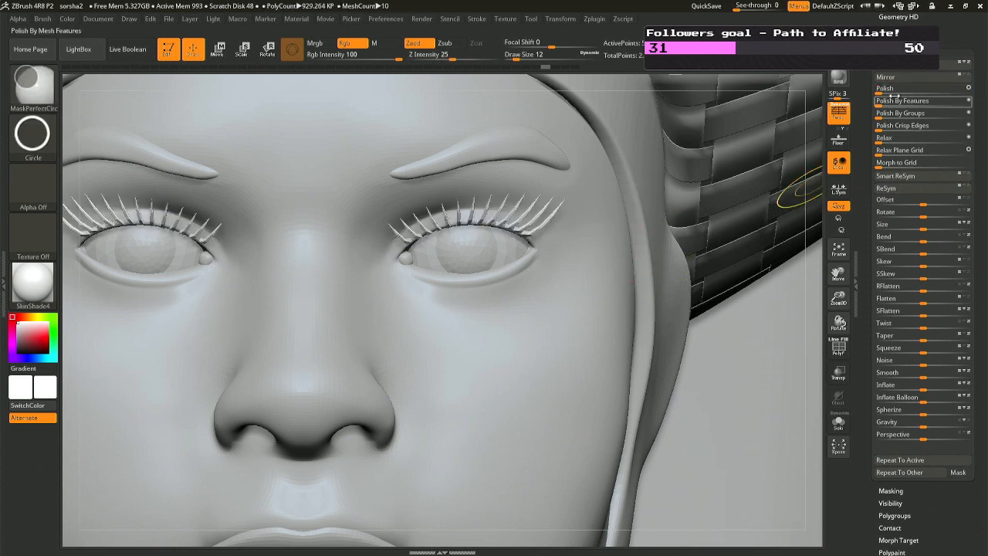
left_click(877, 91)
key("ctrl+z")
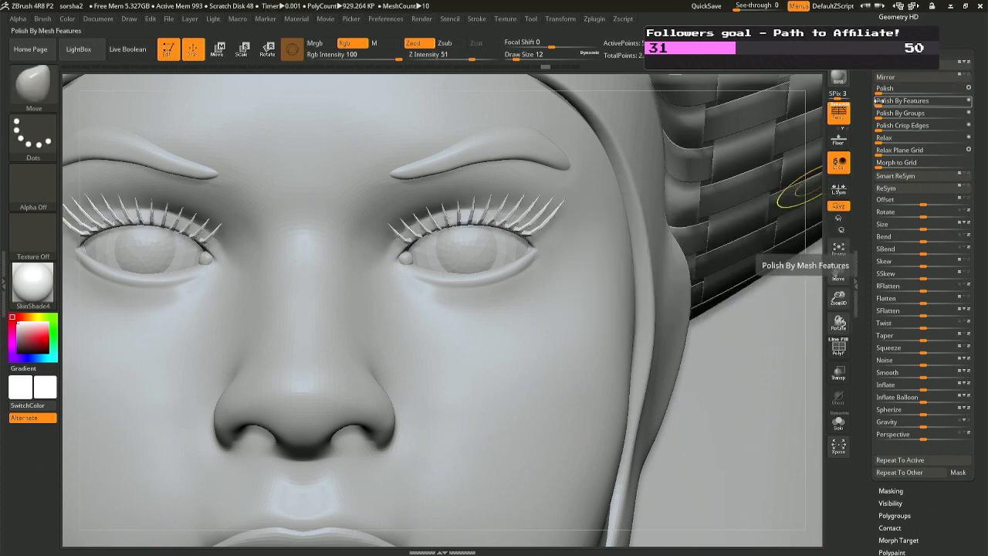
left_click(877, 101)
Subdivide the eyelash mesh once and try Polish at full strength on it.
key("ctrl+z")
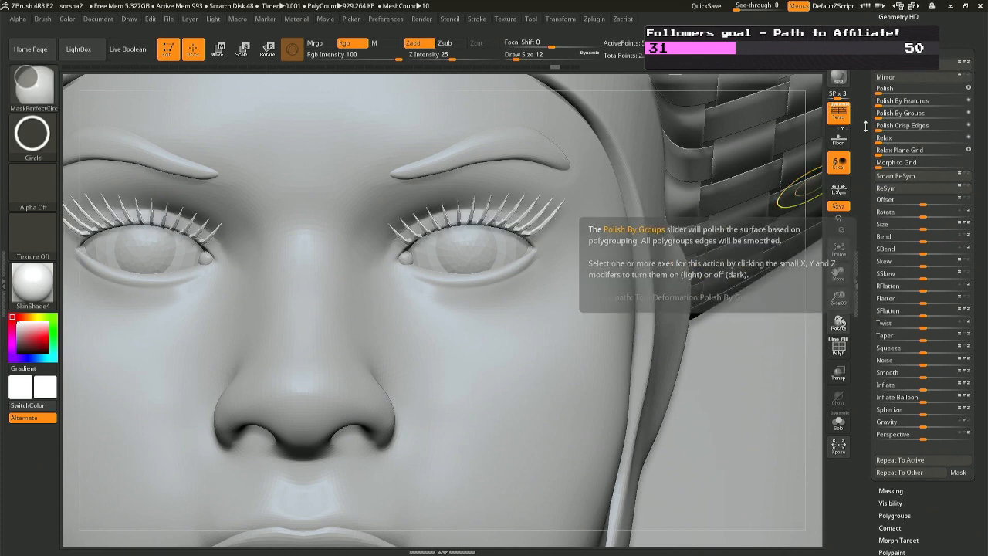
left_click_drag(881, 88, 985, 86)
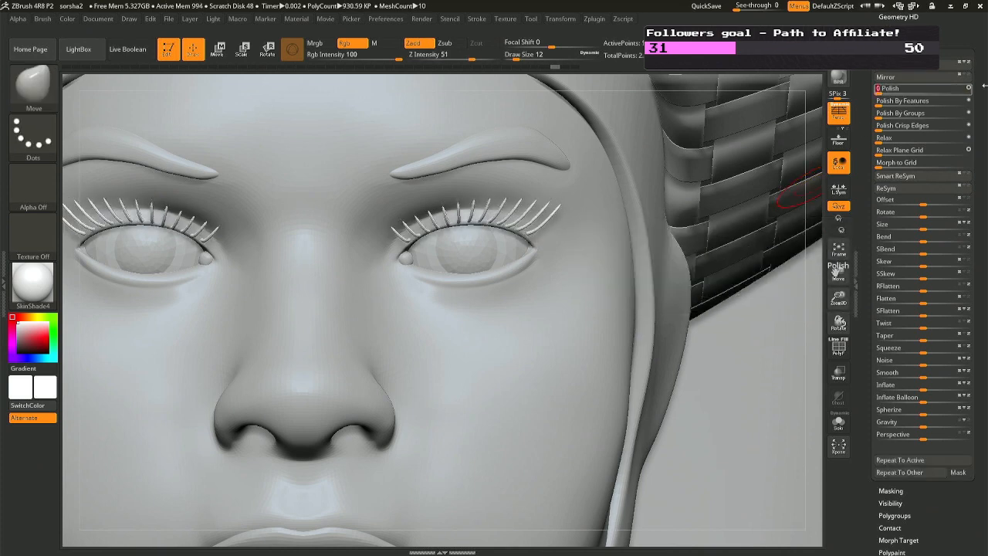
key("ctrl+z")
Shorten the lash rows with the transform gizmo while viewing the face from below.
right_click_drag(530, 280, 514, 116)
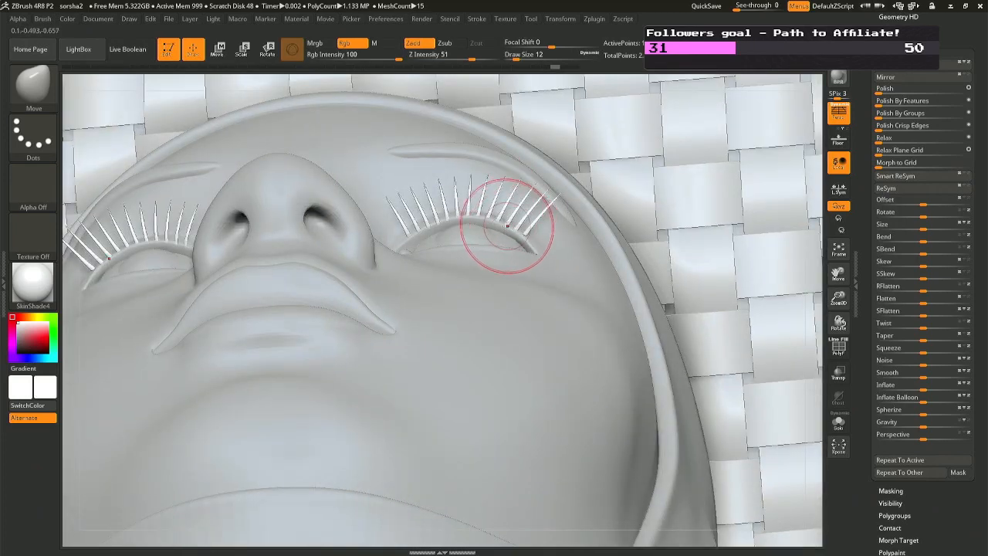
key("r")
left_click_drag(470, 177, 469, 162)
Push the mid-eyelid lash roots back up to the lid with the Move brush at Draw Size 18.
left_click(200, 53)
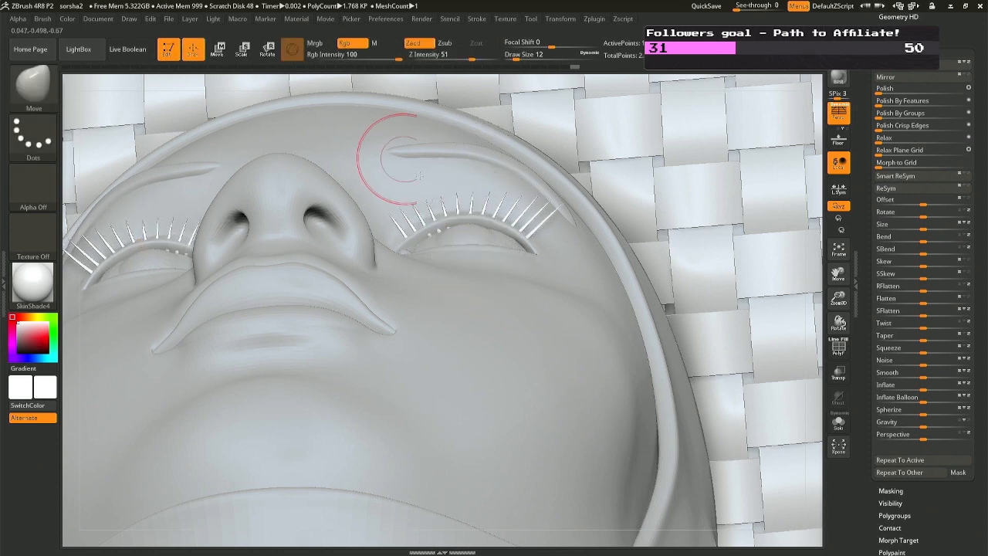
key("space")
left_click_drag(467, 210, 467, 206)
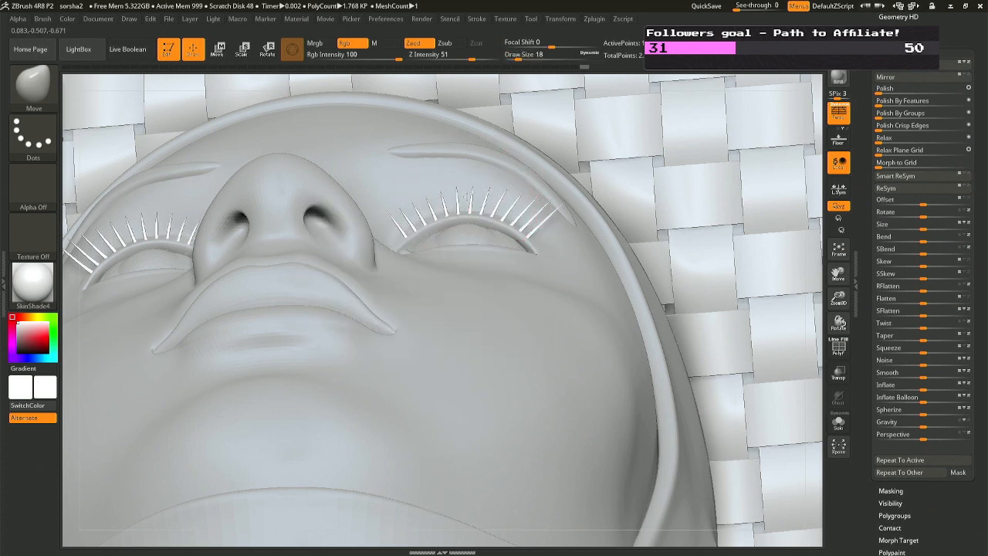
Rotate the lash rows to tilt them in profile, and fine-tune their angle from the front.
mouse_move(466, 197)
right_mouse_down()
mouse_move(467, 247)
mouse_move(455, 223)
mouse_move(466, 230)
right_mouse_up()
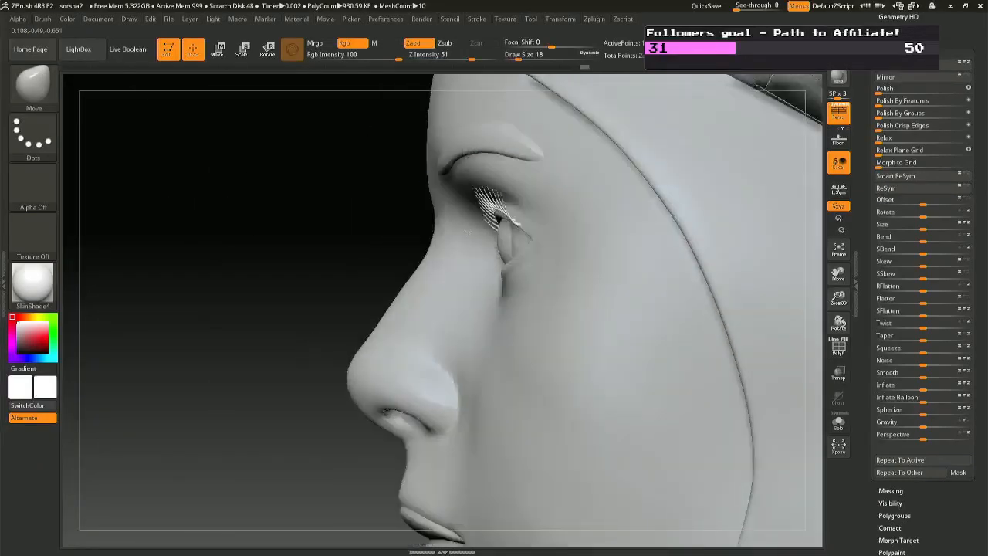
key("r")
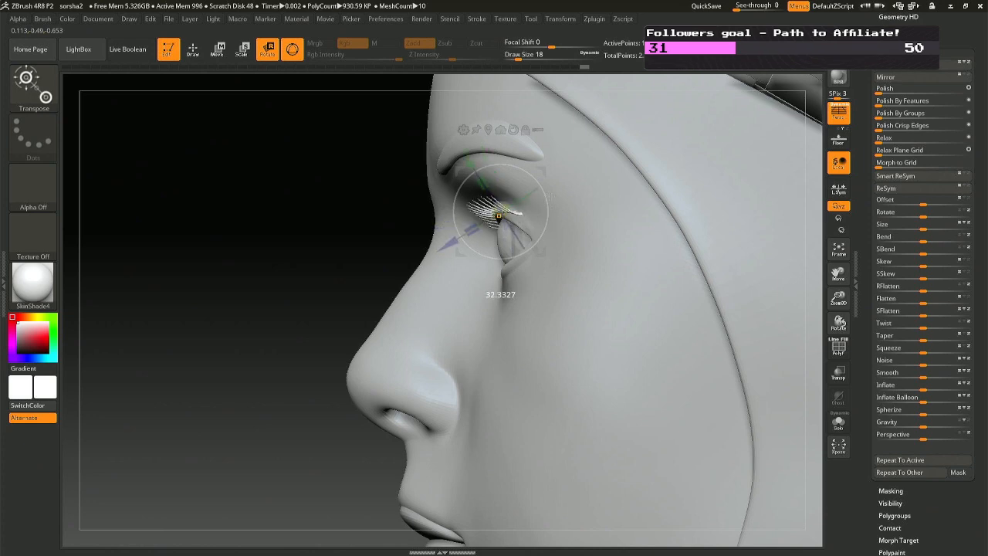
right_click_drag(552, 193, 598, 210)
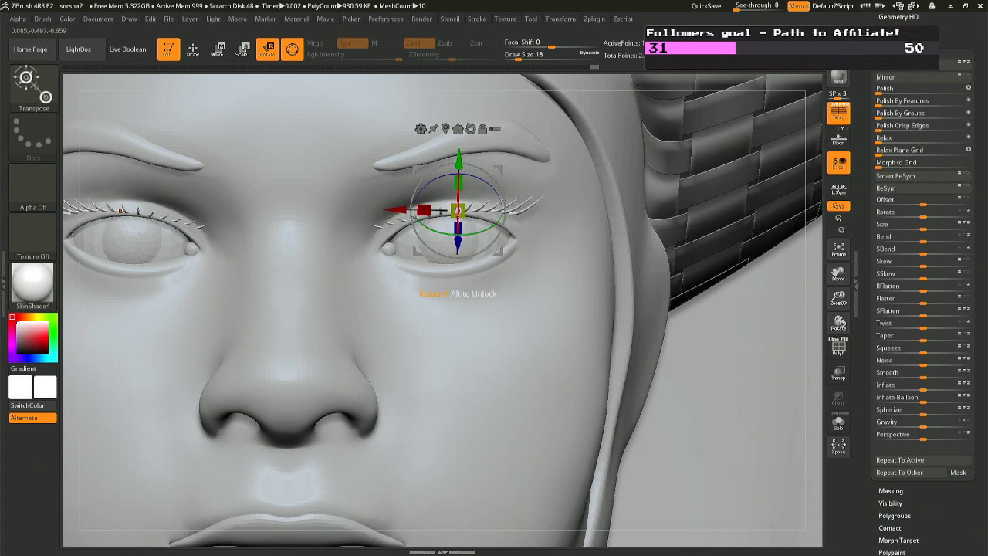
left_click_drag(459, 199, 458, 189)
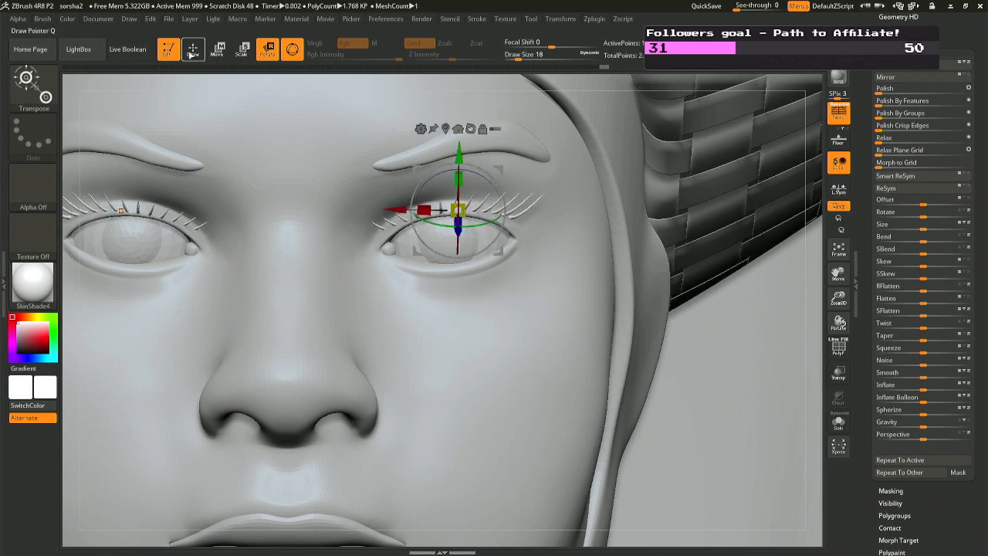
Reshape the outer ends of the lash rows to follow the eyelids with the Move brush at Draw Size 33.
key("q")
key("space")
mouse_move(402, 231)
left_mouse_down()
mouse_move(385, 229)
mouse_move(393, 237)
left_mouse_up()
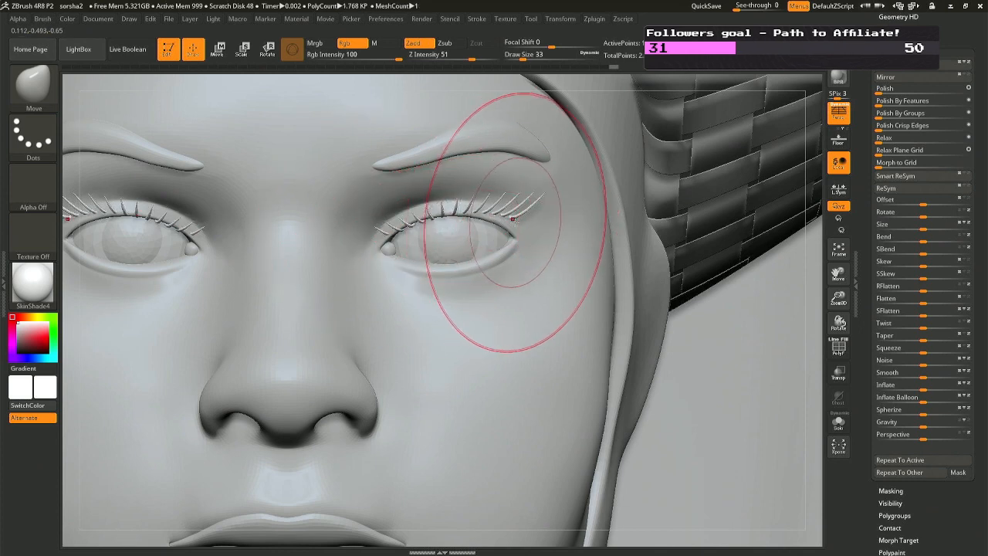
left_click_drag(515, 224, 514, 242)
left_click_drag(456, 228, 504, 222)
Nudge the lash rows closer to the upper lids with the Move brush at Draw Size 14, checking from below and in profile.
key("space")
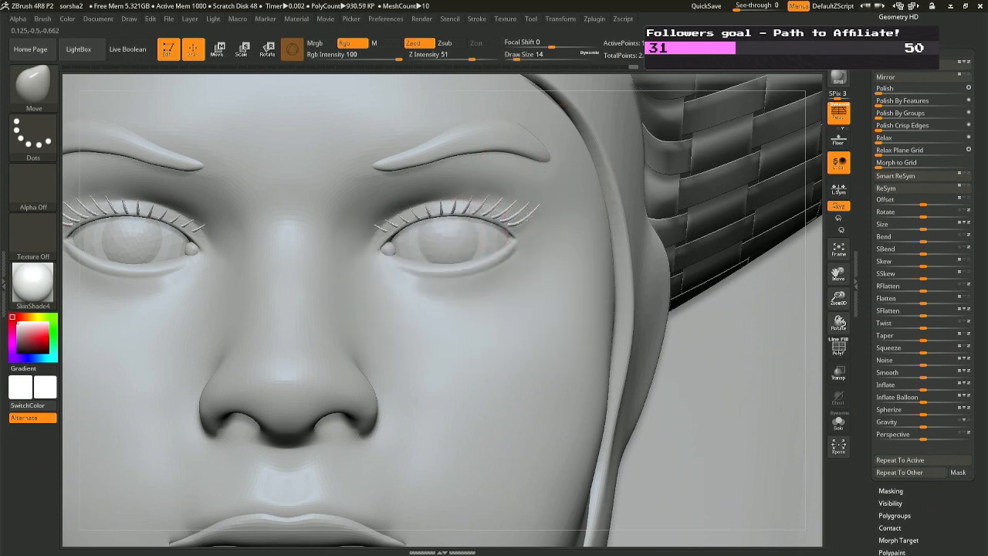
left_click_drag(505, 223, 530, 209)
key("ctrl+z")
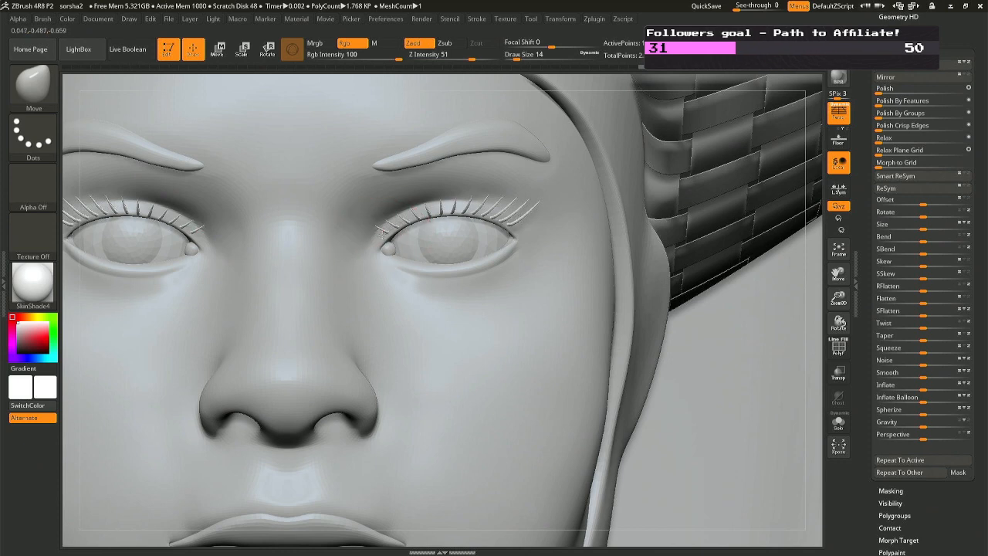
left_click_drag(423, 221, 423, 216)
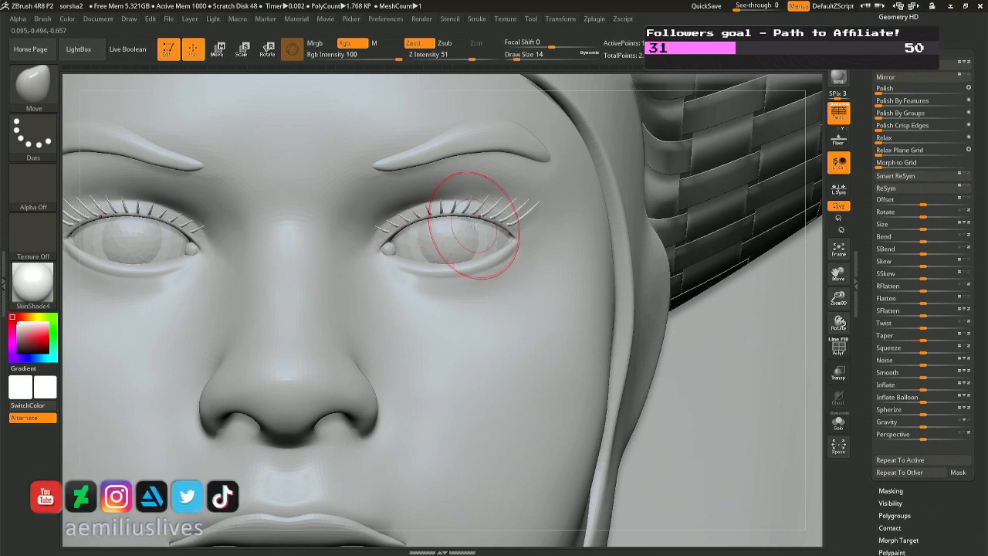
mouse_move(474, 231)
right_mouse_down()
mouse_move(214, 181)
mouse_move(463, 176)
mouse_move(485, 159)
mouse_move(518, 154)
mouse_move(536, 185)
right_mouse_up()
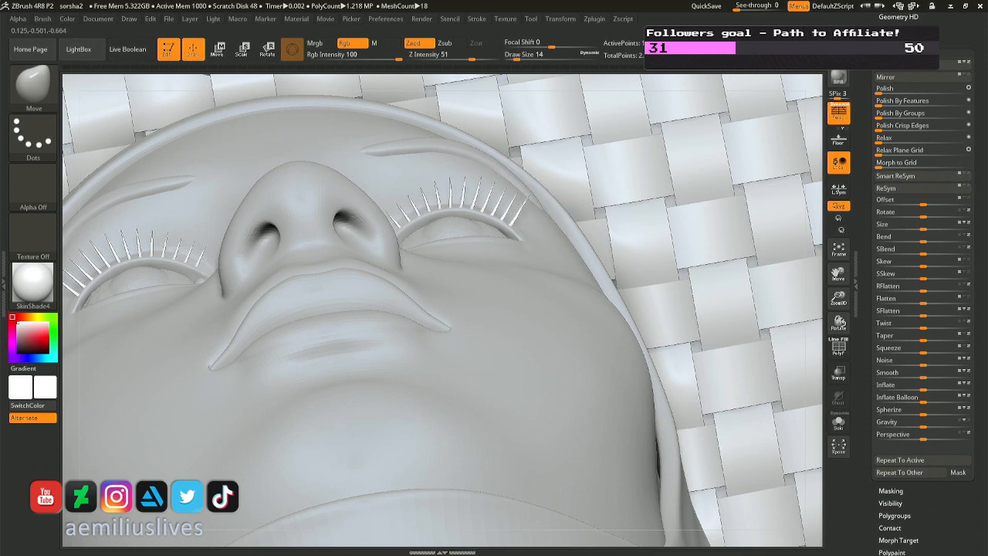
key("shift")
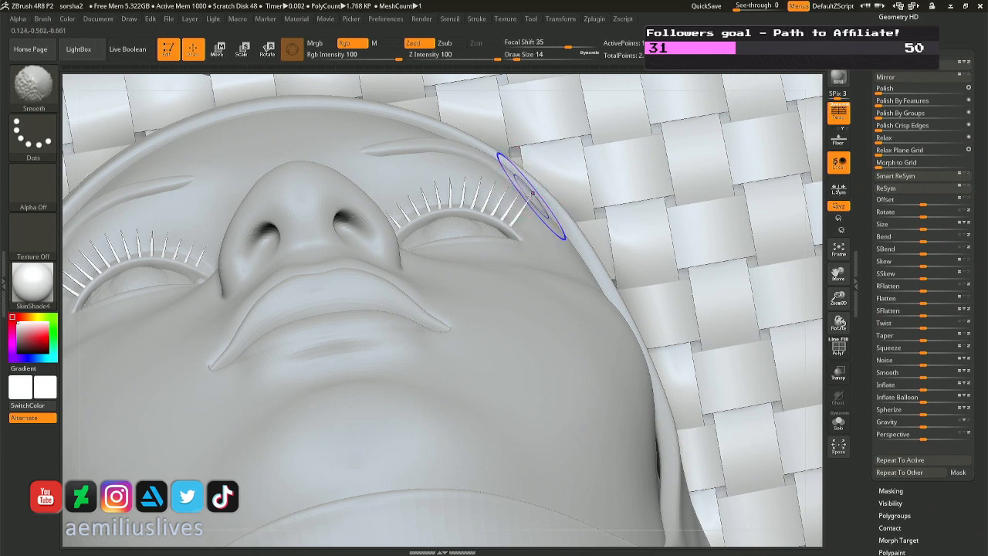
mouse_move(531, 199)
right_mouse_down()
mouse_move(505, 195)
mouse_move(483, 216)
mouse_move(469, 284)
right_mouse_up()
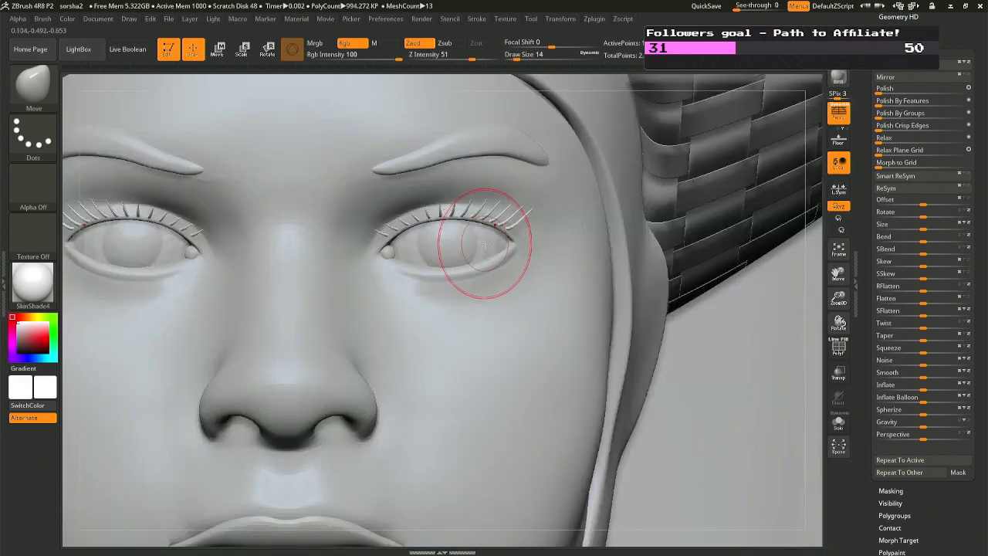
mouse_move(478, 247)
right_mouse_down()
mouse_move(404, 244)
mouse_move(433, 239)
mouse_move(470, 253)
right_mouse_up()
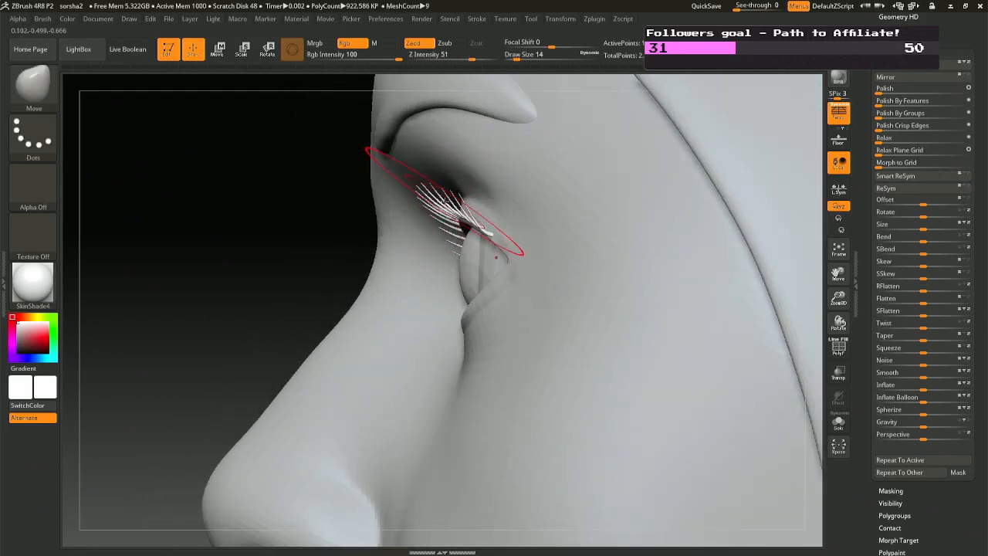
Bend individual lashes in profile with the Move Topological brush at Draw Size 7.
key("b")
key("m")
key("t")
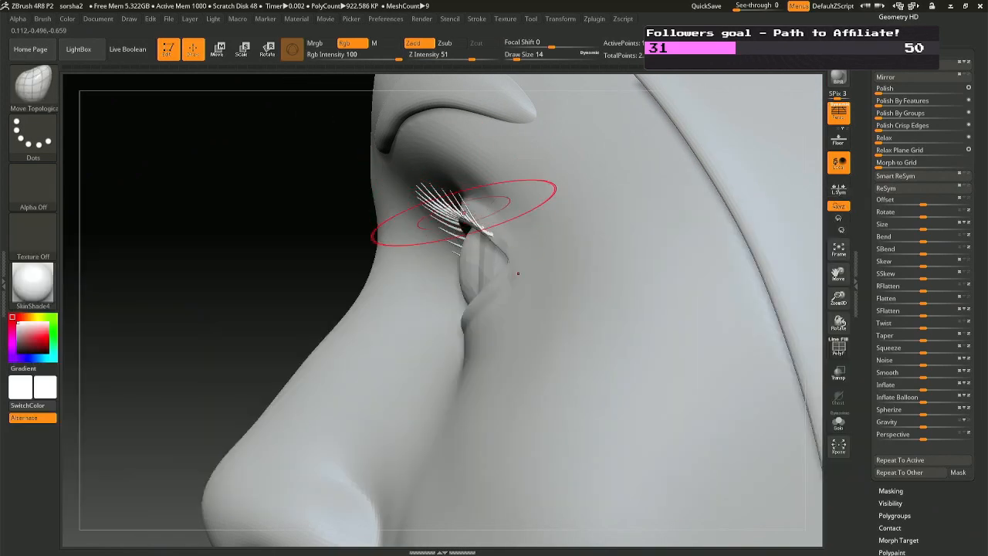
right_click_drag(463, 216, 469, 227, "ctrl")
right_click(475, 214)
left_click_drag(479, 210, 473, 211)
right_click_drag(460, 206, 471, 207)
right_click(459, 205)
left_click_drag(456, 203, 458, 203)
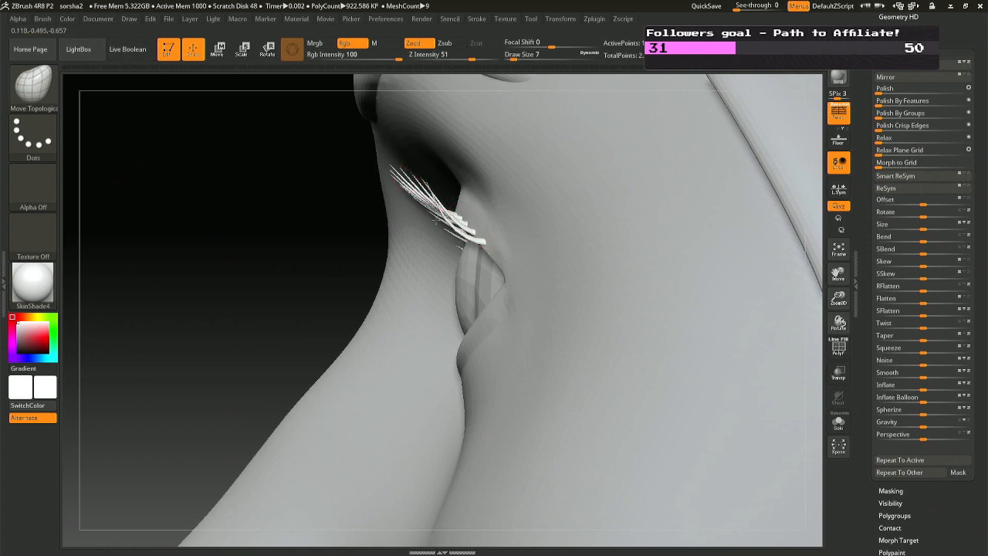
right_click_drag(436, 213, 452, 198)
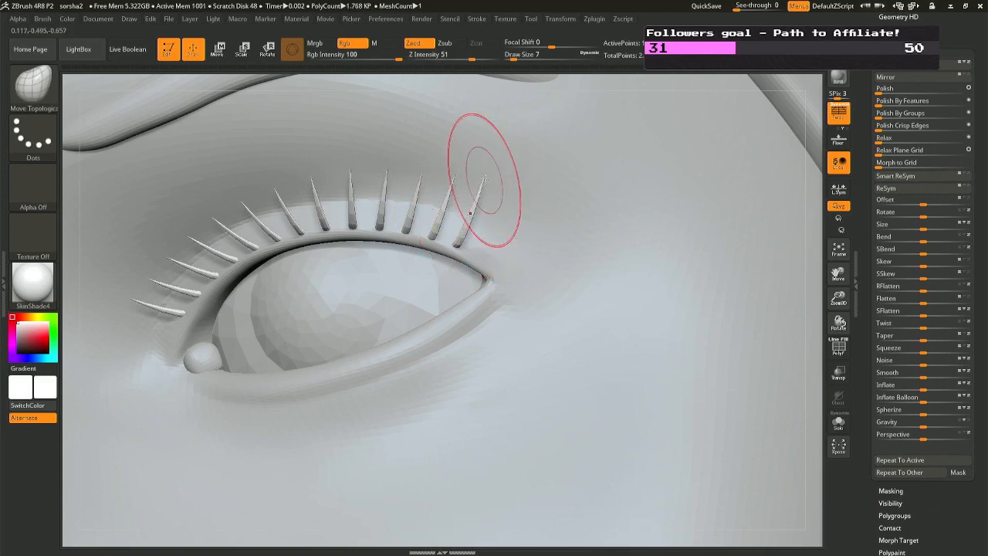
Adjust the tips of the outermost lashes with Move Topological at Draw Size 11.
key("space")
left_click_drag(483, 175, 478, 175)
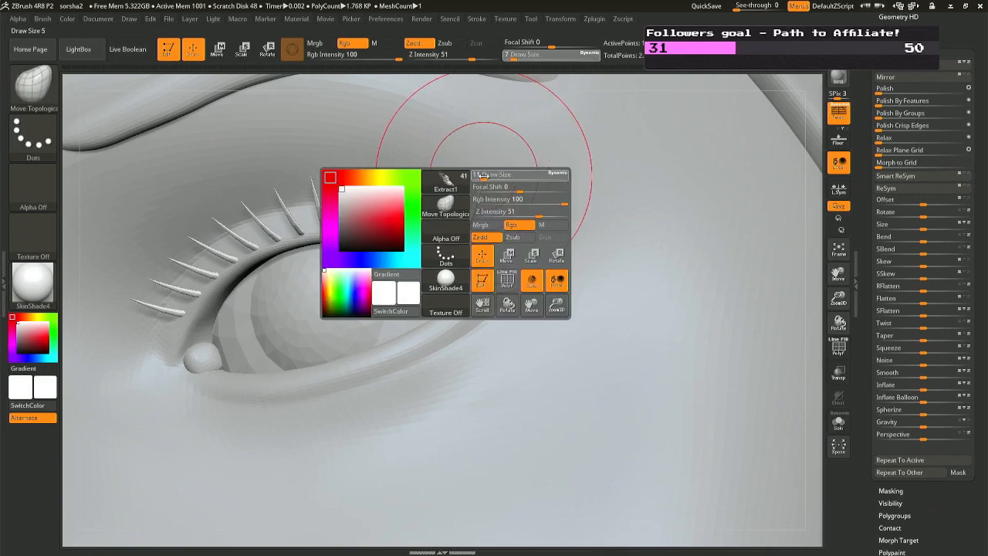
right_click_drag(463, 181, 475, 173)
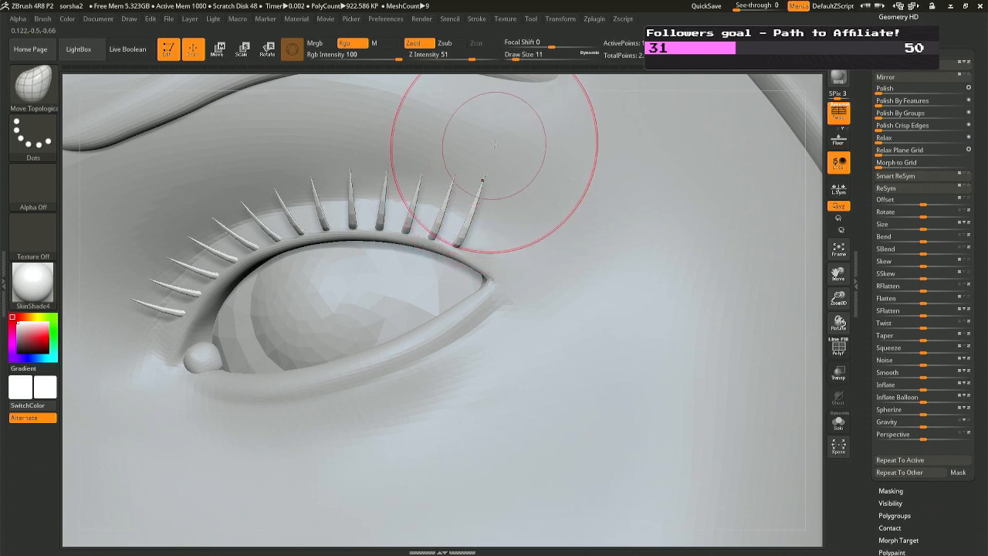
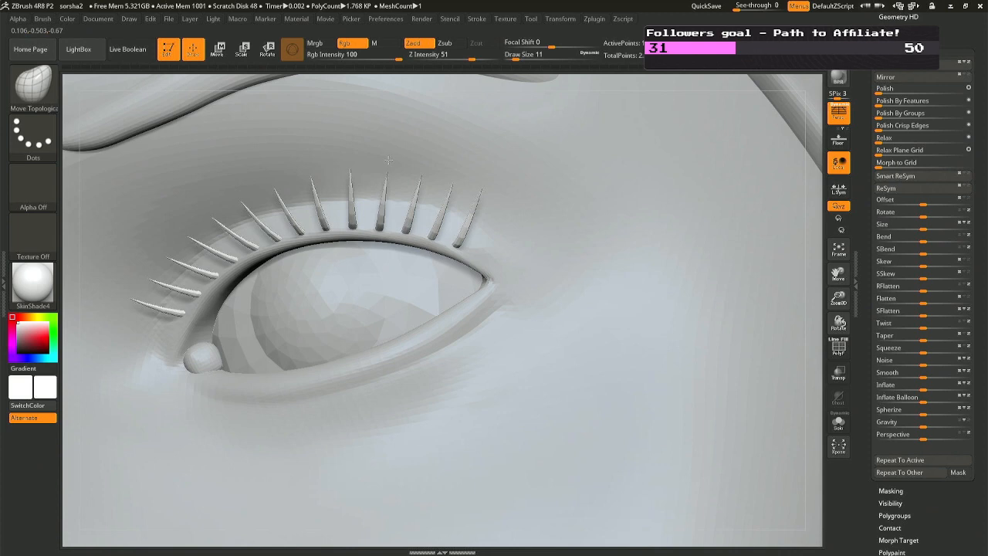
Curve individual lashes upward in profile with Move Topological at Draw Size 3.
right_click_drag(491, 212, 301, 220)
right_click_drag(432, 216, 448, 214)
key("space")
left_click_drag(449, 222, 437, 222)
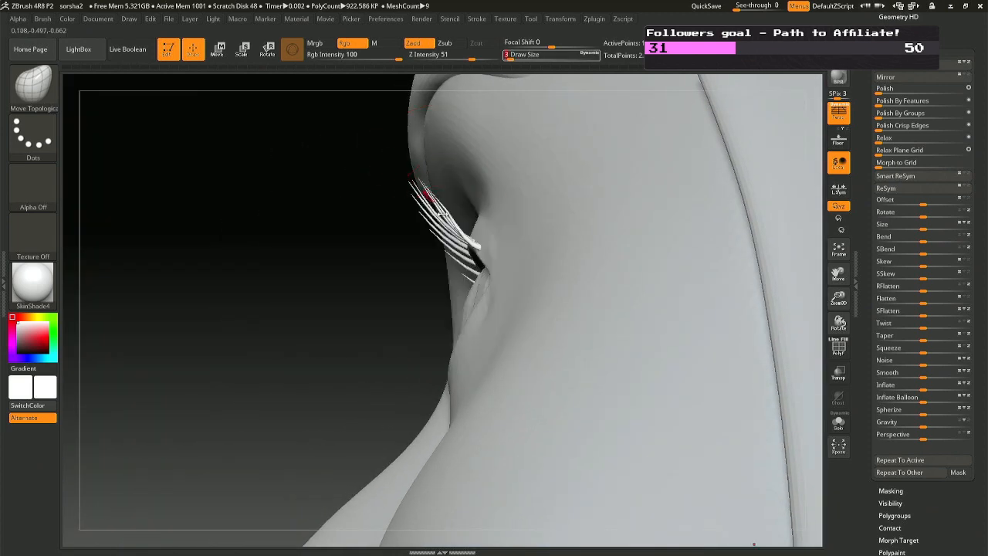
right_click_drag(460, 201, 456, 231, "ctrl")
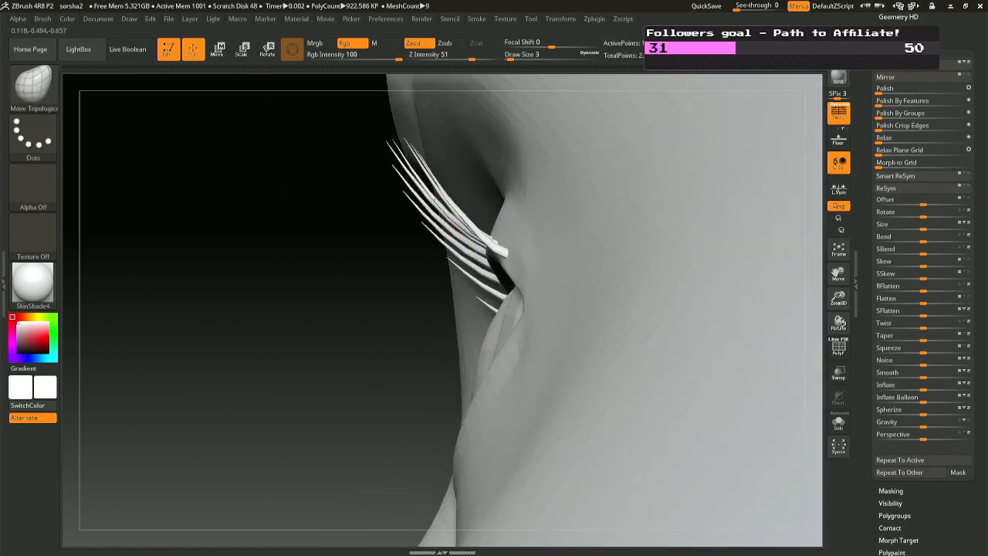
left_click_drag(441, 200, 430, 174)
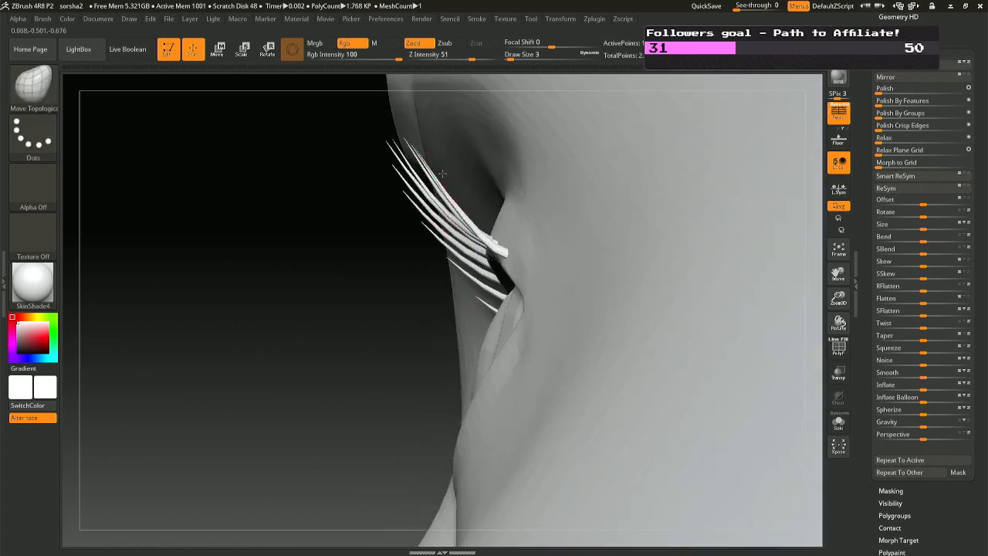
right_click_drag(442, 173, 426, 178)
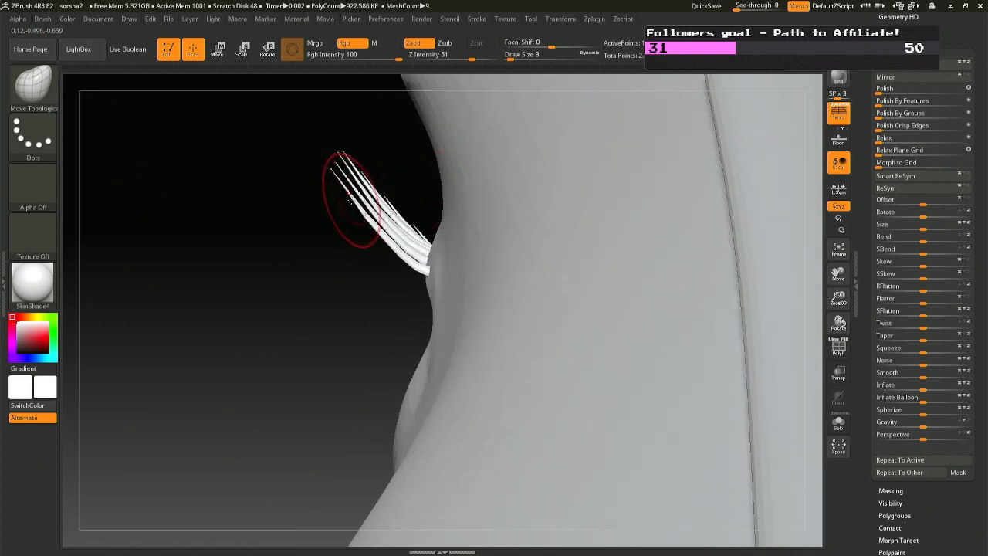
left_click_drag(355, 212, 378, 241)
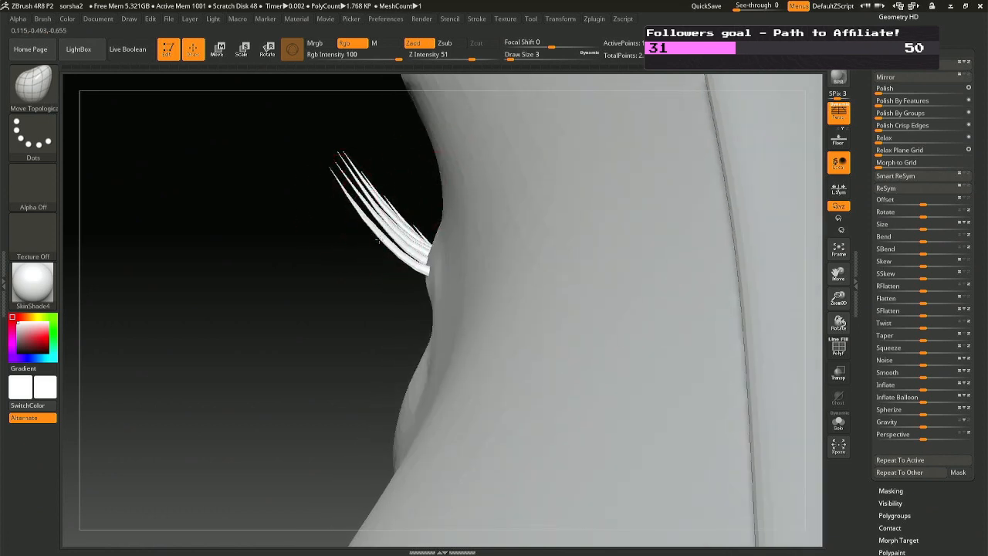
right_click_drag(379, 239, 373, 214)
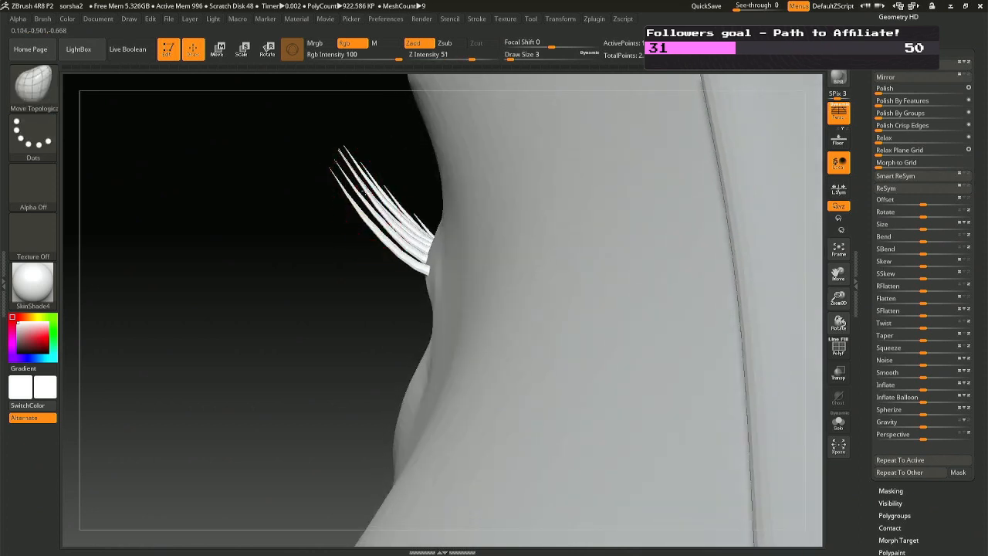
left_click_drag(361, 189, 362, 190)
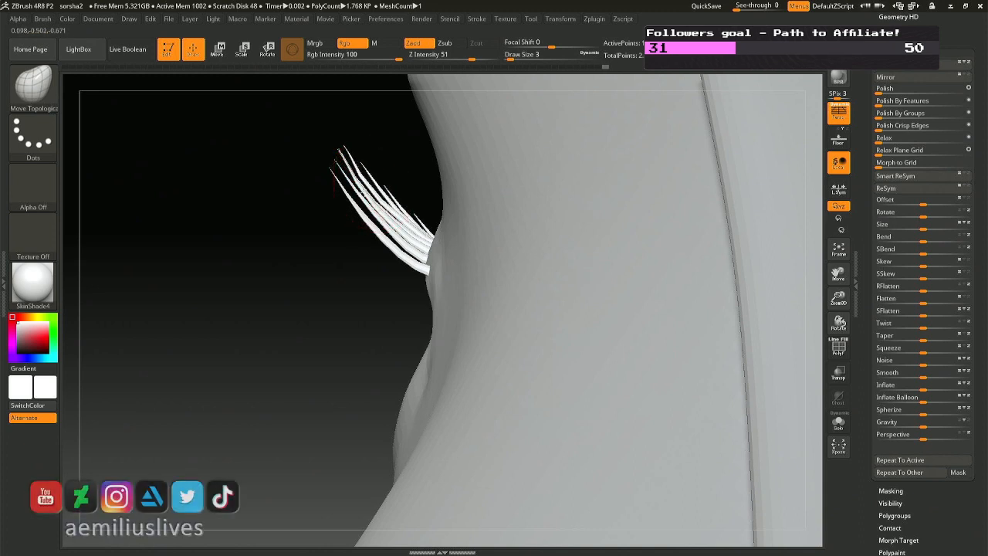
left_click(386, 194)
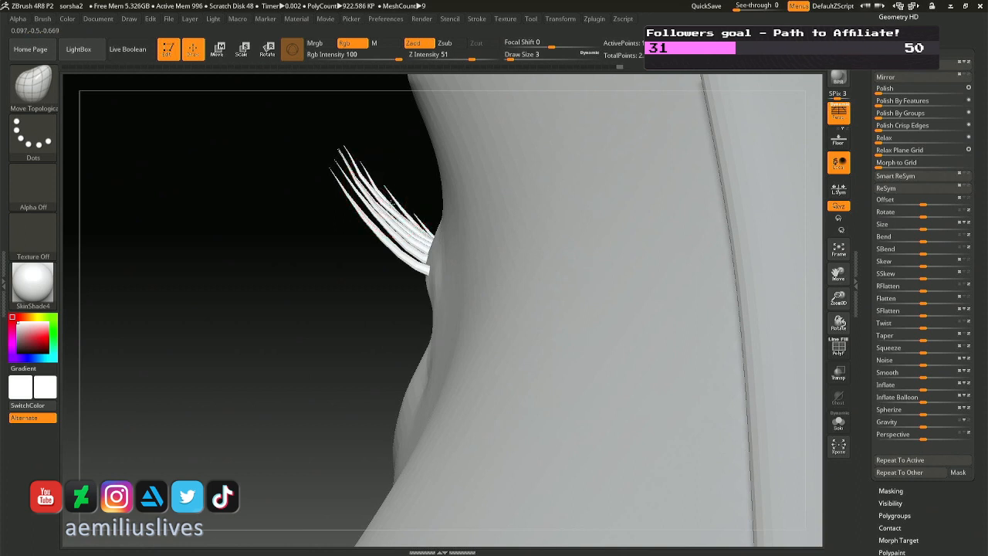
right_click_drag(392, 202, 409, 210)
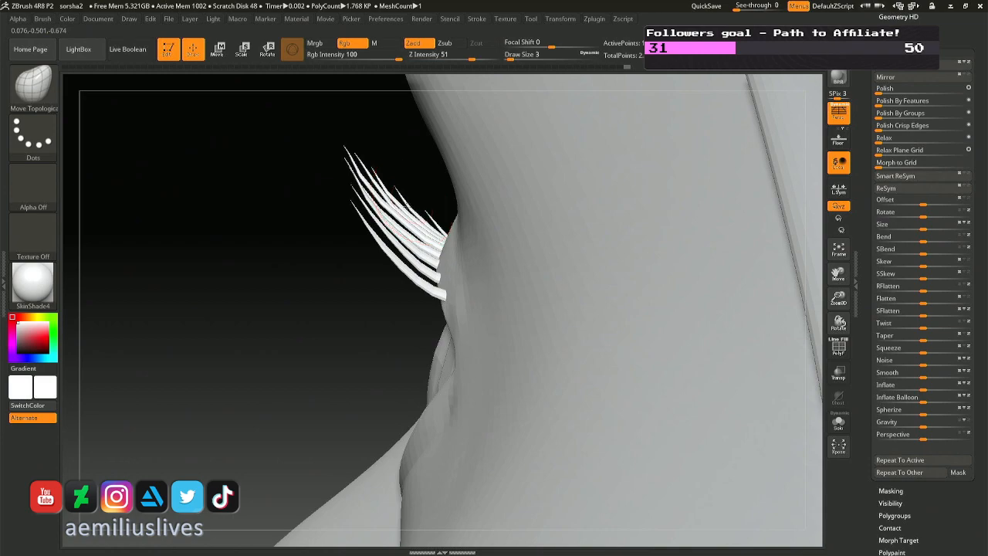
Examine the shaped lashes close up and on the whole face from the front and three-quarter angles.
mouse_move(407, 207)
right_mouse_down()
mouse_move(474, 253)
mouse_move(642, 256)
mouse_move(575, 232)
mouse_move(569, 172)
right_mouse_up()
right_click_drag(590, 249, 584, 352)
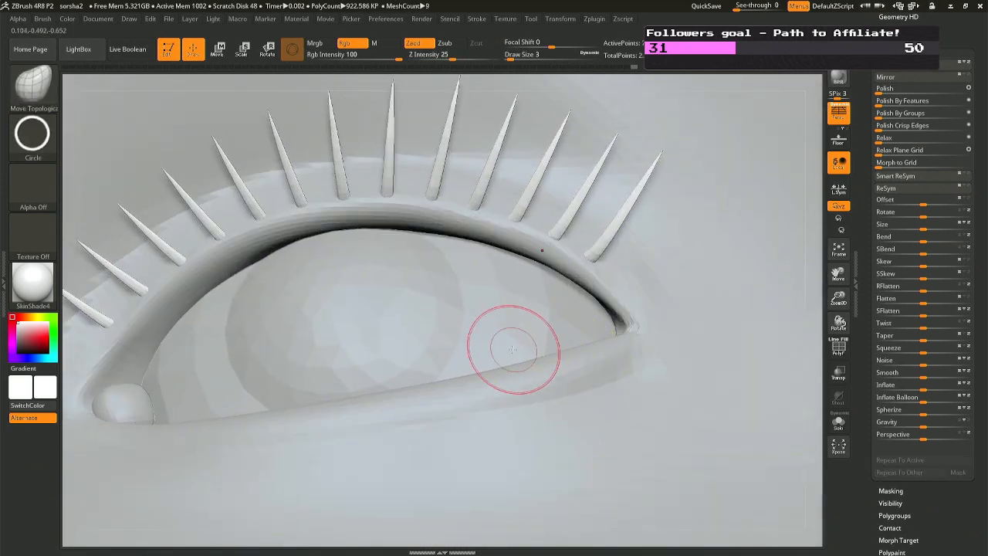
mouse_move(491, 366)
right_mouse_down("ctrl")
mouse_move(495, 260)
mouse_move(507, 271)
mouse_move(512, 239)
mouse_move(532, 260)
right_mouse_up("ctrl")
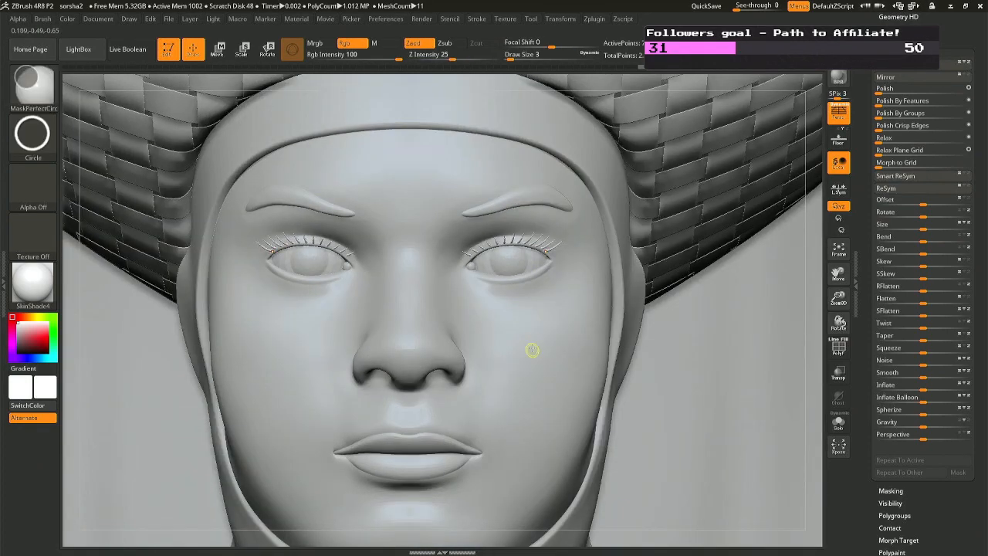
mouse_move(532, 349)
right_mouse_down()
mouse_move(532, 327)
mouse_move(520, 327)
right_mouse_up()
right_click_drag(518, 326, 515, 325)
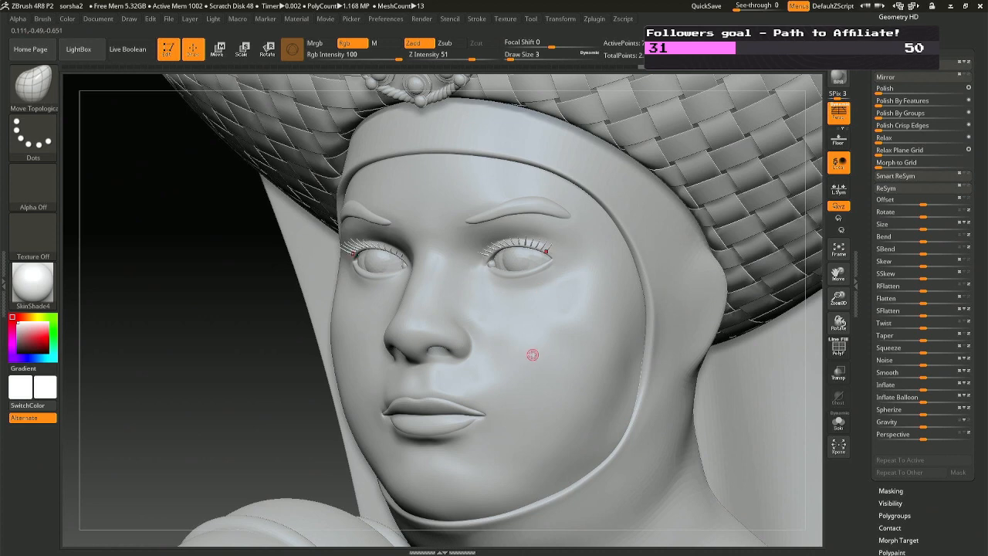
right_click_drag(533, 354, 551, 349, "shift")
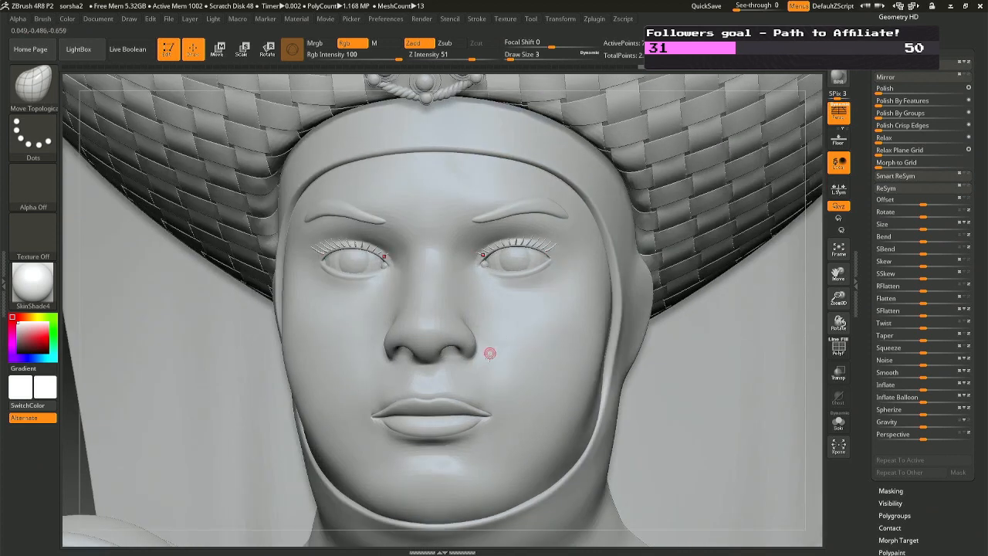
right_click_drag(571, 315, 269, 311)
Adjust the edge of the Extract2 head covering beside the cheek with Move Topological at Draw Size 41.
left_click(273, 314, "alt")
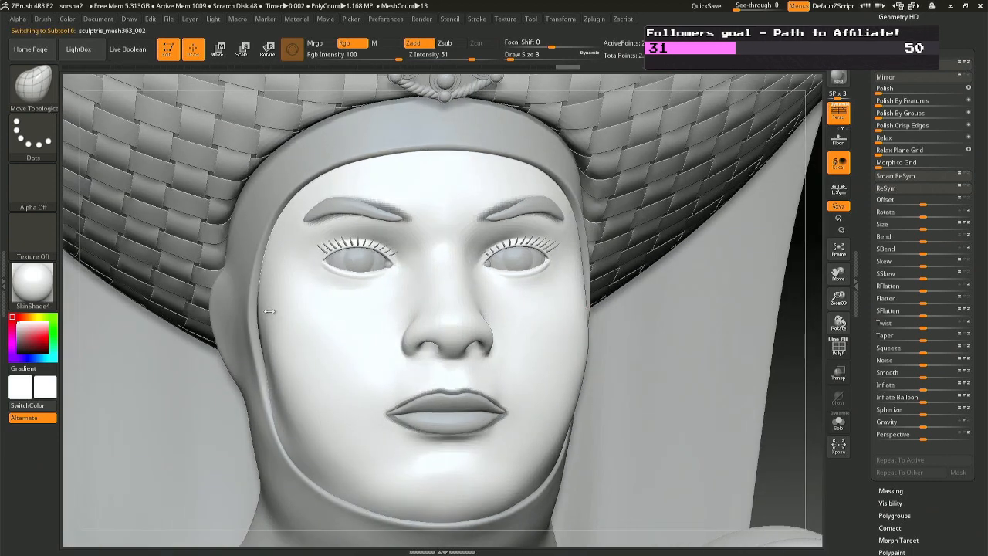
key("space")
left_click_drag(269, 311, 287, 311)
left_click(251, 317, "alt")
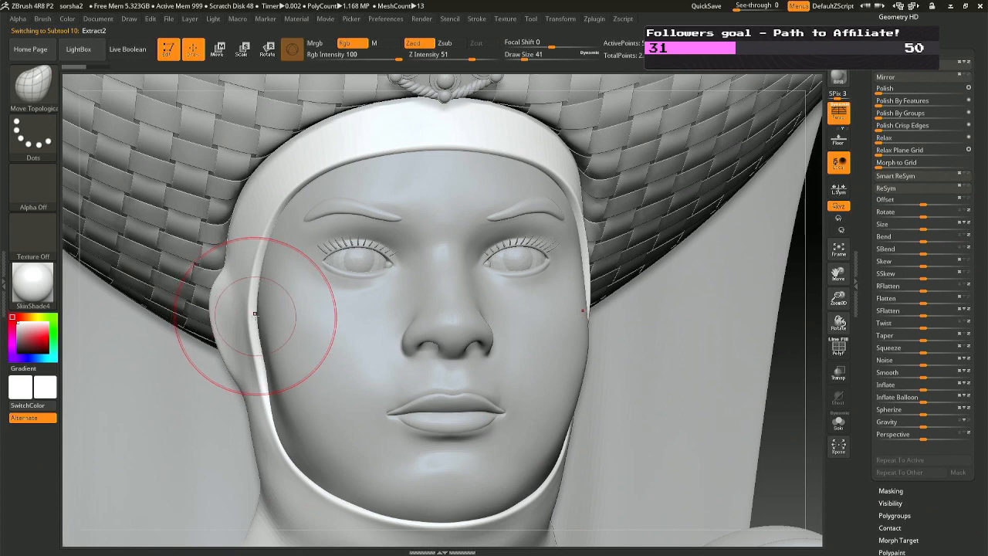
left_click_drag(259, 340, 259, 345)
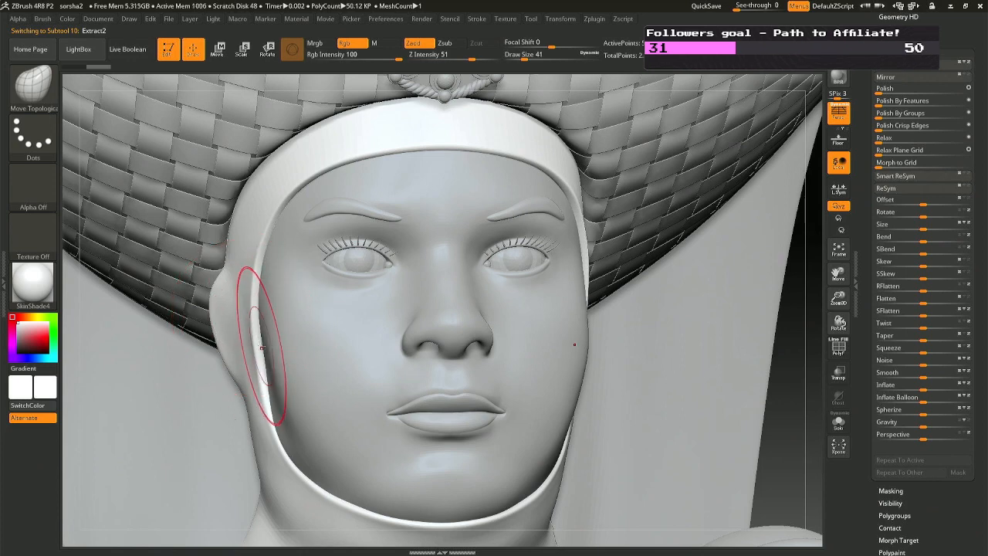
mouse_move(260, 348)
right_mouse_down()
mouse_move(256, 359)
mouse_move(309, 342)
right_mouse_up()
right_click_drag(556, 332, 499, 323)
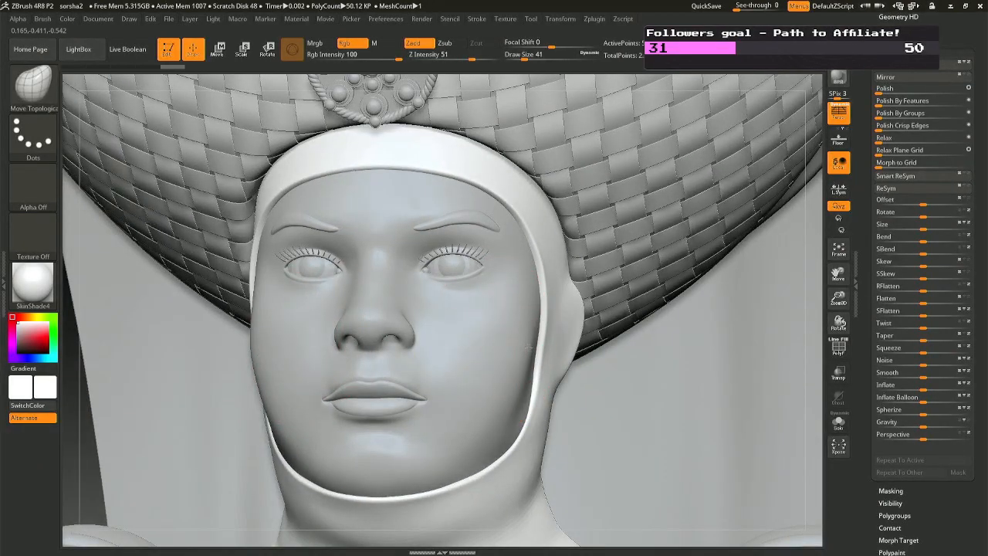
Make the Extract2 head covering the active subtool and save the project over sorsha2.ZPR.
right_click_drag(489, 364, 508, 344, "ctrl")
left_click(502, 348, "alt")
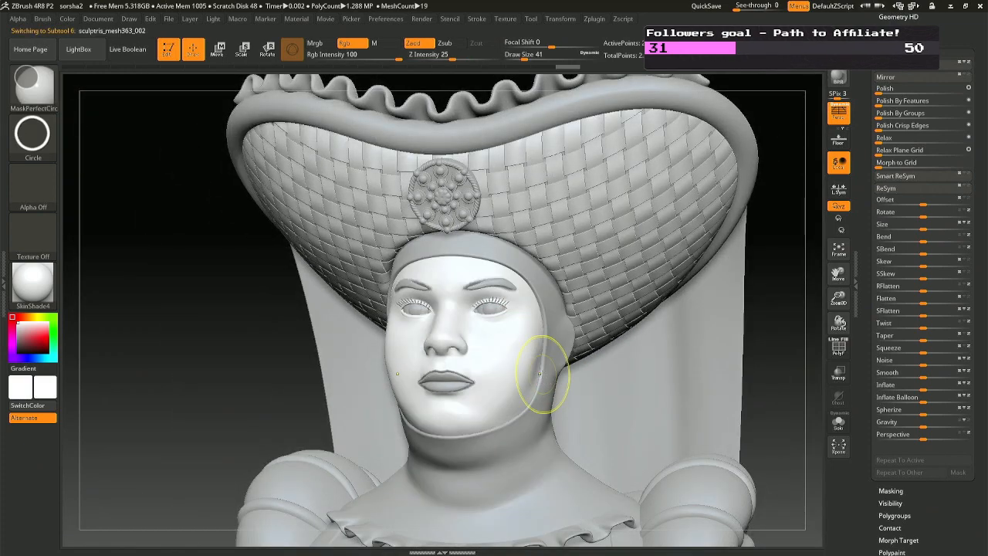
right_click_drag(543, 375, 576, 380, "ctrl")
left_click(563, 357, "alt")
key("ctrl+s")
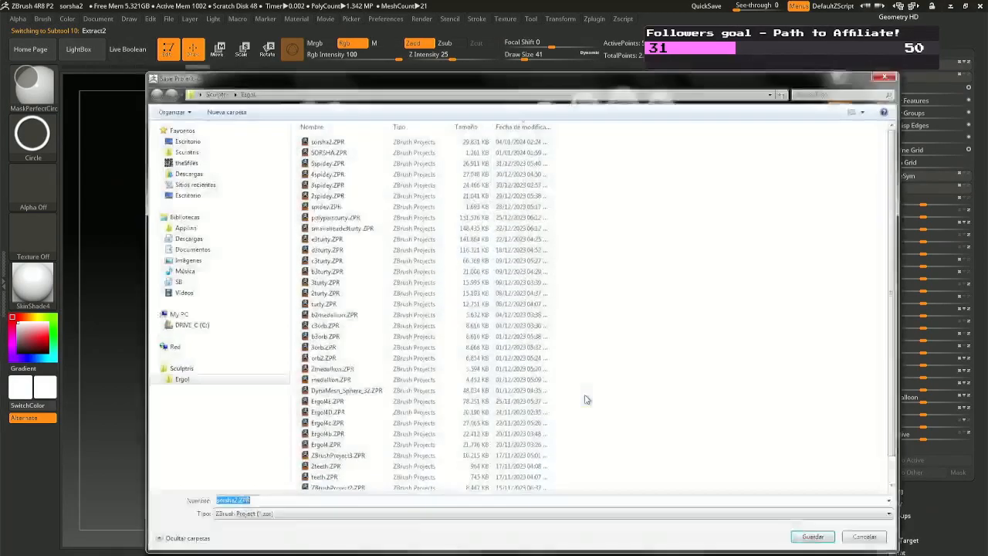
key("Return")
key("Left")
key("Return")
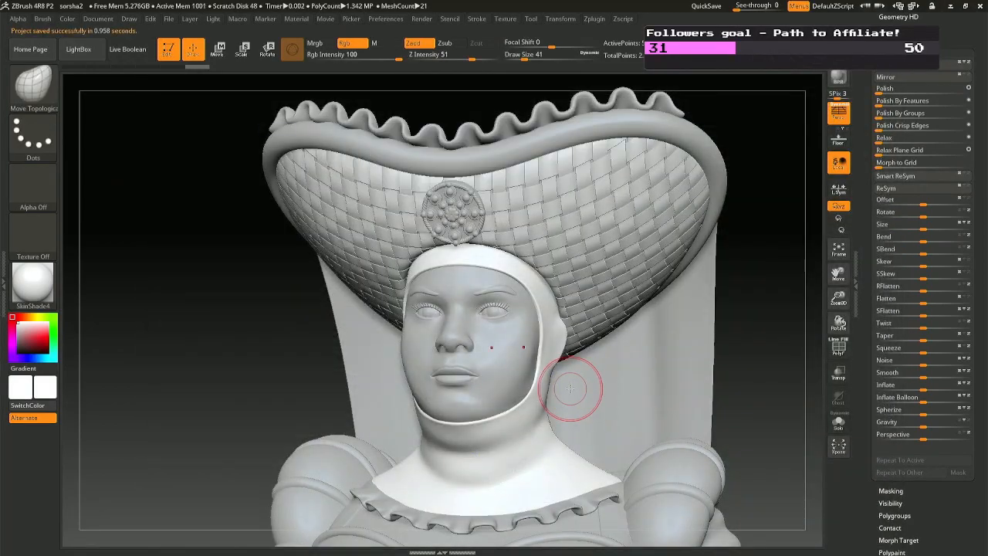
right_click_drag(567, 417, 475, 444, "alt")
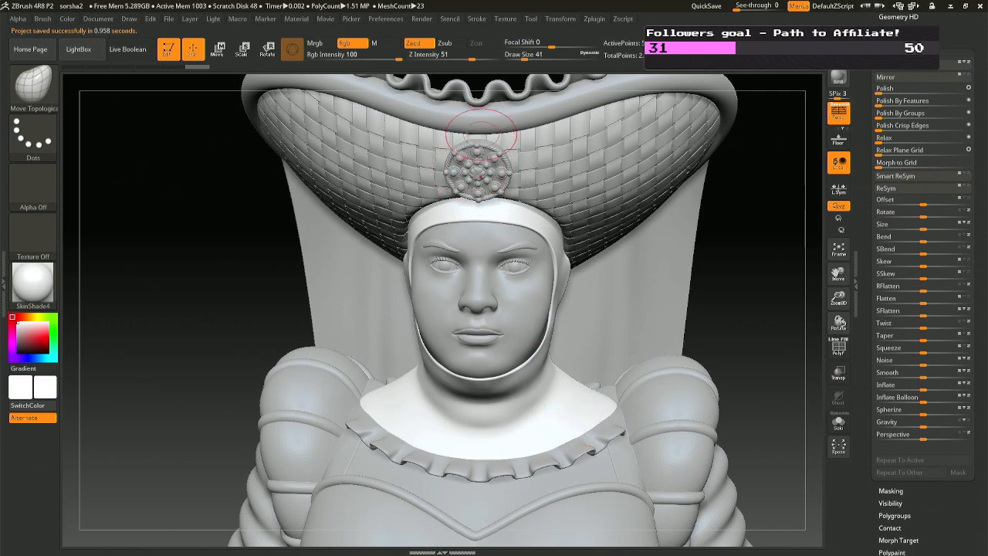
Examine the face, headdress, bodice and torso from the front and three-quarter angles.
mouse_move(434, 154)
right_mouse_down()
mouse_move(390, 131)
mouse_move(398, 124)
right_mouse_up()
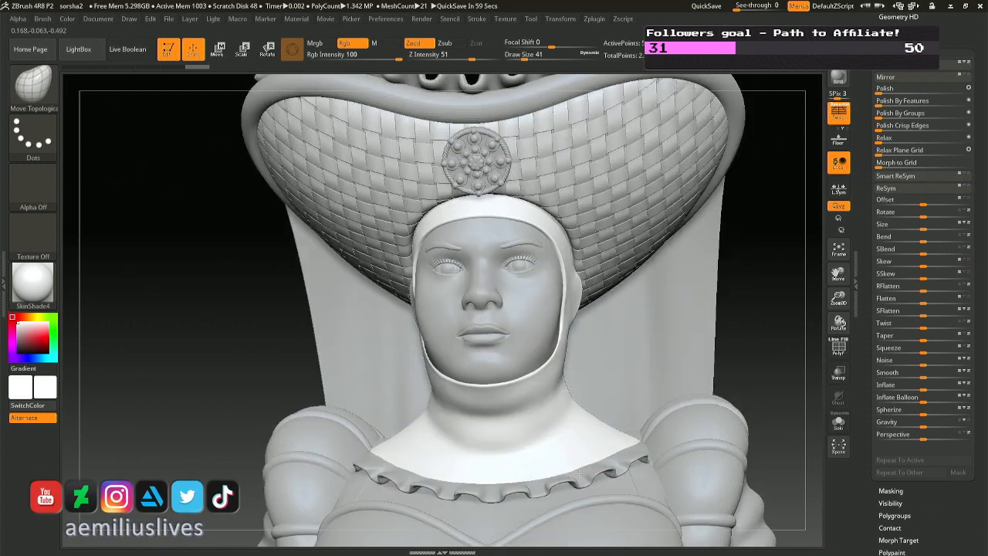
mouse_move(579, 452)
right_mouse_down()
mouse_move(578, 471)
mouse_move(591, 474)
right_mouse_up()
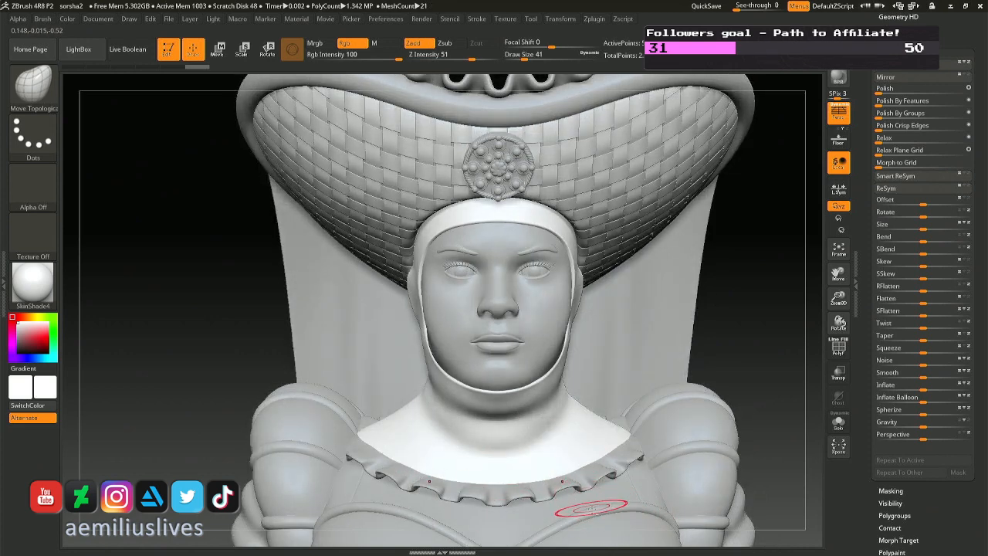
right_click_drag(591, 509, 579, 301, "alt")
mouse_move(559, 393)
right_mouse_down("alt")
mouse_move(566, 316)
mouse_move(558, 326)
right_mouse_up("alt")
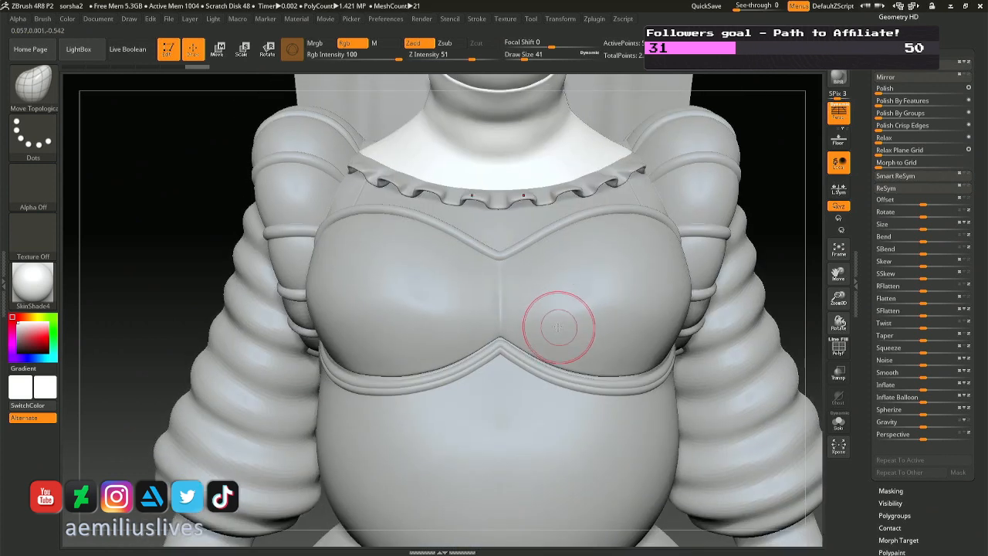
left_click(370, 375, "alt")
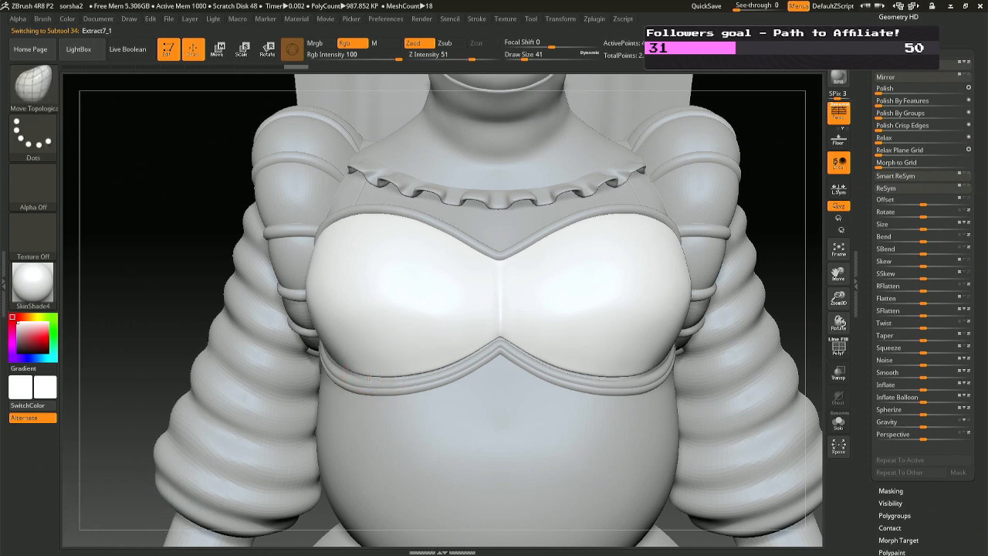
right_click_drag(370, 378, 404, 379)
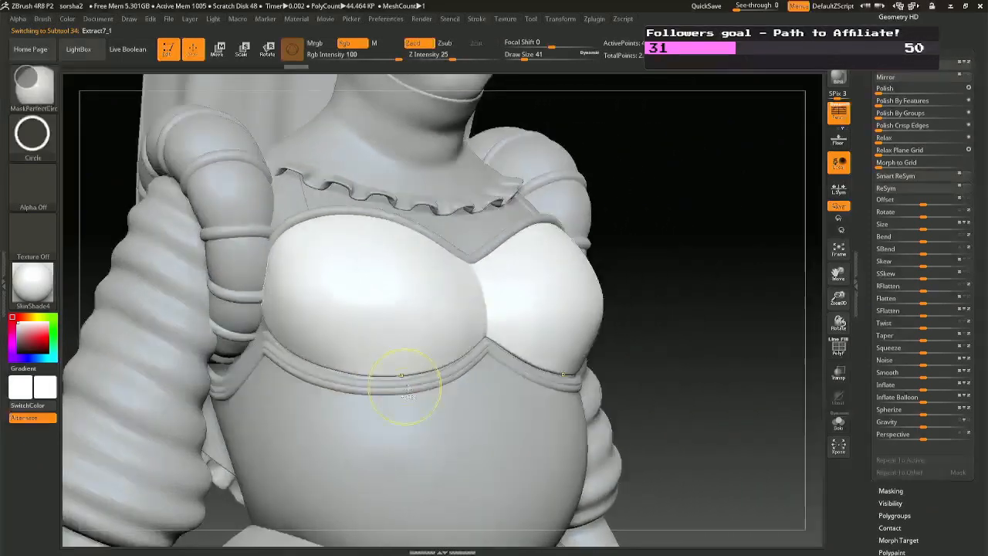
left_click(480, 417, "alt")
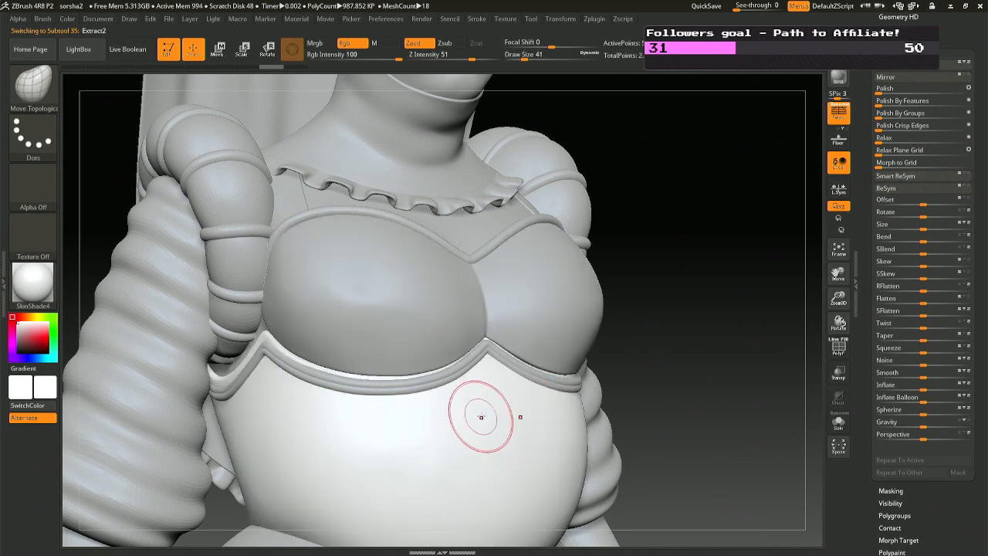
mouse_move(450, 412)
right_mouse_down()
mouse_move(437, 417)
mouse_move(458, 437)
mouse_move(448, 393)
mouse_move(463, 389)
mouse_move(460, 357)
right_mouse_up()
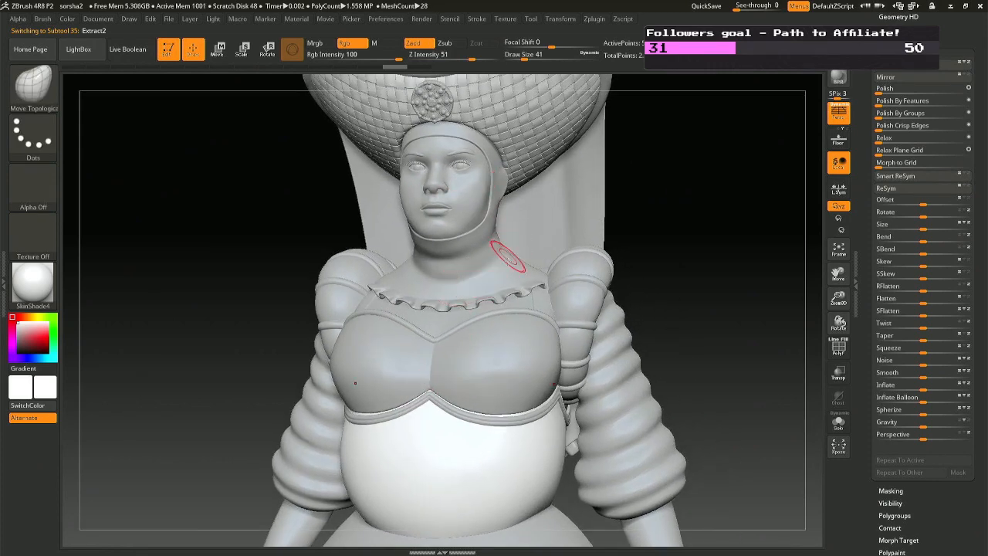
mouse_move(561, 369)
right_mouse_down("alt")
mouse_move(544, 310)
mouse_move(549, 192)
mouse_move(566, 340)
right_mouse_up("alt")
right_click_drag(508, 322, 519, 321)
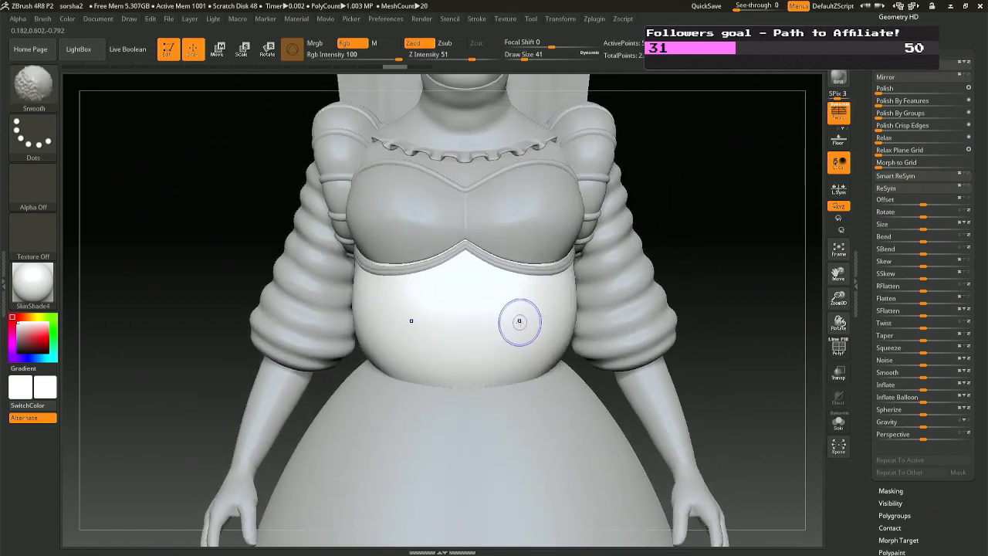
right_click_drag(490, 219, 503, 474, "alt")
right_click_drag(543, 335, 529, 415, "ctrl")
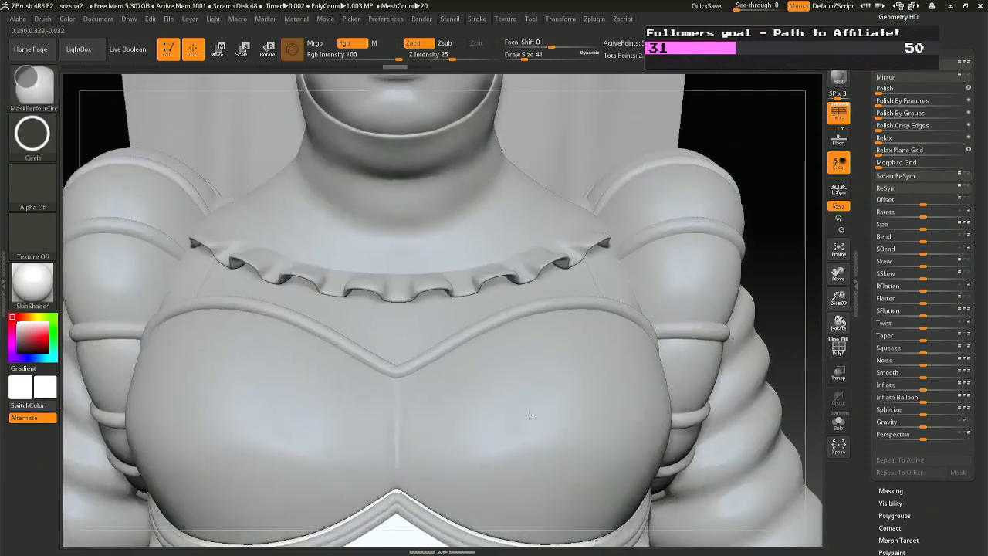
right_click_drag(494, 237, 551, 525, "alt")
right_click_drag(563, 433, 496, 421)
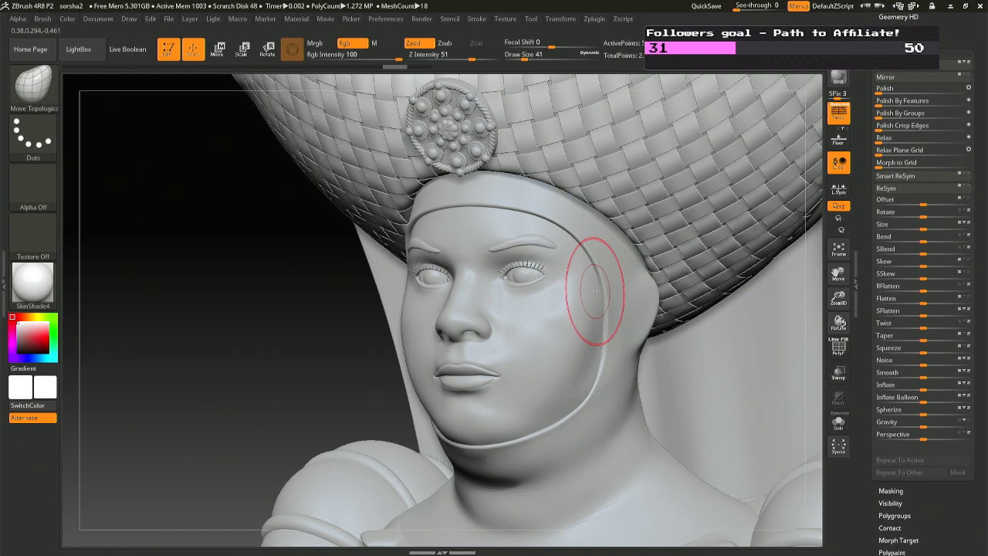
Choose the Crease (DamStandard) sculpting brush and set its Draw Size to 14.
key("b")
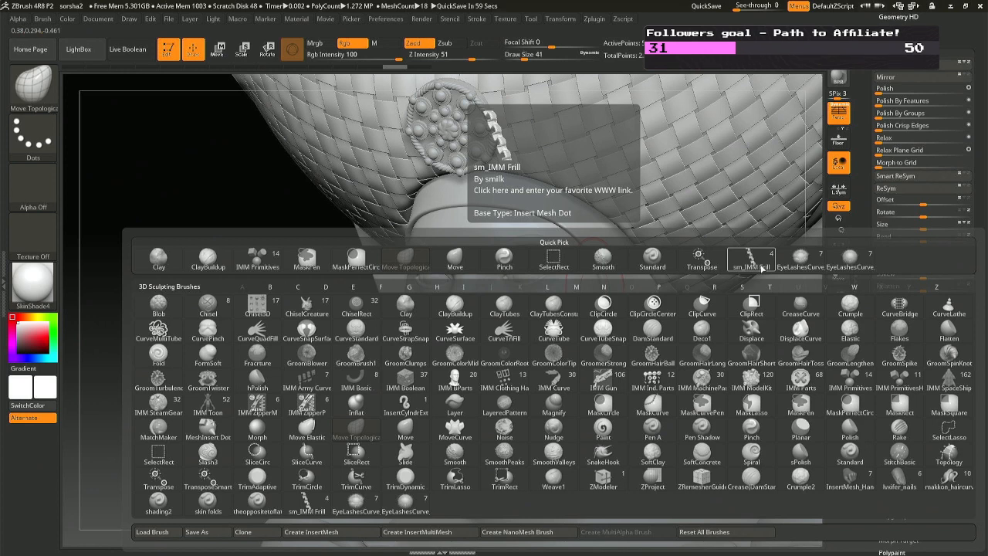
left_click(751, 480)
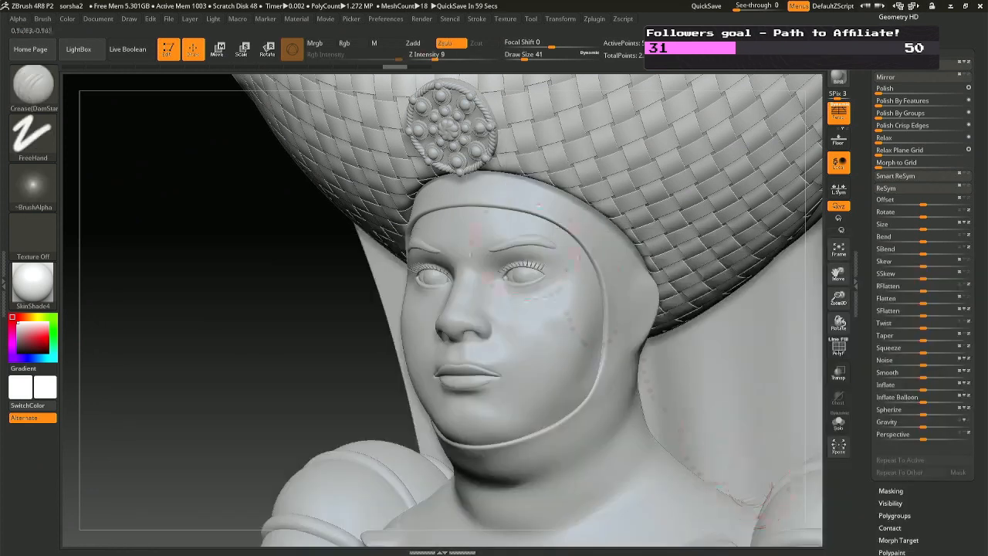
key("space")
left_click_drag(541, 269, 534, 270)
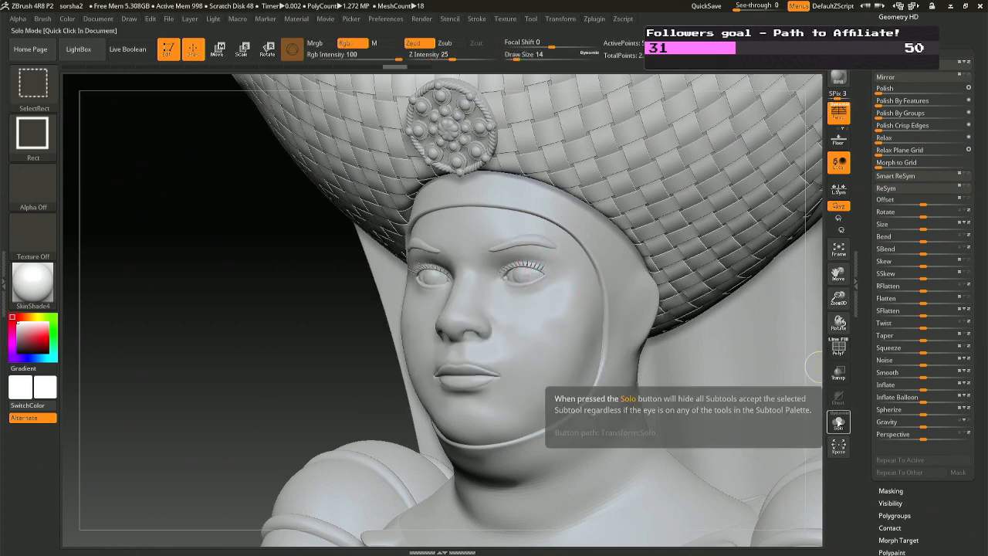
Examine the Extract2 torso piece up close and isolated, and bring the full figure back into view.
key("f")
key("f")
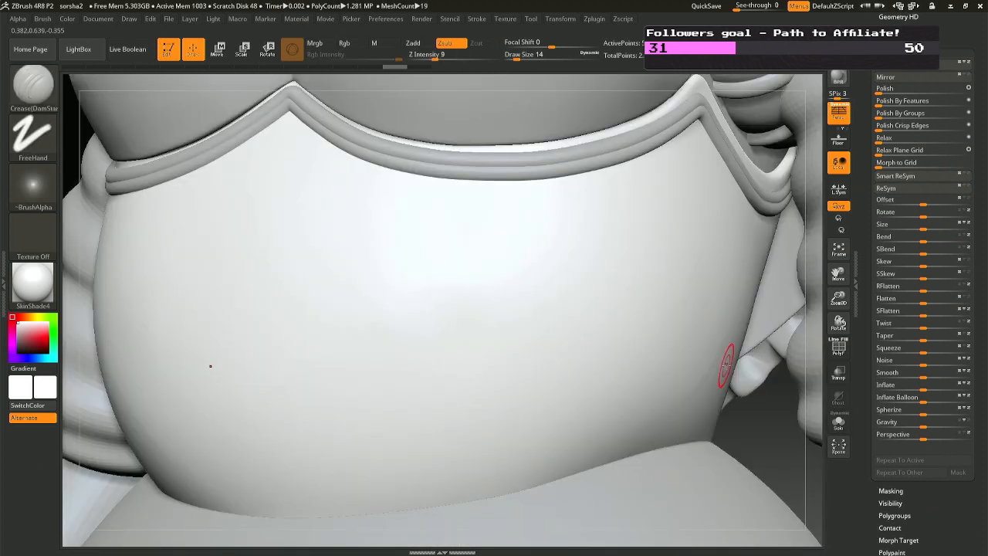
key("ctrl")
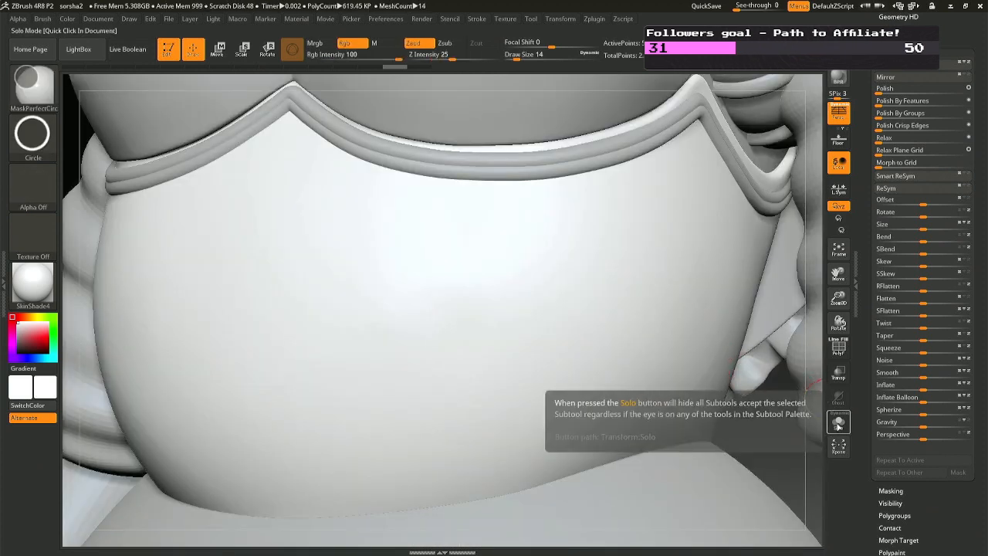
right_click_drag(738, 392, 654, 296, "ctrl")
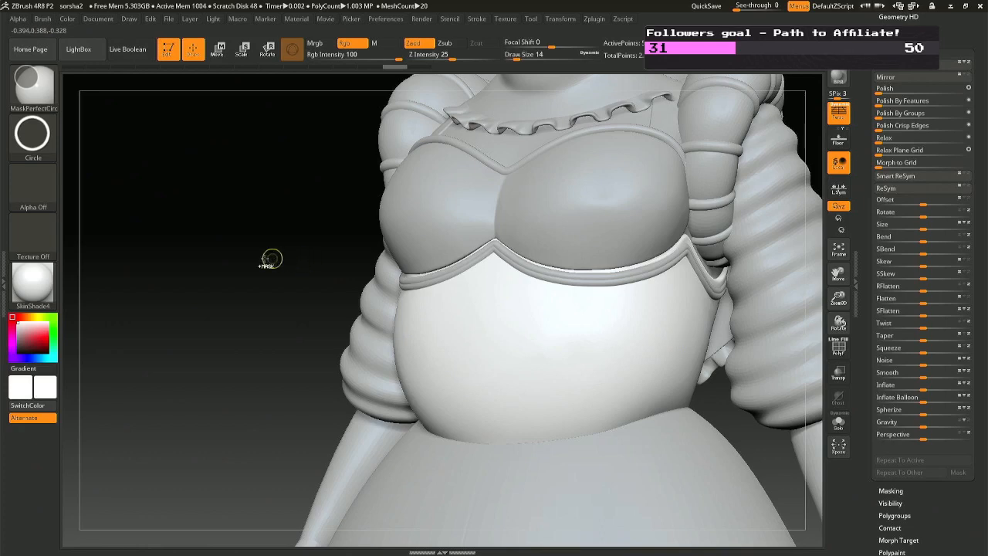
key("ctrl+shift+z")
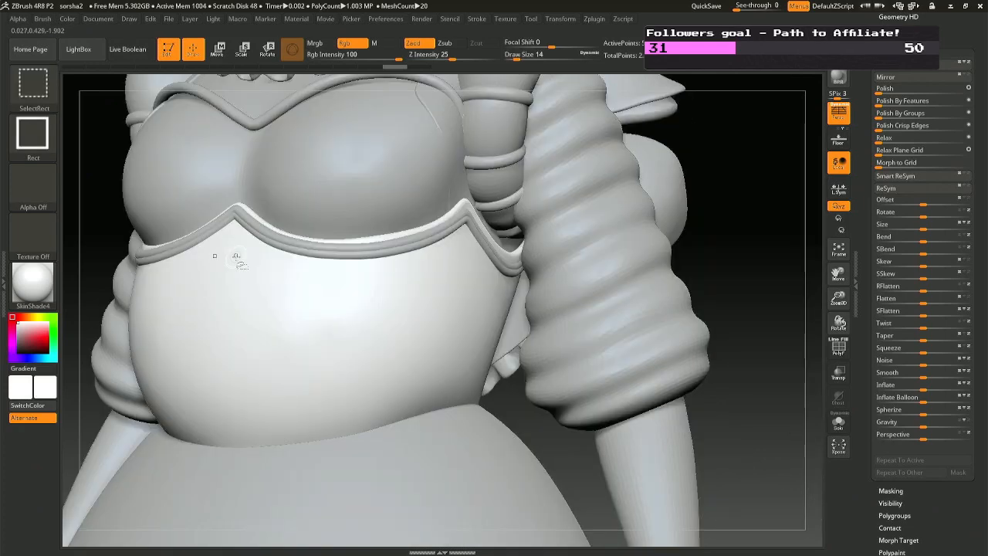
key("ctrl")
key("ctrl+shift")
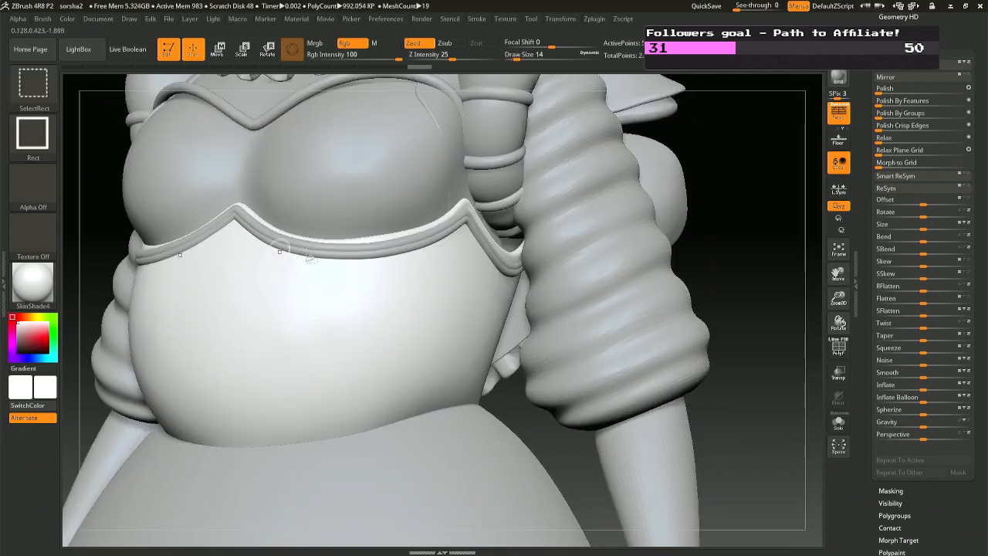
key("ctrl")
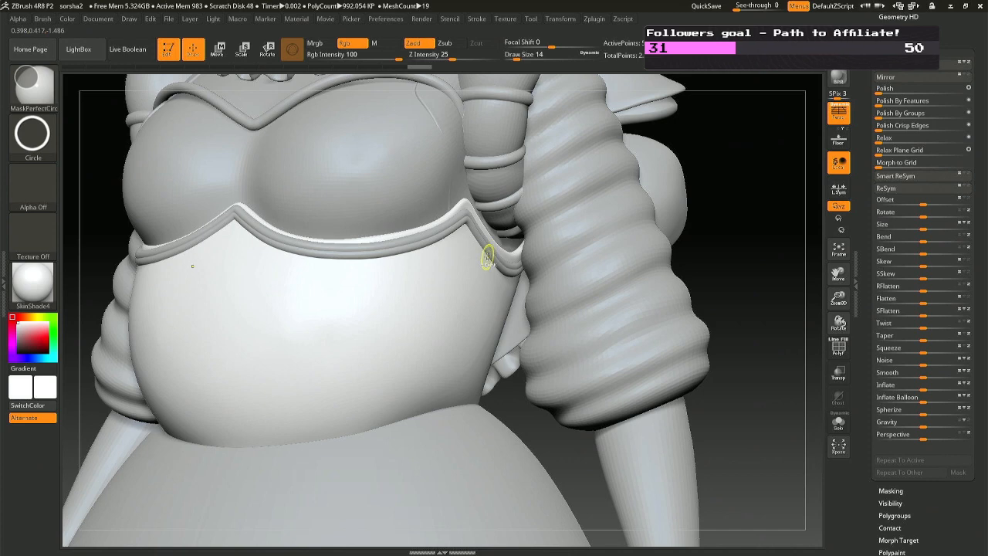
mouse_move(633, 252)
right_mouse_down("ctrl")
mouse_move(536, 258)
mouse_move(540, 309)
mouse_move(537, 279)
mouse_move(509, 256)
mouse_move(496, 222)
right_mouse_up("ctrl")
left_click(839, 423)
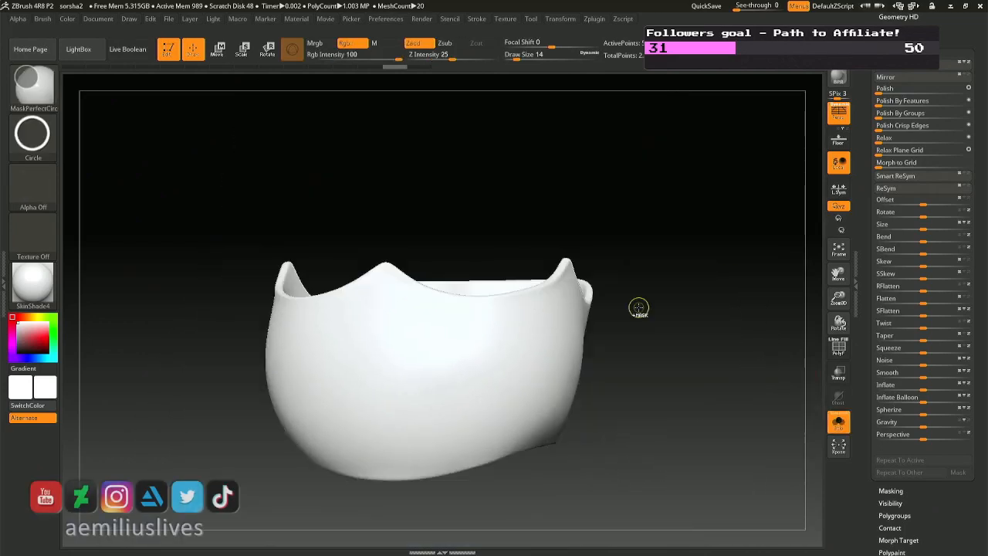
mouse_move(345, 66)
left_mouse_down()
mouse_move(279, 68)
mouse_move(444, 77)
mouse_move(403, 75)
left_mouse_up()
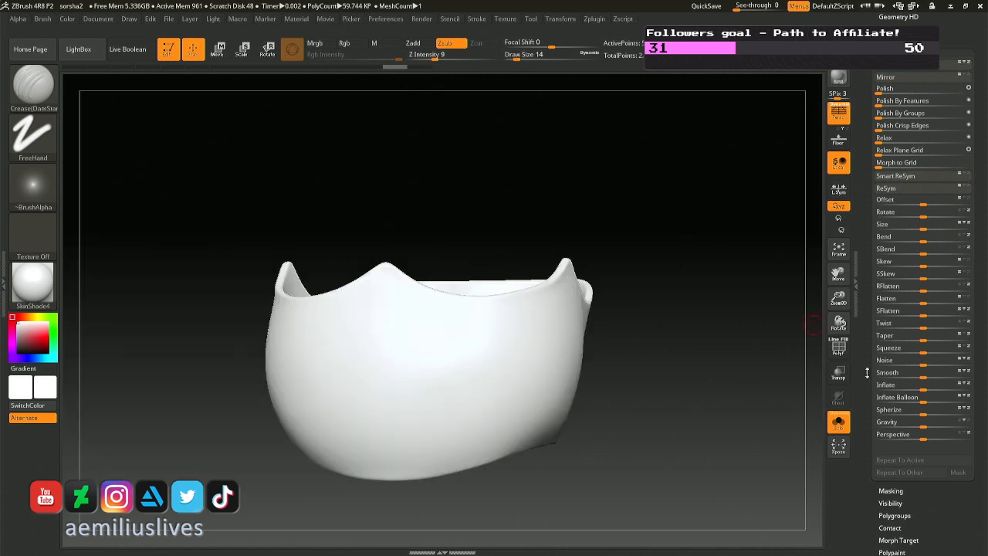
left_click(839, 423)
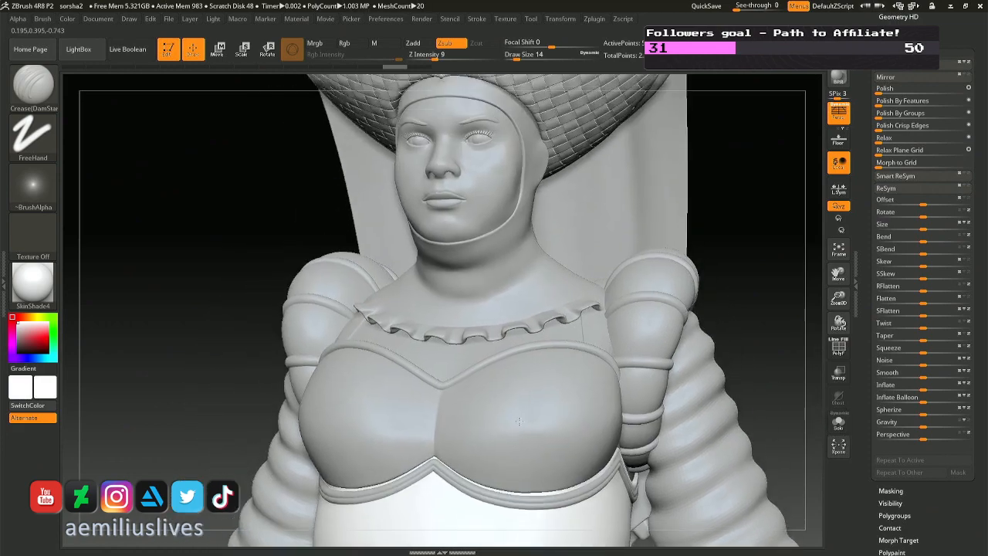
Make the face subtool sculptris_mesh363_002 active and save the project over sorsha2.ZPR.
right_click_drag(519, 422, 521, 433, "alt")
right_click_drag(470, 172, 474, 264, "alt")
left_click(478, 272, "alt")
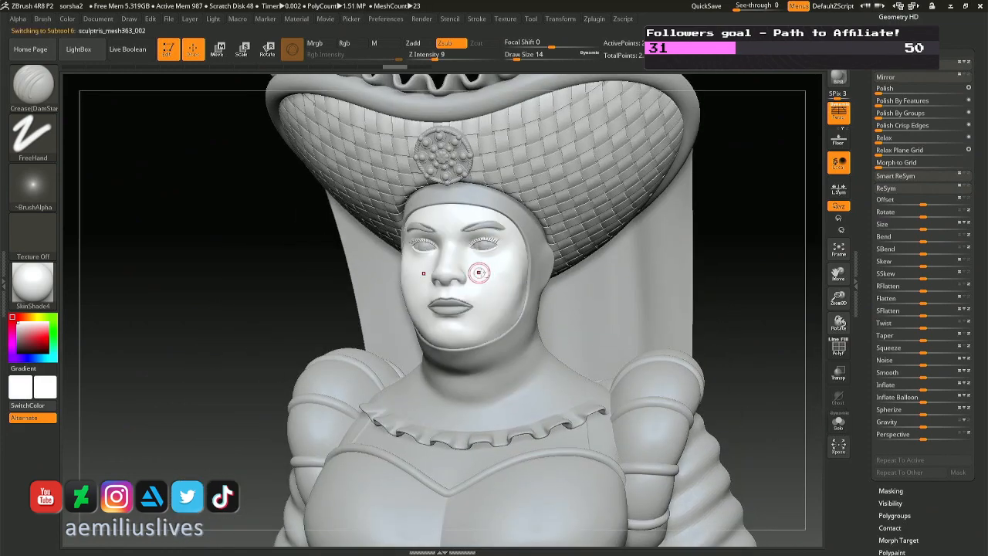
key("ctrl+s")
key("Return")
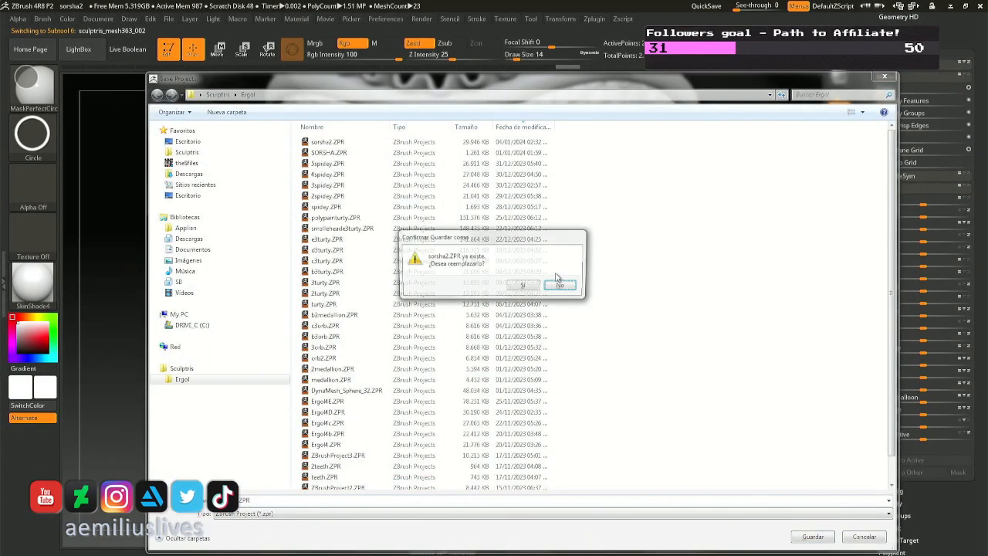
key("Return")
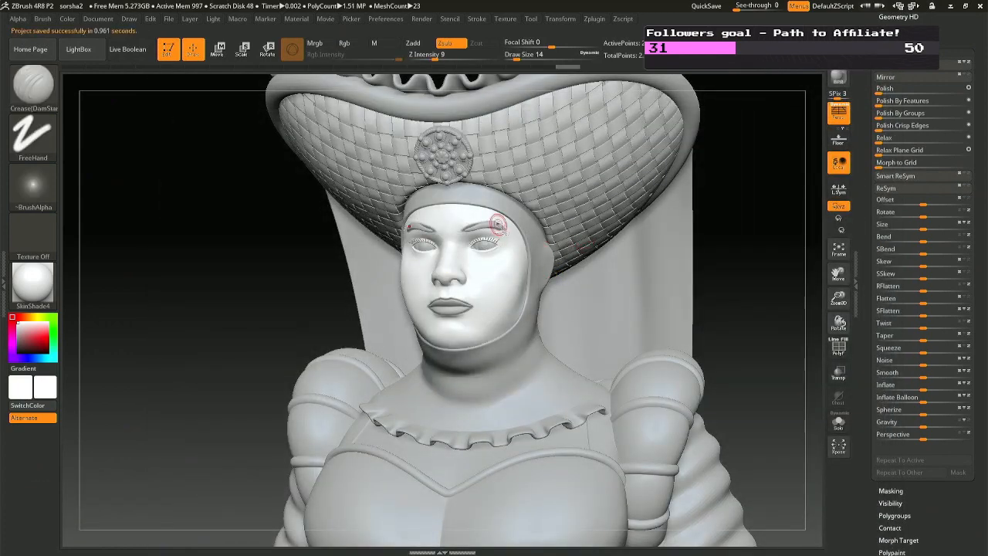
Carve the philtrum between the nose and upper lip with the Crease brush at Draw Size 7.
right_click_drag(498, 224, 496, 282, "ctrl")
right_click(452, 339)
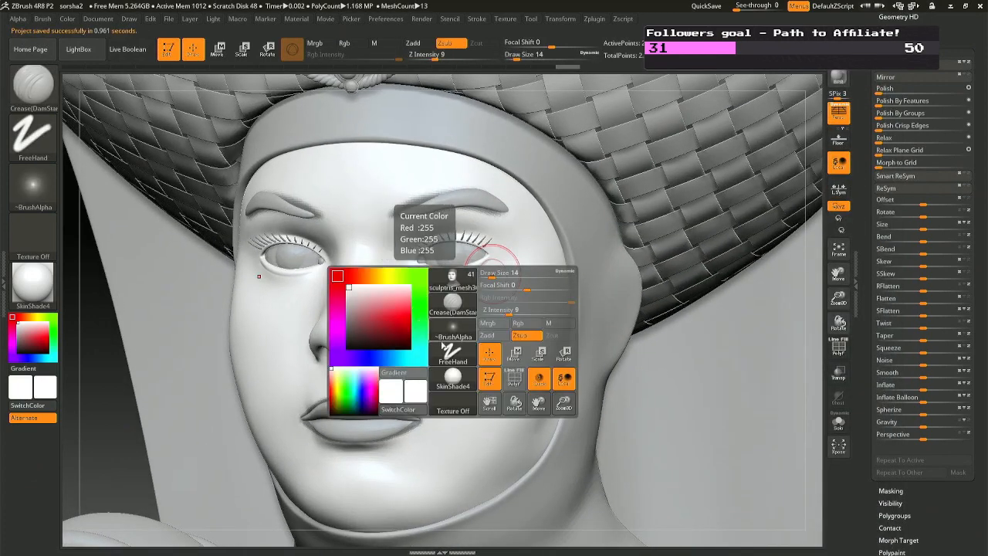
mouse_move(426, 360)
right_mouse_down()
mouse_move(455, 359)
mouse_move(397, 283)
mouse_move(383, 307)
mouse_move(391, 321)
right_mouse_up()
right_click(384, 307)
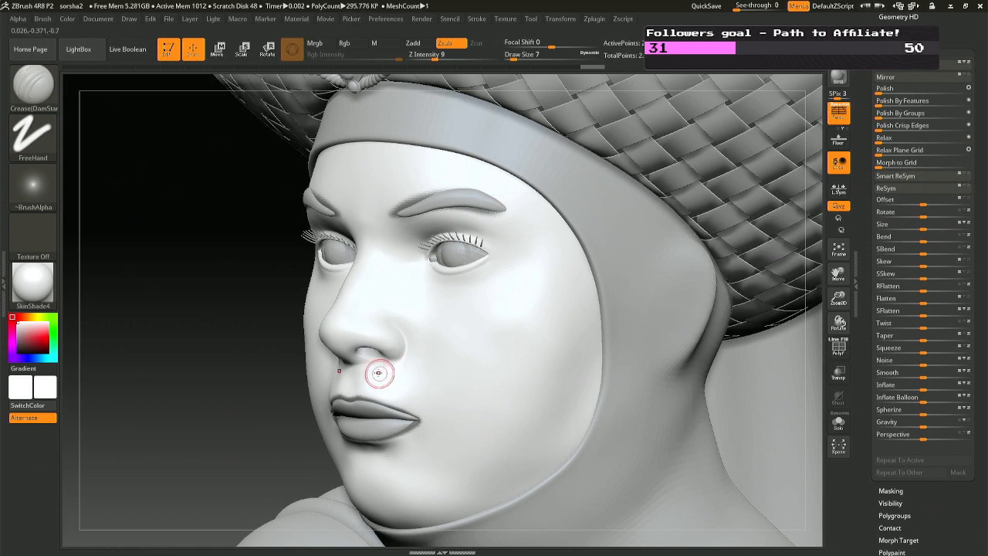
right_click_drag(377, 370, 347, 375)
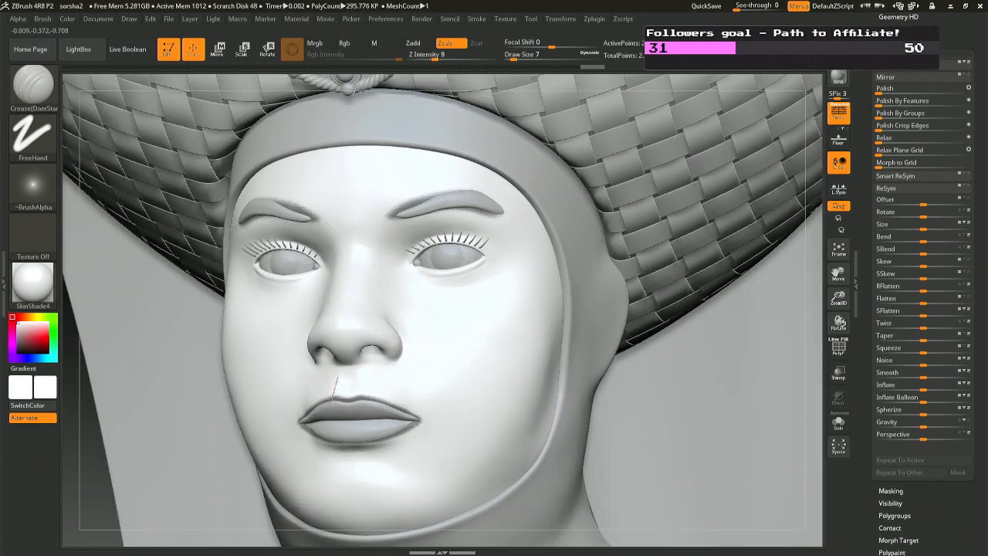
left_click_drag(328, 413, 342, 378)
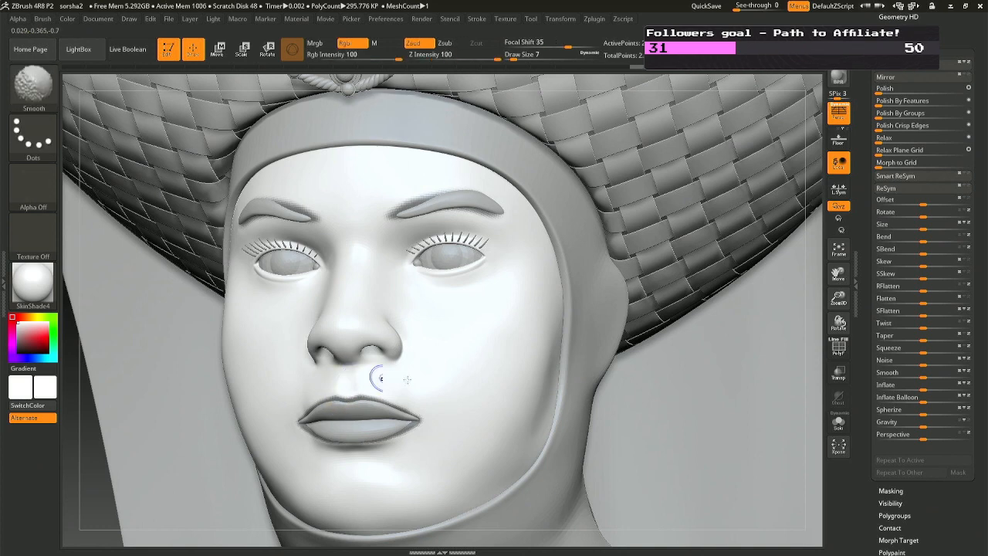
Carve symmetrical smile folds from the nostrils to the mouth corners with the Crease brush at Draw Size 18, and soften them.
right_click_drag(380, 378, 423, 316)
key("space")
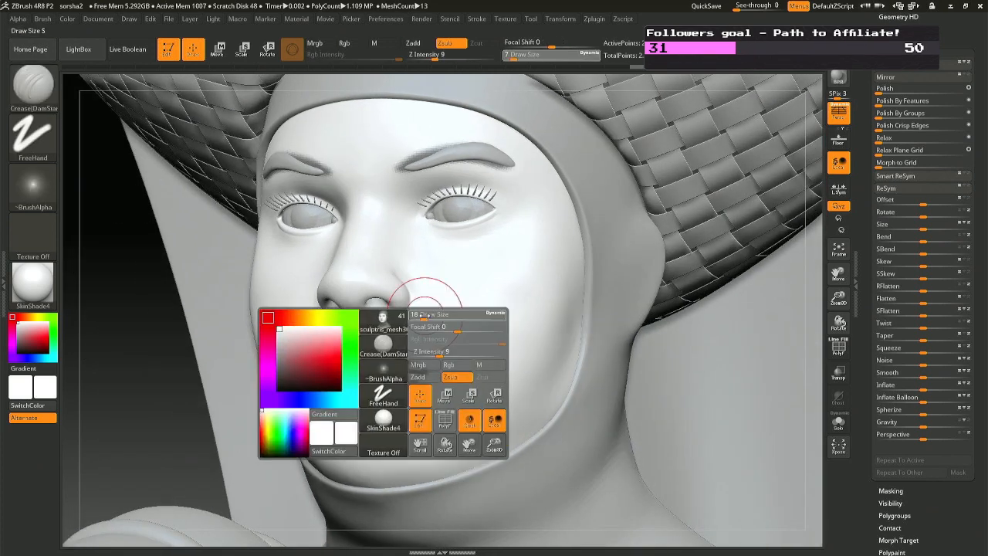
left_click_drag(406, 286, 432, 337)
key("ctrl+z")
left_click_drag(414, 300, 423, 312)
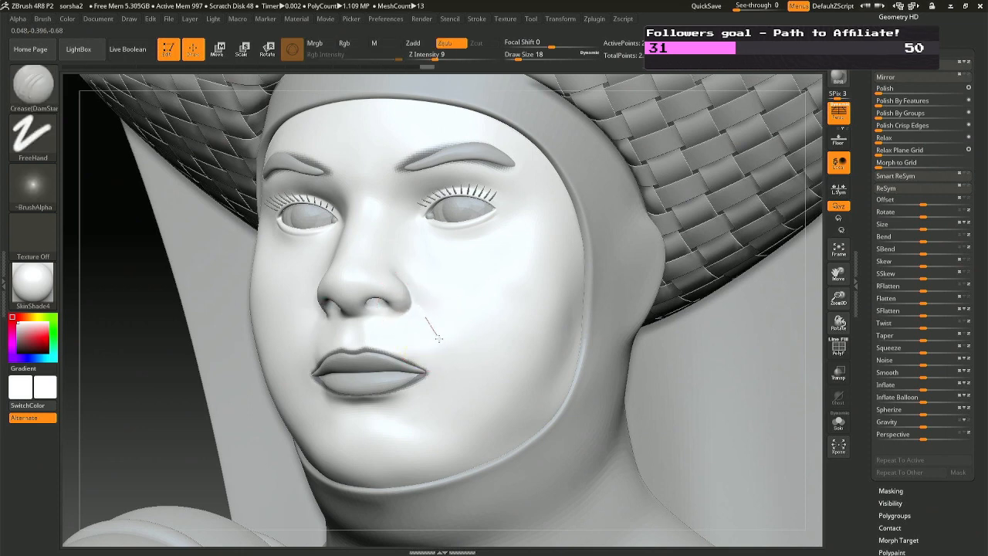
left_click_drag(450, 395, 450, 396)
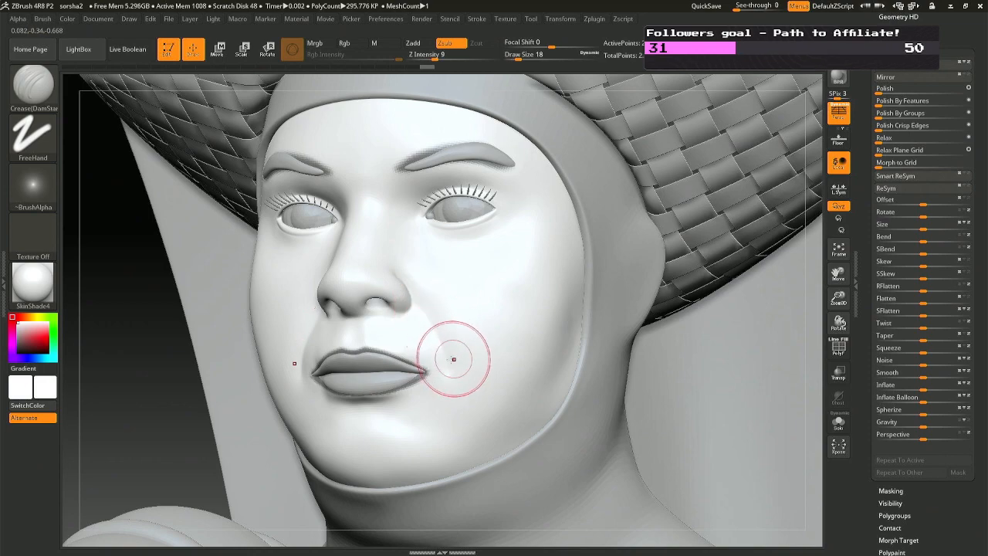
key("shift")
left_click_drag(446, 372, 441, 358, "shift")
mouse_move(442, 358)
right_mouse_down("shift")
mouse_move(463, 363)
mouse_move(448, 297)
right_mouse_up("shift")
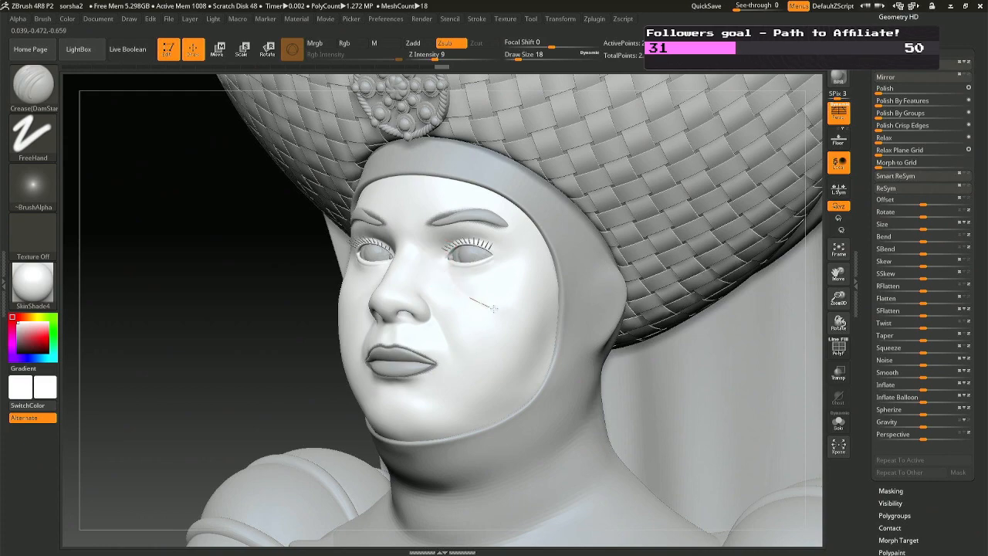
Carve a subtle crease beneath the eyes with the Crease brush at Z Intensity 6.
left_click_drag(504, 309, 485, 307)
mouse_move(484, 307)
right_mouse_down("shift")
mouse_move(440, 309)
mouse_move(478, 326)
mouse_move(474, 307)
right_mouse_up("shift")
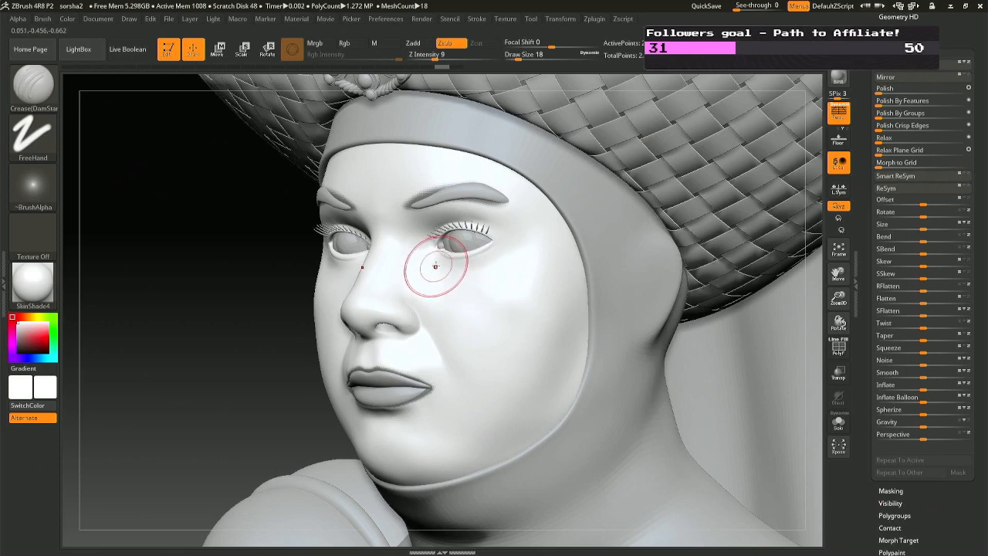
left_click_drag(434, 254, 444, 273)
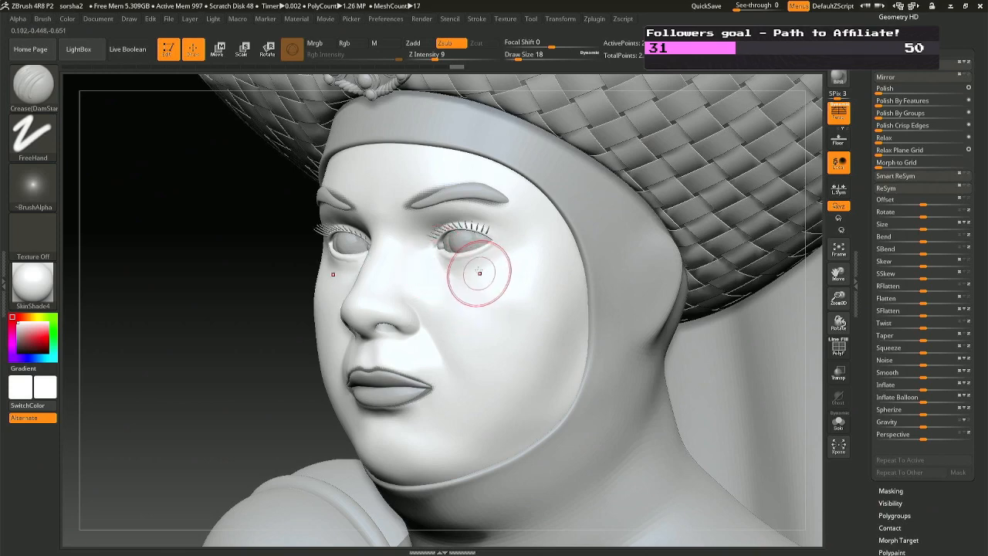
key("ctrl+z")
left_click(433, 57)
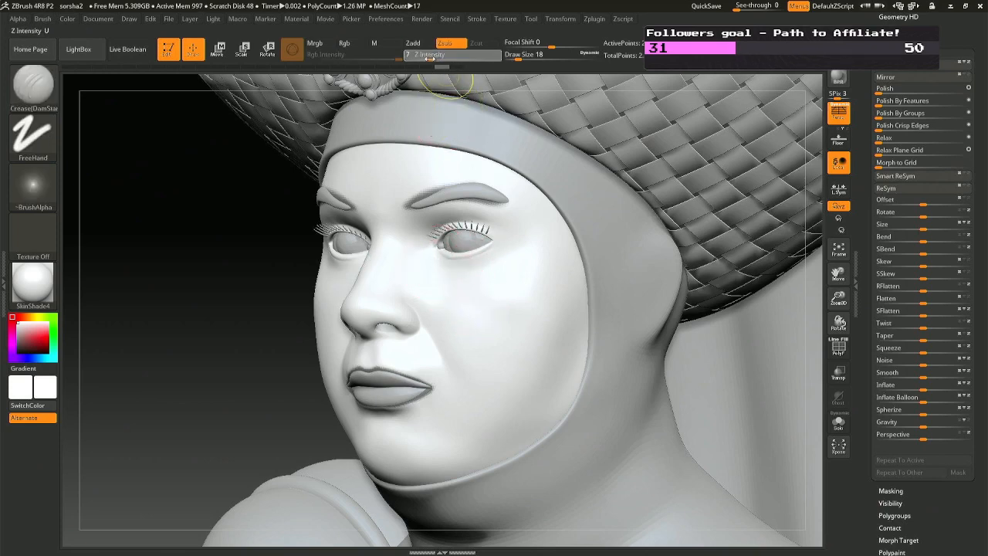
left_click_drag(430, 58, 427, 57)
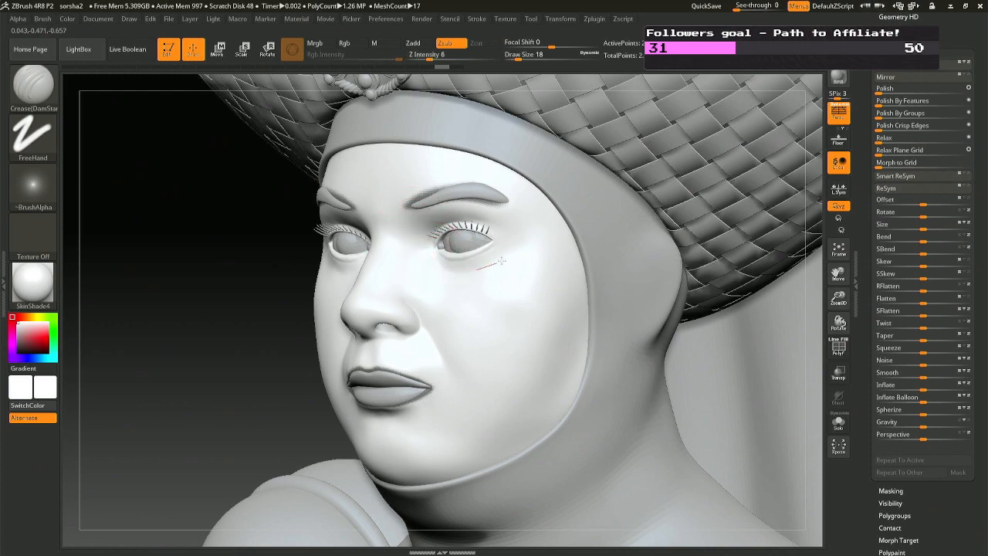
right_click_drag(521, 239, 529, 258)
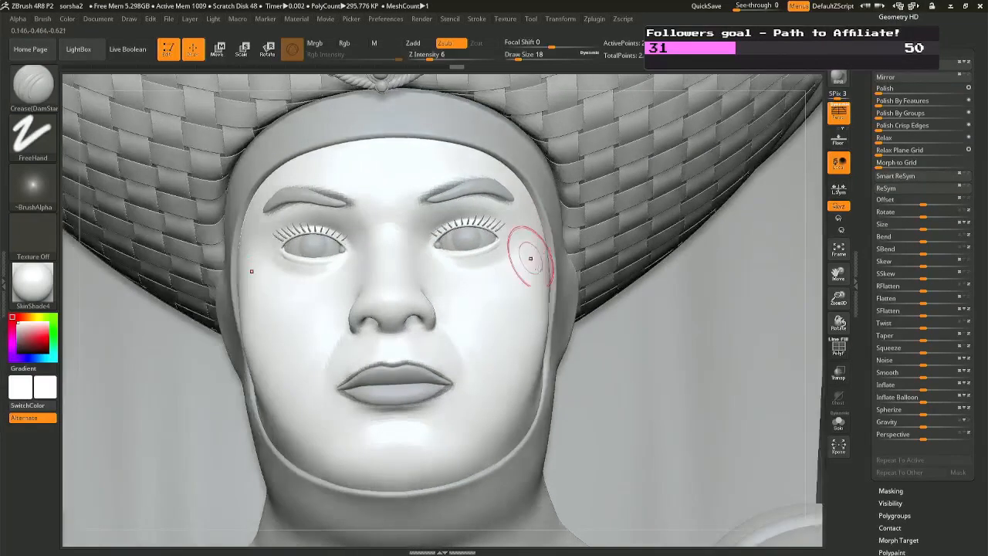
mouse_move(521, 321)
right_mouse_down()
mouse_move(507, 333)
mouse_move(545, 264)
mouse_move(581, 341)
mouse_move(608, 299)
mouse_move(656, 299)
mouse_move(645, 302)
mouse_move(568, 230)
mouse_move(427, 267)
mouse_move(494, 246)
mouse_move(427, 308)
right_mouse_up()
Make the face subtool sculptris_mesh363_002 active again and bring the nose and mouth into a three-quarter view.
left_click(631, 346, "alt")
left_click(479, 245, "alt")
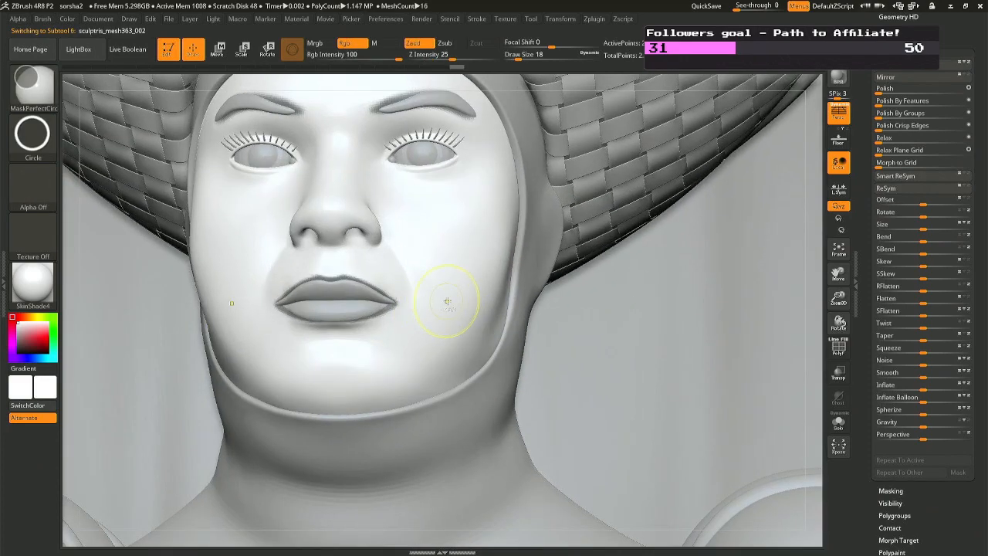
right_click_drag(656, 299, 594, 296)
key("ctrl+shift")
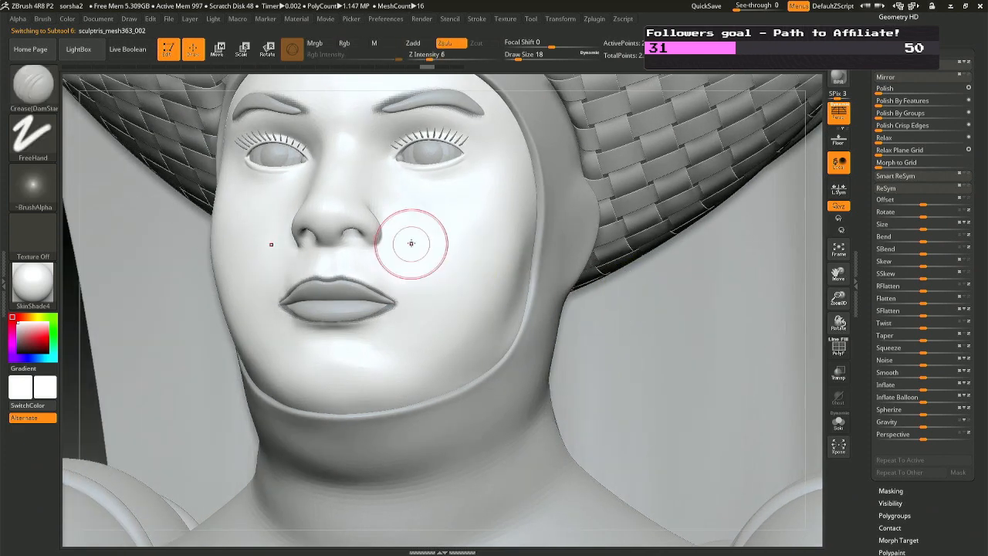
right_click_drag(410, 242, 399, 245)
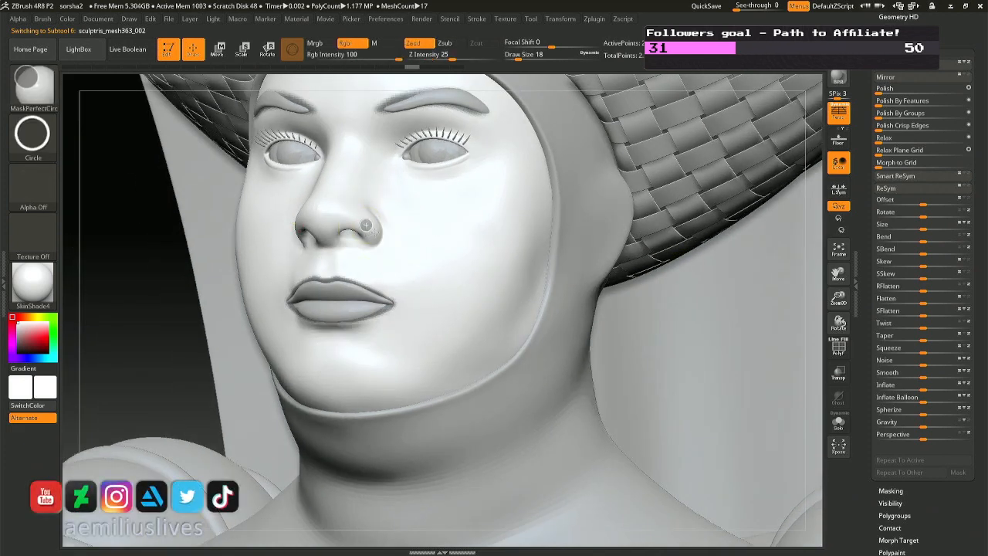
Mask the whole nose with the MaskPerfectCircle brush set to the Dots stroke.
left_click_drag(382, 249, 383, 251, "ctrl")
key("ctrl+z")
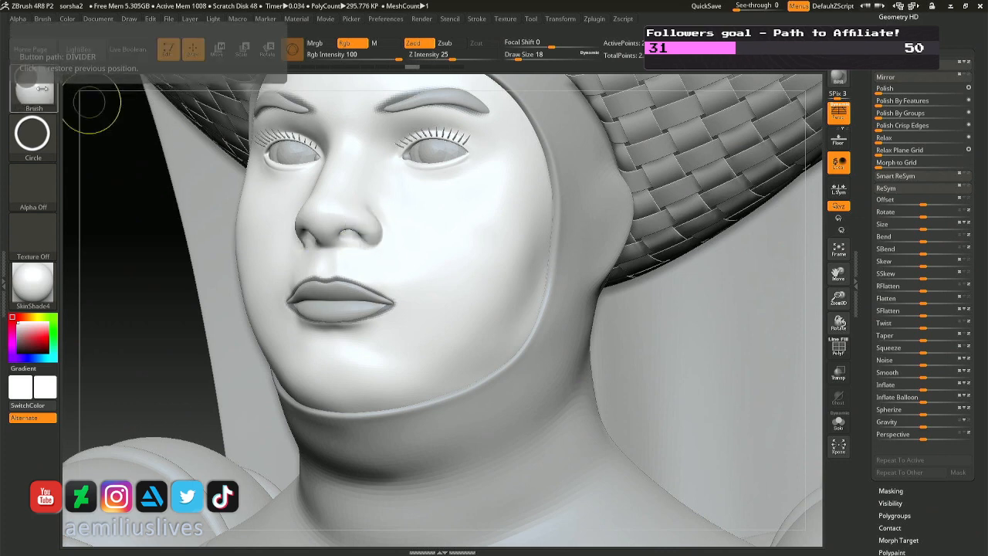
left_click(44, 128)
left_click(97, 135)
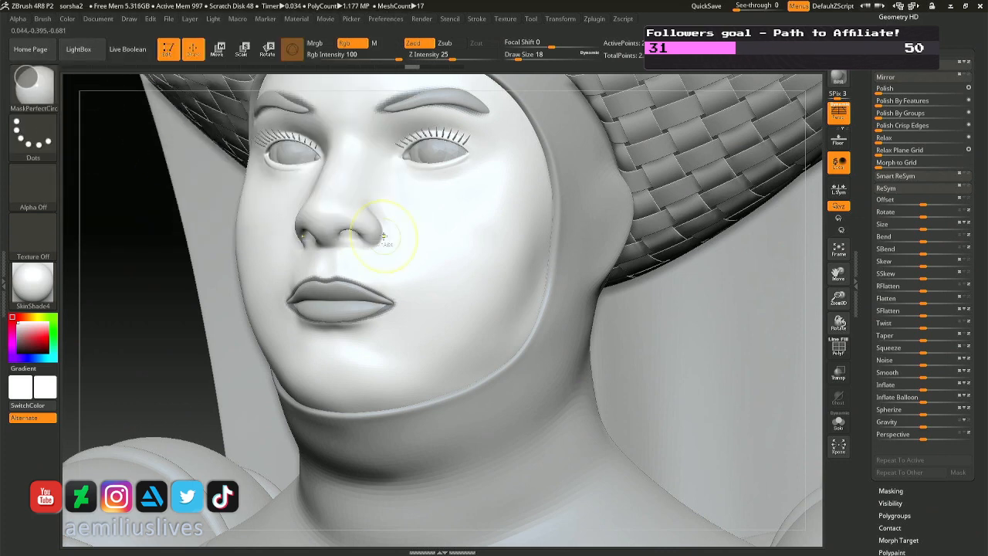
mouse_move(366, 229)
left_mouse_down("ctrl")
mouse_move(339, 235)
mouse_move(328, 216)
mouse_move(335, 198)
mouse_move(391, 236)
mouse_move(403, 261)
left_mouse_up("ctrl")
key("ctrl+z")
key("ctrl+z")
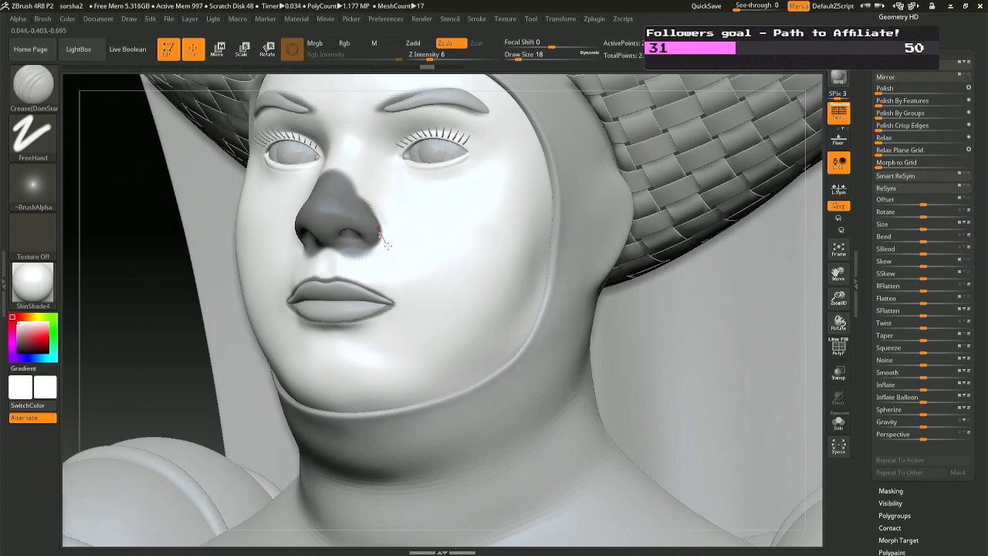
Deepen the smile folds beside the masked nose with the Crease brush at Draw Size 18 and Z Intensity 6.
left_click_drag(394, 253, 392, 255)
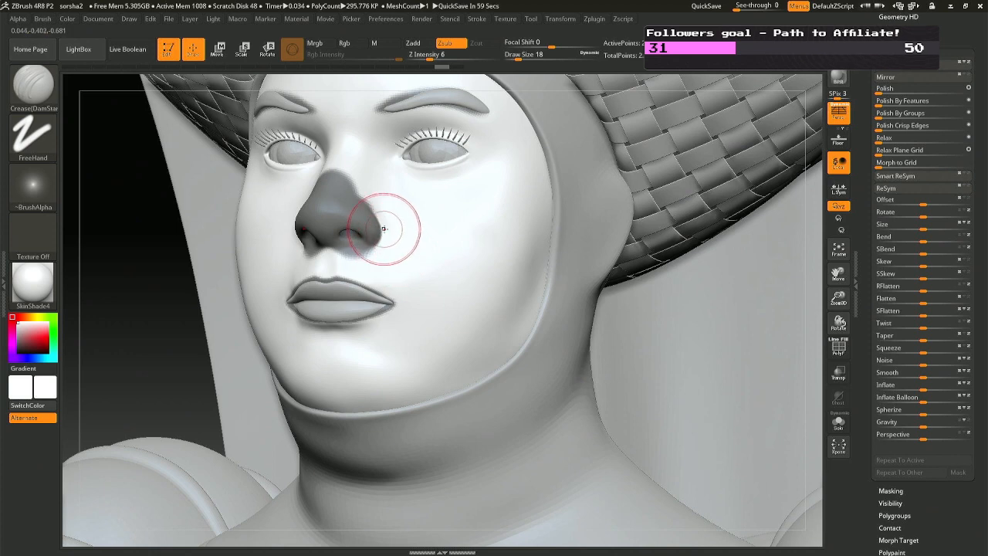
left_click_drag(380, 233, 393, 247)
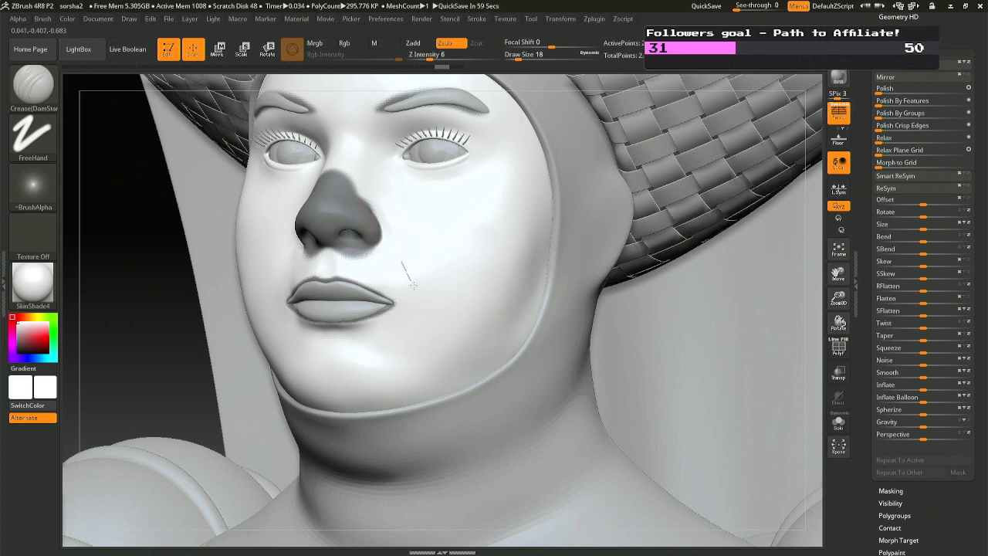
left_click_drag(422, 322, 422, 324)
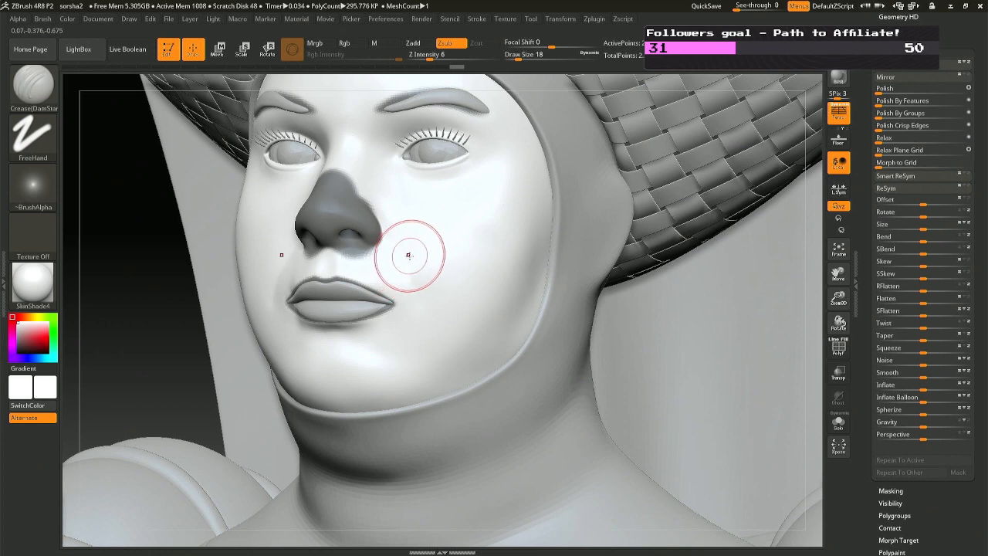
Build up the cheek edge along the smile folds with inverted Crease strokes at Draw Size 23.
key("space")
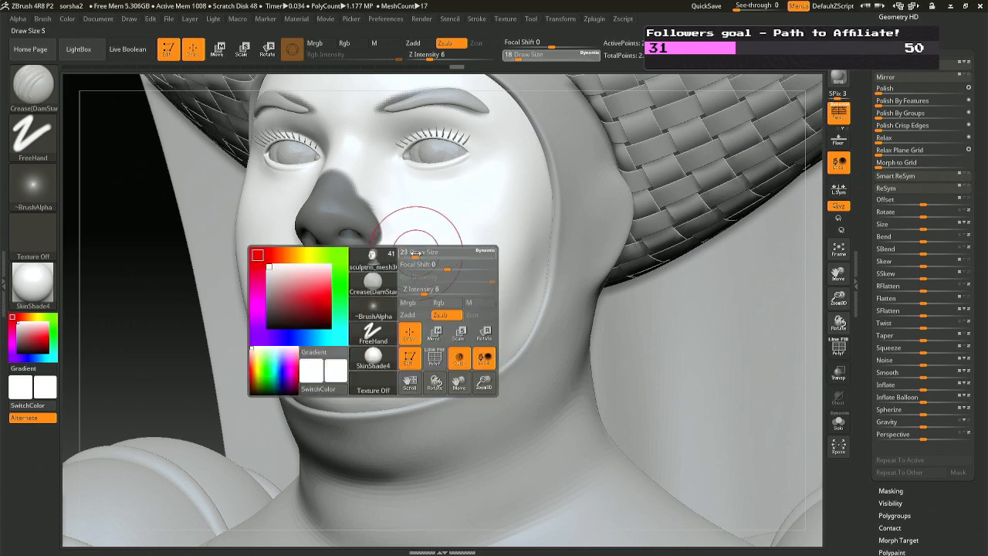
key("ctrl")
left_click_drag(382, 235, 400, 256, "alt")
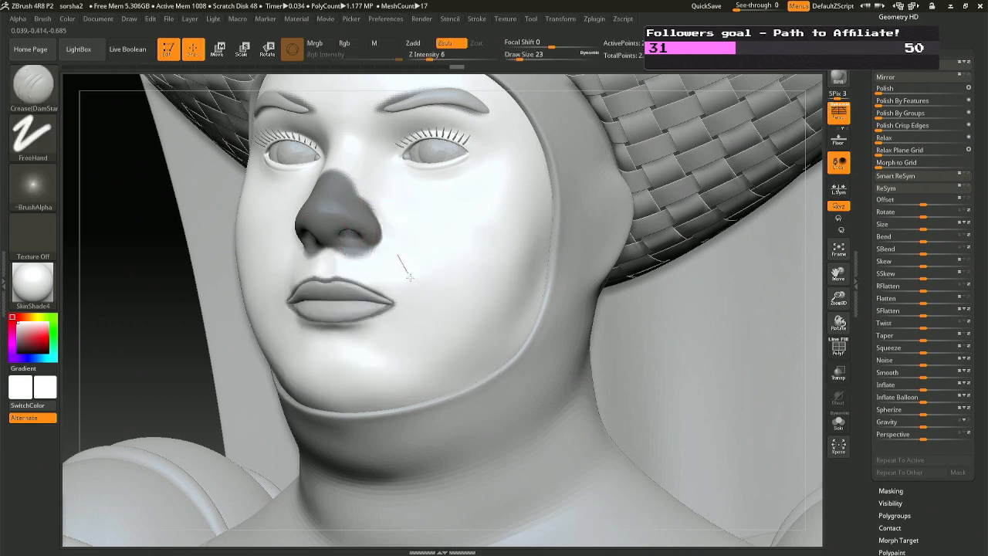
left_click_drag(422, 330, 423, 331, "alt")
mouse_move(423, 331)
right_mouse_down()
mouse_move(525, 324)
mouse_move(399, 260)
right_mouse_up()
key("ctrl")
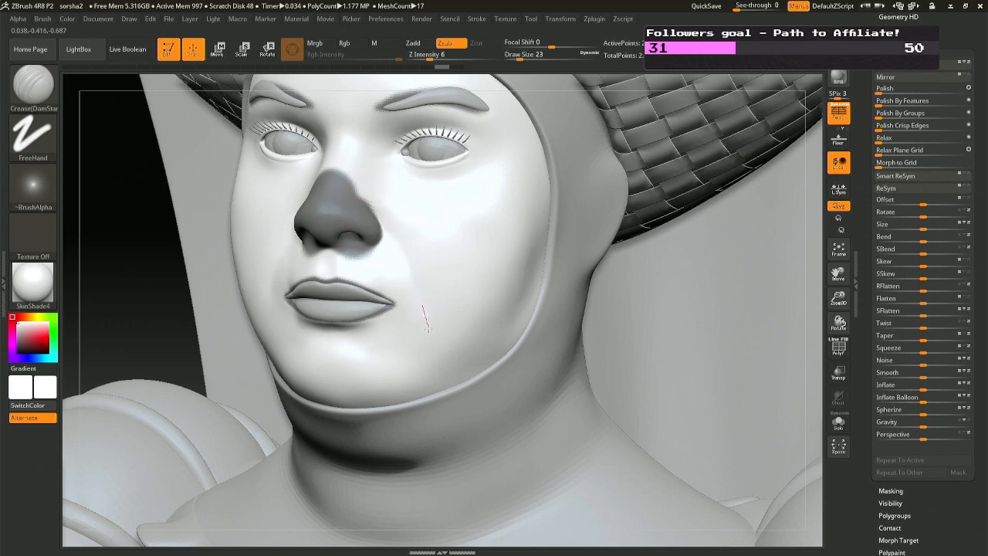
left_click_drag(428, 330, 409, 283)
right_click_drag(409, 282, 502, 282)
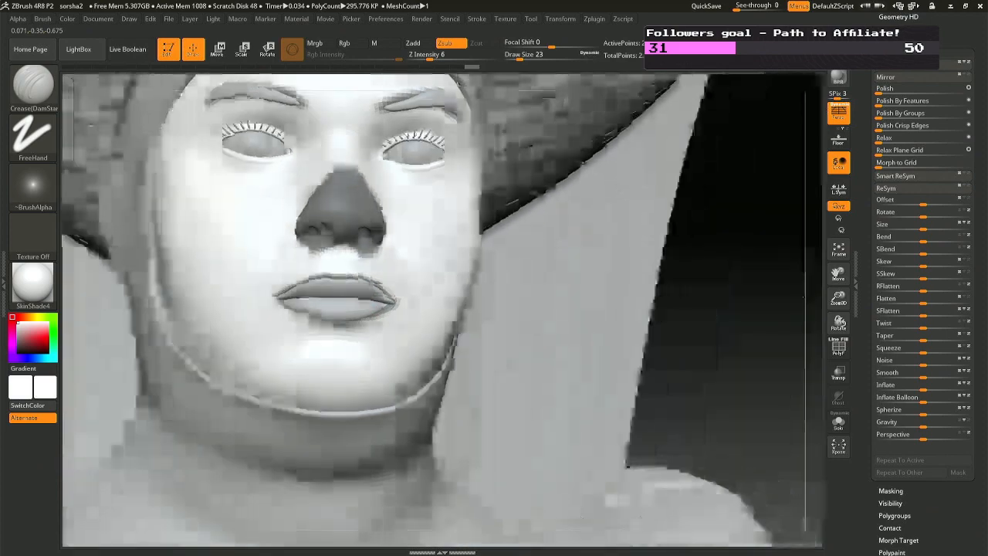
mouse_move(308, 275)
right_mouse_down()
mouse_move(276, 271)
mouse_move(416, 245)
right_mouse_up()
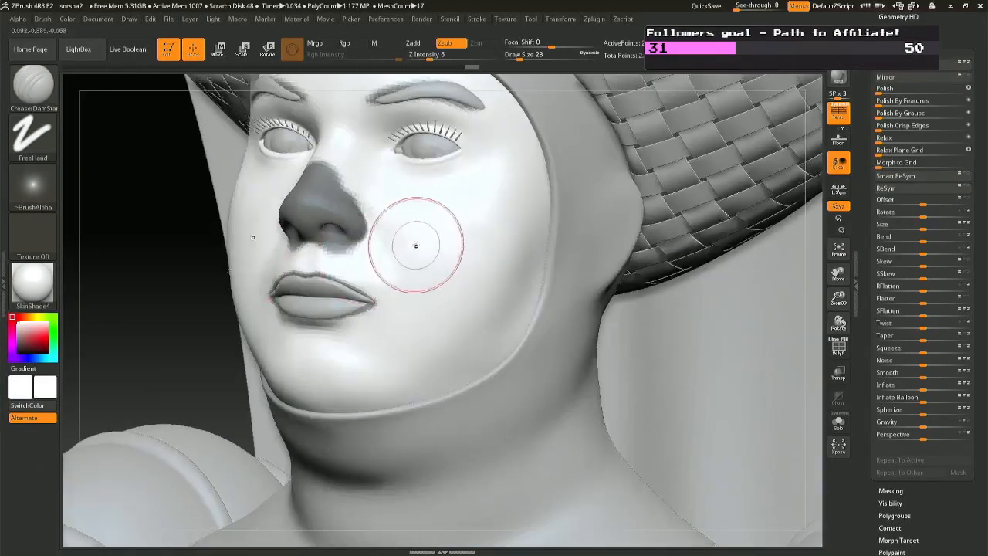
Sharpen the smile folds from the nostrils past the mouth corners with the Crease brush at Draw Size 13 and Z Intensity 6, and smooth them.
key("space")
left_click_drag(387, 237, 381, 237)
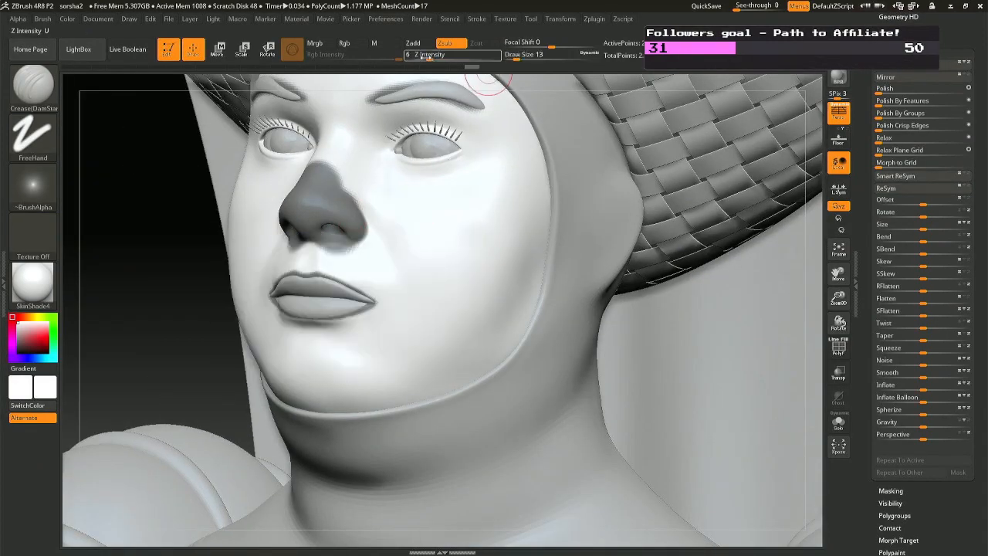
left_click_drag(427, 56, 436, 56)
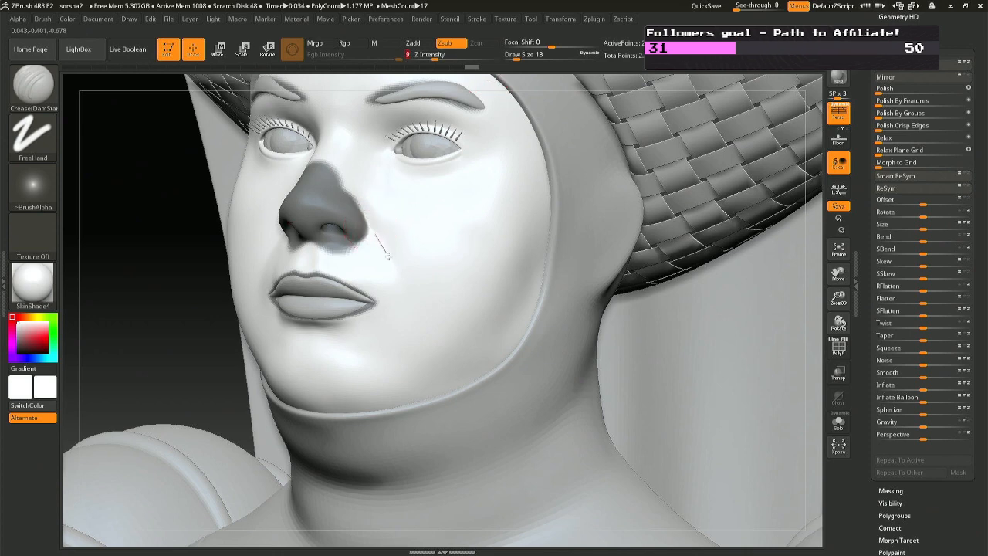
left_click_drag(408, 332, 408, 335)
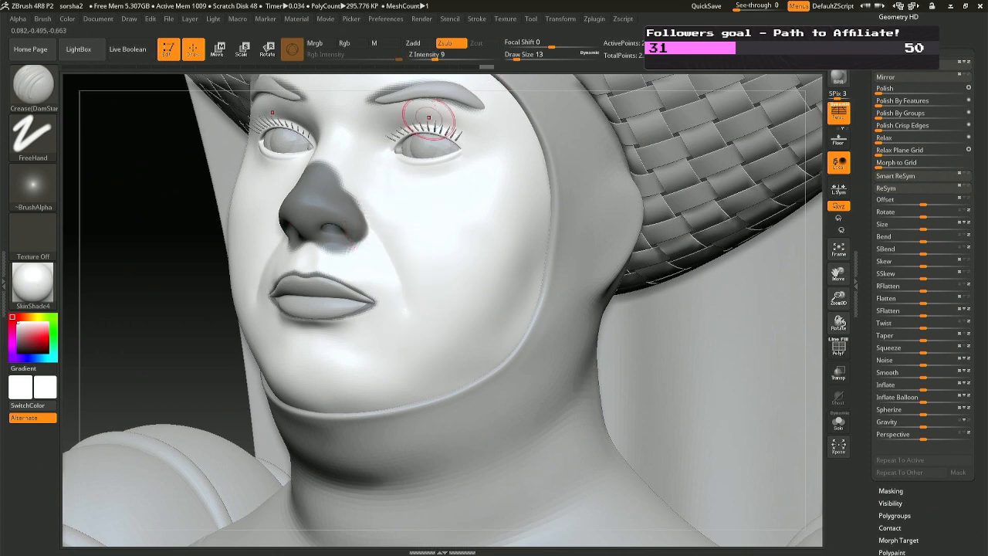
left_click(429, 56)
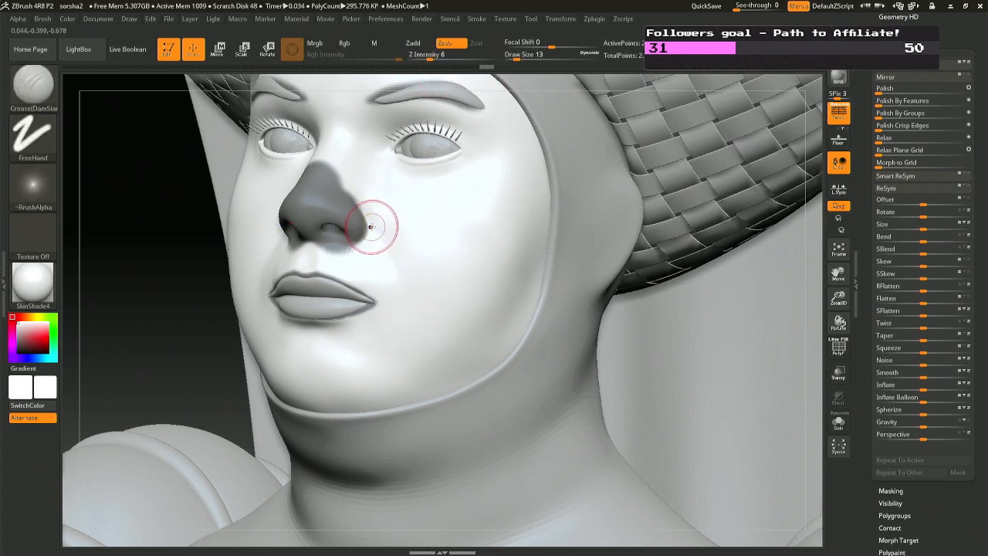
mouse_move(371, 224)
left_mouse_down()
mouse_move(404, 276)
mouse_move(377, 238)
left_mouse_up()
key("ctrl+z")
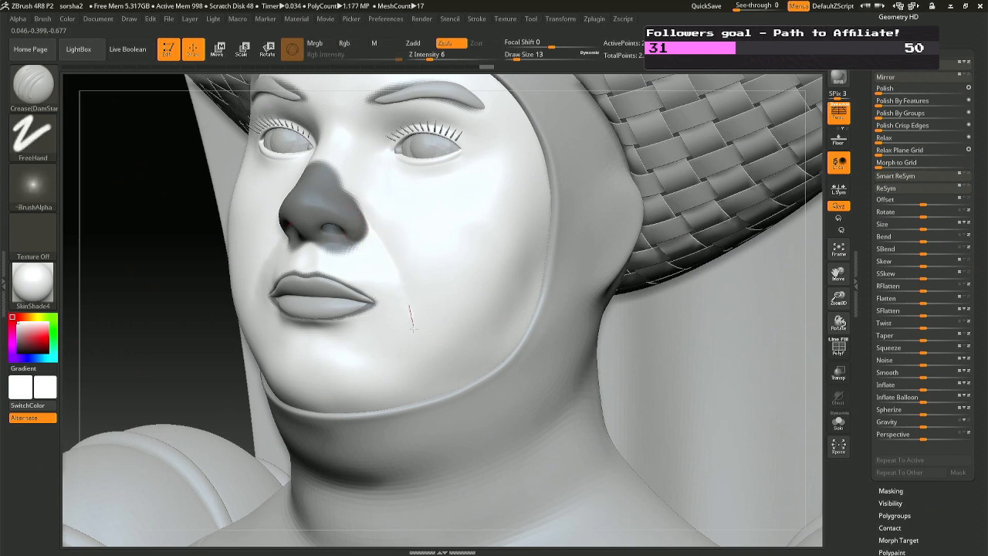
left_click_drag(413, 328, 414, 331)
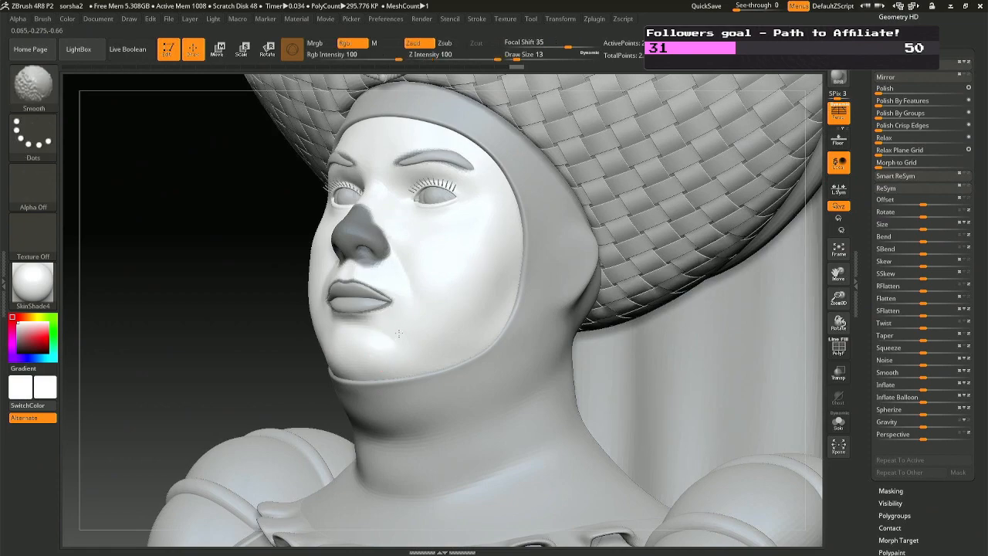
key("b")
key("d")
key("s")
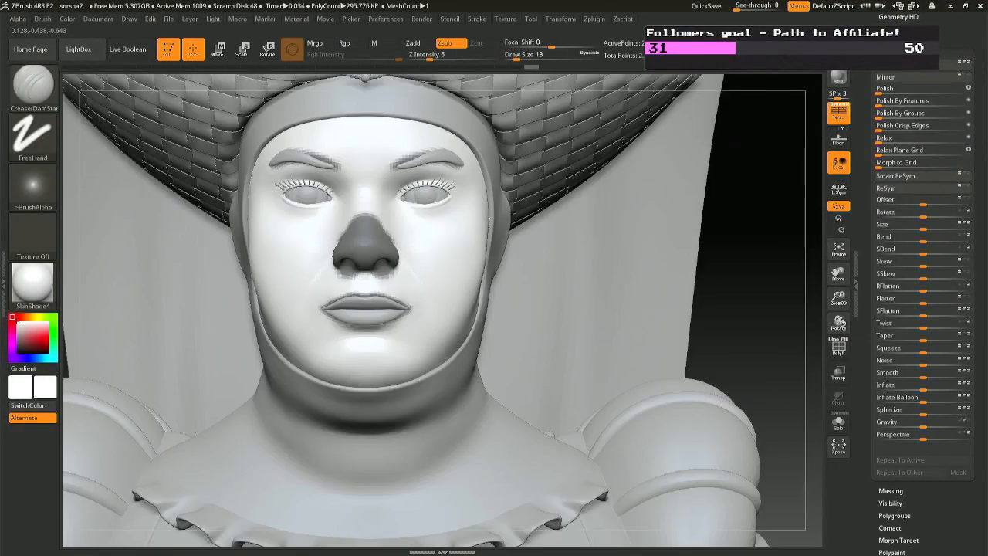
key("shift")
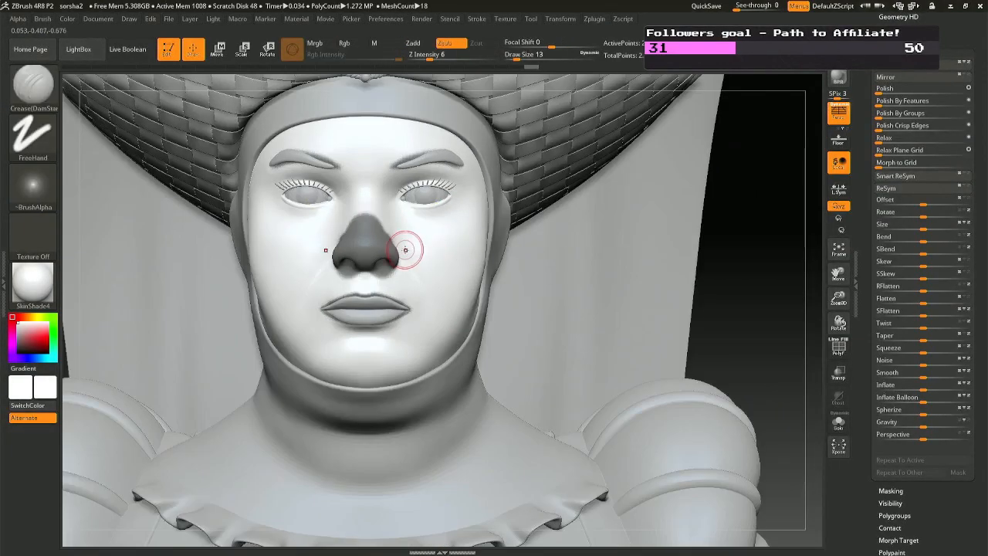
Erase the mask from the nose.
key("ctrl")
mouse_move(421, 286)
left_mouse_down("ctrl+alt")
mouse_move(382, 259)
mouse_move(390, 245)
mouse_move(365, 226)
left_mouse_up("ctrl+alt")
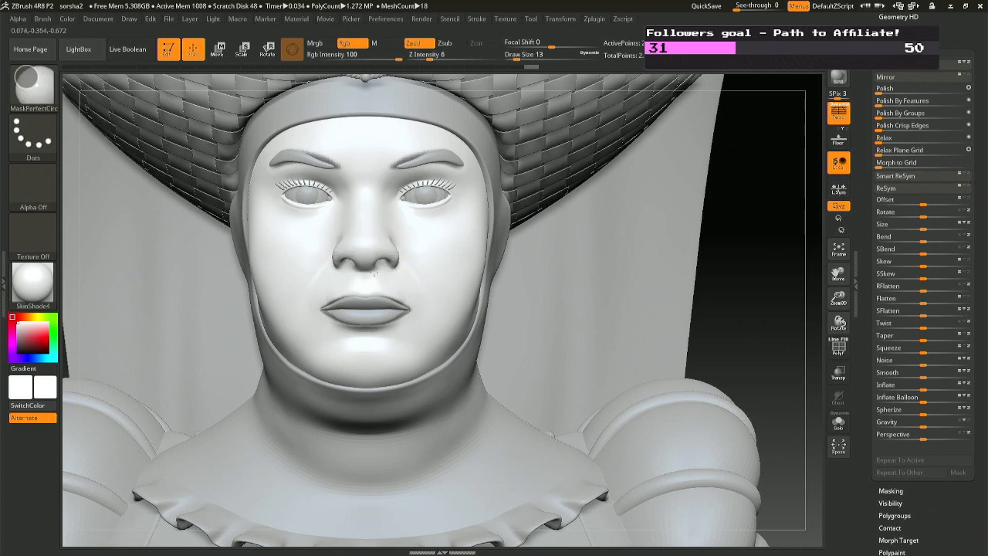
key("ctrl+z")
mouse_move(390, 271)
left_mouse_down("ctrl+alt")
mouse_move(366, 263)
mouse_move(354, 224)
left_mouse_up("ctrl+alt")
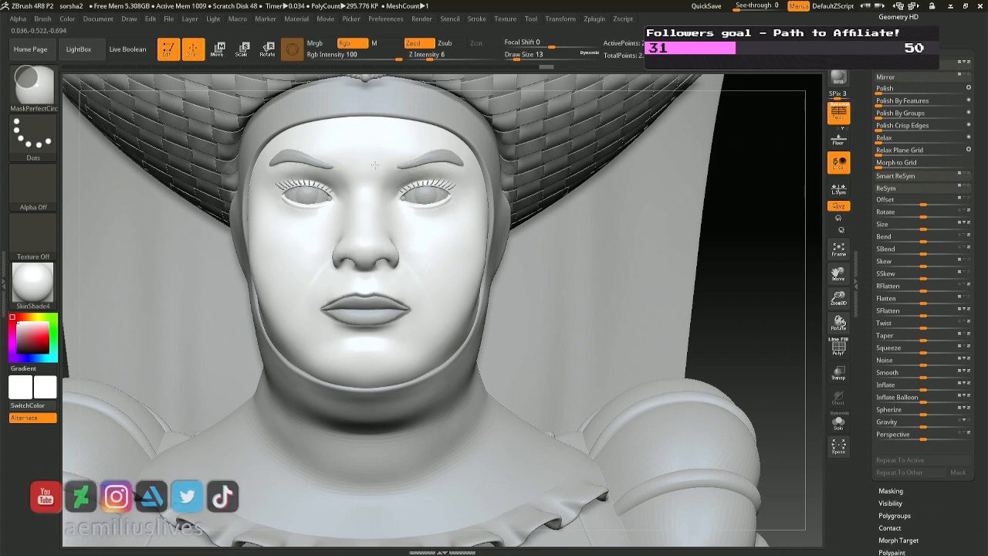
right_click_drag(455, 301, 390, 303)
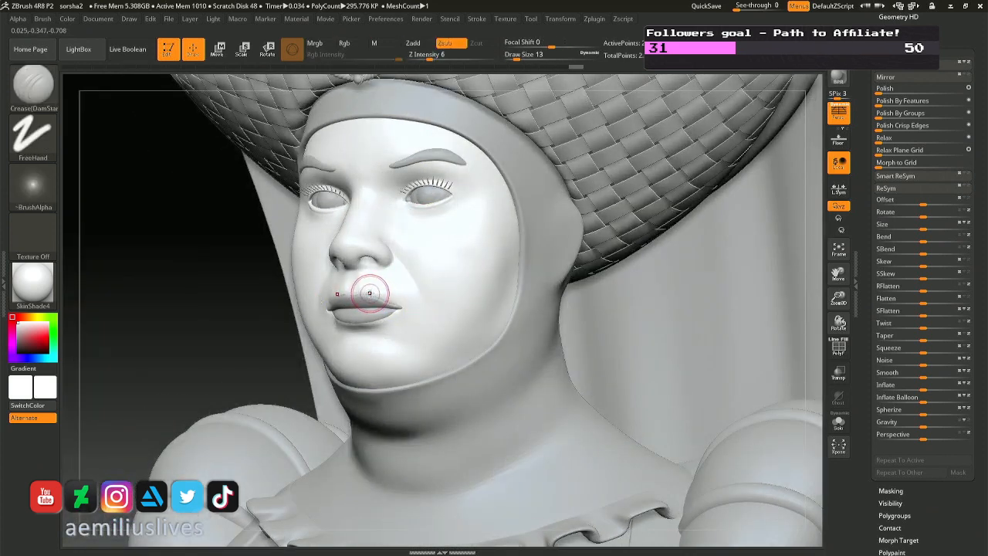
Smooth the skin along the upper lip's edge with the Smooth brush at Draw Size 7.
key("shift")
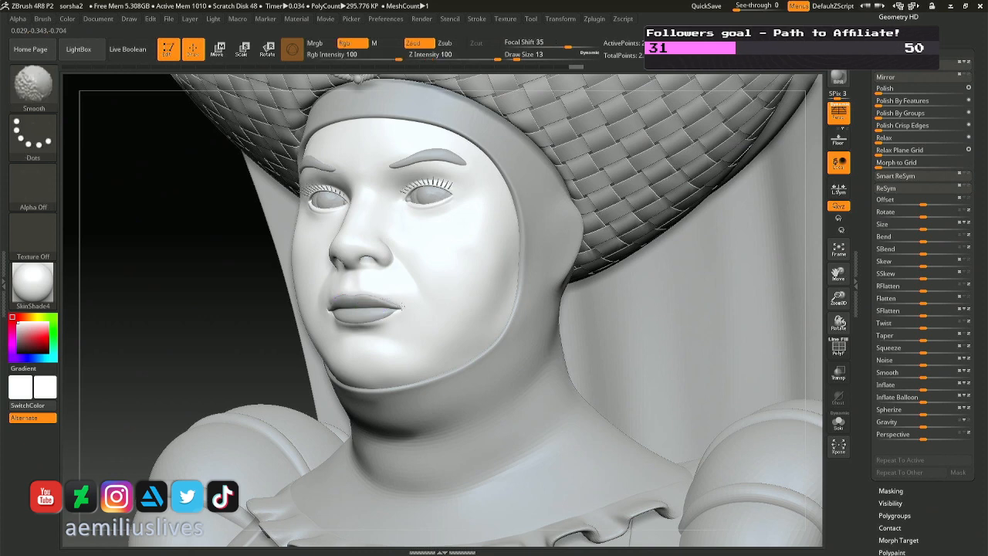
right_click_drag(397, 258, 401, 301, "ctrl")
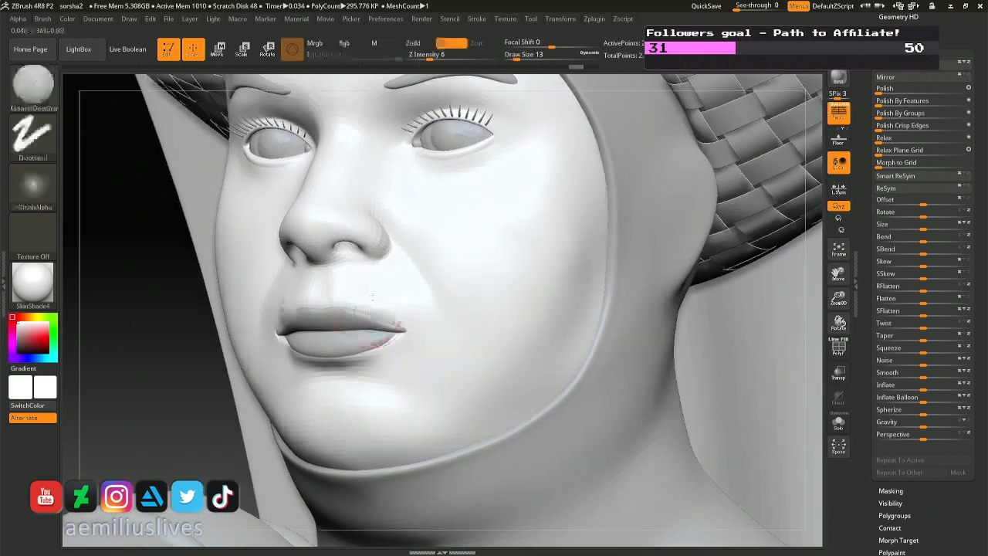
key("space")
key("shift")
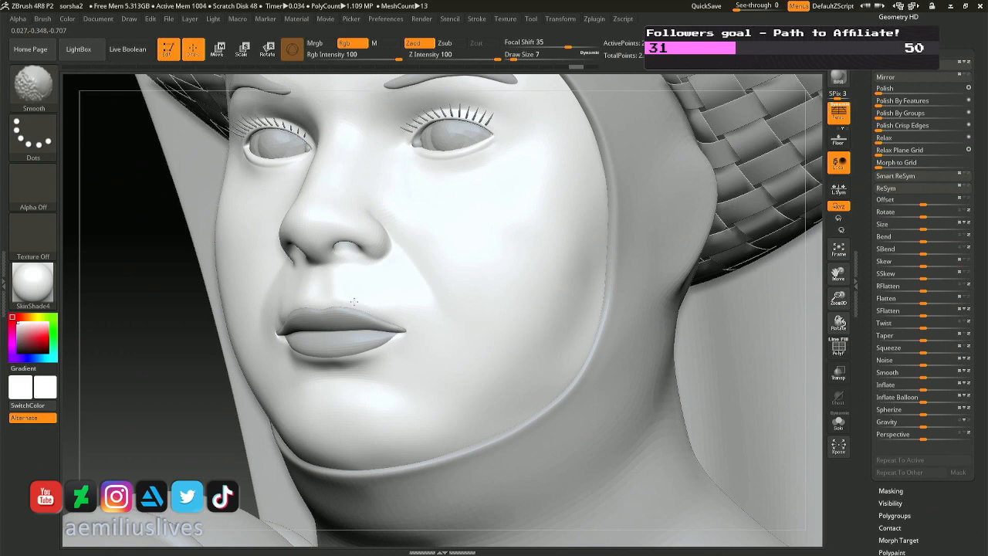
right_click_drag(540, 324, 455, 338)
key("ctrl")
right_click_drag(371, 316, 417, 310)
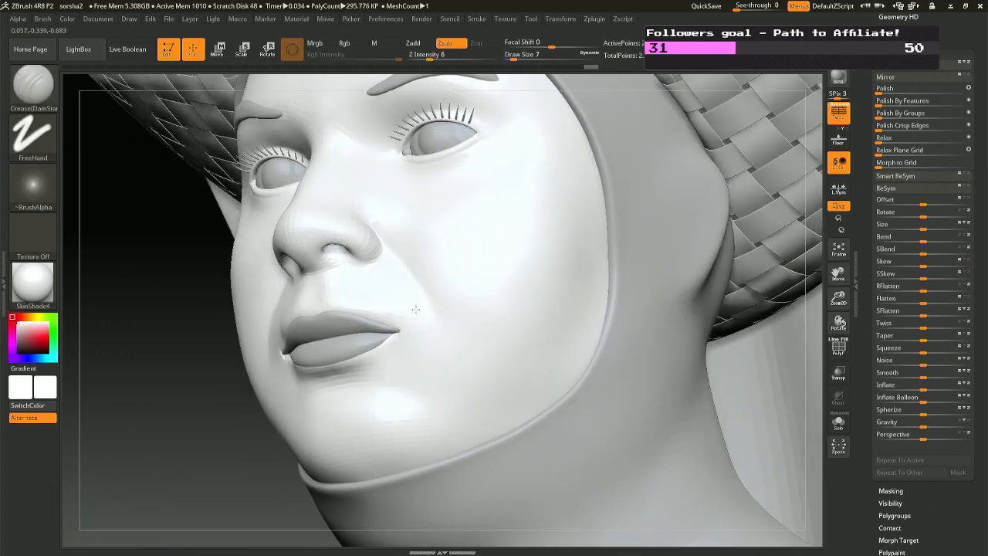
mouse_move(358, 304)
right_mouse_down()
mouse_move(379, 278)
mouse_move(378, 292)
right_mouse_up()
Reshape the base of the nose and the area above the upper lip with the Move brush at Draw Sizes 13 and 9.
key("b")
key("m")
key("v")
key("space")
mouse_move(373, 292)
left_mouse_down()
mouse_move(374, 321)
mouse_move(326, 316)
left_mouse_up()
right_click_drag(327, 315, 309, 287)
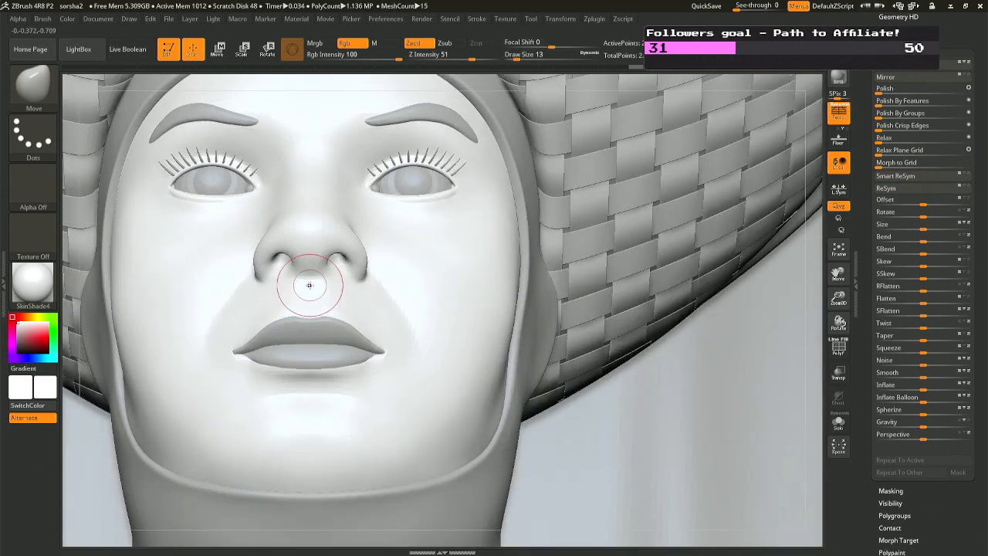
key("space")
left_click_drag(317, 294, 313, 296)
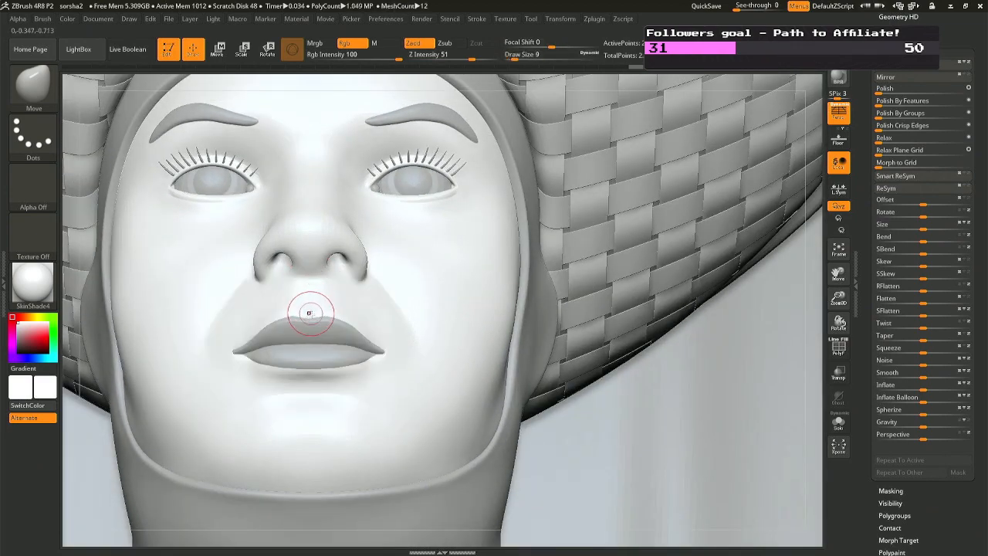
Smooth the skin along the lower lip's edge near the mouth corners with the Smooth brush at Draw Size 9.
right_click_drag(310, 315, 375, 368)
left_click_drag(364, 363, 319, 359, "shift")
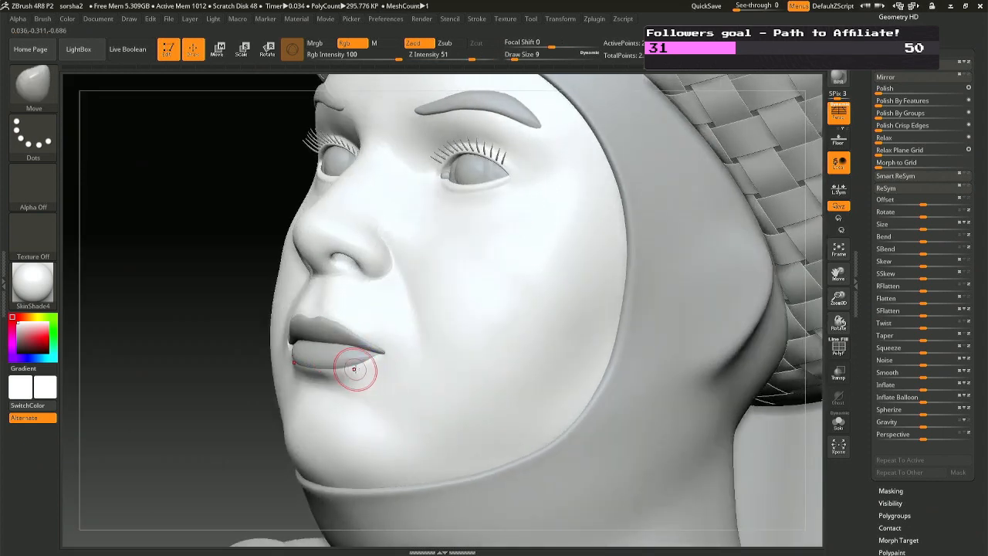
key("shift")
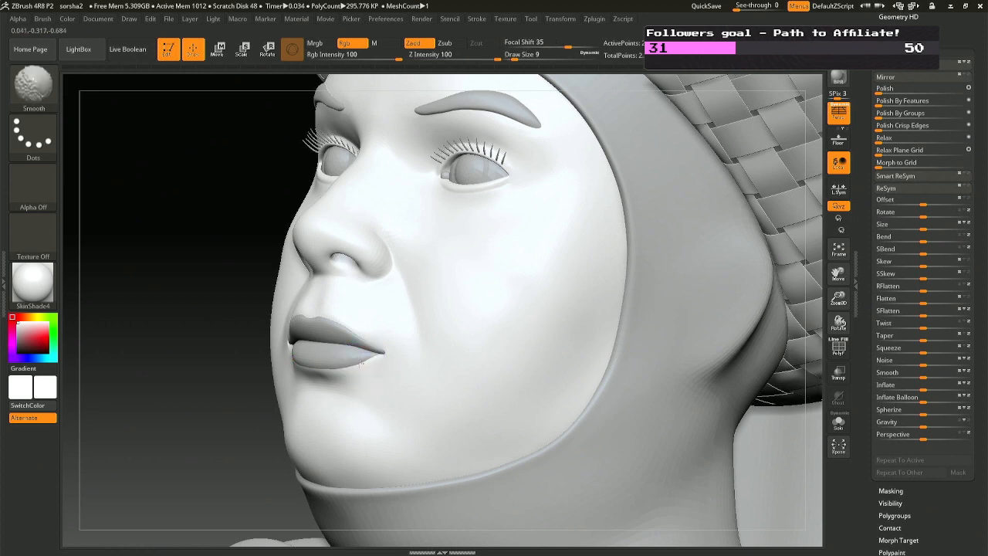
left_click_drag(376, 360, 373, 361, "shift")
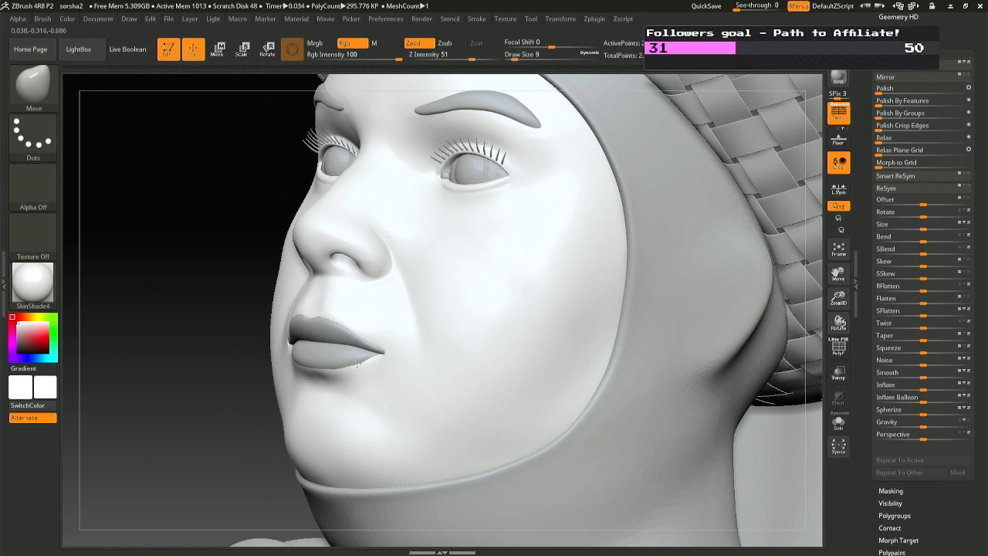
mouse_move(327, 364)
right_mouse_down()
mouse_move(362, 382)
mouse_move(346, 368)
right_mouse_up()
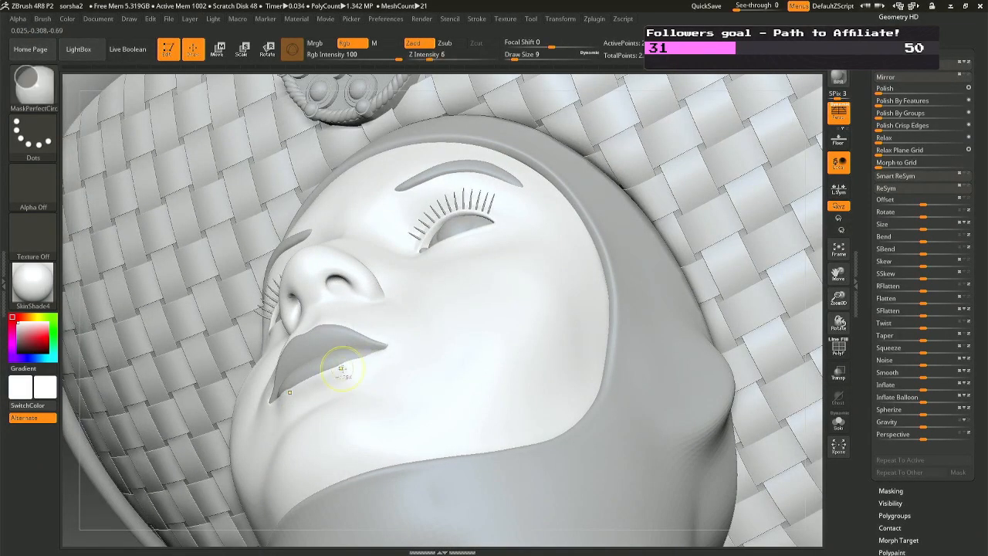
key("shift")
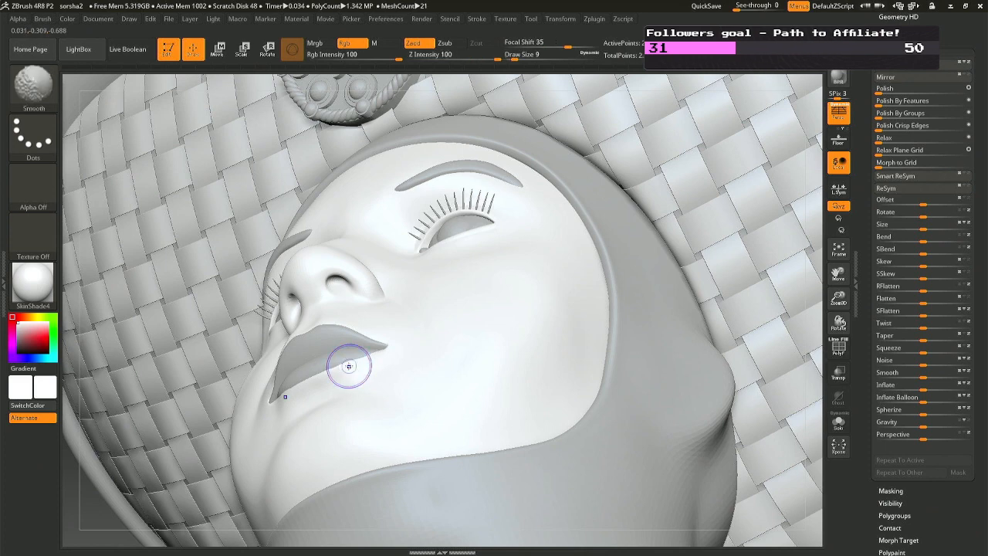
left_click_drag(351, 365, 341, 369, "shift")
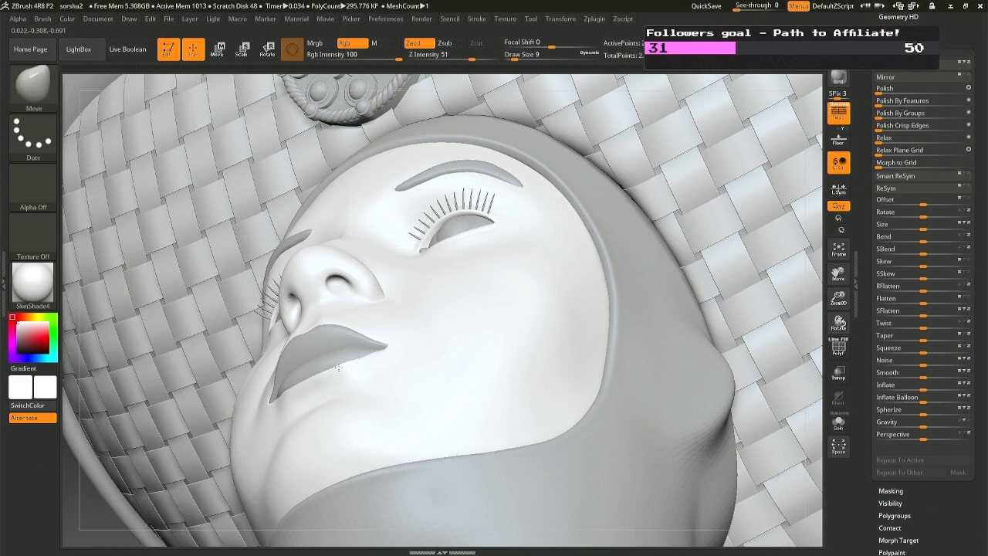
Select the eyebrows subtool and refine the brow shape with the Move and Smooth brushes, raising the Draw Size to 29.
right_click_drag(338, 368, 427, 292)
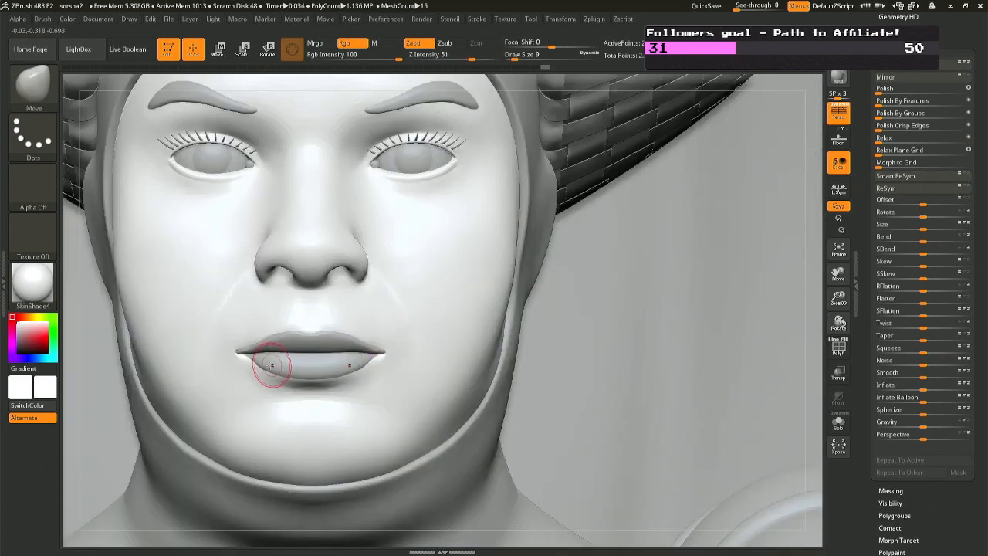
mouse_move(339, 315)
right_mouse_down()
mouse_move(326, 314)
mouse_move(364, 278)
mouse_move(435, 273)
right_mouse_up()
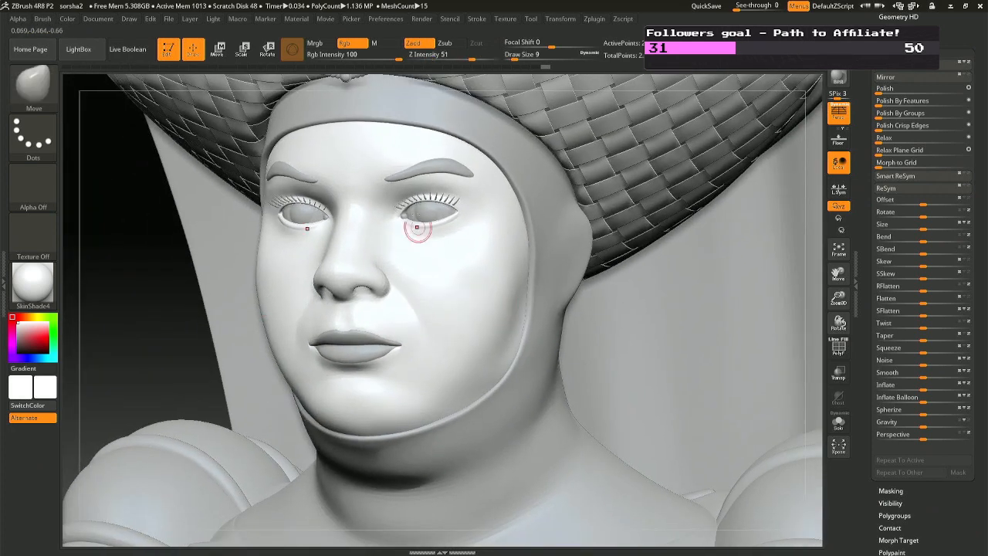
left_click(412, 170)
left_click(412, 169, "alt")
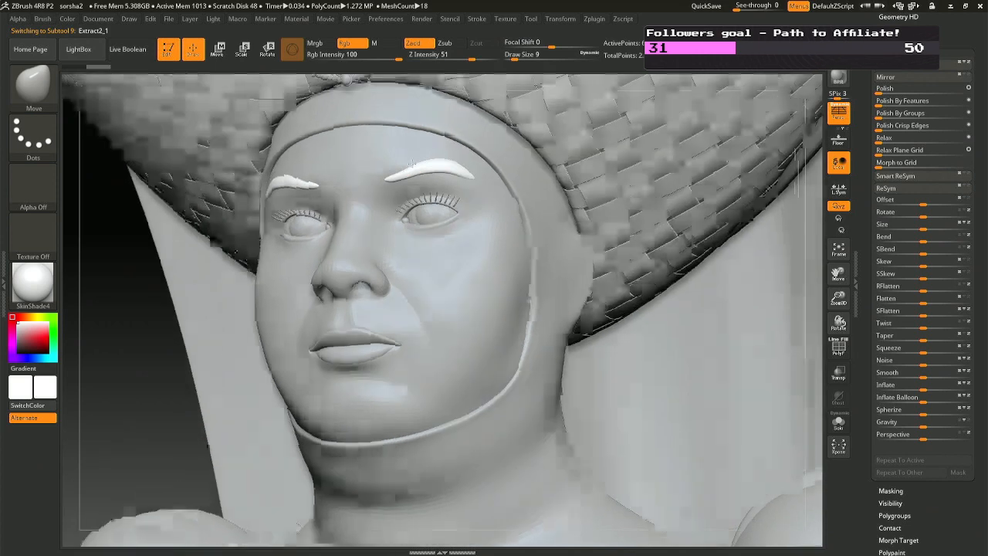
right_click_drag(412, 163, 413, 178)
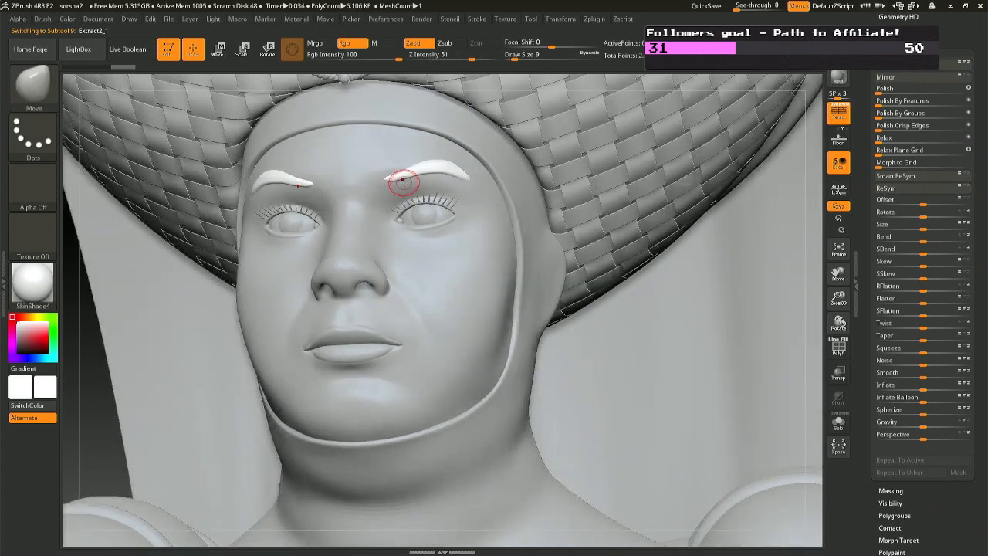
key("shift")
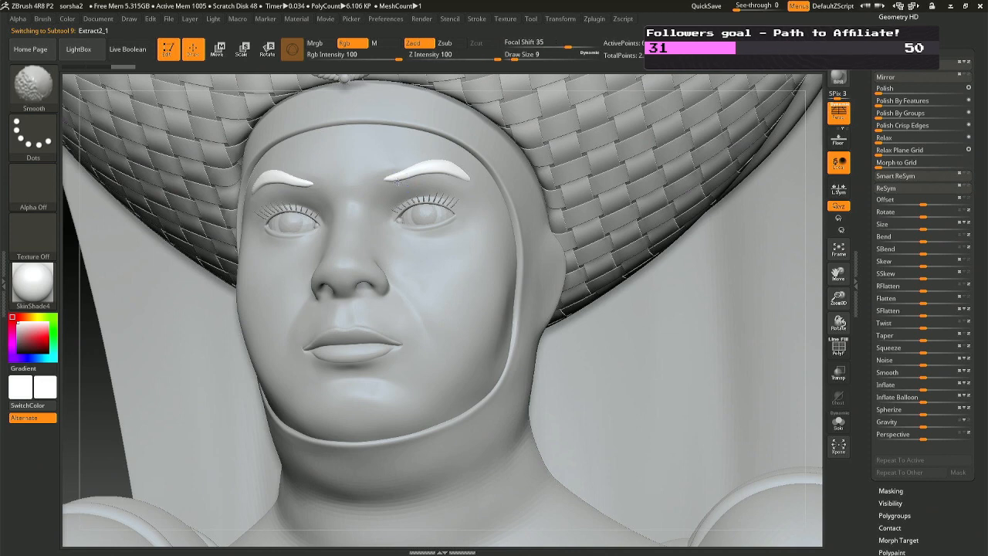
key("space")
left_click_drag(402, 183, 410, 183)
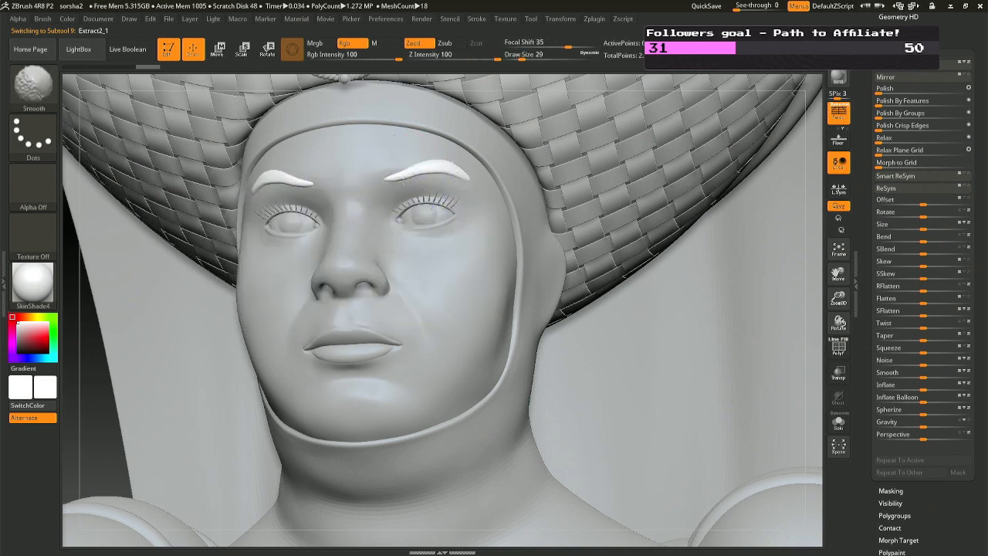
left_click(399, 179, "alt")
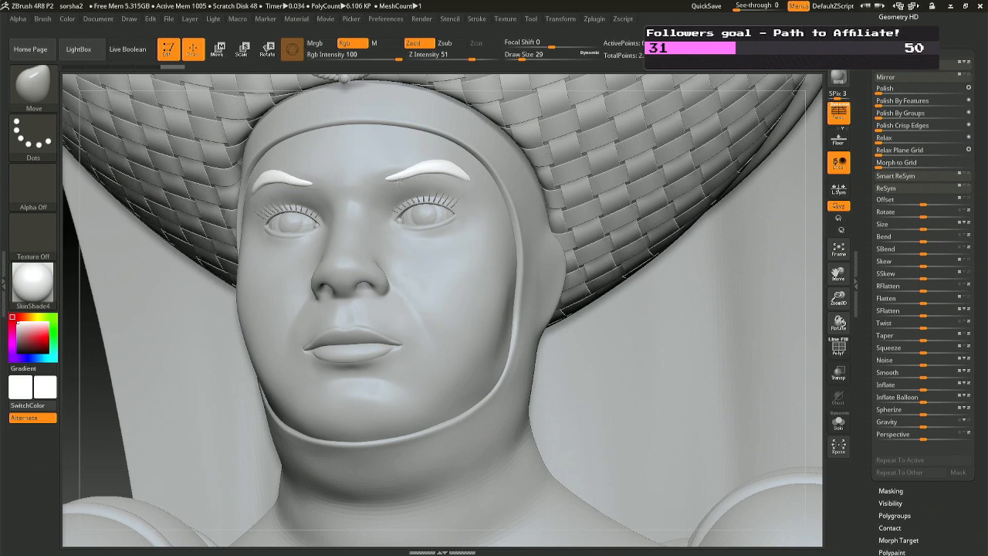
right_click_drag(403, 215, 419, 286)
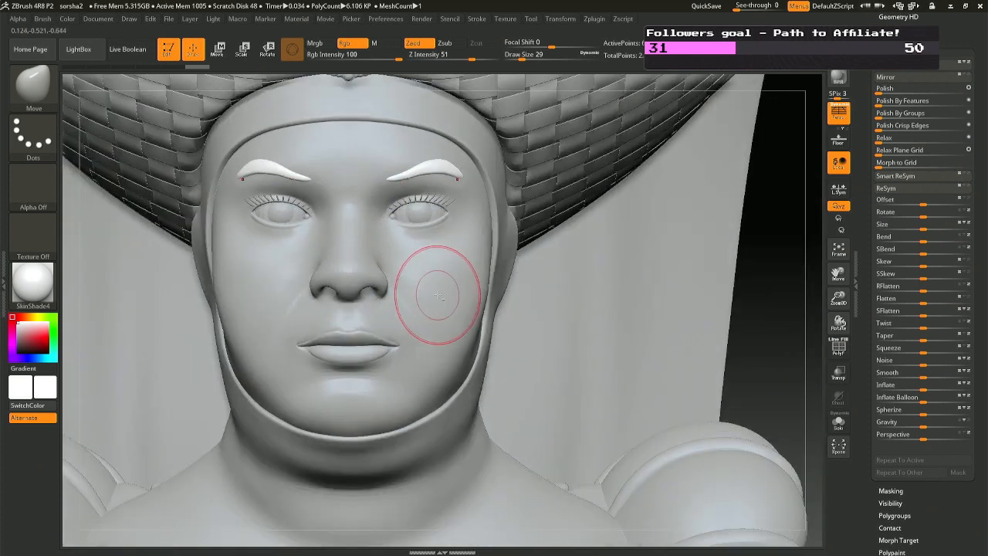
right_click_drag(264, 169, 272, 168)
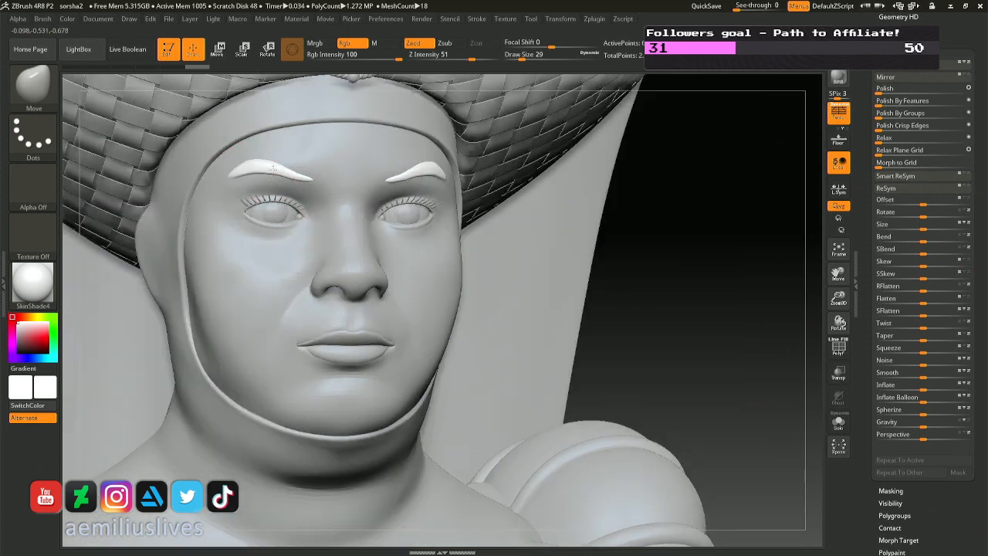
Try to adjust the arch and outer part of the eyebrows with the Move brush at Draw Sizes 29 and 20.
left_click_drag(271, 170, 260, 169)
key("ctrl+z")
mouse_move(276, 176)
right_mouse_down()
mouse_move(463, 187)
mouse_move(434, 178)
right_mouse_up()
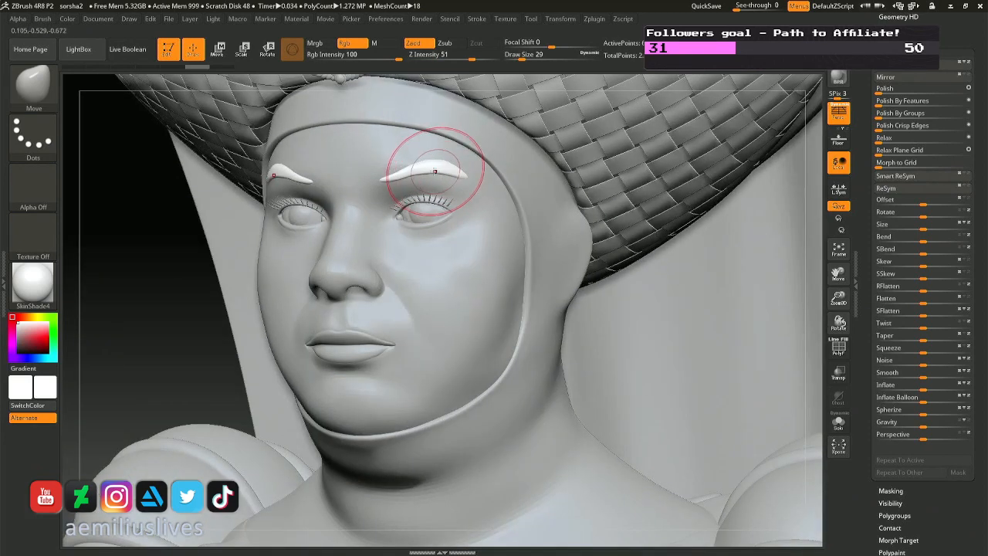
key("space")
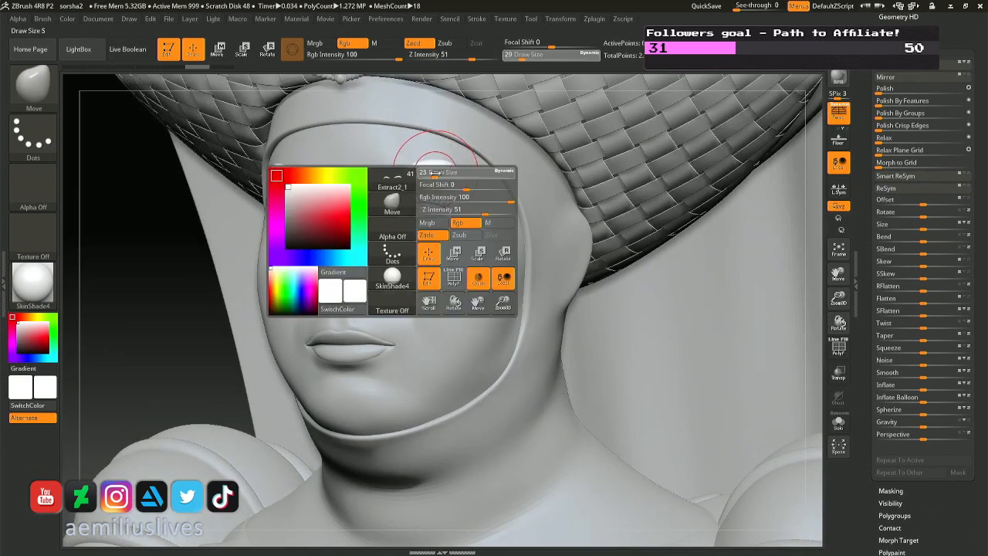
left_click_drag(435, 173, 432, 173)
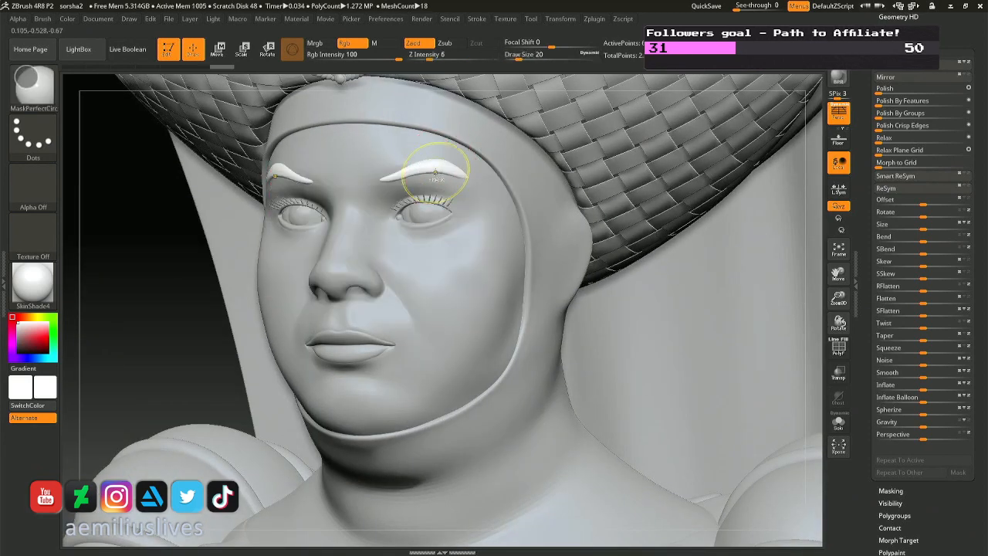
key("ctrl+shift+z")
left_click(444, 173, "alt")
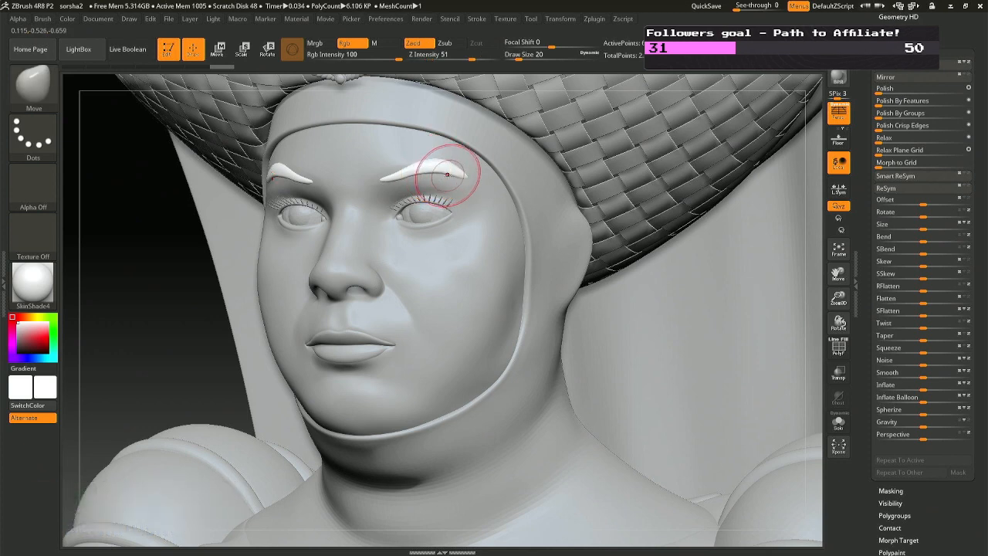
left_click_drag(451, 172, 450, 172)
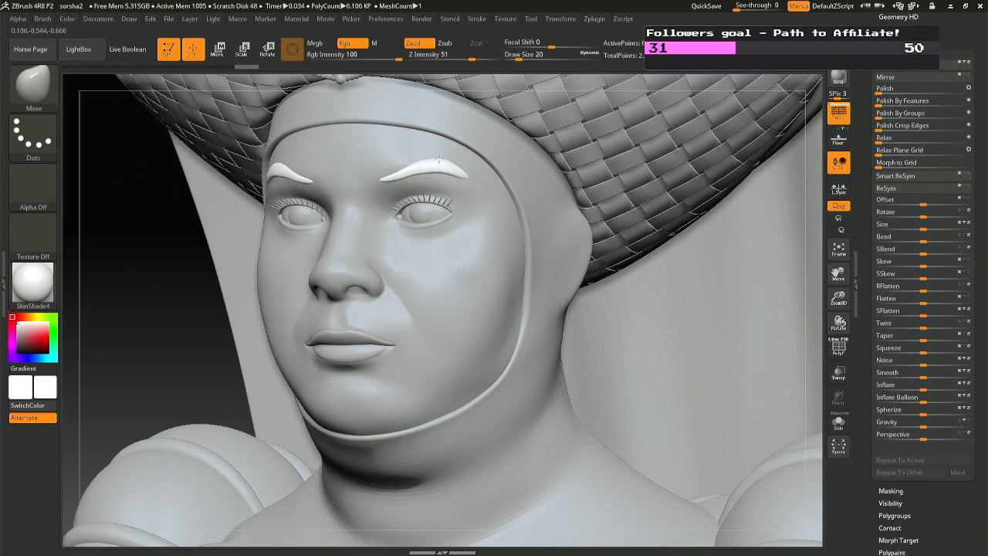
Undo the latest eyebrow adjustments, comparing the brow shape across neighbouring history states.
right_click_drag(481, 229, 491, 233)
mouse_move(275, 196)
right_mouse_down("alt")
mouse_move(375, 198)
mouse_move(406, 218)
right_mouse_up("alt")
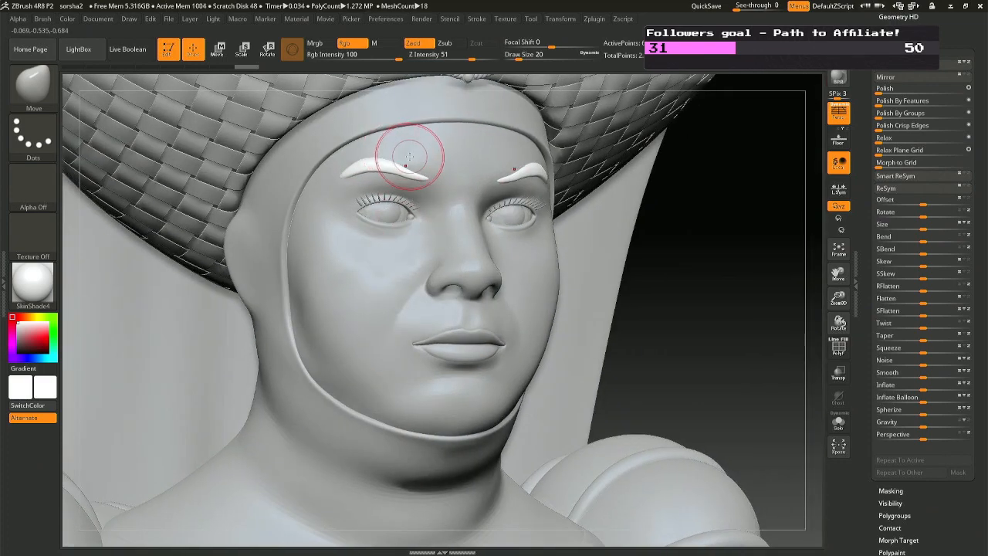
key("ctrl")
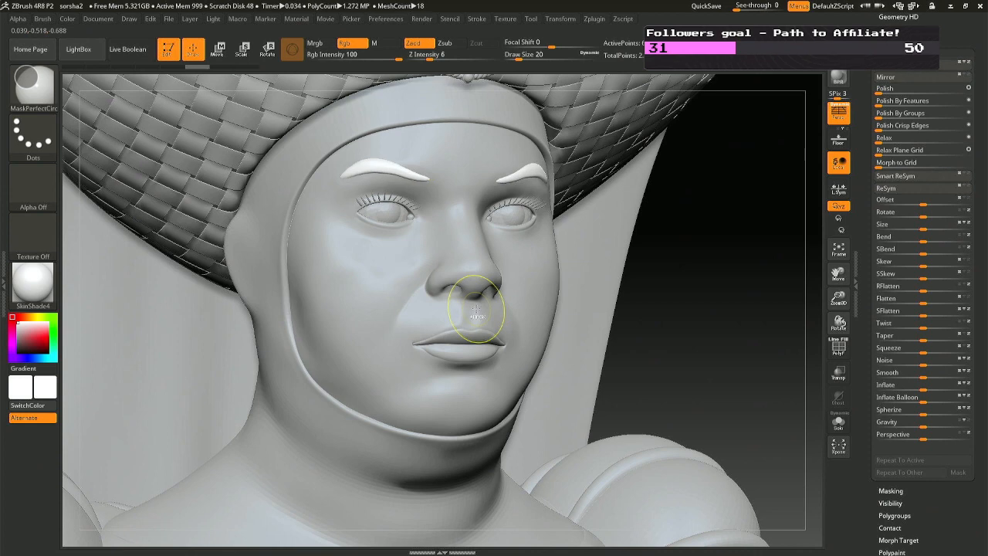
key("ctrl+shift")
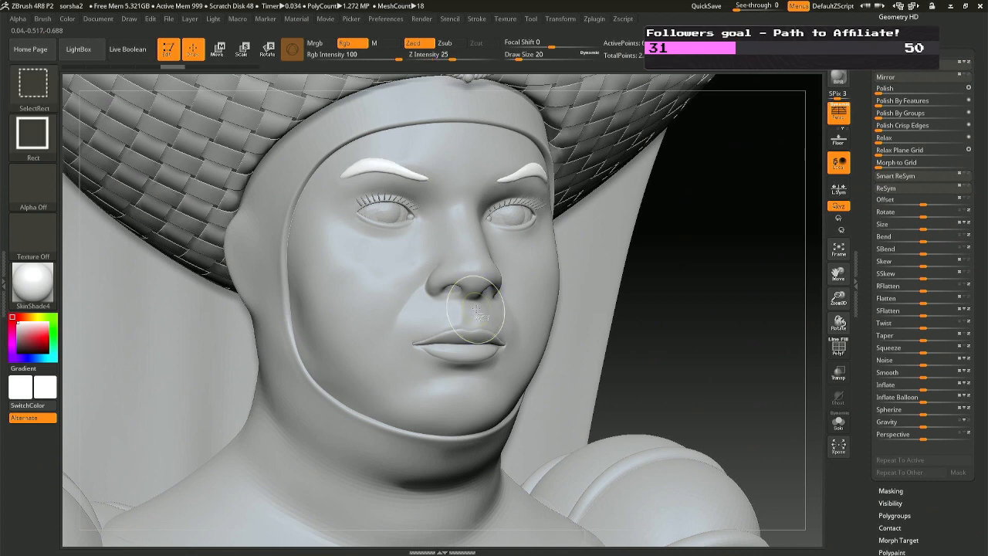
key("ctrl")
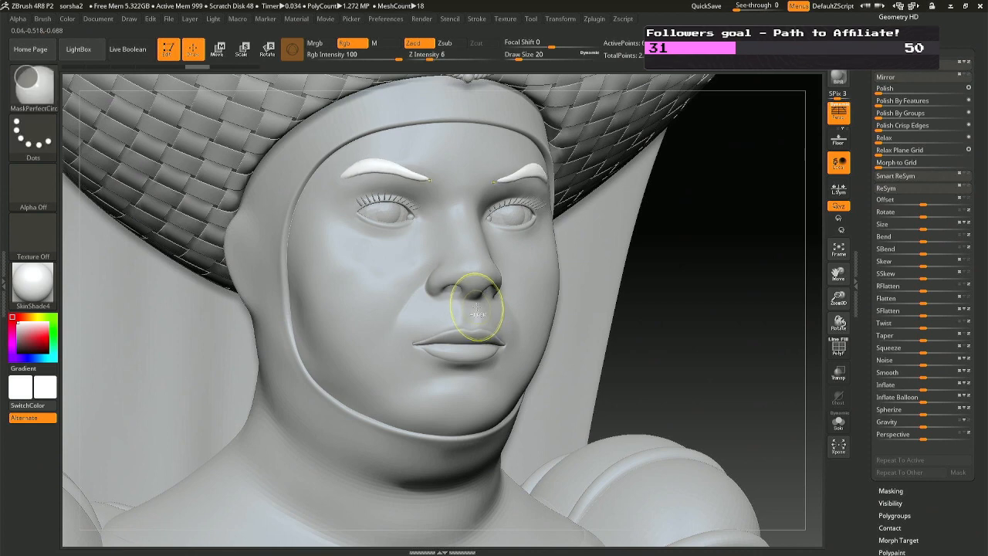
key("ctrl+shift")
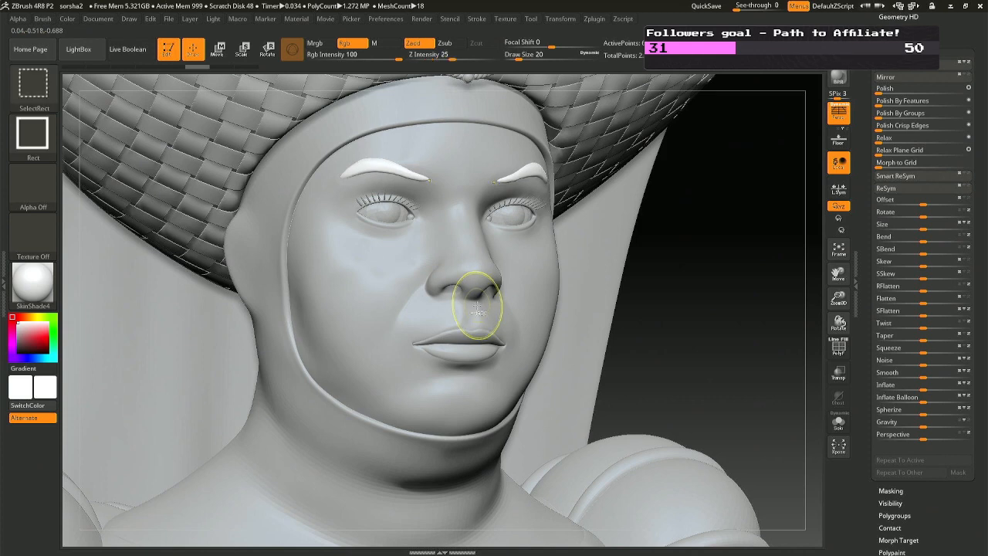
right_click_drag(287, 203, 316, 181)
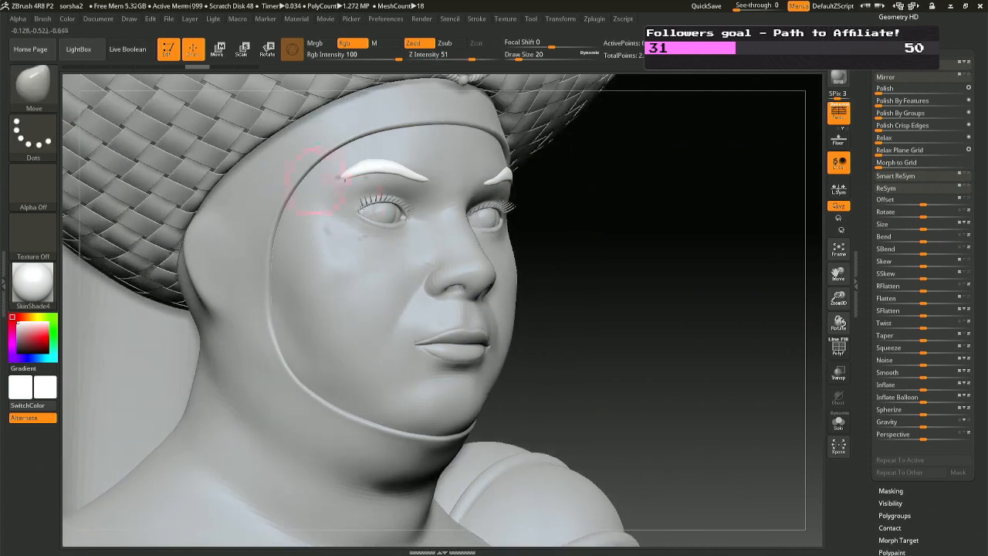
Make the face mesh the active subtool and switch to the Crease (DamStandard) brush.
right_click_drag(403, 257, 329, 243)
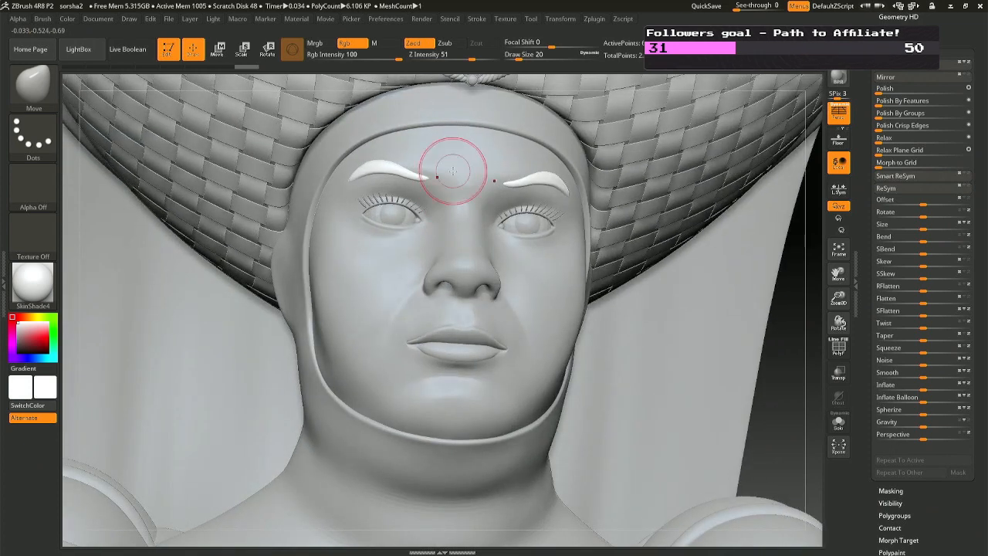
right_click_drag(446, 234, 392, 255)
left_click(573, 325, "alt")
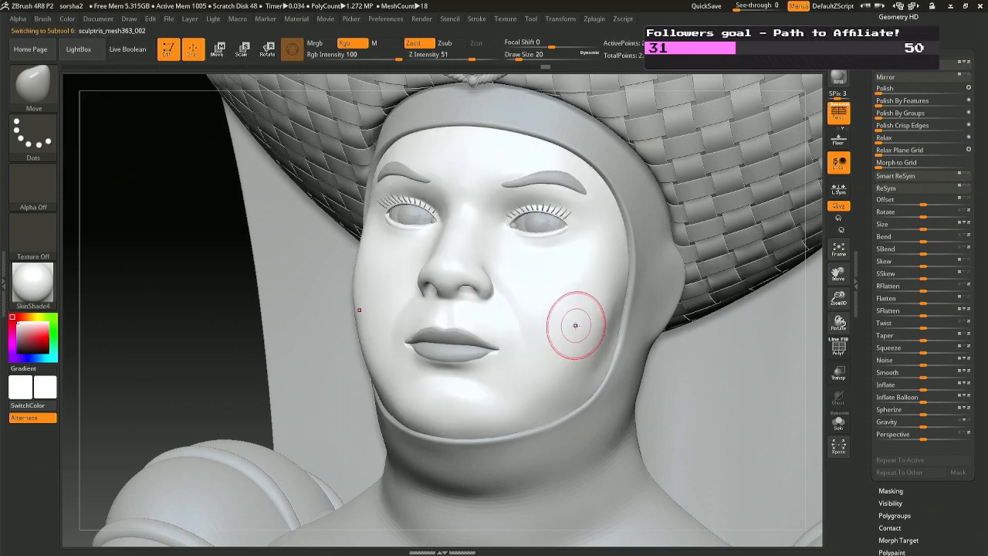
mouse_move(587, 307)
right_mouse_down()
mouse_move(560, 300)
mouse_move(570, 291)
right_mouse_up()
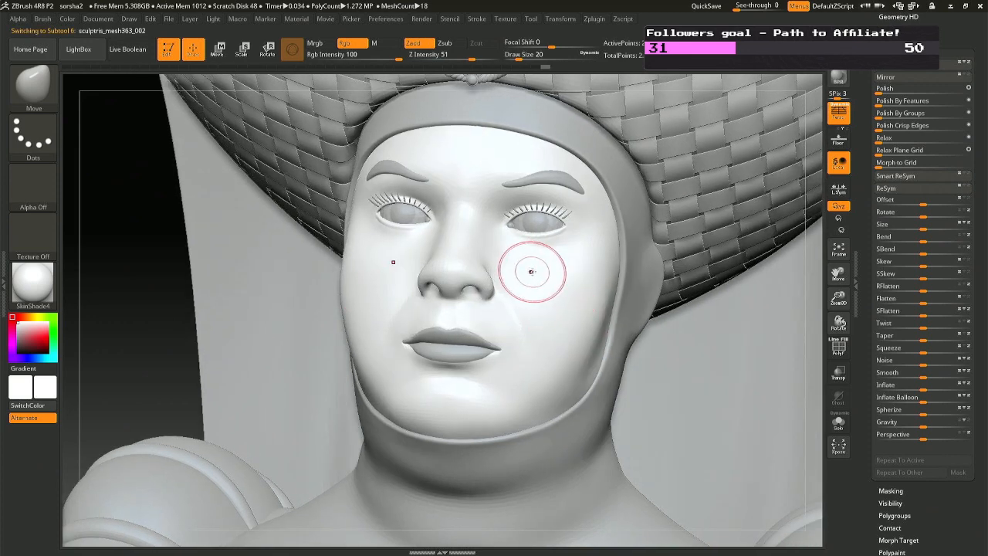
key("b")
left_click(714, 261)
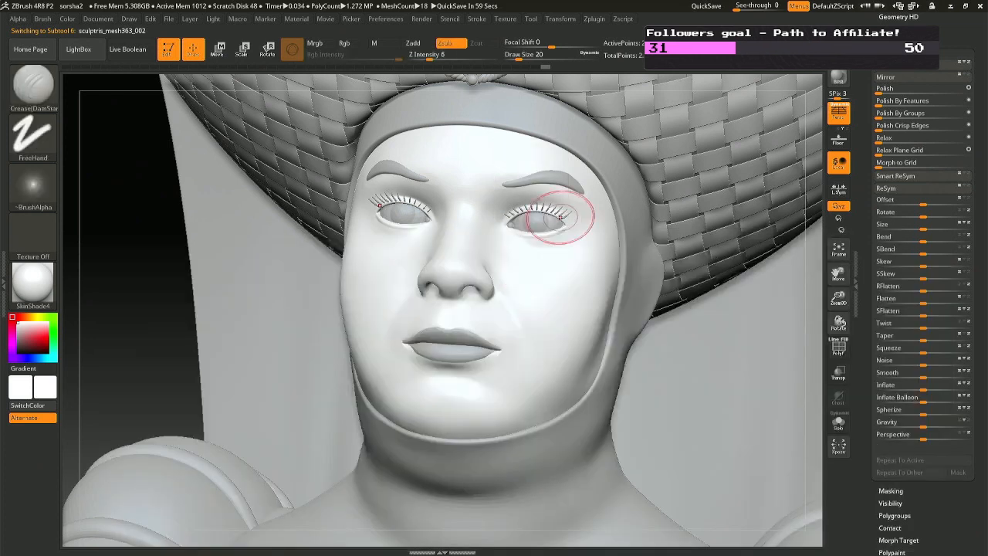
Mask the eye sockets symmetrically from the lower eyelids up to the eyebrows and clean up the mask edge.
mouse_move(526, 210)
left_mouse_down("ctrl")
mouse_move(567, 224)
mouse_move(580, 202)
mouse_move(532, 235)
left_mouse_up("ctrl")
right_click_drag(566, 242, 602, 248, "shift")
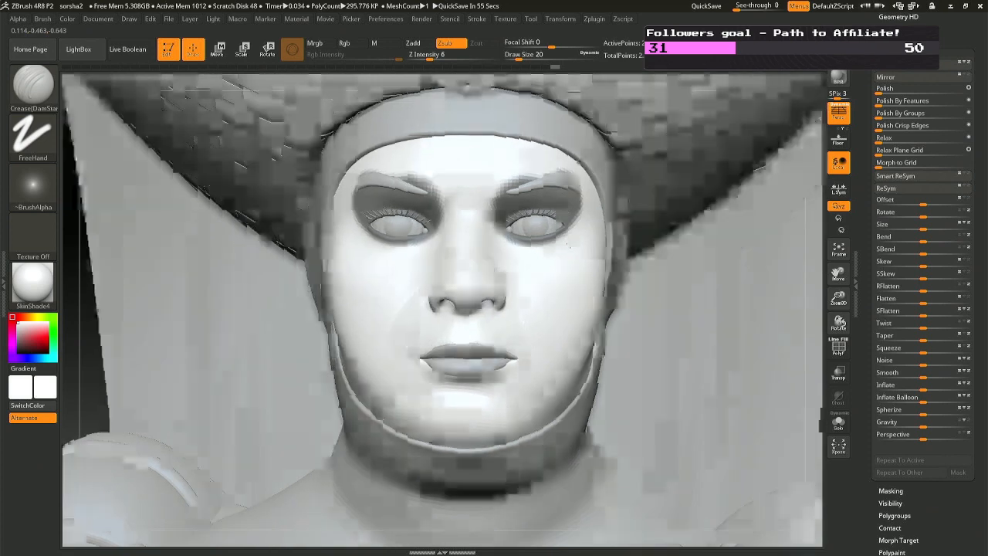
mouse_move(525, 185)
left_mouse_down("ctrl+alt")
mouse_move(491, 164)
mouse_move(522, 176)
left_mouse_up("ctrl+alt")
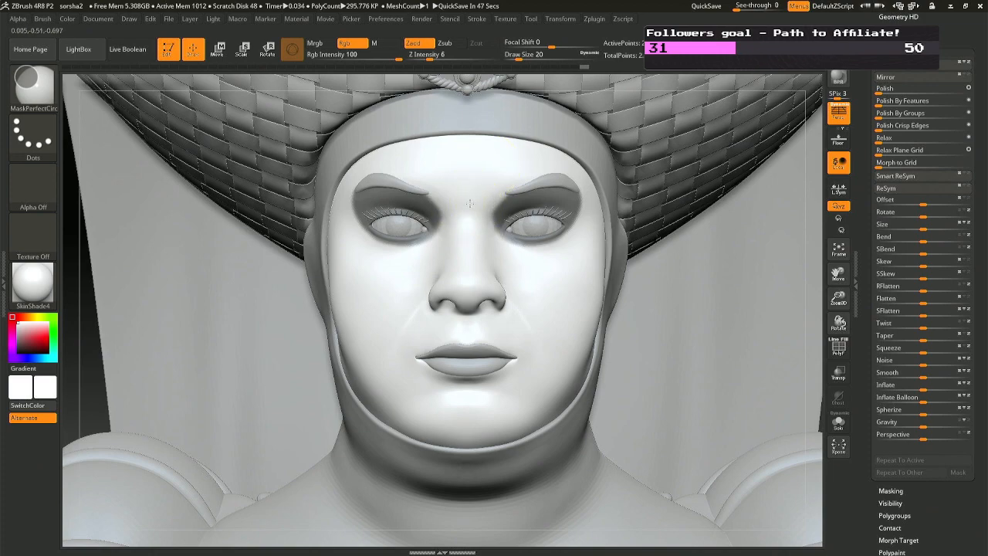
Reduce the draw size to 11 and crease the skin below the outer corners of the eyes.
mouse_move(599, 270)
right_mouse_down()
mouse_move(530, 244)
mouse_move(547, 327)
right_mouse_up()
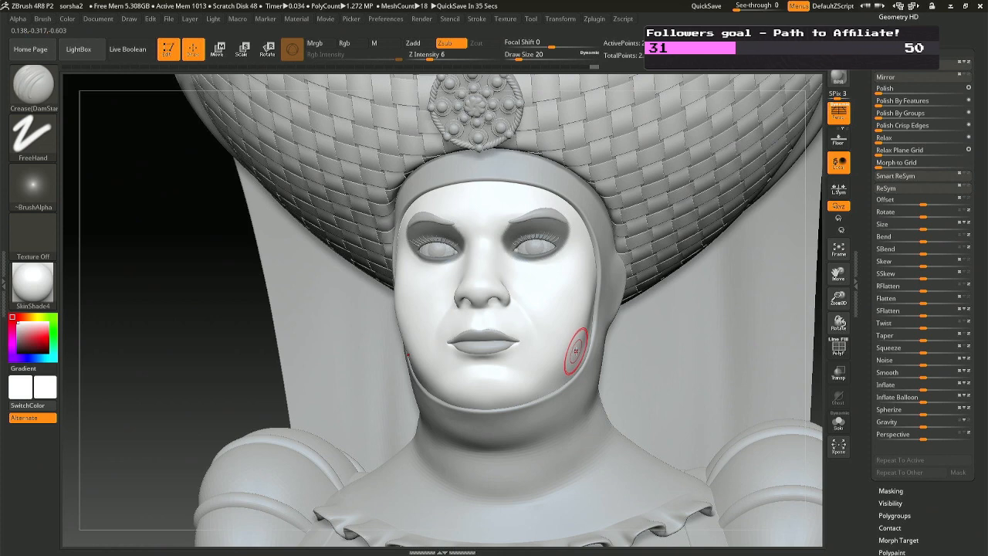
right_click_drag(597, 249, 648, 249)
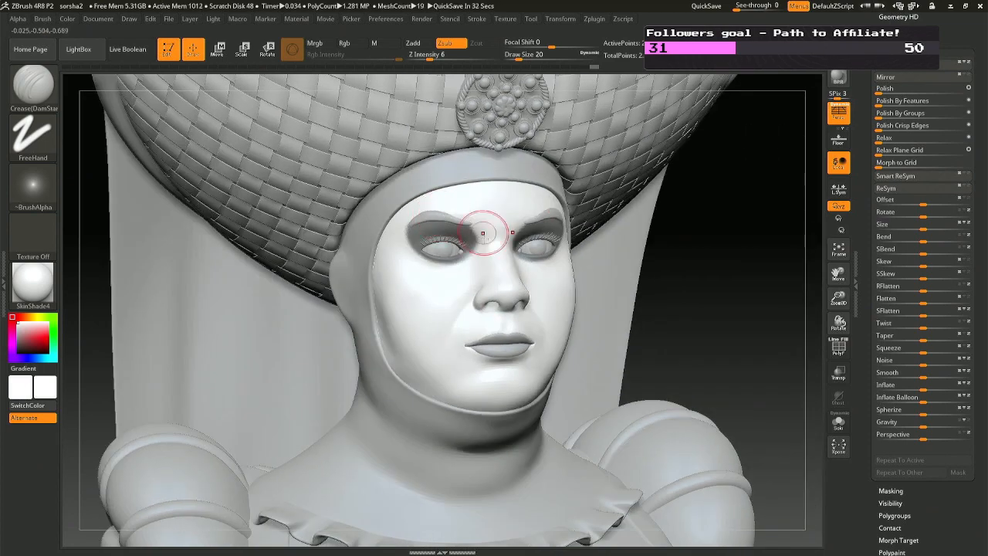
mouse_move(426, 280)
right_mouse_down()
mouse_move(398, 280)
mouse_move(411, 278)
right_mouse_up()
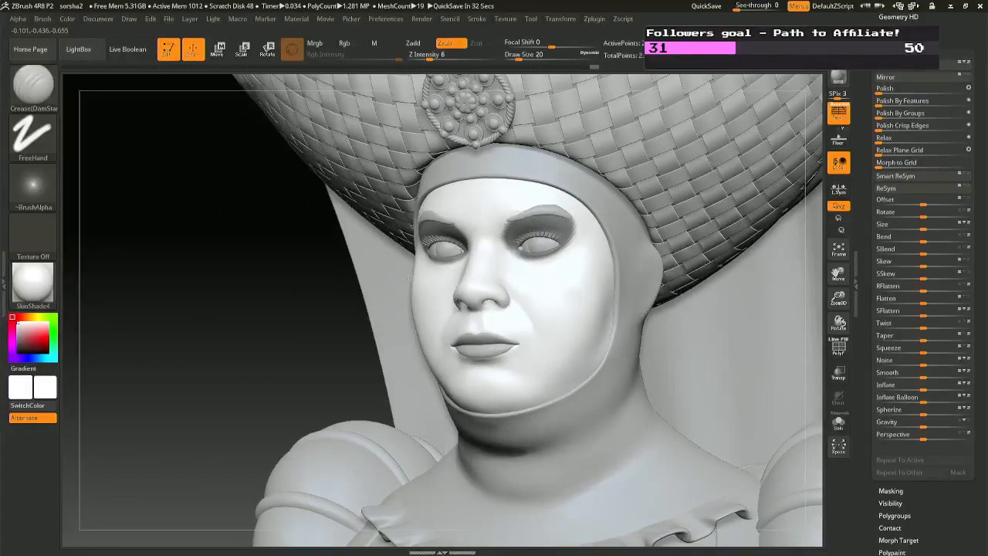
mouse_move(486, 368)
right_mouse_down()
mouse_move(503, 369)
mouse_move(468, 359)
mouse_move(569, 331)
right_mouse_up()
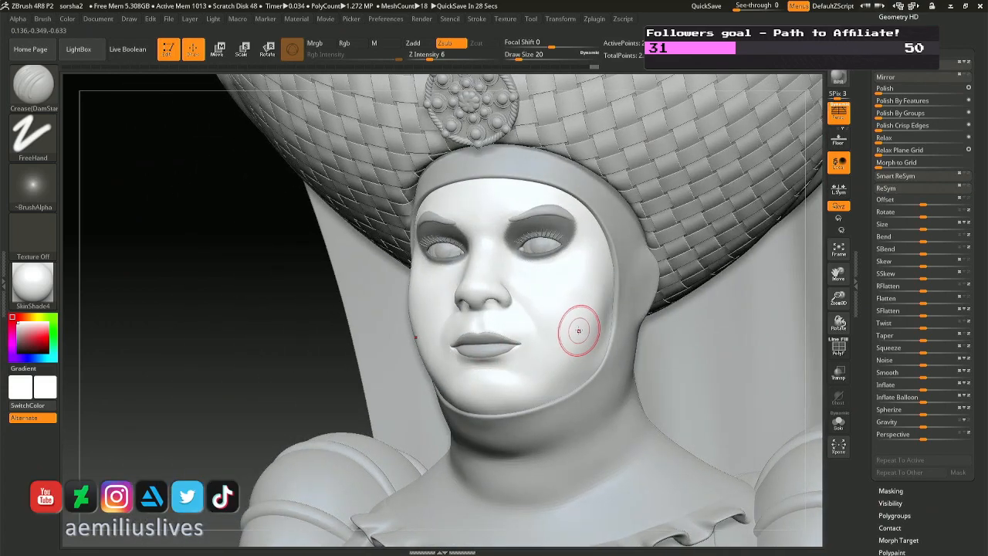
key("ctrl")
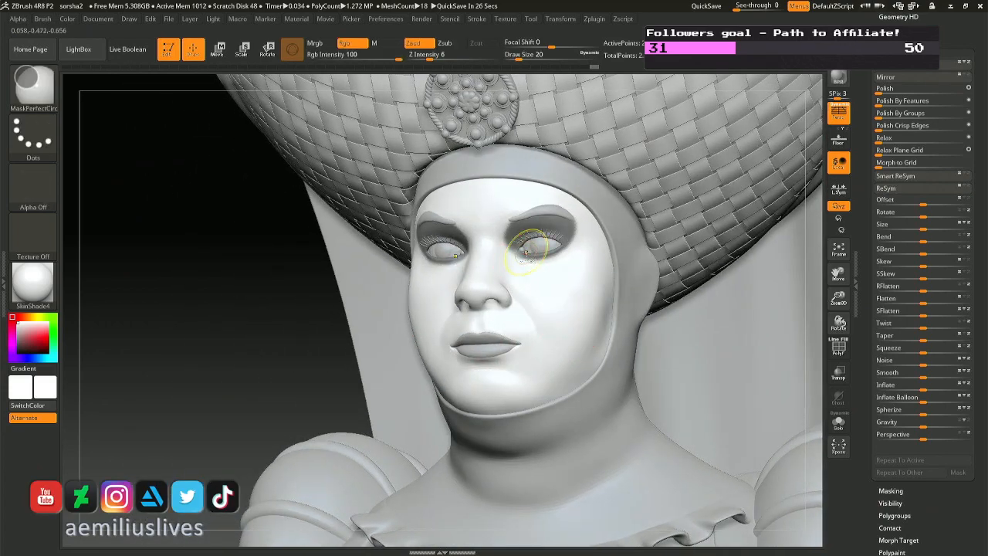
right_click_drag(527, 253, 528, 328, "ctrl")
key("space")
left_click_drag(523, 267, 516, 267)
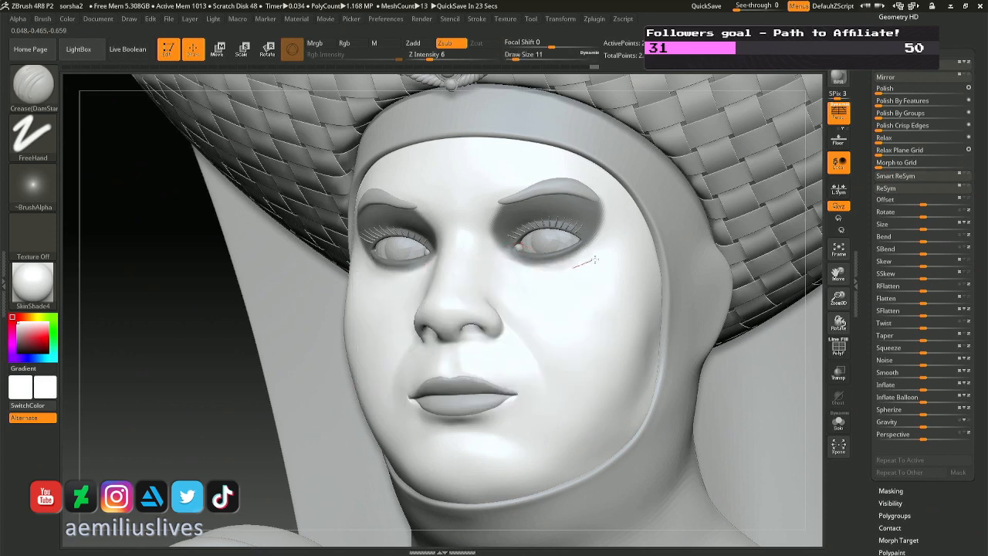
left_click_drag(611, 253, 615, 252)
key("ctrl")
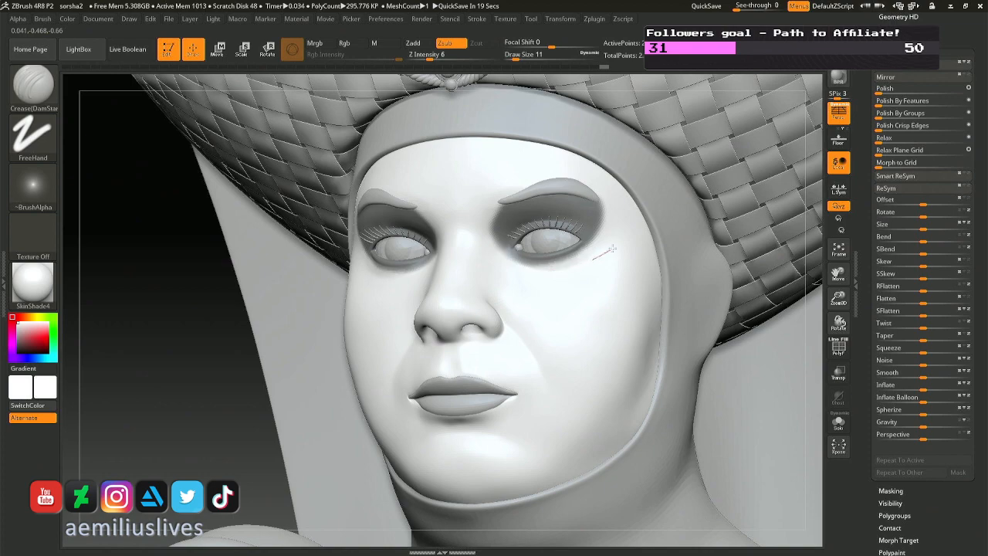
Clear the eye socket mask and invert the face's mask twice to check it.
mouse_move(546, 264)
right_mouse_down()
mouse_move(584, 274)
mouse_move(547, 300)
mouse_move(524, 270)
right_mouse_up()
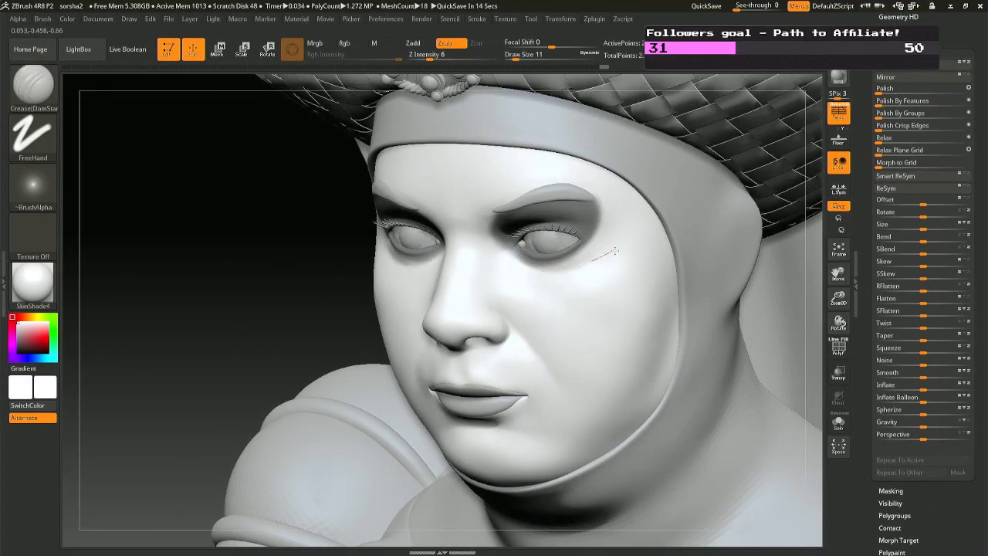
mouse_move(622, 248)
right_mouse_down()
mouse_move(629, 266)
mouse_move(607, 286)
right_mouse_up()
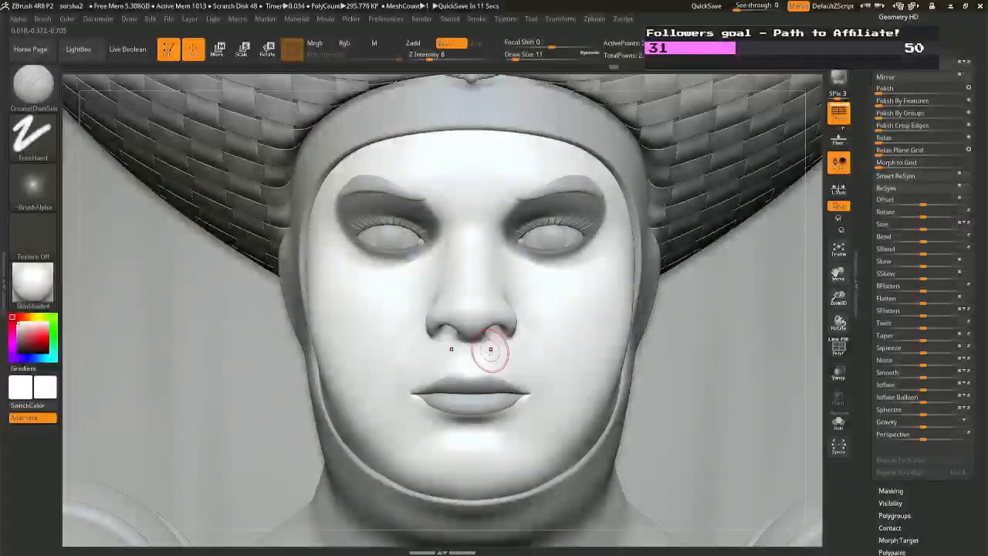
right_click_drag(492, 353, 492, 324, "ctrl")
key("ctrl+i")
key("ctrl+i")
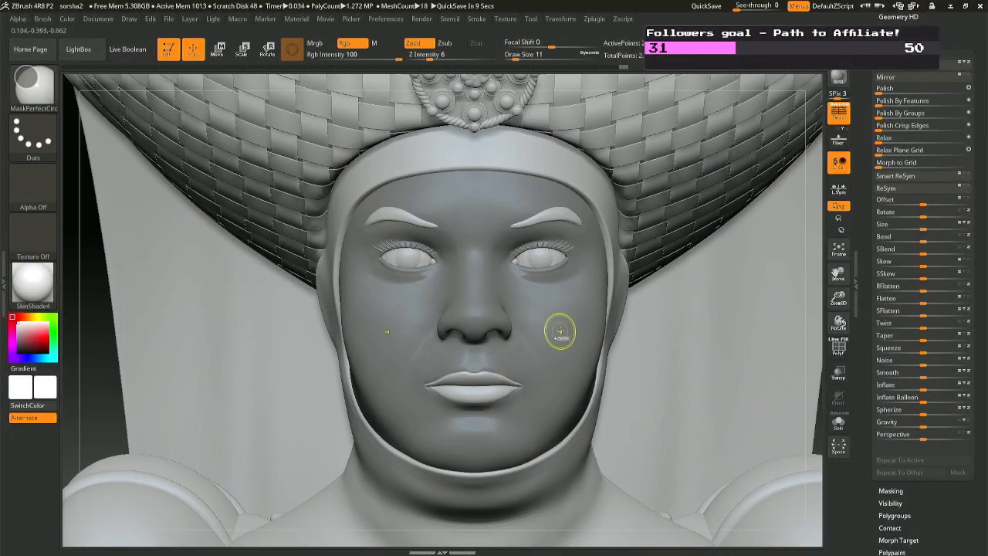
Smooth the skin around the eyes and beneath the eyebrows.
key("shift")
mouse_move(561, 268)
left_mouse_down("shift")
mouse_move(531, 284)
mouse_move(576, 280)
mouse_move(598, 293)
mouse_move(515, 272)
mouse_move(567, 243)
mouse_move(549, 242)
mouse_move(561, 231)
mouse_move(526, 226)
left_mouse_up("shift")
key("shift")
key("shift")
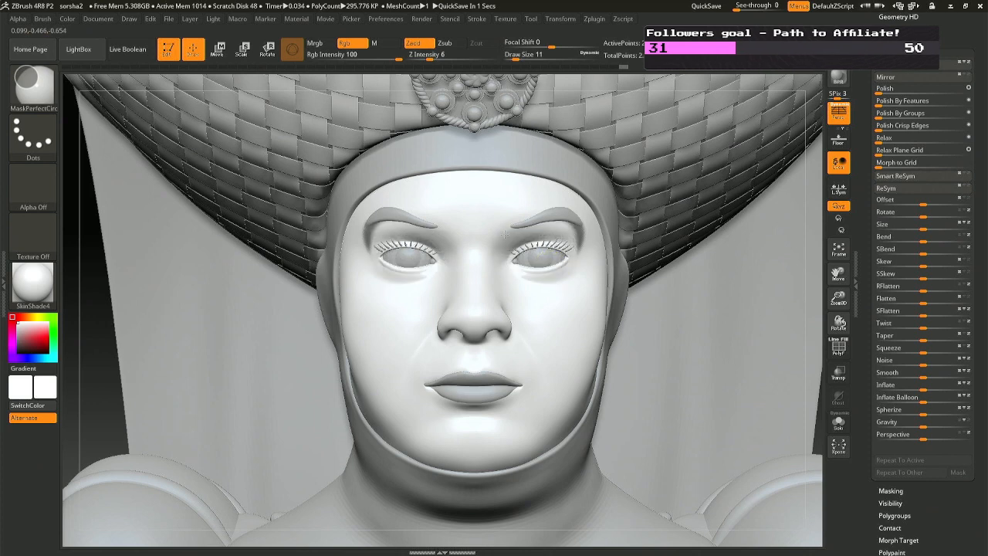
key("shift")
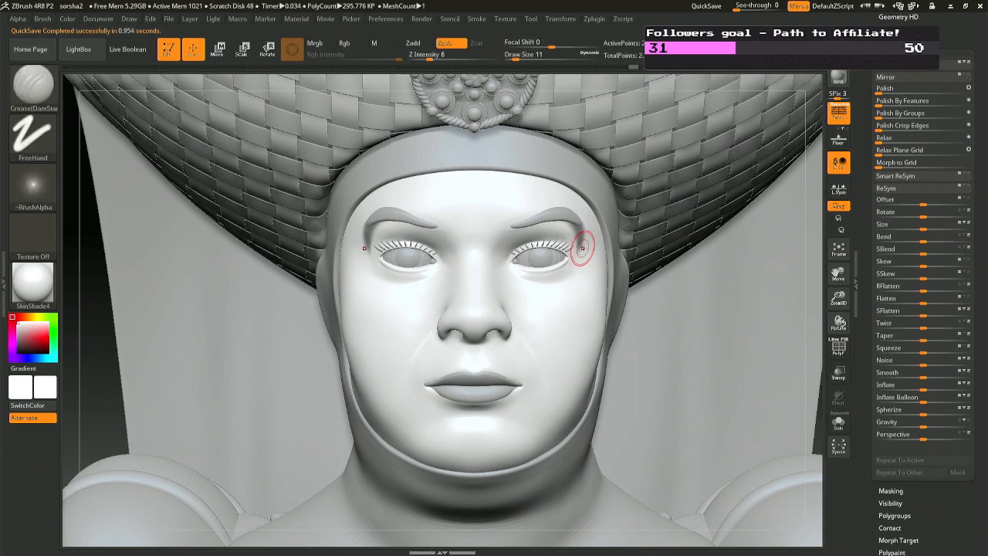
Mask the skin around both eyebrows, then isolate the head and invert the mask.
key("ctrl")
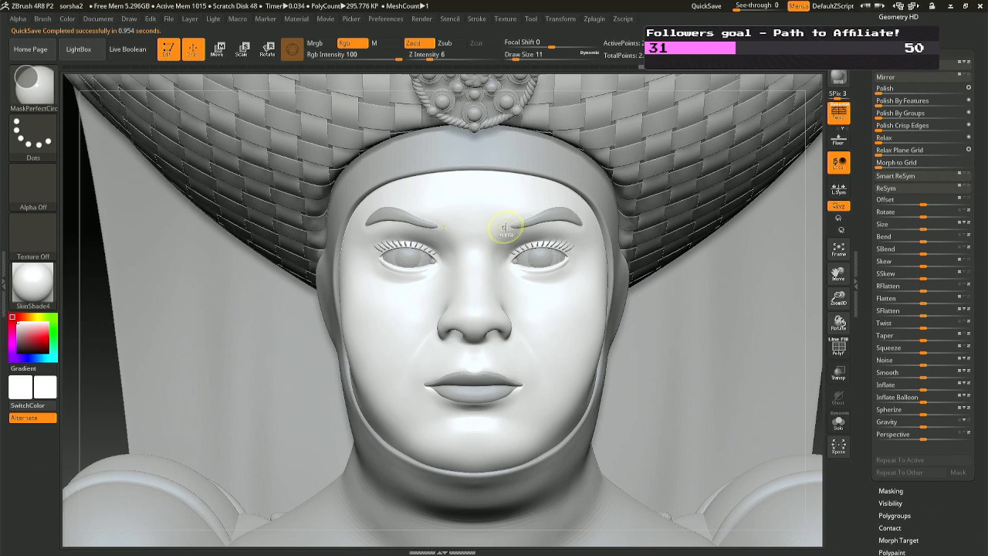
mouse_move(504, 228)
left_mouse_down("ctrl")
mouse_move(567, 207)
mouse_move(586, 223)
mouse_move(506, 223)
mouse_move(539, 200)
left_mouse_up("ctrl")
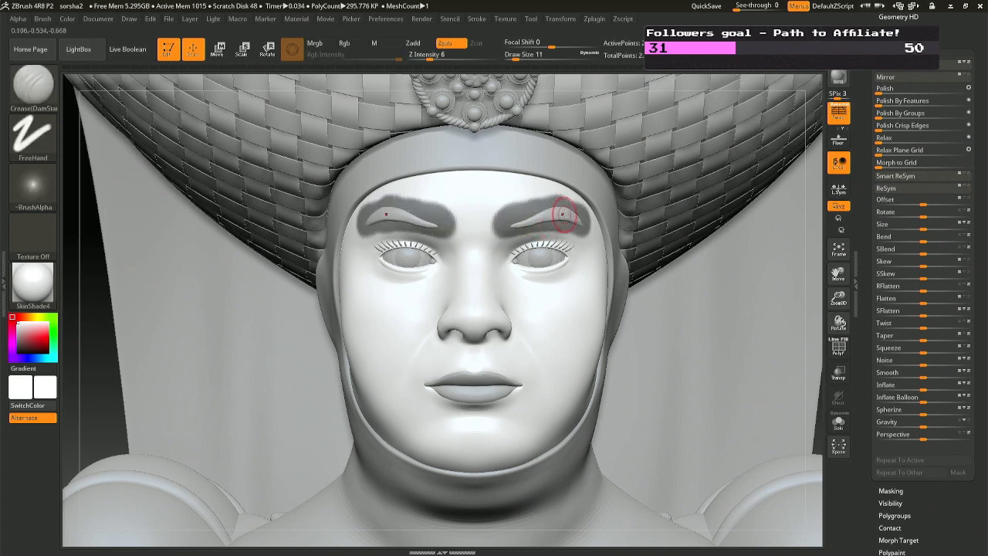
right_click_drag(566, 216, 571, 259, "ctrl")
left_click(839, 423)
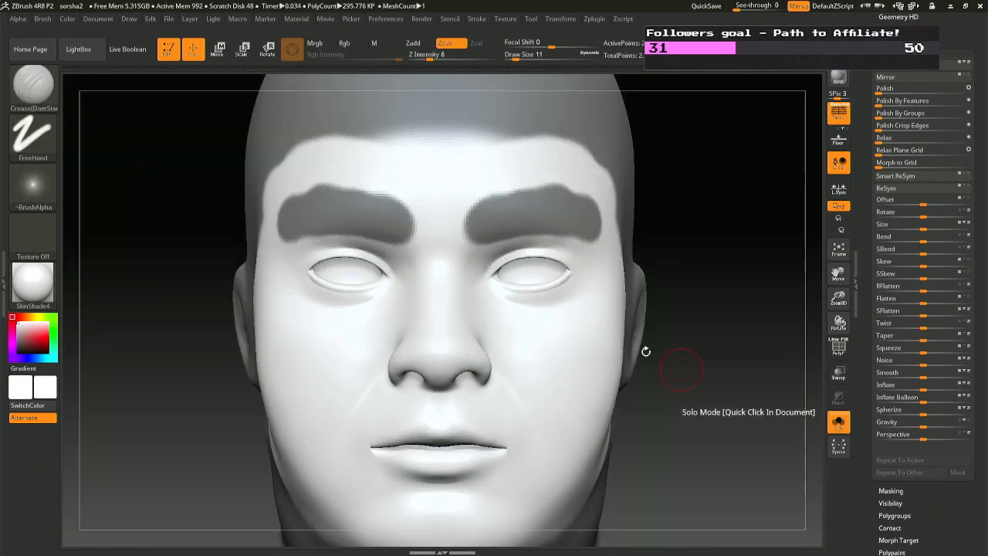
key("ctrl+i")
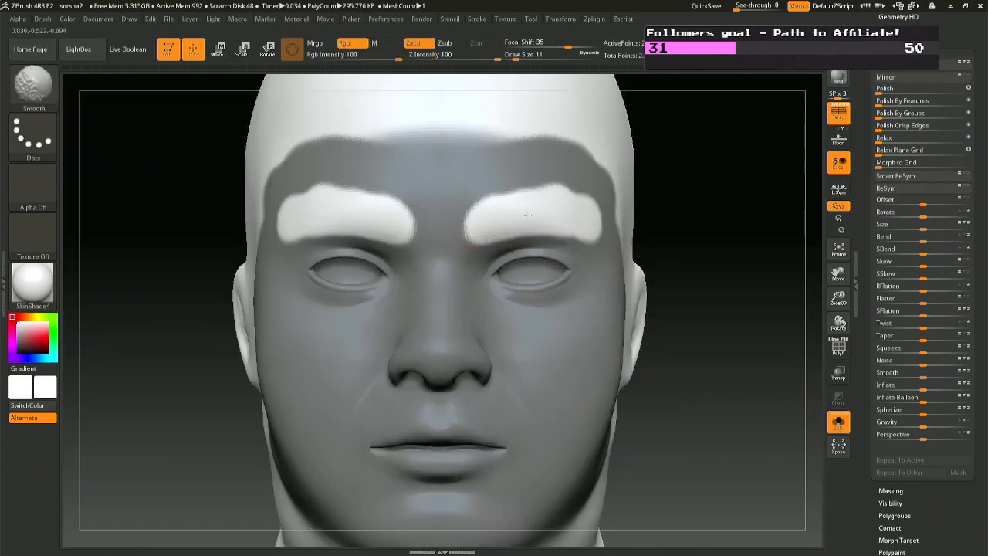
Smooth the unmasked skin patches beneath both eyebrows.
left_click_drag(591, 225, 600, 236, "shift")
mouse_move(564, 212)
right_mouse_down()
mouse_move(545, 203)
mouse_move(554, 204)
right_mouse_up()
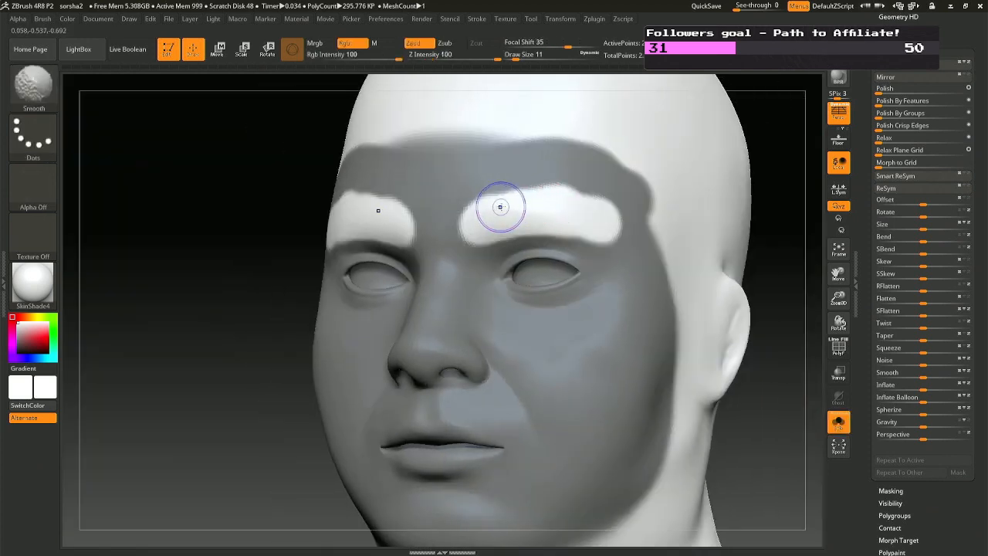
left_click_drag(501, 208, 590, 224, "shift")
left_click_drag(468, 226, 610, 227, "shift")
Mask over the eyebrow patches, invert the mask to free the whole face, and show the other subtools again.
mouse_move(629, 313)
right_mouse_down("ctrl")
mouse_move(610, 259)
mouse_move(609, 317)
right_mouse_up("ctrl")
left_click_drag(614, 240, 605, 279, "ctrl")
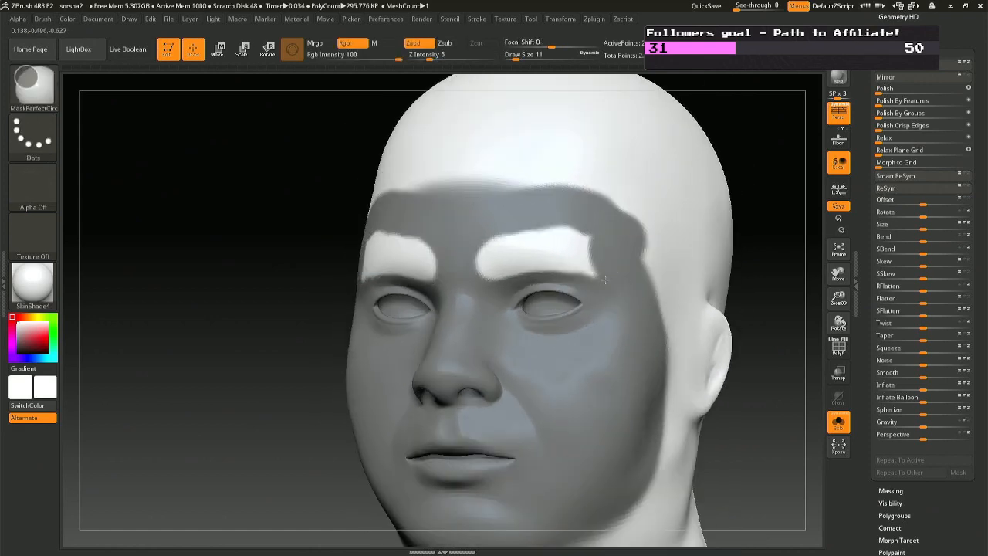
mouse_move(594, 245)
left_mouse_down("ctrl")
mouse_move(528, 227)
mouse_move(481, 288)
left_mouse_up("ctrl")
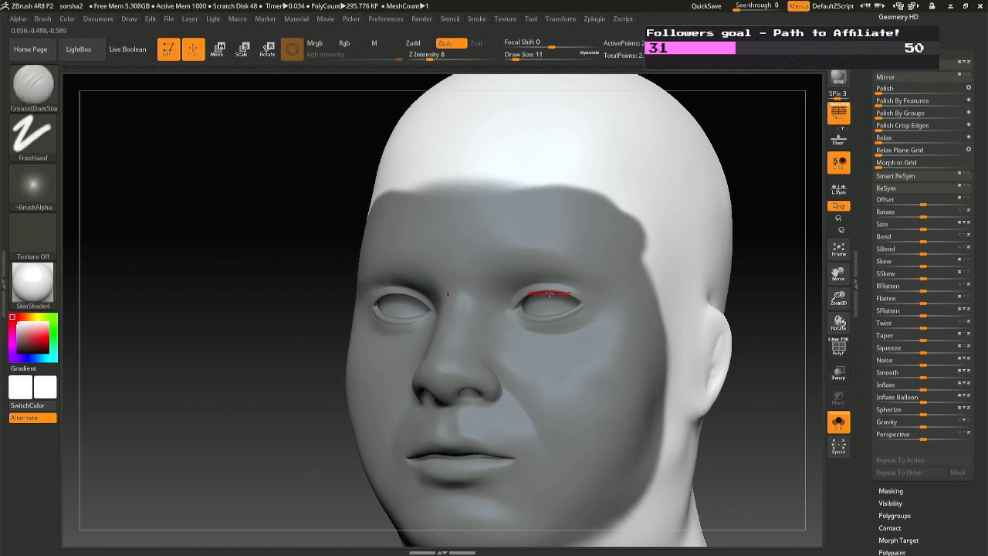
key("ctrl+i")
right_click_drag(479, 277, 465, 265)
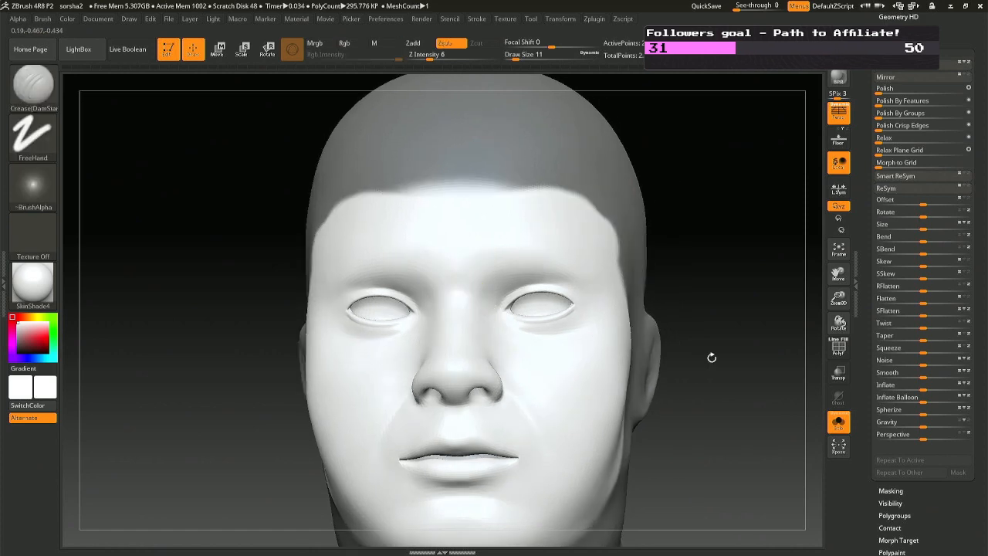
left_click(839, 422)
mouse_move(480, 284)
right_mouse_down()
mouse_move(443, 273)
mouse_move(456, 281)
mouse_move(449, 290)
right_mouse_up()
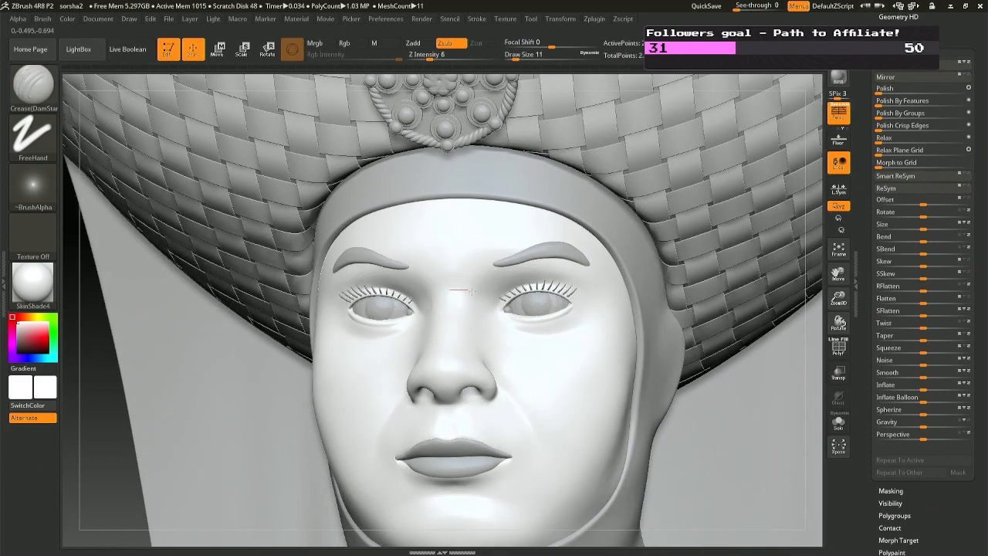
Set the Crease brush's Z intensity to 13 and crease the skin between the nose bridge and the inner eye corners.
right_click_drag(488, 319, 486, 260)
mouse_move(533, 306)
right_mouse_down()
mouse_move(501, 305)
mouse_move(547, 309)
mouse_move(407, 309)
right_mouse_up()
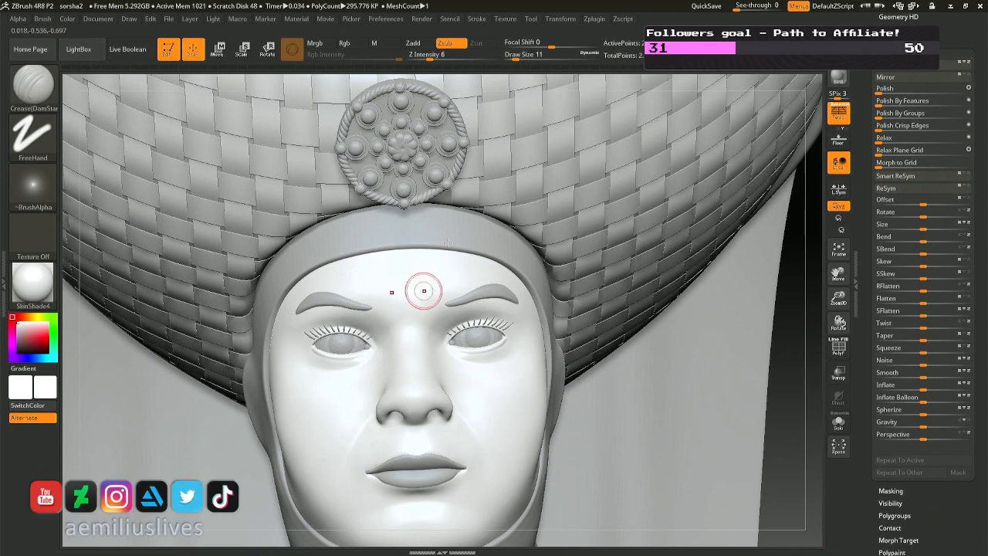
left_click_drag(433, 60, 441, 59)
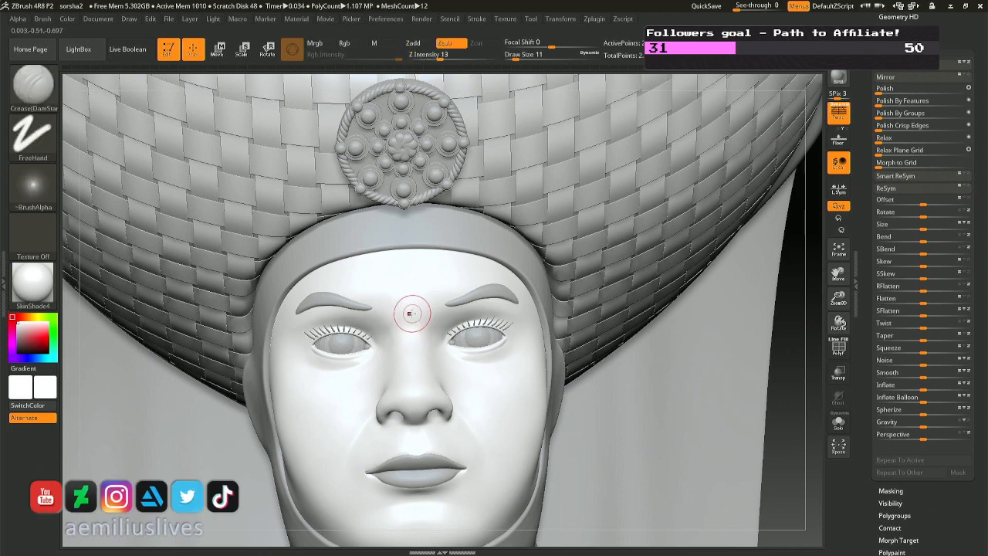
left_click_drag(449, 343, 445, 339)
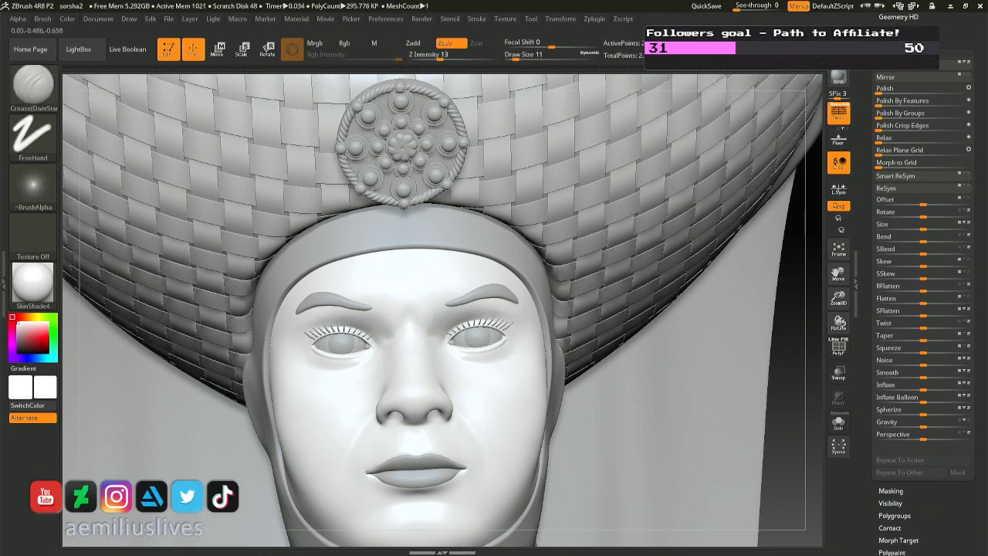
mouse_move(532, 344)
right_mouse_down()
mouse_move(424, 345)
mouse_move(453, 346)
right_mouse_up()
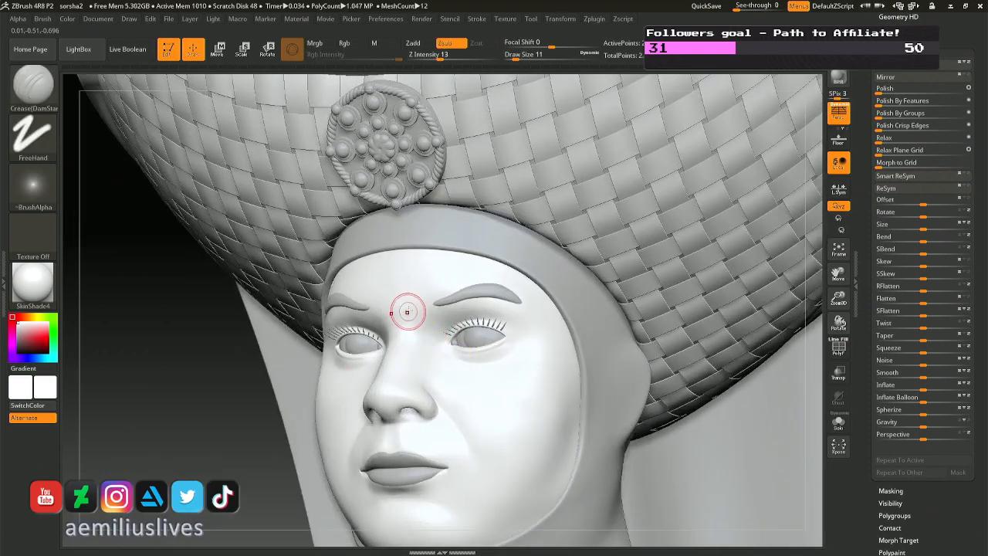
right_click_drag(405, 304, 414, 338)
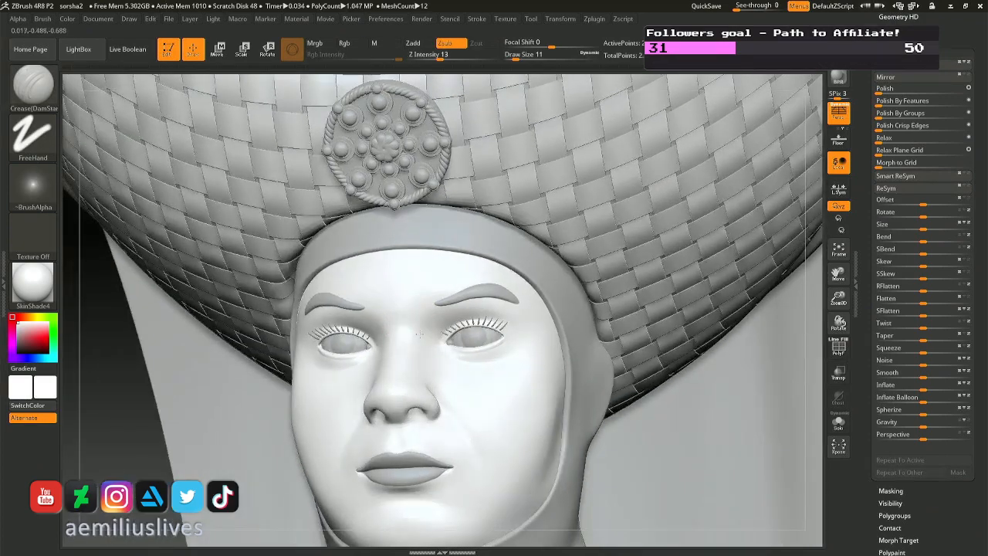
Try smoothing the skin beside the nose bridge, then undo the last three changes.
mouse_move(437, 345)
left_mouse_down("shift")
mouse_move(419, 349)
mouse_move(462, 349)
left_mouse_up("shift")
key("ctrl+z")
key("ctrl+z")
key("ctrl+z")
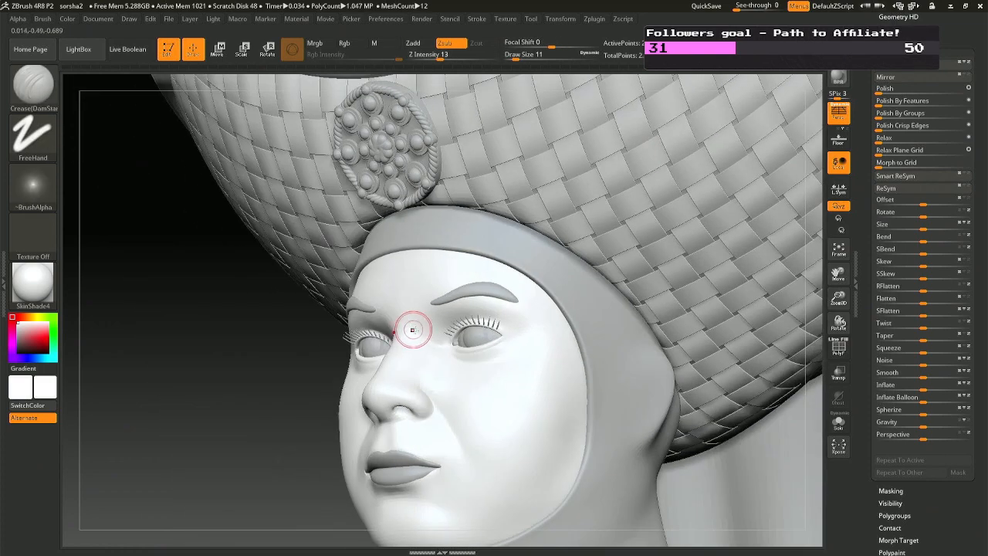
Smooth the skin at the inner corners of the eyes.
key("shift")
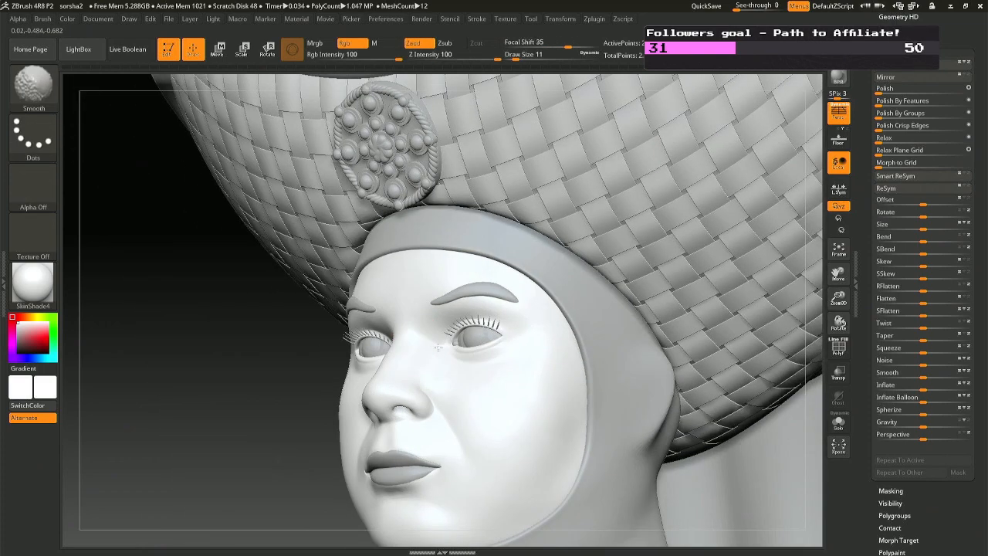
mouse_move(413, 312)
right_mouse_down()
mouse_move(479, 325)
mouse_move(359, 330)
right_mouse_up()
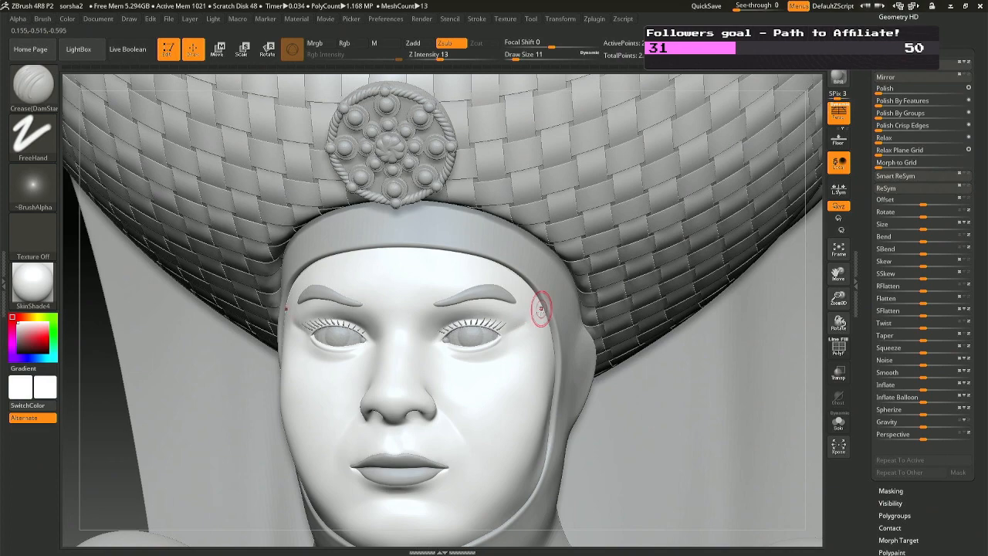
Smooth the skin between the outer corners of the eyes and the temples on both sides of the face.
mouse_move(530, 330)
right_mouse_down()
mouse_move(464, 328)
mouse_move(479, 322)
right_mouse_up()
key("shift")
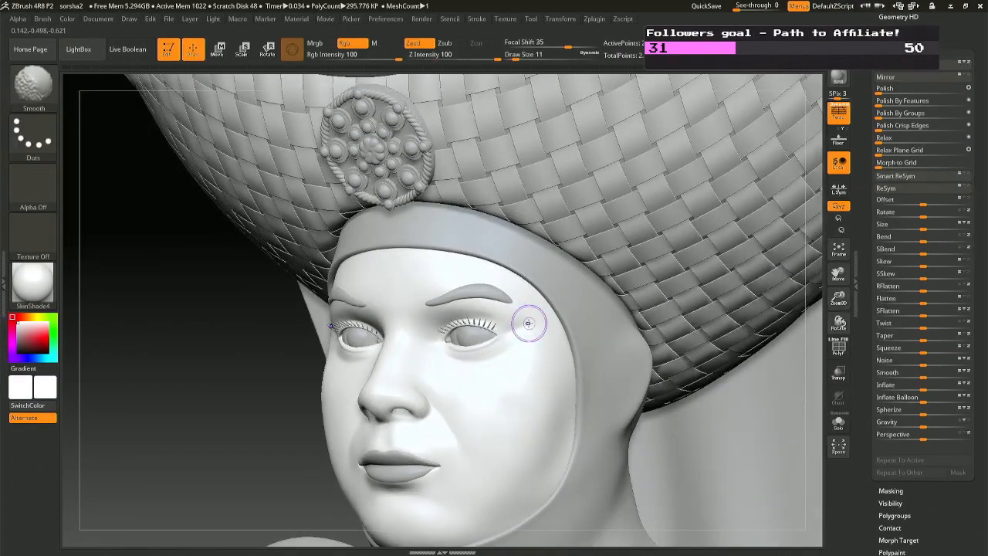
right_click_drag(507, 379, 487, 312)
right_click_drag(301, 315, 286, 342)
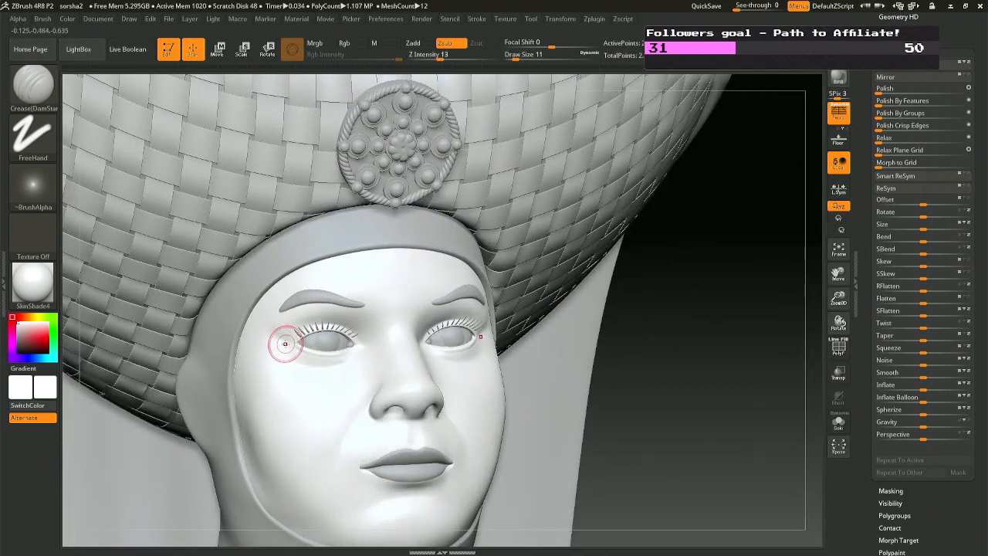
key("shift")
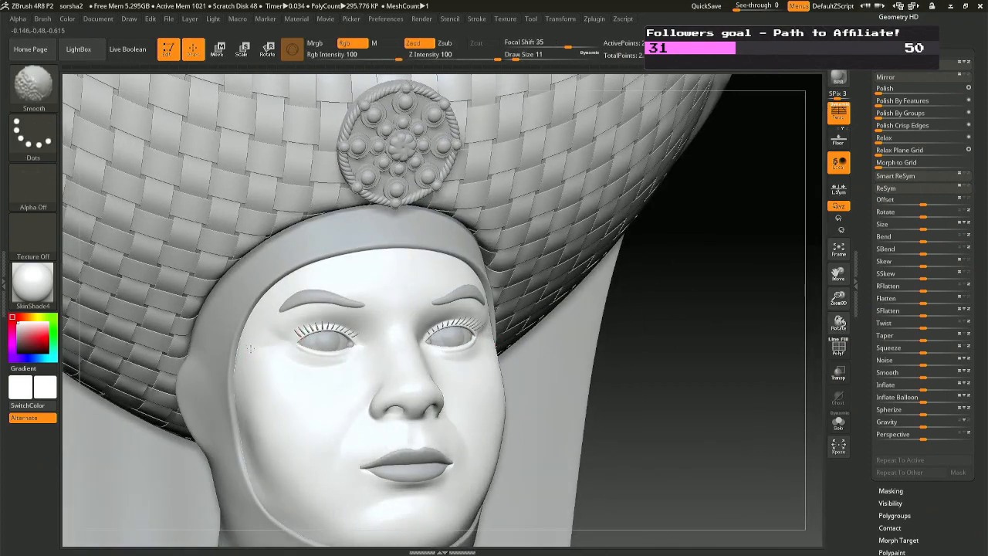
mouse_move(410, 311)
right_mouse_down()
mouse_move(516, 339)
mouse_move(531, 363)
mouse_move(531, 304)
right_mouse_up()
Crease the skin beyond the outer eye corners at draw size 8, and soften it with smoothing at draw size 16.
key("space")
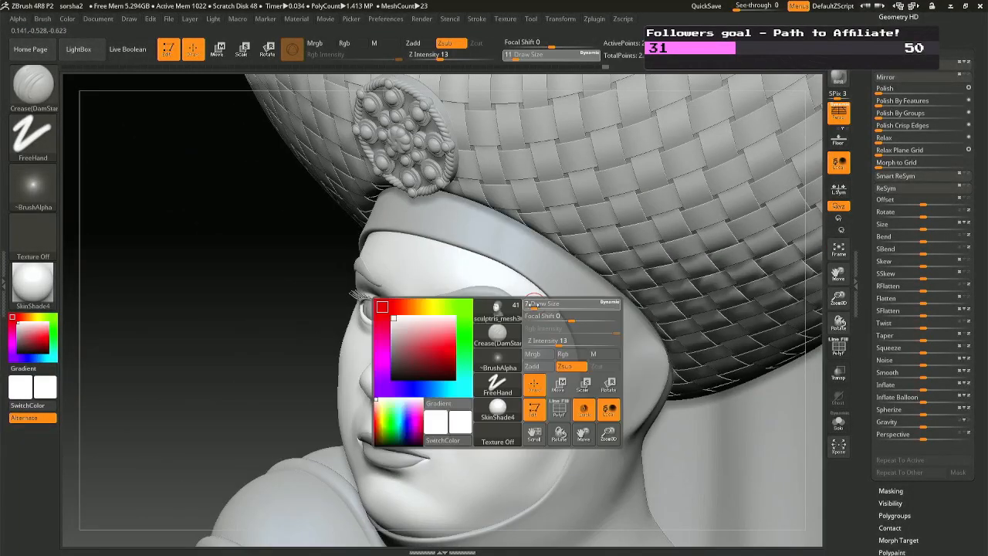
left_click_drag(538, 304, 534, 304)
key("ctrl")
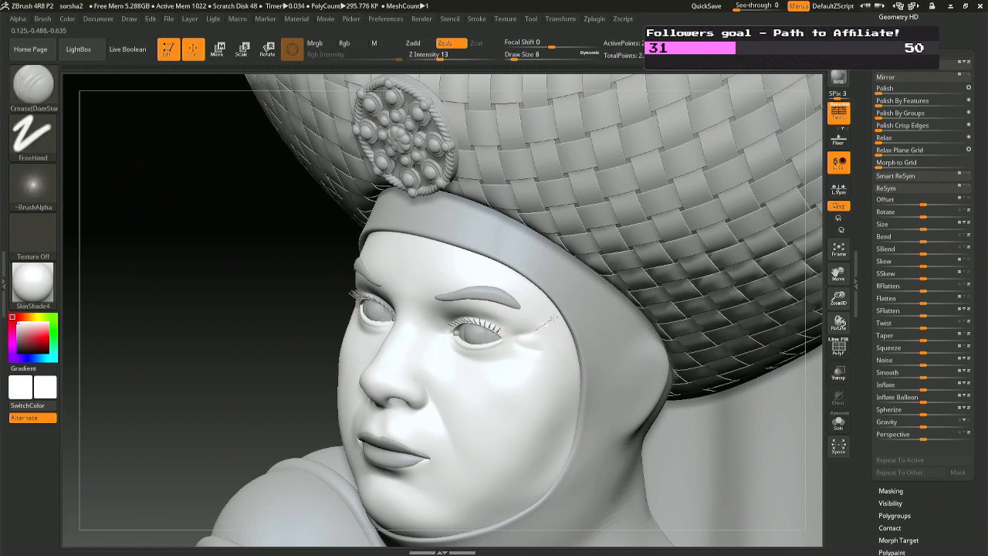
key("space")
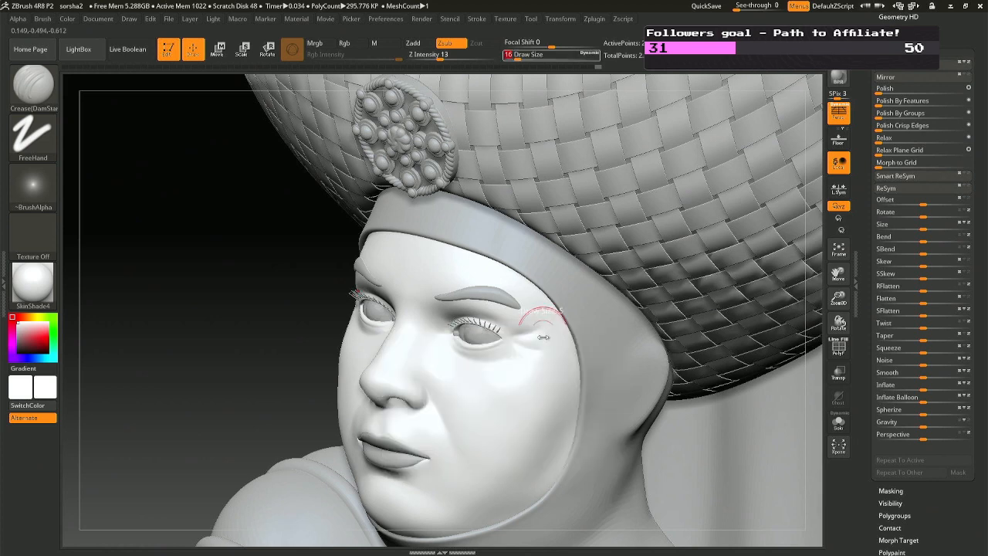
key("shift")
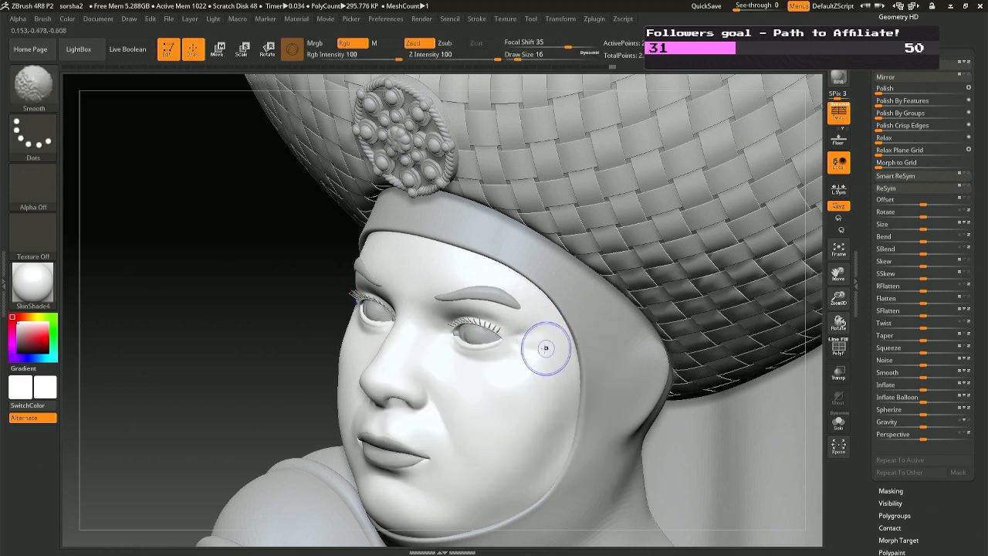
Mask the outer parts of the eyes and lower lids, then crease and smooth the skin beside them at draw size 7.
key("space")
left_click_drag(518, 336, 487, 367)
key("ctrl")
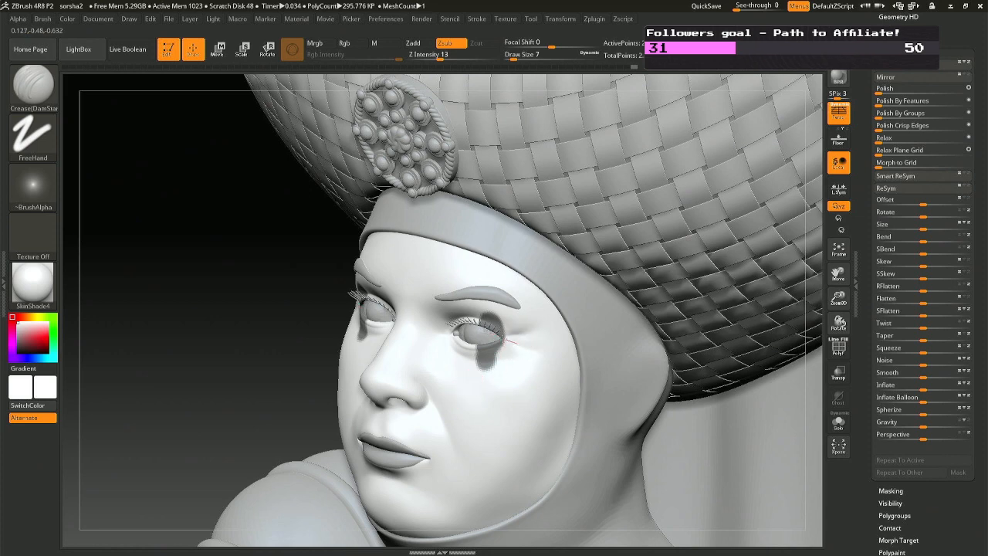
key("shift")
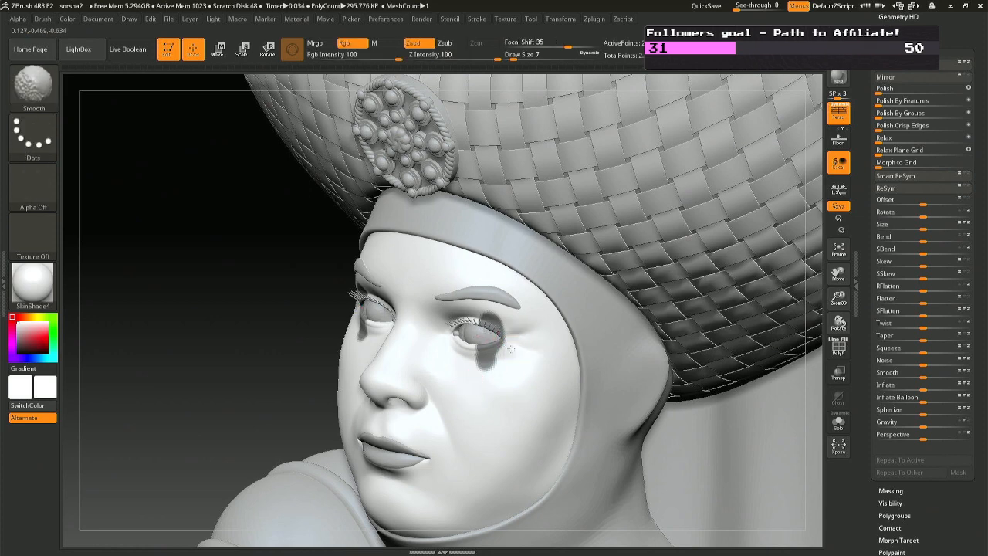
mouse_move(530, 344)
right_mouse_down()
mouse_move(632, 433)
mouse_move(656, 397)
mouse_move(654, 423)
mouse_move(641, 415)
right_mouse_up()
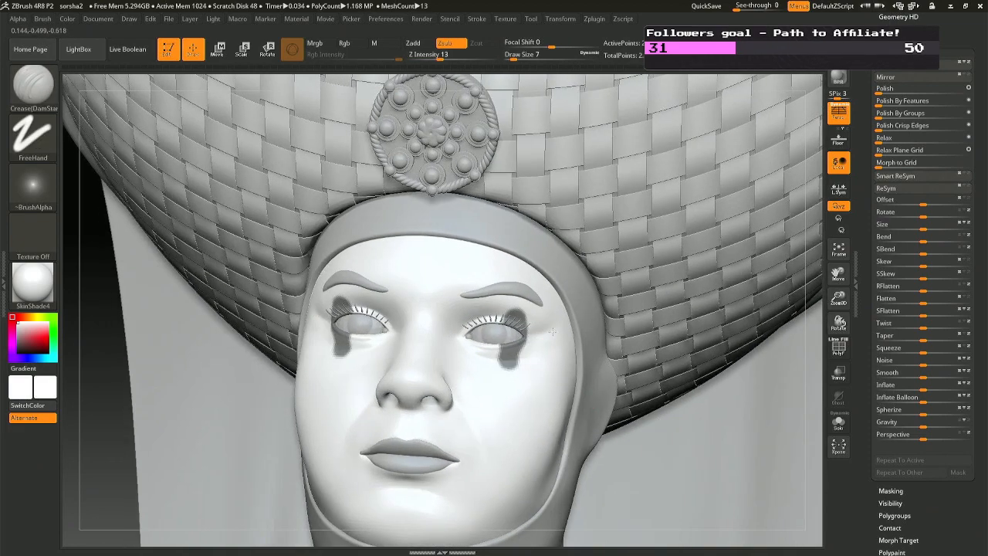
Clear the mask around the eyes and set the draw size to 12.
mouse_move(551, 332)
right_mouse_down()
mouse_move(503, 328)
mouse_move(523, 322)
right_mouse_up()
key("space")
mouse_move(514, 329)
left_mouse_down()
mouse_move(498, 345)
mouse_move(509, 346)
left_mouse_up()
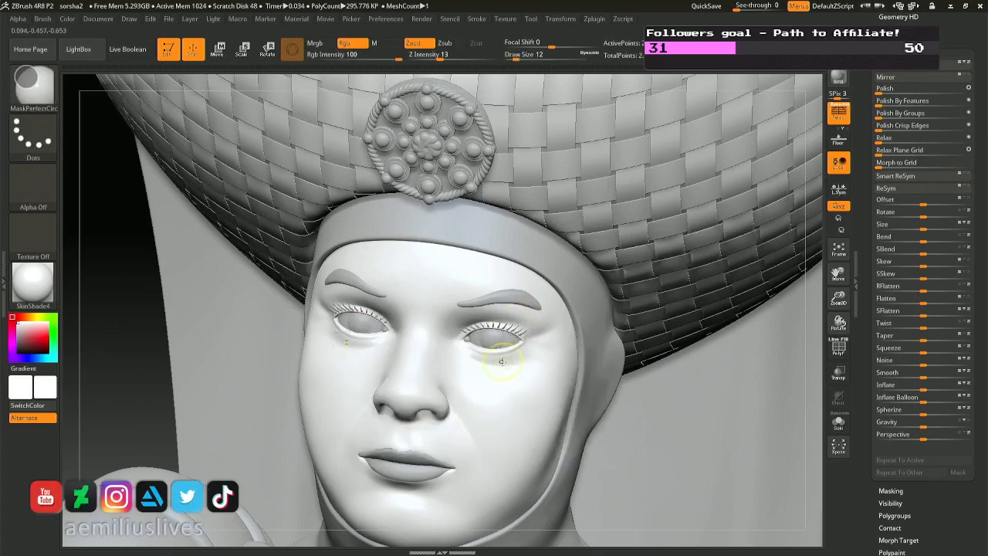
Try masking the tip of the nose, and undo the mask.
right_click_drag(502, 361, 544, 362)
mouse_move(409, 397)
left_mouse_down("ctrl")
mouse_move(421, 392)
mouse_move(423, 406)
left_mouse_up("ctrl")
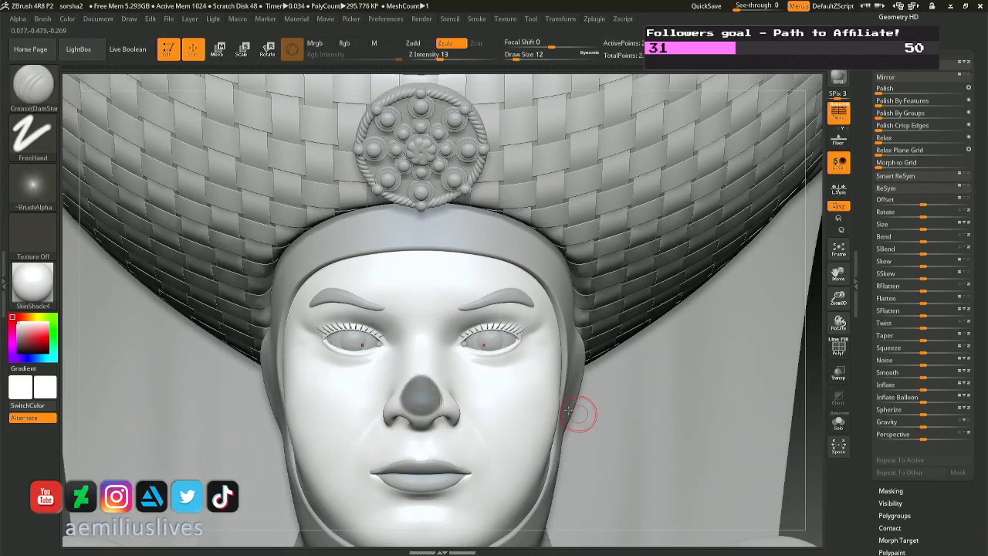
right_click_drag(547, 392, 542, 356, "ctrl")
key("ctrl+z")
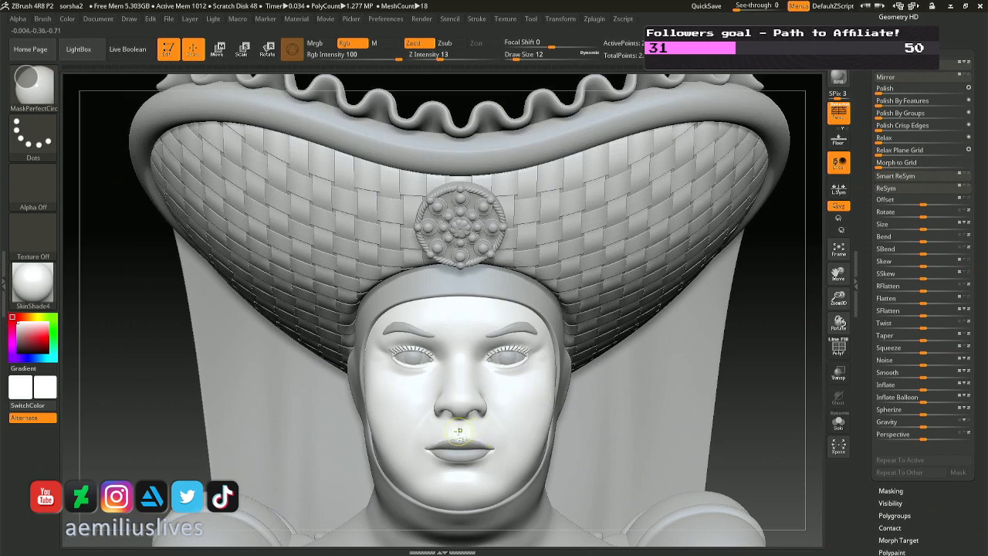
Try masking patches on the chin, under the eyes and over the eyebrows, and undo all of them.
left_click_drag(461, 481, 461, 493, "ctrl")
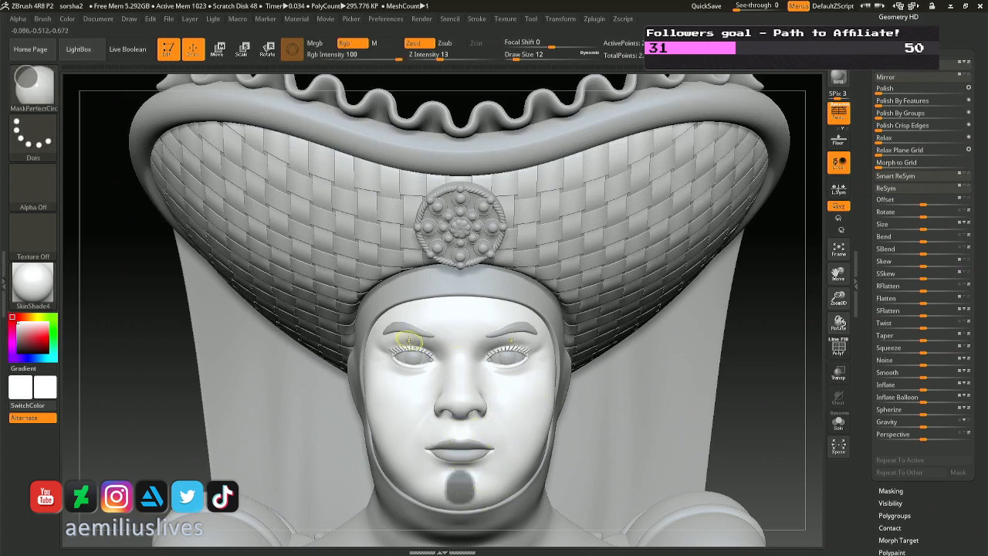
left_click_drag(410, 379, 417, 321, "ctrl")
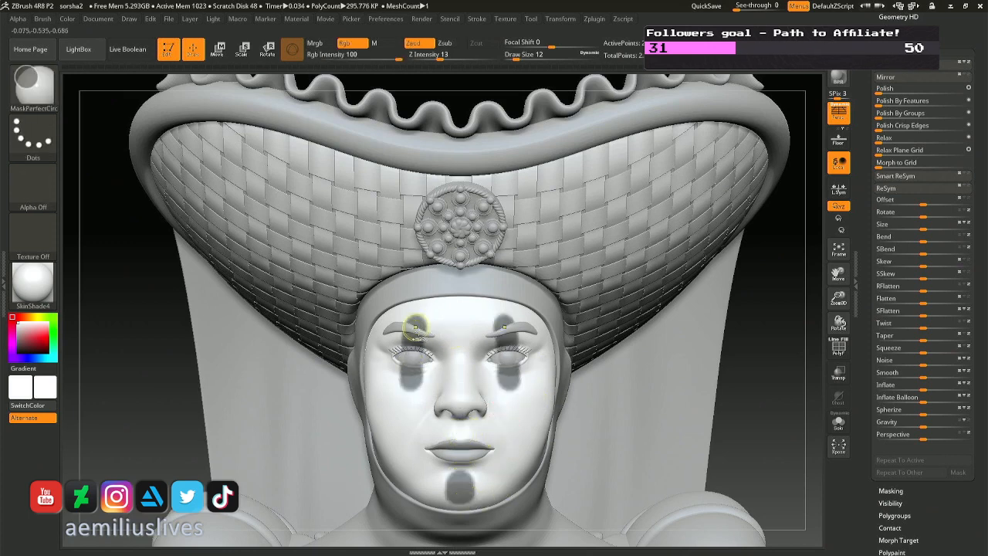
mouse_move(575, 409)
right_mouse_down()
mouse_move(511, 412)
mouse_move(502, 432)
right_mouse_up()
left_click(452, 391, "ctrl")
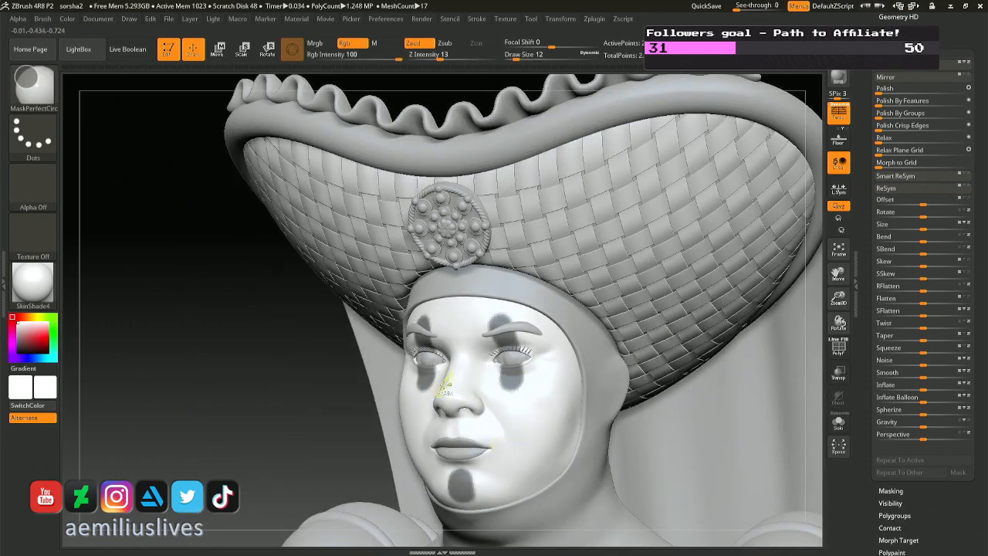
key("ctrl+z")
key("ctrl+z")
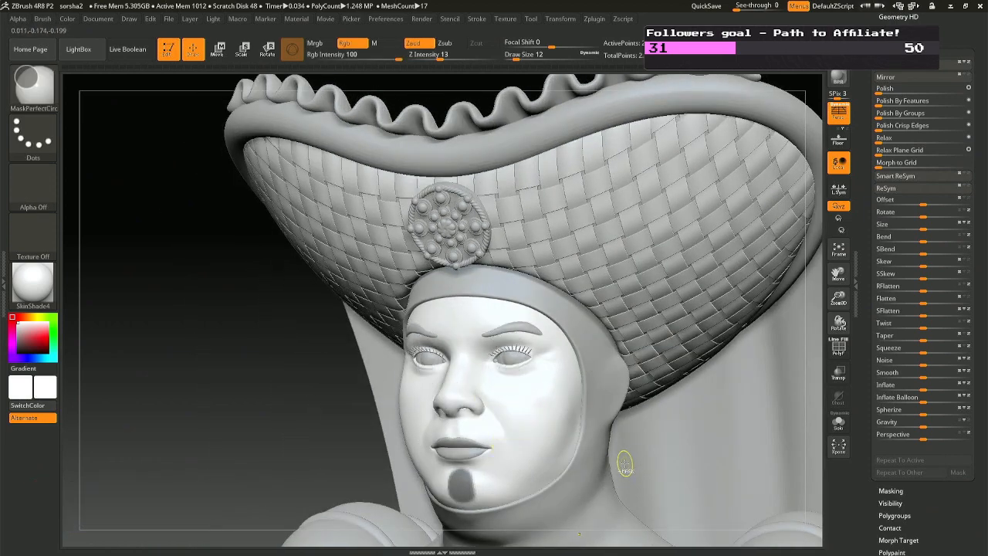
key("ctrl+z")
Mask a round patch on each cheek, check it from different angles, and clear the mask.
key("ctrl")
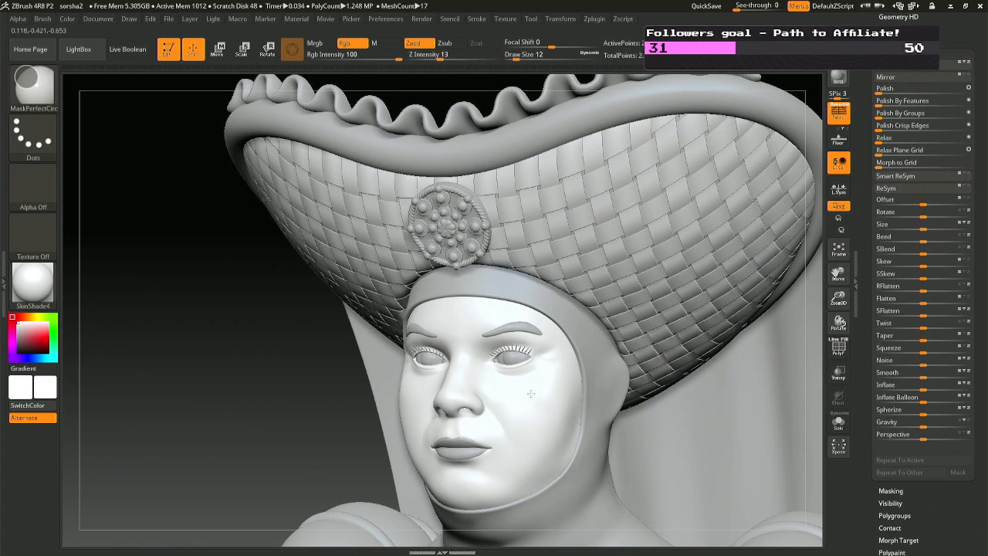
left_click(531, 394, "ctrl")
mouse_move(531, 394)
right_mouse_down()
mouse_move(380, 394)
mouse_move(455, 386)
right_mouse_up()
key("ctrl")
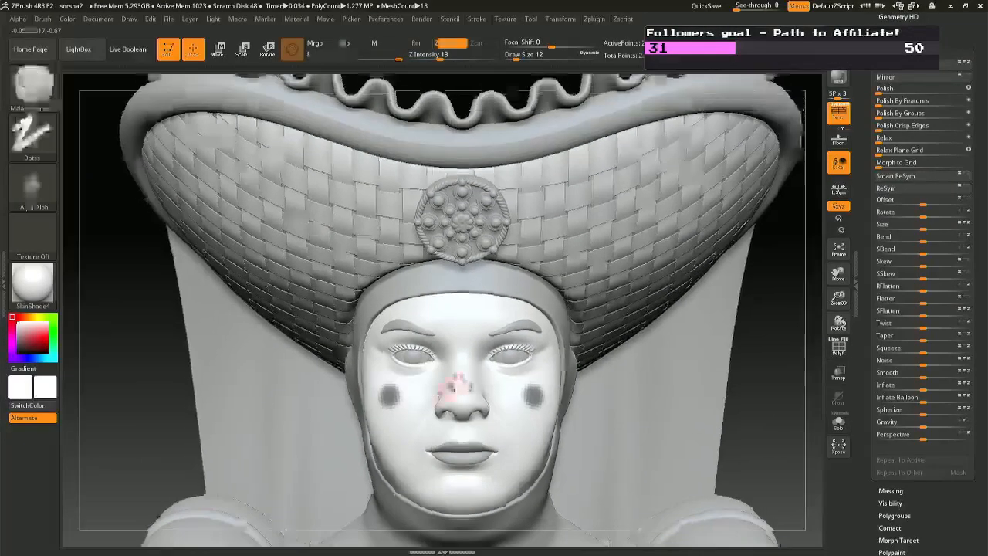
mouse_move(546, 454)
right_mouse_down()
mouse_move(584, 458)
mouse_move(620, 441)
mouse_move(598, 400)
right_mouse_up()
right_click_drag(519, 377, 520, 423, "ctrl")
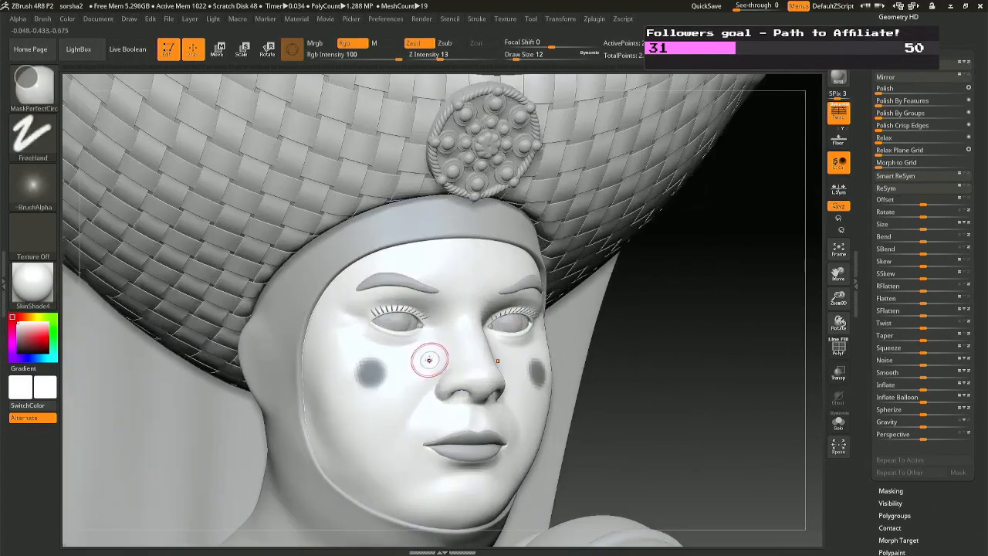
left_click(348, 329, "ctrl+shift")
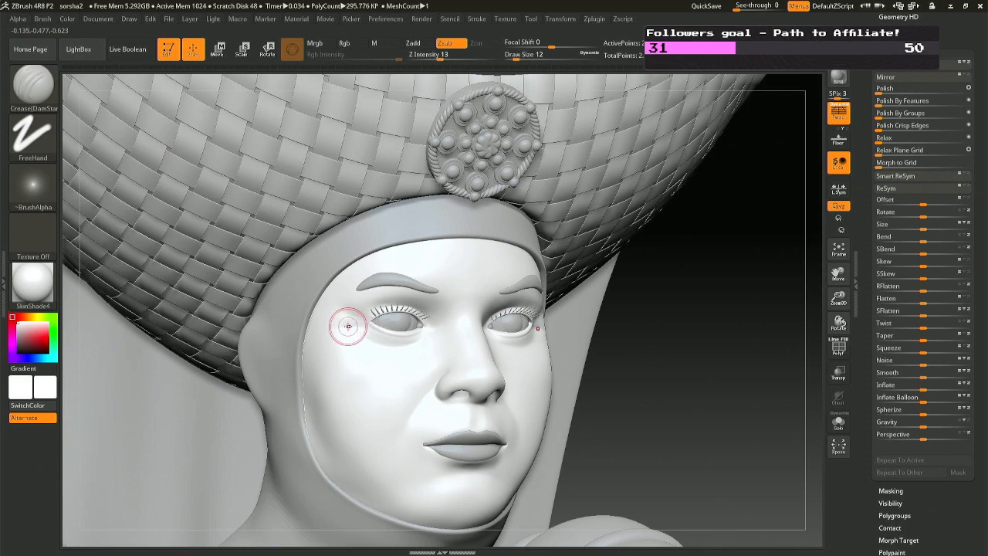
Adjust the skin at the outer corners of the eyes with the Move brush at draw size 12.
key("ctrl")
right_click_drag(366, 315, 360, 359, "ctrl")
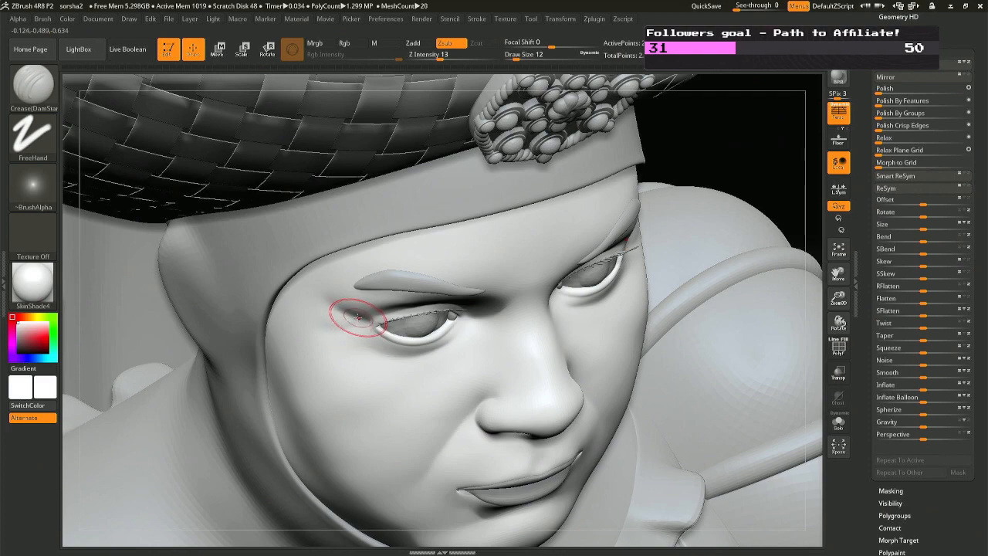
key("b")
key("m")
key("v")
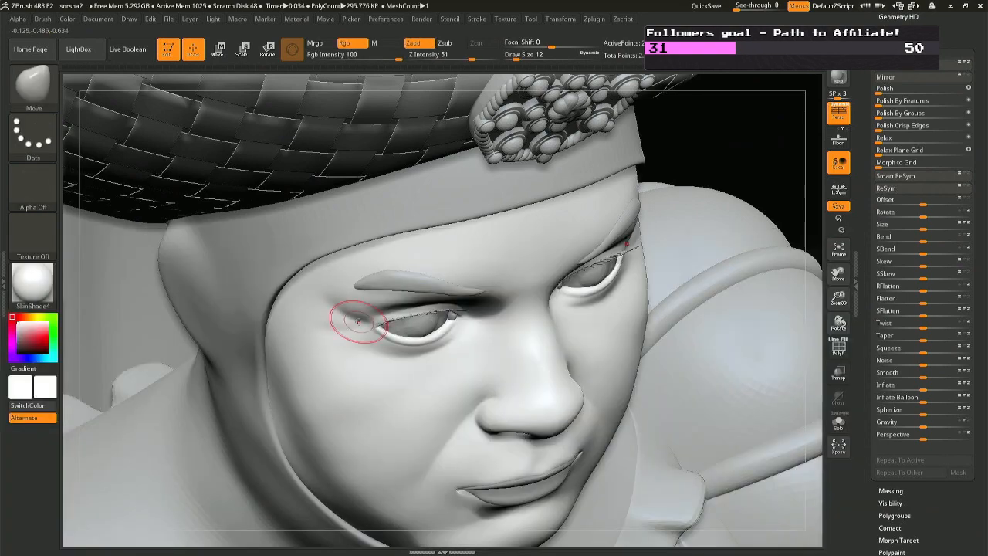
mouse_move(360, 323)
right_mouse_down()
mouse_move(330, 287)
mouse_move(349, 293)
right_mouse_up()
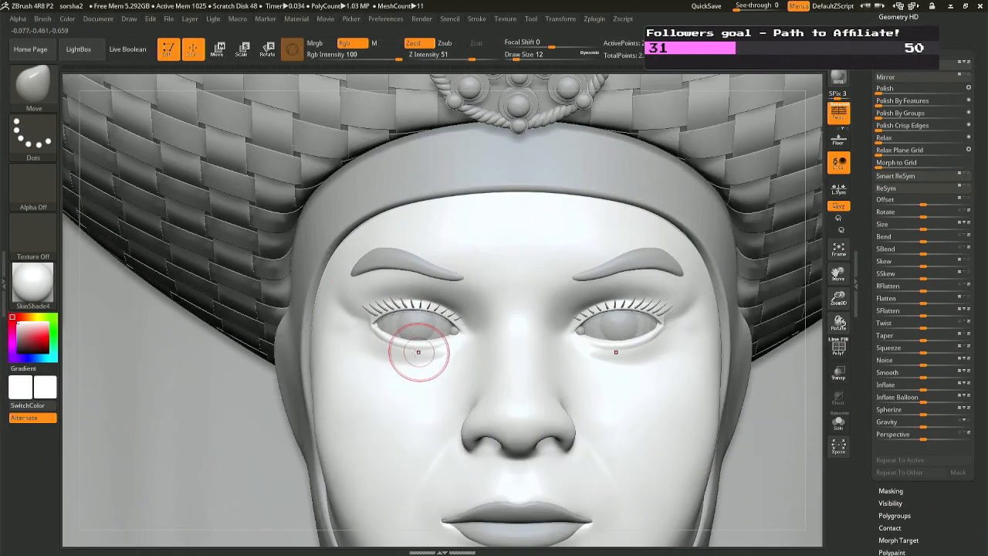
mouse_move(627, 332)
right_mouse_down("alt")
mouse_move(572, 301)
mouse_move(518, 293)
mouse_move(540, 305)
right_mouse_up("alt")
Crease the skin at the outer eye corners with the Crease brush at draw size 7, undo the excess, and smooth the area.
key("b")
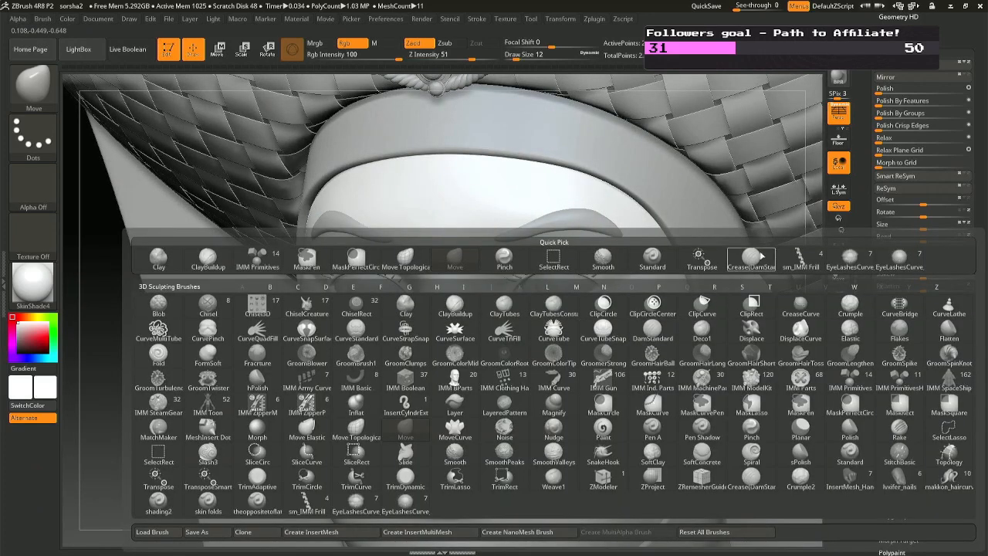
left_click(751, 257)
key("space")
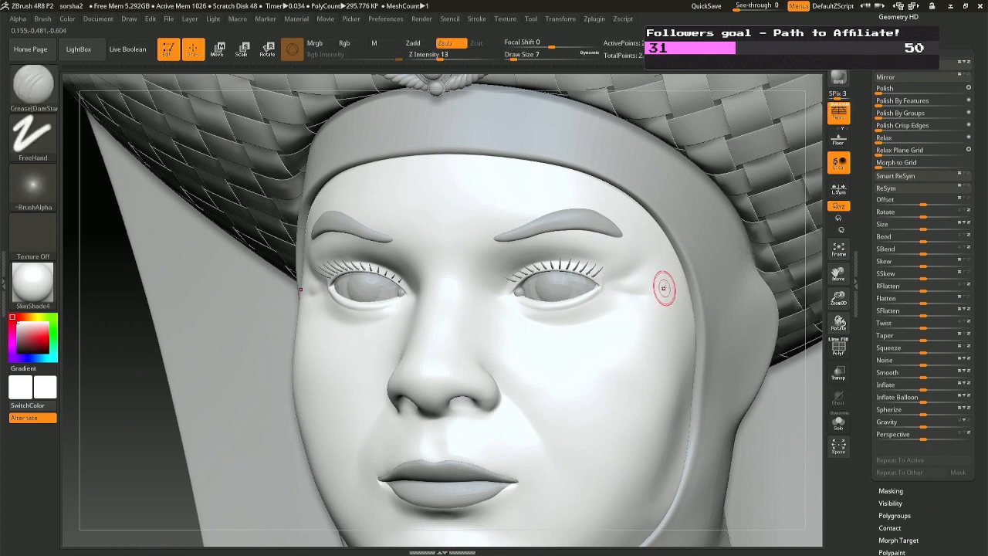
key("shift")
key("ctrl+z")
left_click_drag(616, 294, 656, 297, "shift")
right_click_drag(662, 297, 726, 304)
right_click_drag(298, 309, 309, 322)
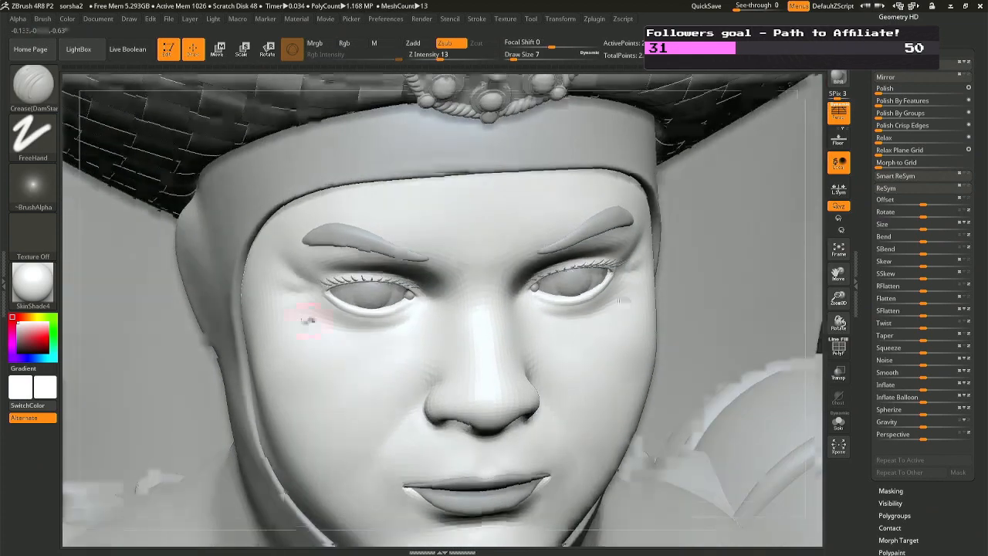
Switch to the Move brush at draw size 9, try reshaping the skin beside the outer eye corners, and undo the strokes.
key("b")
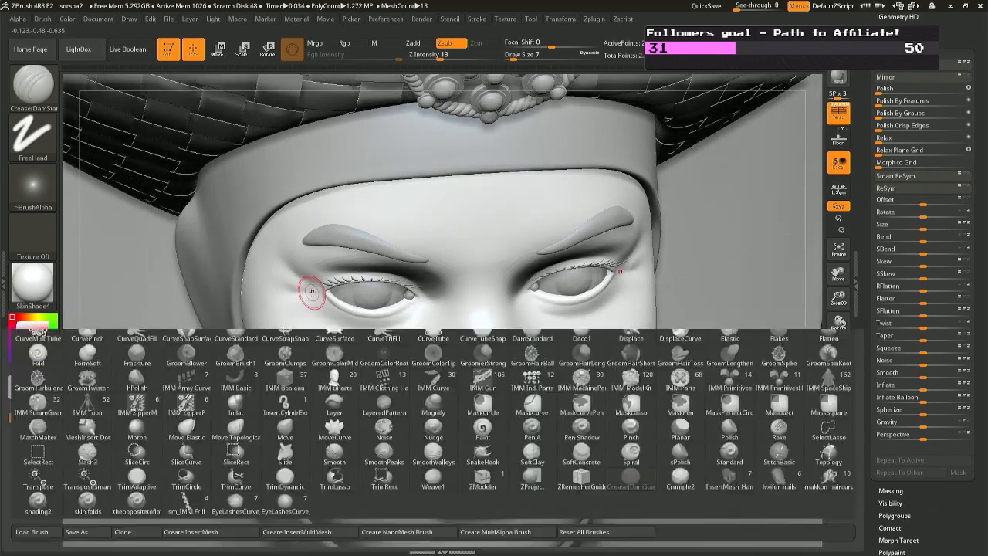
key("m")
key("v")
key("space")
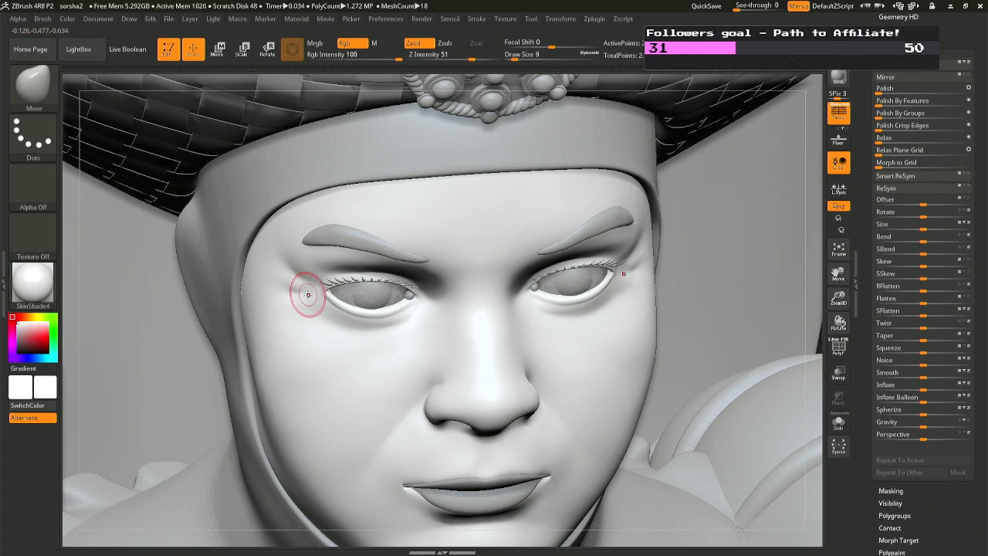
key("ctrl+z")
mouse_move(314, 290)
left_mouse_down()
mouse_move(307, 286)
mouse_move(304, 307)
mouse_move(281, 313)
left_mouse_up()
key("ctrl+z")
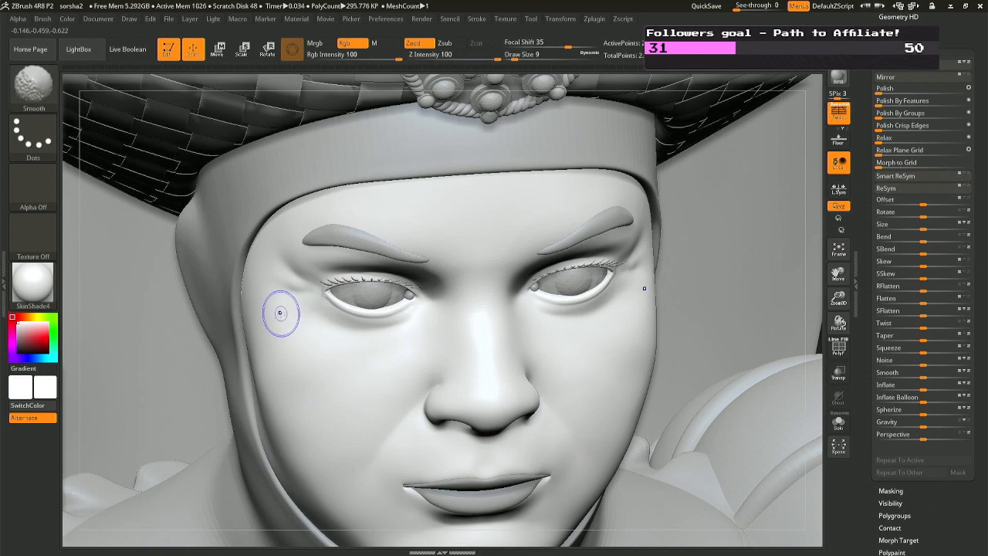
Make the tear duct spheres at the inner eye corners the active subtool and reshape them with the Move brush at draw size 4.
mouse_move(362, 345)
right_mouse_down()
mouse_move(340, 303)
mouse_move(377, 312)
right_mouse_up()
mouse_move(470, 385)
right_mouse_down("ctrl")
mouse_move(502, 313)
mouse_move(525, 382)
right_mouse_up("ctrl")
left_click(526, 309, "alt")
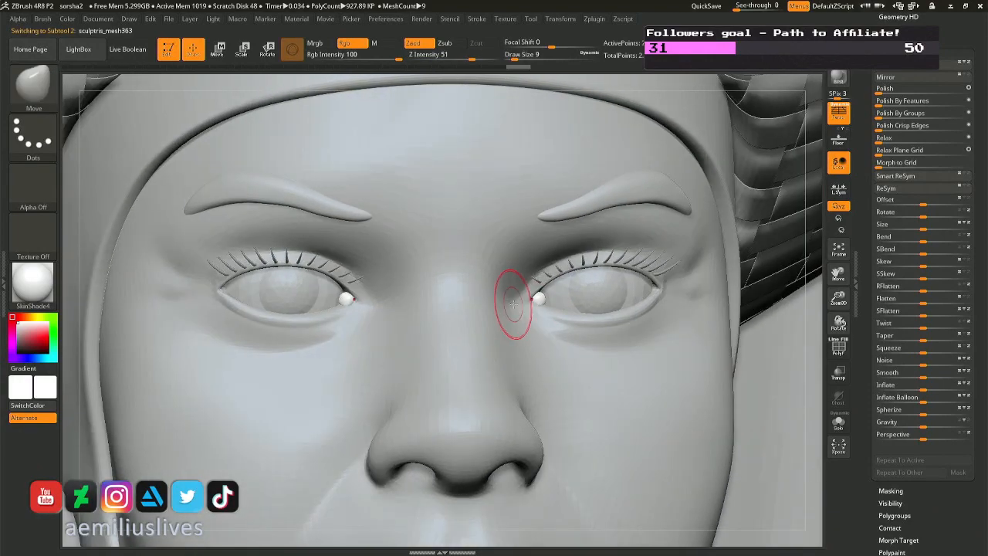
key("space")
left_click(529, 303)
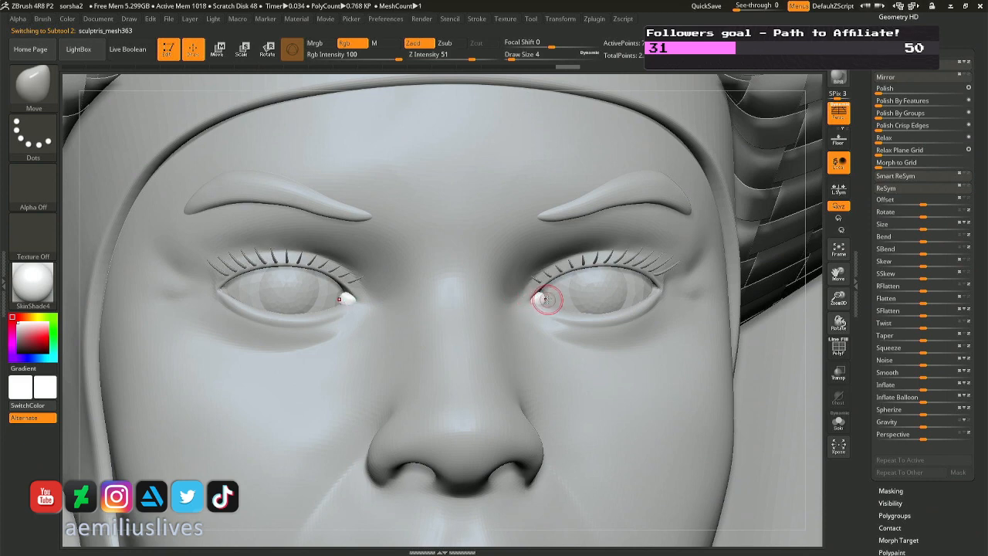
key("shift")
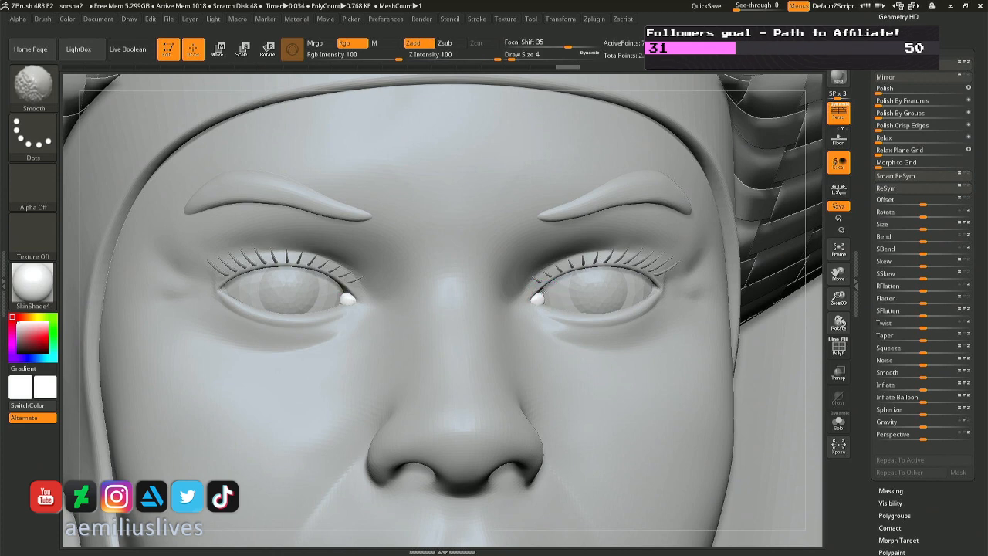
right_click_drag(543, 304, 509, 305)
key("space")
left_click_drag(541, 297, 542, 297)
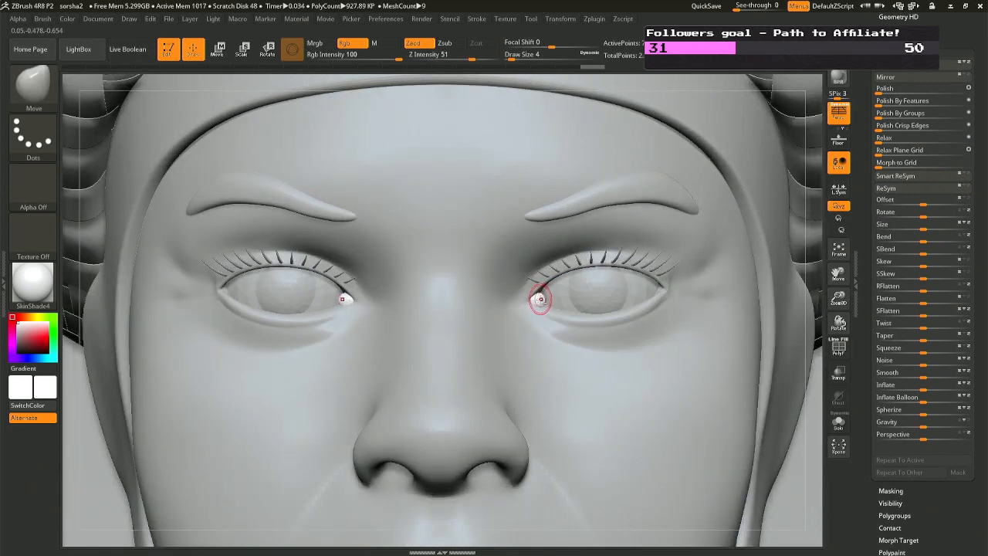
left_click(538, 300, "alt")
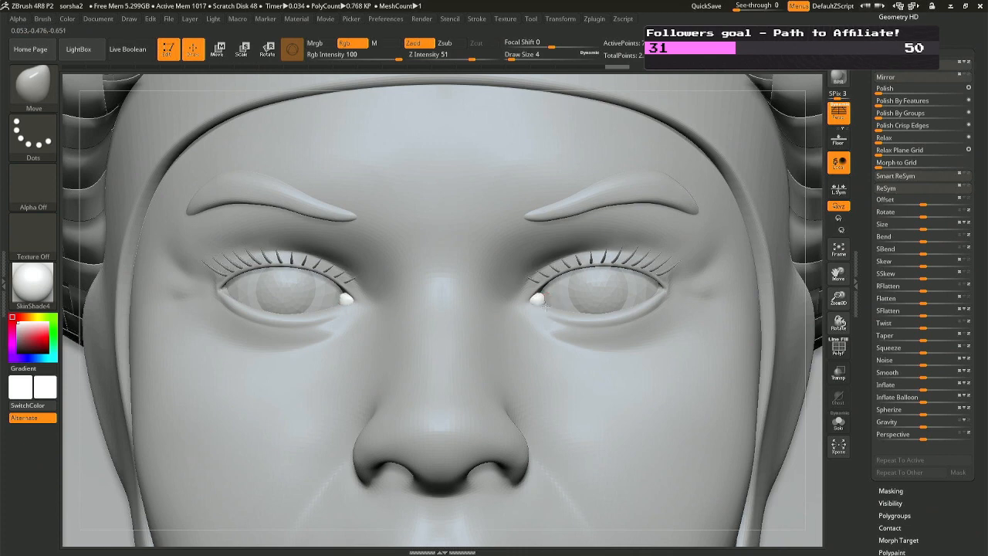
Set the Move brush draw size to 7 at the tear duct and make the face the active subtool.
right_click_drag(349, 301, 256, 303, "ctrl")
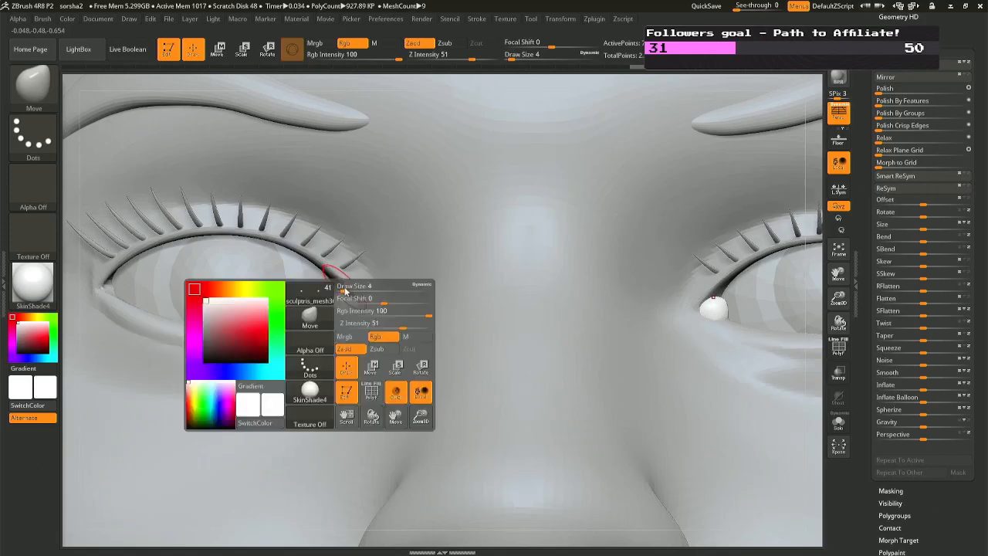
key("space")
left_click_drag(342, 287, 339, 293)
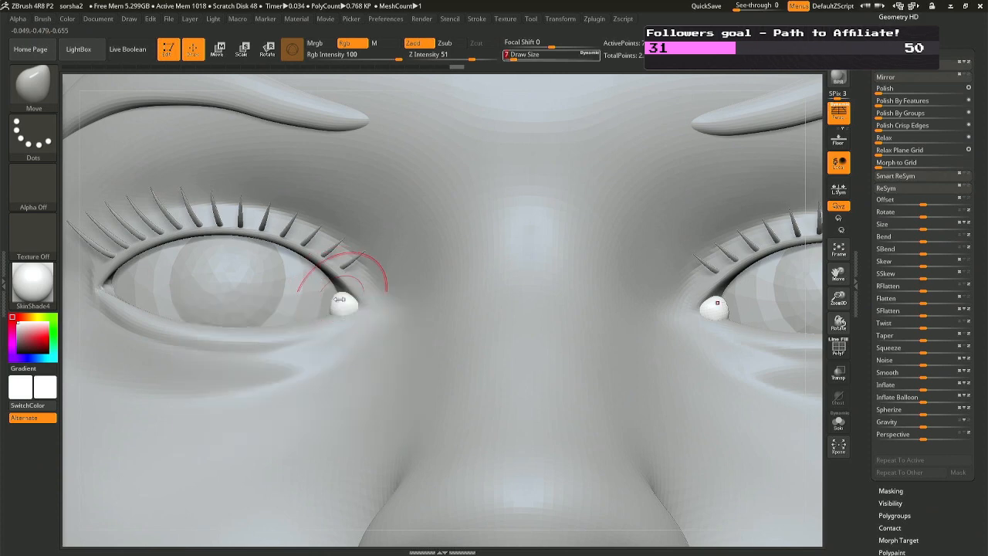
key("shift")
mouse_move(360, 286)
right_mouse_down()
mouse_move(370, 324)
mouse_move(409, 355)
mouse_move(495, 369)
mouse_move(471, 374)
mouse_move(516, 390)
right_mouse_up()
key("ctrl")
left_click(495, 370, "alt")
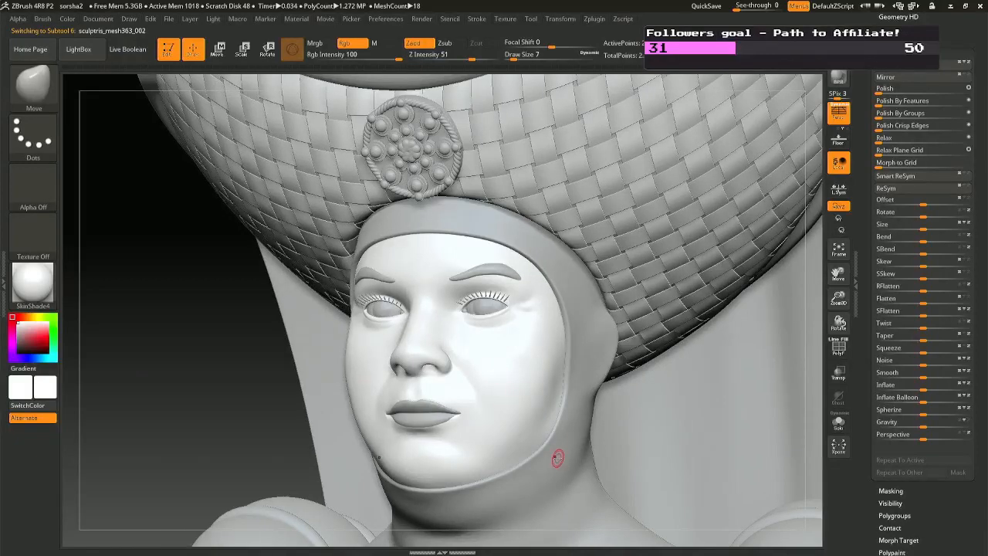
View the whole figure from the front and save the project over sorsha2.ZPR.
right_click_drag(578, 494, 556, 383, "ctrl")
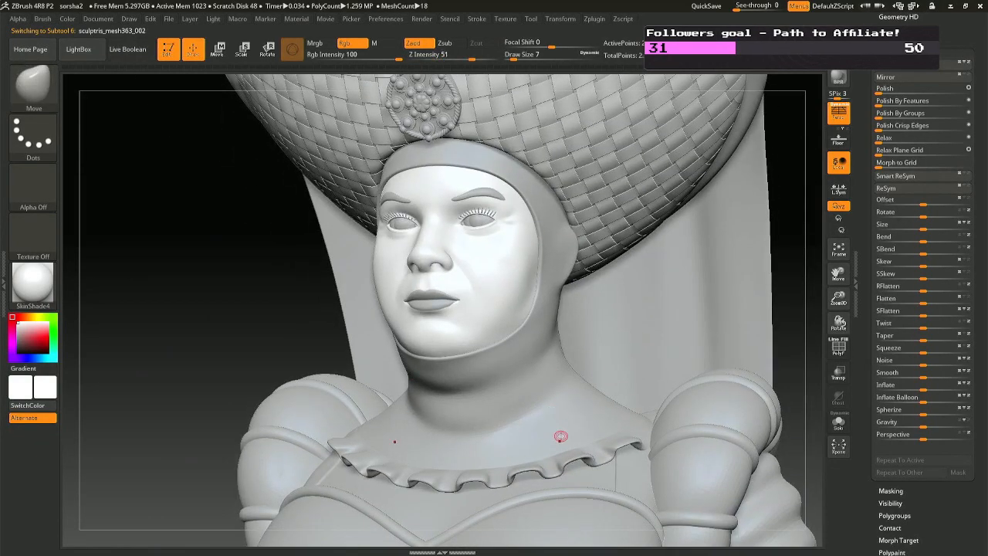
right_click_drag(562, 441, 539, 386, "ctrl")
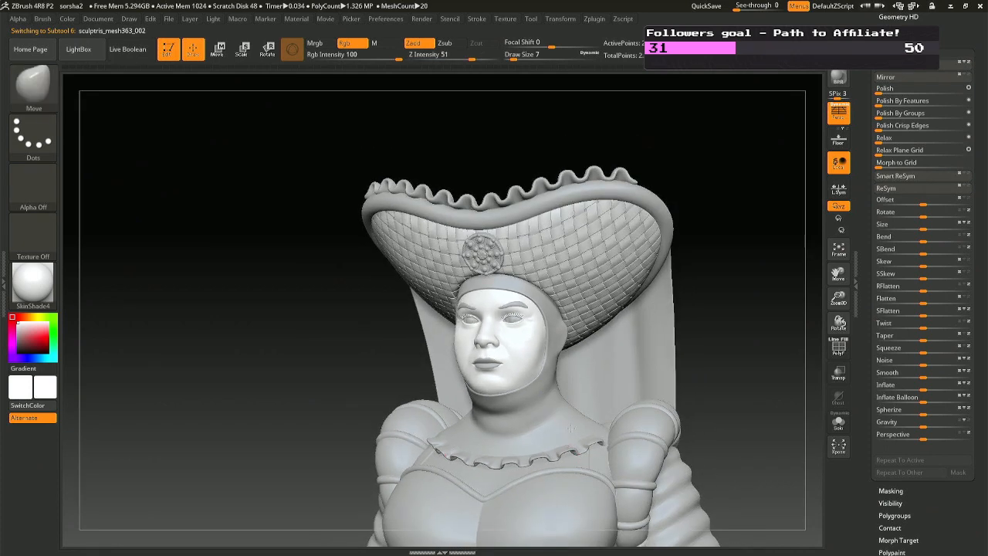
right_click_drag(570, 428, 576, 352, "alt")
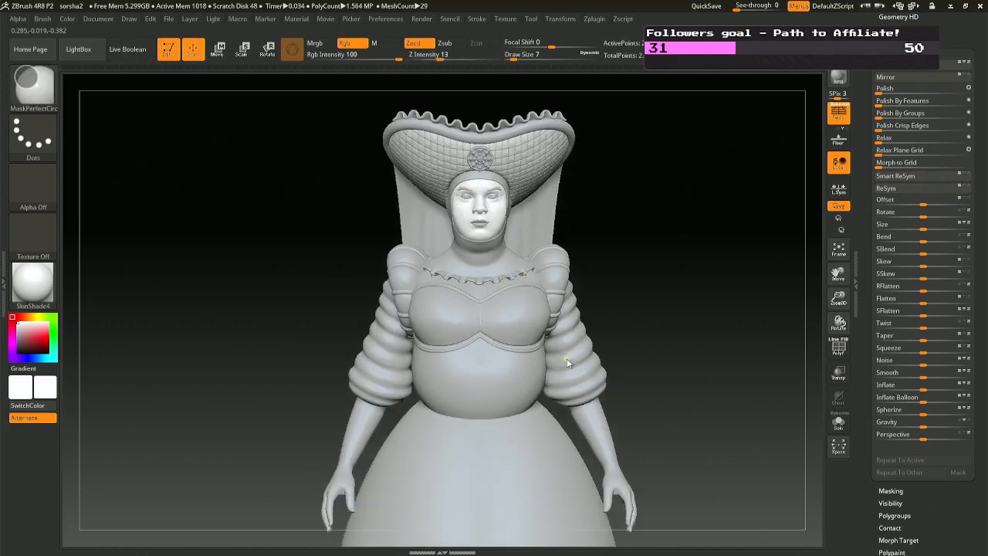
key("ctrl+s")
key("Return")
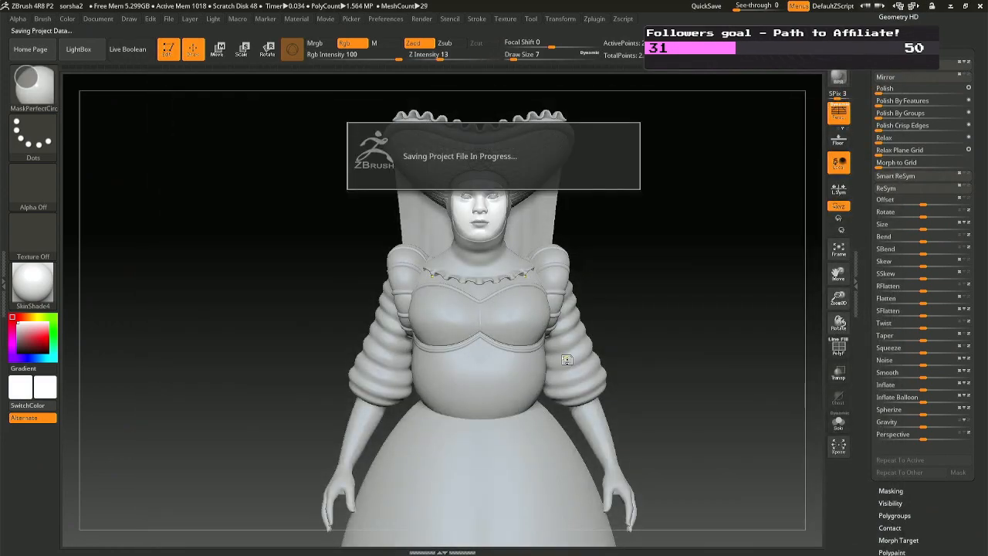
key("ctrl+s")
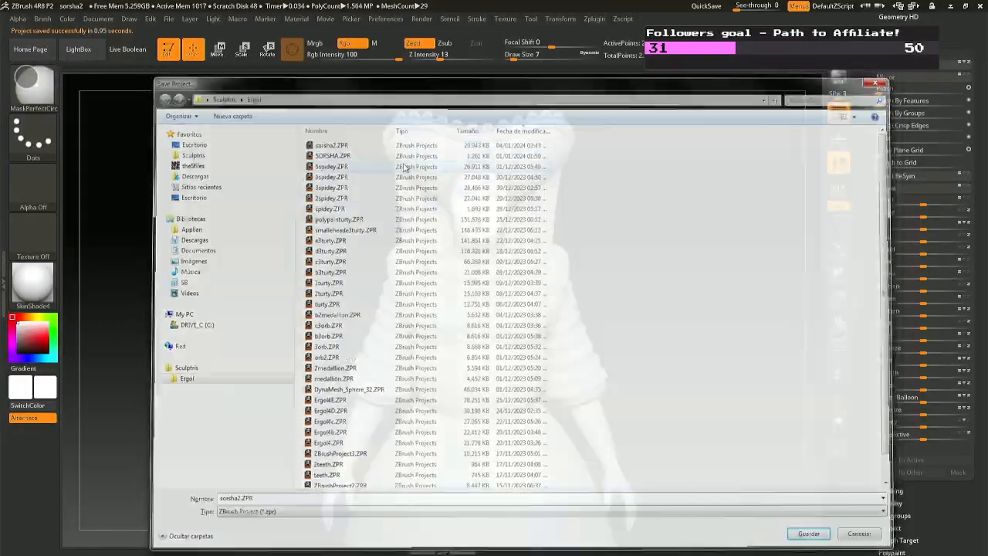
key("Escape")
Make the skirt the active subtool and bring its full length into view.
right_click_drag(485, 244, 446, 248)
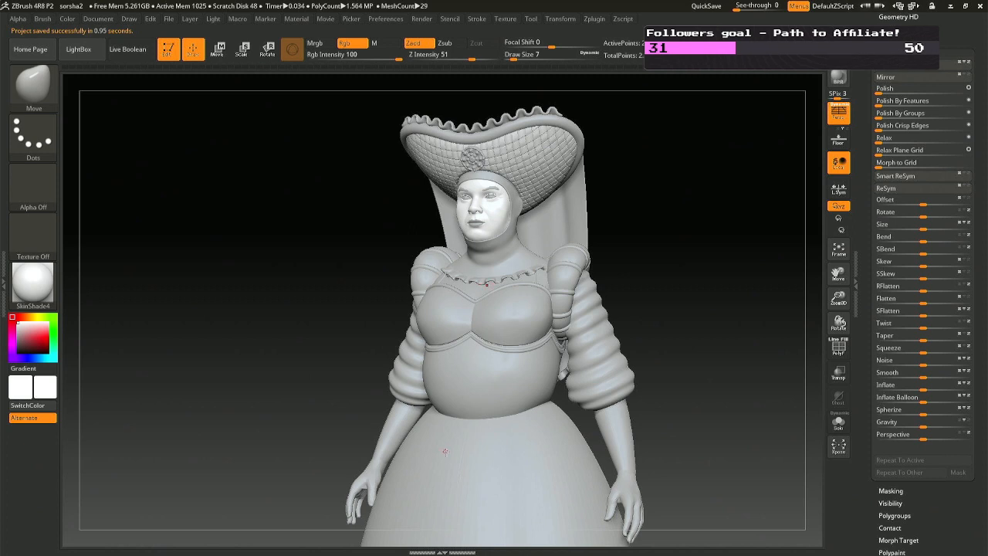
left_click(481, 481, "alt")
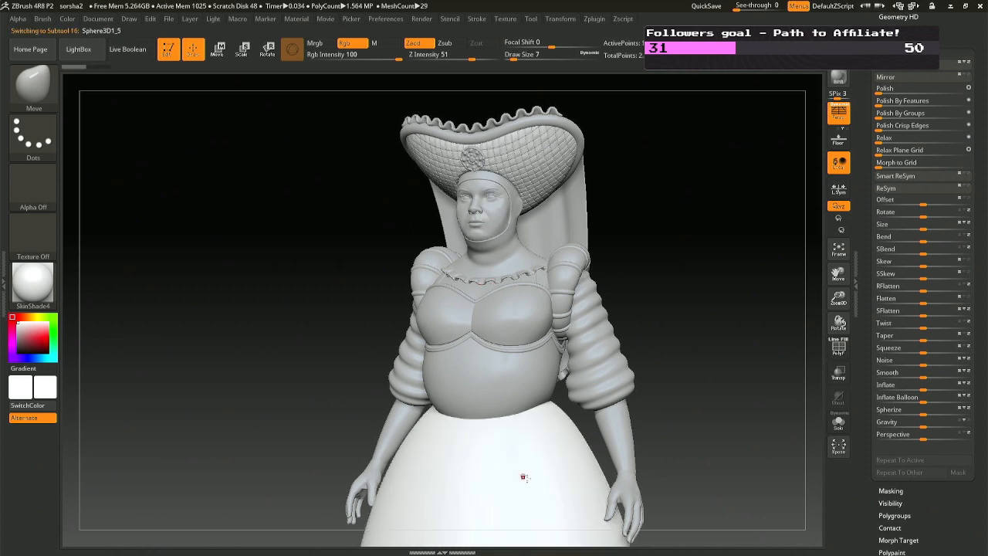
right_click_drag(551, 456, 591, 326, "alt")
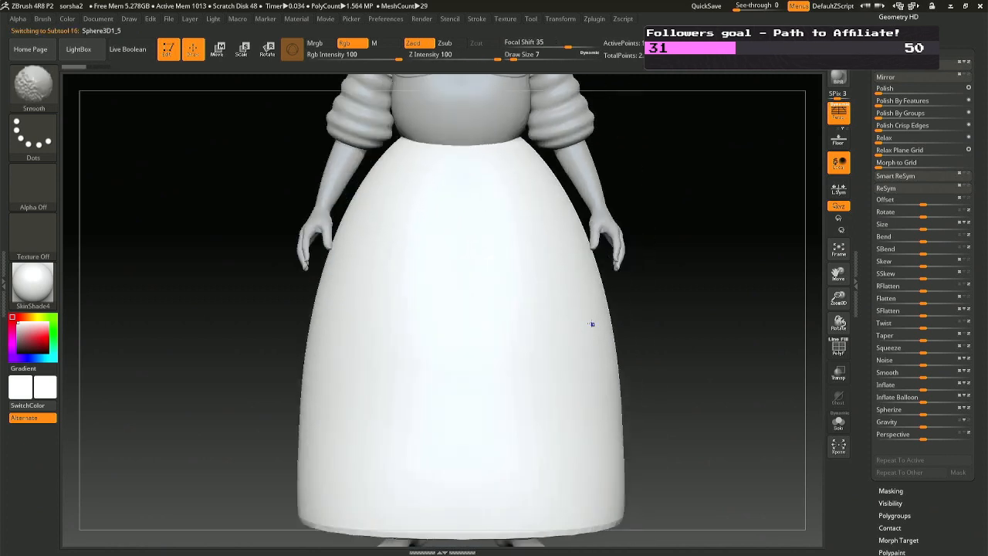
right_click_drag(631, 395, 630, 370, "ctrl")
mouse_move(624, 320)
right_mouse_down("alt")
mouse_move(623, 381)
mouse_move(620, 347)
right_mouse_up("alt")
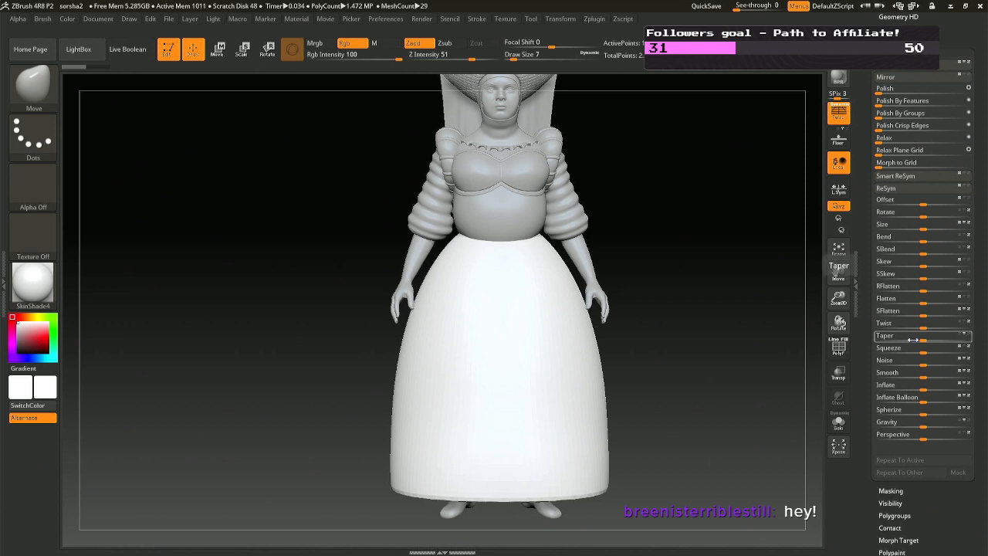
Try the Taper deformation on the skirt in side view and undo it.
right_click_drag(685, 325, 731, 326)
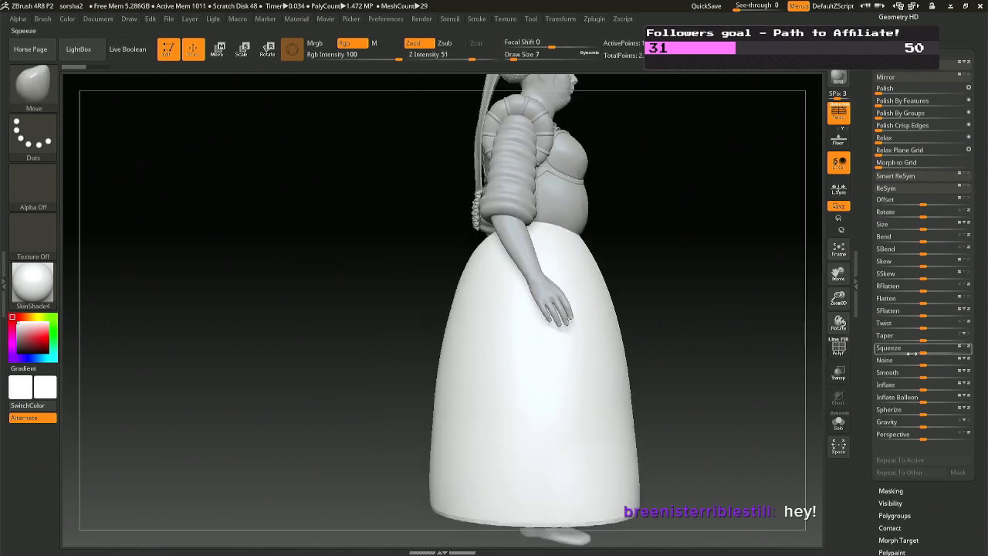
mouse_move(923, 337)
left_mouse_down()
mouse_move(910, 337)
mouse_move(933, 339)
left_mouse_up()
key("ctrl+z")
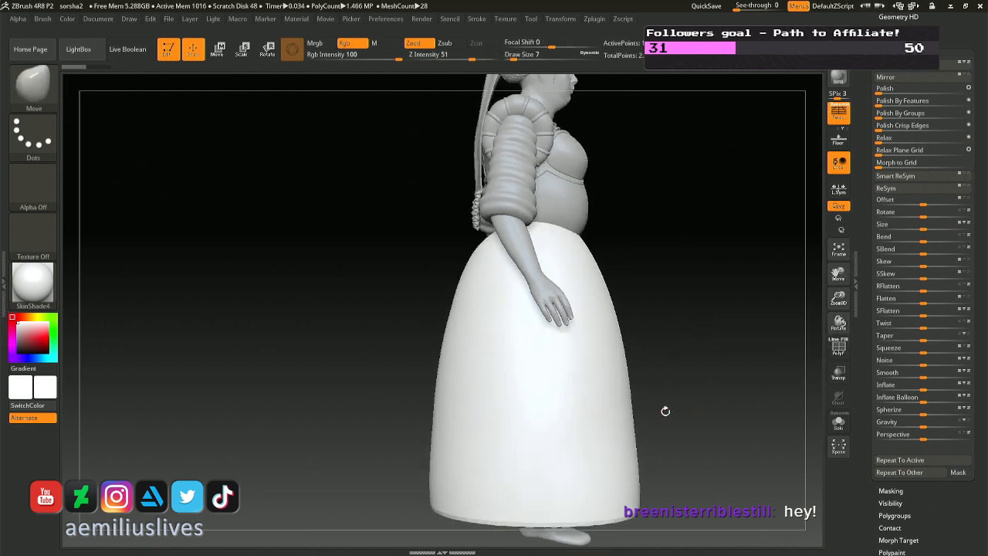
Reshape the front and back of the skirt's base from below with the Move brush at draw size 1000.
key("r")
left_click_drag(655, 413, 637, 214)
right_click_drag(637, 214, 532, 346, "alt")
key("q")
mouse_move(512, 384)
right_mouse_down("ctrl")
mouse_move(489, 366)
mouse_move(470, 233)
right_mouse_up("ctrl")
key("space")
left_click_drag(470, 235, 554, 234)
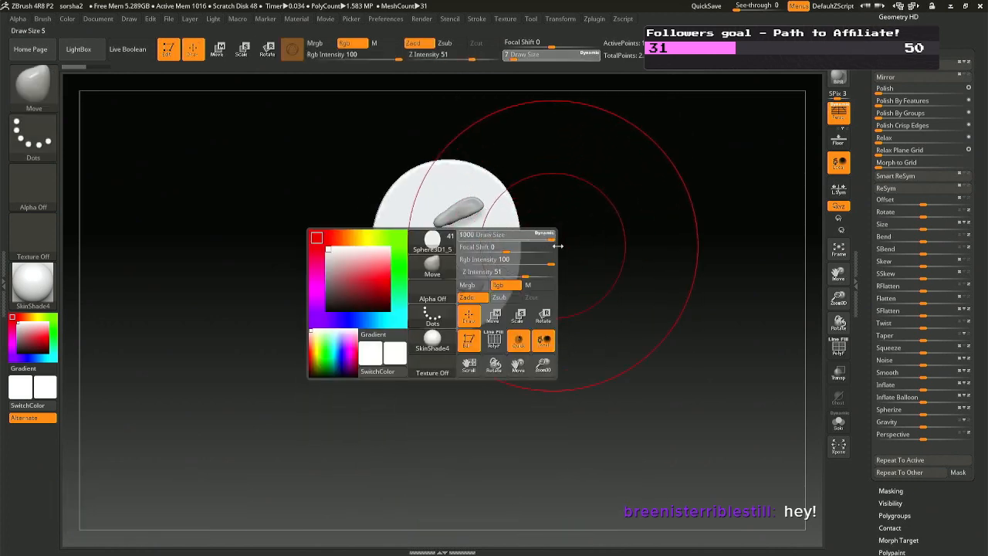
left_click_drag(493, 196, 515, 201)
key("ctrl+z")
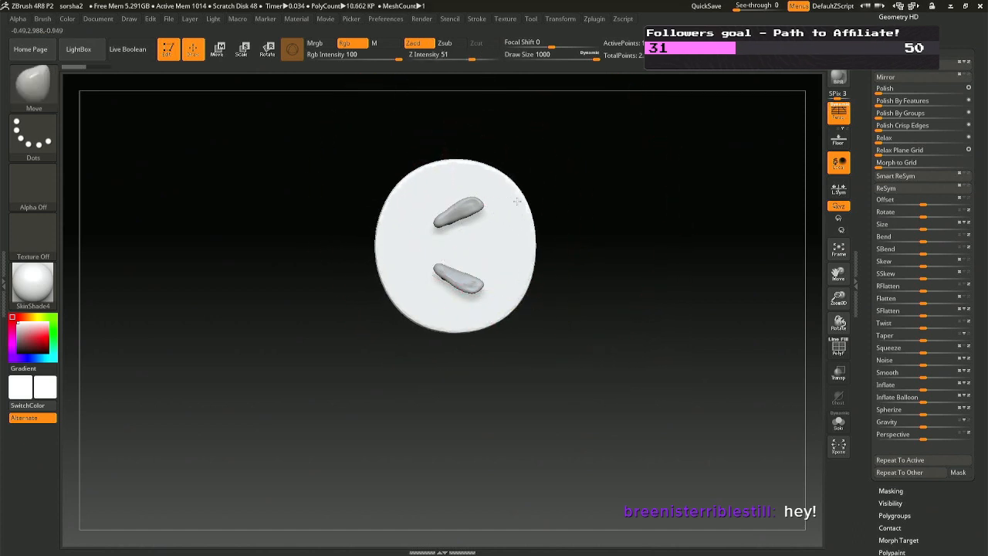
left_click_drag(423, 235, 419, 234)
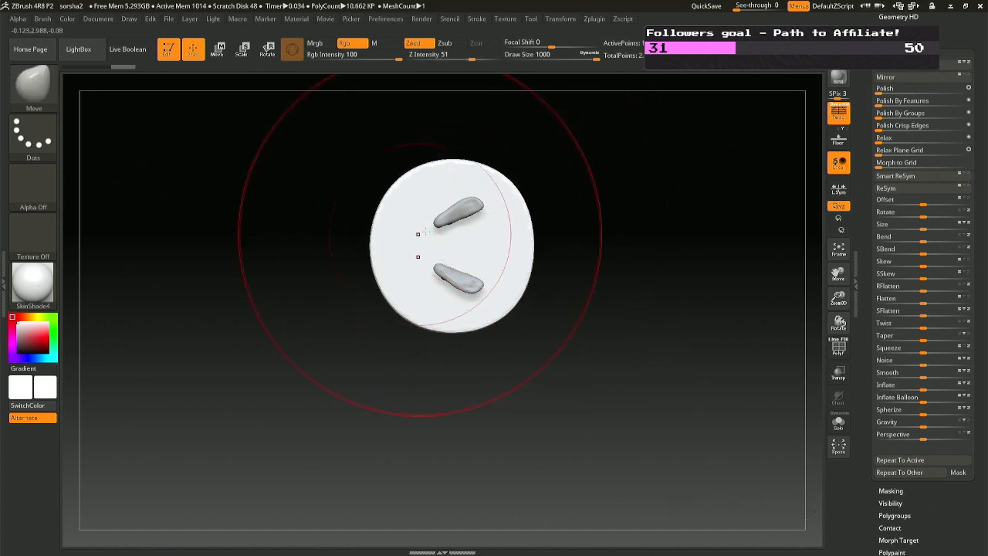
Try pulling the skirt's hem down toward the feet with the Move brush and undo the strokes.
mouse_move(419, 233)
right_mouse_down()
mouse_move(501, 291)
mouse_move(501, 229)
mouse_move(503, 287)
right_mouse_up()
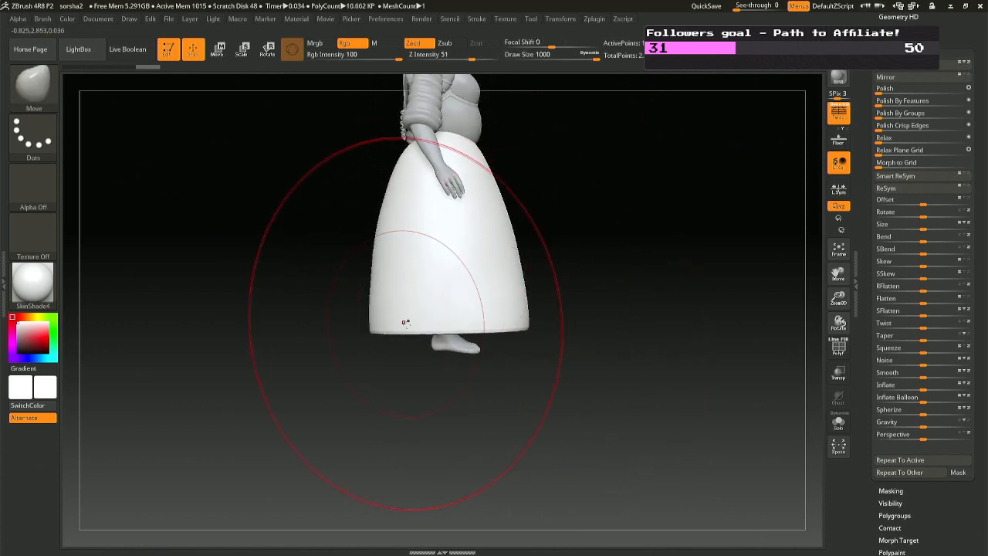
mouse_move(412, 326)
left_mouse_down()
mouse_move(417, 339)
mouse_move(449, 342)
left_mouse_up()
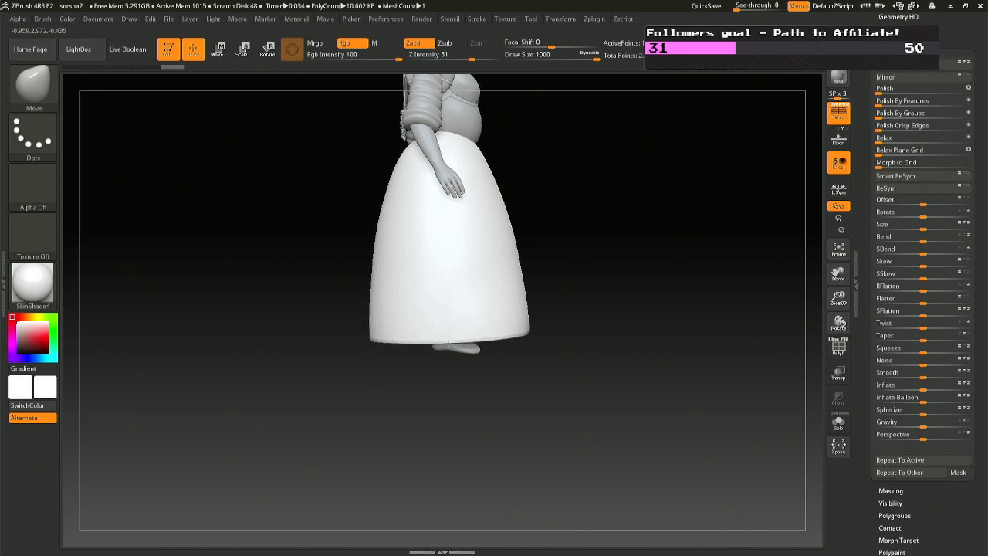
right_click_drag(511, 362, 540, 340, "shift")
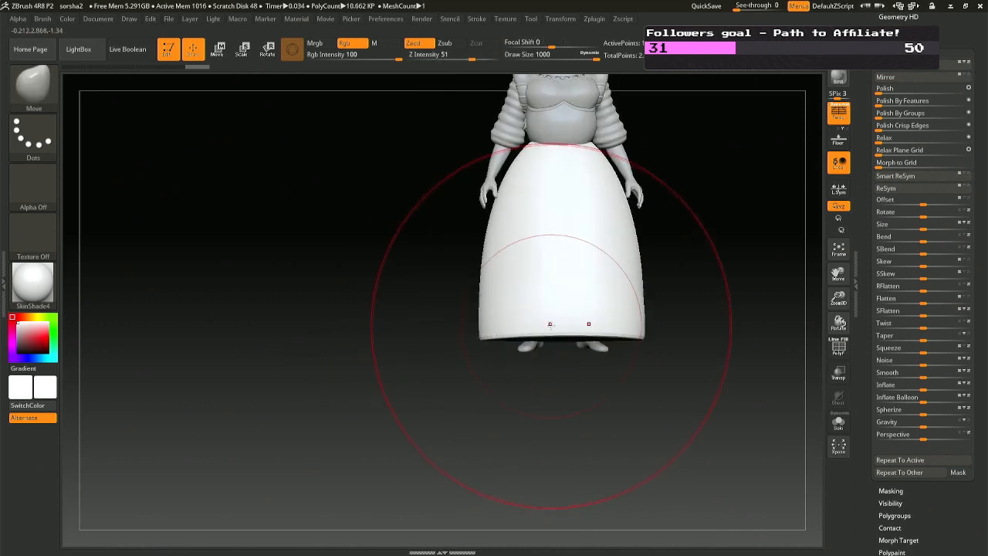
right_click(550, 324)
key("ctrl+z")
key("ctrl+z")
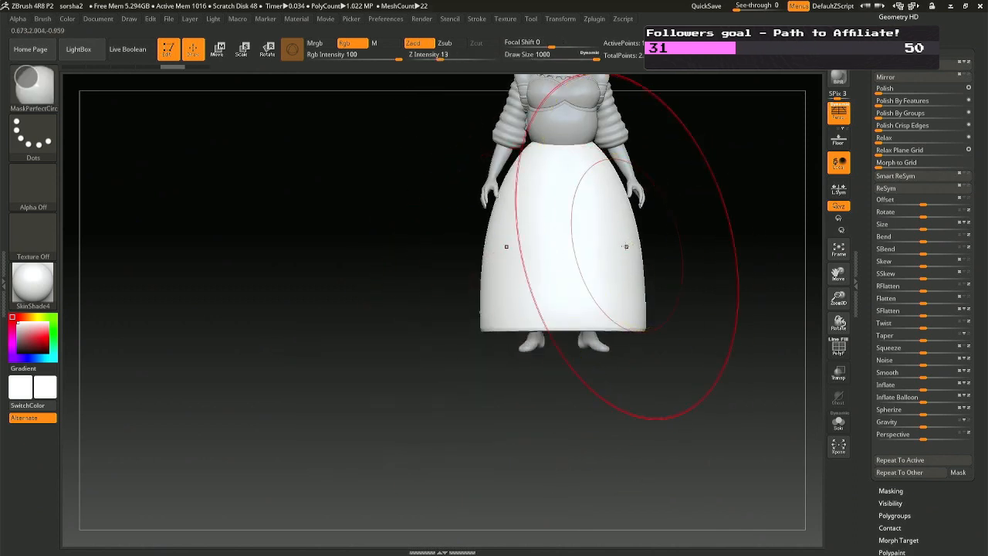
Lengthen the skirt down over the feet using the transform gizmo positioned at the waist, and return to Draw mode.
key("f")
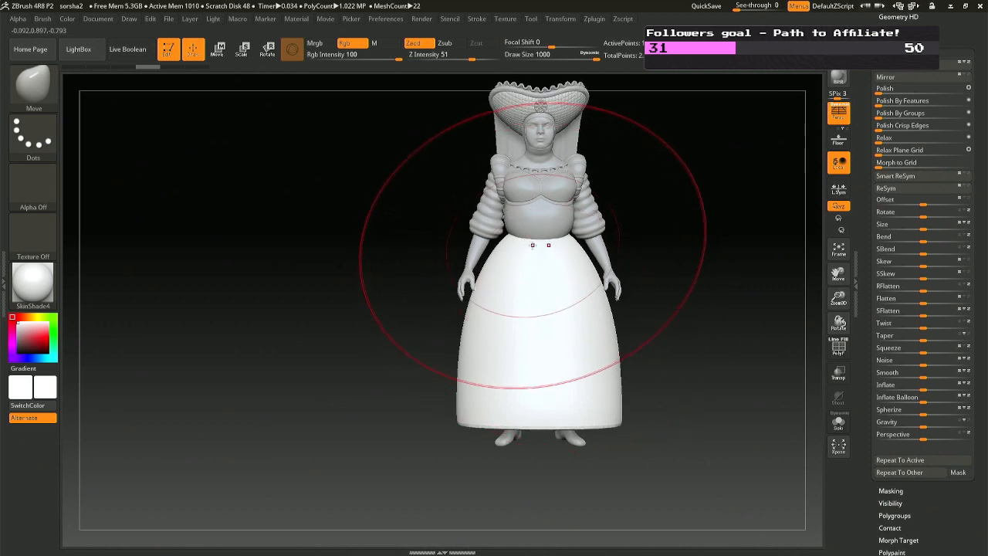
key("r")
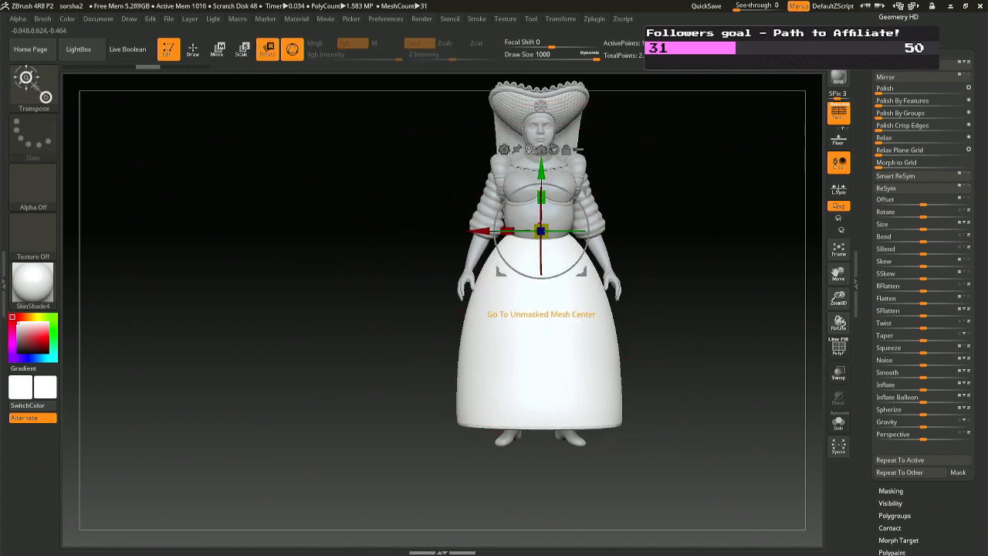
left_click(567, 346)
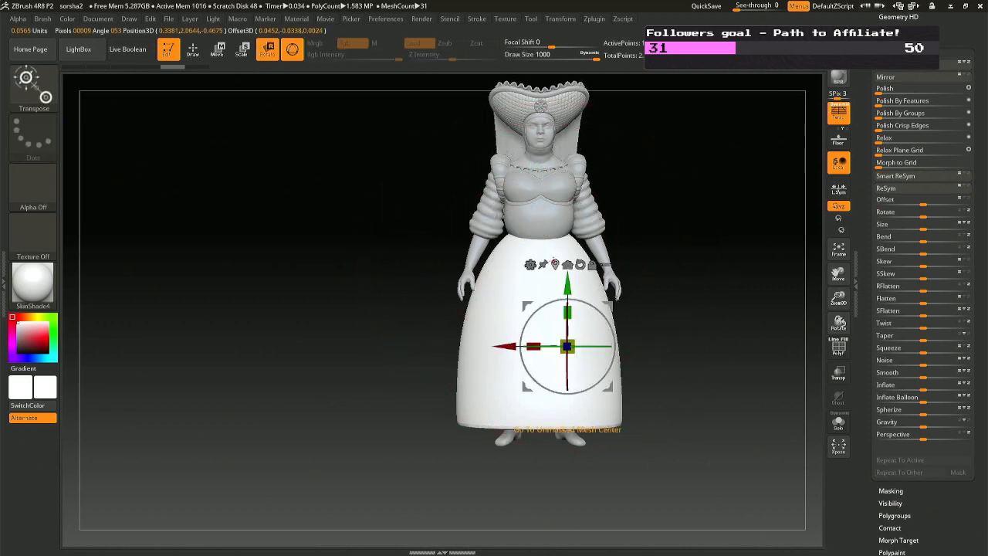
left_click(555, 265)
left_click_drag(542, 267, 544, 191, "alt")
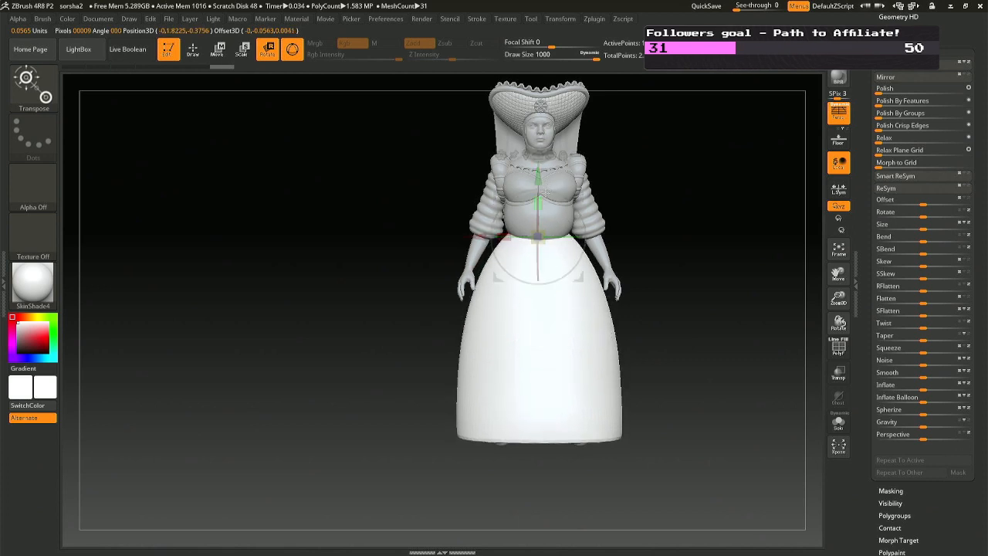
key("q")
Reduce the Move brush draw size to 197 and make the ribbed sleeves the active subtool.
scroll(591, 251, "up", 3)
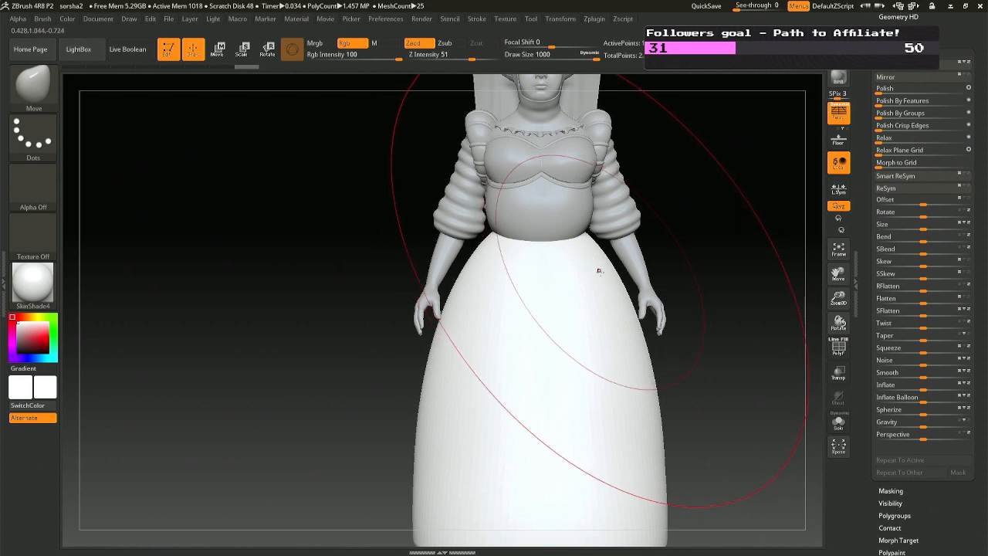
mouse_move(584, 287)
right_mouse_down()
mouse_move(493, 301)
mouse_move(491, 315)
mouse_move(546, 314)
right_mouse_up()
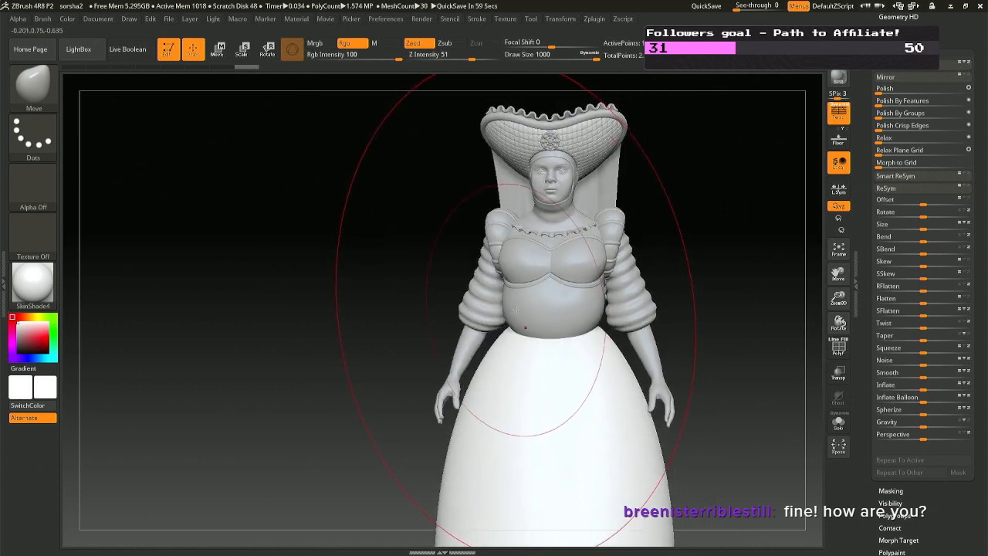
right_click_drag(502, 339, 490, 324, "shift")
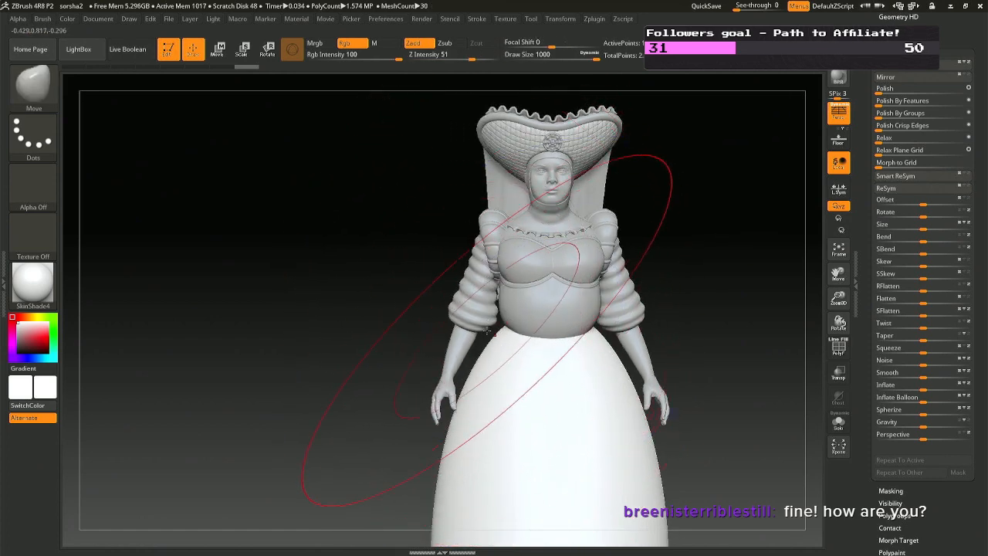
left_click_drag(469, 314, 422, 314)
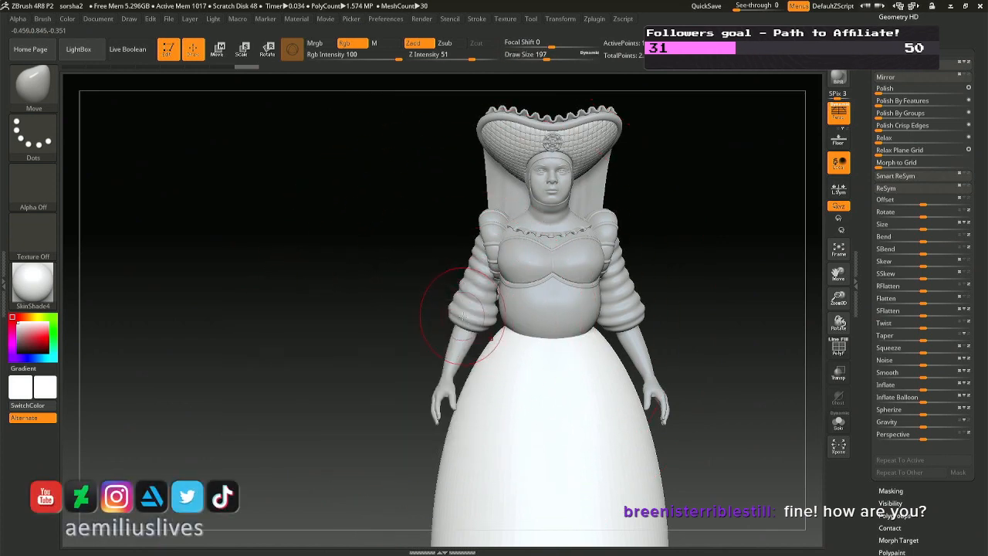
left_click(457, 314, "alt")
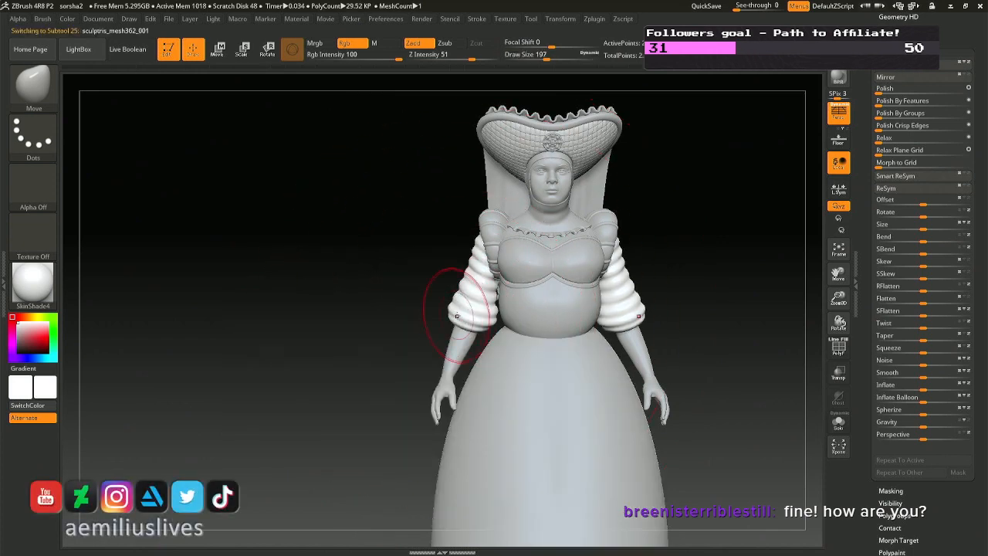
Make the skirt the active subtool and raise the Move brush draw size to 393.
mouse_move(467, 328)
right_mouse_down("ctrl")
mouse_move(486, 382)
mouse_move(444, 417)
mouse_move(514, 389)
right_mouse_up("ctrl")
right_click_drag(407, 329, 426, 295, "ctrl")
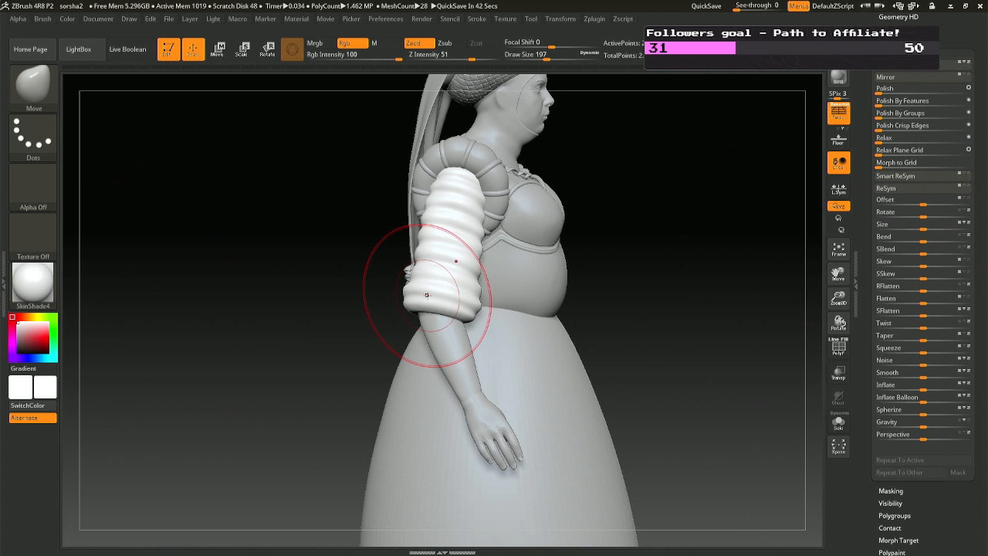
right_click_drag(471, 396, 483, 314, "alt")
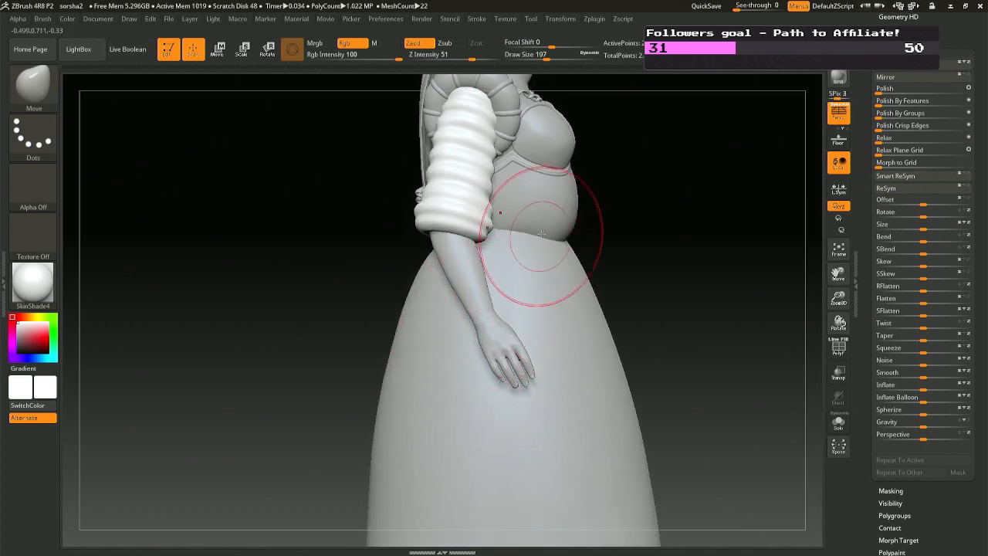
mouse_move(512, 260)
right_mouse_down()
mouse_move(557, 232)
mouse_move(578, 448)
right_mouse_up()
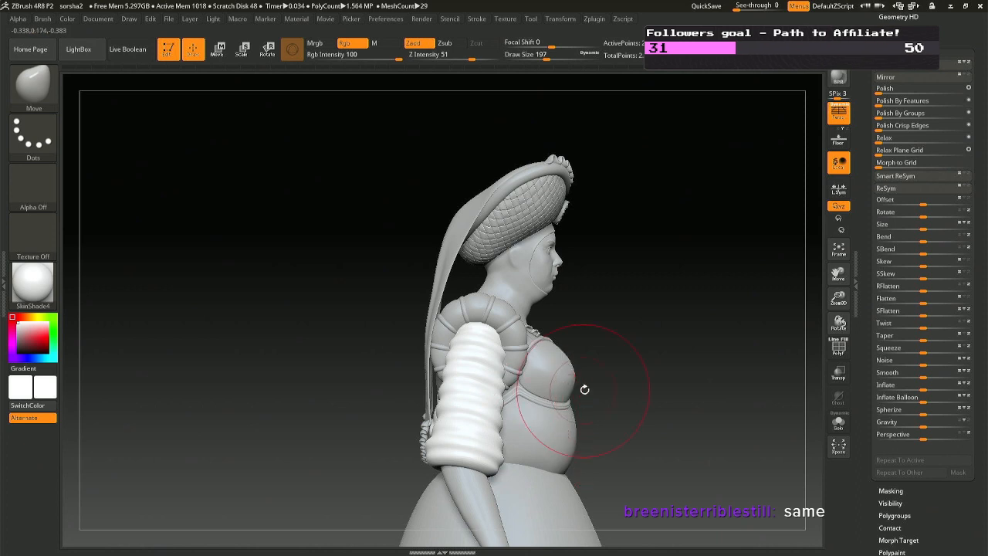
mouse_move(603, 465)
right_mouse_down("alt")
mouse_move(606, 328)
mouse_move(540, 344)
mouse_move(502, 371)
mouse_move(579, 398)
mouse_move(548, 358)
mouse_move(571, 359)
right_mouse_up("alt")
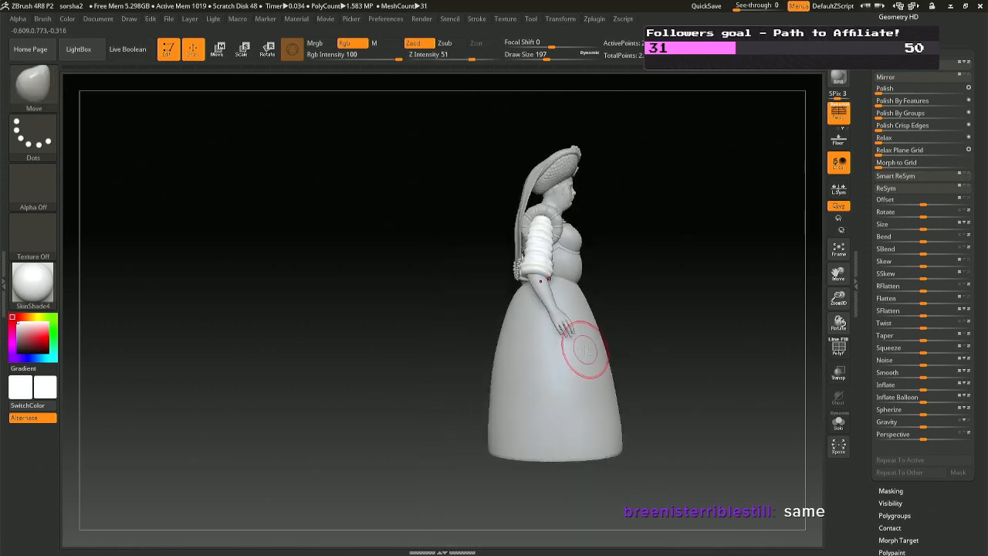
left_click(587, 316, "alt")
key("space")
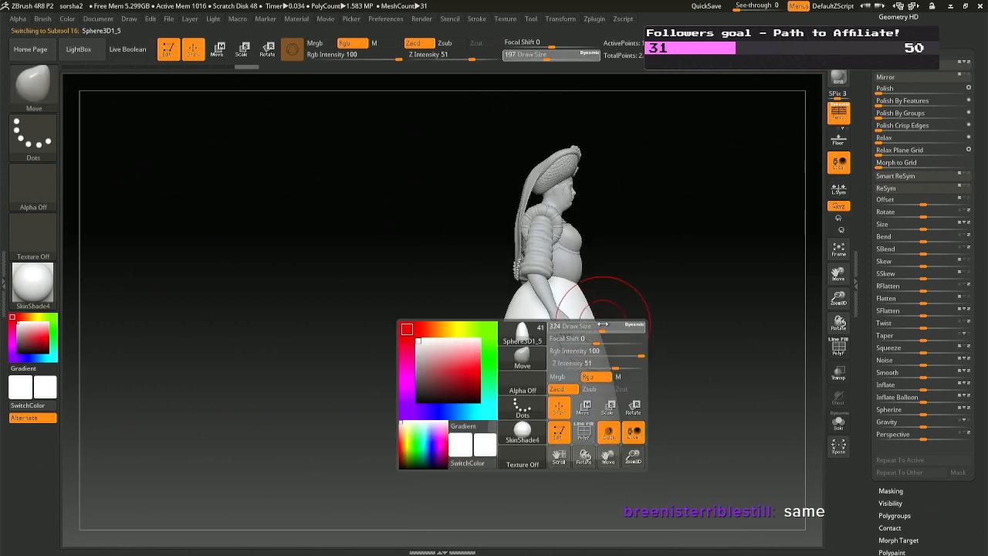
left_click_drag(603, 325, 605, 324)
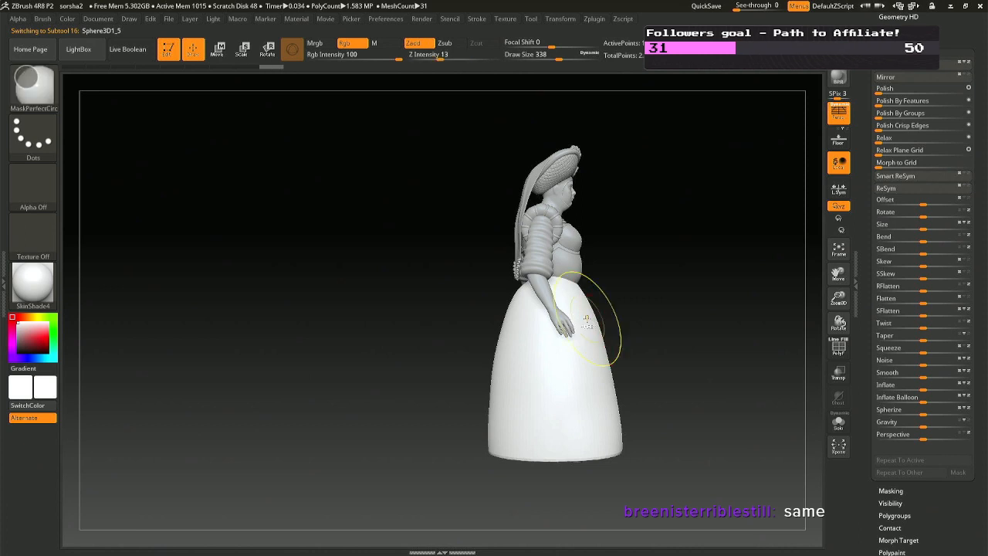
key("space")
left_click_drag(590, 318, 591, 315)
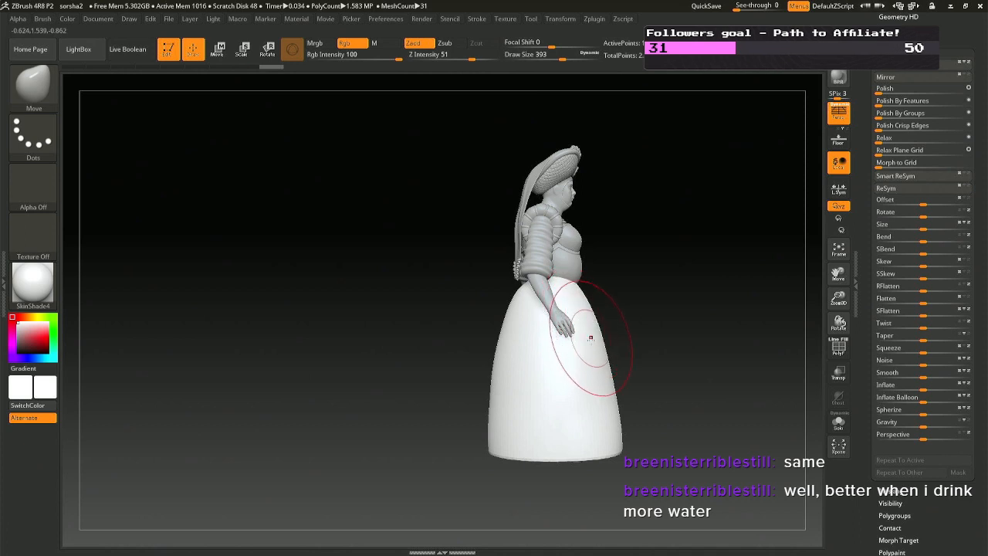
Try a Move stroke and rough masks on the skirt's upper part and sides, and remove them all.
left_click_drag(598, 346, 602, 362)
key("ctrl+z")
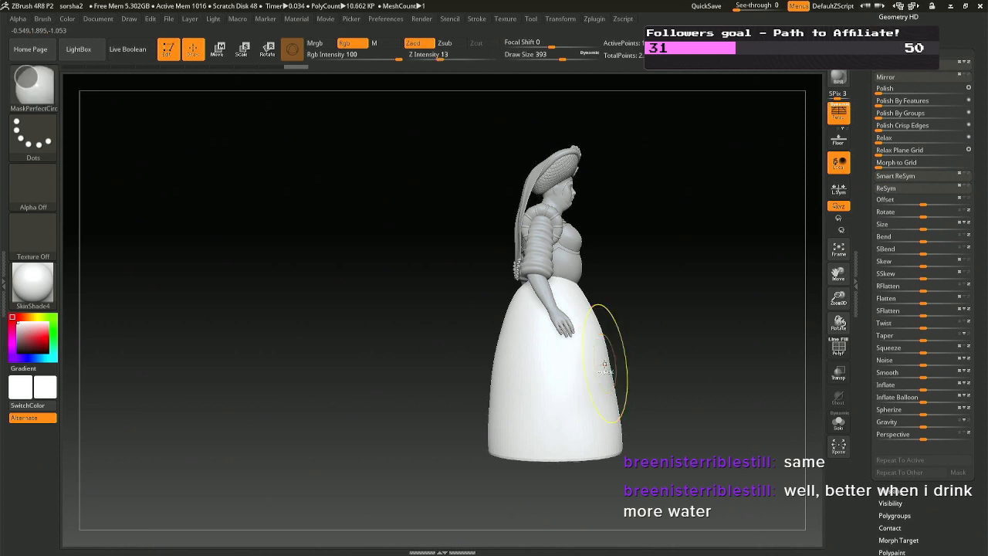
right_click_drag(605, 360, 543, 340)
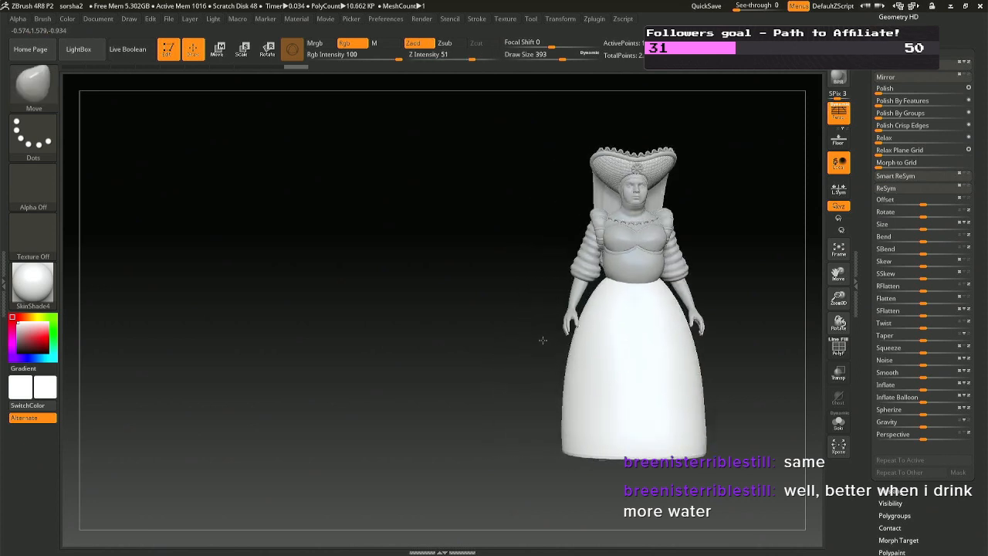
right_click_drag(624, 329, 476, 309, "alt")
mouse_move(446, 283)
left_mouse_down("ctrl")
mouse_move(442, 330)
mouse_move(436, 288)
mouse_move(429, 294)
mouse_move(463, 300)
left_mouse_up("ctrl")
key("ctrl+z")
right_click_drag(641, 325, 543, 314)
mouse_move(543, 313)
left_mouse_down("ctrl")
mouse_move(572, 339)
mouse_move(585, 331)
mouse_move(595, 370)
mouse_move(554, 380)
mouse_move(538, 339)
left_mouse_up("ctrl")
right_click_drag(538, 336, 627, 332)
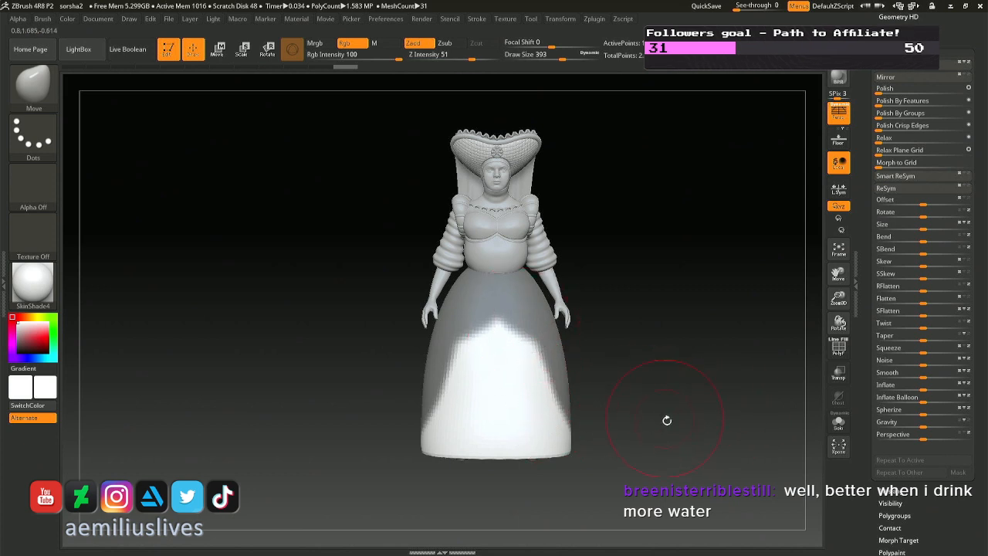
left_click_drag(671, 428, 692, 403, "ctrl")
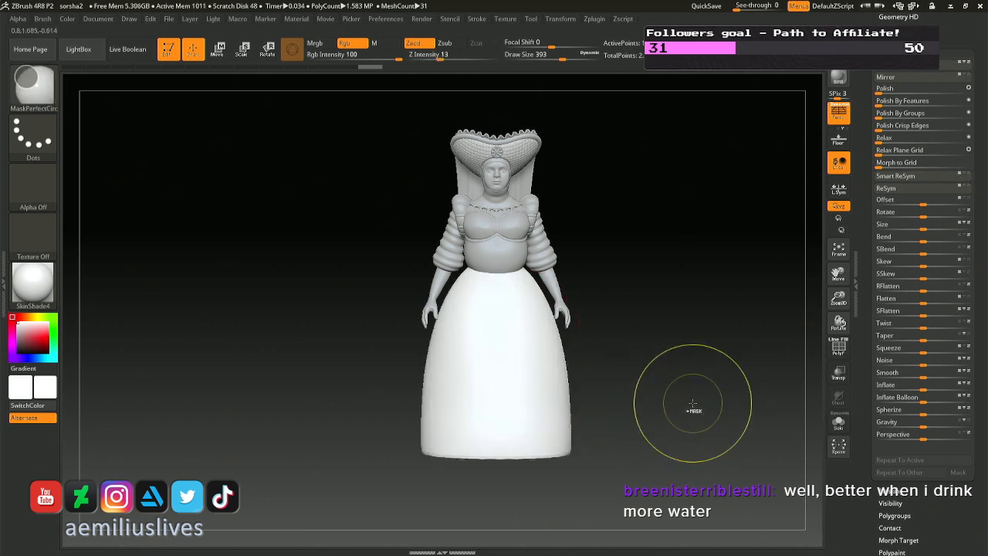
left_click_drag(473, 280, 466, 281, "ctrl")
Make the ruffled neckline trim the active subtool.
right_click_drag(644, 273, 650, 363, "ctrl")
mouse_move(651, 363)
left_mouse_down()
mouse_move(621, 359)
mouse_move(651, 378)
mouse_move(640, 364)
left_mouse_up()
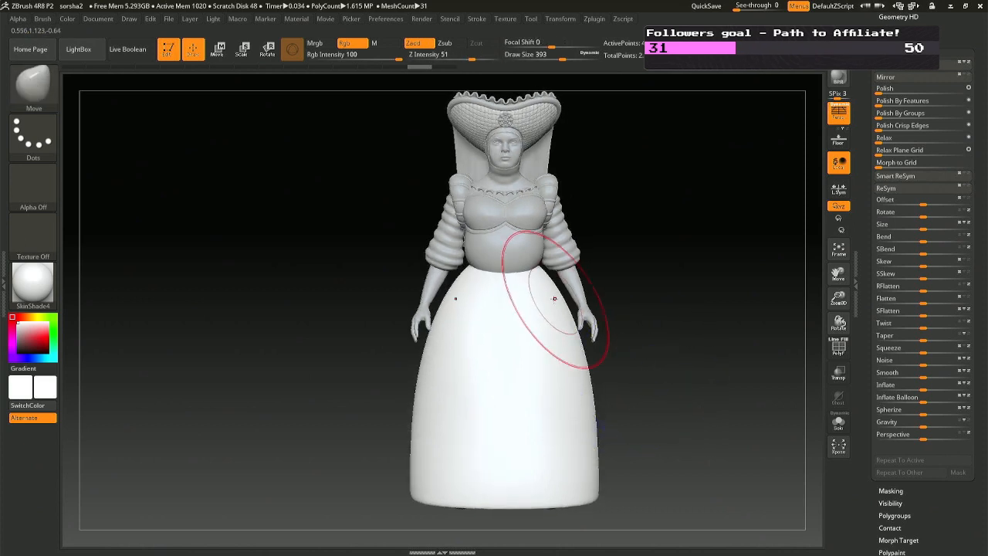
right_click_drag(551, 324, 561, 425, "ctrl")
right_click_drag(500, 286, 480, 466, "alt")
left_click_drag(564, 312, 565, 310, "ctrl")
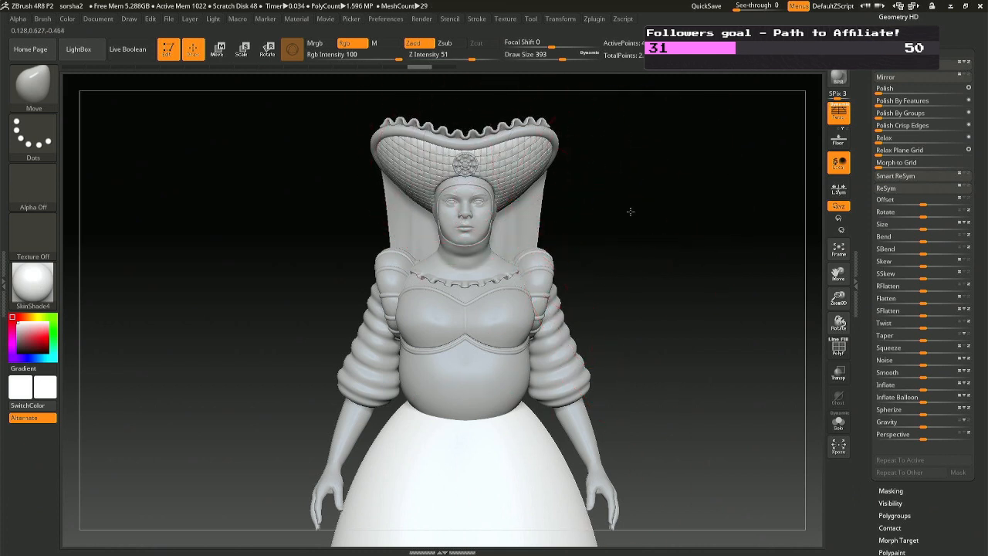
left_click_drag(631, 212, 614, 216)
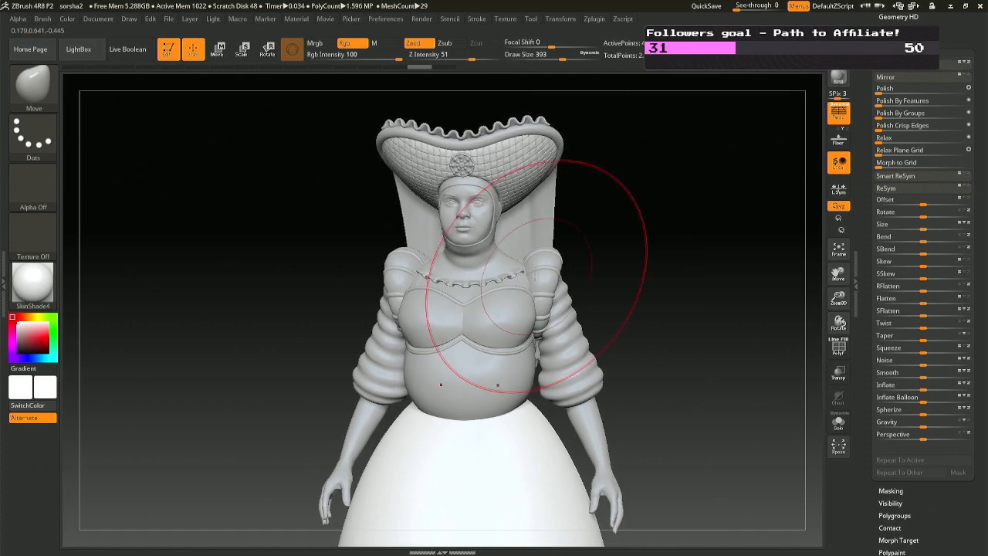
left_click(482, 278, "alt")
left_click(480, 281, "alt")
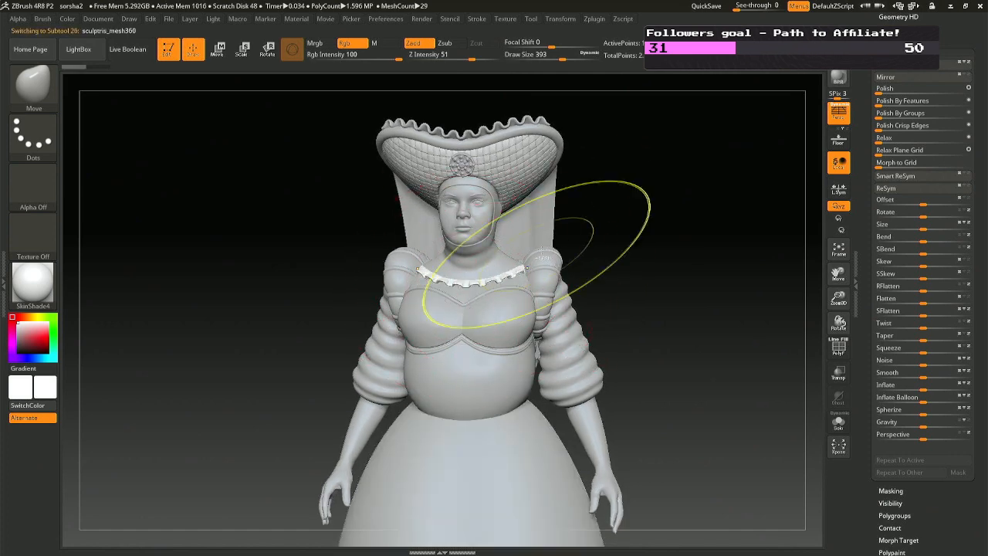
right_click_drag(538, 258, 750, 285, "ctrl")
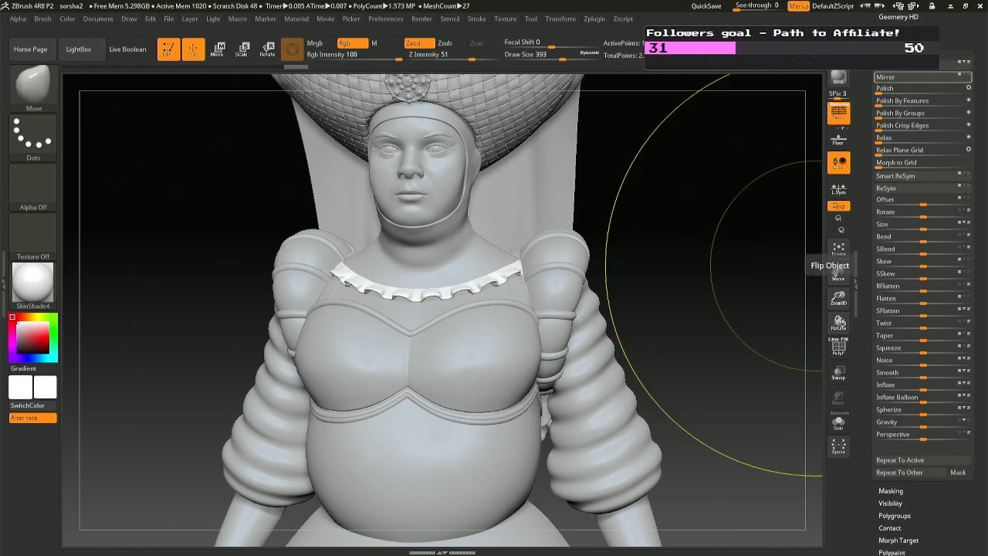
scroll(904, 154, "up", 5)
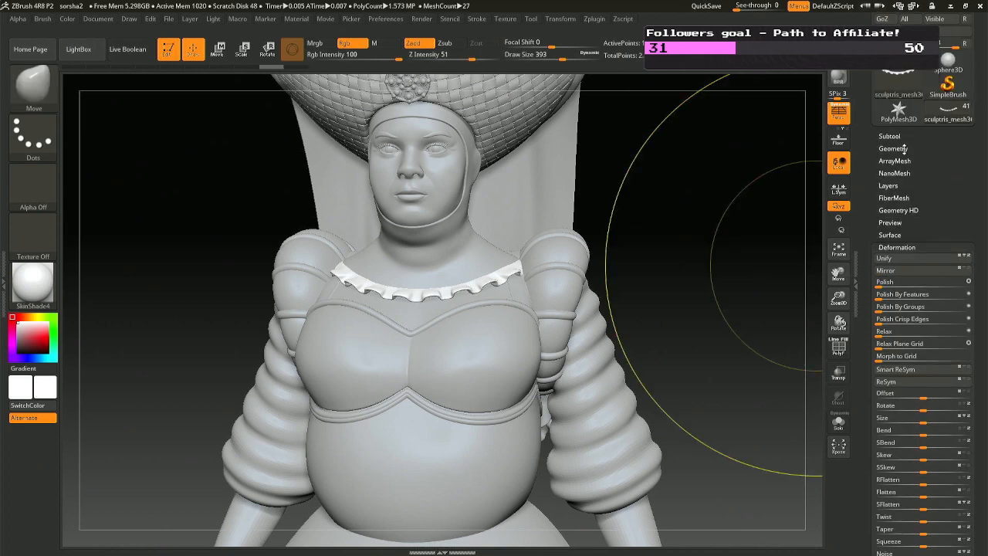
left_click(903, 148)
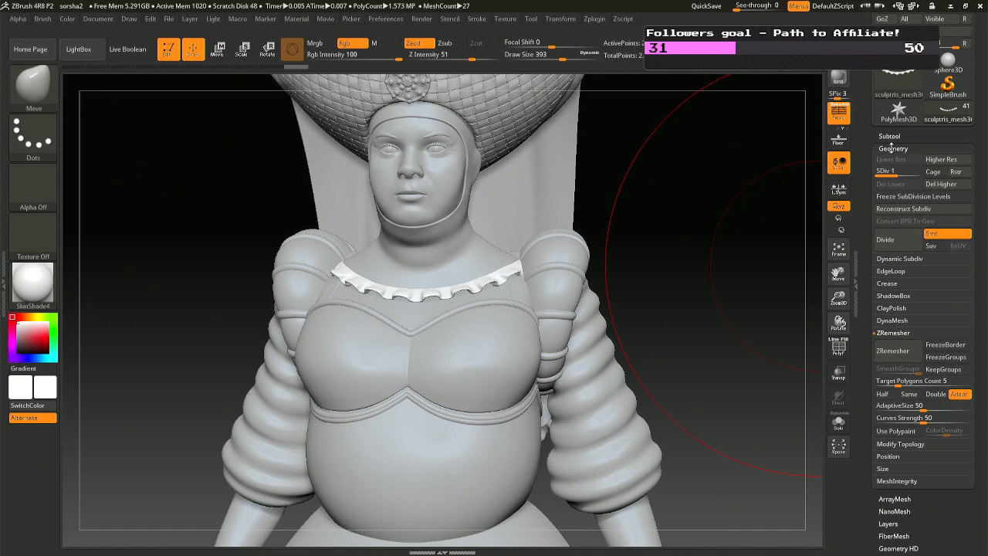
left_click(904, 150)
left_click(897, 247)
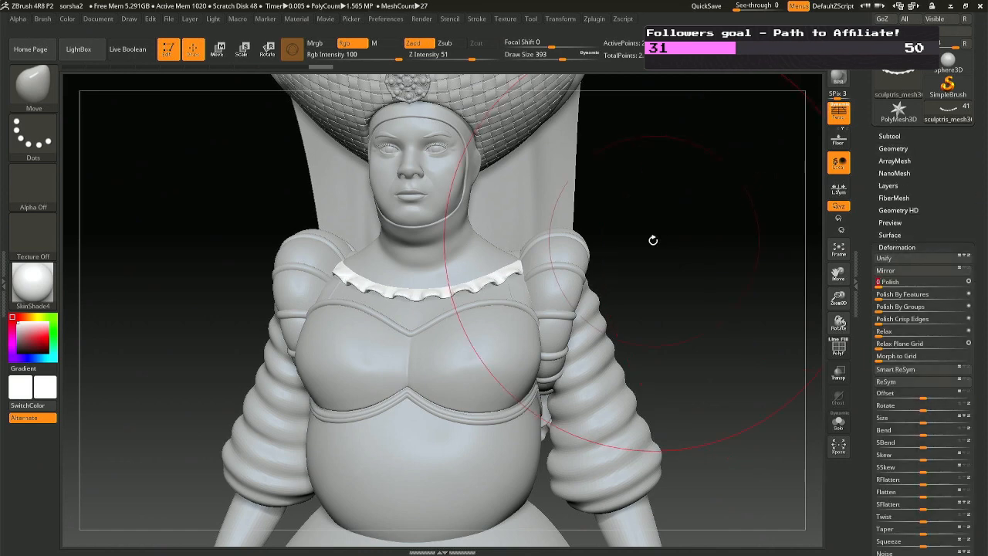
mouse_move(653, 236)
left_mouse_down()
mouse_move(670, 240)
mouse_move(662, 262)
mouse_move(643, 260)
mouse_move(643, 215)
mouse_move(654, 270)
mouse_move(677, 260)
mouse_move(675, 238)
mouse_move(687, 262)
left_mouse_up()
key("ctrl")
key("ctrl+z")
key("f")
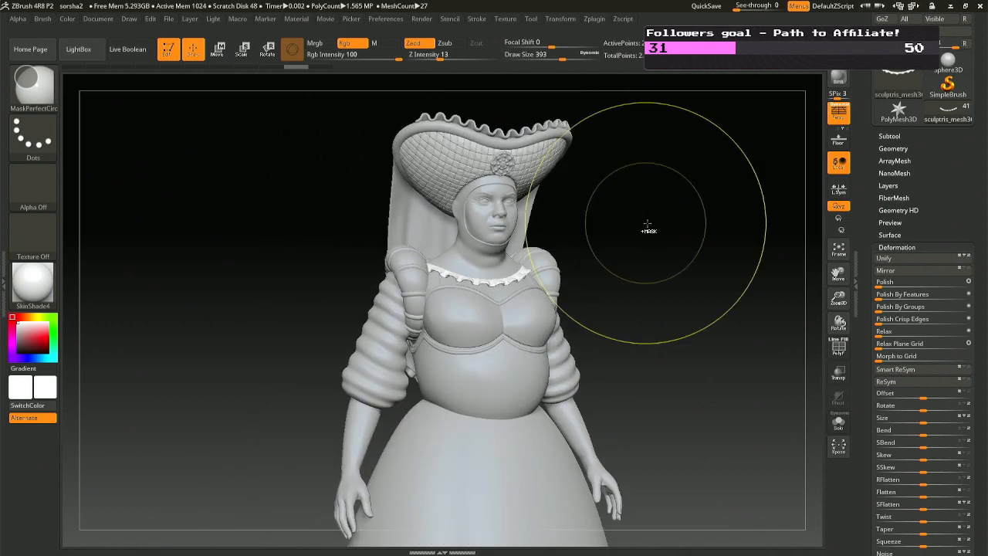
mouse_move(620, 225)
left_mouse_down()
mouse_move(591, 247)
mouse_move(602, 251)
left_mouse_up()
right_click_drag(633, 262, 610, 316, "ctrl")
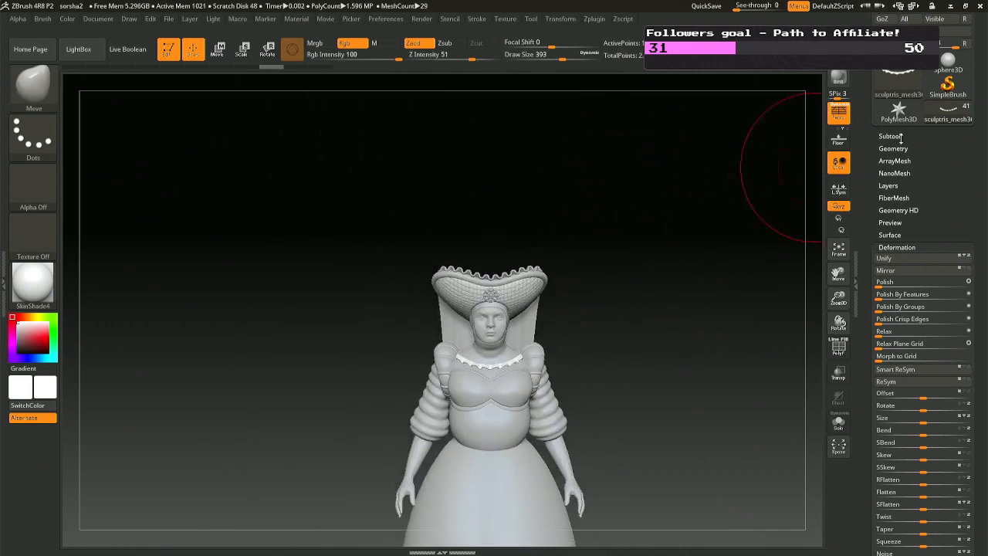
Make the Sphere3D1_7 subtool around the neck active, isolate it with Solo, and mask its upper half.
key("n")
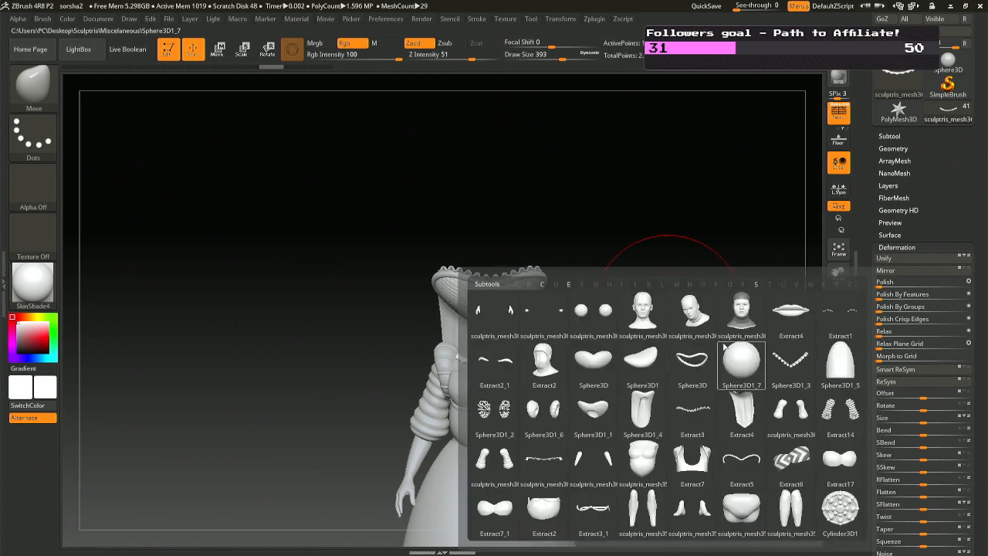
mouse_move(747, 366)
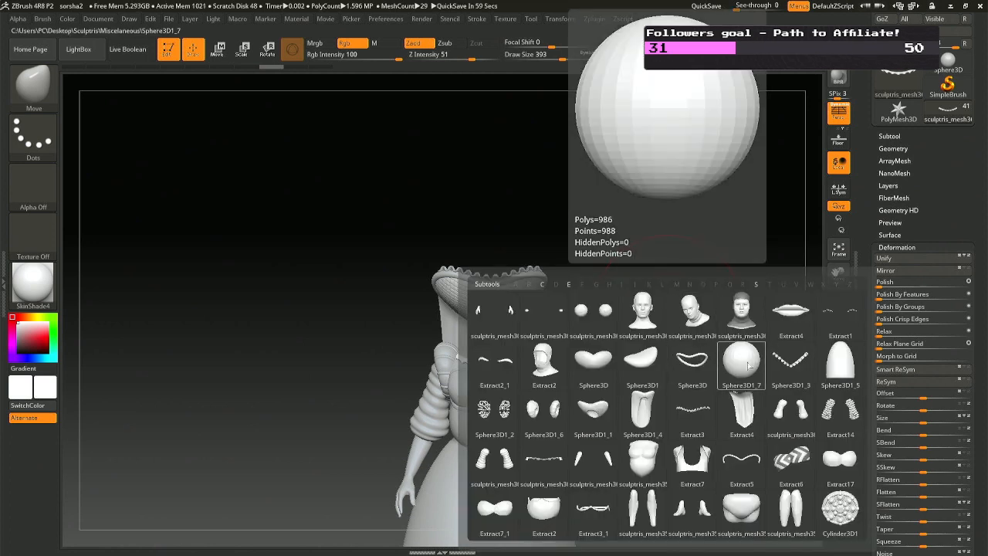
left_click(840, 362)
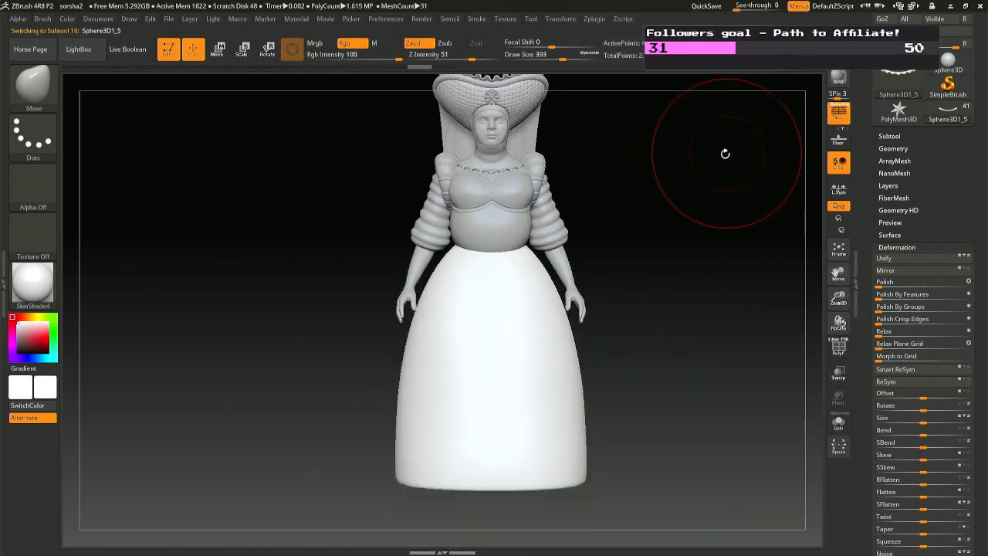
key("n")
left_click(749, 257)
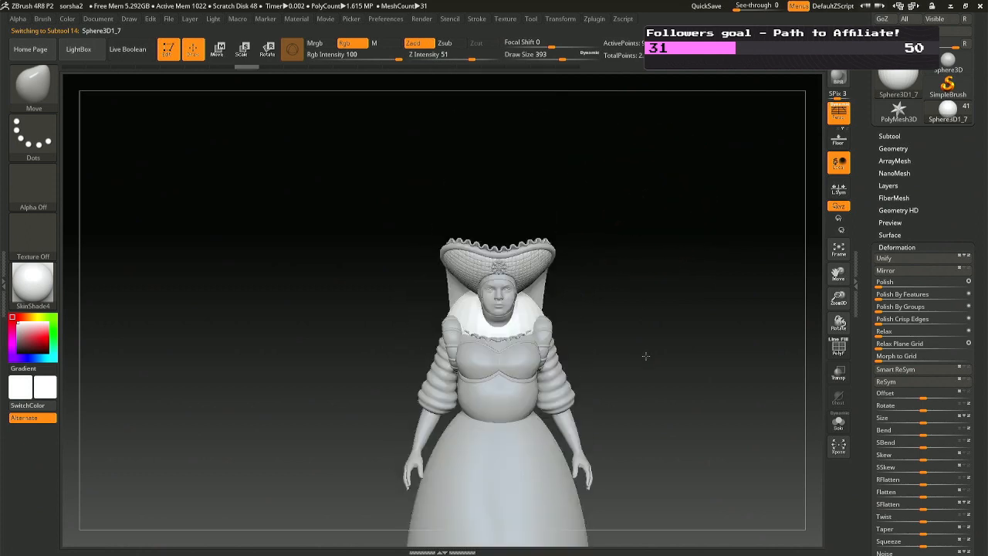
left_click(839, 422)
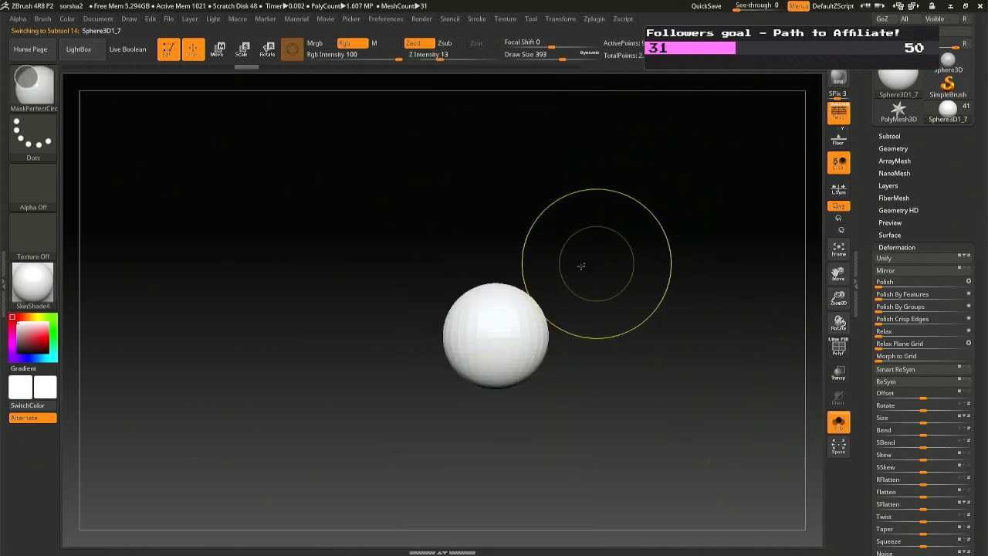
mouse_move(563, 269)
left_mouse_down("ctrl")
mouse_move(409, 342)
mouse_move(420, 344)
left_mouse_up("ctrl")
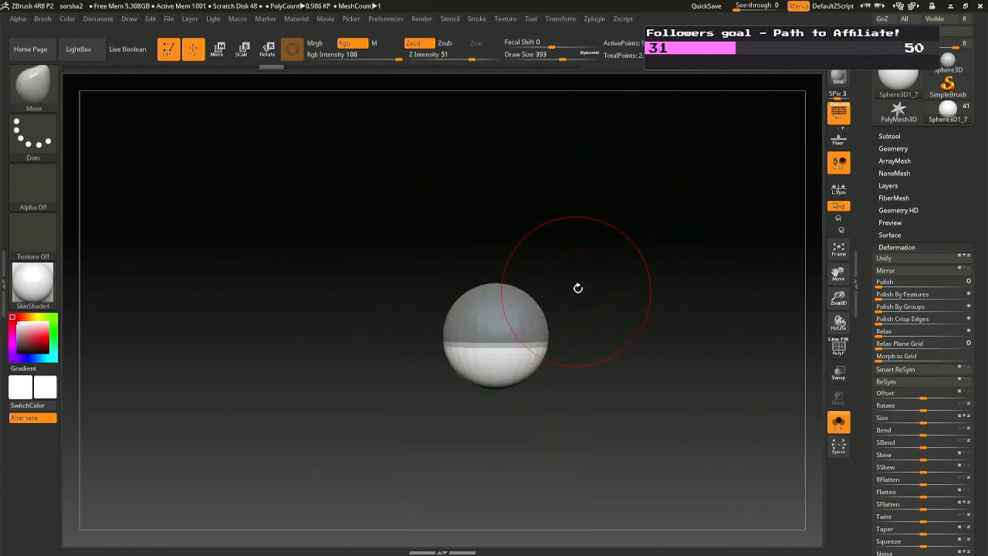
mouse_move(589, 272)
left_mouse_down()
mouse_move(564, 273)
mouse_move(625, 276)
mouse_move(587, 285)
mouse_move(625, 296)
left_mouse_up()
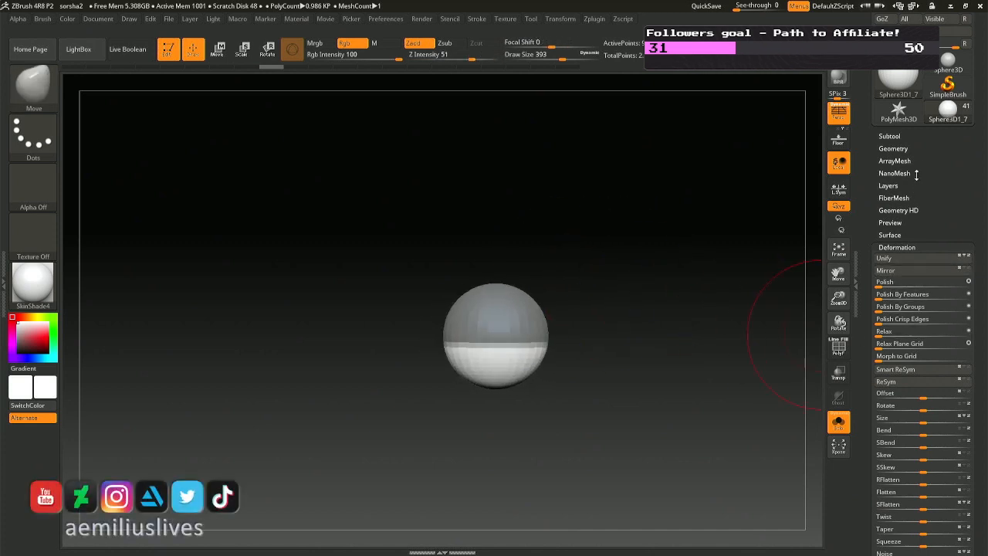
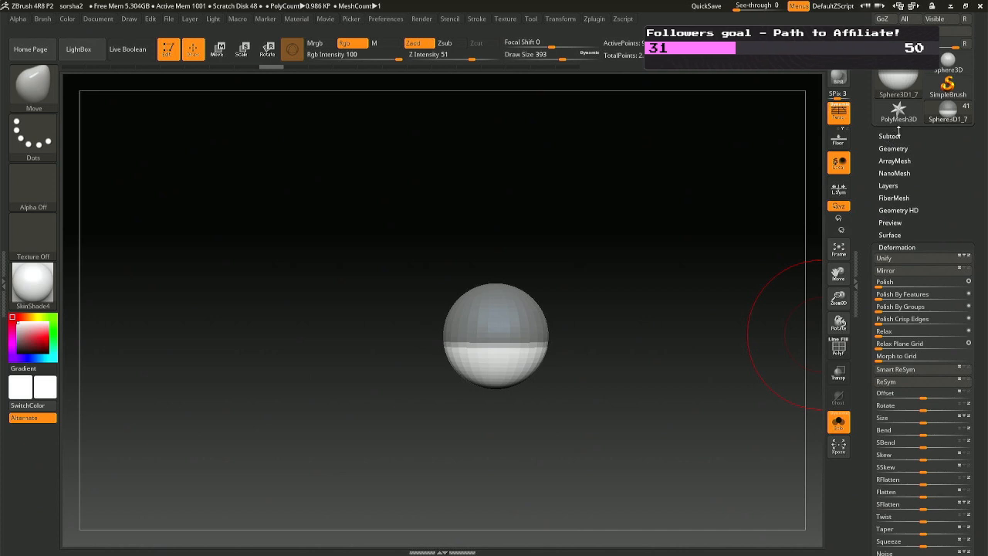
Extract the masked half of the sphere as a new subtool with a thickness of 0.02 and accept it.
left_click(892, 135)
scroll(950, 420, "down", 4)
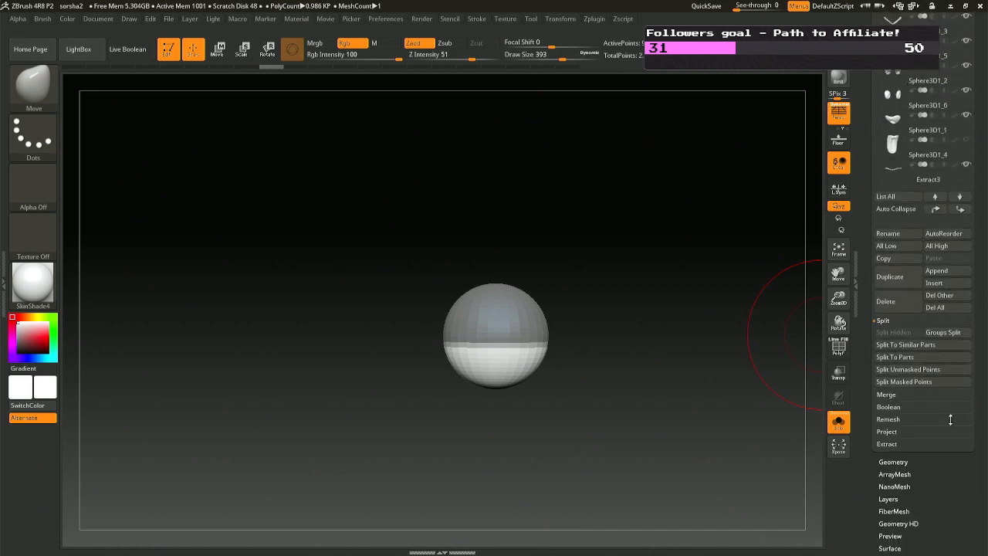
left_click(899, 444)
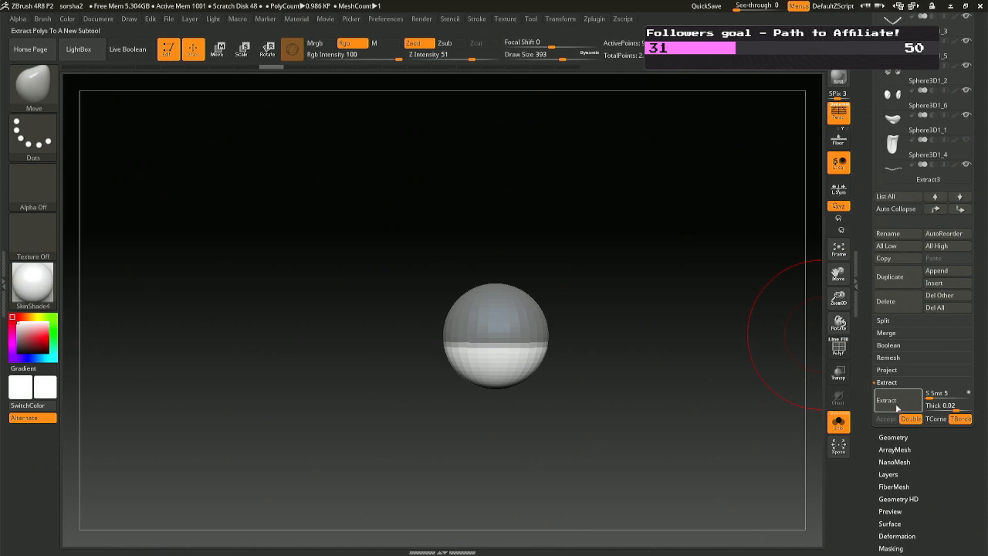
left_click(896, 401)
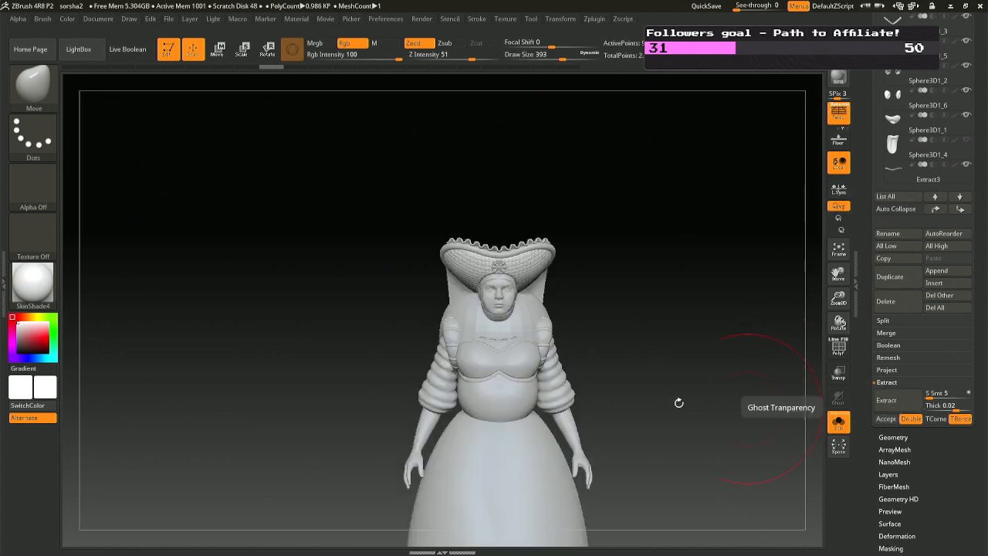
left_click(887, 418)
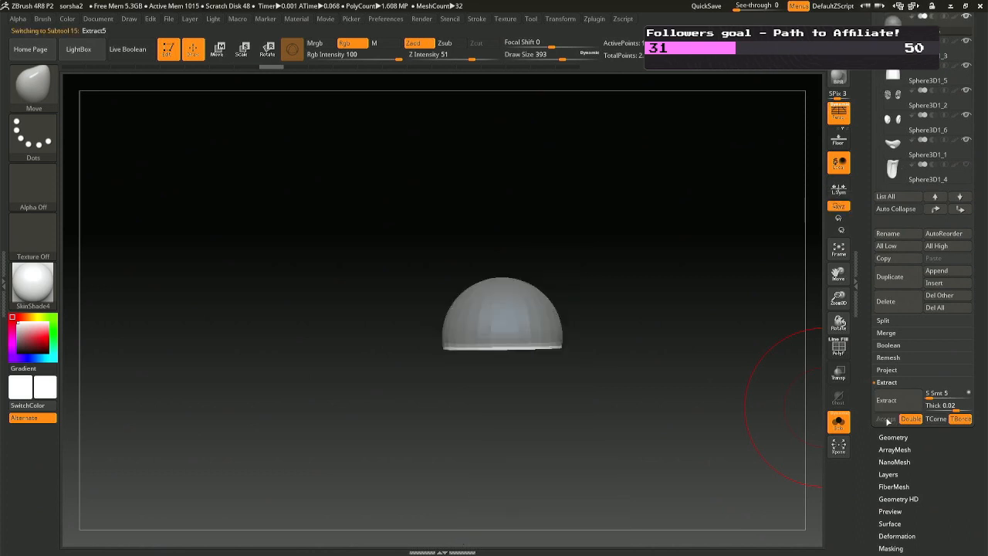
Clear the mask from the extracted dome and turn its hollow underside into view.
mouse_move(564, 282)
left_mouse_down()
mouse_move(532, 342)
mouse_move(583, 276)
left_mouse_up()
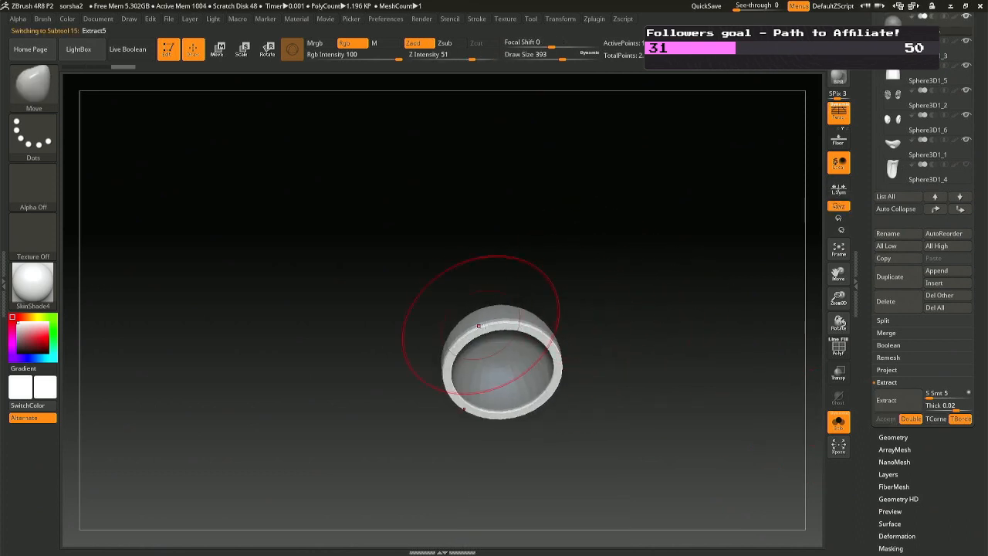
mouse_move(479, 325)
left_mouse_down()
mouse_move(635, 342)
mouse_move(622, 349)
mouse_move(624, 368)
mouse_move(613, 306)
left_mouse_up()
scroll(973, 411, "down", 5)
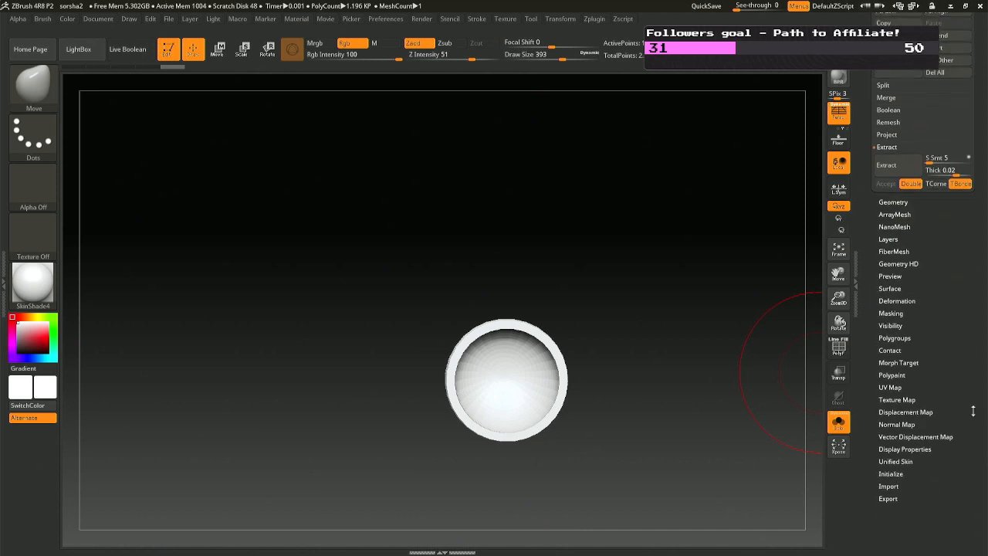
Smooth the extracted dome with the Polish deformation at 100 and thin its rim with a slight negative Inflate.
left_click(911, 301)
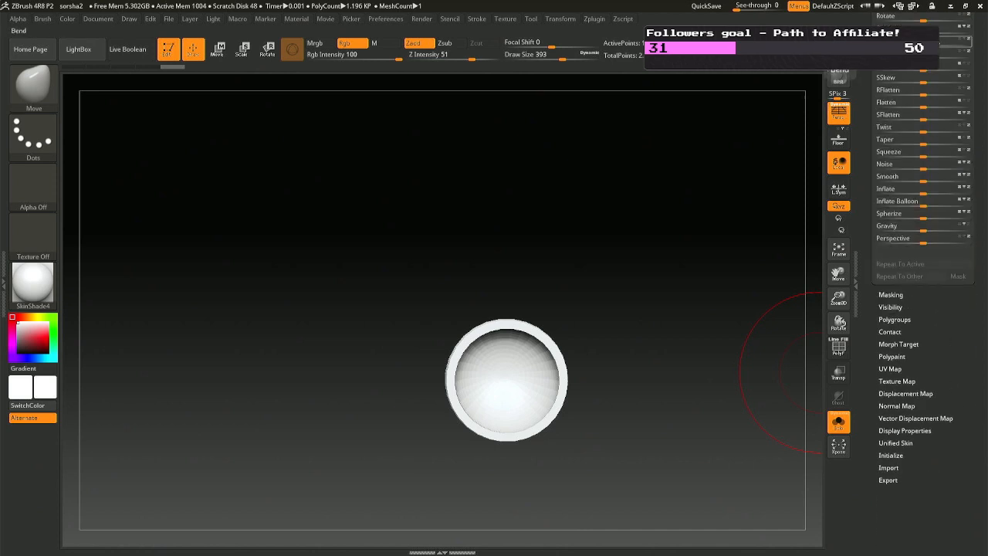
scroll(986, 157, "up", 6)
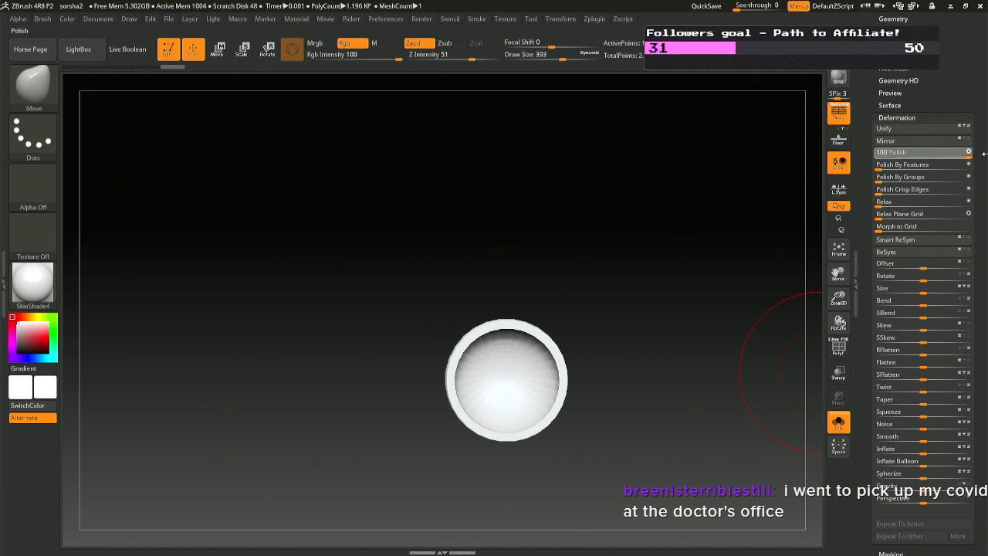
scroll(979, 349, "down", 5)
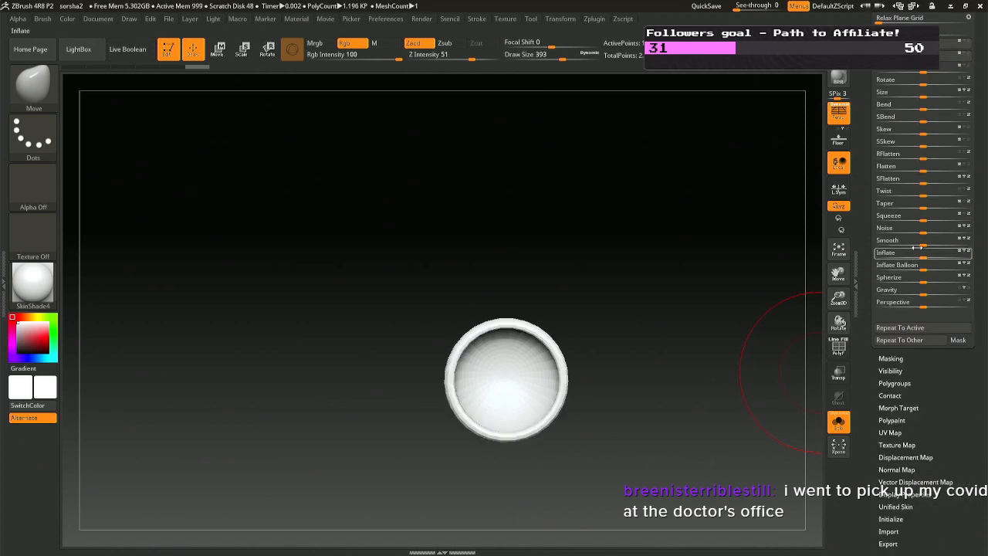
left_click_drag(922, 253, 913, 258)
left_click_drag(983, 150, 984, 295)
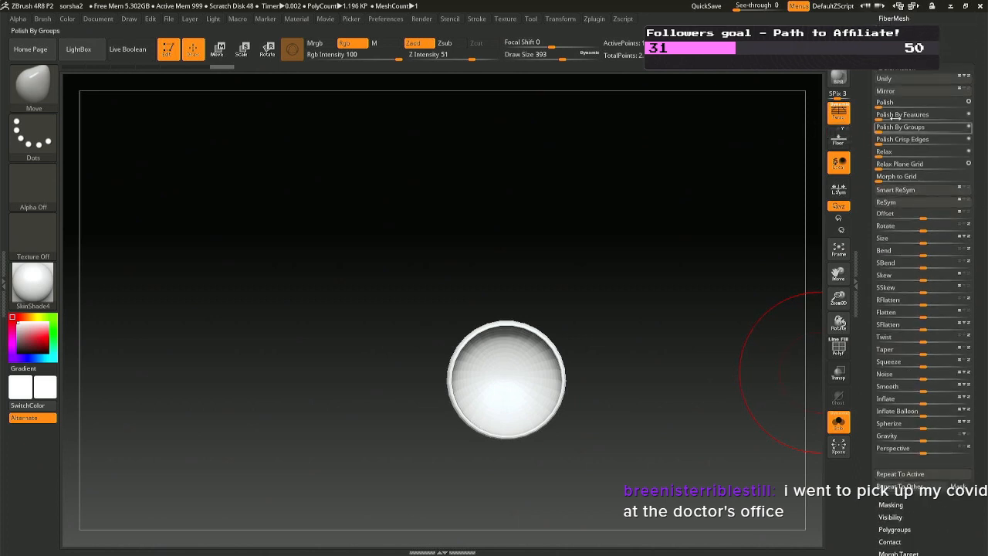
left_click_drag(879, 103, 984, 103)
Centre the dome's hollow underside in view and turn on radial symmetry.
mouse_move(537, 240)
left_mouse_down()
mouse_move(518, 407)
mouse_move(511, 202)
left_mouse_up()
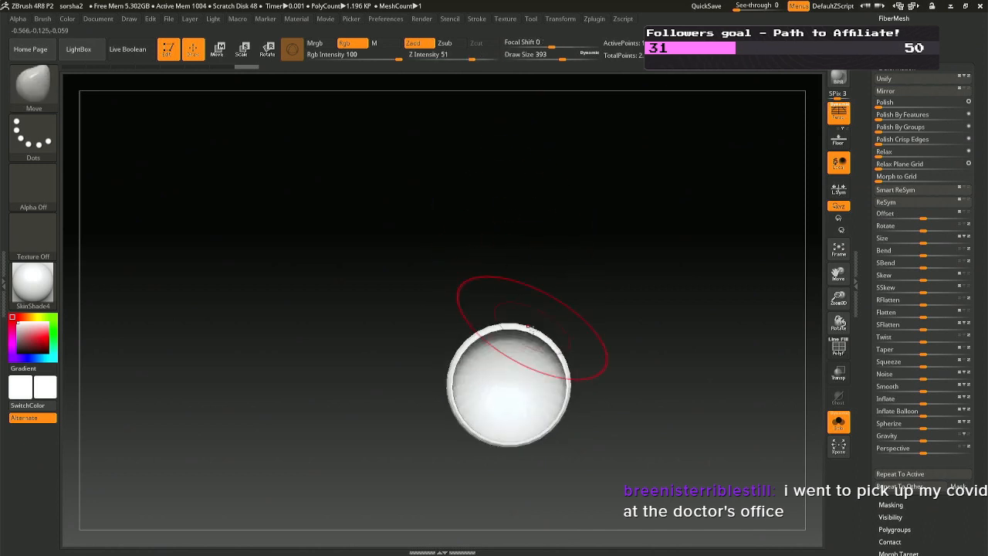
left_click_drag(535, 319, 511, 194, "alt")
left_click(563, 18)
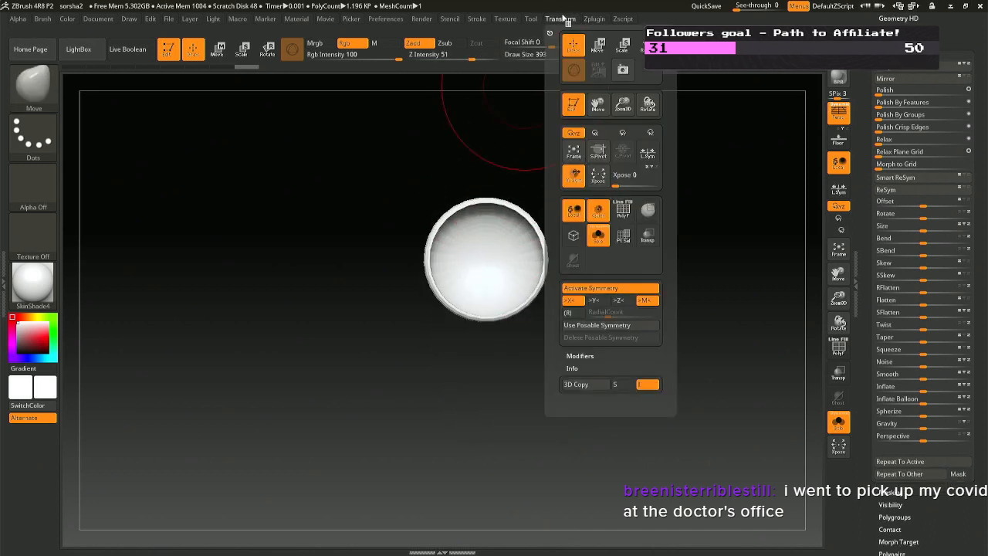
left_click(567, 312)
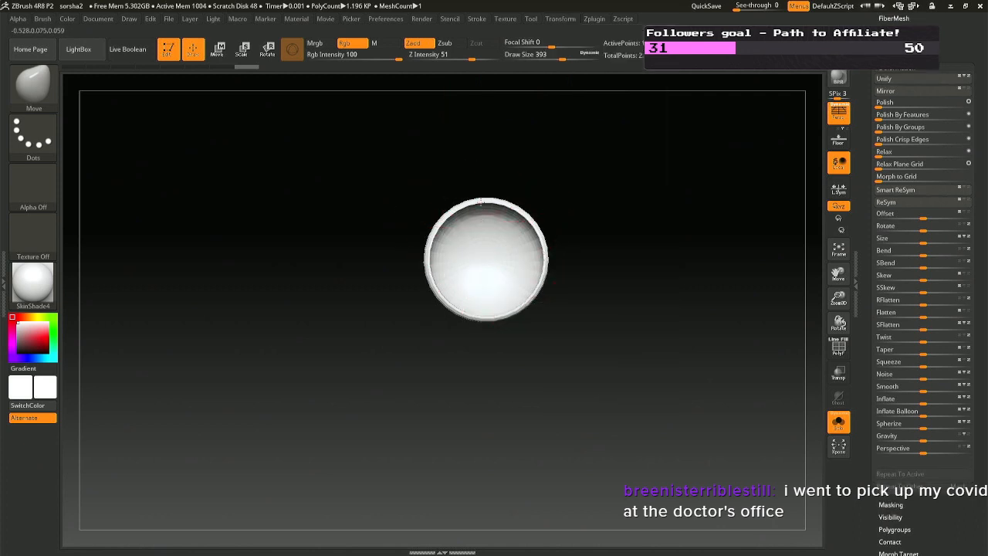
Try to pull the dome's rim outward into radial points with the Move brush at a draw size of 83.
key("space")
mouse_move(480, 201)
left_mouse_down()
mouse_move(452, 202)
mouse_move(480, 172)
left_mouse_up()
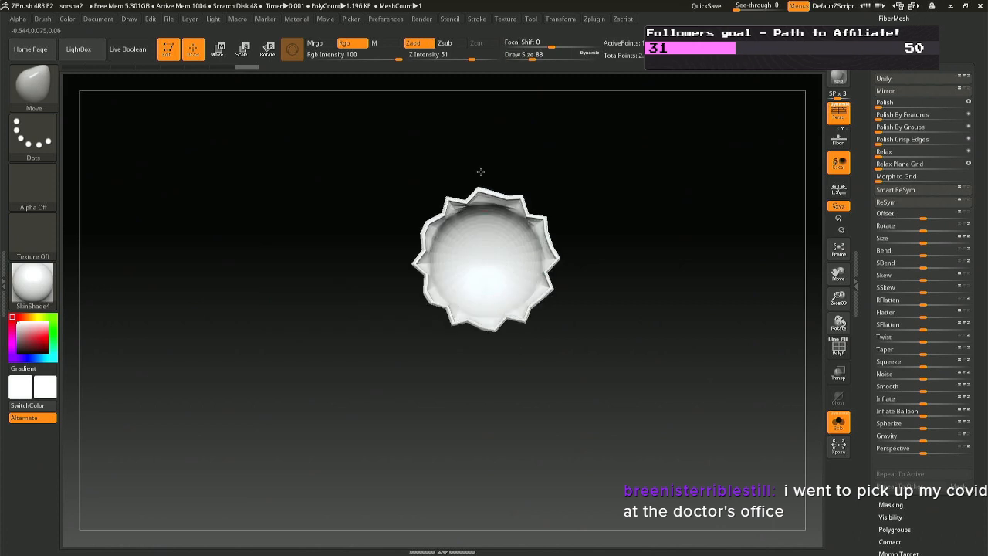
key("ctrl+z")
key("ctrl+z")
key("ctrl+z")
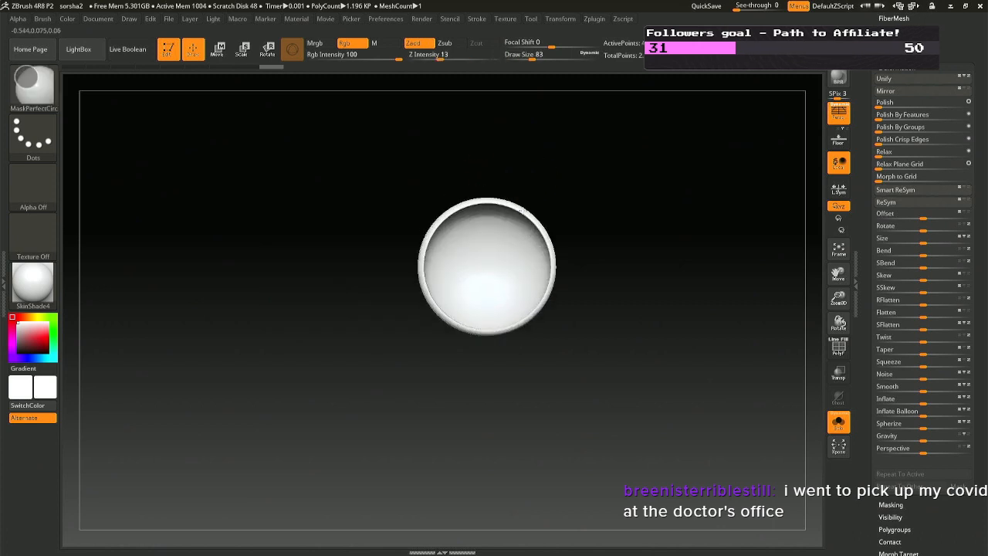
Try to pull the rim outward into a ring of separate lobes with the Move brush.
mouse_move(479, 202)
left_mouse_down()
mouse_move(483, 160)
mouse_move(503, 185)
mouse_move(512, 180)
mouse_move(411, 209)
mouse_move(456, 185)
left_mouse_up()
left_click_drag(478, 145, 478, 373)
left_click_drag(421, 176, 433, 293, "alt")
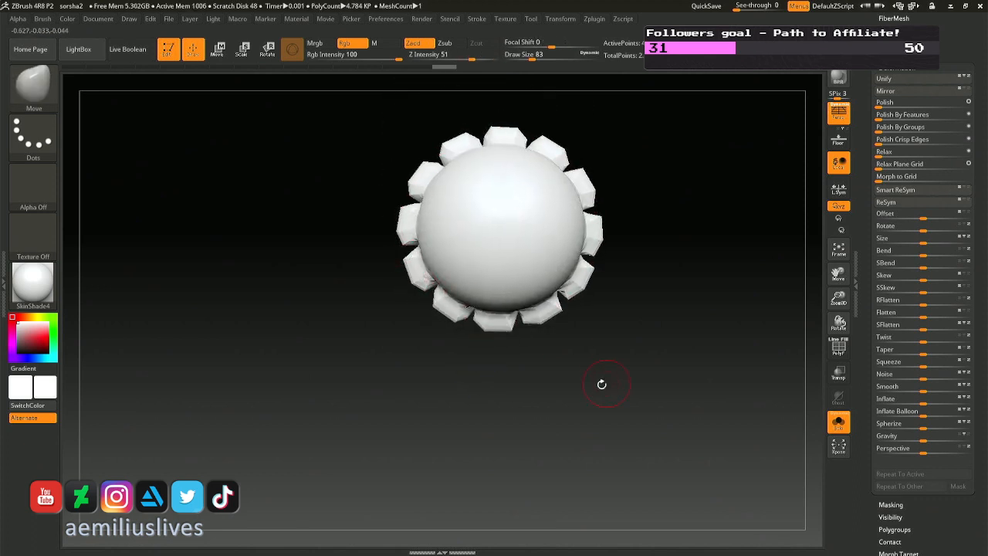
Undo the lobe strokes back to the plain round rim.
key("ctrl")
key("ctrl+z")
key("ctrl+z")
key("ctrl+z")
key("ctrl+z")
key("ctrl+z")
key("ctrl+z")
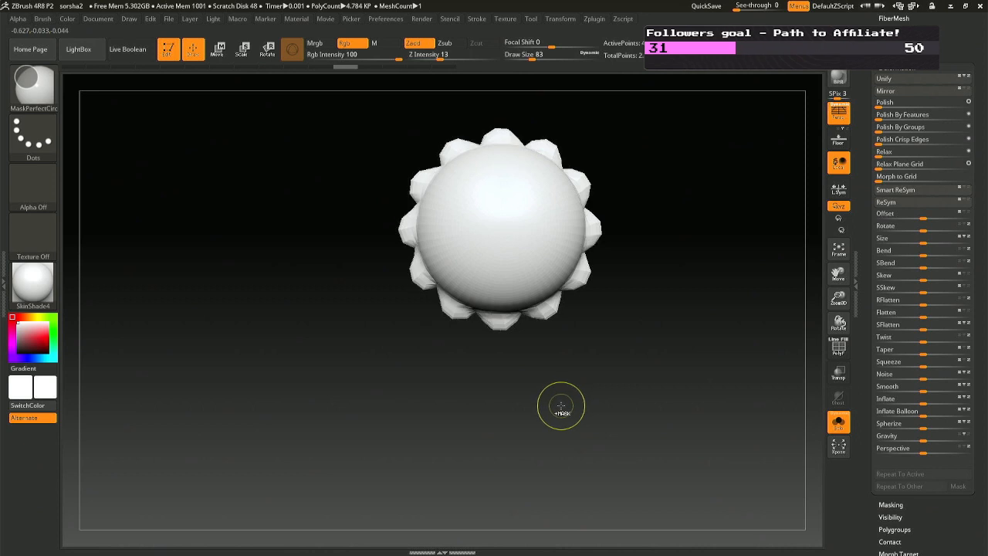
key("ctrl+z")
key("ctrl+z")
key("ctrl+z")
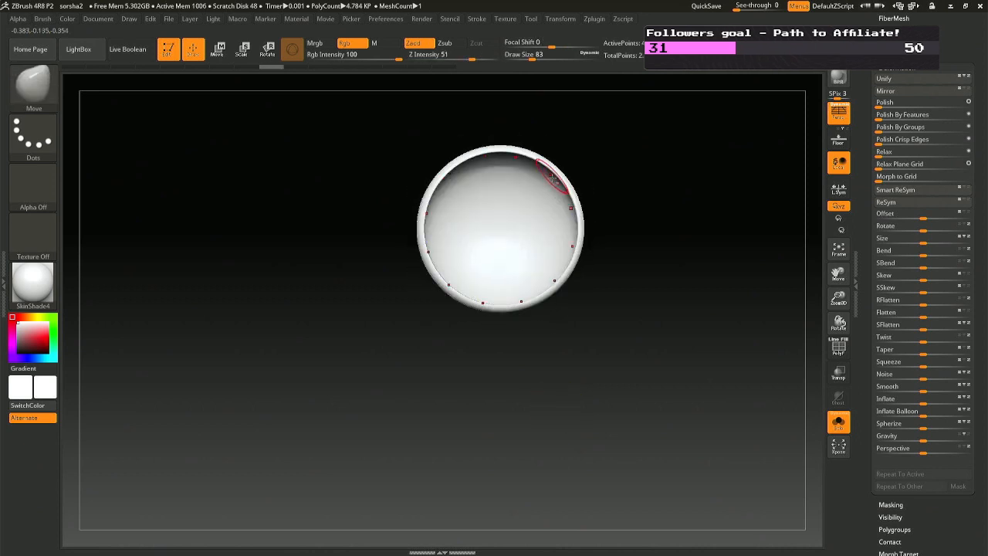
key("ctrl+z")
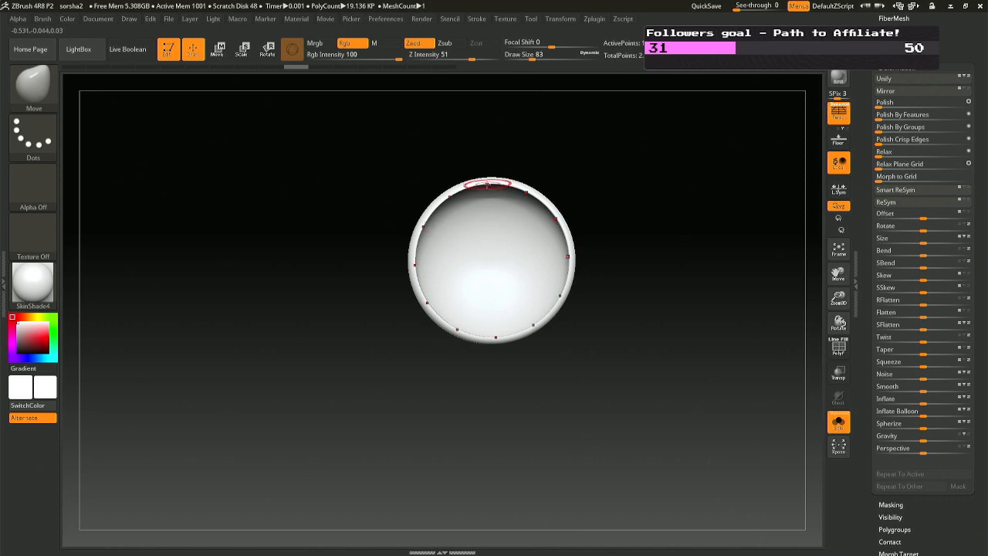
Pull the dome's rim outward into a ring of rounded petals with the Move brush at a draw size of 83.
left_click_drag(491, 184, 495, 165)
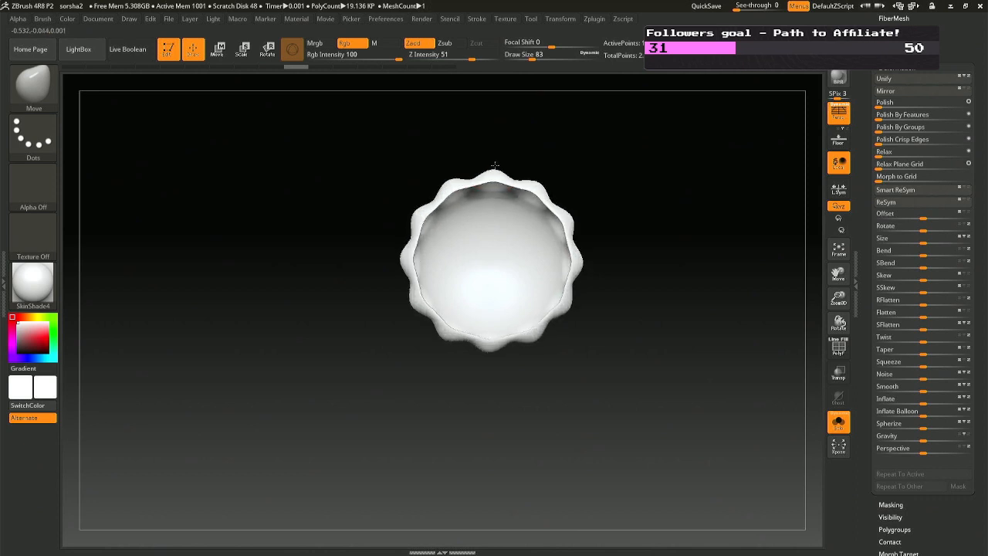
key("ctrl+z")
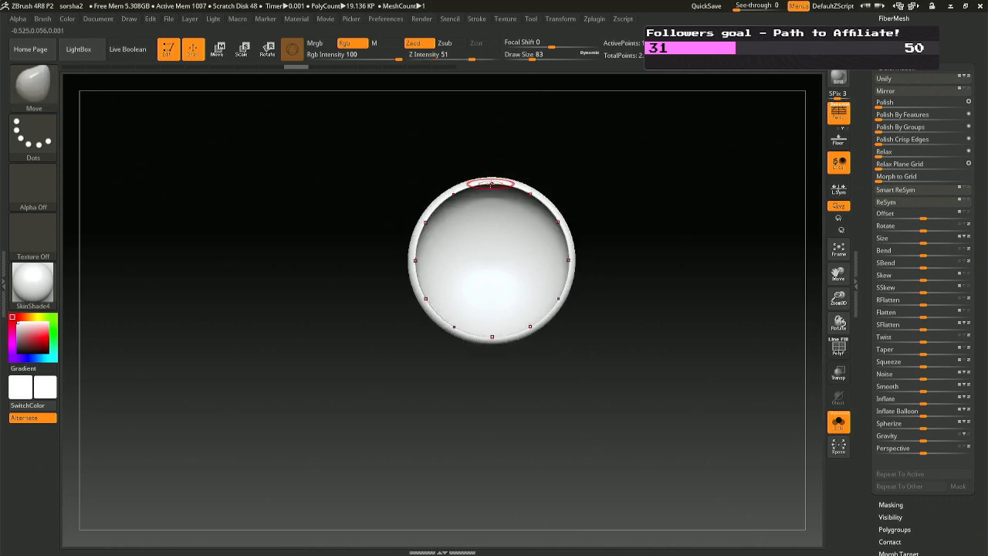
mouse_move(491, 182)
left_mouse_down()
mouse_move(491, 149)
mouse_move(515, 167)
mouse_move(470, 167)
mouse_move(506, 166)
left_mouse_up()
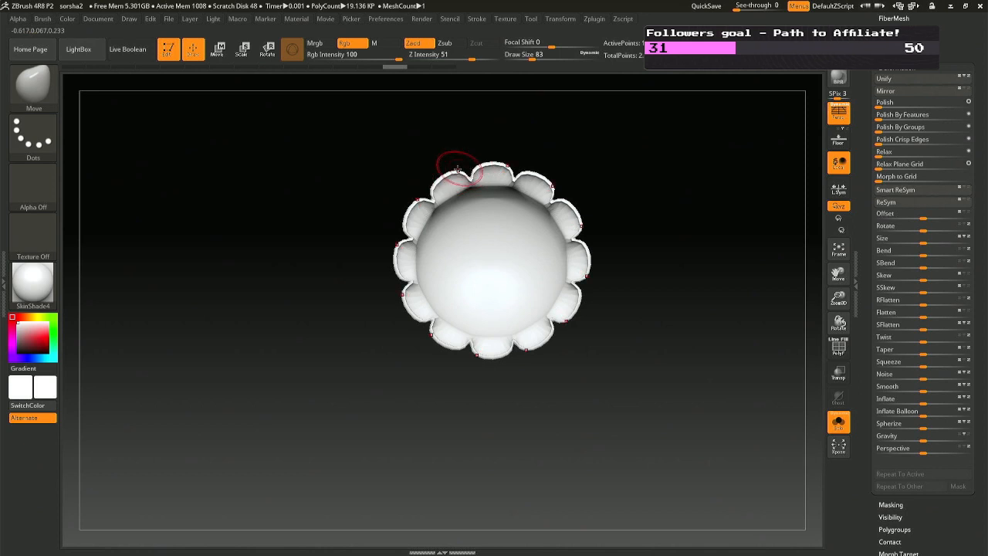
left_click_drag(458, 186, 456, 181)
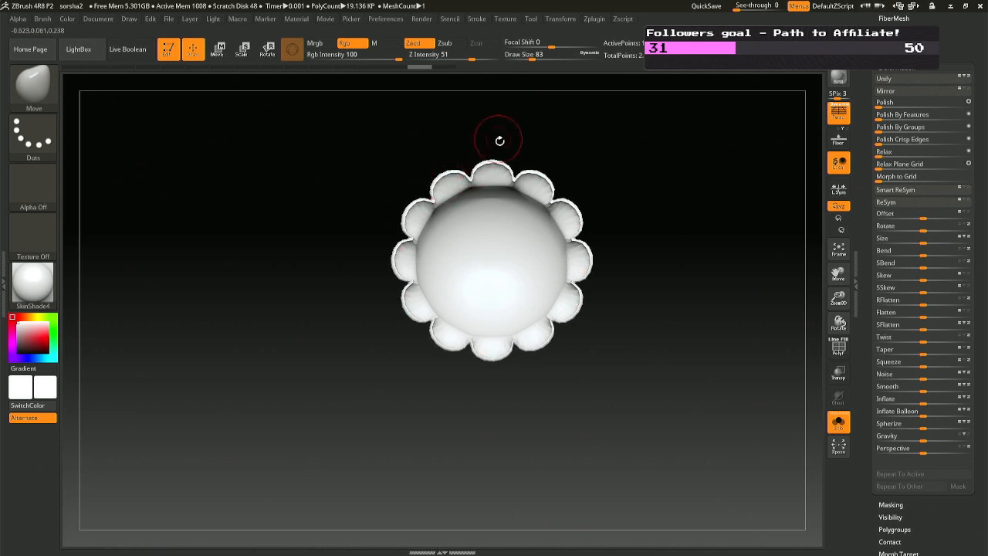
Raise the petals above the rim in side view with the Move brush, using a draw size of 132.
left_click_drag(499, 141, 514, 304)
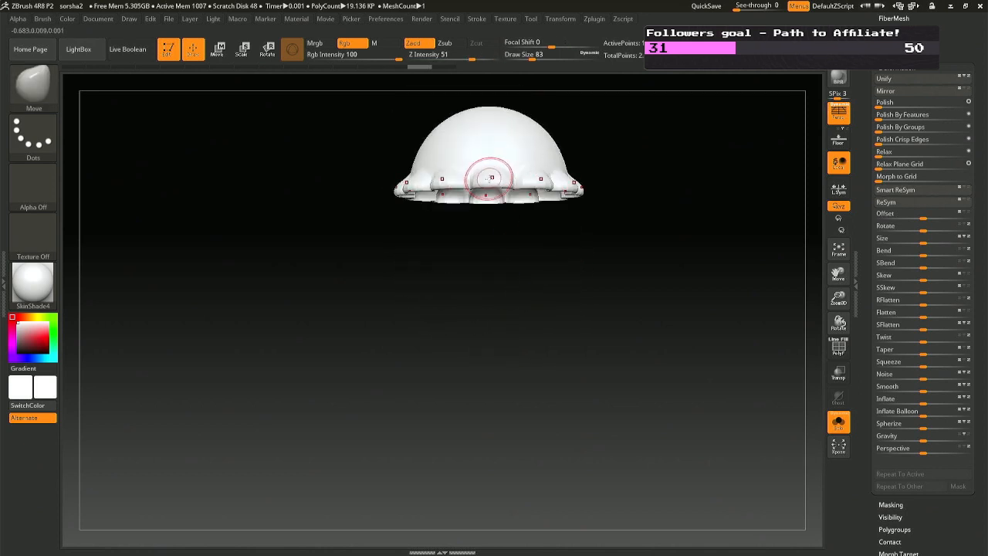
key("space")
left_click_drag(488, 177, 501, 177)
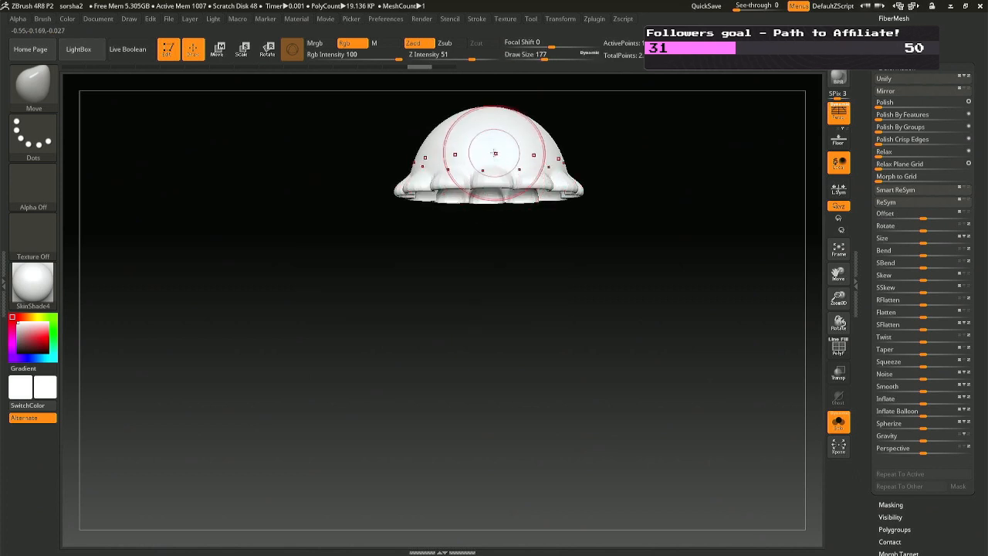
mouse_move(494, 153)
right_mouse_down("alt")
mouse_move(489, 329)
mouse_move(523, 314)
mouse_move(642, 372)
mouse_move(621, 223)
right_mouse_up("alt")
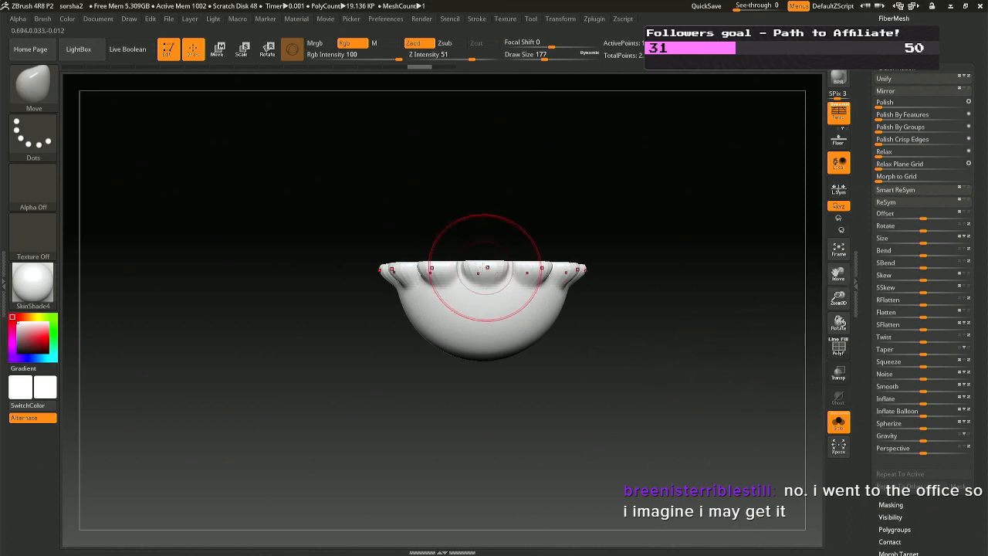
key("space")
mouse_move(486, 261)
left_mouse_down()
mouse_move(476, 260)
mouse_move(487, 227)
mouse_move(494, 368)
left_mouse_up()
right_click_drag(476, 212, 459, 329, "shift")
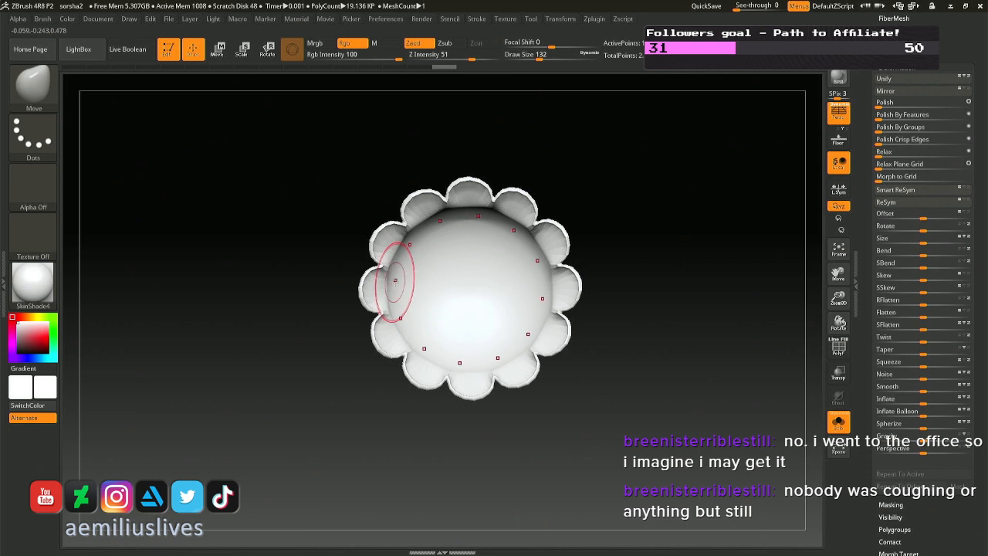
Refine the shape of the petal tips with the Move brush at draw sizes of 41 and 56.
mouse_move(393, 284)
right_mouse_down()
mouse_move(446, 244)
mouse_move(450, 183)
right_mouse_up()
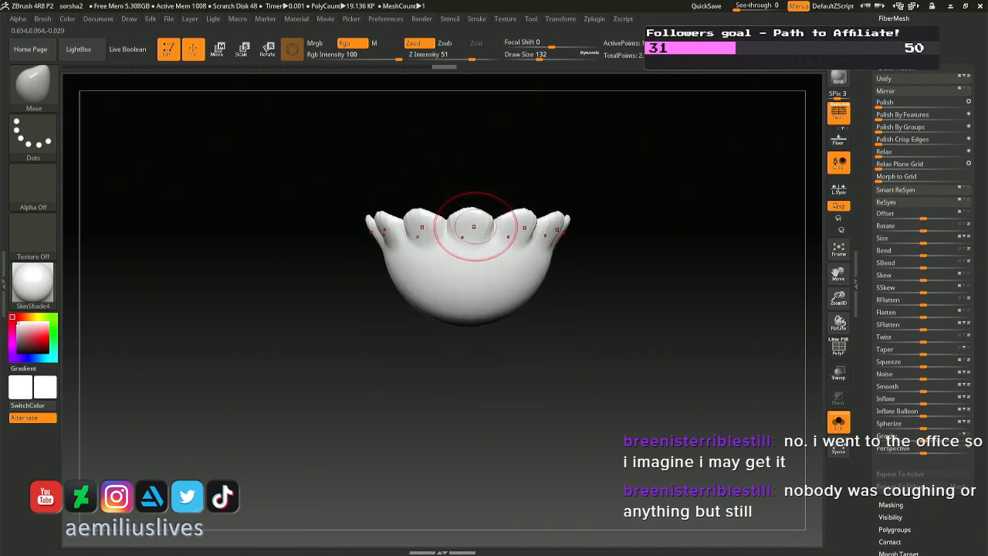
key("space")
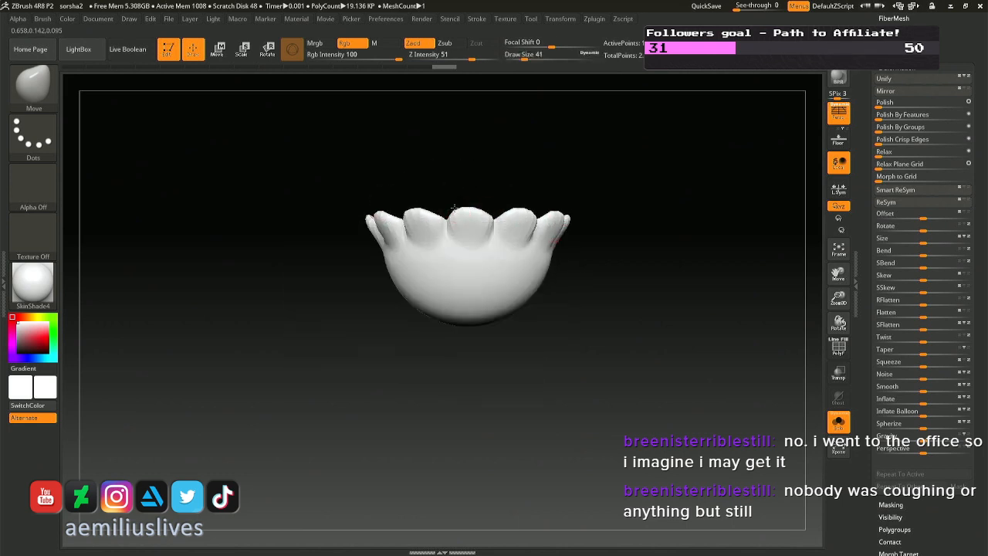
right_click_drag(477, 215, 479, 200)
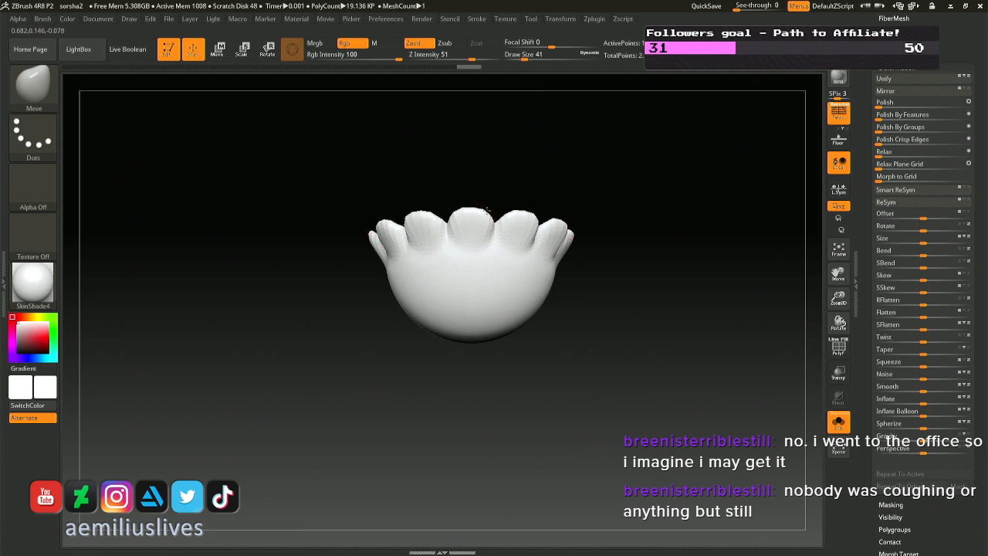
key("space")
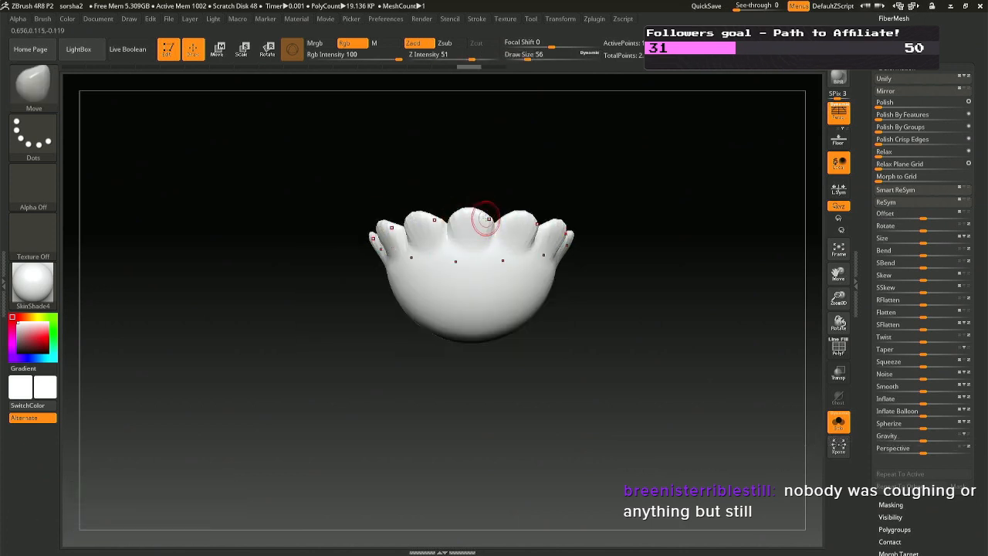
right_click_drag(484, 208, 483, 165)
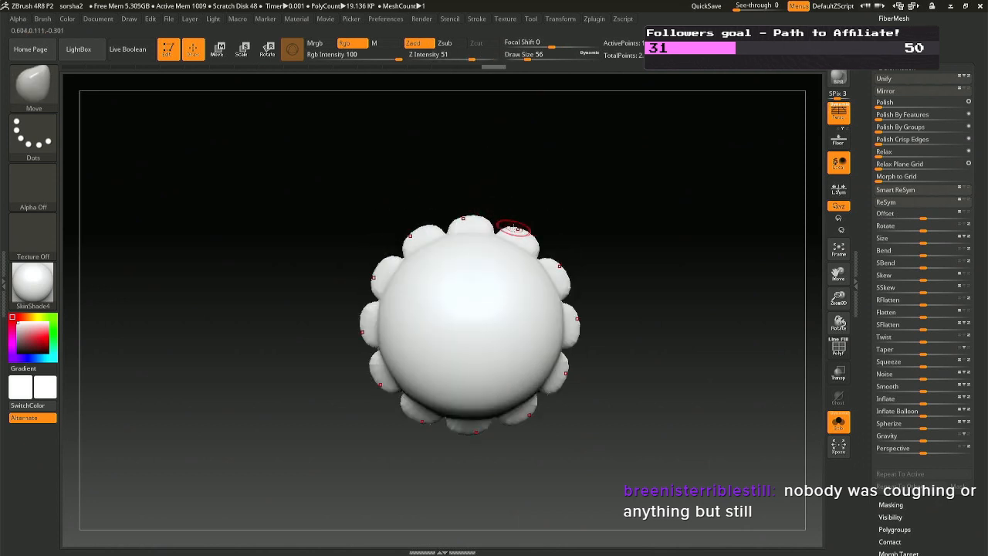
left_click_drag(487, 220, 489, 219)
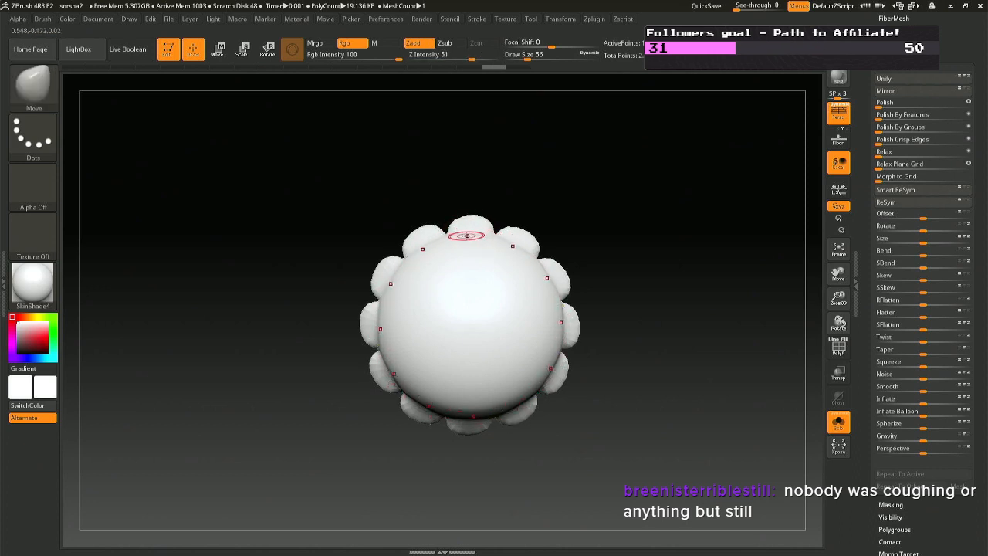
Taper the flower piece toward its closed end and adjust its petals with the Move brush at a draw size of 83.
mouse_move(544, 254)
left_mouse_down()
mouse_move(519, 370)
mouse_move(602, 304)
left_mouse_up()
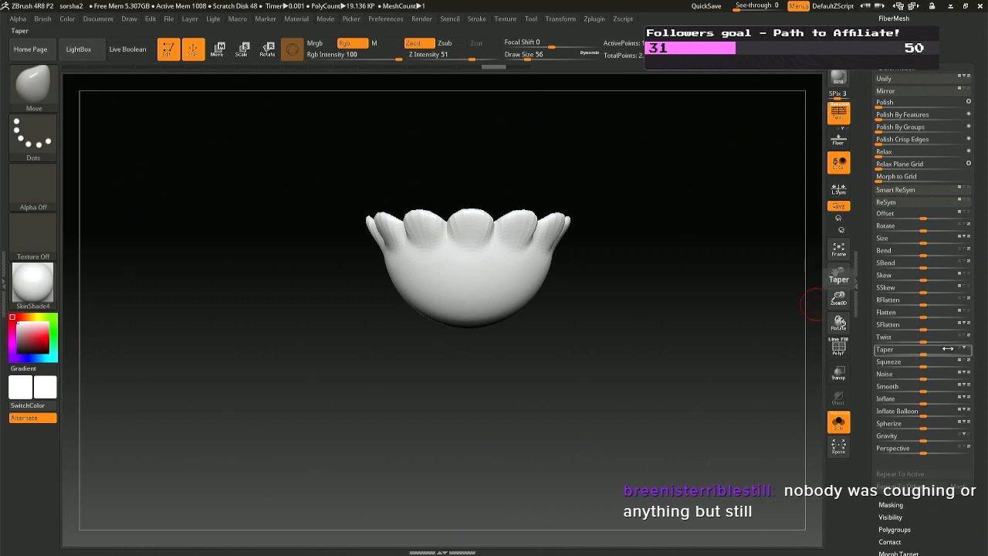
left_click_drag(921, 353, 943, 352)
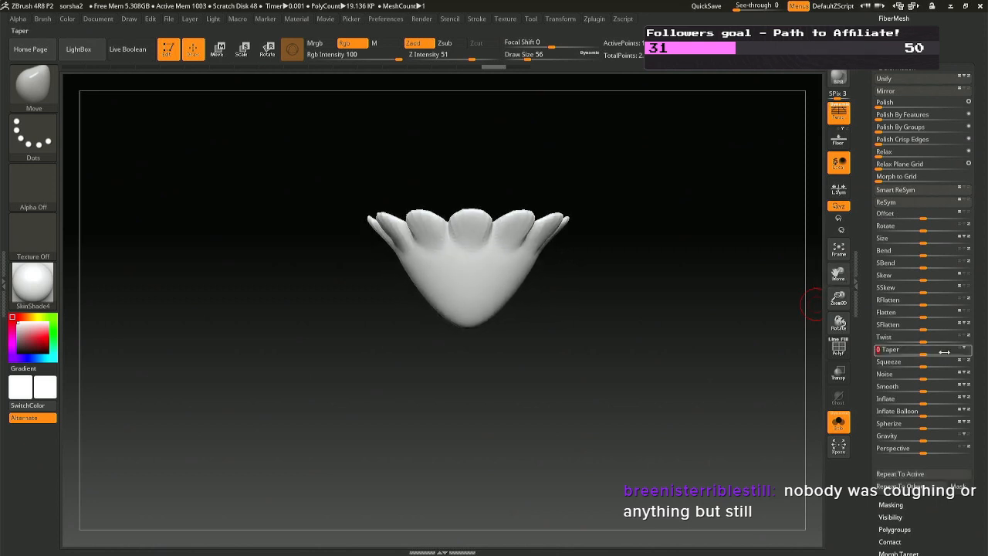
mouse_move(445, 326)
left_mouse_down("shift")
mouse_move(445, 347)
mouse_move(470, 296)
mouse_move(494, 274)
left_mouse_up("shift")
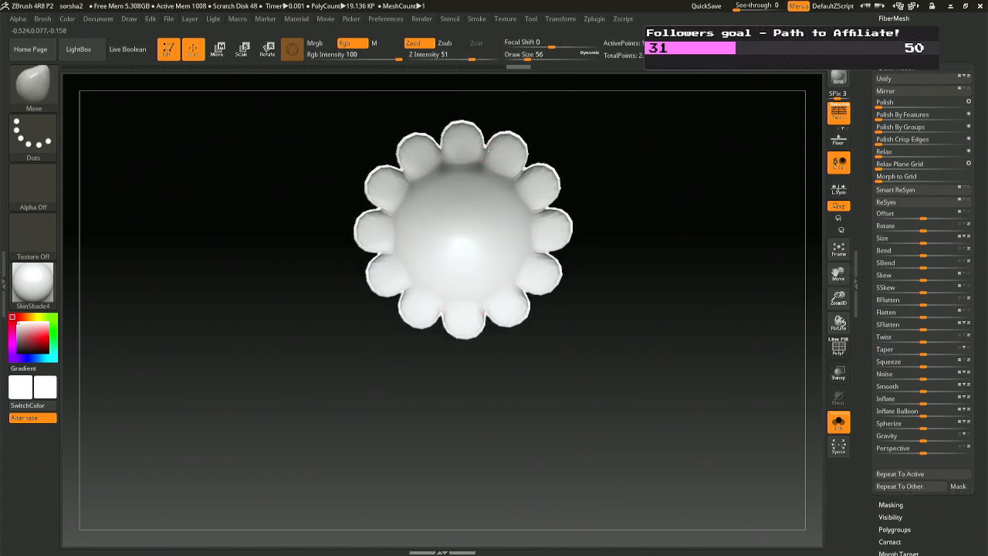
key("space")
mouse_move(482, 145)
left_mouse_down()
mouse_move(493, 145)
mouse_move(476, 133)
left_mouse_up()
mouse_move(463, 229)
right_mouse_down()
mouse_move(463, 324)
mouse_move(464, 118)
mouse_move(471, 315)
right_mouse_up()
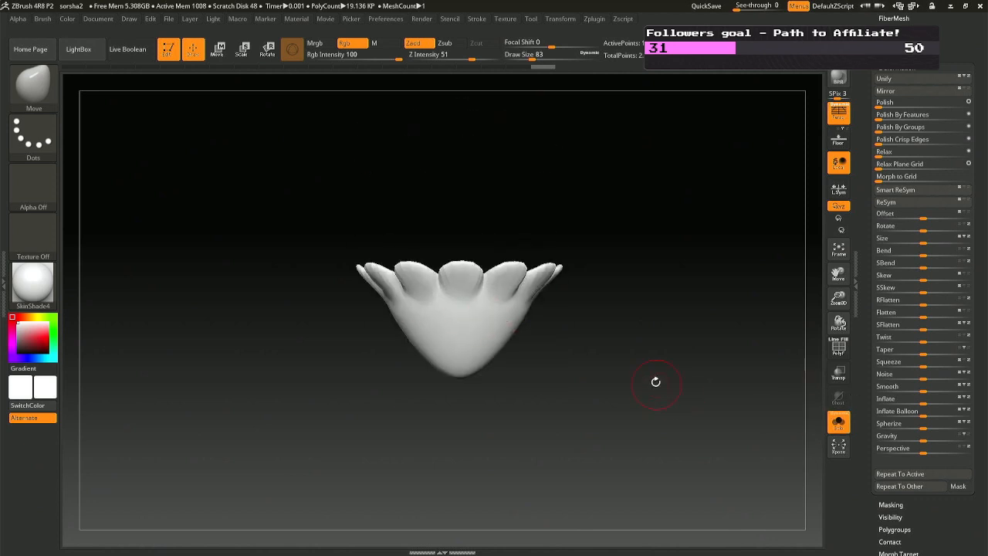
Remesh the flower piece with ZRemesher, undoing the first attempt and running it again.
left_click_drag(985, 40, 985, 120)
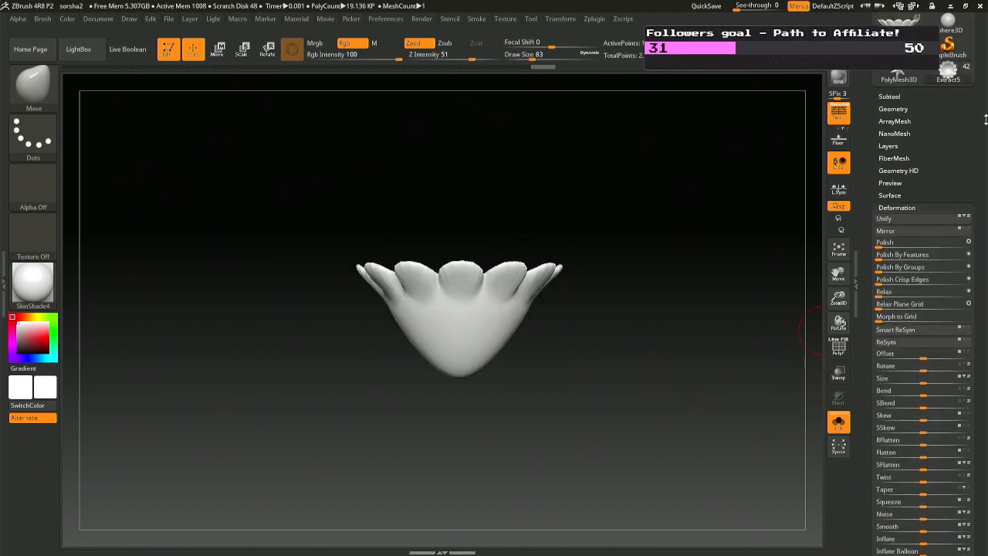
left_click(895, 108)
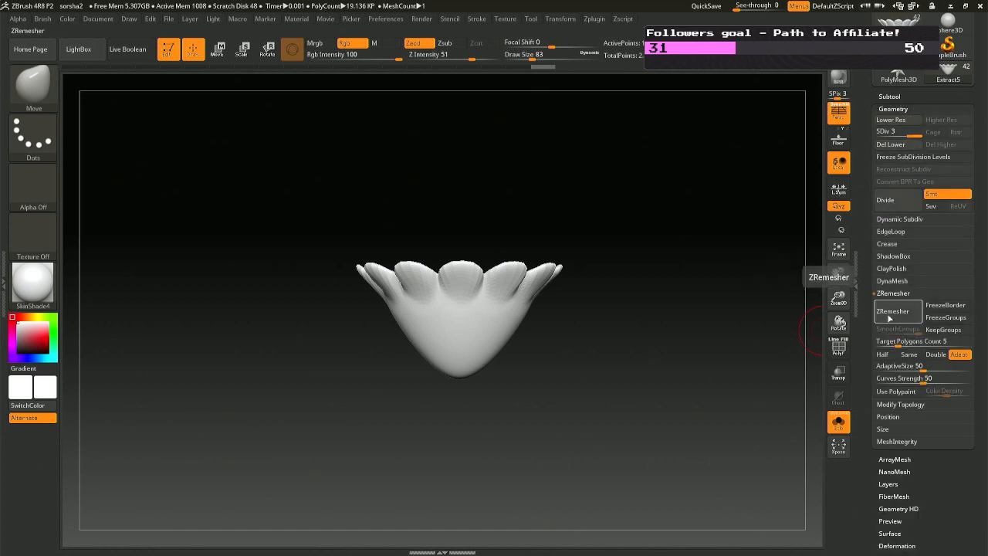
left_click(891, 312)
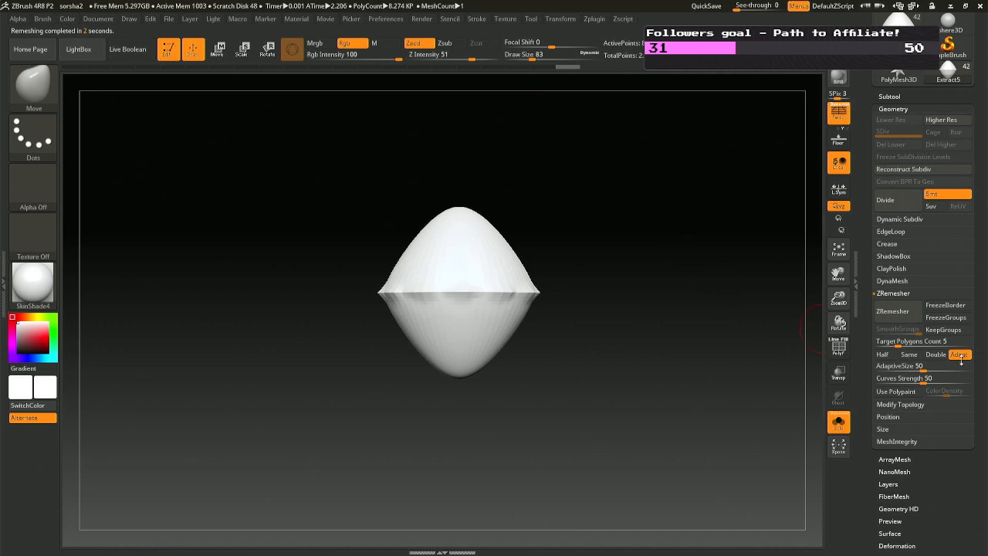
key("ctrl+z")
left_click(891, 312)
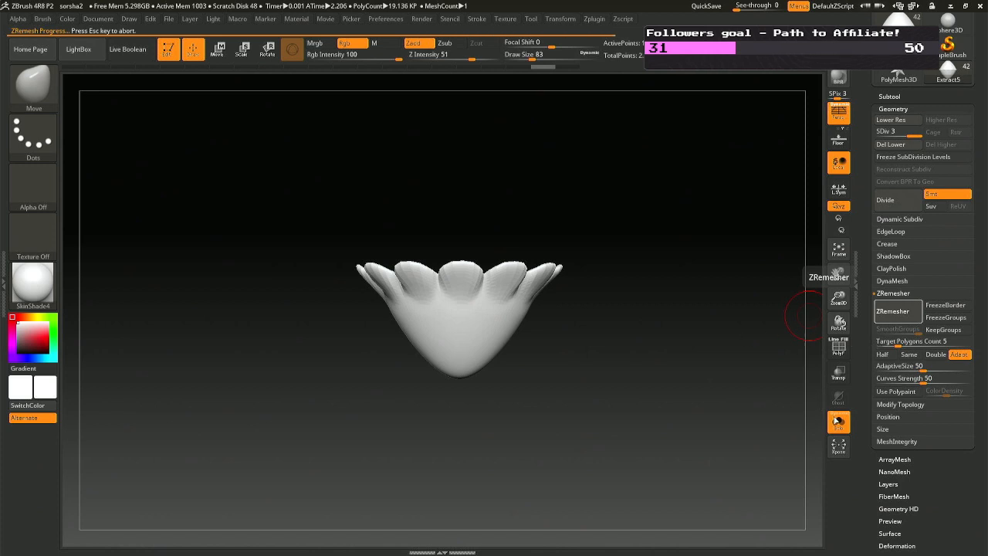
Check the remeshed flower piece from its closed end and undo the last ZRemesher pass.
right_click_drag(511, 293, 505, 151)
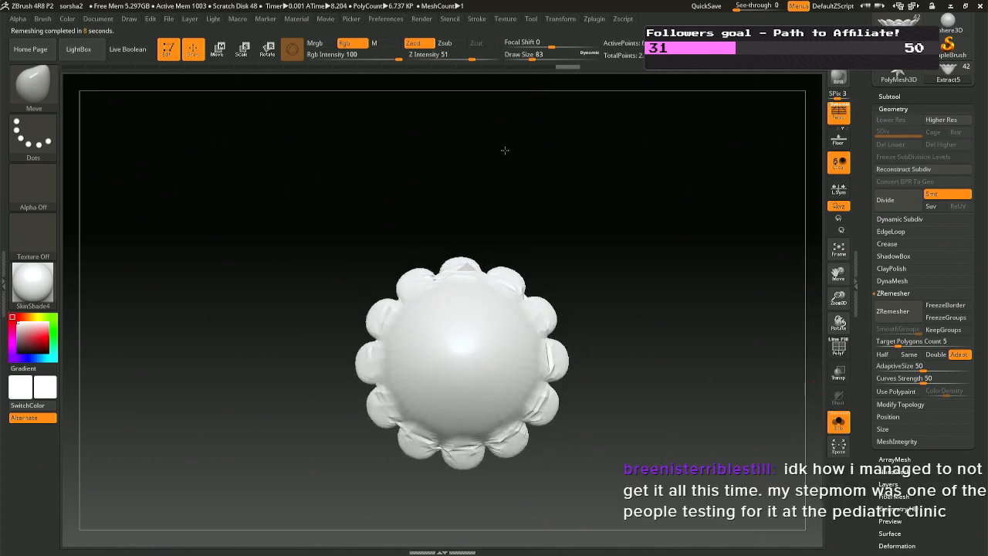
key("ctrl+d")
key("ctrl+d")
left_click_drag(598, 324, 617, 205)
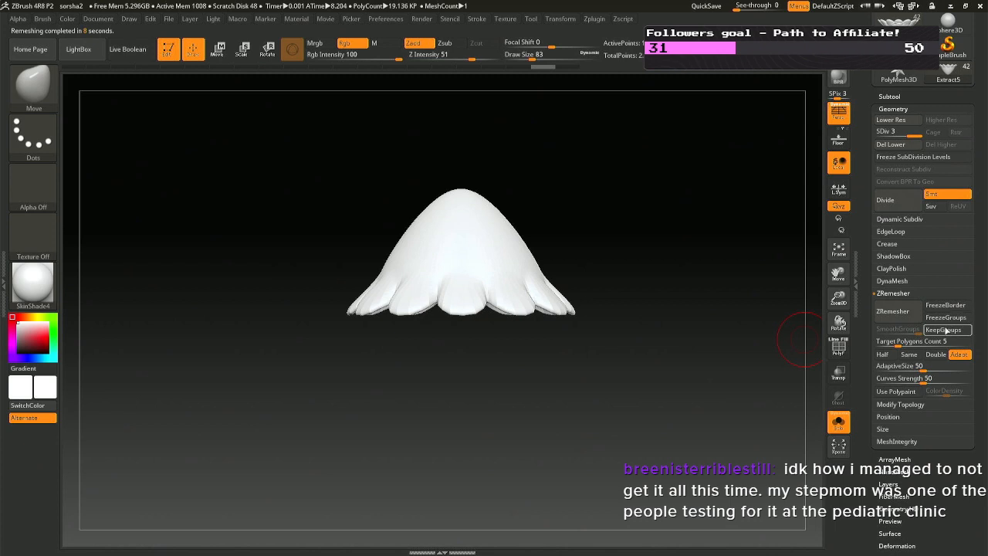
Delete the flower piece's lower subdivision levels and equalize its surface area with the wireframe displayed.
left_click(898, 405)
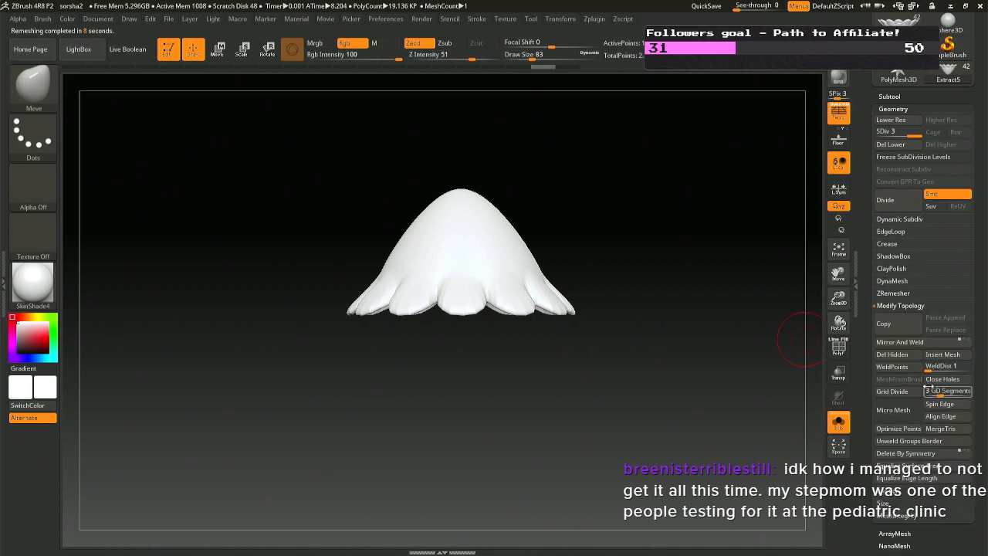
left_click(839, 349)
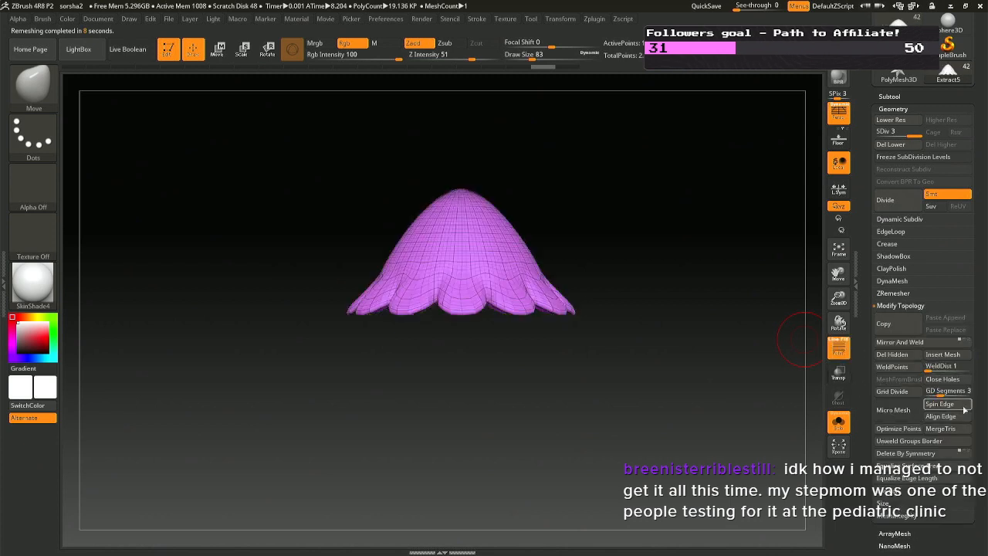
left_click(923, 463)
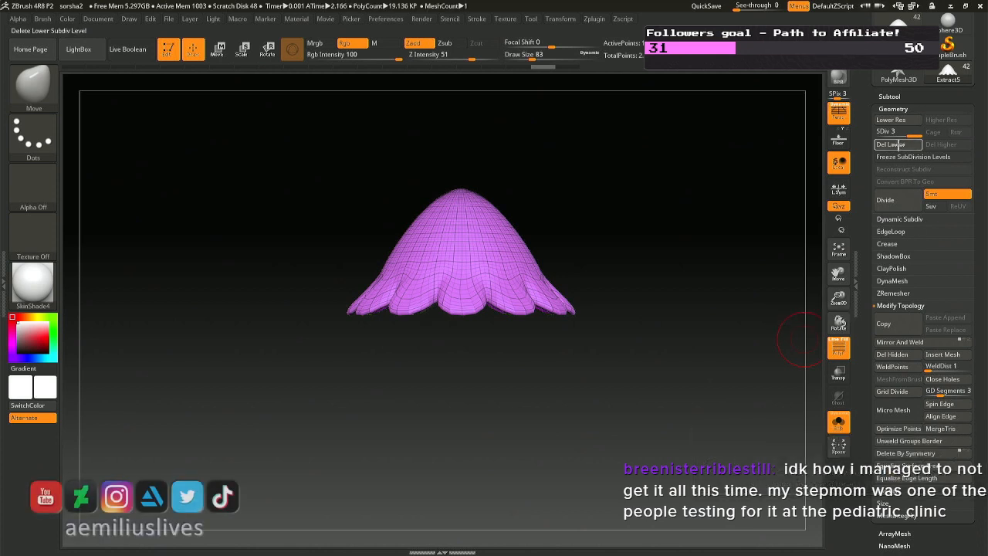
left_click(890, 144)
left_click(919, 465)
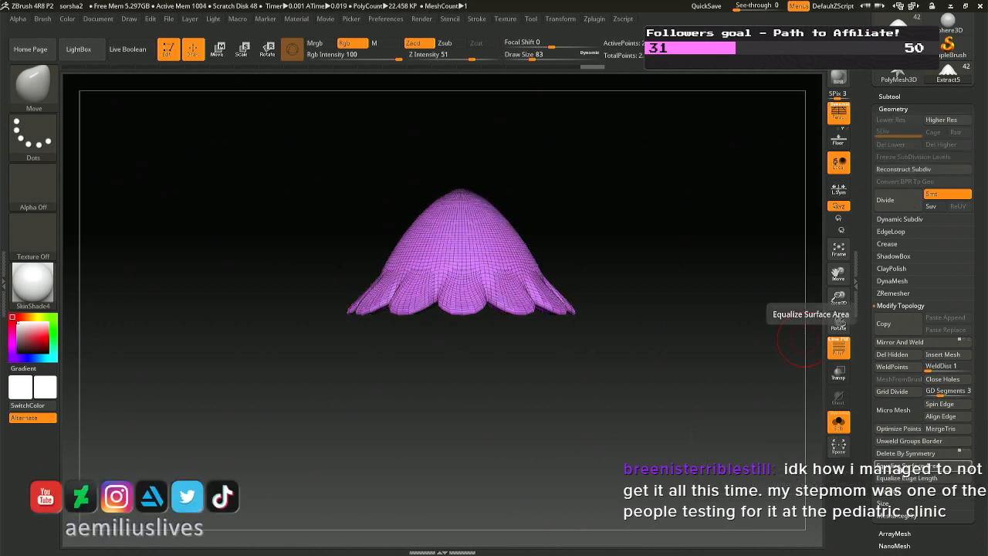
Try equalizing the flower piece's edge lengths, and undo it.
left_click(899, 479)
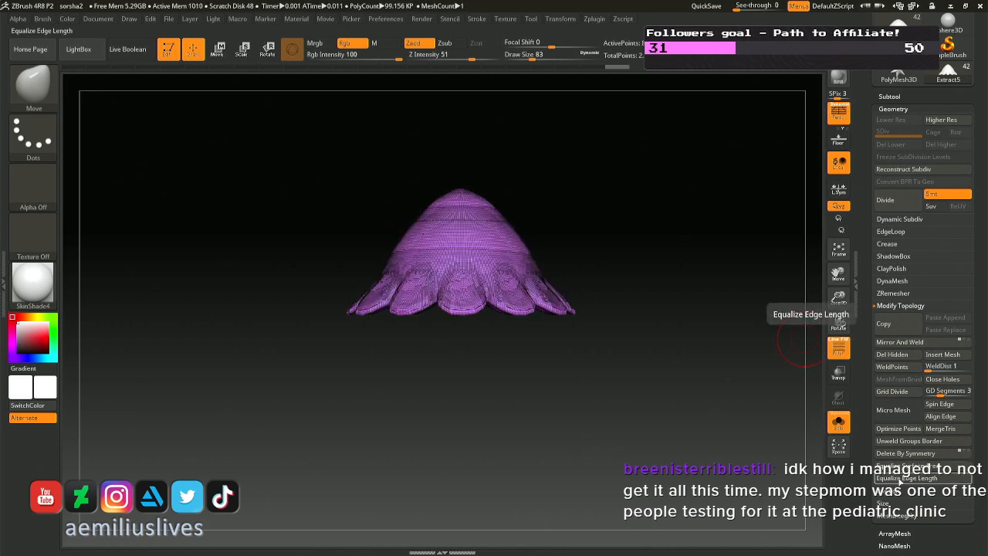
key("ctrl+z")
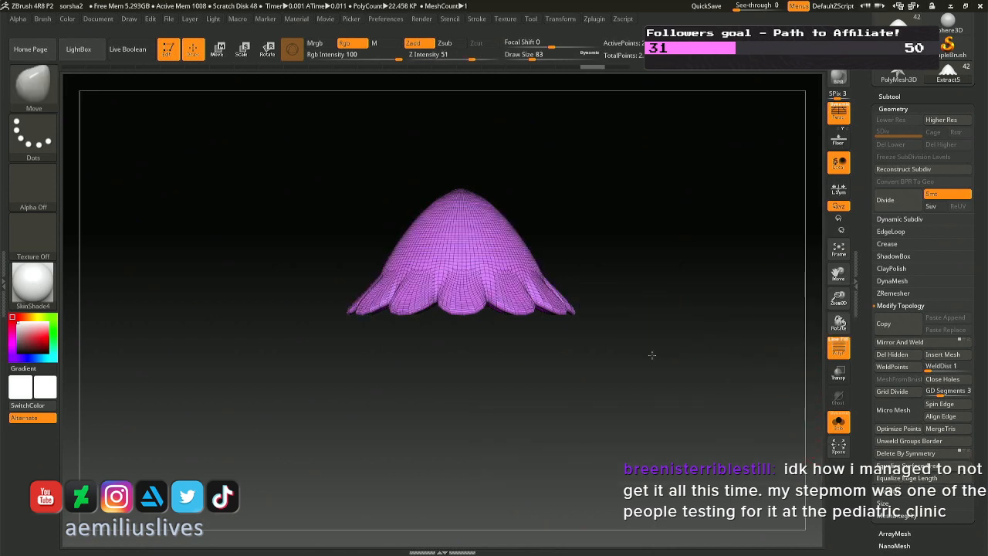
left_click_drag(650, 352, 600, 419)
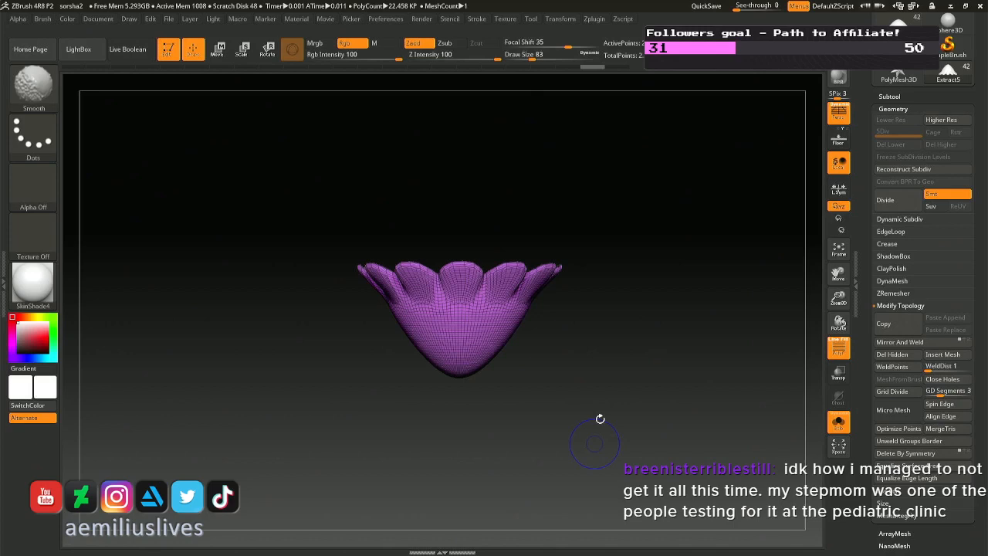
Bring the full figure back into view and activate symmetry on the X axis for the flower piece.
left_click(892, 294)
left_click_drag(675, 296, 653, 257)
left_click(839, 423)
left_click_drag(595, 298, 599, 27)
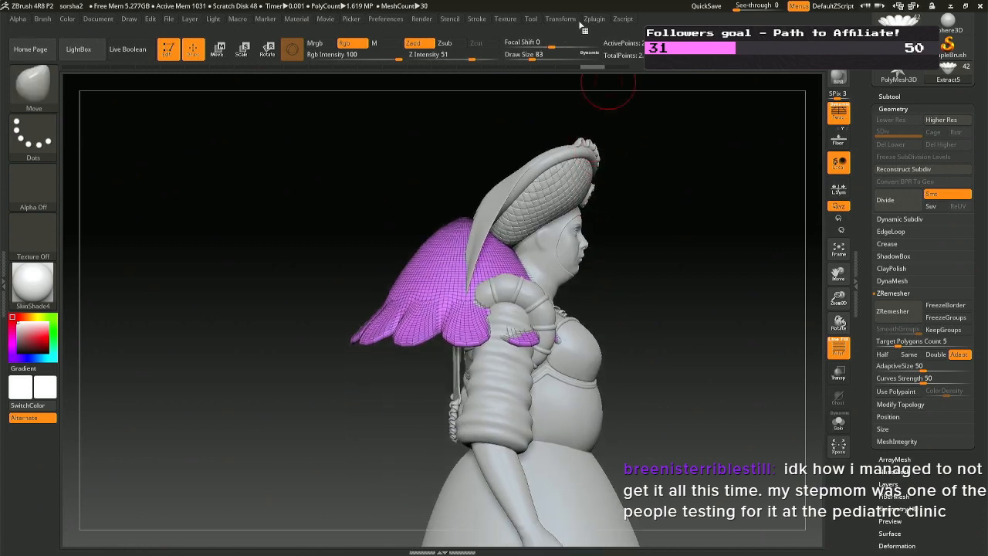
left_click(560, 19)
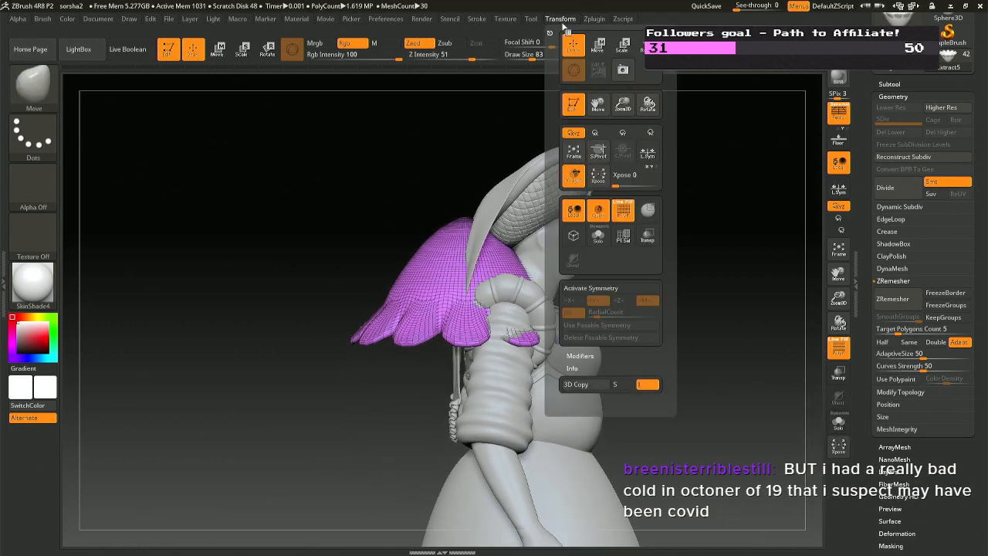
left_click(587, 289)
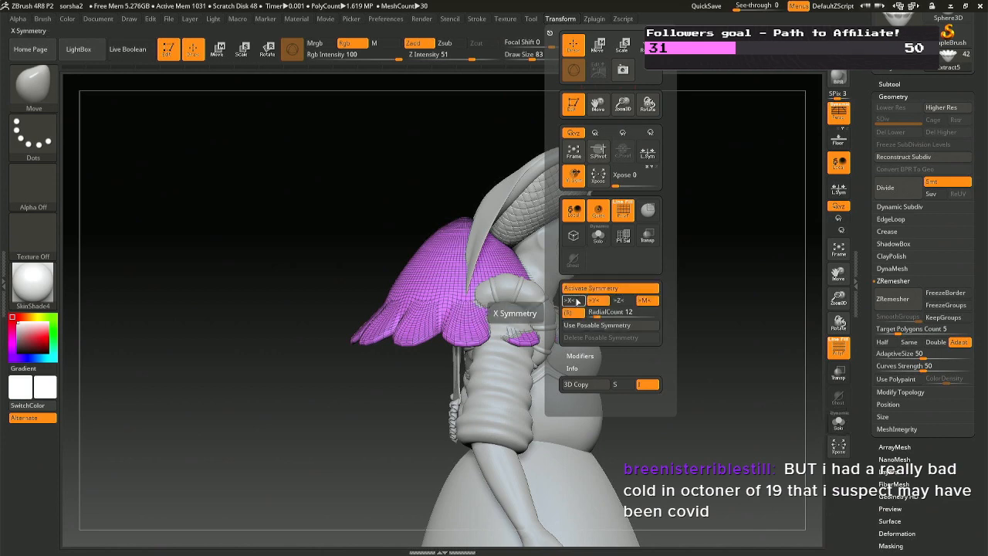
left_click(576, 301)
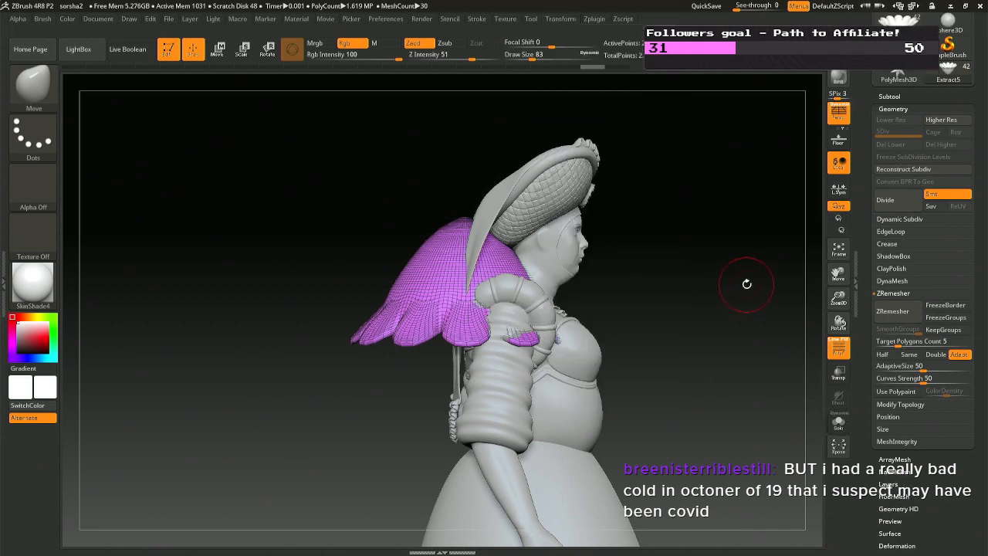
left_click_drag(748, 285, 686, 281)
left_click_drag(645, 276, 742, 324)
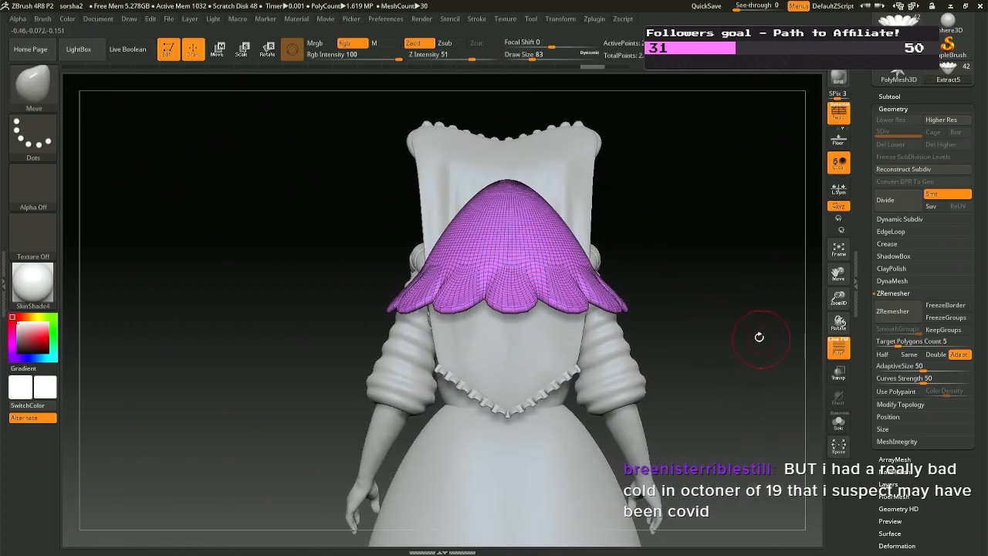
Remesh the flower piece with ZRemesher and inspect its new wireframe in isolation from the figure.
left_click(892, 311)
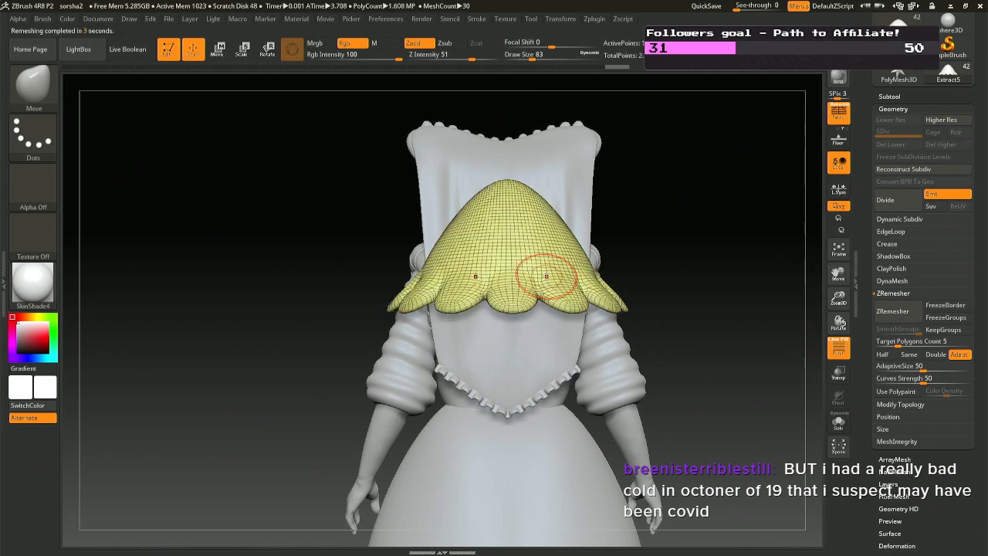
left_click(838, 422)
left_click_drag(639, 322, 590, 390)
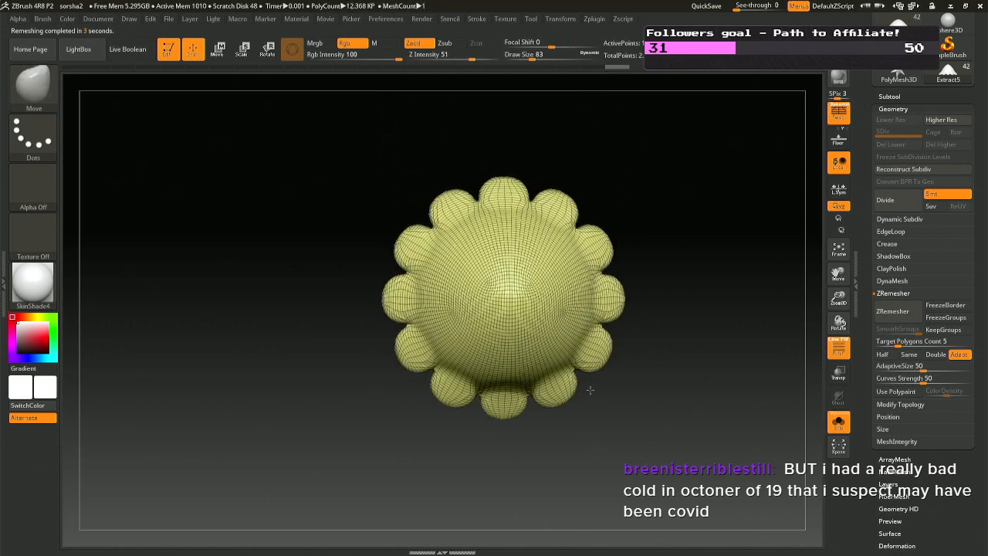
left_click(838, 423)
left_click_drag(710, 386, 687, 293)
left_click_drag(645, 371, 669, 239, "alt")
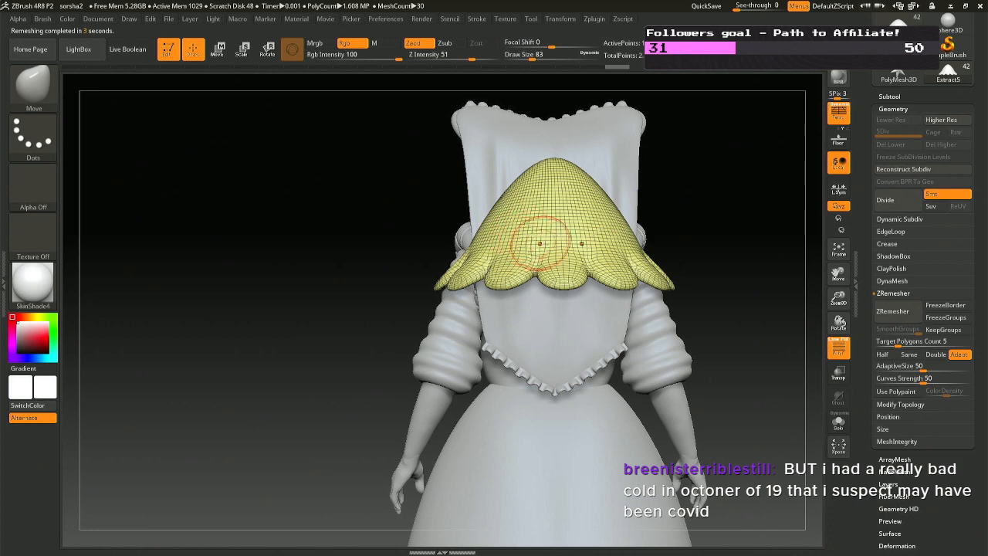
Move the flower piece from the character's back down to one hand with the transform gizmo.
key("r")
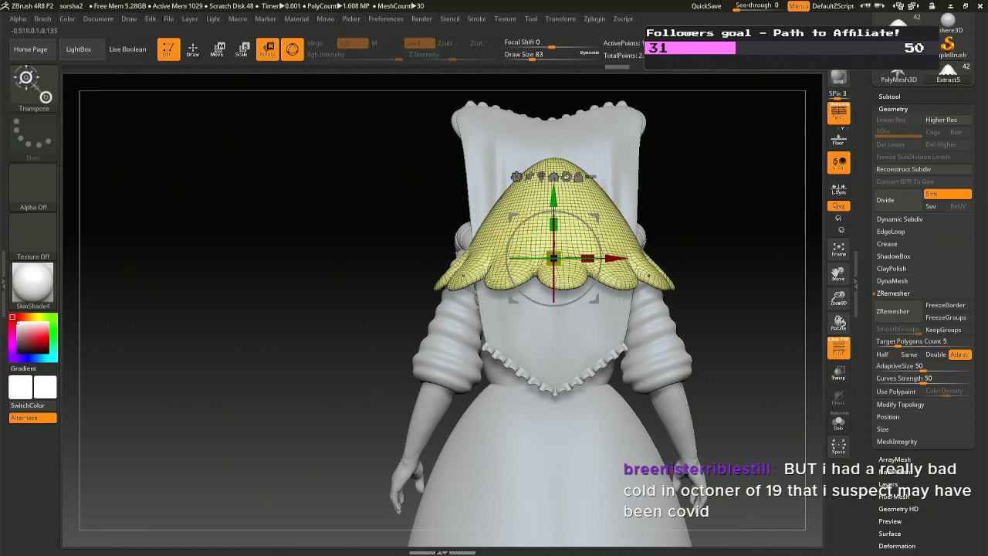
left_click_drag(595, 300, 463, 497)
left_click_drag(297, 440, 656, 452)
left_click_drag(639, 532, 656, 296, "alt")
left_click_drag(693, 256, 395, 266)
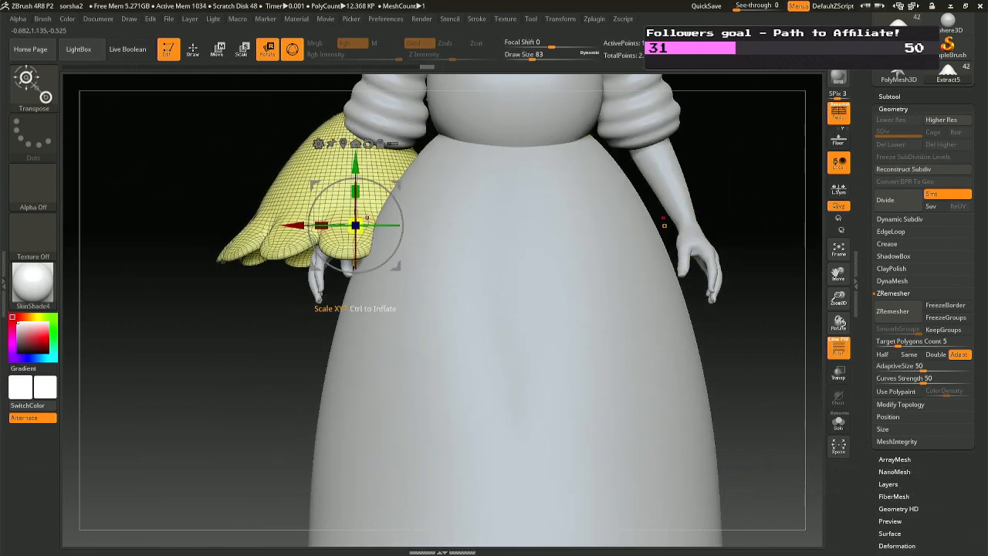
Scale the flower piece down to cuff size and place it around the wrist, tilted along the forearm.
left_click_drag(366, 218, 263, 227)
key("ctrl+z")
left_click_drag(359, 221, 209, 228)
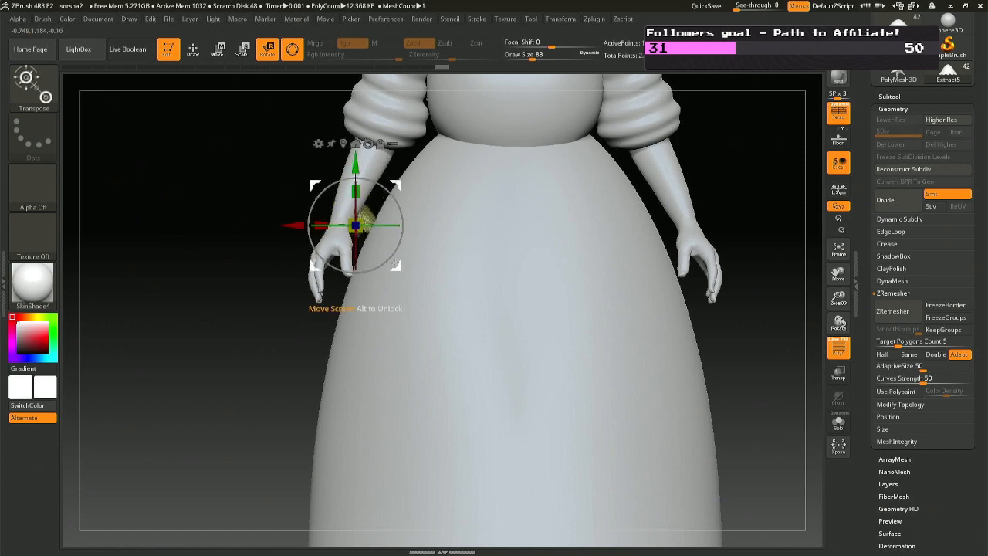
left_click_drag(395, 265, 353, 274)
left_click_drag(232, 293, 494, 293)
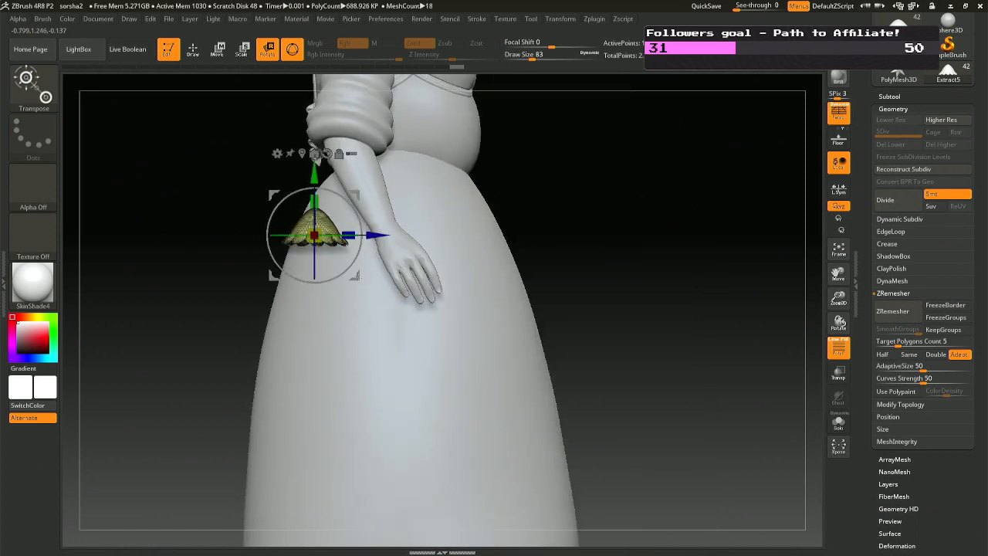
left_click_drag(375, 234, 436, 231)
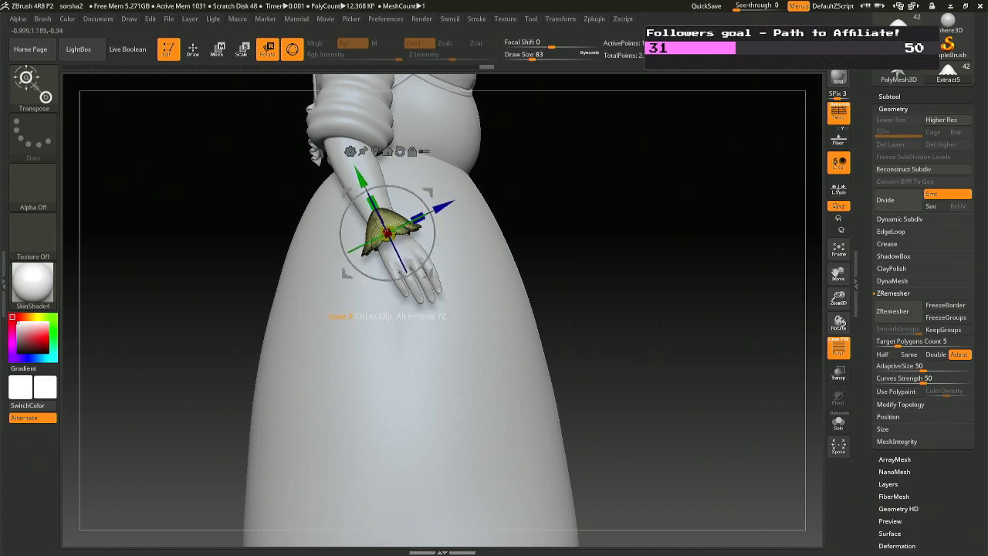
Hide the wireframe and refine the cuff's position, scale and tilt on the wrist from several angles.
left_click(838, 347)
left_click_drag(587, 275, 423, 292)
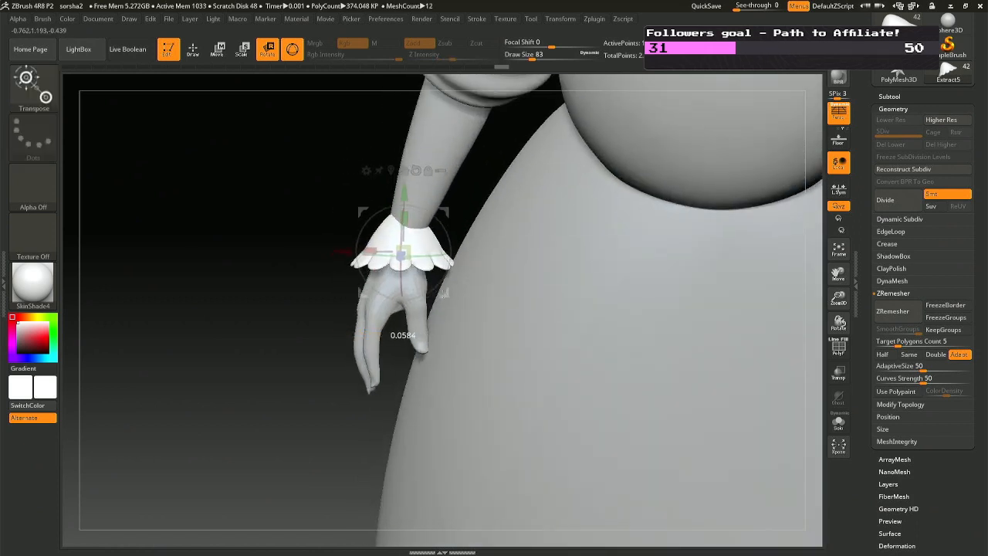
left_click_drag(407, 240, 404, 247)
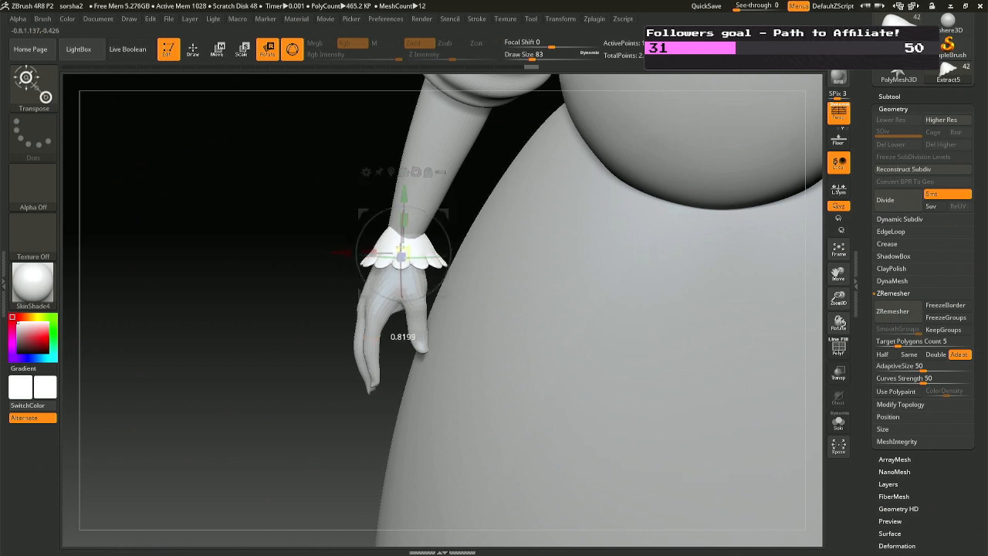
left_click_drag(406, 221, 445, 283)
right_click_drag(445, 283, 587, 293)
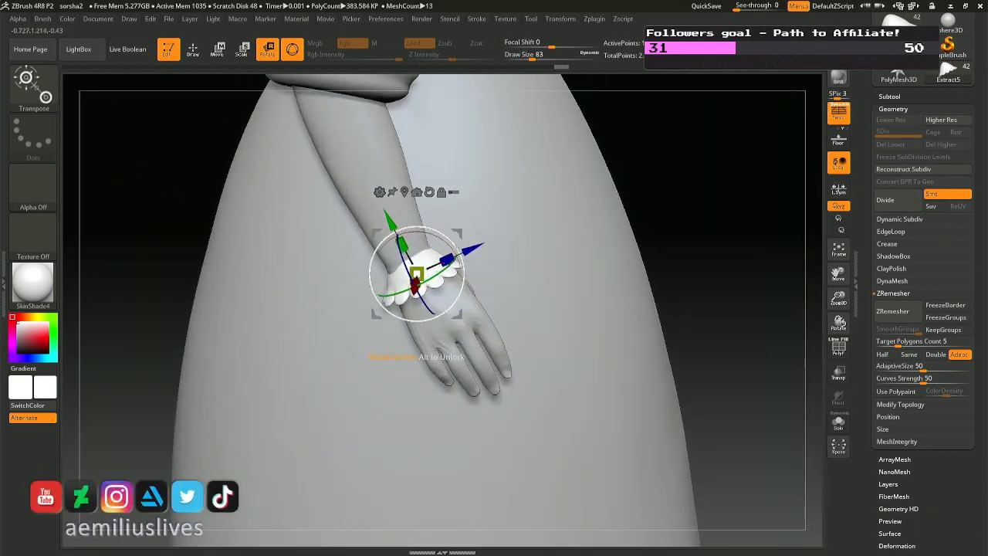
left_click_drag(466, 314, 461, 307)
mouse_move(462, 307)
right_mouse_down()
mouse_move(402, 332)
mouse_move(476, 360)
right_mouse_up()
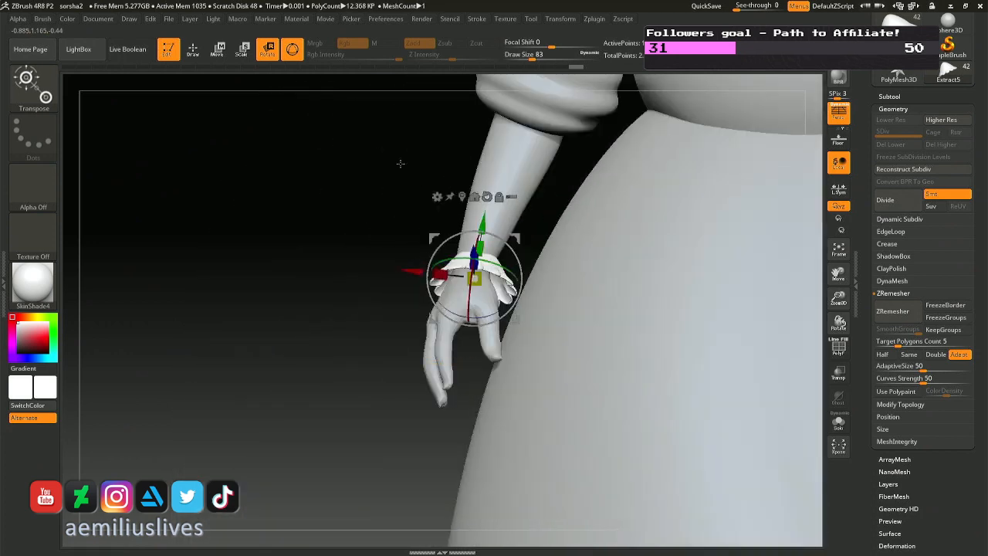
Isolate the cuff, adjust its closed end with the Move brush at a draw size of 49, and check its fit on the forearm.
left_click(193, 51)
mouse_move(571, 254)
right_mouse_down()
mouse_move(479, 258)
mouse_move(530, 248)
mouse_move(491, 254)
right_mouse_up()
right_click_drag(458, 188, 540, 309)
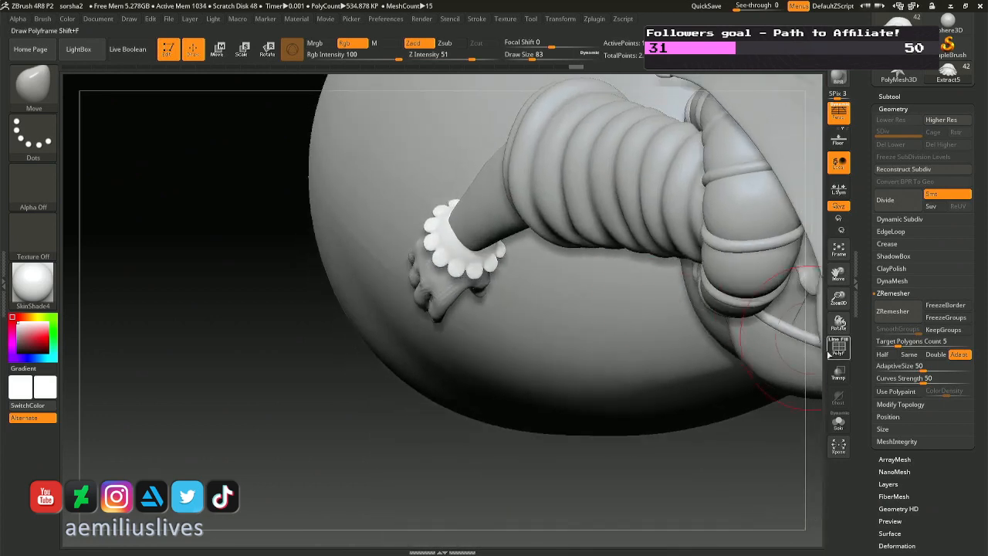
left_click(839, 420)
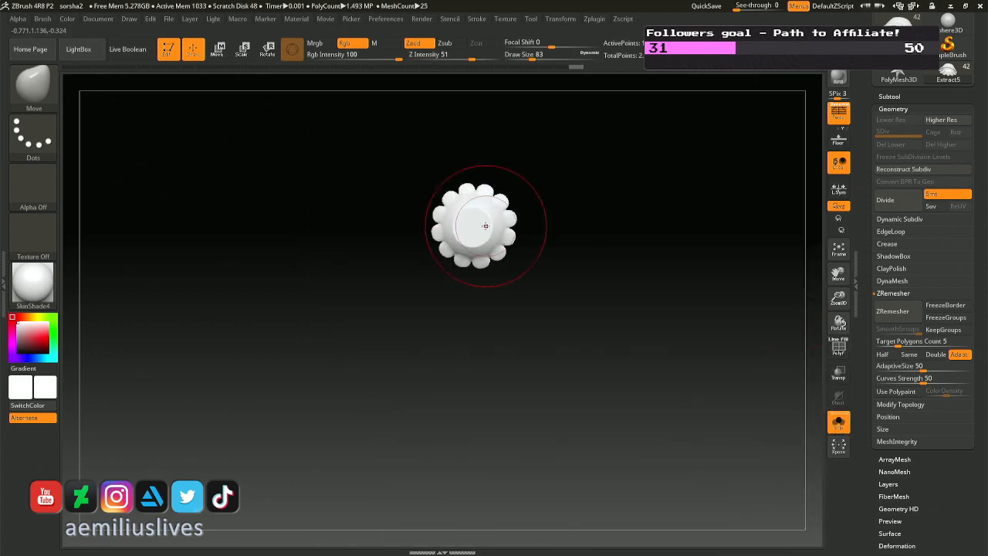
right_click(465, 241)
left_click_drag(474, 222, 479, 223)
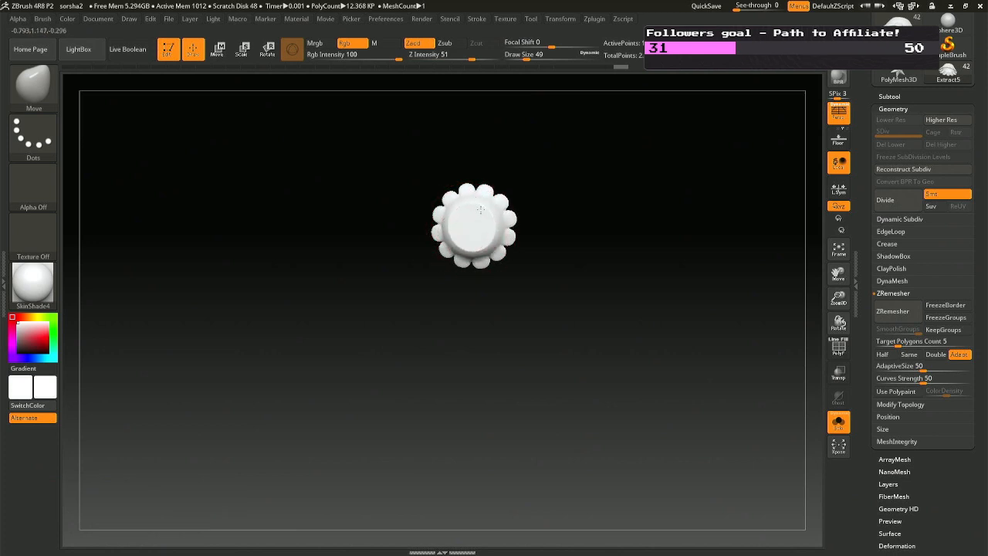
left_click_drag(521, 131, 656, 322)
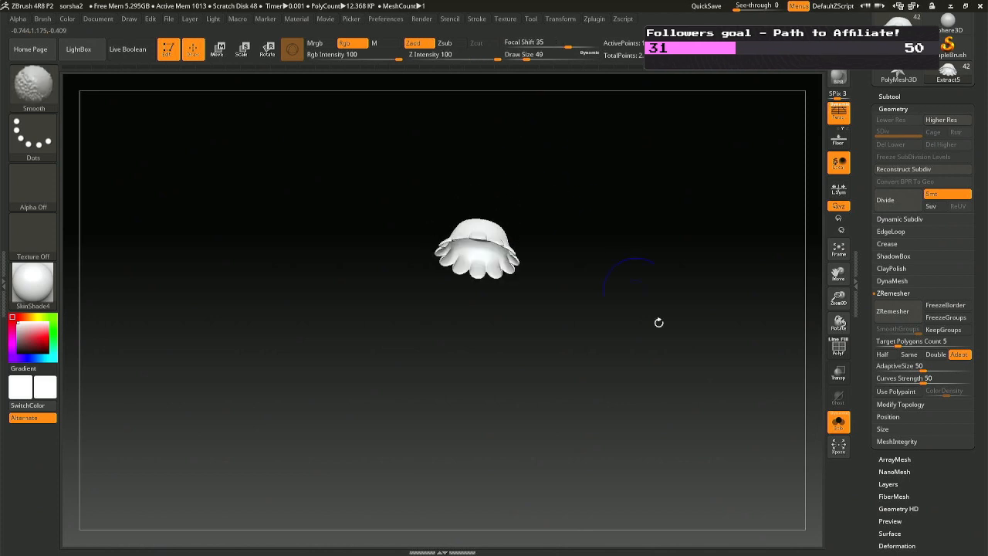
left_click(838, 420)
right_click_drag(503, 234, 509, 201)
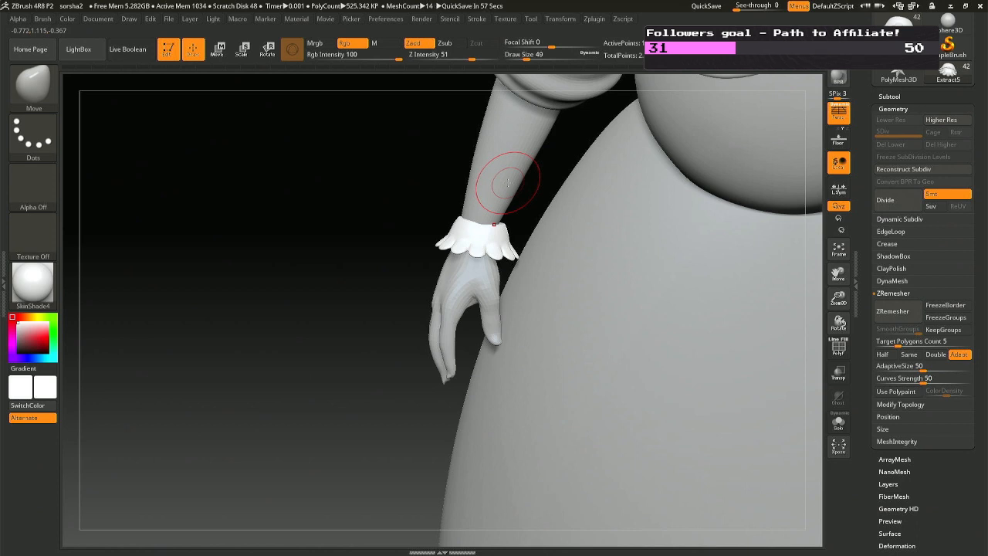
right_click_drag(508, 183, 506, 215)
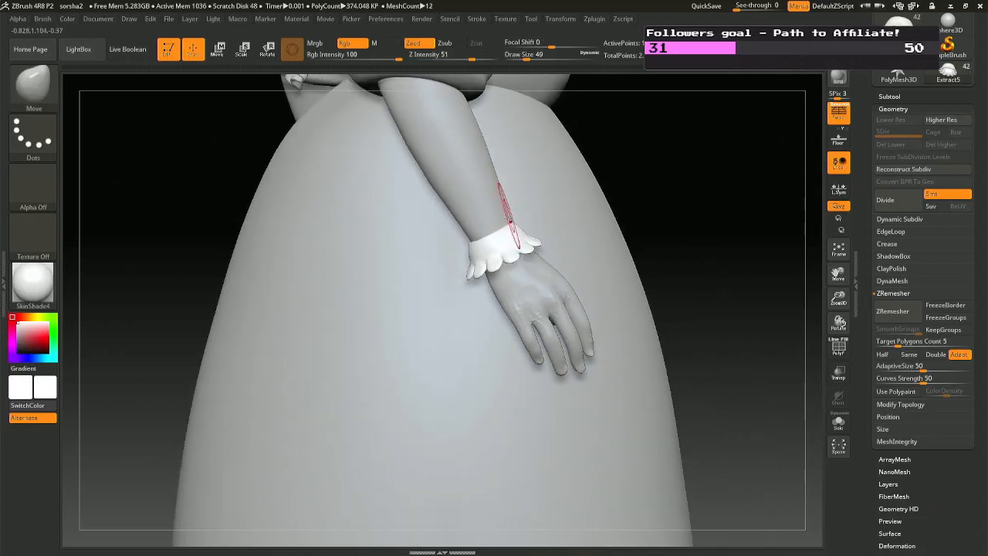
Rotate and nudge the ruffled cuff with the transform gizmo so it sits evenly around the wrist, checking it from several sides.
key("r")
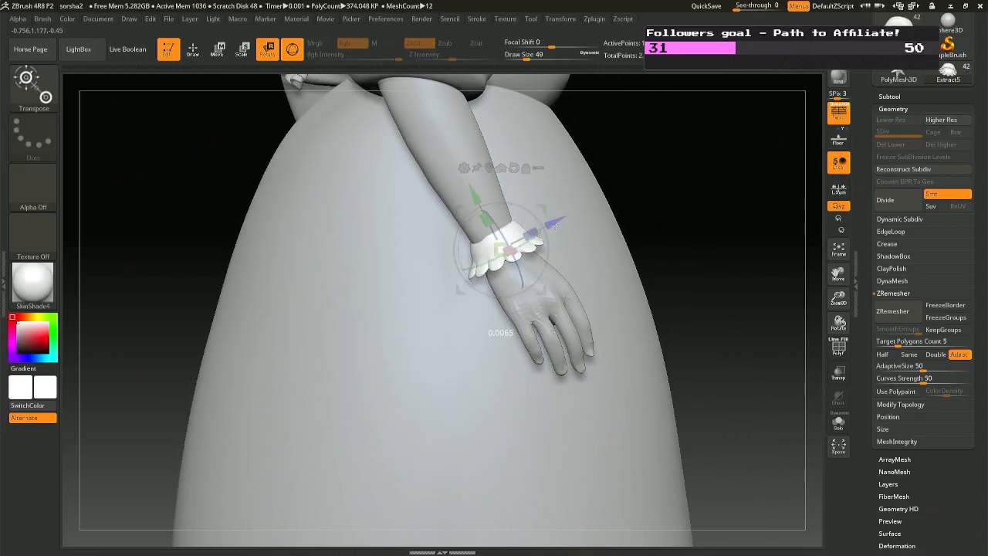
left_click_drag(554, 226, 556, 225)
left_click_drag(468, 187, 472, 194)
left_click_drag(562, 226, 560, 228)
left_click_drag(452, 476, 663, 470)
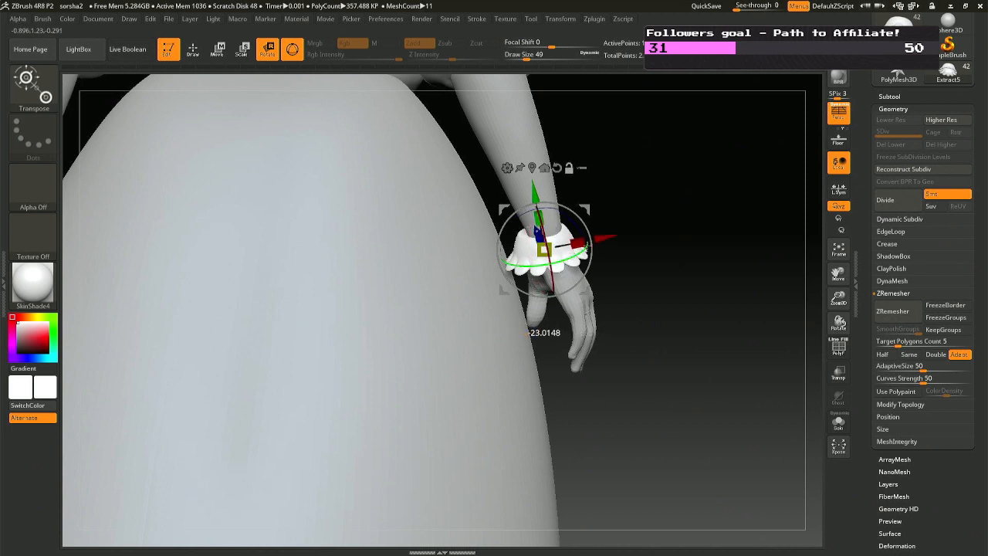
left_click_drag(595, 239, 602, 234)
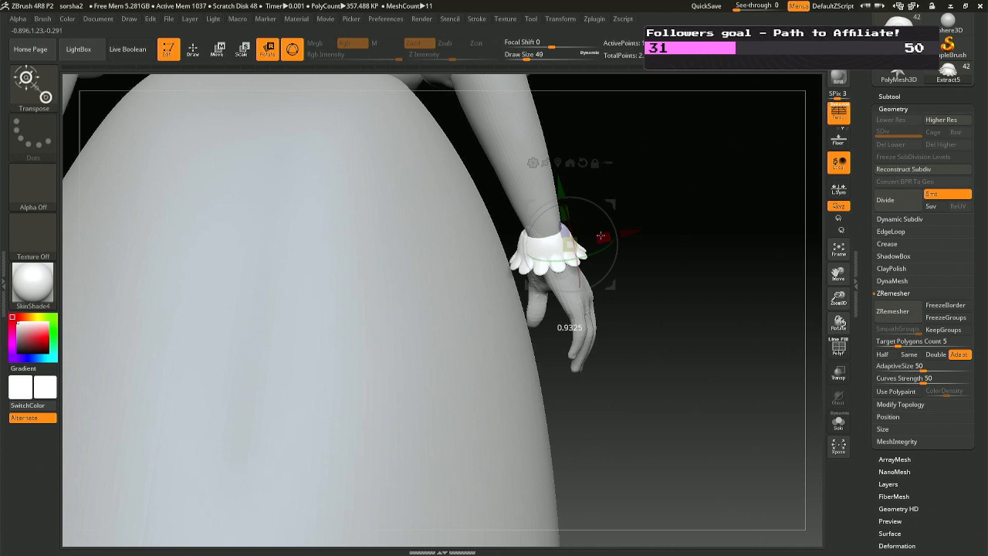
key("q")
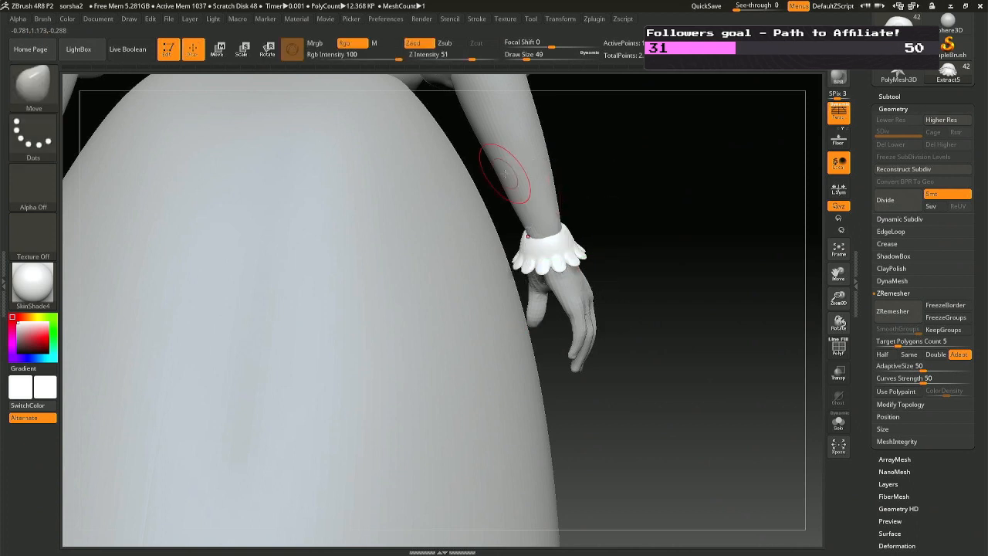
mouse_move(502, 177)
right_mouse_down()
mouse_move(526, 199)
mouse_move(514, 221)
right_mouse_up()
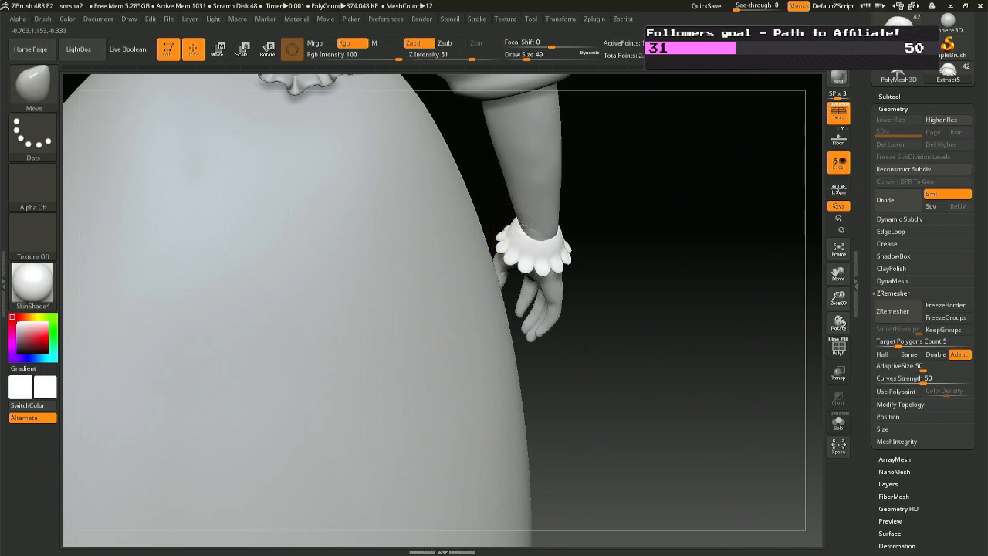
right_click_drag(545, 232, 481, 173)
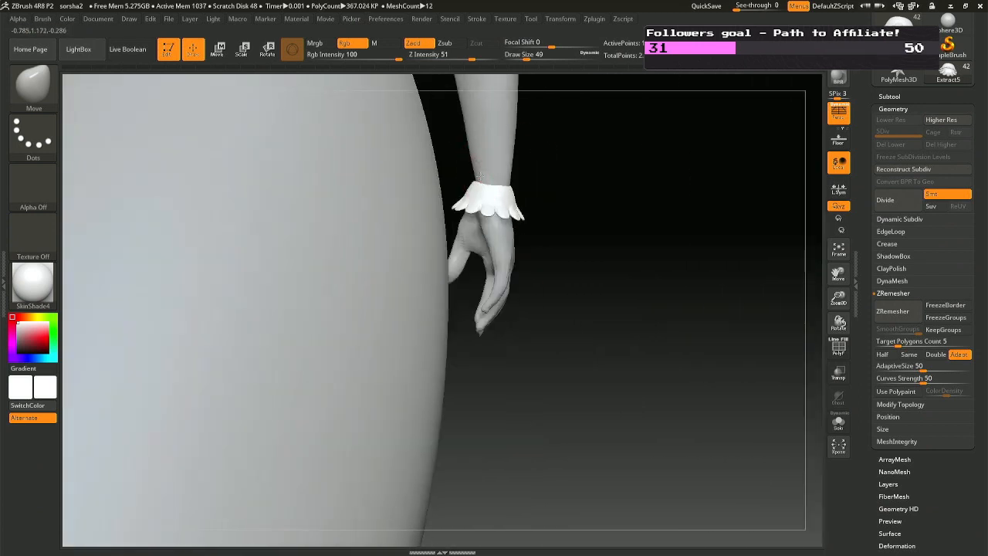
Fine-tune the cuff's tilt with a slight rotation so its closed end follows the forearm.
left_click(478, 177, "alt")
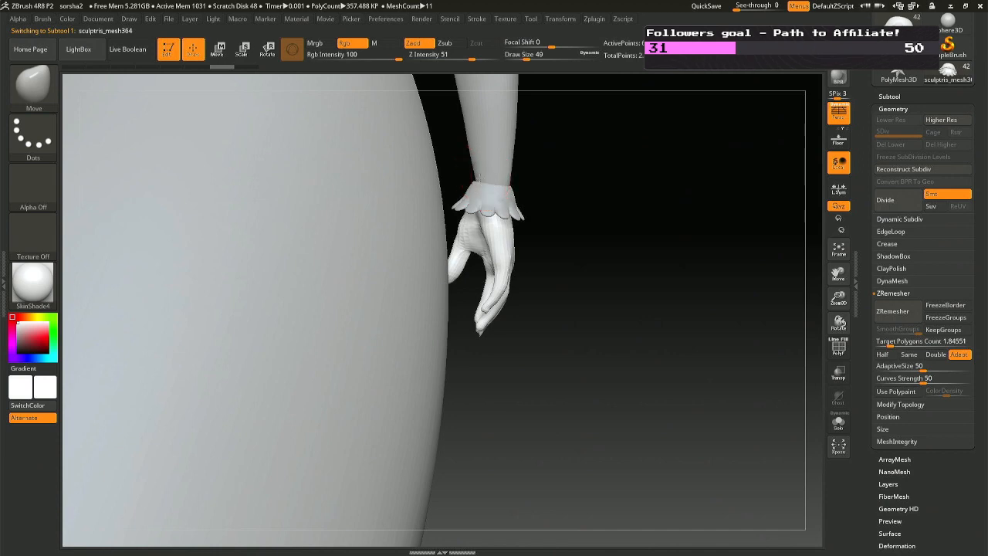
right_click_drag(479, 177, 463, 157)
right_click_drag(569, 254, 436, 318)
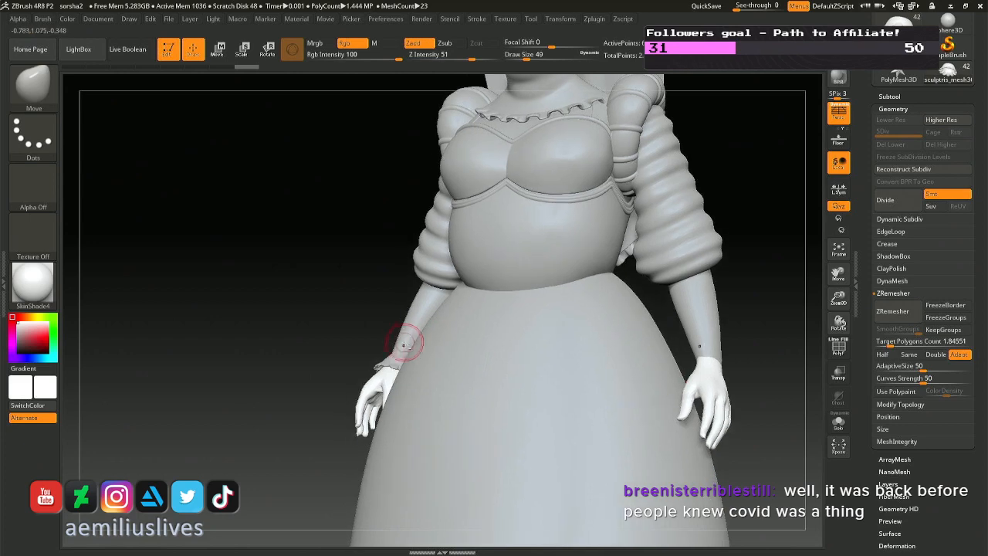
left_click(395, 359, "alt")
right_click_drag(400, 354, 478, 295)
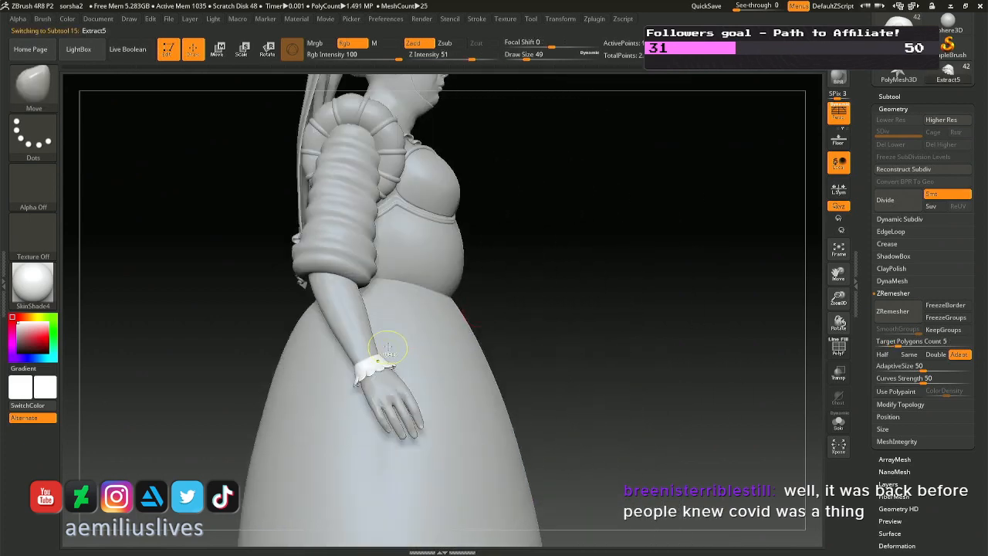
right_click_drag(388, 349, 395, 350, "alt")
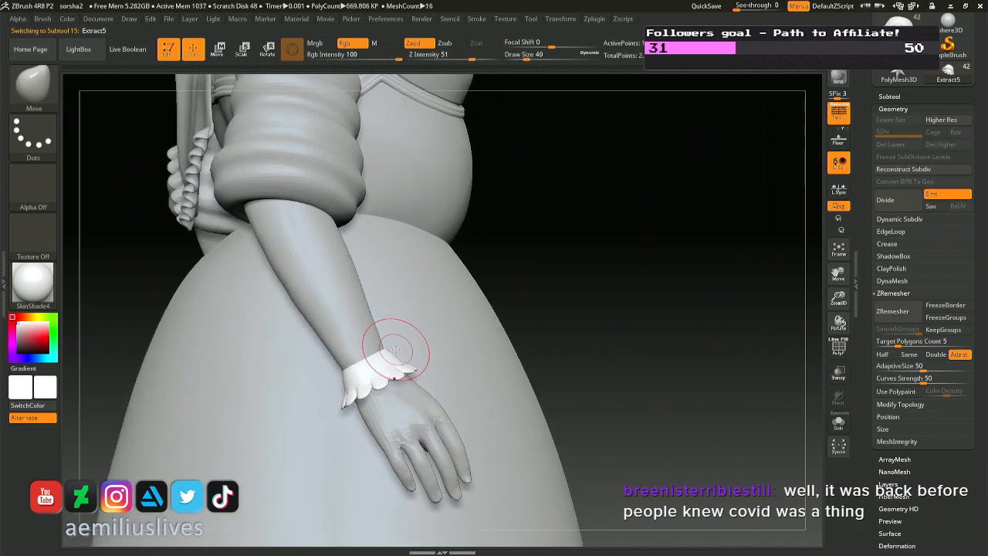
key("r")
left_click(373, 291)
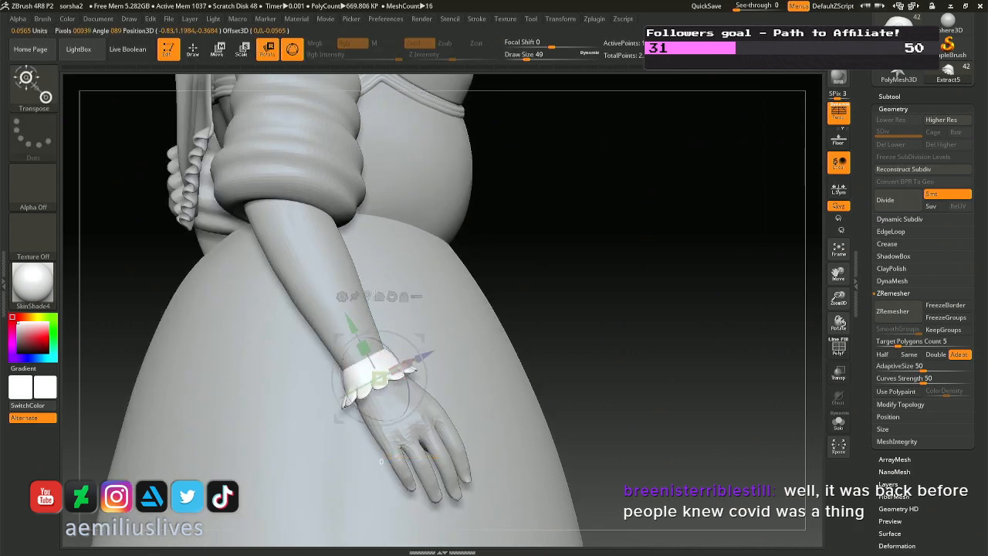
left_click_drag(414, 351, 414, 349)
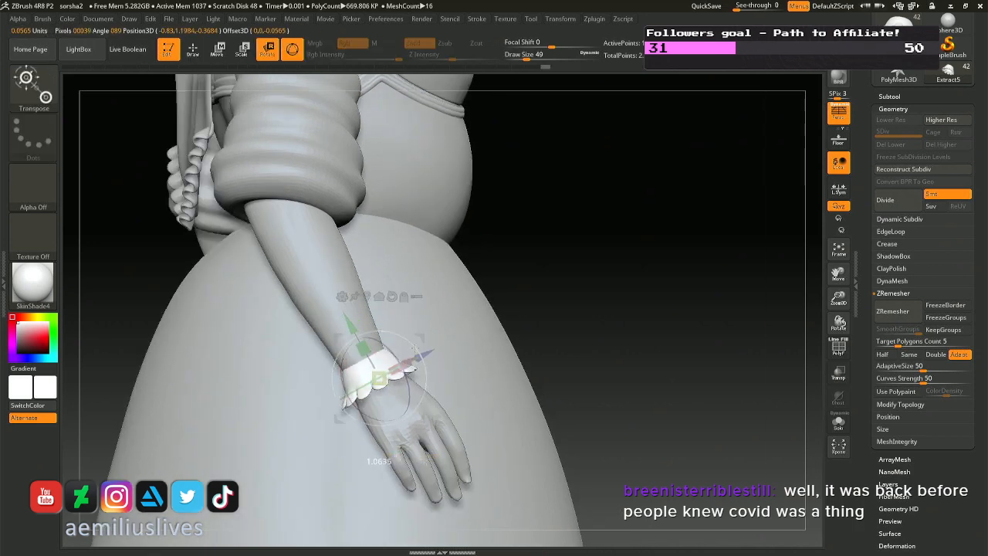
key("q")
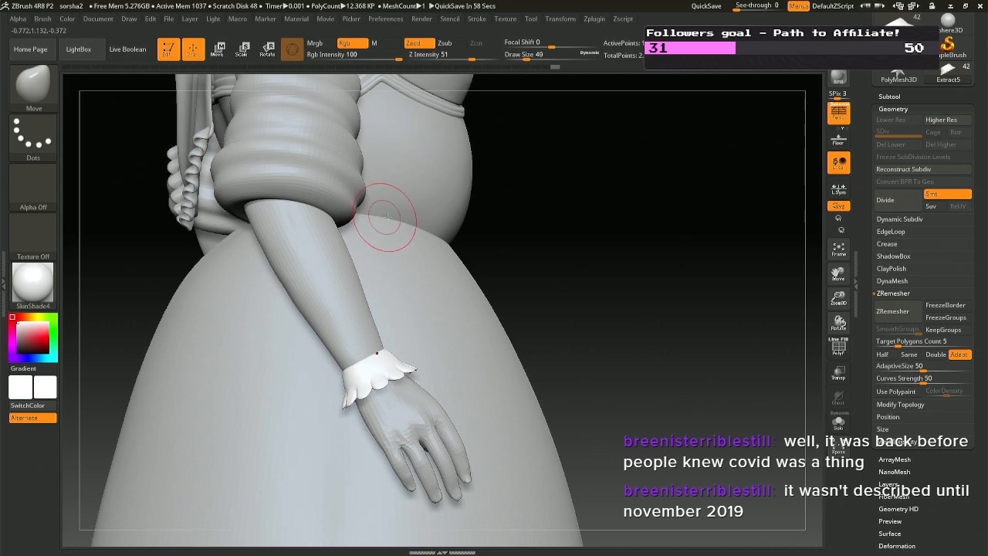
Mirror and weld the cuff so that the opposite wrist gets a matching one.
mouse_move(379, 216)
right_mouse_down()
mouse_move(462, 278)
mouse_move(708, 254)
right_mouse_up()
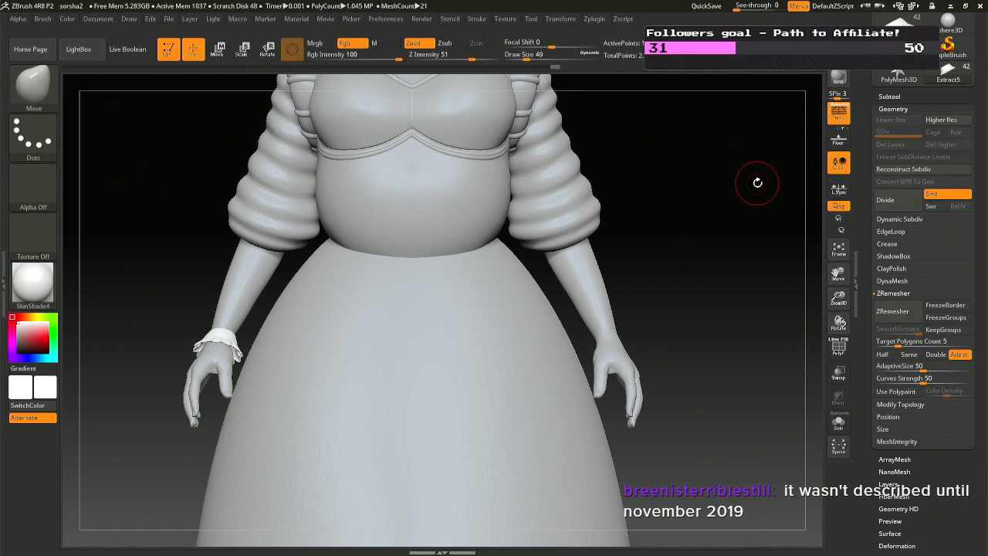
left_click(890, 97)
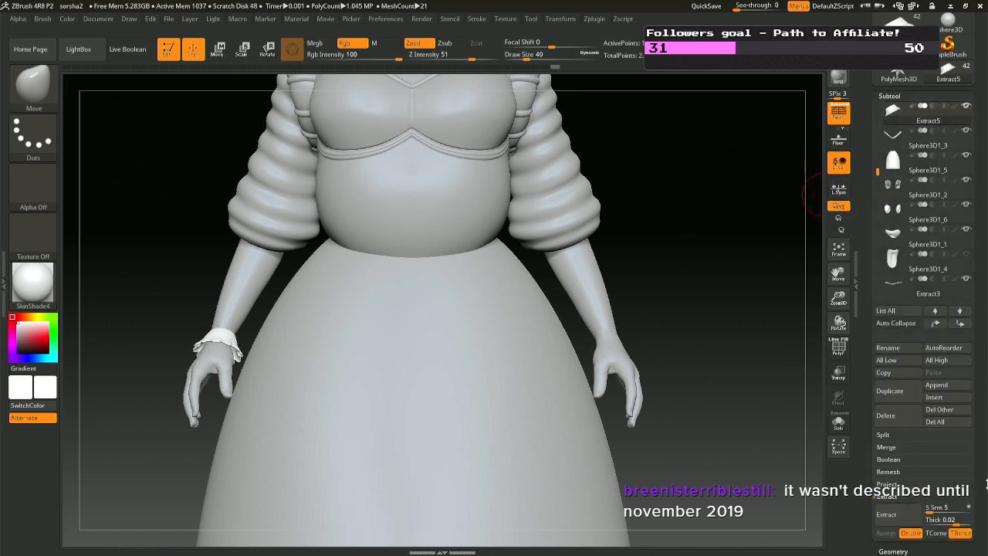
scroll(986, 489, "down", 5)
scroll(897, 135, "down", 3)
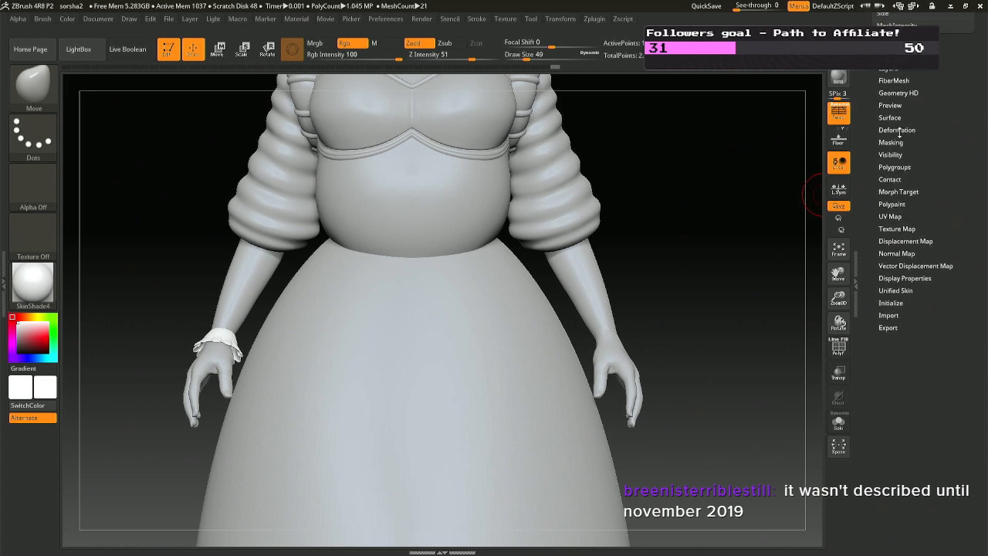
scroll(985, 186, "up", 7)
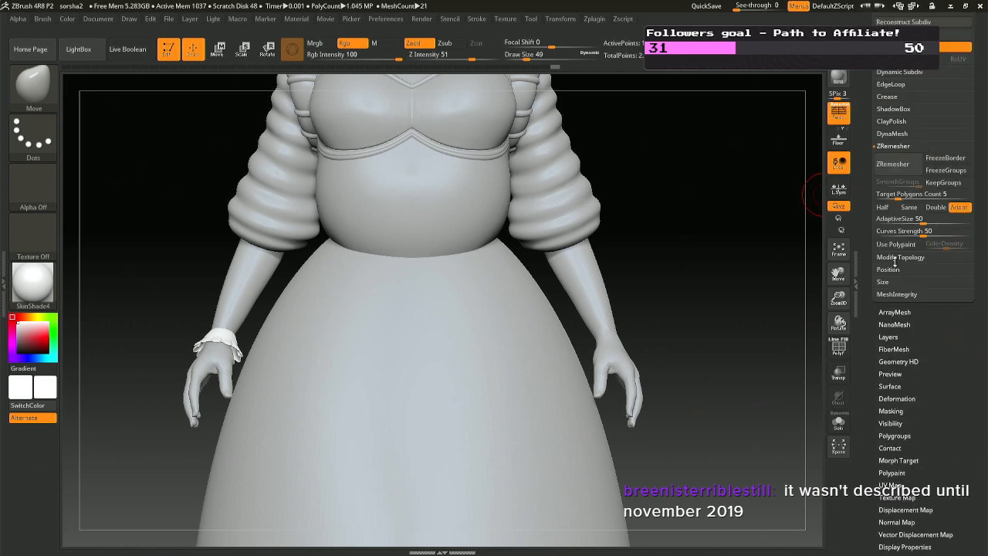
left_click(895, 259)
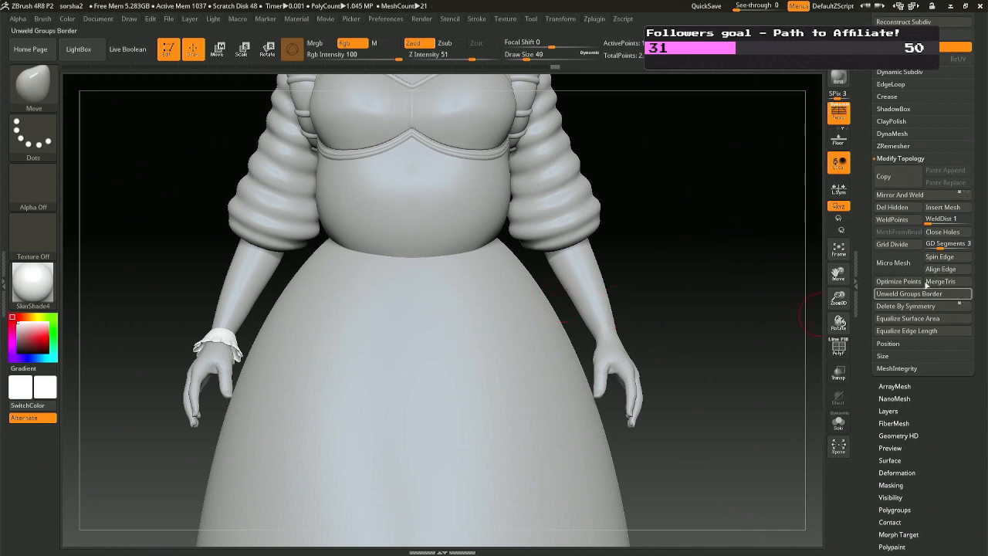
left_click(898, 198)
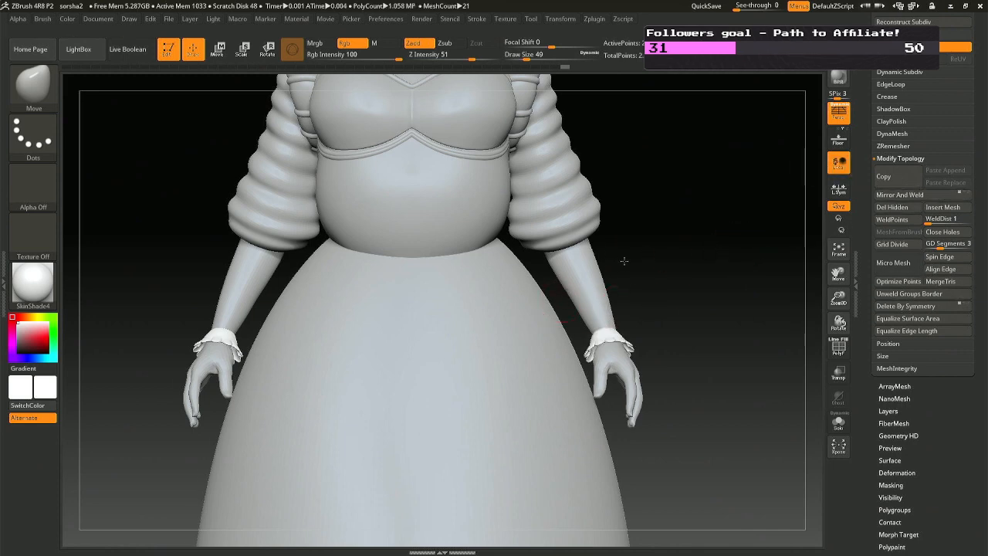
Examine both cuffs against the hands and forearms from the front and side.
left_click_drag(710, 245, 601, 262)
mouse_move(567, 332)
left_mouse_down()
mouse_move(463, 359)
mouse_move(532, 367)
left_mouse_up()
left_click(455, 375, "alt")
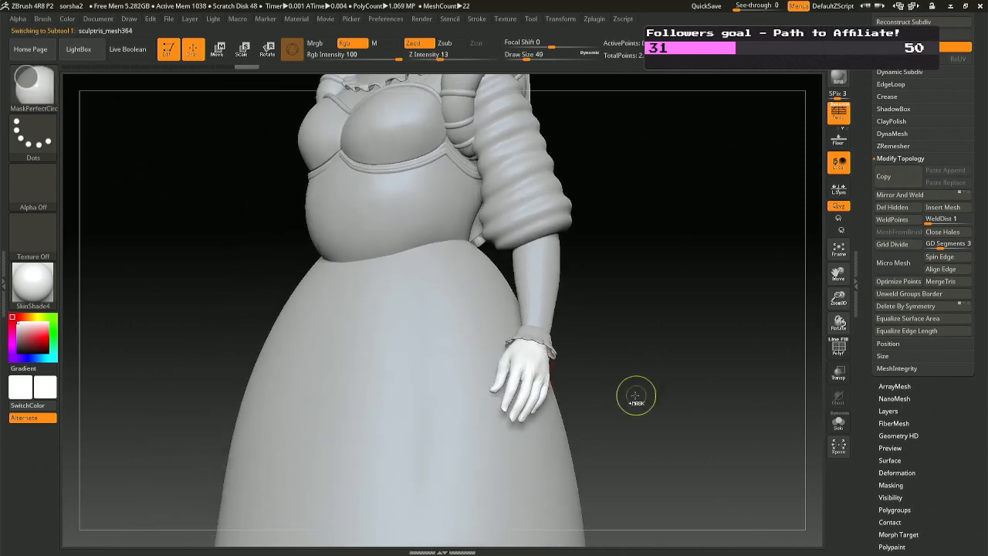
left_click_drag(597, 341, 613, 354)
left_click(525, 333, "alt")
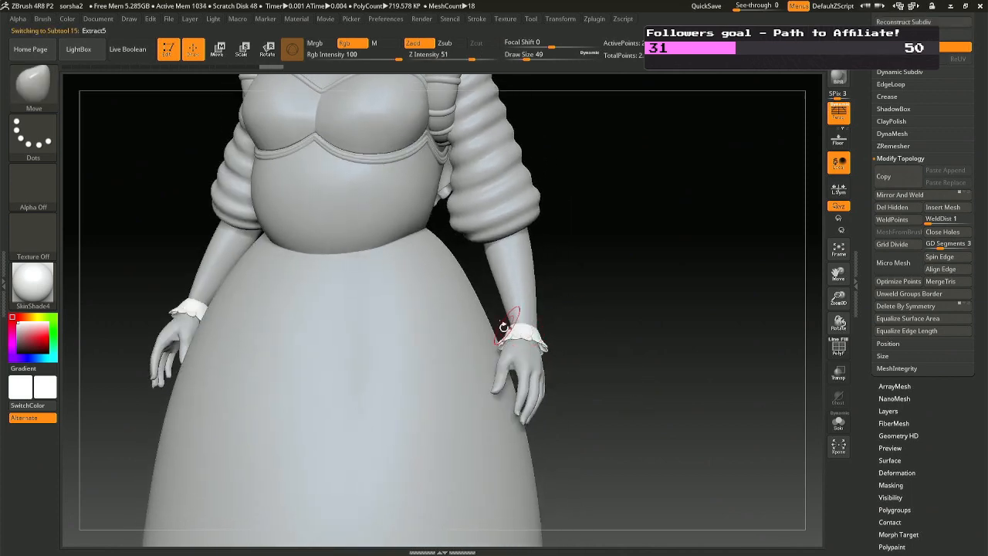
right_click_drag(410, 305, 596, 307, "alt")
right_click_drag(495, 299, 397, 348)
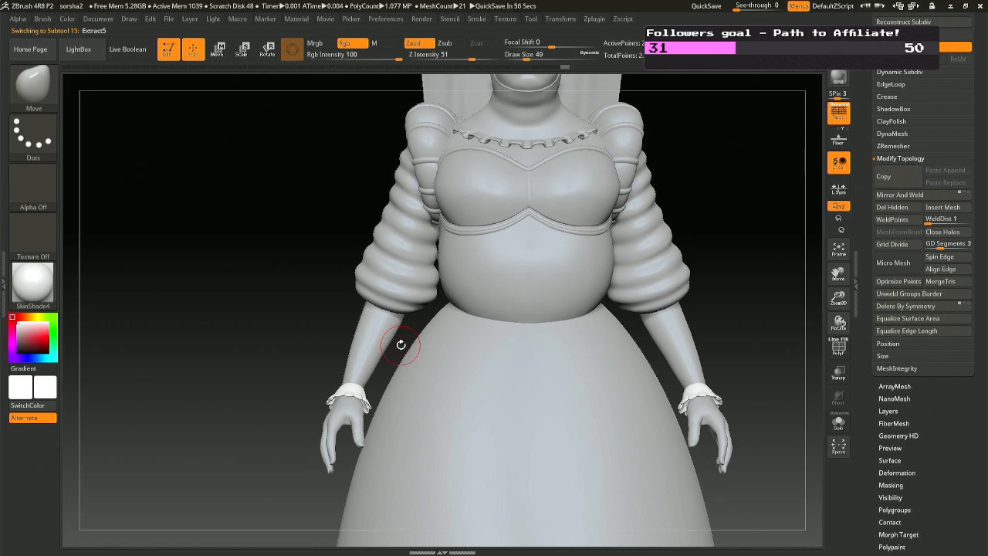
right_click_drag(401, 345, 394, 367)
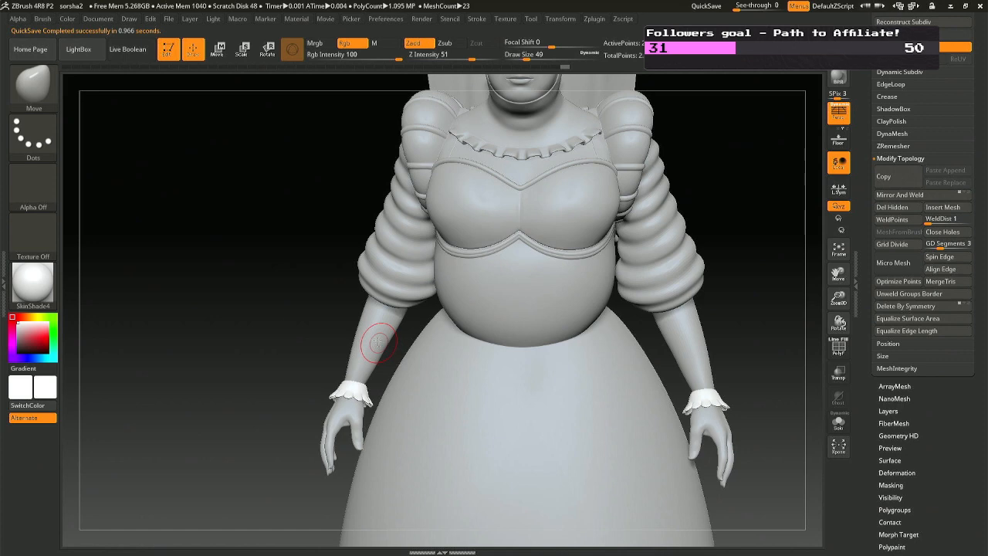
mouse_move(376, 328)
right_mouse_down()
mouse_move(407, 301)
mouse_move(399, 247)
right_mouse_up()
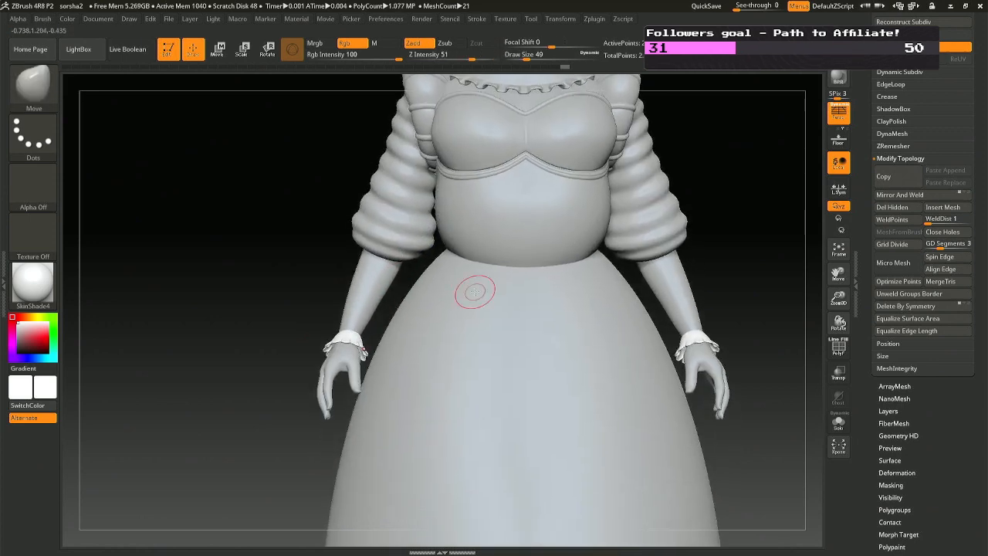
right_click_drag(474, 294, 401, 300)
Thicken both cuffs slightly with the Inflate deformation and check their fit on the wrist.
left_click_drag(980, 503, 978, 459)
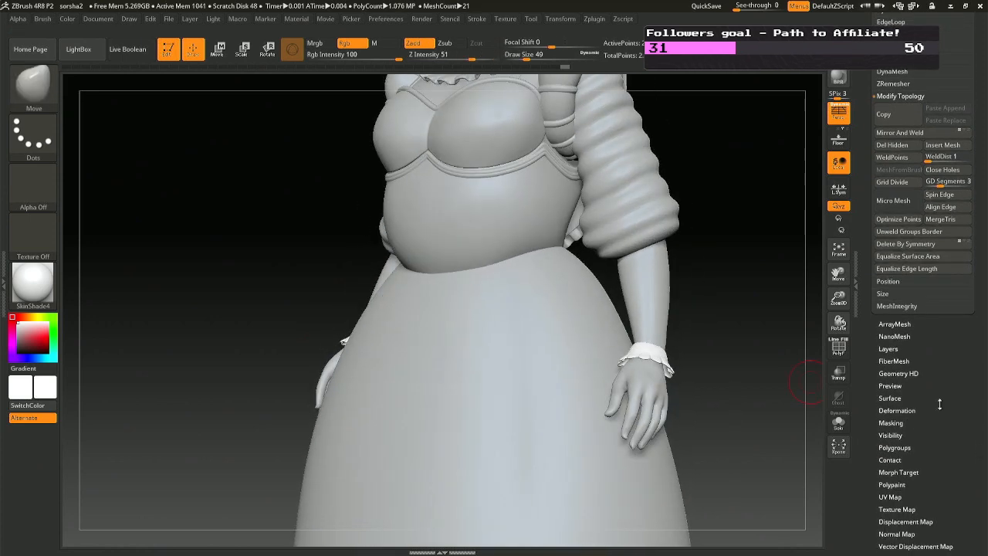
left_click(924, 410)
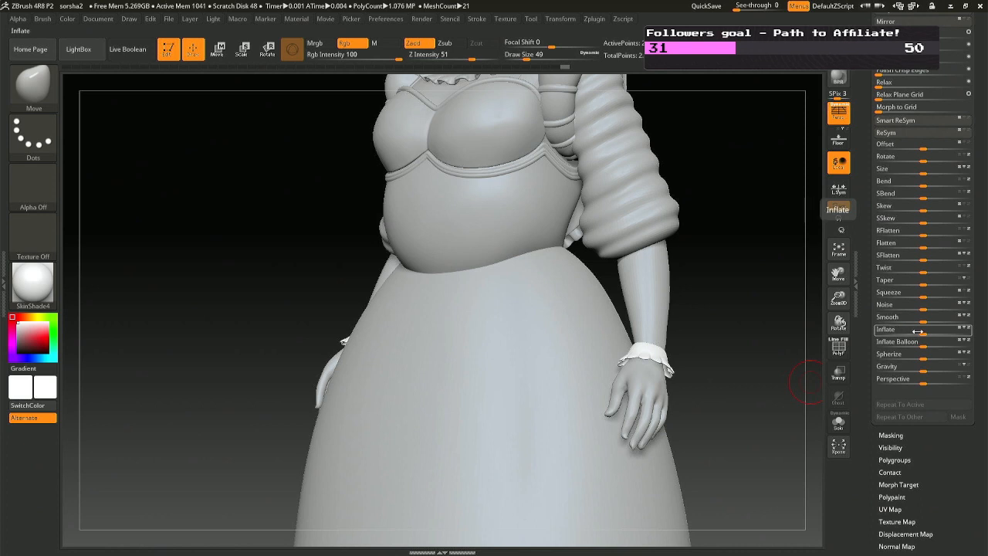
left_click_drag(923, 331, 925, 331)
left_click_drag(737, 329, 666, 339)
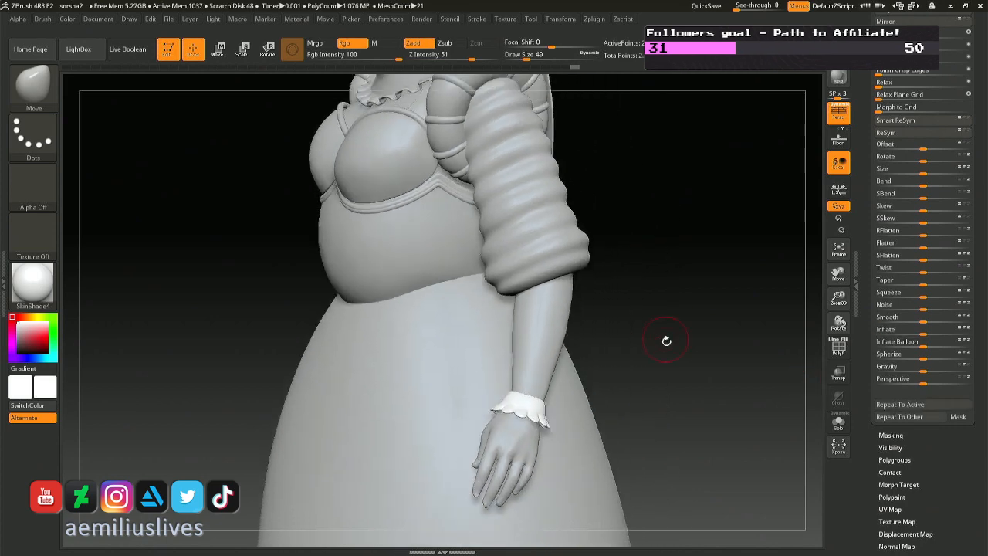
key("ctrl+shift+d")
mouse_move(646, 384)
left_mouse_down()
mouse_move(581, 379)
mouse_move(550, 433)
left_mouse_up()
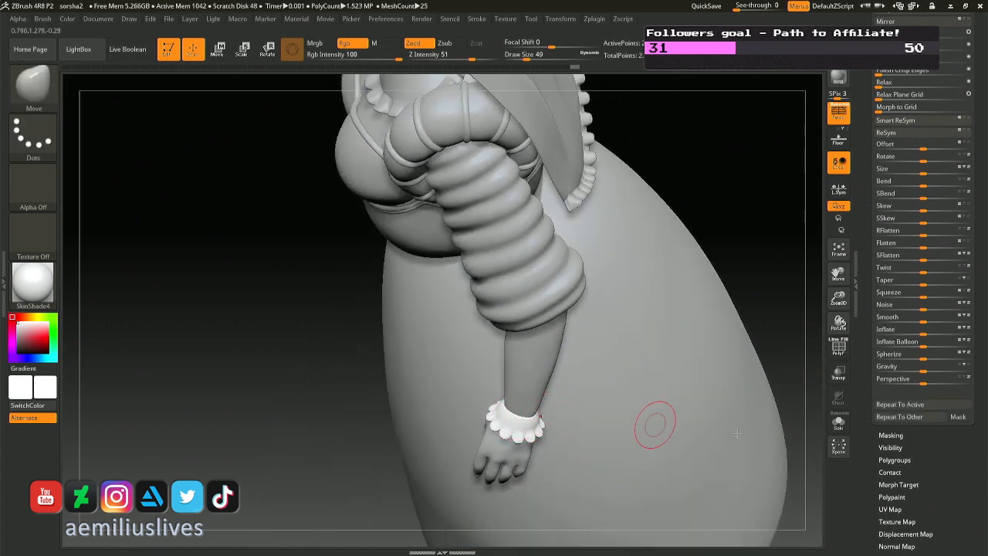
Isolate the cuffs, soften the rims of their closed ends with the Smooth brush, and bring back the rest of the character.
left_click(838, 422)
left_click_drag(521, 408, 517, 406, "shift")
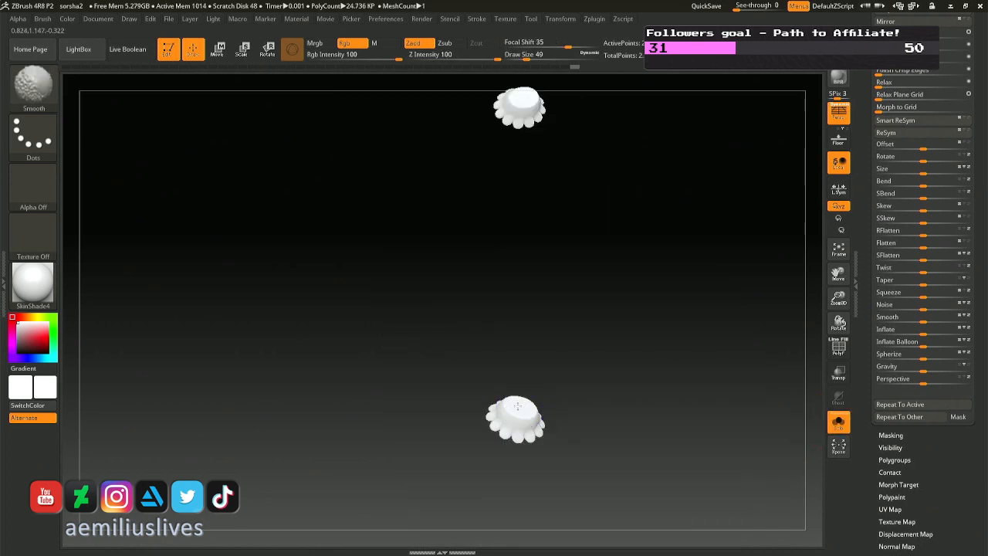
right_click_drag(520, 407, 542, 465)
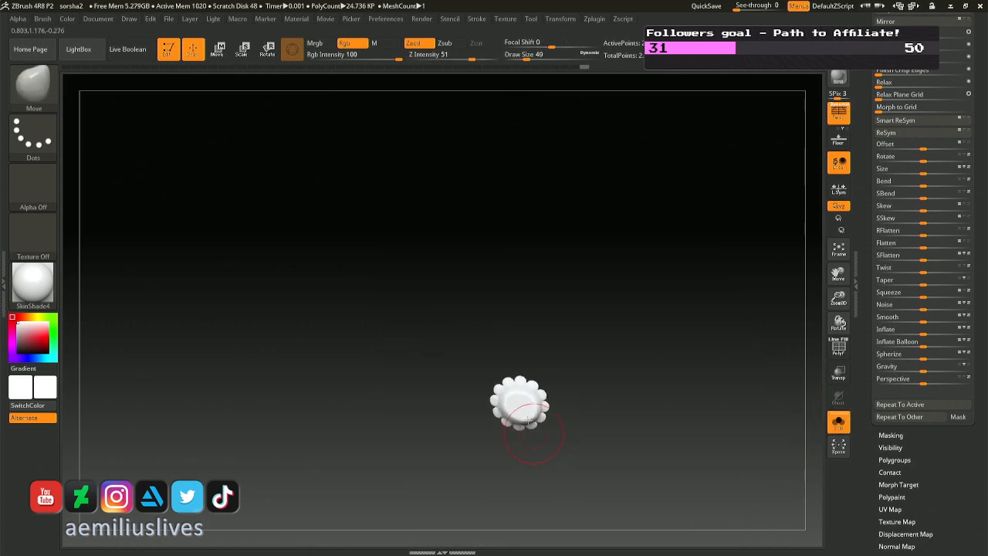
right_click_drag(531, 433, 531, 464, "ctrl")
mouse_move(530, 466)
left_mouse_down("shift")
mouse_move(509, 421)
mouse_move(516, 400)
left_mouse_up("shift")
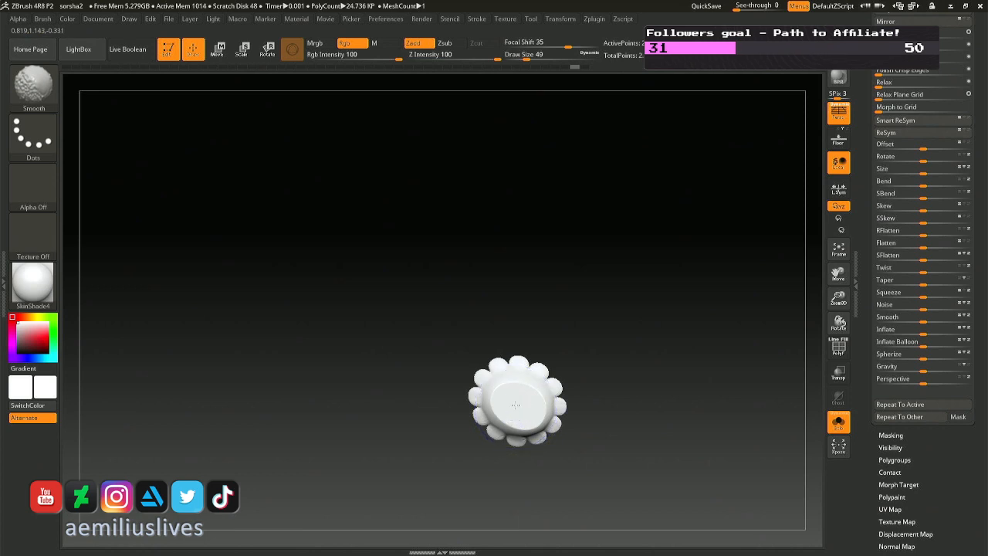
mouse_move(517, 400)
right_mouse_down()
mouse_move(525, 452)
mouse_move(563, 446)
mouse_move(548, 397)
mouse_move(568, 344)
mouse_move(597, 311)
mouse_move(609, 360)
mouse_move(620, 363)
mouse_move(469, 276)
mouse_move(459, 258)
mouse_move(397, 270)
mouse_move(675, 309)
right_mouse_up()
left_click(838, 422)
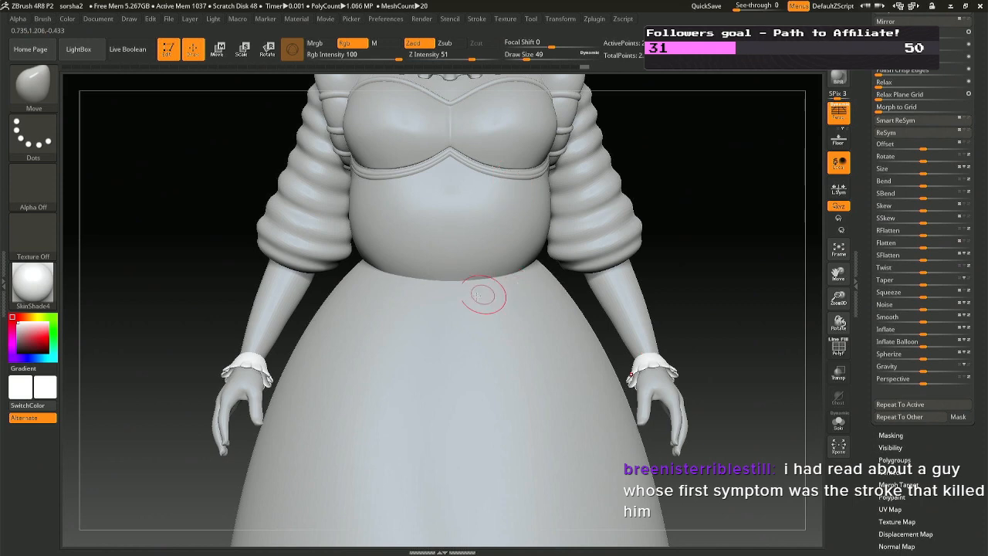
Make the double-corded trim beneath the bust the active subtool and face it from the front.
mouse_move(471, 302)
right_mouse_down()
mouse_move(419, 300)
mouse_move(434, 332)
mouse_move(447, 278)
mouse_move(440, 379)
mouse_move(472, 372)
right_mouse_up()
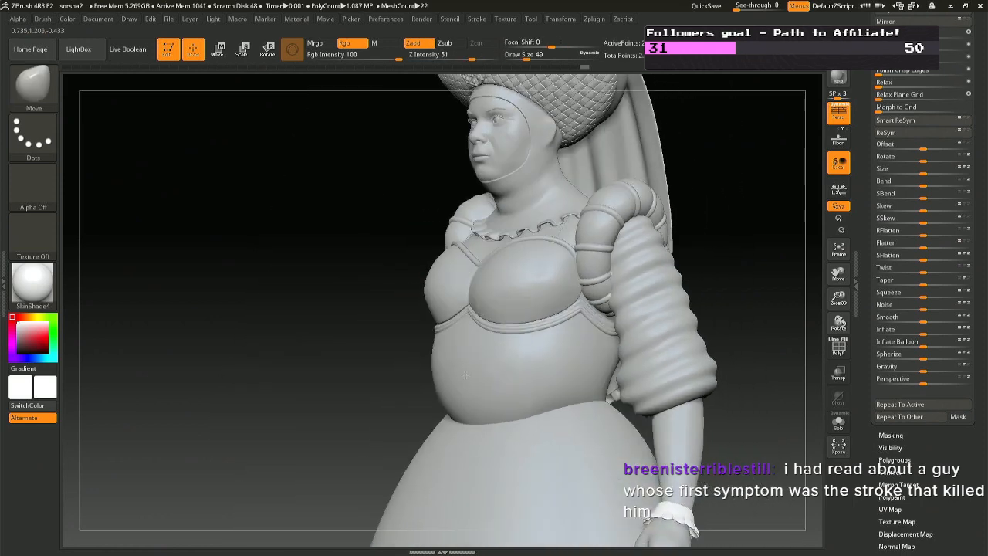
left_click(510, 311, "alt")
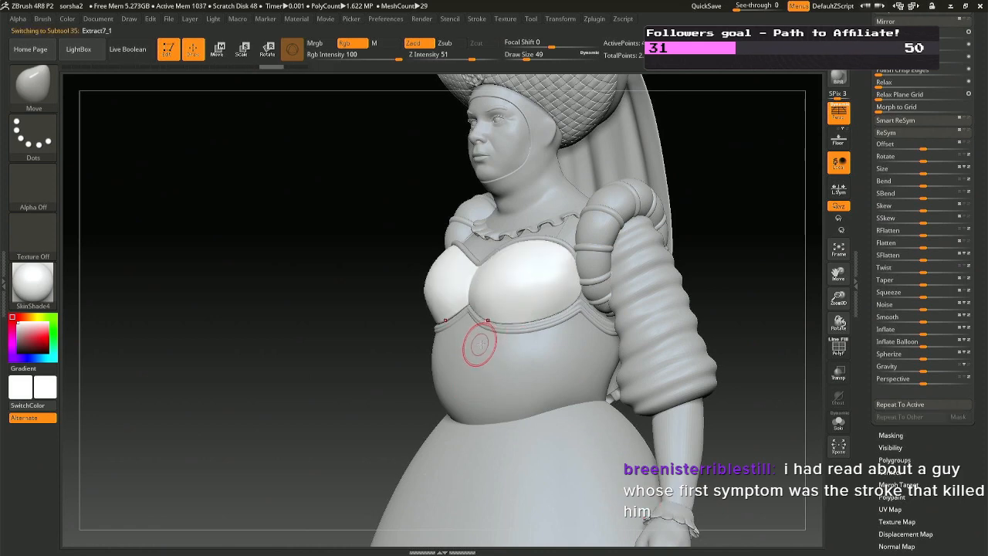
mouse_move(480, 344)
right_mouse_down()
mouse_move(501, 345)
mouse_move(494, 333)
mouse_move(446, 372)
right_mouse_up()
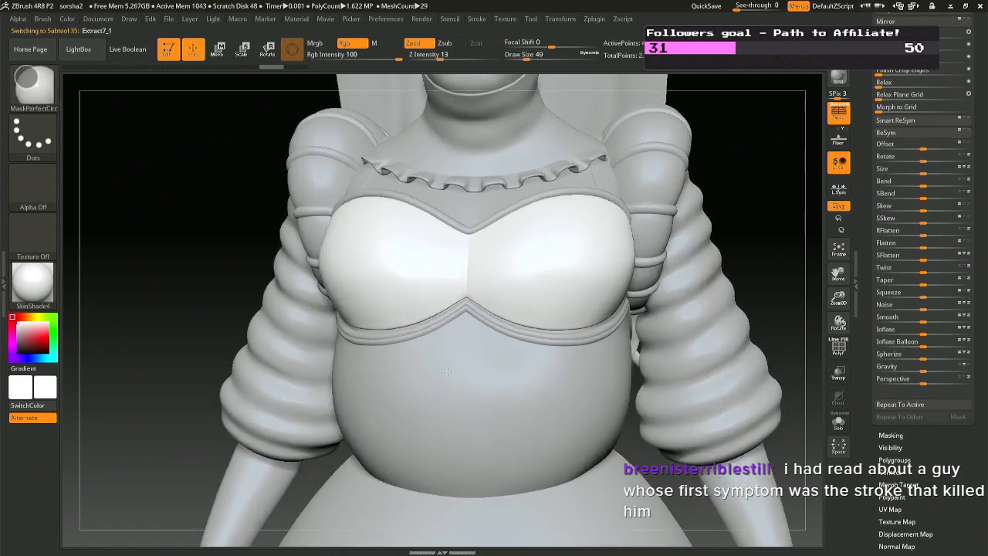
left_click(446, 318, "alt")
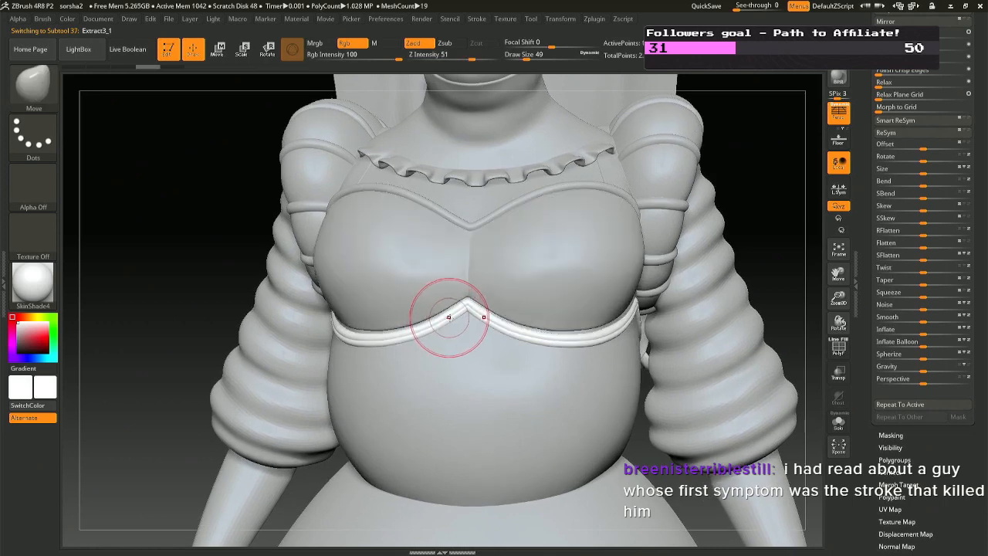
mouse_move(470, 364)
right_mouse_down()
mouse_move(456, 361)
mouse_move(474, 320)
right_mouse_up()
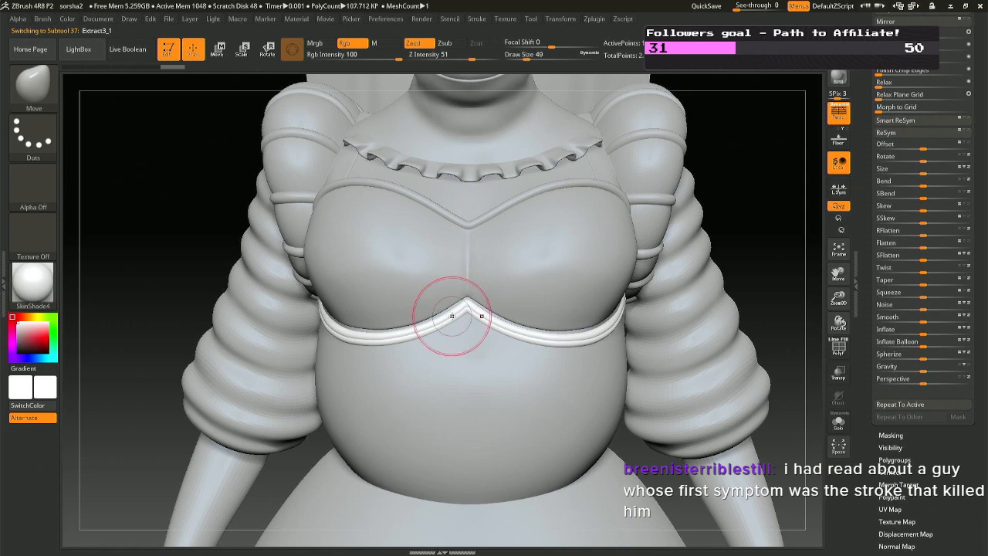
Try to nudge the under-bust trim beside its centre peak and beneath the arm with the Move brush.
key("ctrl+z")
left_click_drag(450, 315, 454, 316)
key("ctrl+z")
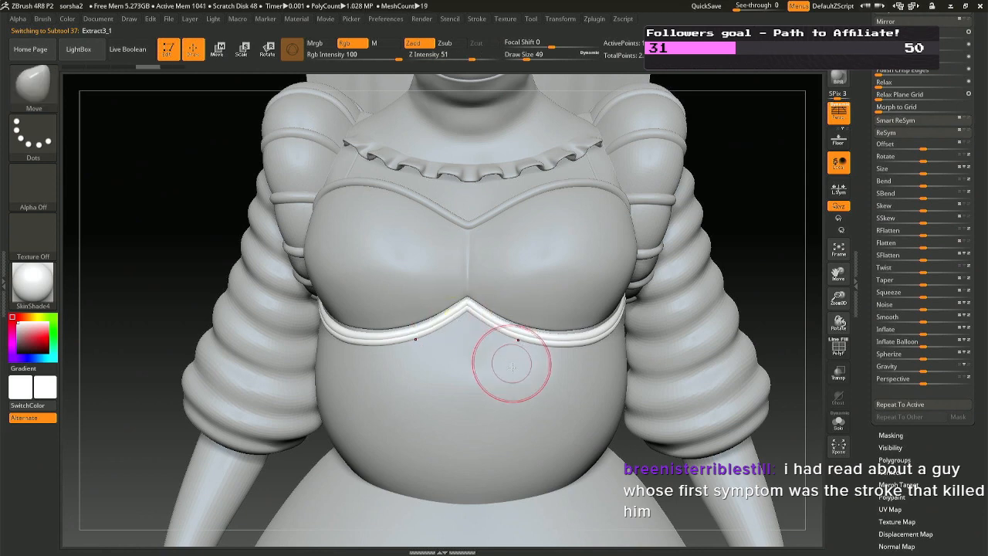
mouse_move(494, 375)
right_mouse_down()
mouse_move(559, 357)
mouse_move(480, 320)
right_mouse_up()
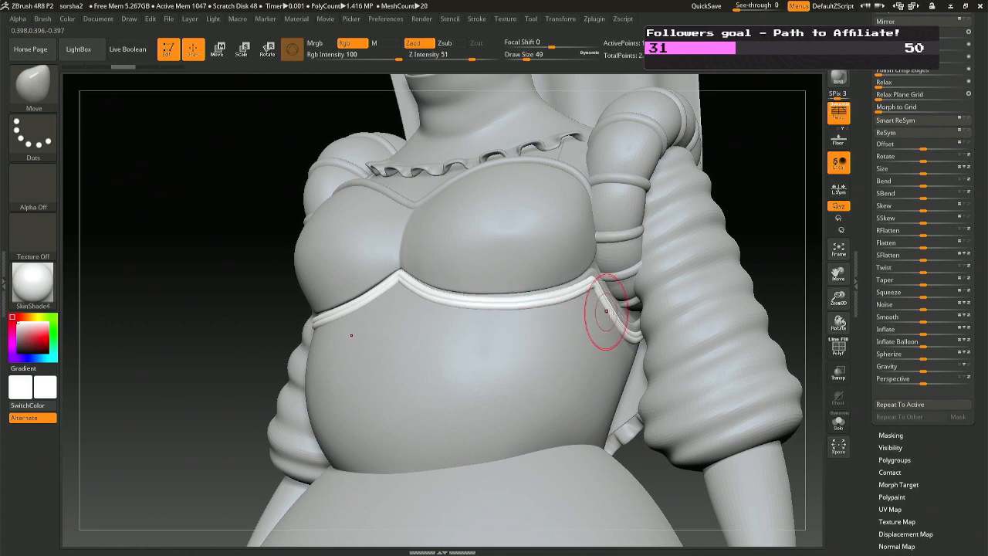
left_click_drag(609, 315, 608, 316)
key("ctrl+z")
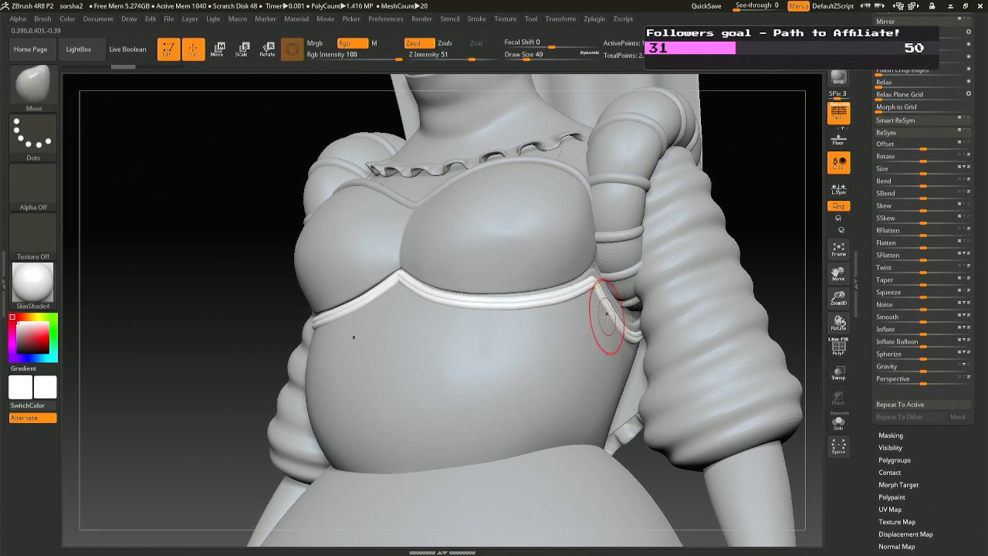
Refit the under-bust trim where it passes beneath the arm, using the Move brush at draw size 83.
mouse_move(606, 316)
right_mouse_down()
mouse_move(633, 340)
mouse_move(593, 313)
right_mouse_up()
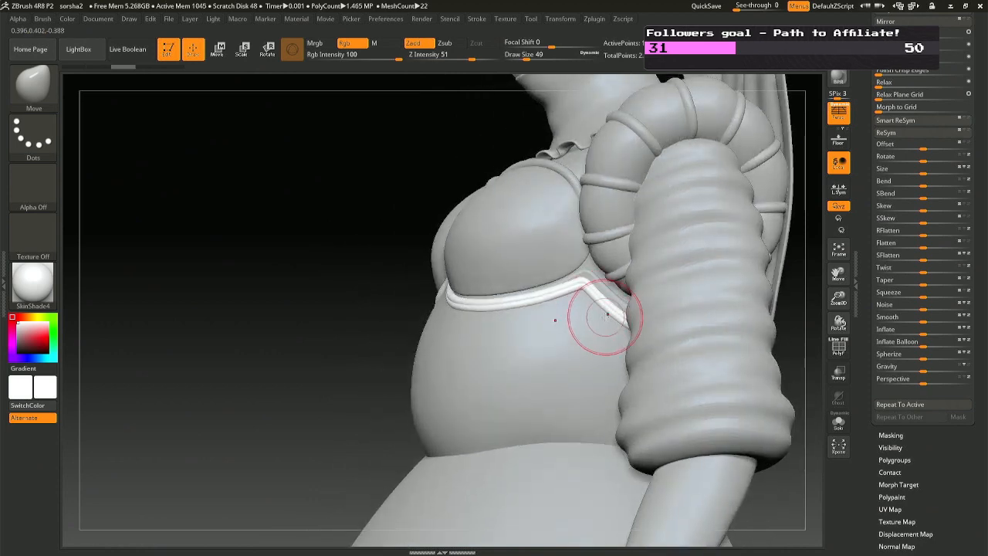
left_click_drag(607, 316, 616, 319)
key("space")
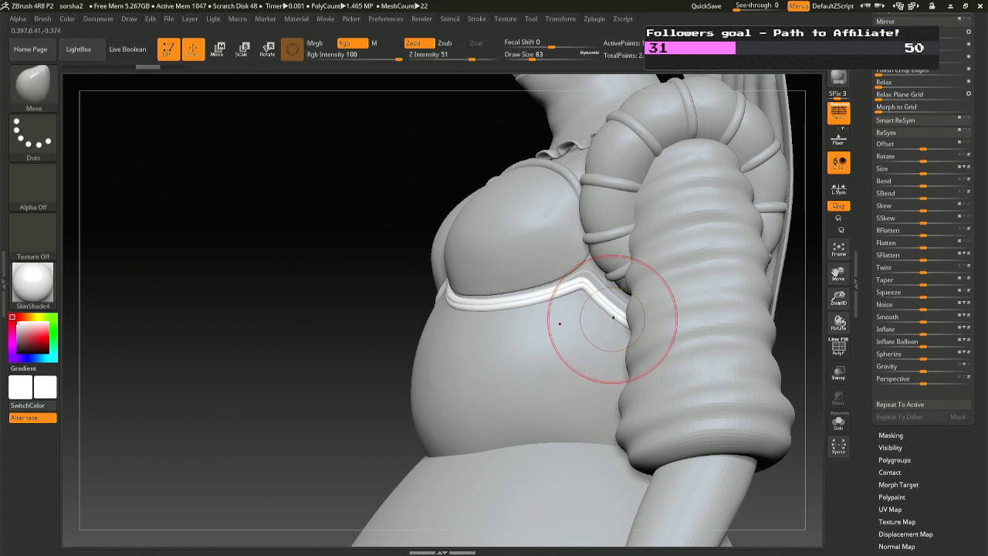
left_click_drag(613, 319, 610, 314)
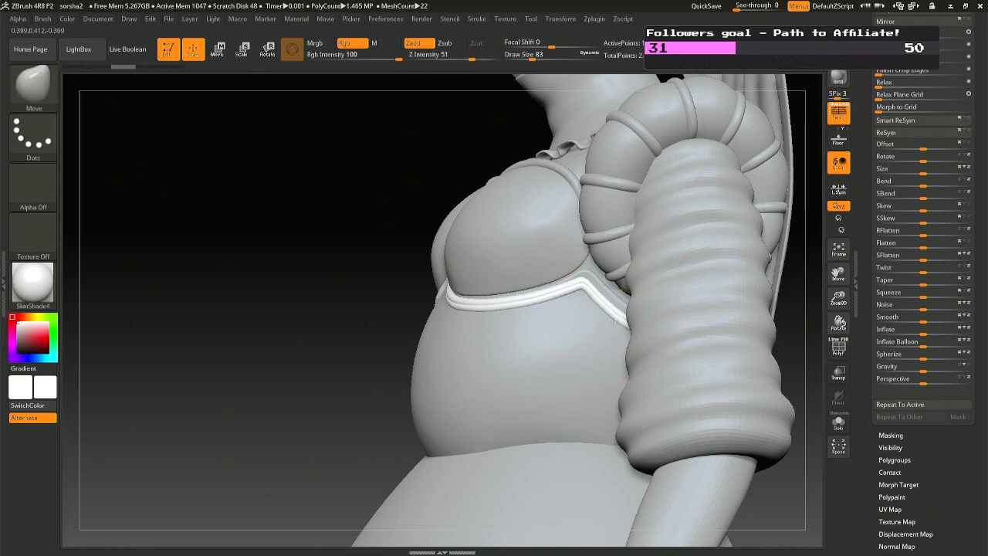
Isolate the under-bust trim, adjust its hidden stretch behind the sleeve with the Move brush, and bring back the rest of the character.
right_click_drag(735, 353, 646, 330, "alt")
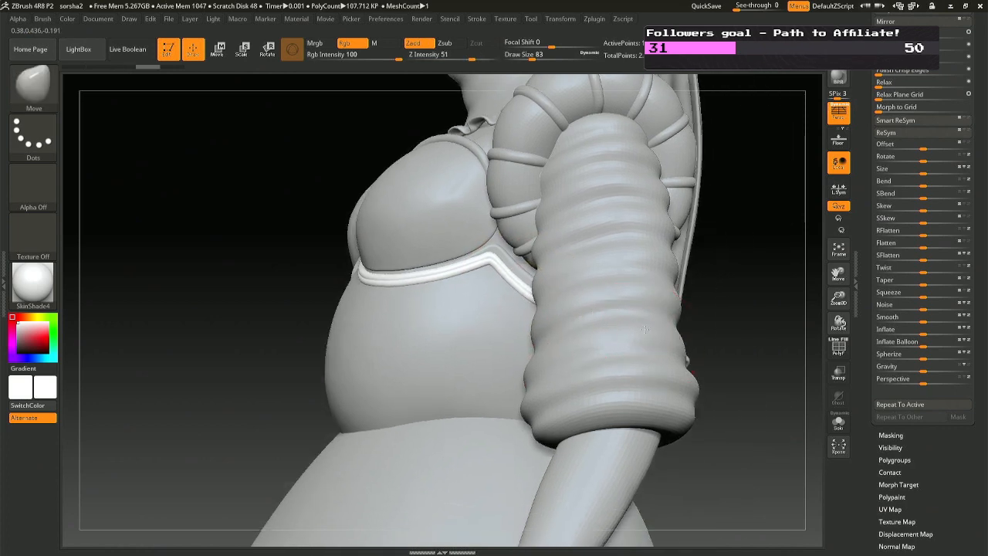
left_click(494, 313, "alt")
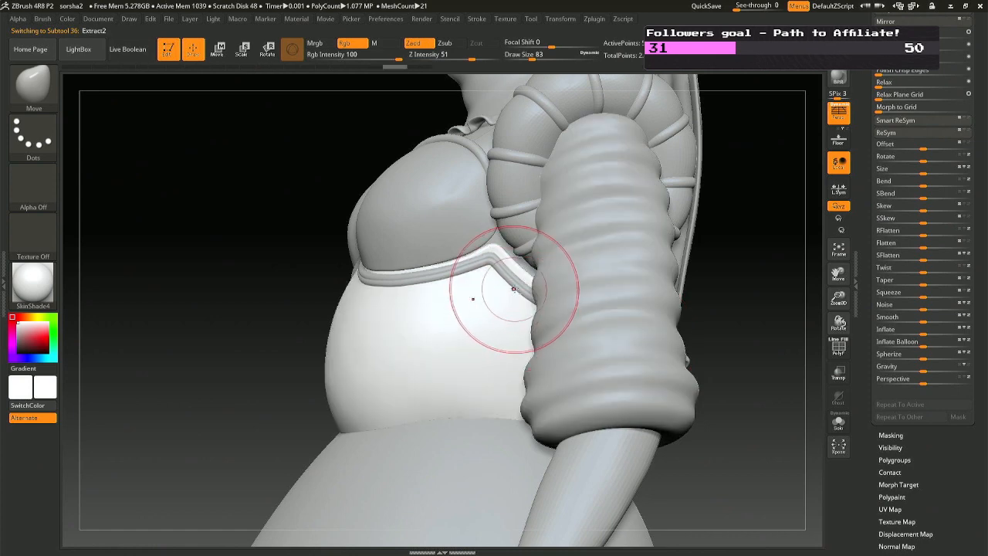
left_click(513, 288, "alt")
left_click(838, 423)
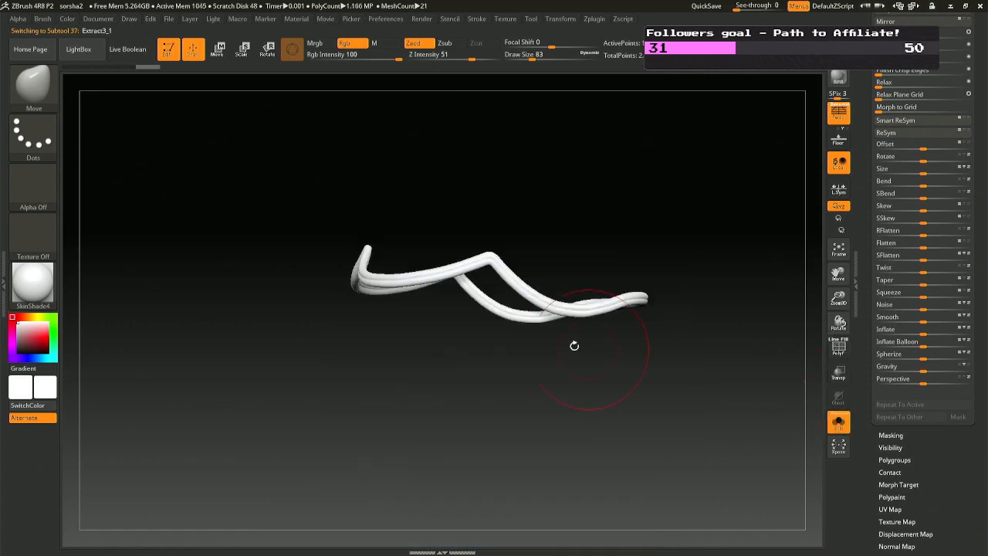
mouse_move(574, 345)
left_mouse_down()
mouse_move(569, 312)
mouse_move(514, 326)
mouse_move(442, 307)
mouse_move(470, 299)
mouse_move(421, 302)
left_mouse_up()
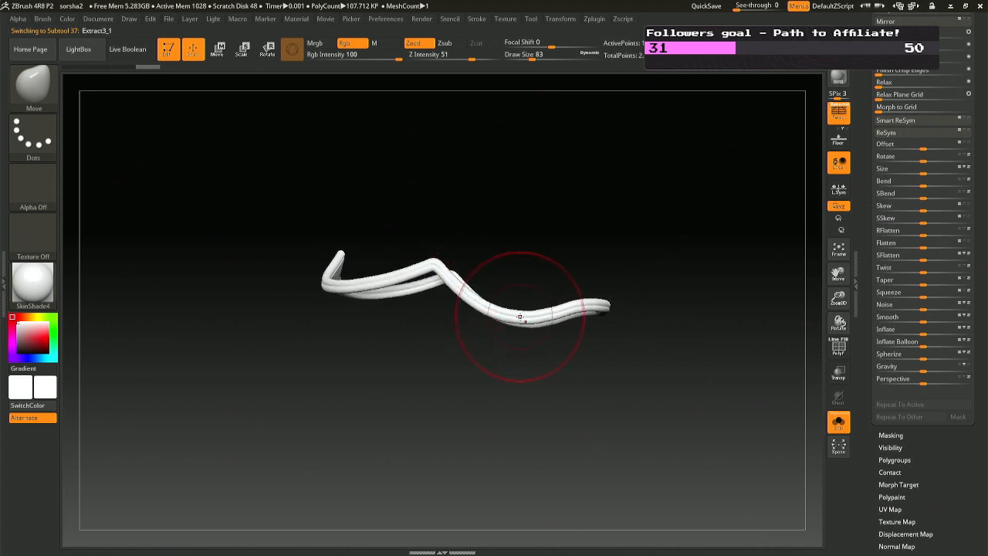
mouse_move(520, 316)
left_mouse_down()
mouse_move(540, 309)
mouse_move(397, 304)
mouse_move(490, 270)
left_mouse_up()
left_click(838, 421)
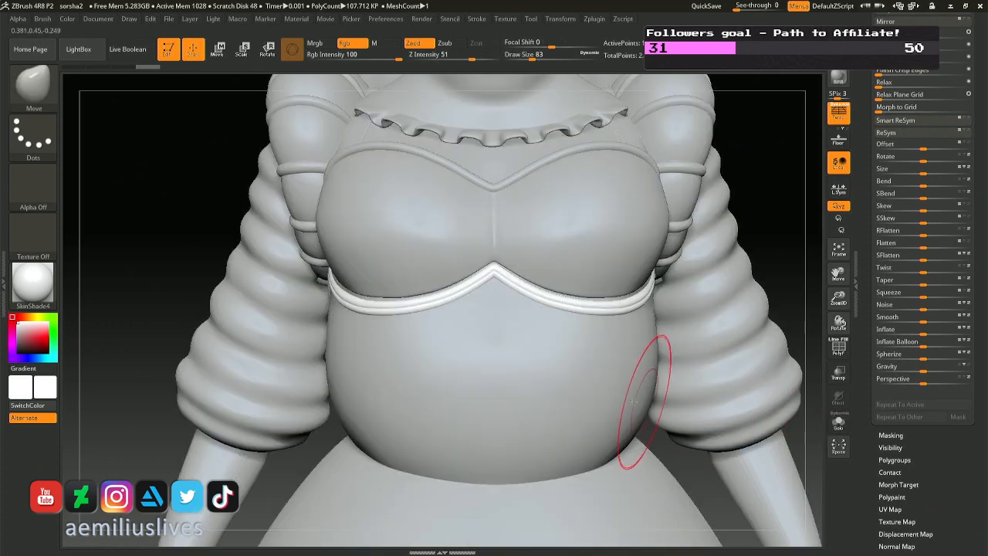
Examine how the under-bust trim sits on the bodice from the front and both sides.
mouse_move(489, 398)
right_mouse_down()
mouse_move(470, 371)
mouse_move(520, 378)
mouse_move(436, 308)
mouse_move(414, 304)
right_mouse_up()
right_click_drag(484, 354, 485, 348, "ctrl")
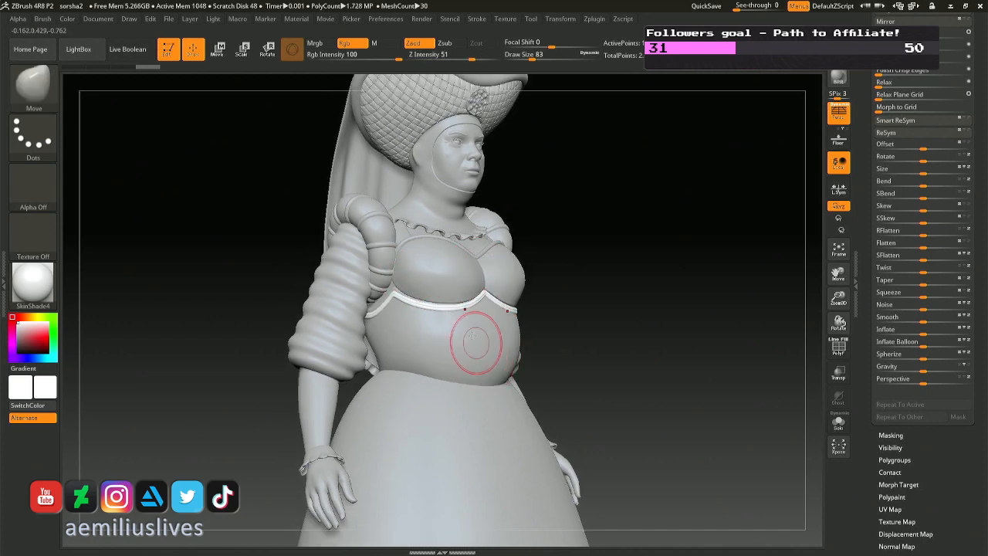
right_click_drag(425, 346, 489, 335)
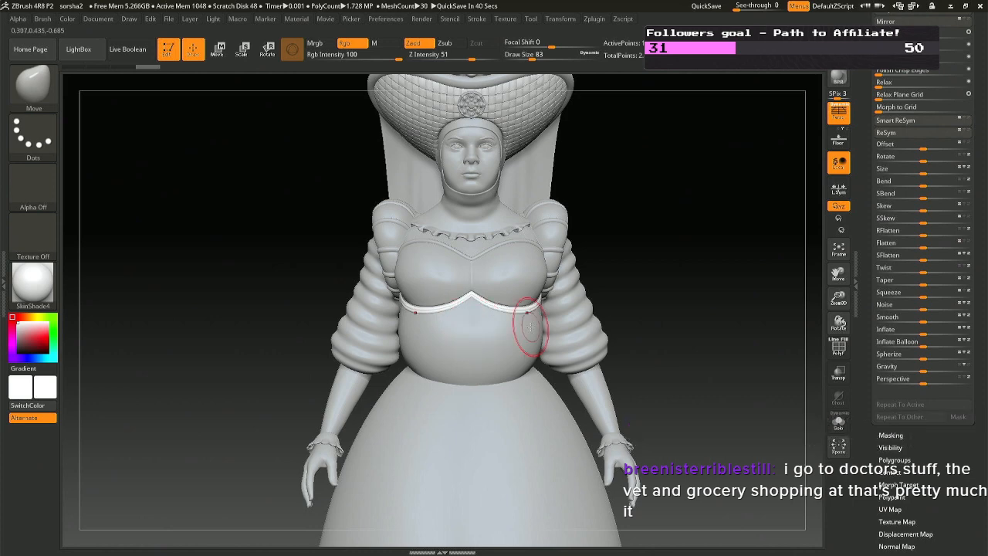
mouse_move(529, 327)
right_mouse_down()
mouse_move(512, 300)
mouse_move(500, 369)
right_mouse_up()
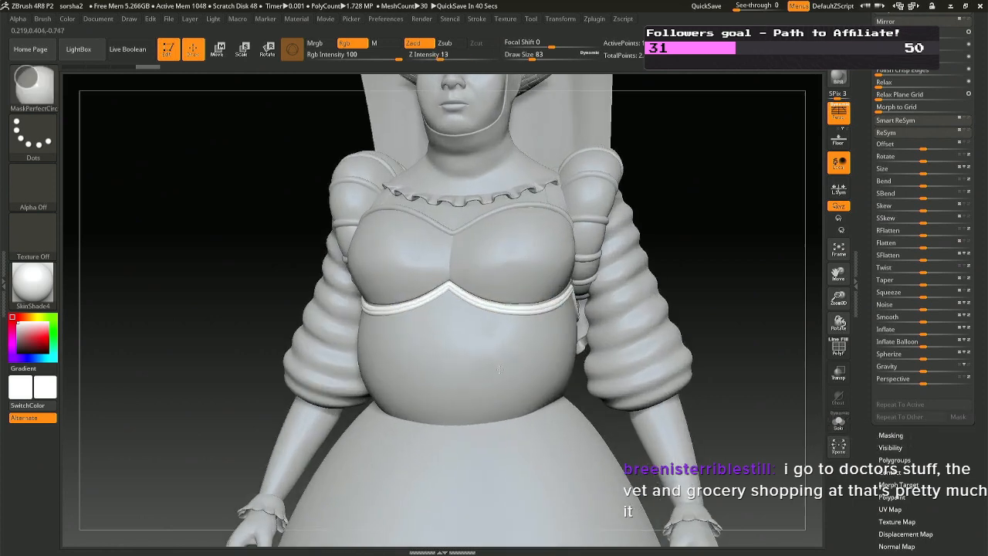
left_click(506, 308, "alt")
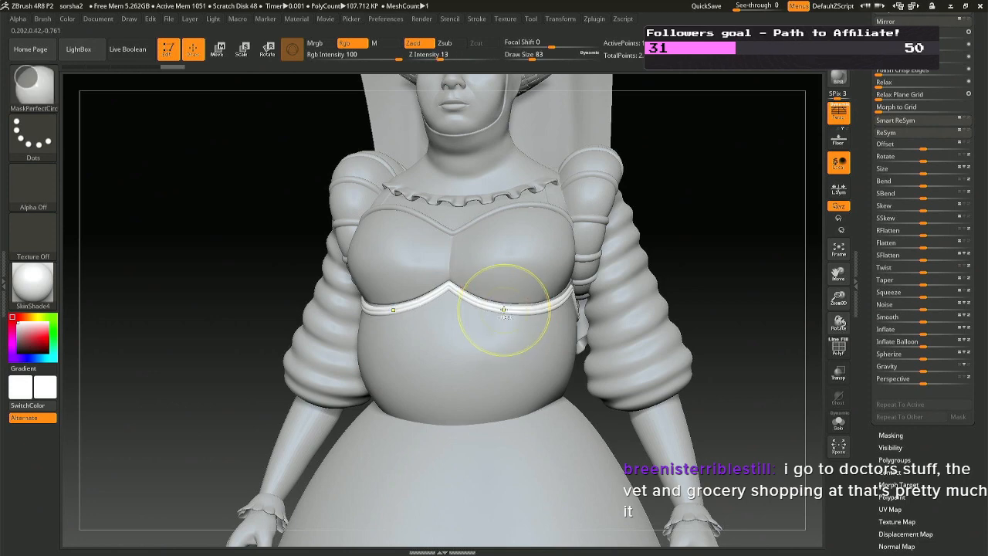
mouse_move(500, 313)
right_mouse_down()
mouse_move(499, 334)
mouse_move(489, 324)
mouse_move(503, 315)
right_mouse_up()
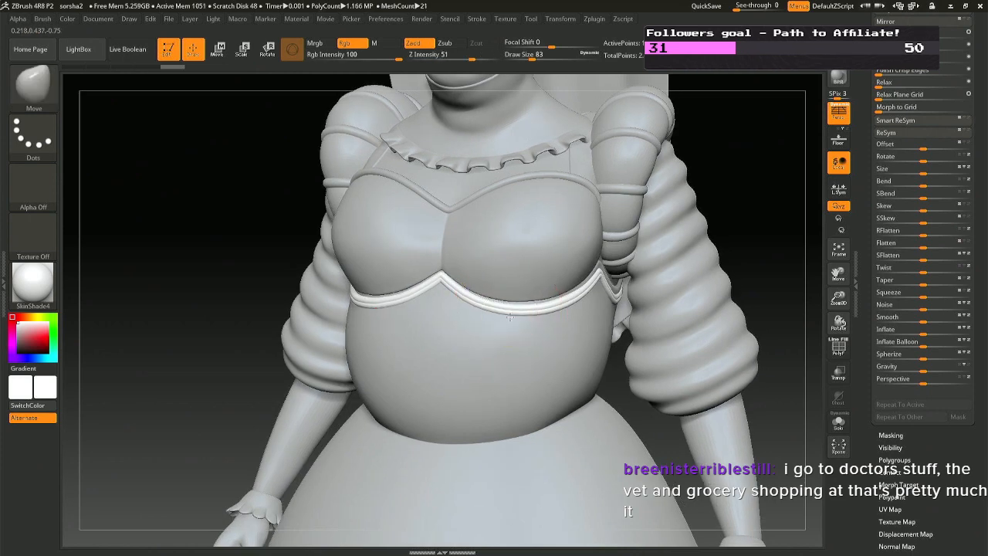
right_click_drag(499, 331, 525, 337)
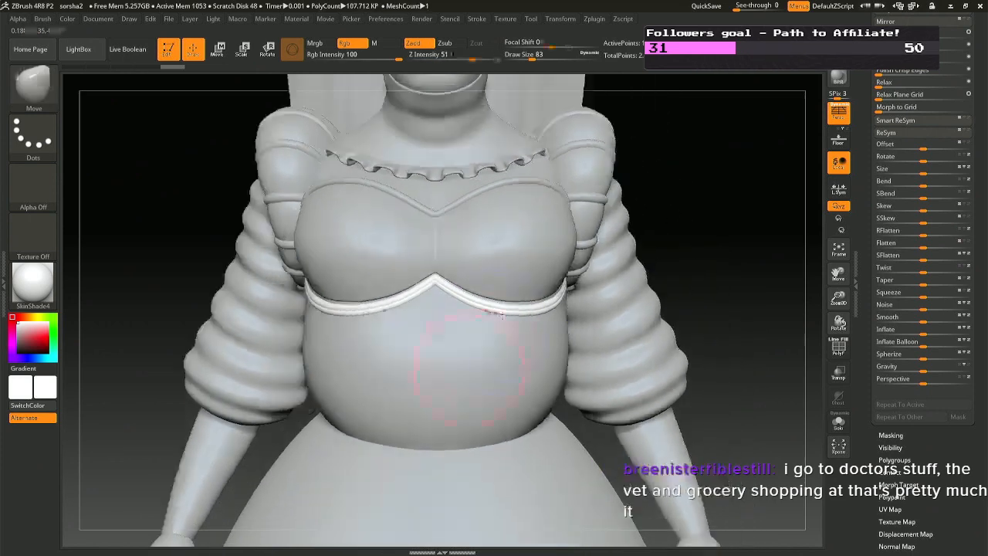
mouse_move(318, 361)
right_mouse_down()
mouse_move(360, 362)
mouse_move(349, 364)
right_mouse_up()
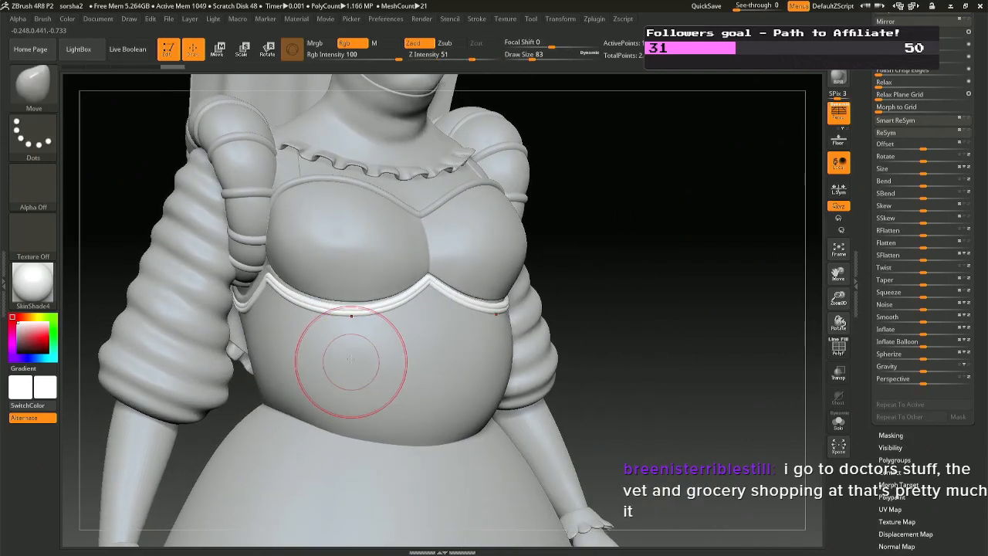
Adjust the under-bust trim's curve against the bodice with the Move brush, using draw sizes 97 and 59.
key("space")
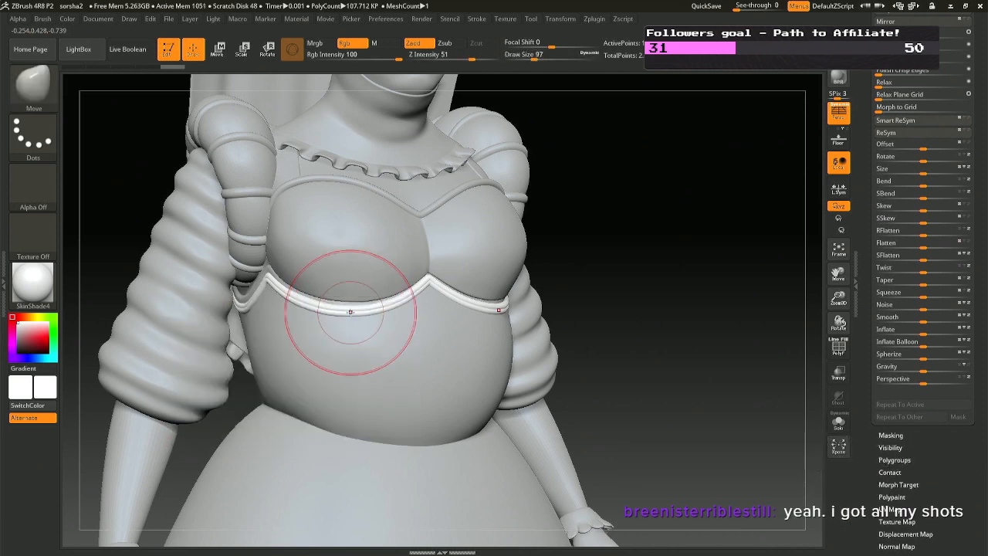
mouse_move(345, 327)
right_mouse_down()
mouse_move(369, 366)
mouse_move(371, 338)
right_mouse_up()
right_click_drag(764, 334, 668, 325)
key("space")
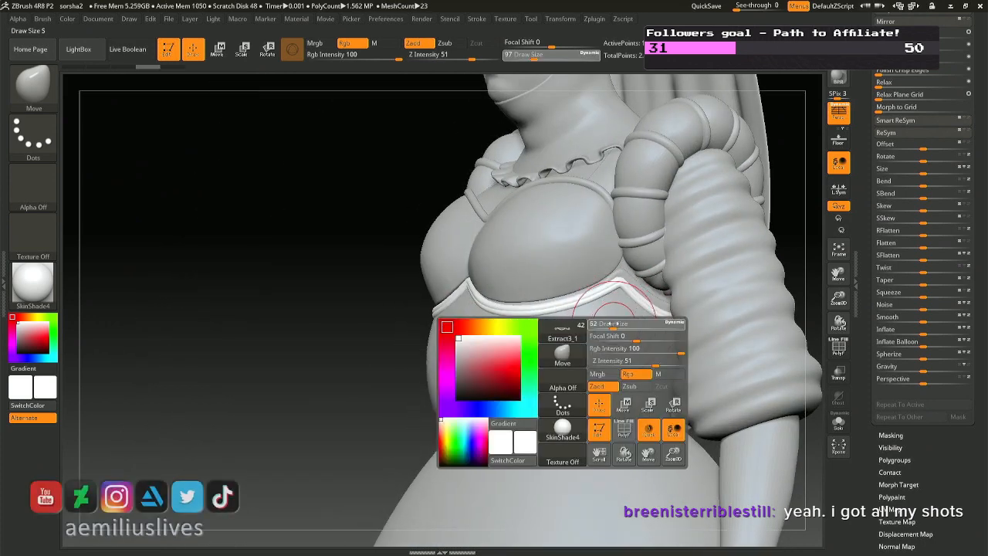
left_click_drag(620, 325, 612, 324)
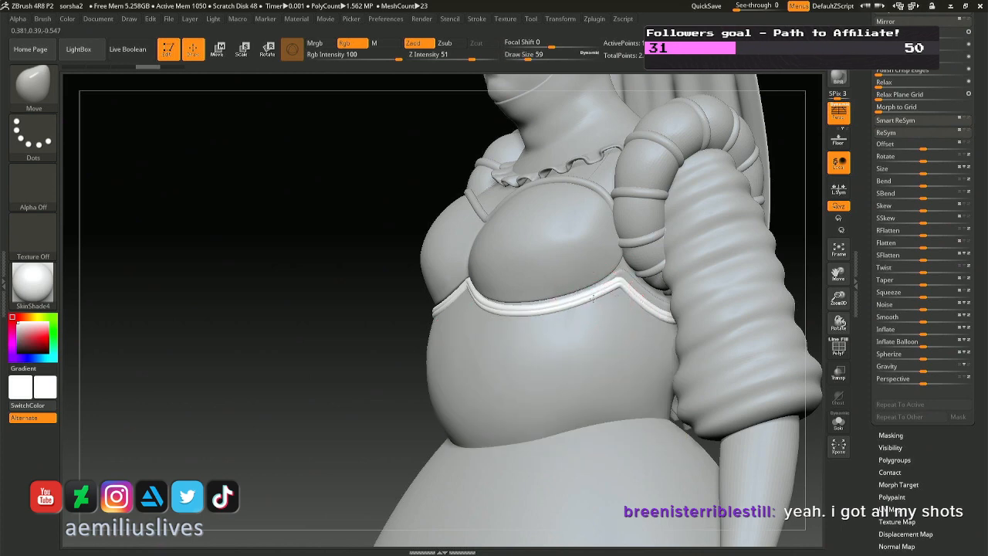
key("ctrl+shift")
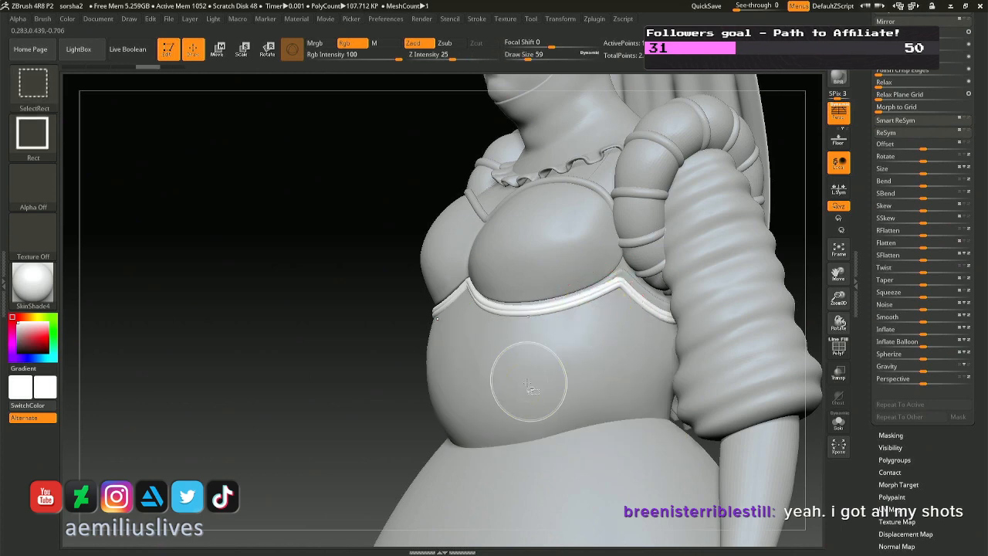
mouse_move(466, 382)
right_mouse_down()
mouse_move(487, 388)
mouse_move(432, 392)
right_mouse_up()
key("ctrl+shift")
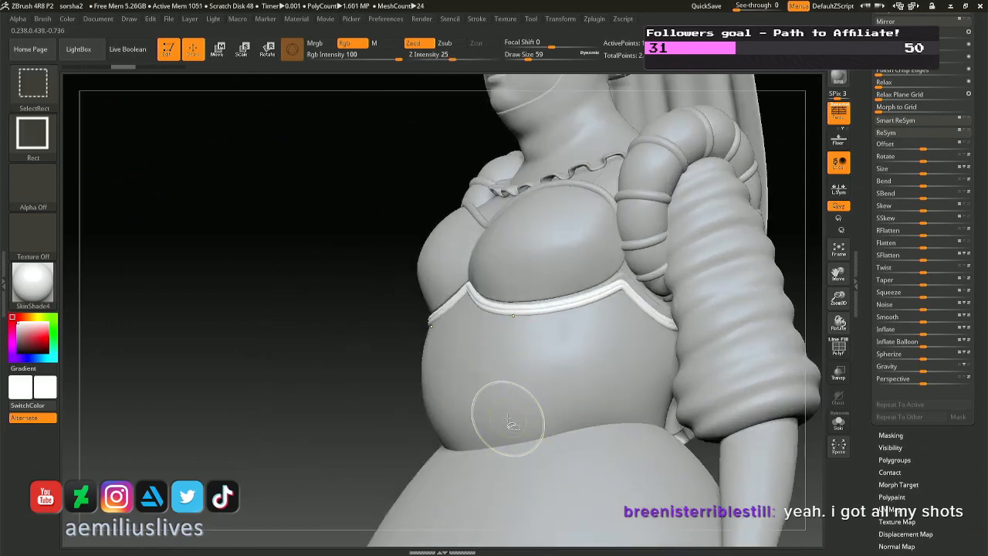
right_click_drag(514, 419, 530, 425)
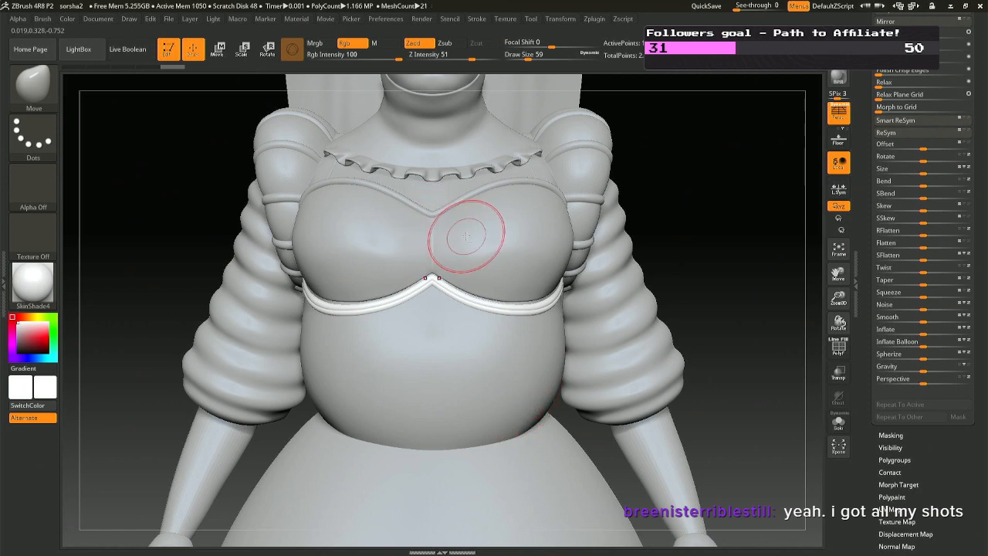
Isolate the neckline ruffle, reposition its shoulder end with the Move brush at draw size 35, and bring back the rest of the character.
left_click(507, 236, "alt")
right_click_drag(506, 236, 490, 232)
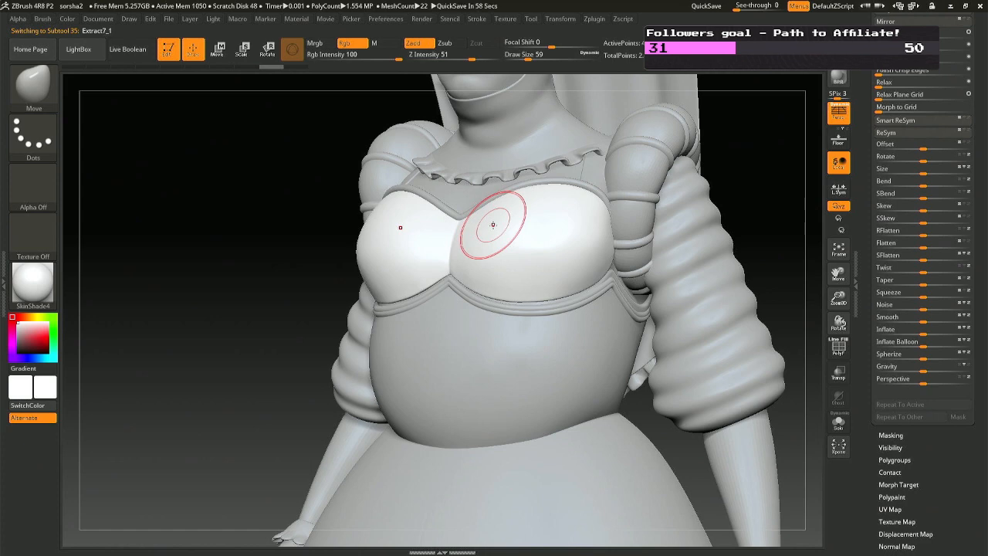
right_click_drag(540, 214, 572, 267)
left_click(606, 113, "alt")
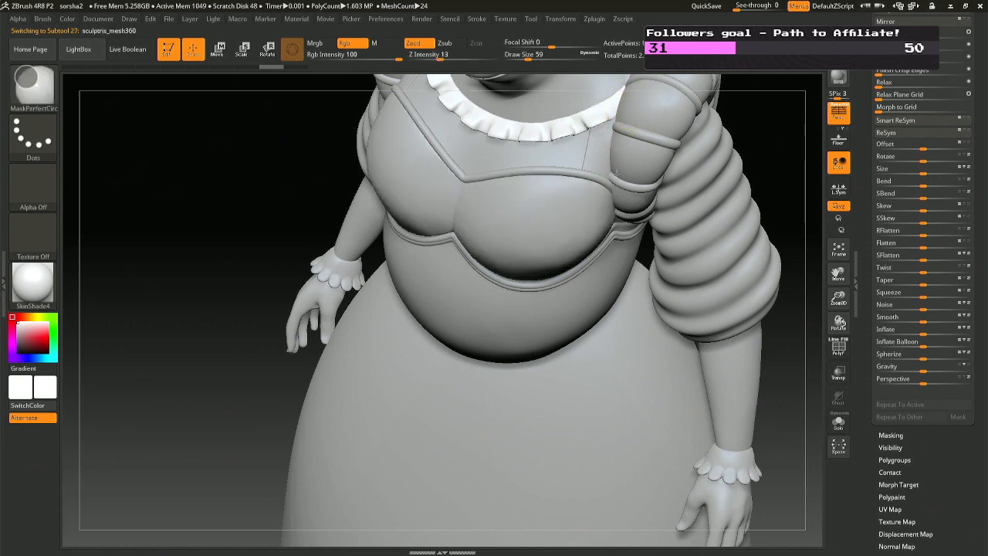
mouse_move(628, 110)
right_mouse_down("ctrl")
mouse_move(642, 139)
mouse_move(522, 194)
right_mouse_up("ctrl")
key("space")
left_click_drag(535, 196, 531, 196)
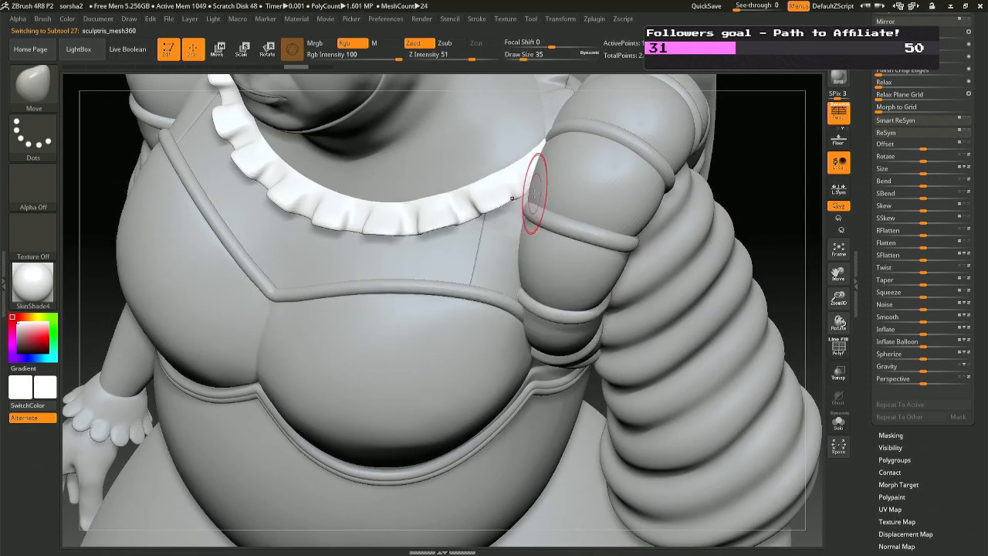
mouse_move(532, 194)
right_mouse_down()
mouse_move(535, 138)
mouse_move(538, 192)
right_mouse_up()
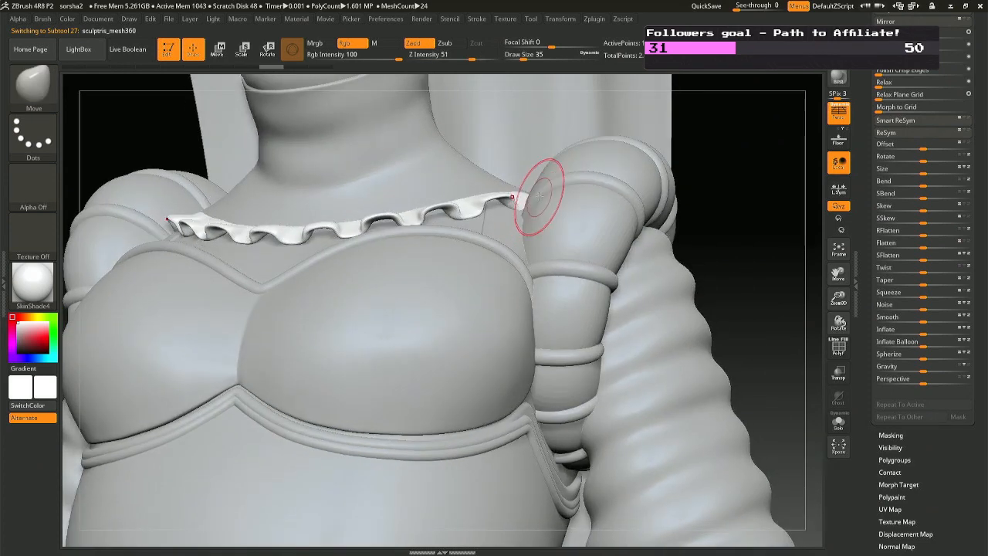
left_click(839, 422)
left_click_drag(531, 211, 534, 199)
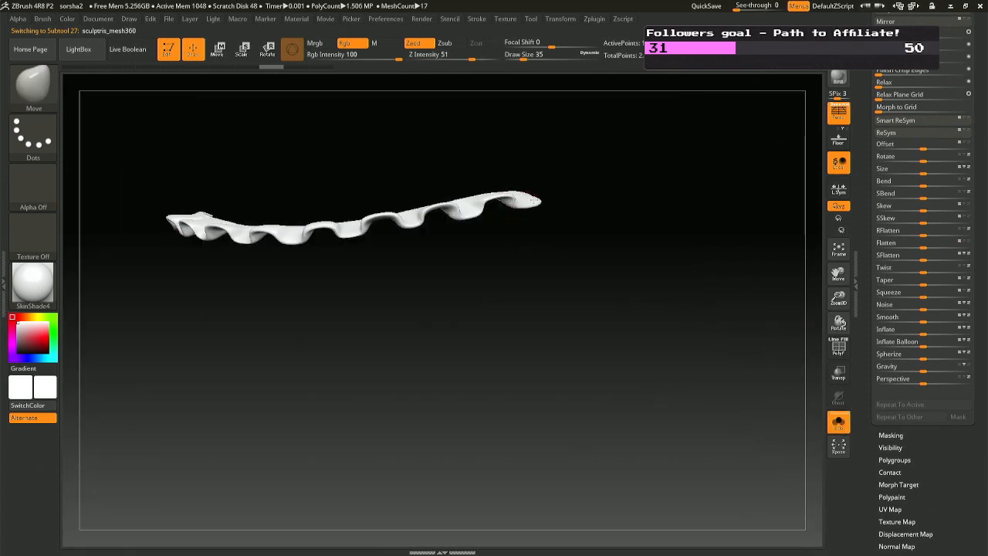
left_click(843, 429)
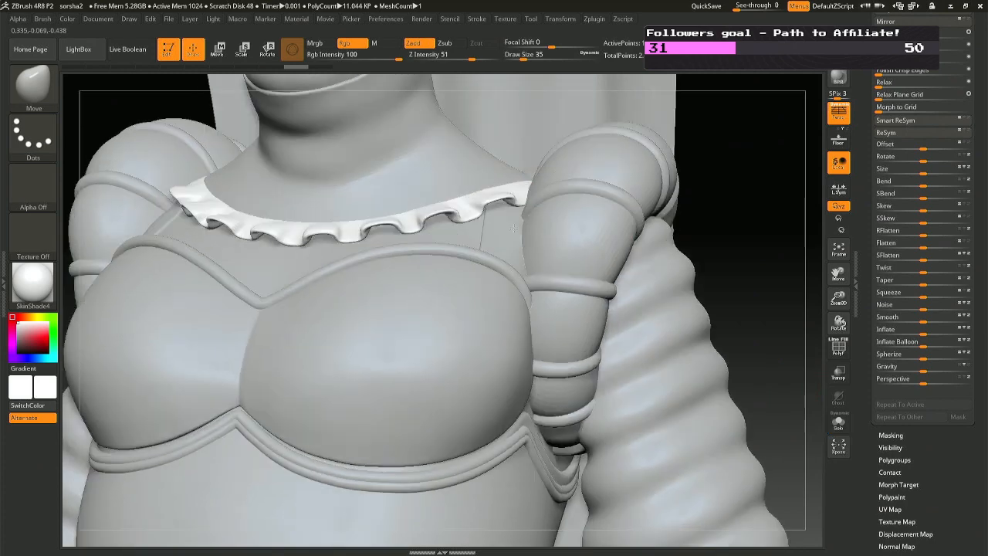
Examine the neckline ruffle's fit at the shoulder from above and across the front, with the Move brush at draw size 22.
right_click_drag(495, 152, 483, 179)
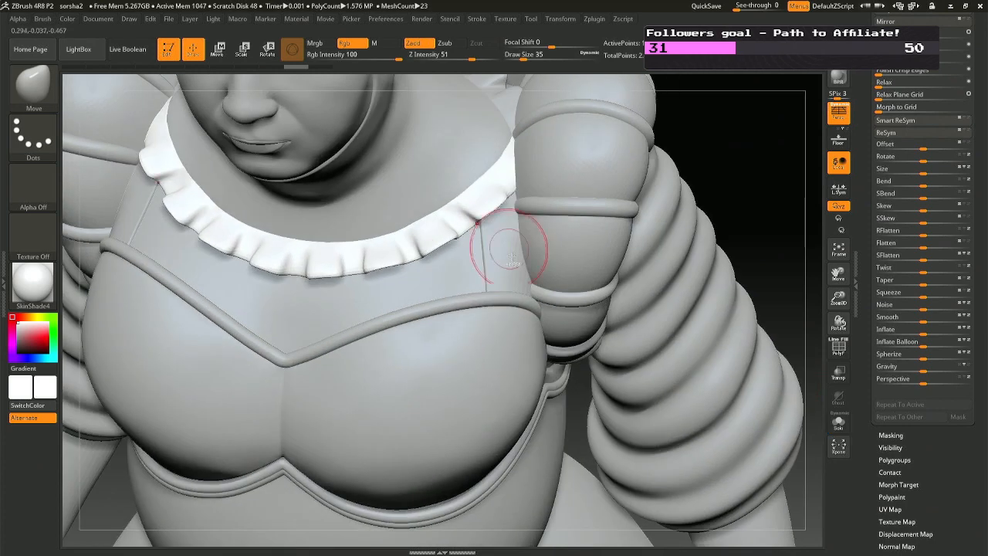
mouse_move(480, 124)
right_mouse_down()
mouse_move(471, 143)
mouse_move(488, 143)
right_mouse_up()
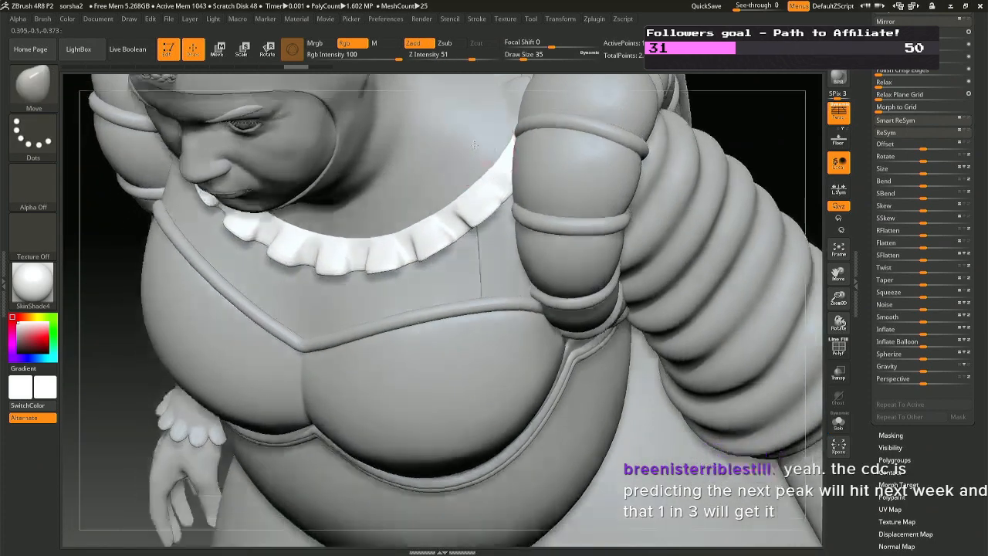
key("space")
left_click_drag(487, 143, 483, 145)
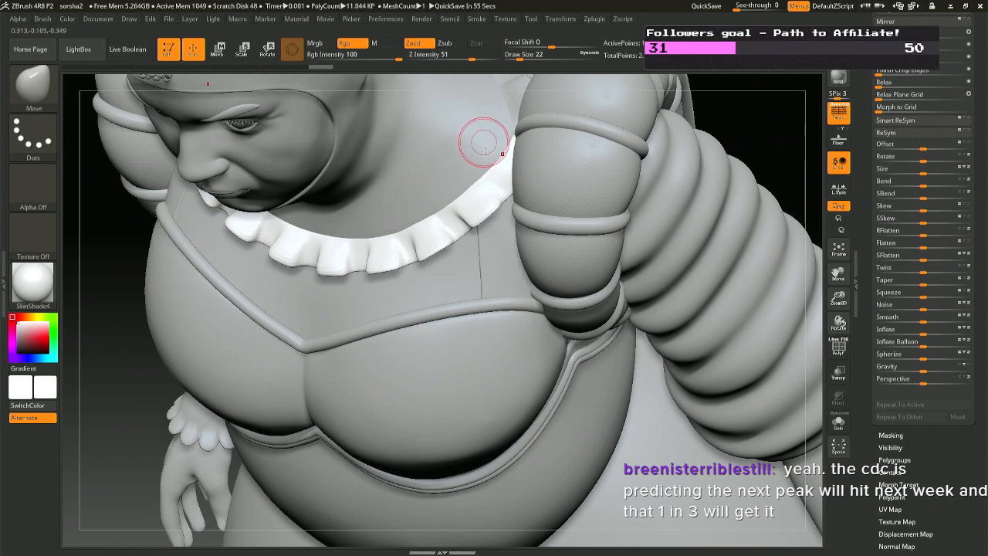
right_click_drag(456, 264, 488, 232)
right_click_drag(455, 327, 454, 304, "ctrl")
right_click_drag(393, 270, 448, 287, "alt")
mouse_move(534, 370)
right_mouse_down("ctrl")
mouse_move(525, 315)
mouse_move(553, 353)
right_mouse_up("ctrl")
Isolate the ribbed lower sleeves and set the Move brush's draw size to 87.
key("b")
key("m")
key("v")
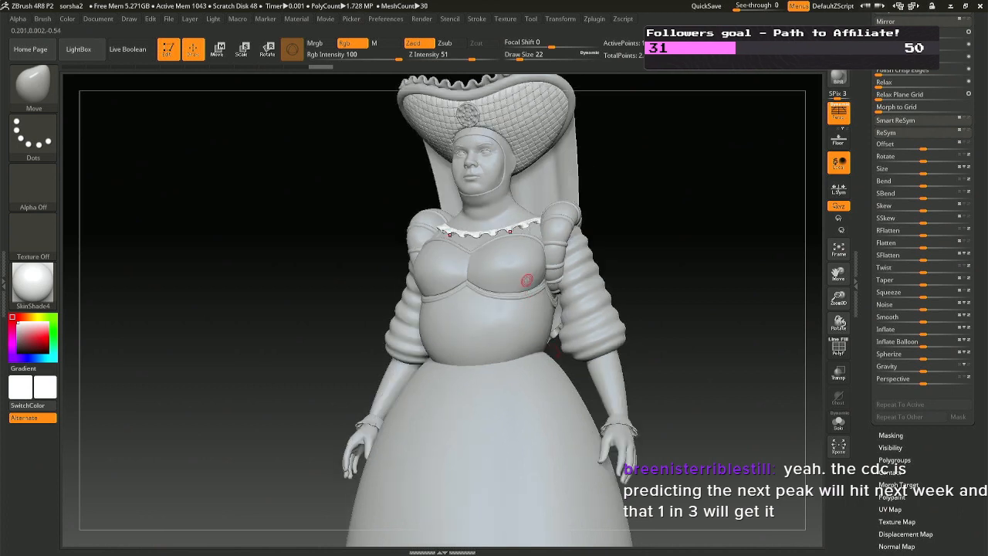
left_click(575, 334, "alt")
right_click_drag(578, 342, 602, 357)
left_click(838, 422)
right_click(602, 358)
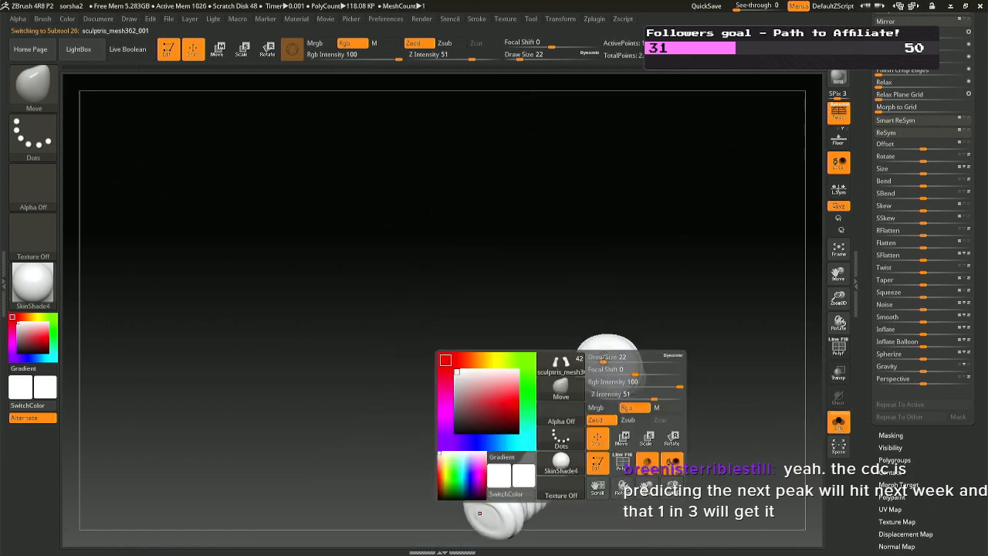
left_click_drag(607, 358, 621, 358)
right_click_drag(609, 363, 600, 404, "ctrl")
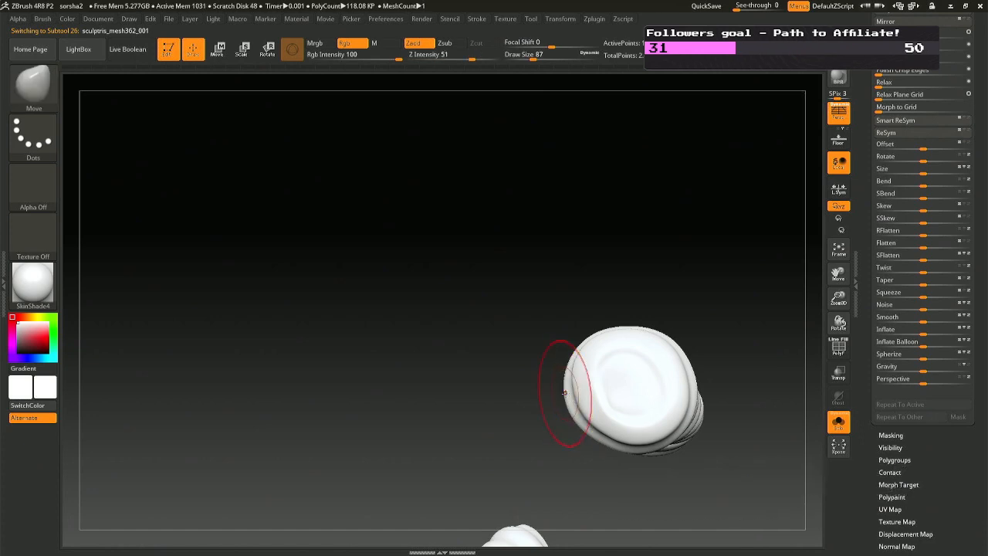
Try to reshape the rim of the lower sleeve with the Move Topological brush at draw size 87, and undo the attempts.
key("b")
key("m")
key("t")
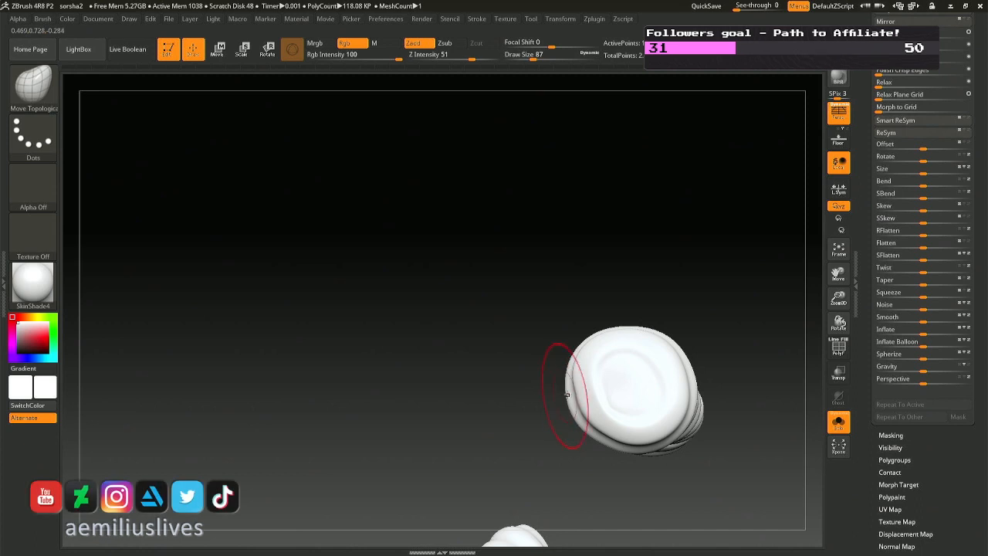
key("ctrl+z")
mouse_move(580, 391)
left_mouse_down()
mouse_move(594, 393)
mouse_move(583, 388)
left_mouse_up()
key("ctrl+z")
key("ctrl+z")
Bring back the rest of the character and examine the lower sleeves from behind and from the front.
left_click_drag(605, 298, 693, 372)
right_click_drag(668, 375, 386, 358)
key("ctrl")
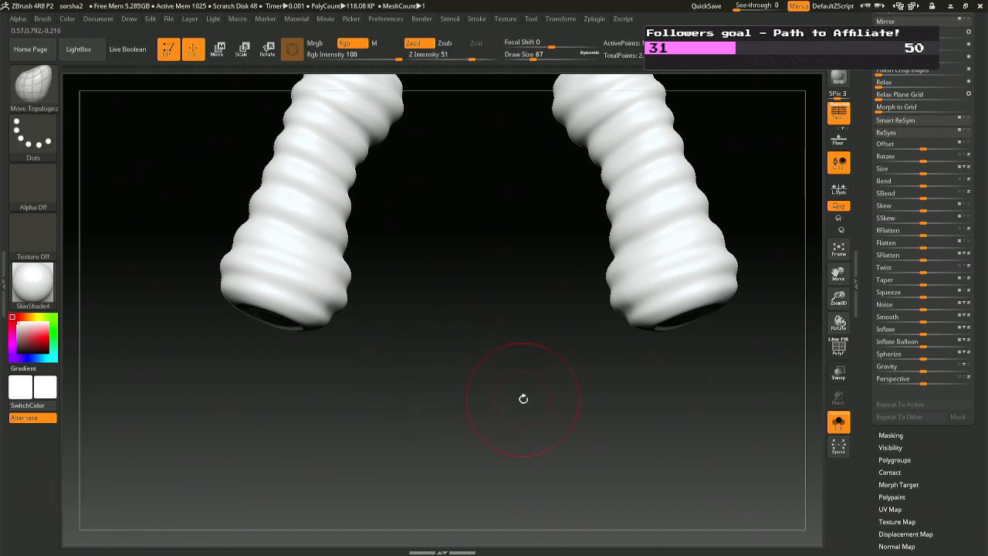
left_click(838, 422)
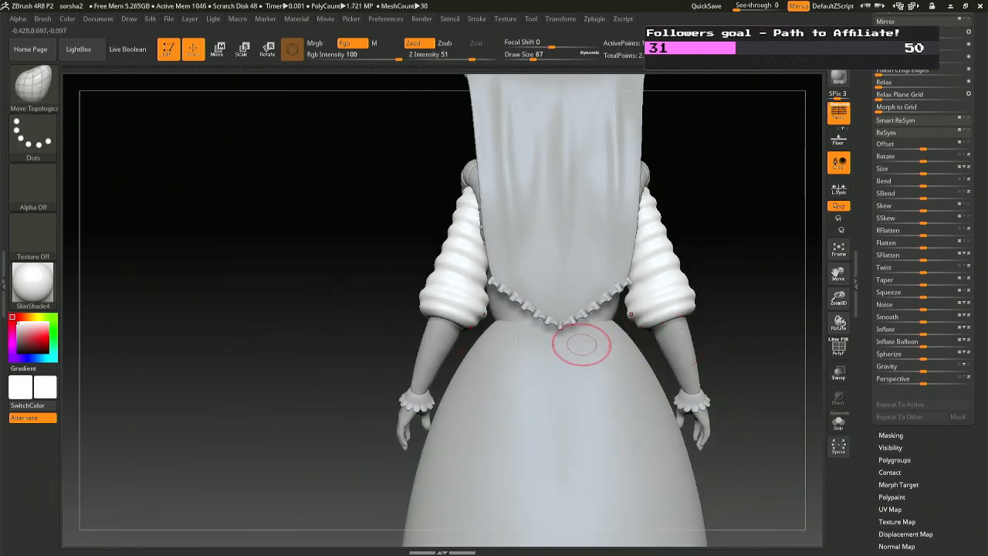
mouse_move(580, 342)
right_mouse_down()
mouse_move(521, 342)
mouse_move(550, 346)
mouse_move(502, 300)
right_mouse_up()
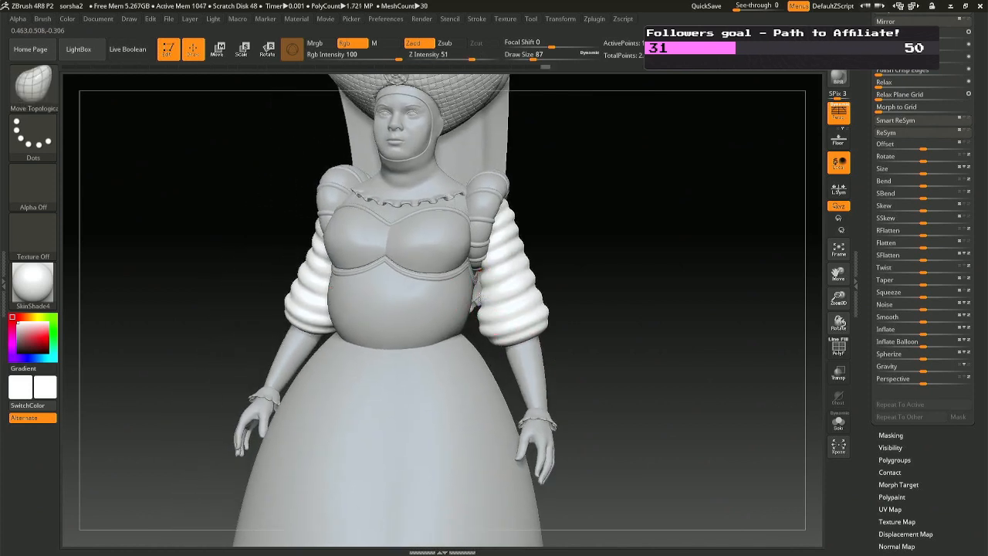
mouse_move(488, 295)
right_mouse_down()
mouse_move(566, 278)
mouse_move(480, 289)
mouse_move(502, 289)
right_mouse_up()
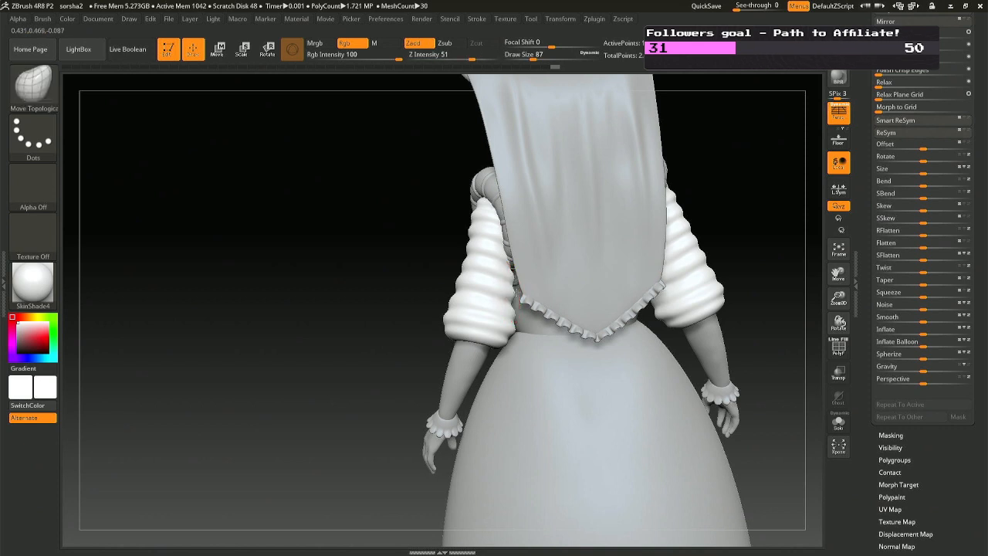
right_click_drag(497, 287, 491, 292)
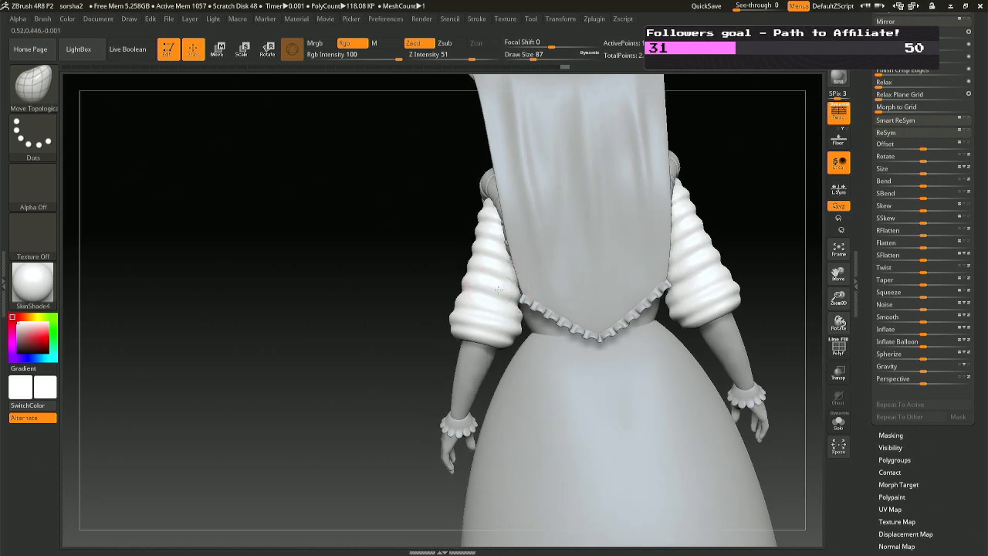
Compare the isolated lower sleeves' last edits using undo and redo, with draw size 120, restore the full character and save the project.
key("space")
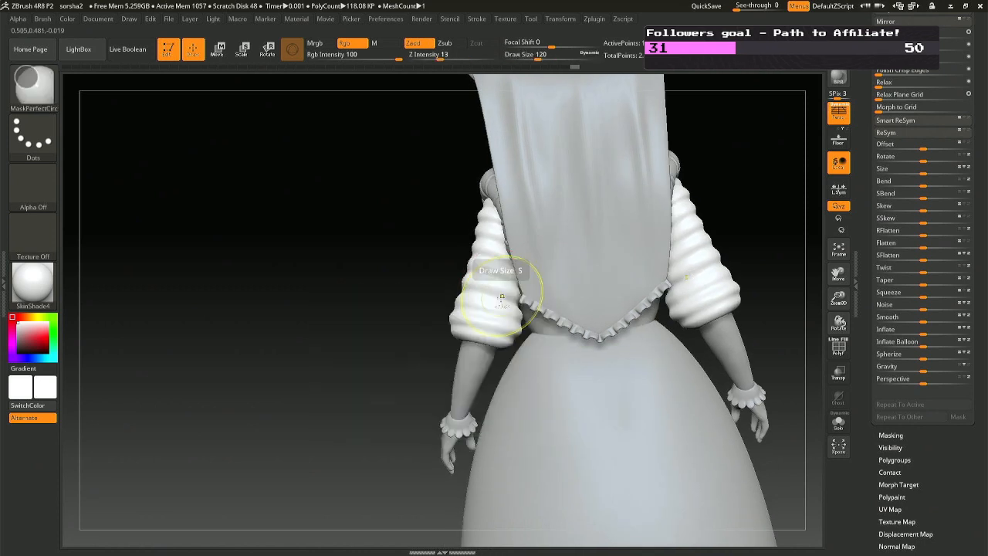
right_click_drag(493, 292, 488, 291)
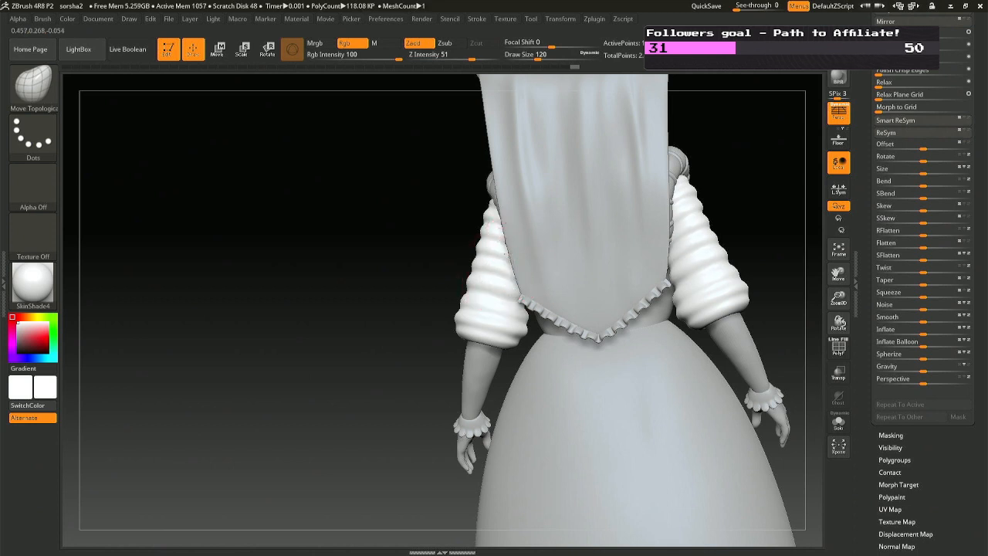
left_click(839, 421)
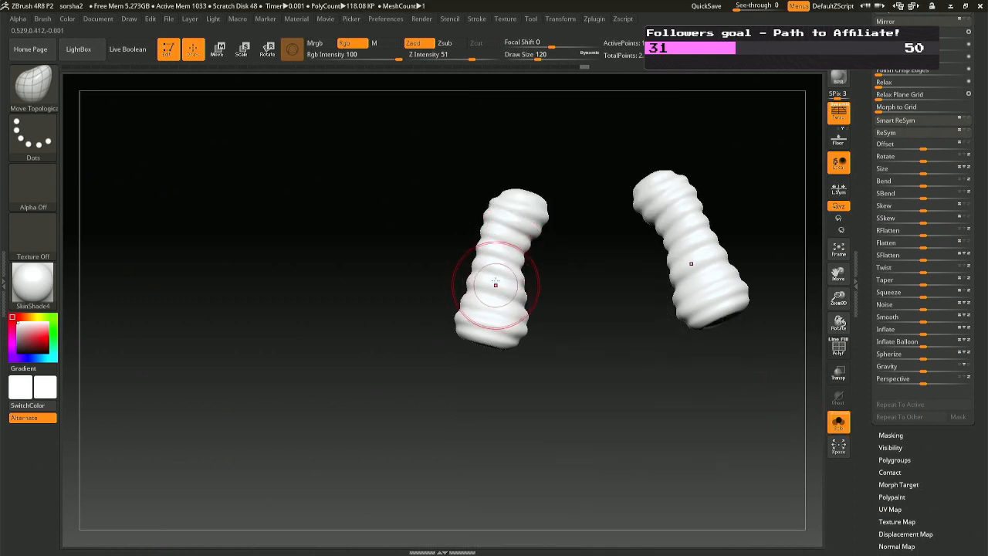
key("ctrl+z")
key("ctrl+z")
key("ctrl+shift+z")
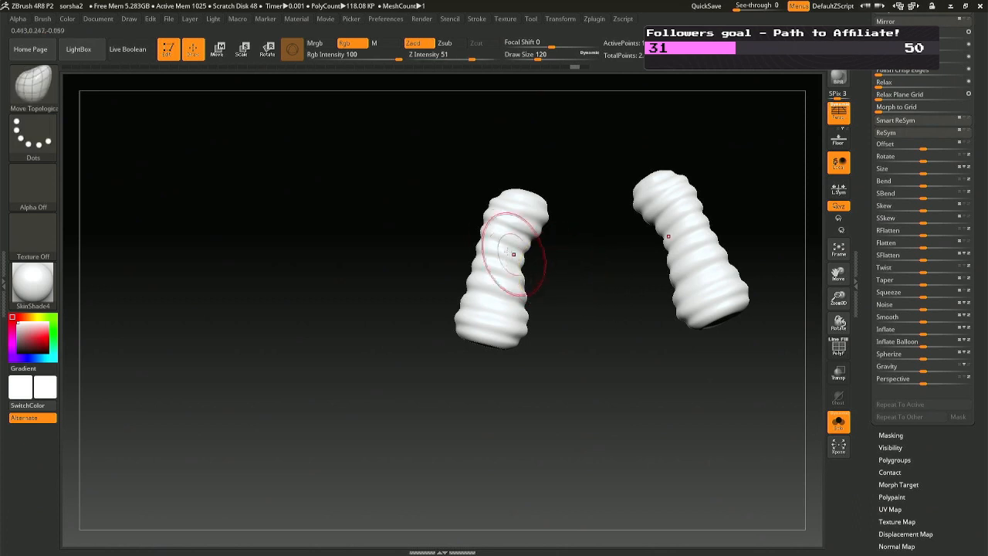
mouse_move(807, 363)
left_mouse_down()
mouse_move(536, 293)
mouse_move(558, 283)
mouse_move(563, 375)
left_mouse_up()
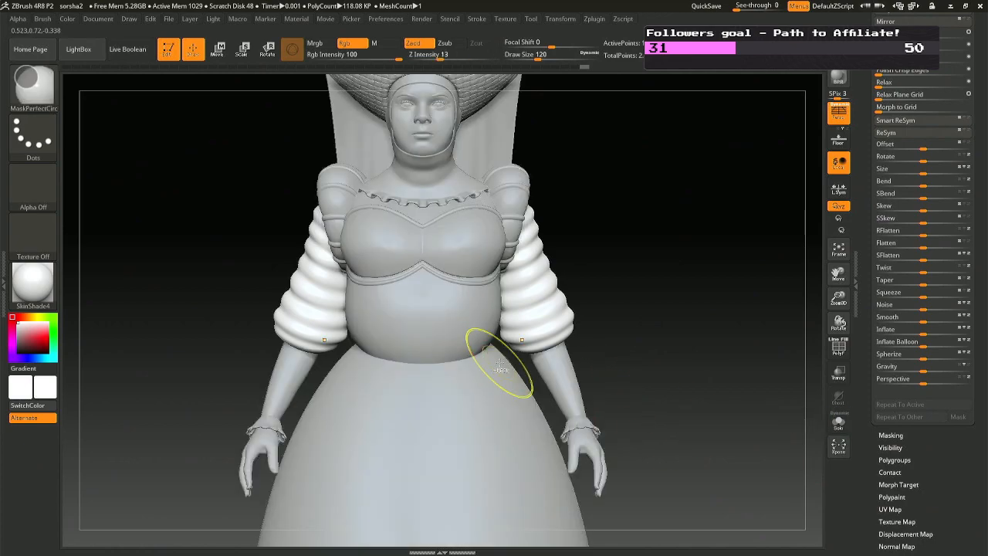
key("ctrl+s")
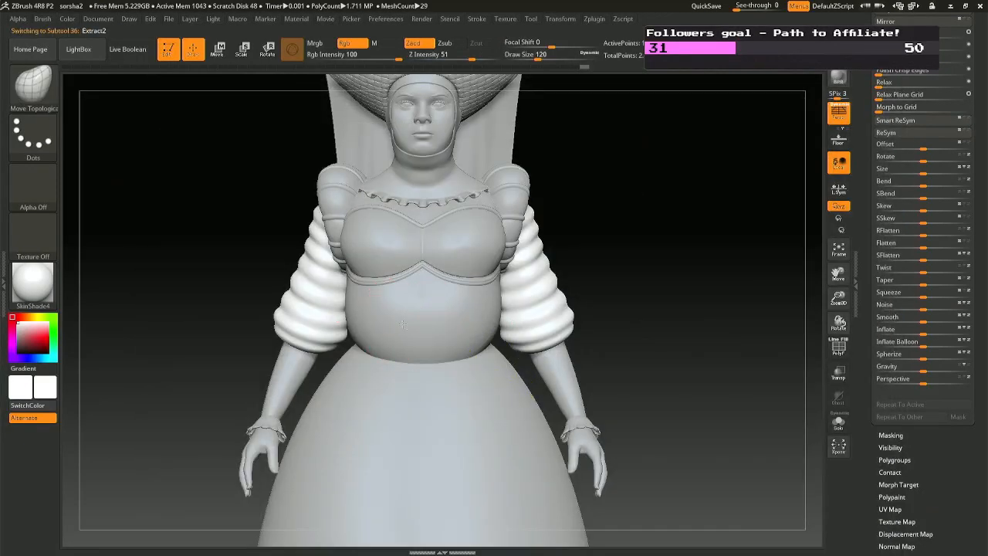
Select the bodice's waist section and then its bust section, setting the brush draw size to 23 and then 68.
left_click(403, 324, "alt")
right_click_drag(403, 324, 467, 307)
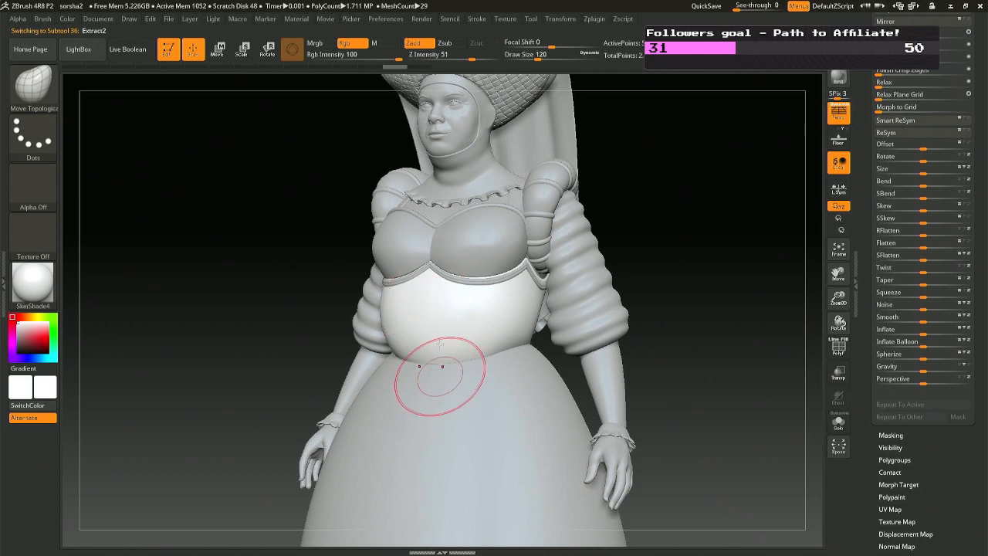
mouse_move(430, 404)
right_mouse_down()
mouse_move(466, 254)
mouse_move(422, 292)
mouse_move(469, 303)
mouse_move(530, 231)
right_mouse_up()
left_click(485, 240, "alt")
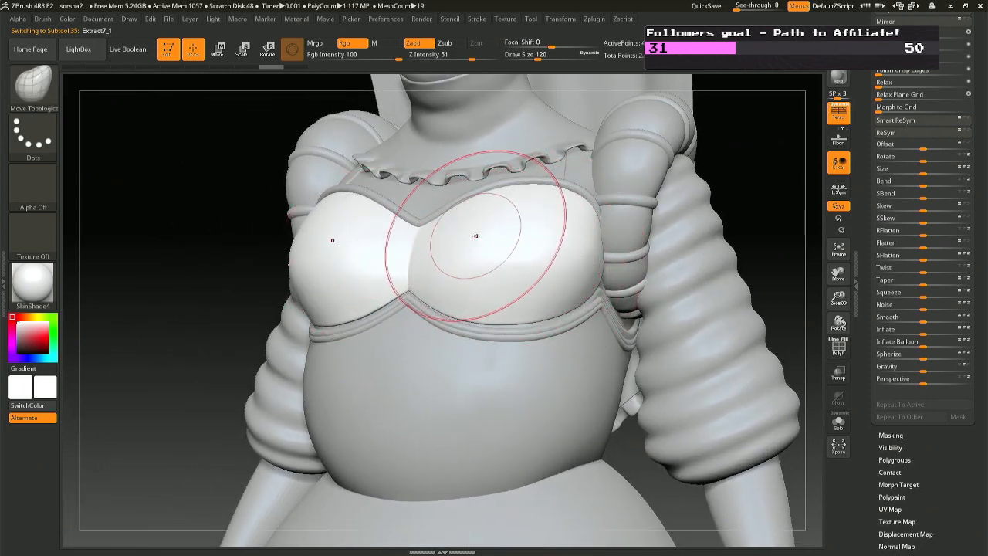
key("space")
left_click_drag(456, 233, 413, 224)
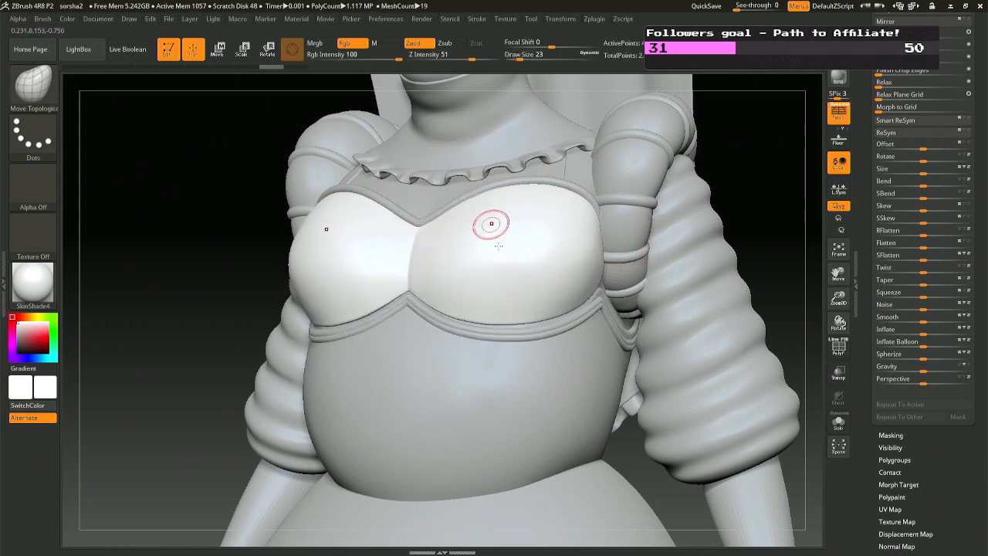
right_click_drag(586, 388, 569, 283, "ctrl")
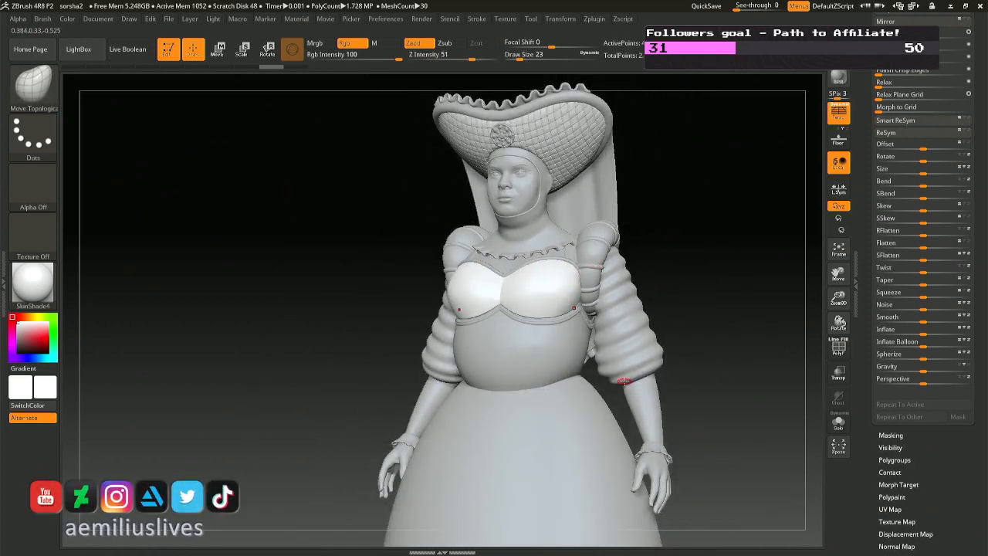
right_click_drag(555, 326, 573, 415, "ctrl")
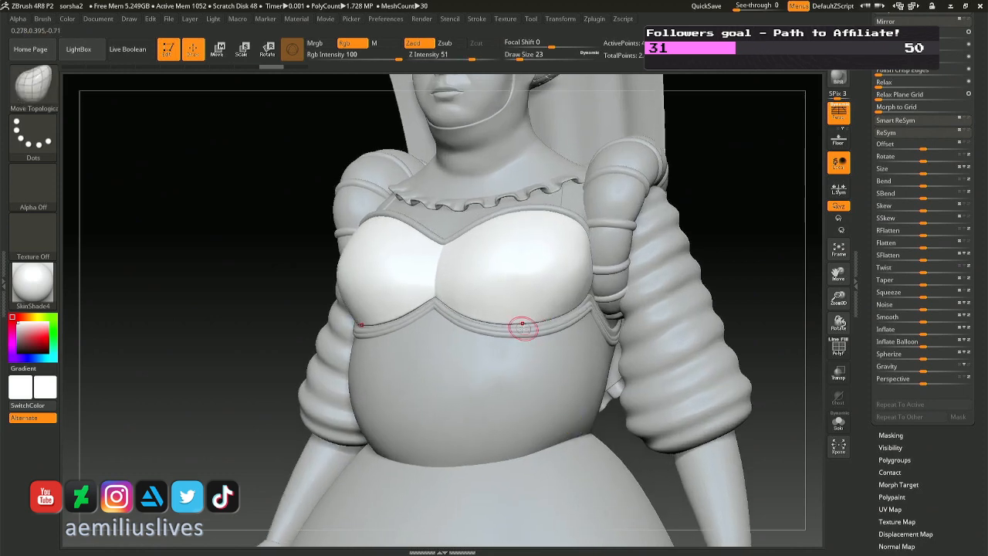
key("space")
left_click_drag(532, 330, 516, 323)
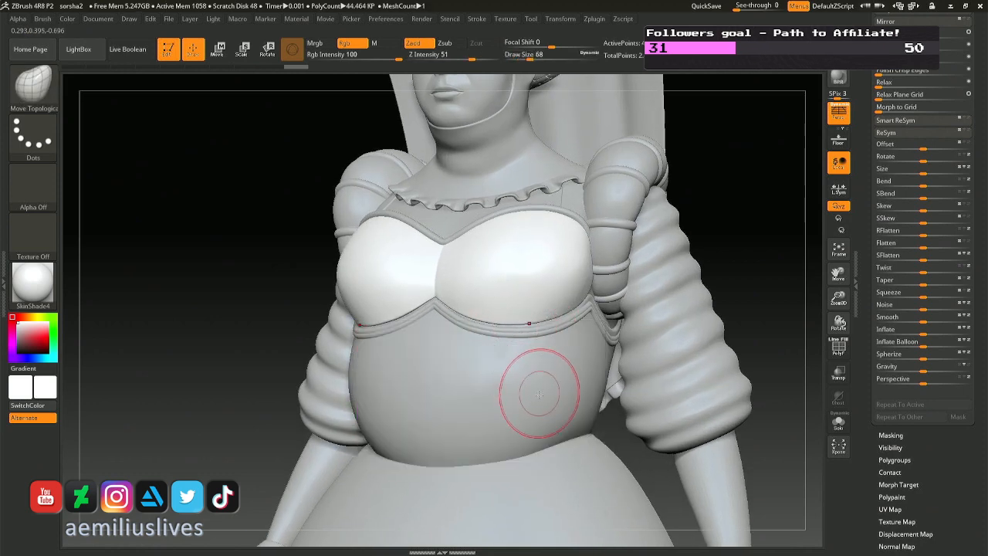
Select the under-bust trim and nudge its curve beneath the bust with the Move brush at draw size 97.
left_click(503, 328, "alt")
key("space")
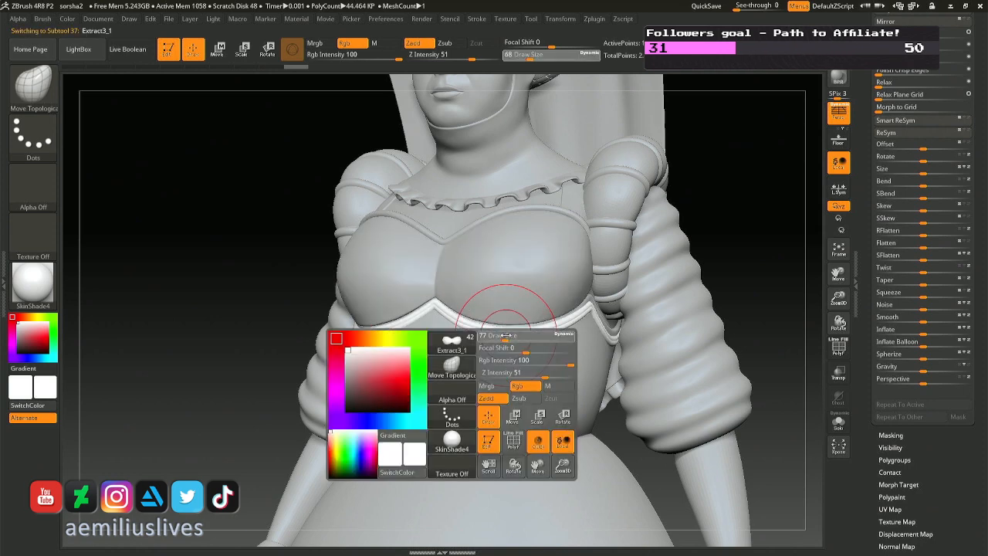
left_click_drag(503, 332, 509, 333)
key("b")
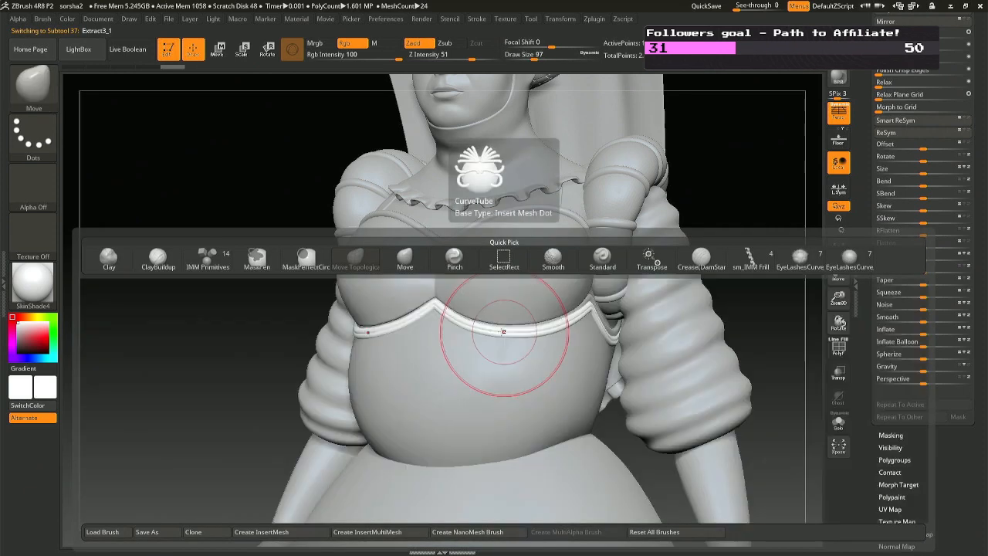
key("m")
key("v")
left_click_drag(497, 330, 499, 326)
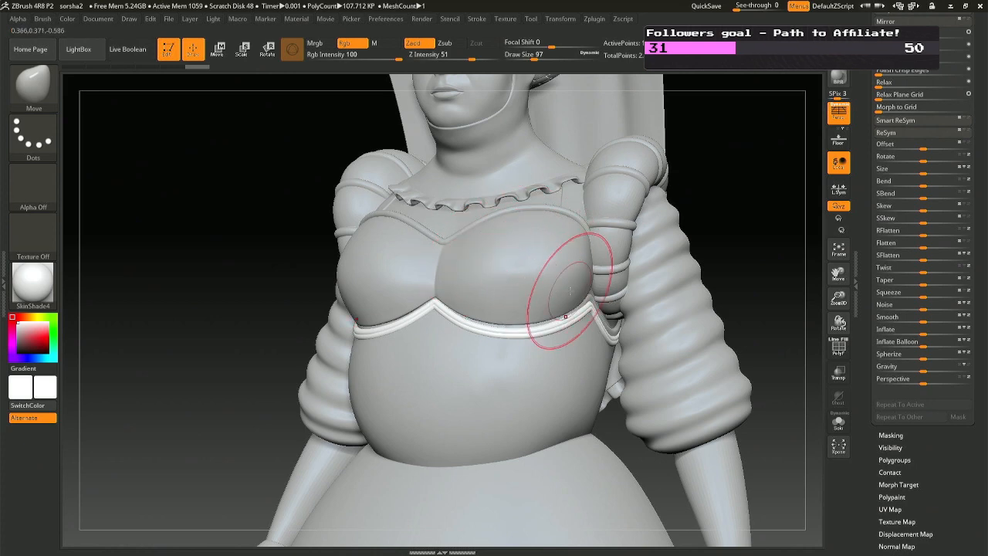
mouse_move(518, 254)
right_mouse_down()
mouse_move(530, 287)
mouse_move(332, 305)
right_mouse_up()
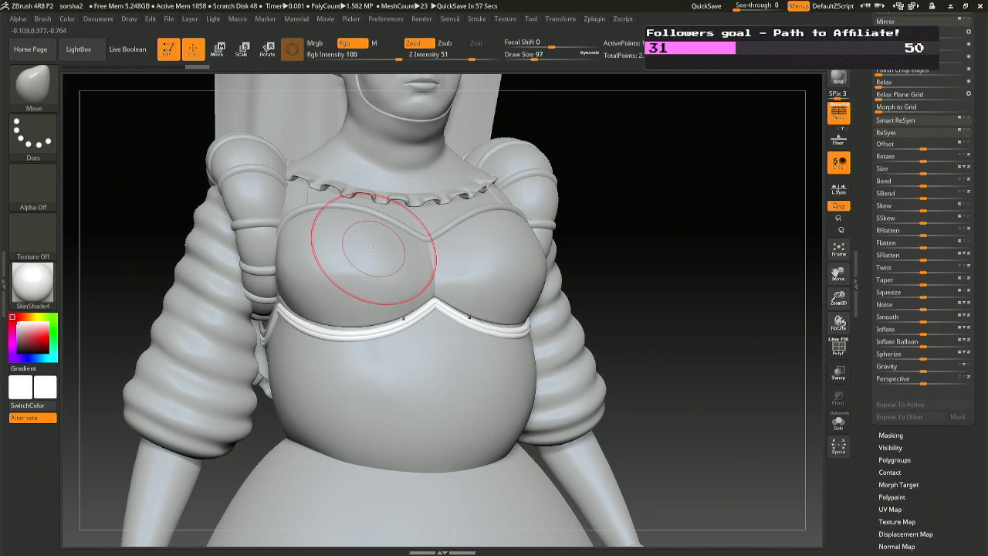
Save the project over the existing sorsha2.ZPR file.
left_click_drag(650, 278, 668, 304)
key("ctrl+s")
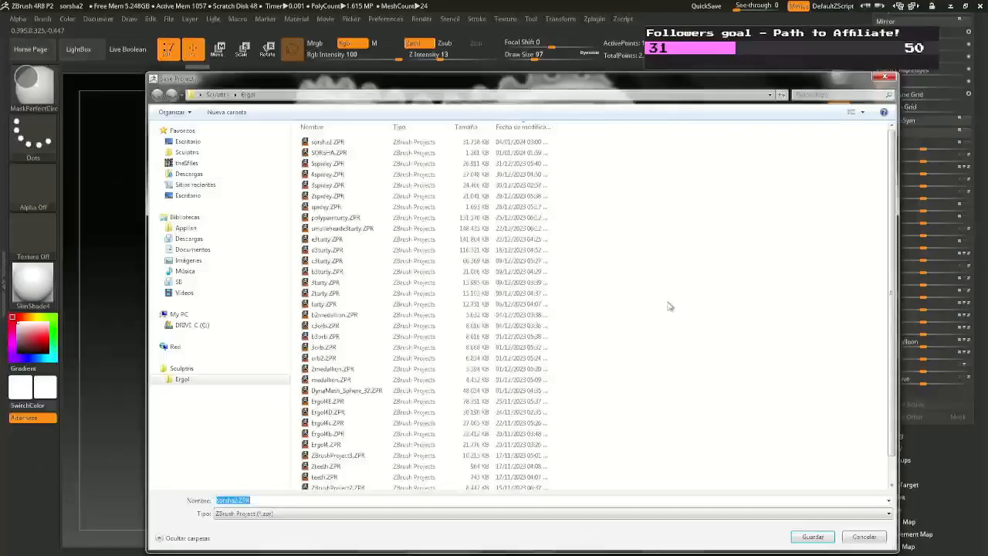
key("Return")
key("Return")
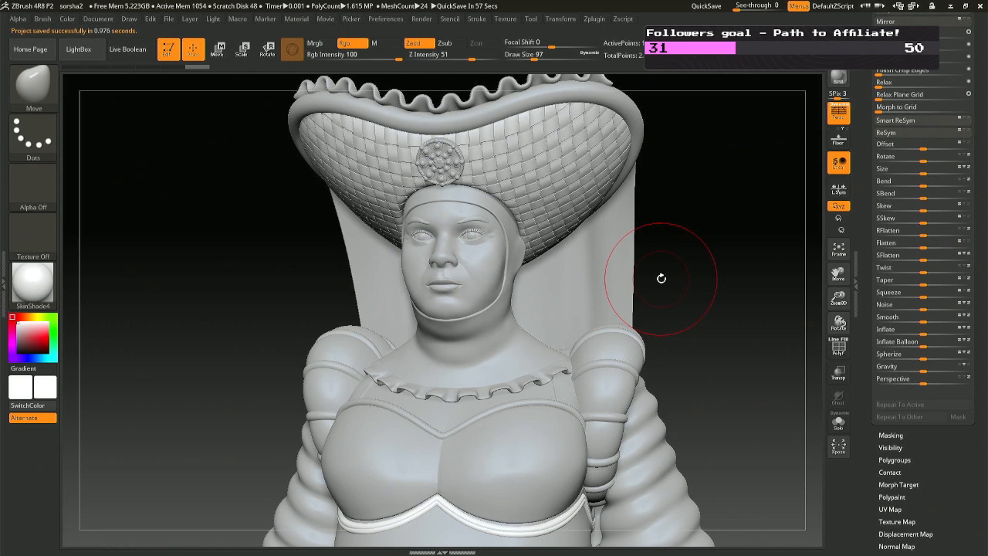
Frame the character from the front, render it with BPR, and start saving the project again.
mouse_move(661, 277)
left_mouse_down()
mouse_move(690, 330)
mouse_move(678, 276)
left_mouse_up()
mouse_move(693, 357)
right_mouse_down("ctrl")
mouse_move(687, 262)
mouse_move(690, 304)
right_mouse_up("ctrl")
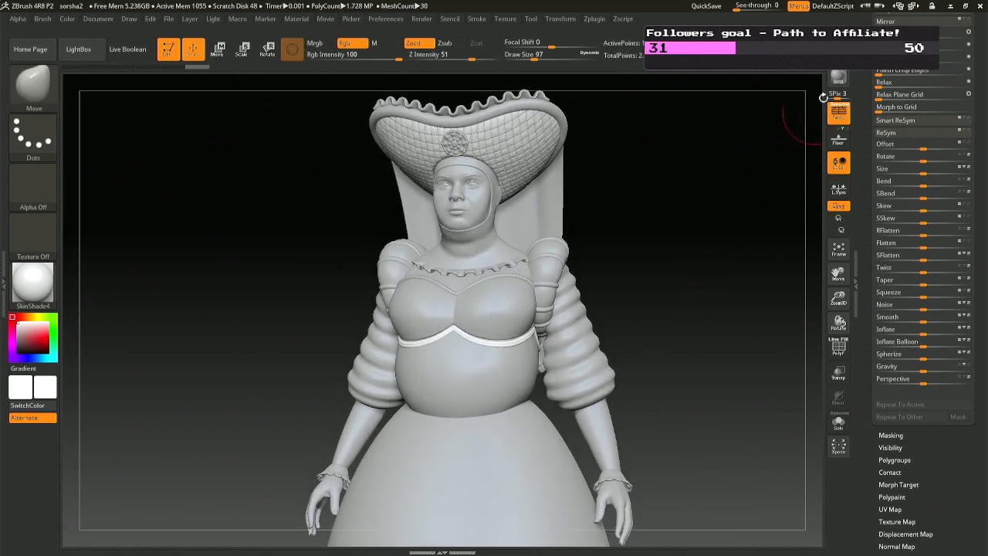
left_click(837, 73)
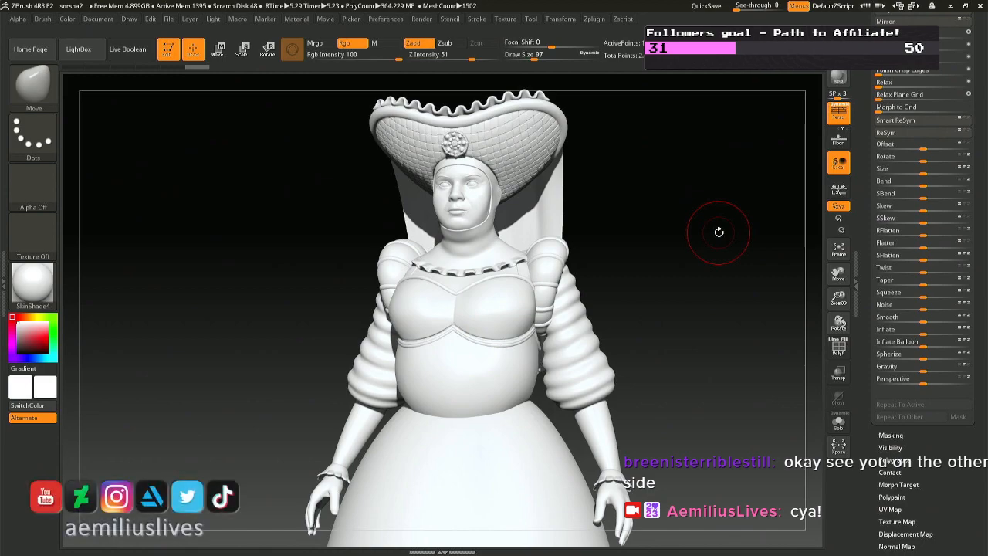
key("ctrl+s")
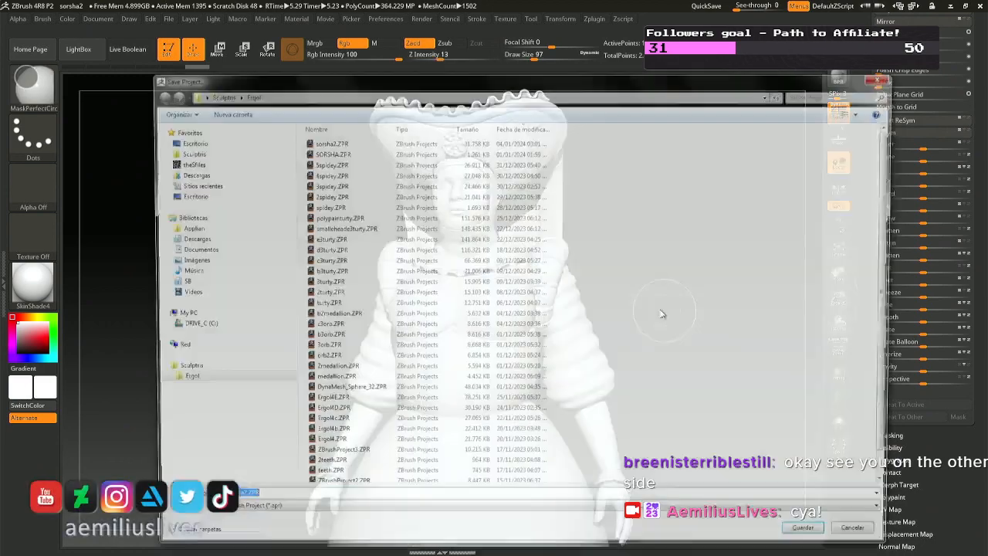